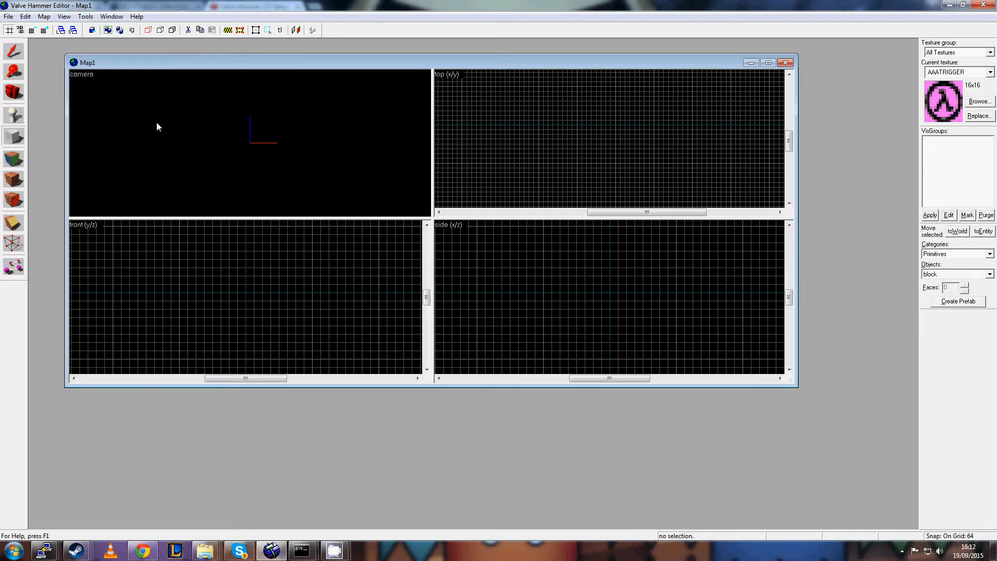
Set the camera viewport to display 3D Textured Polygons.
click(64, 16)
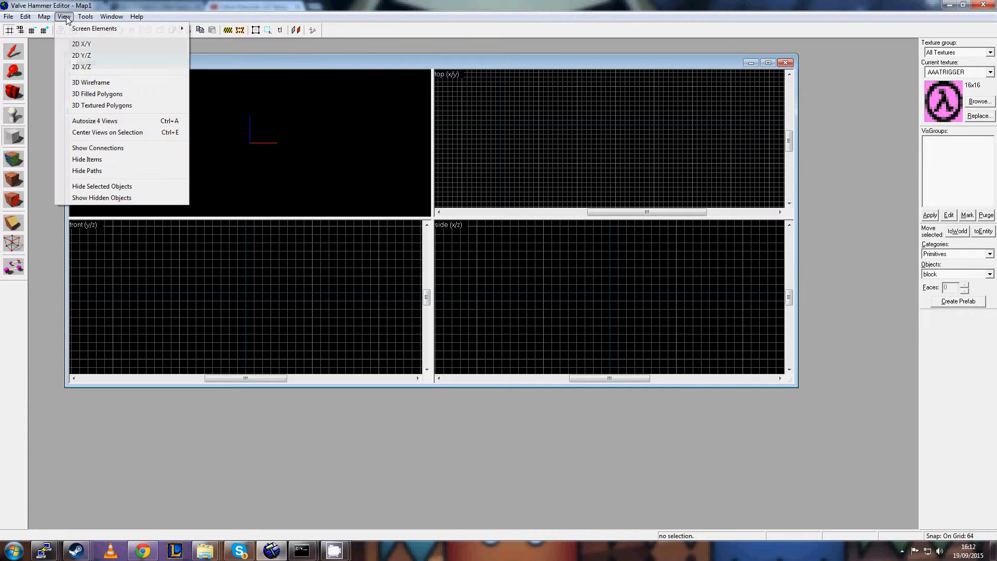
click(111, 106)
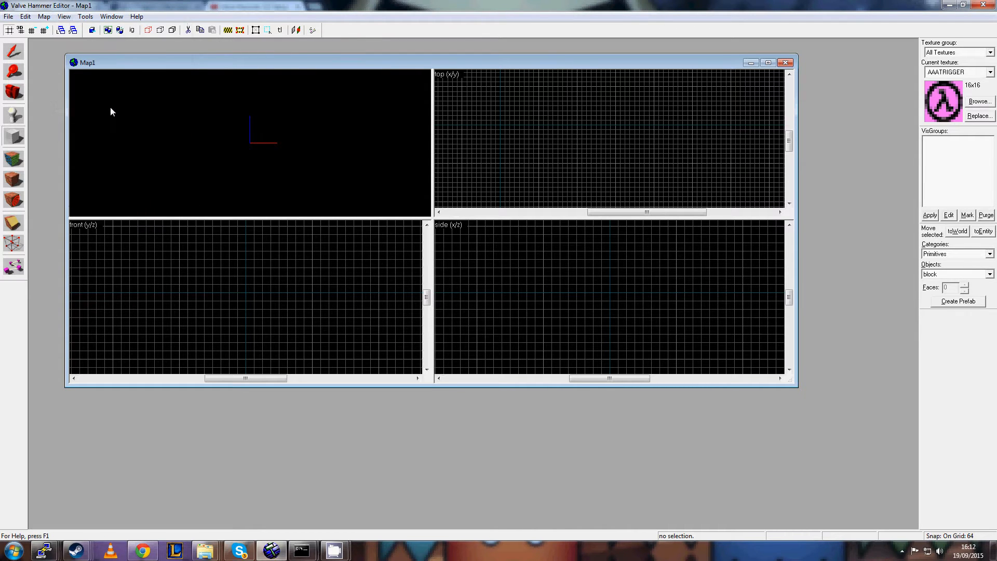
click(64, 16)
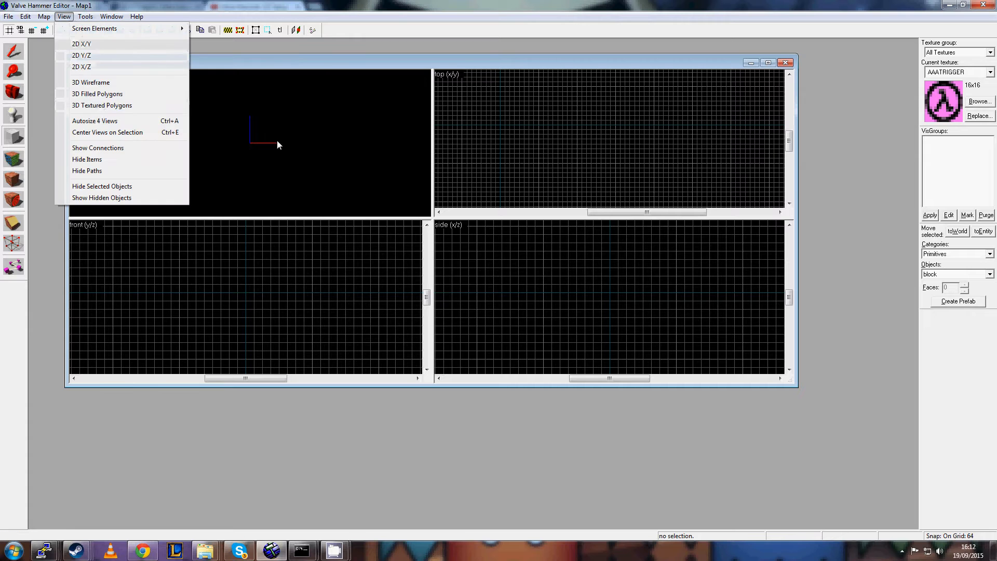
click(354, 159)
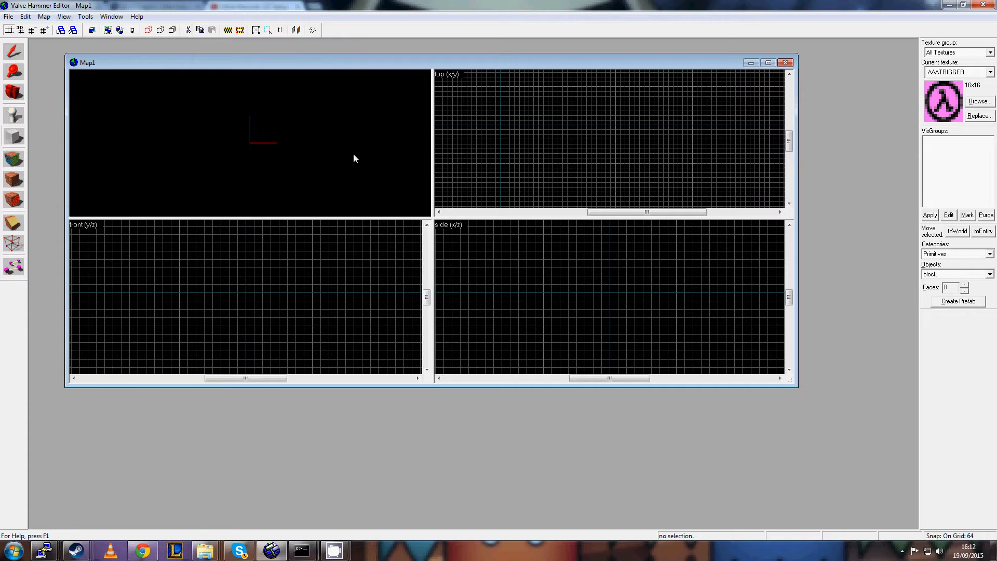
click(554, 159)
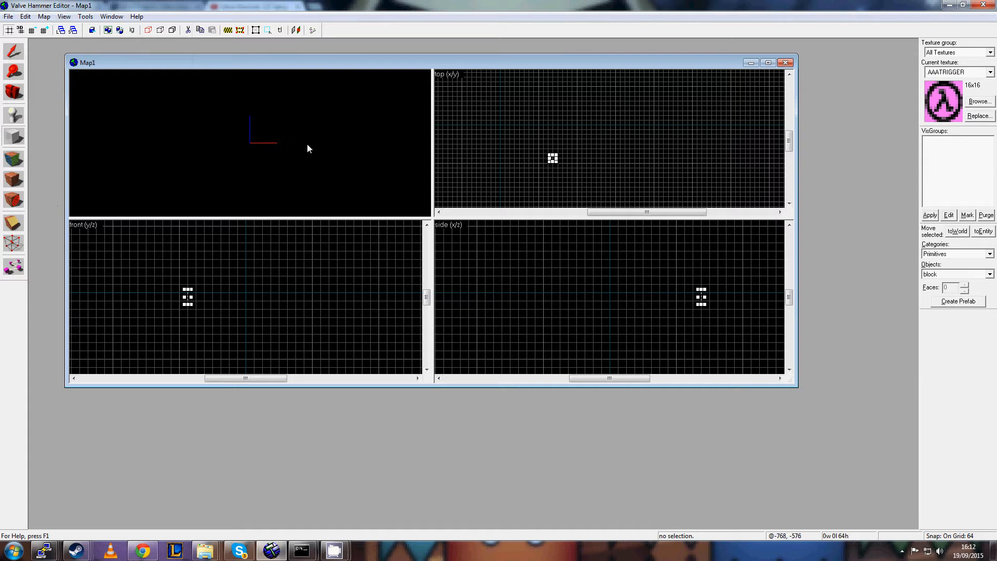
key(Escape)
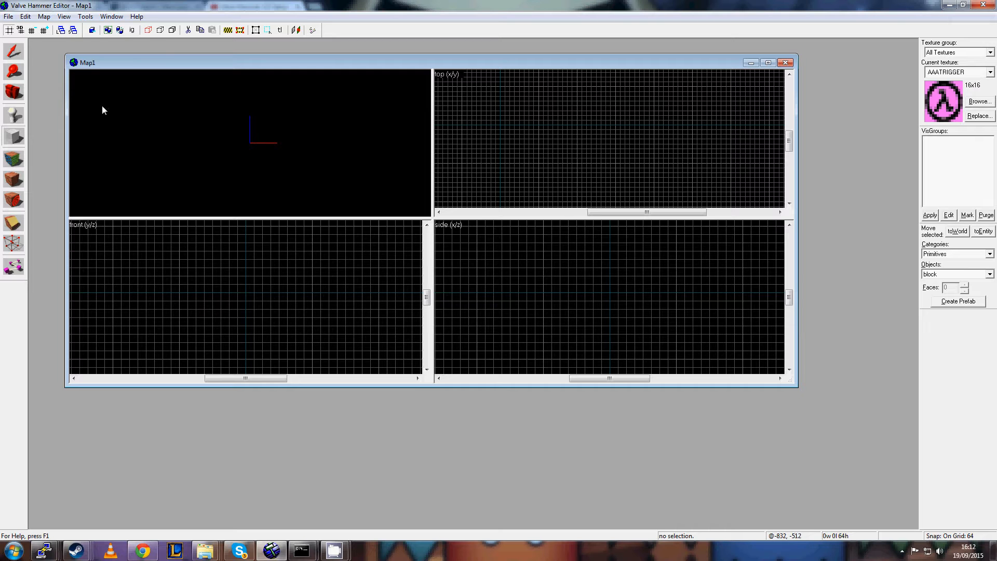
click(64, 16)
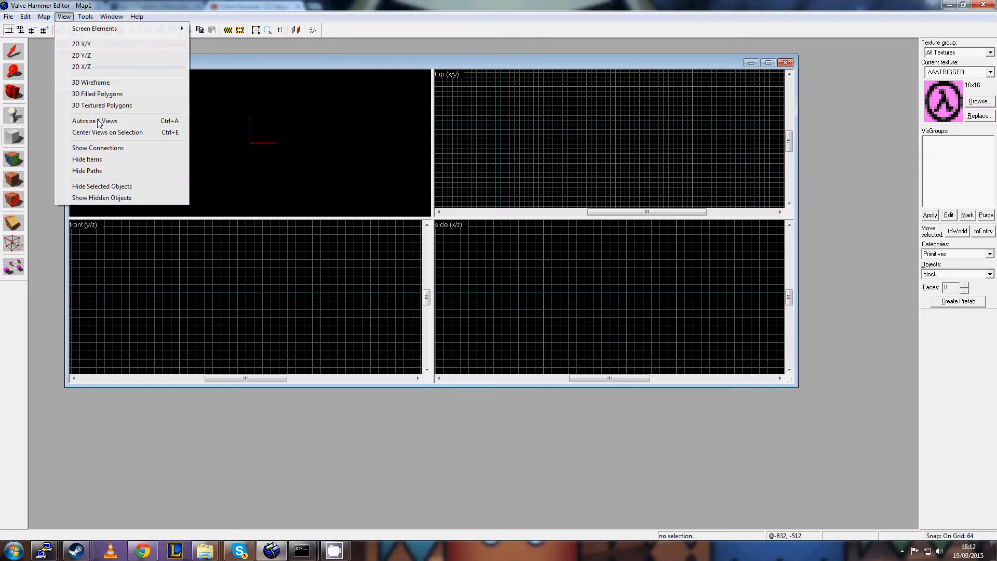
click(96, 107)
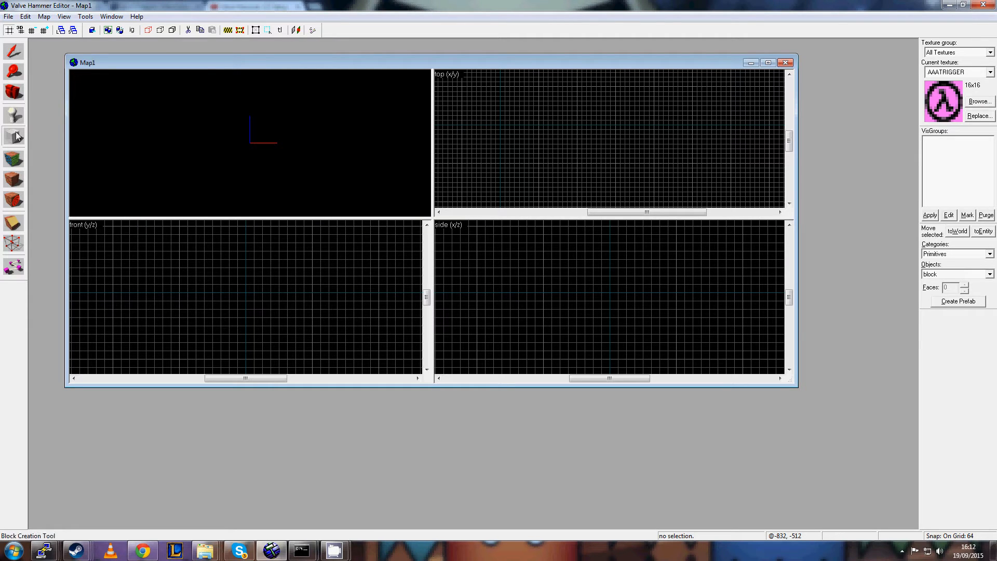
Create a flat test block of 1024 × 640 × 64 units from the top view and select it.
drag(625, 120, 549, 169)
key(Return)
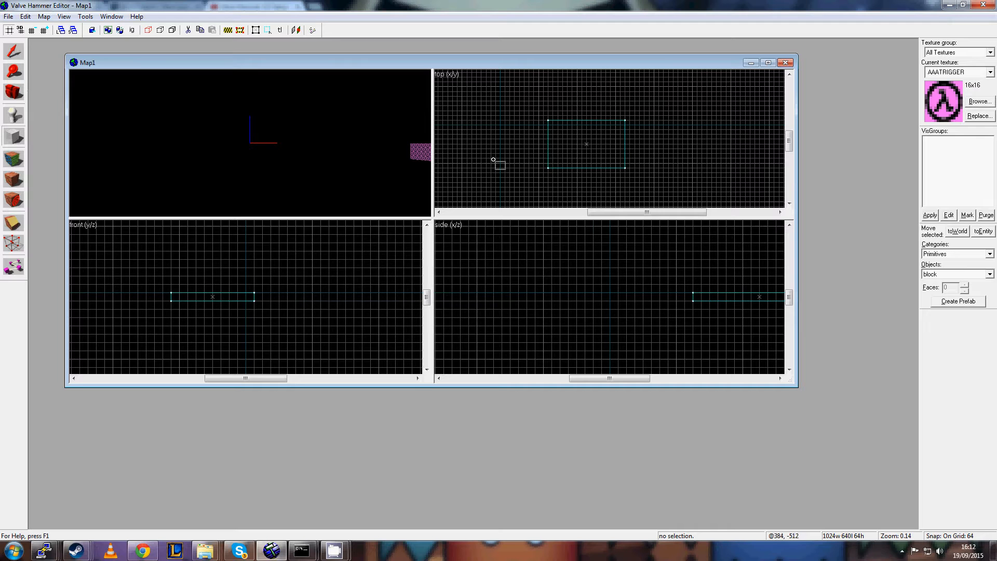
key(Right)
drag(313, 151, 306, 147)
click(13, 57)
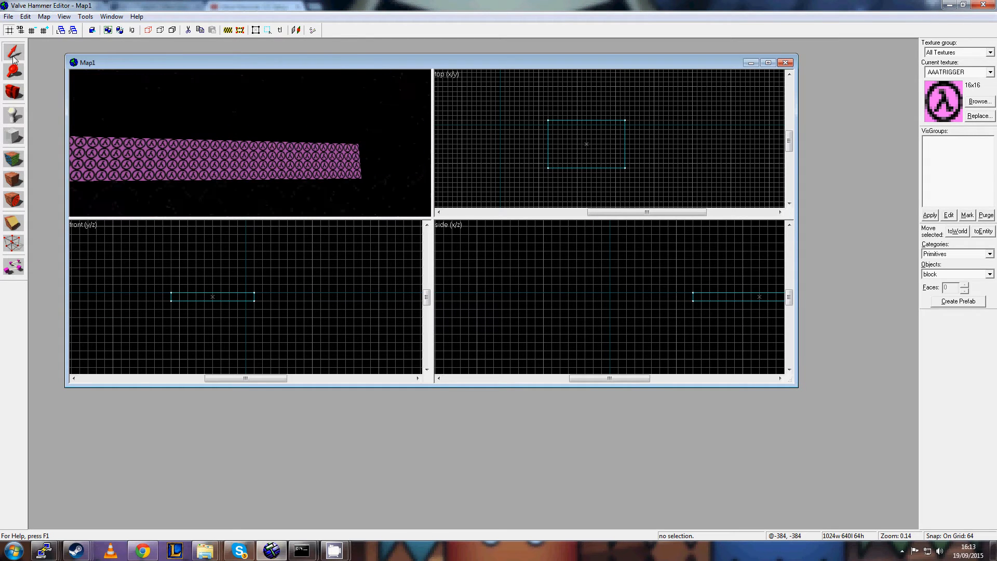
click(261, 161)
key(Down)
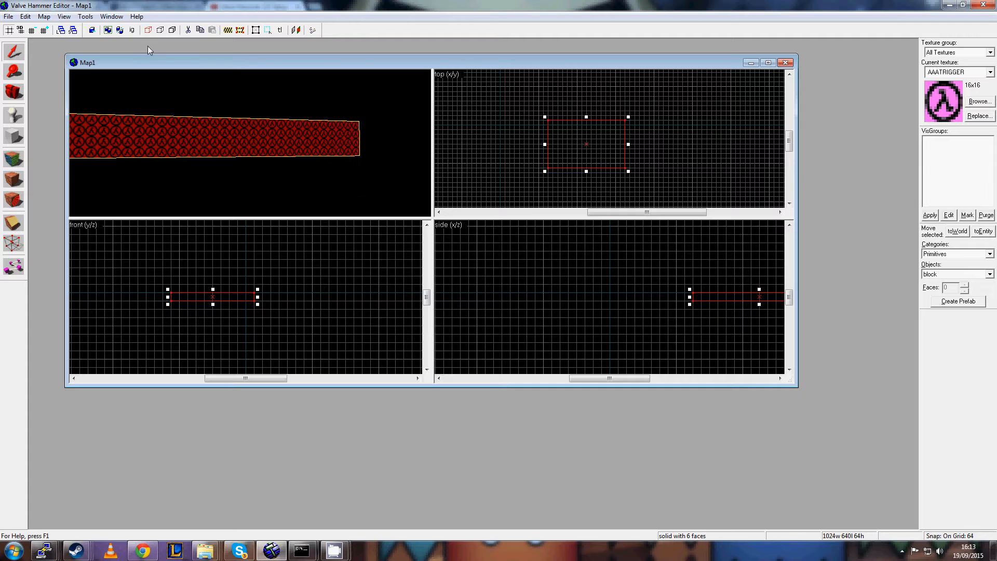
Preview the selected block as 3D Wireframe in the camera viewport and return it to 3D Textured Polygons.
click(67, 16)
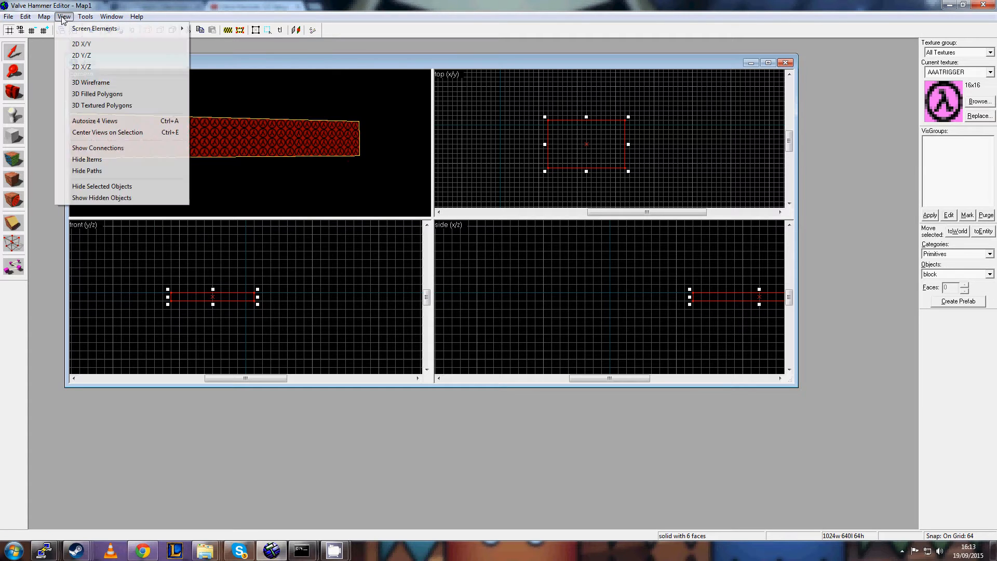
click(87, 83)
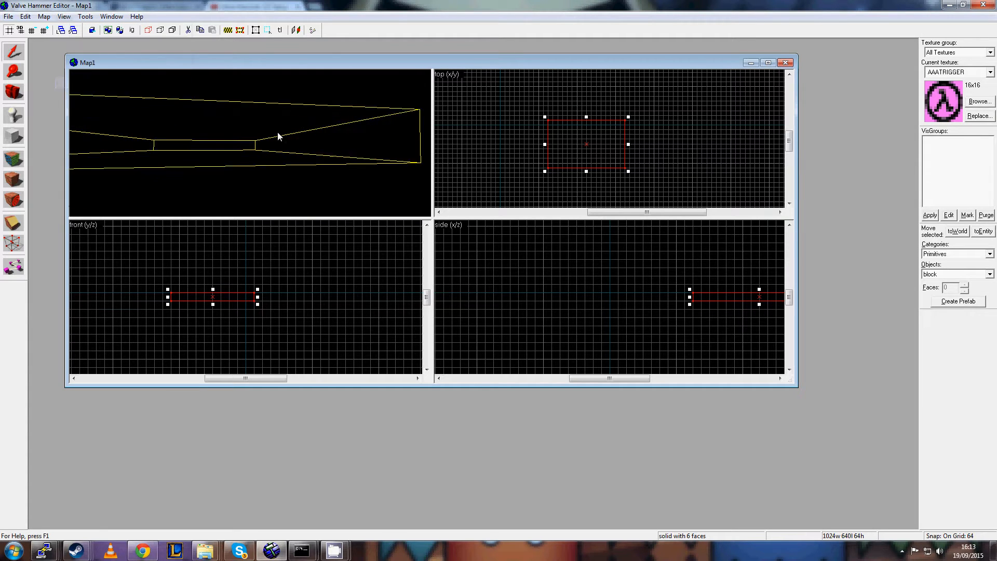
click(64, 16)
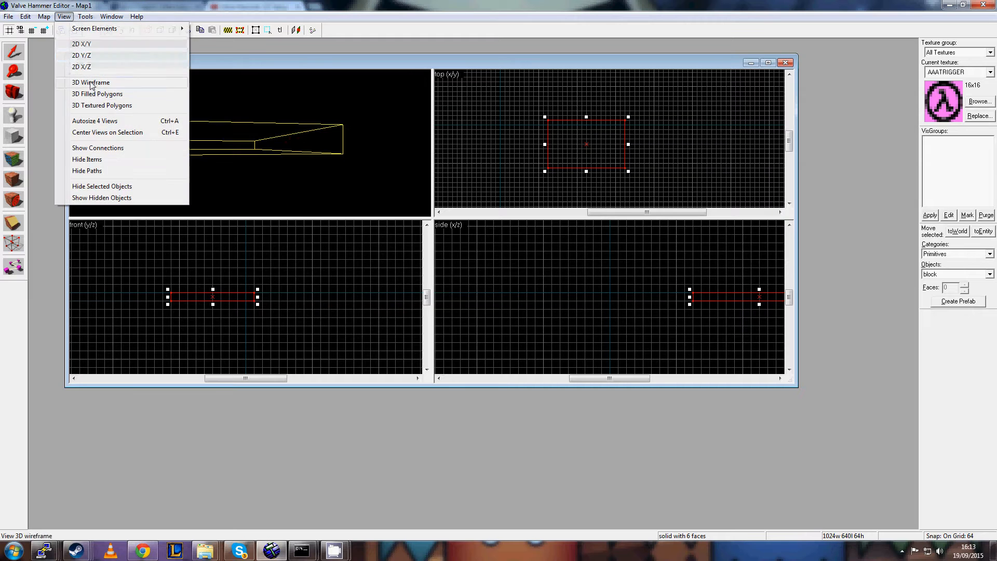
click(102, 105)
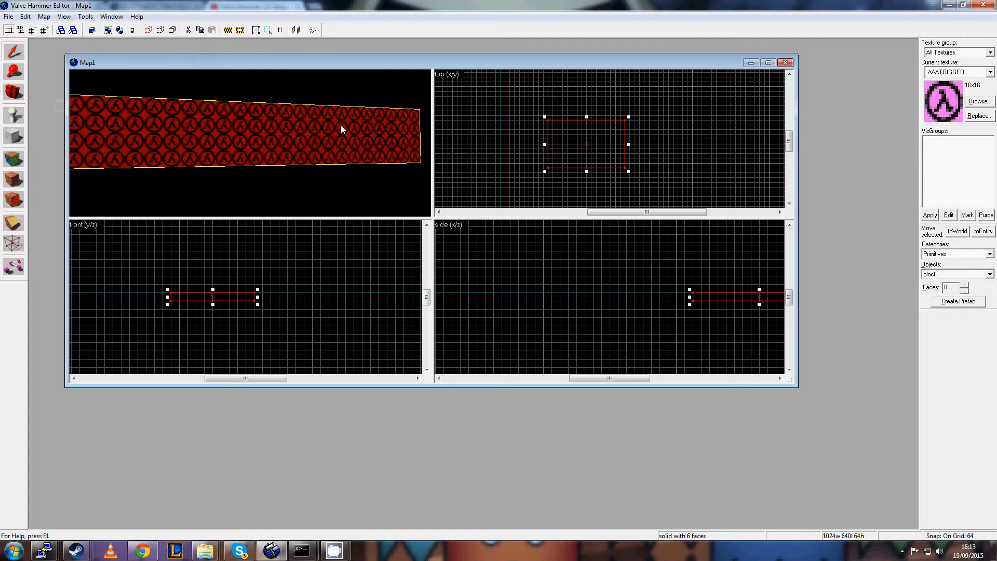
Delete the selected test block and make the camera viewport slightly narrower.
key(Delete)
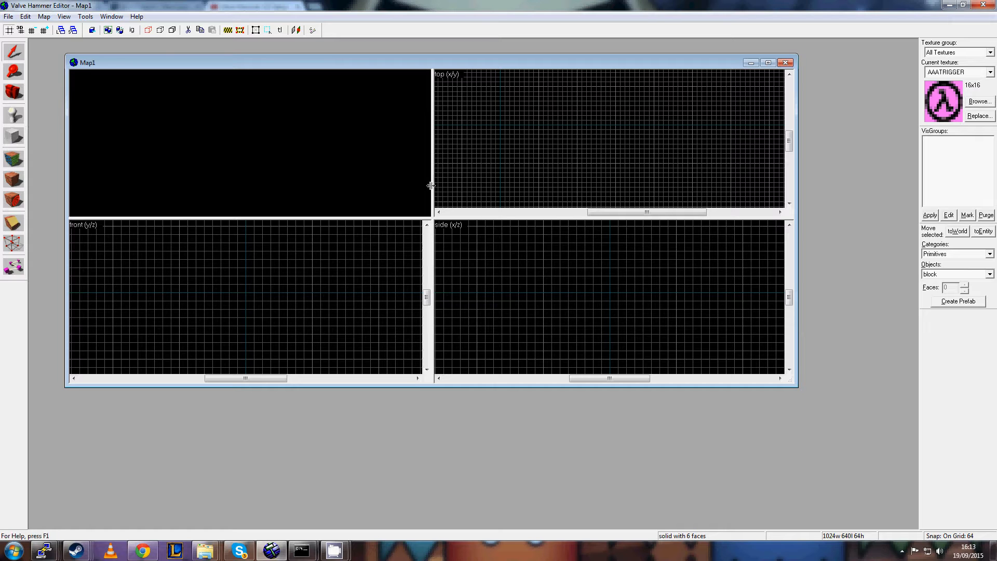
mouse_move(431, 185)
mouse_down()
mouse_move(416, 186)
mouse_move(433, 192)
mouse_up()
drag(430, 158, 427, 154)
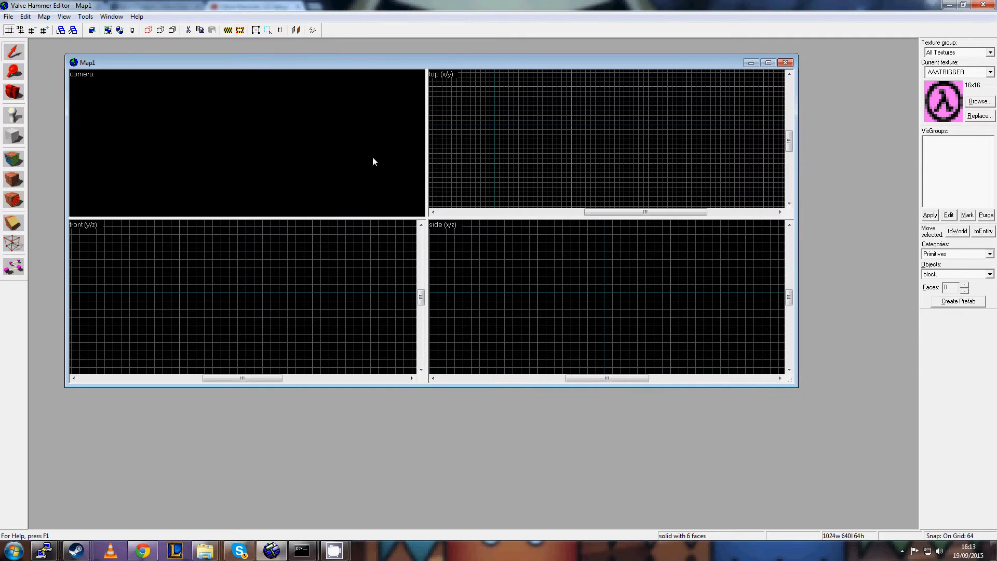
Outline a new block in the top view with the Block tool and size it to 1152 × 832 × 320 units.
click(15, 140)
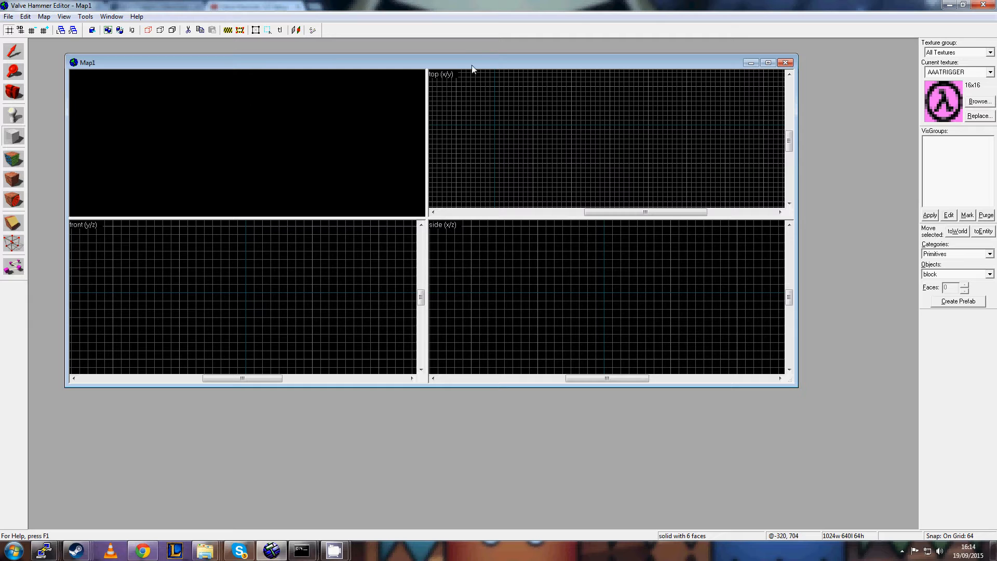
drag(518, 106, 637, 166)
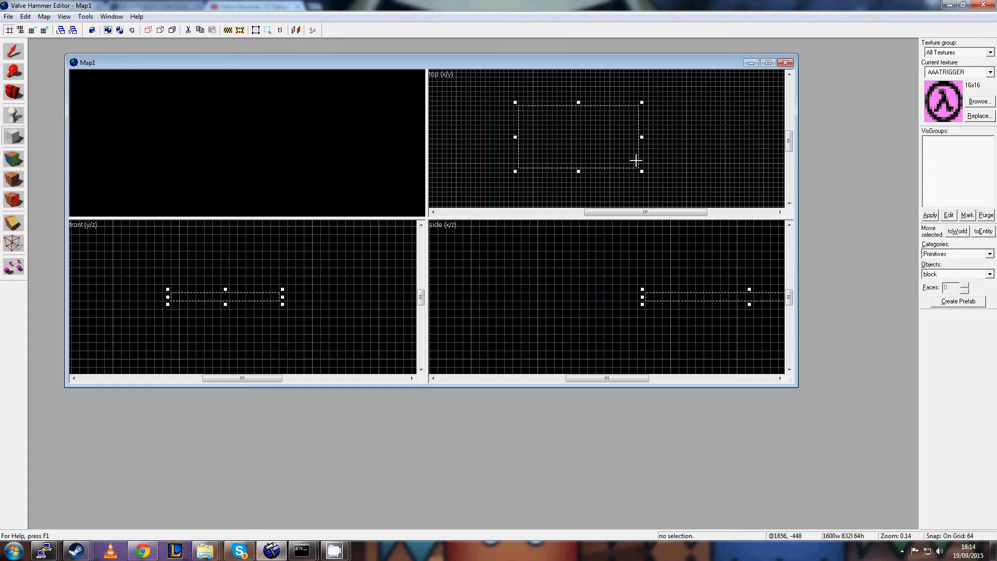
drag(641, 171, 605, 168)
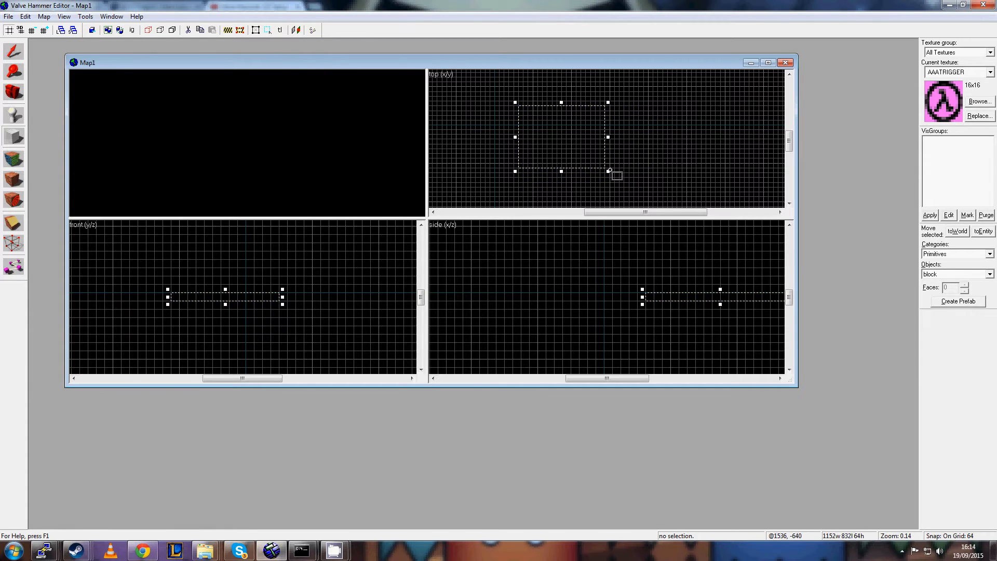
drag(226, 289, 227, 257)
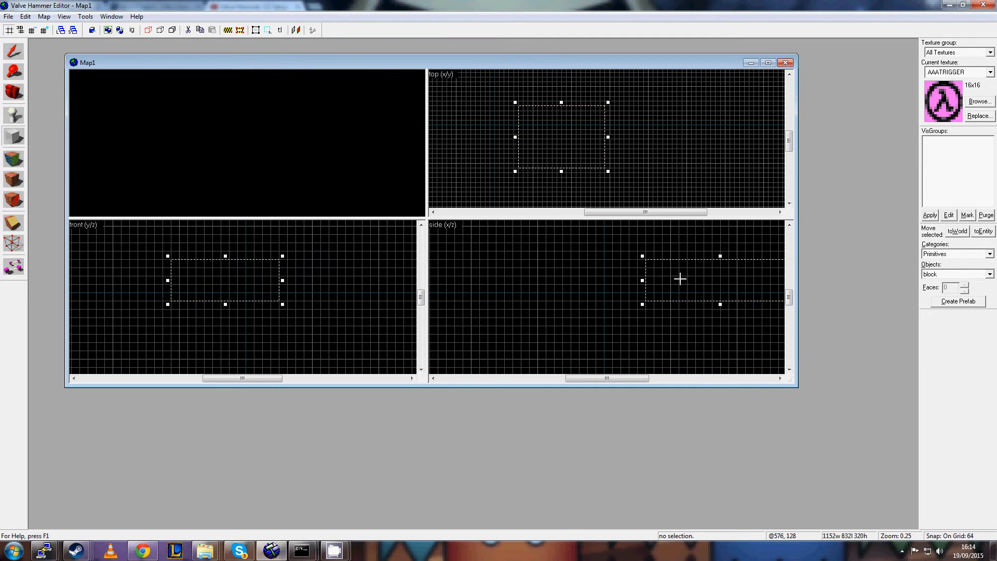
Reposition the block outline using the top, front and side views, keeping it near the grid origin.
drag(679, 279, 580, 270)
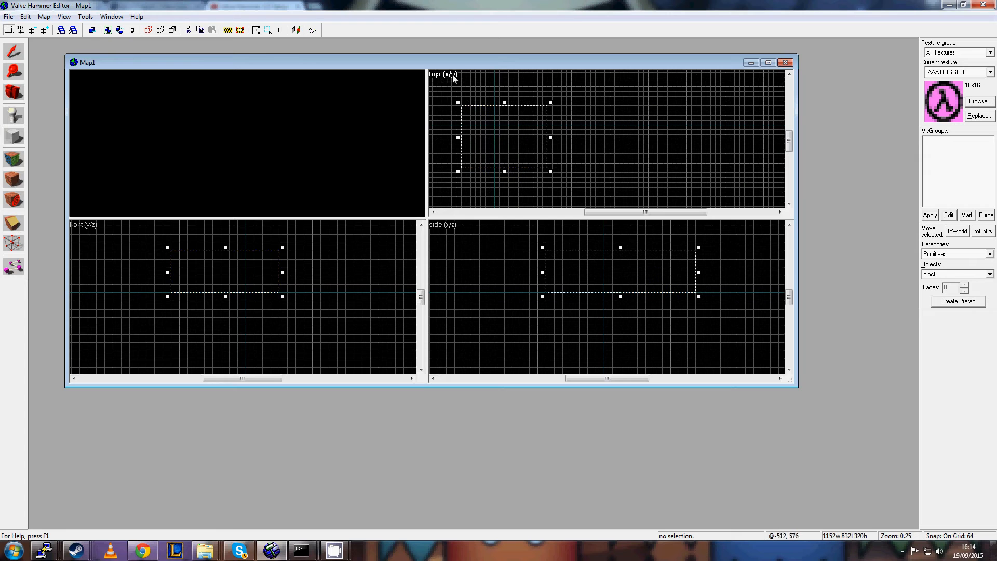
drag(520, 129, 570, 146)
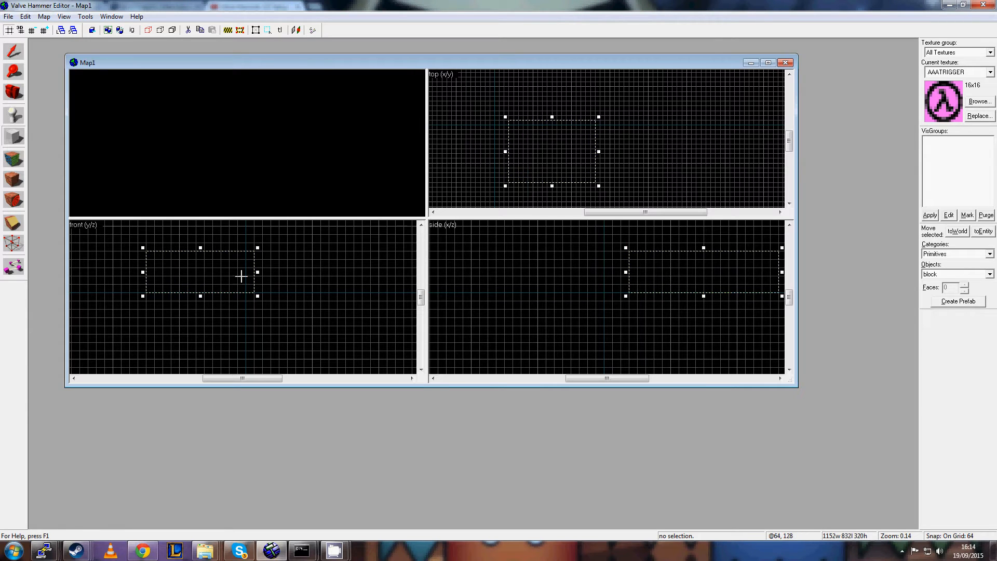
drag(193, 279, 211, 282)
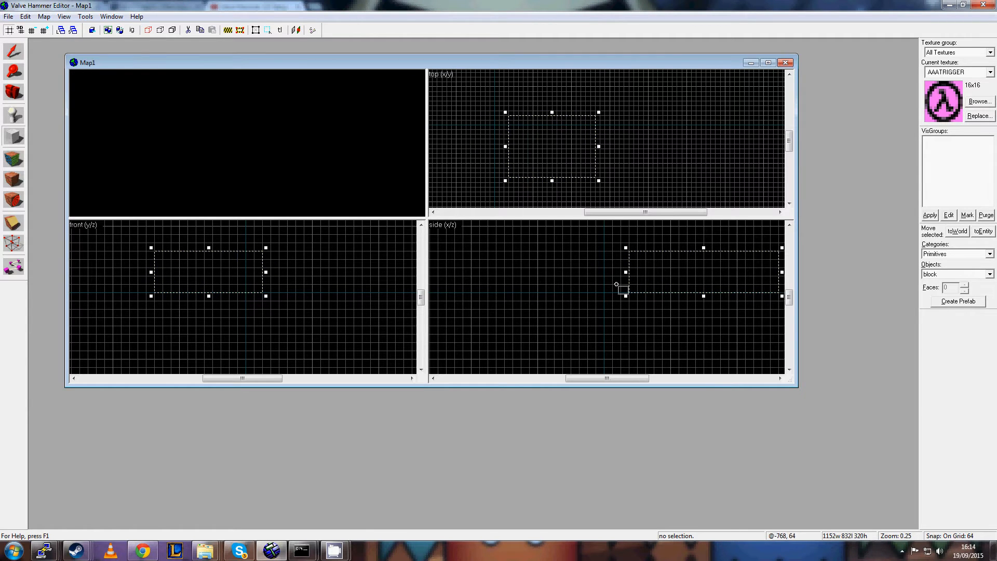
drag(621, 285, 583, 285)
drag(471, 134, 533, 123)
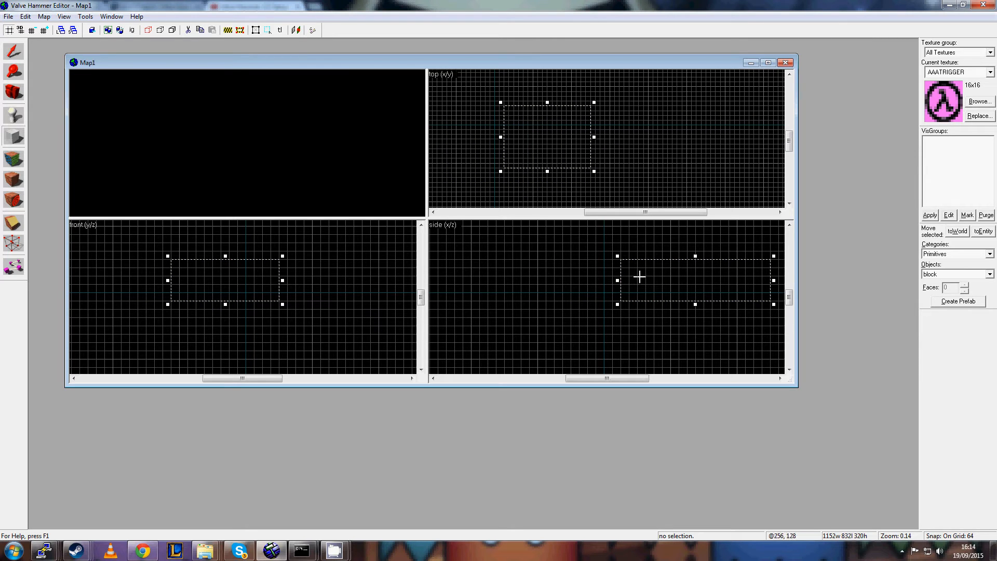
Resize the block outline to 704 × 832 × 384 units and create the block.
drag(638, 276, 622, 242)
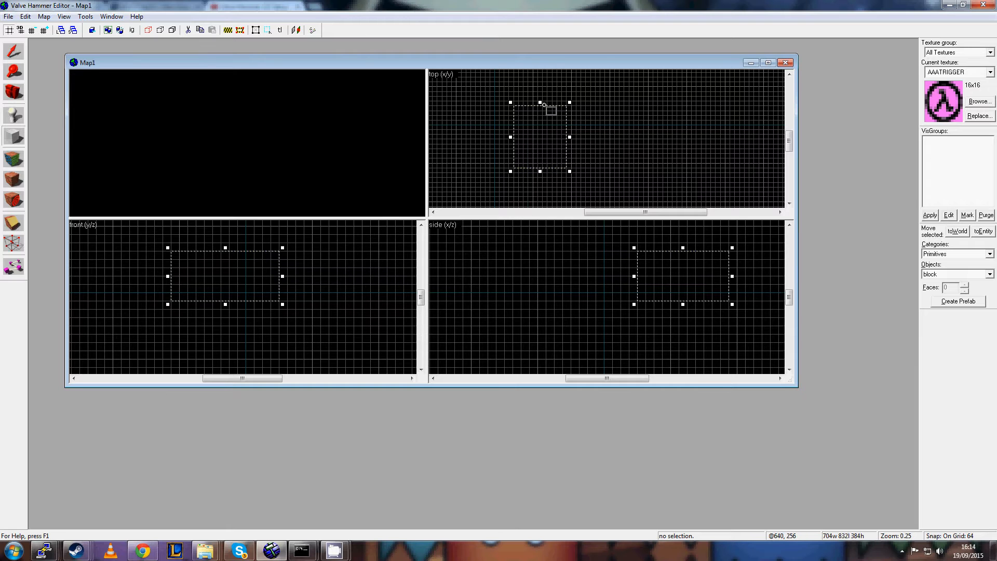
key(Return)
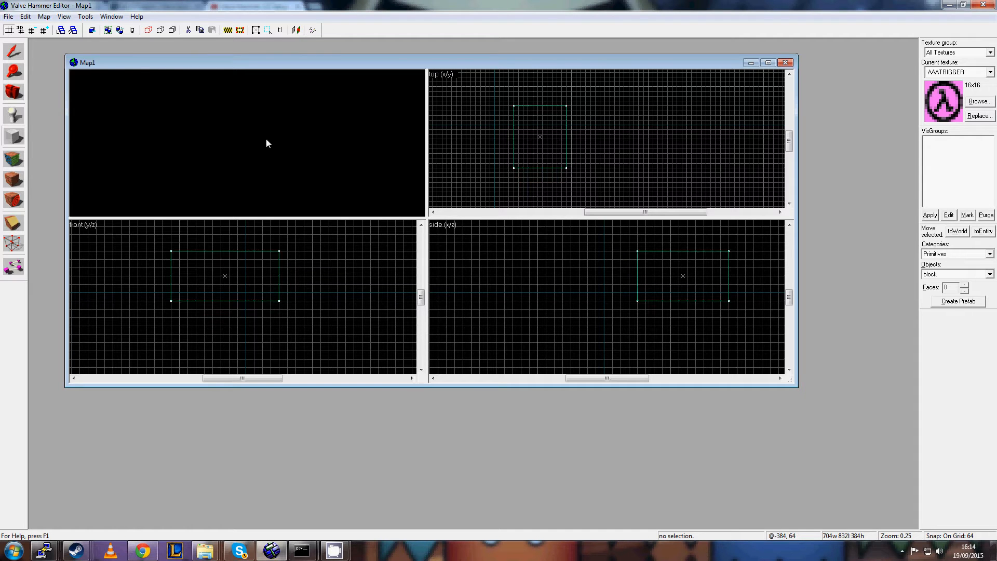
Examine the new block from several angles and distances in the camera viewport.
click(266, 137)
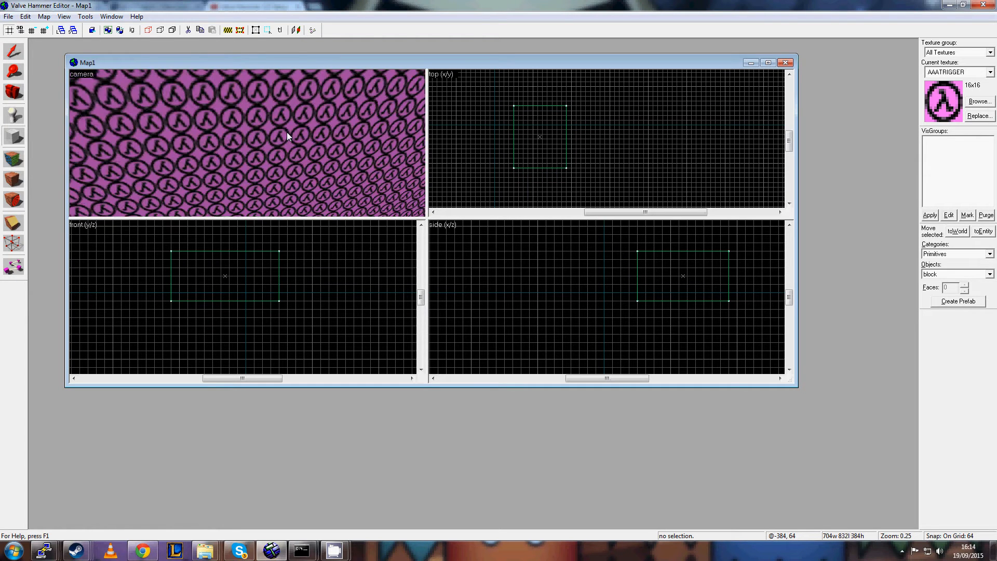
scroll(287, 132, down, 5)
scroll(220, 123, up, 3)
scroll(228, 129, down, 6)
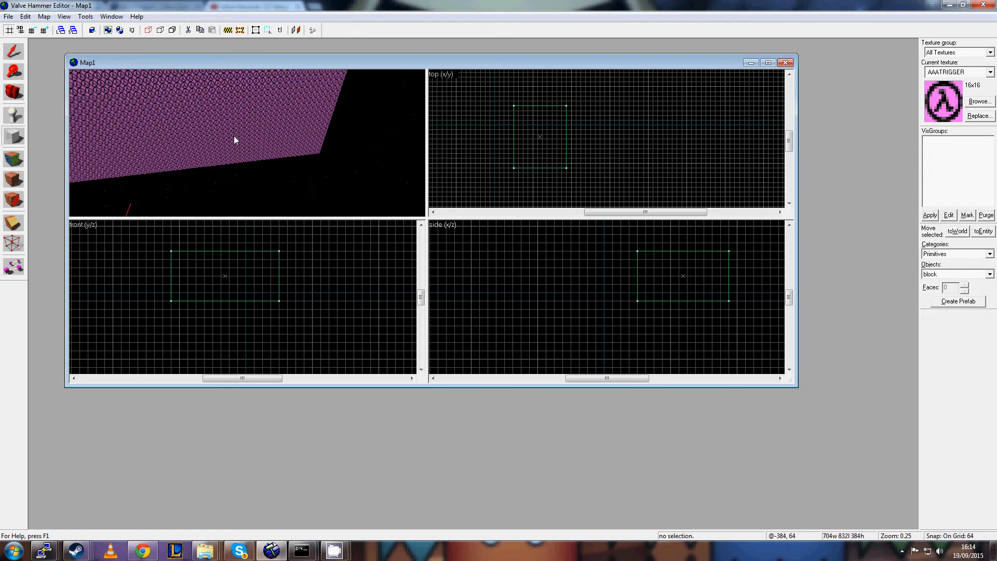
scroll(235, 137, down, 6)
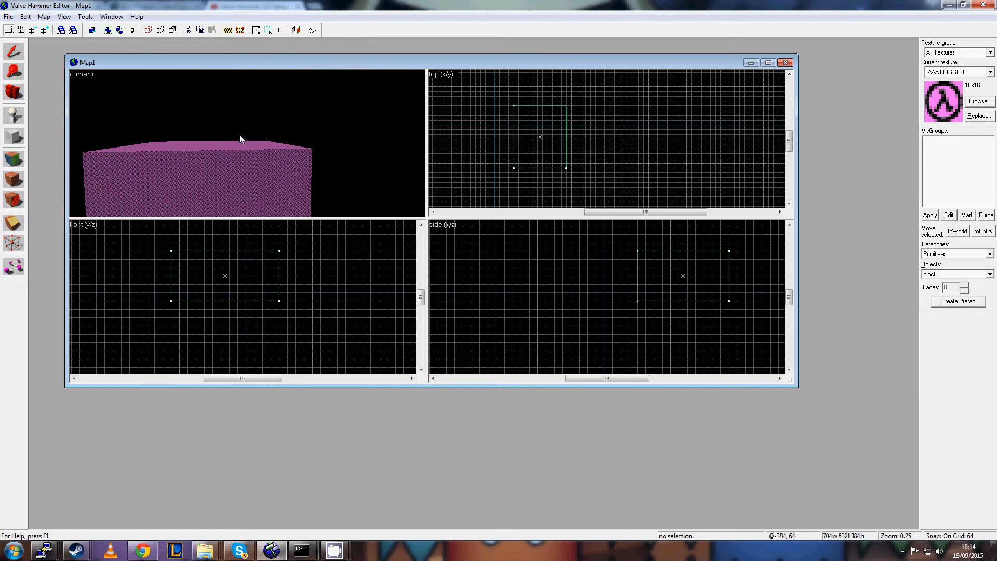
key(s)
key(w)
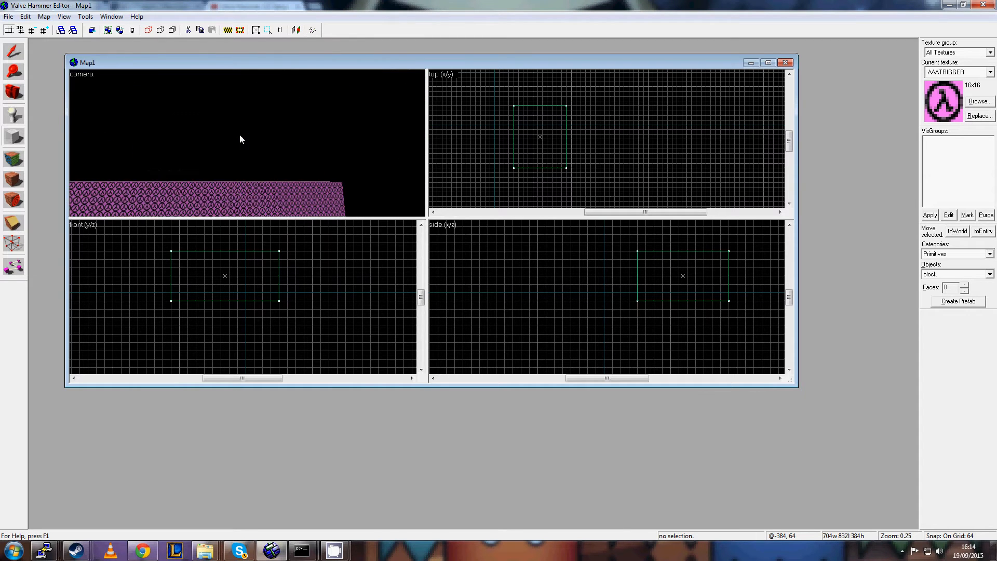
key(s)
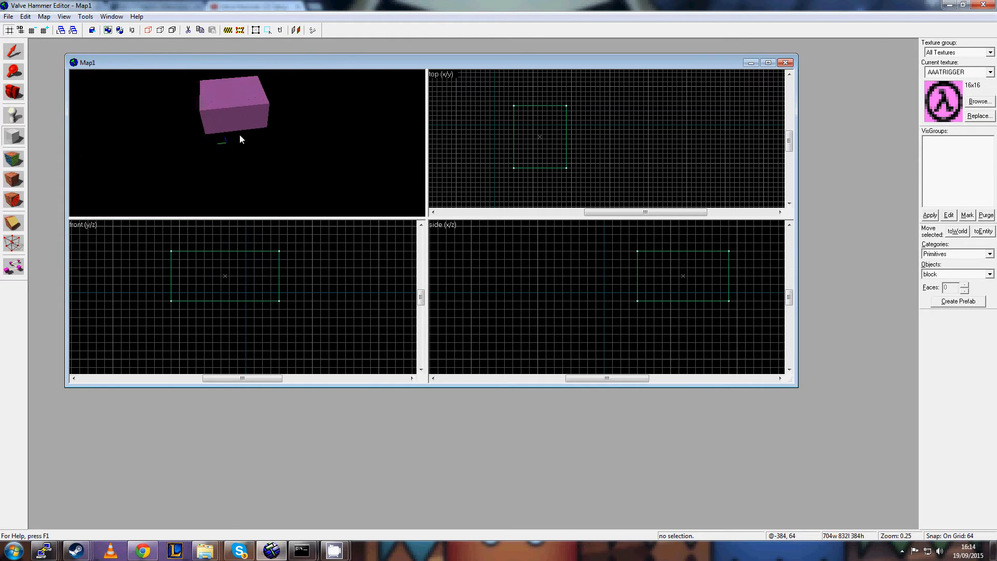
key(w)
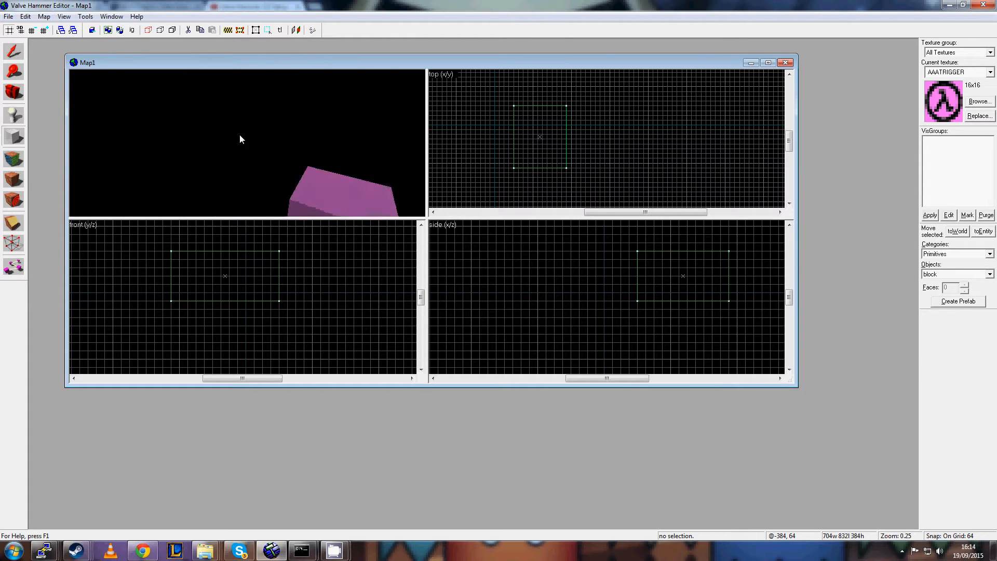
key(w)
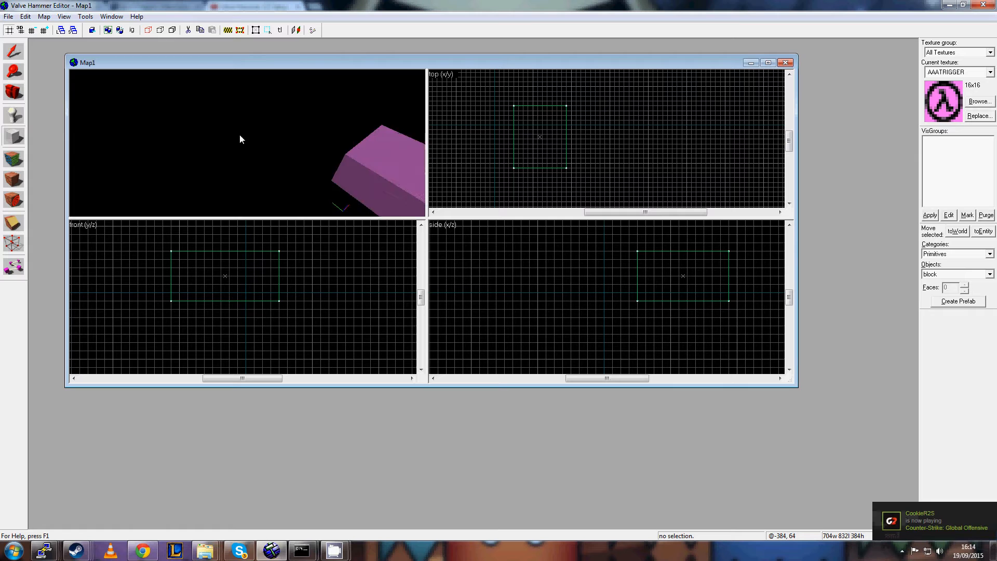
key(w)
key(s)
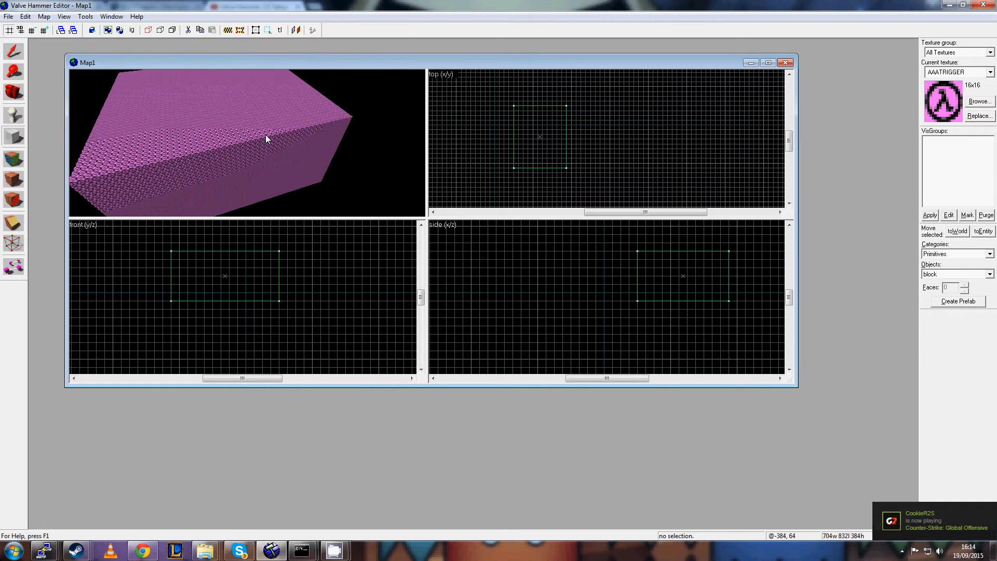
Select the block in the camera view with the Selection tool.
key(z)
click(15, 55)
click(238, 162)
scroll(313, 175, up, 2)
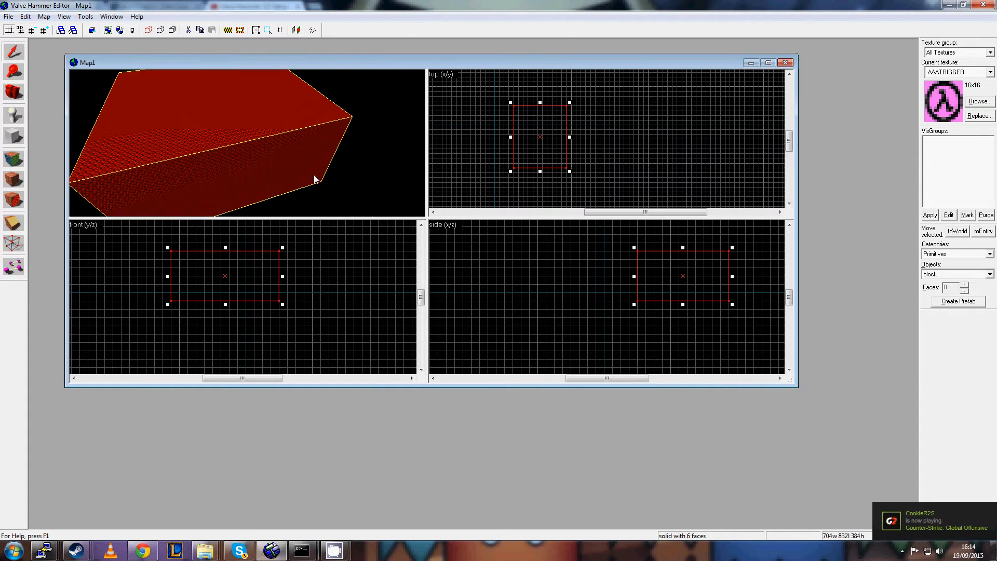
scroll(309, 168, down, 3)
scroll(310, 169, up, 2)
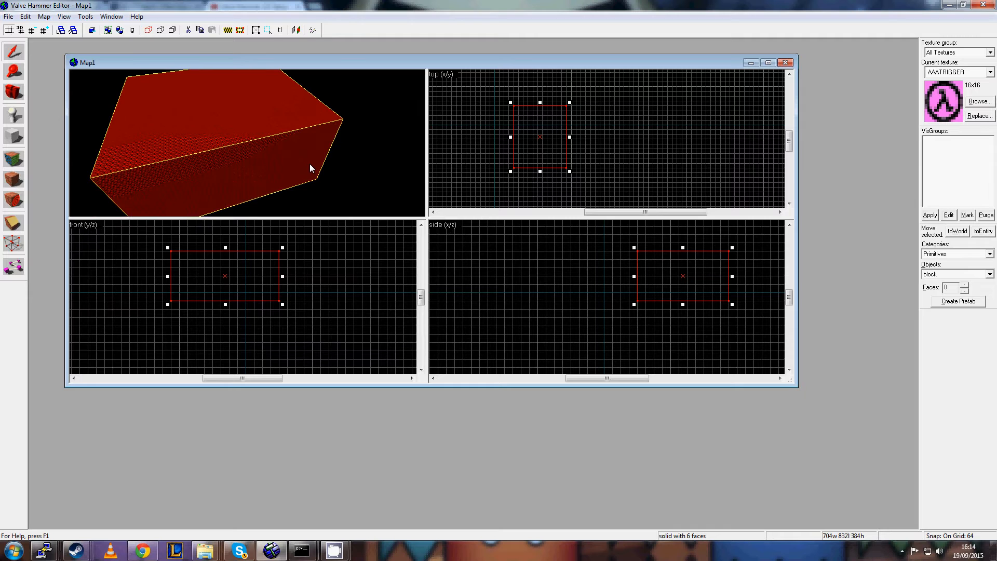
key(Left)
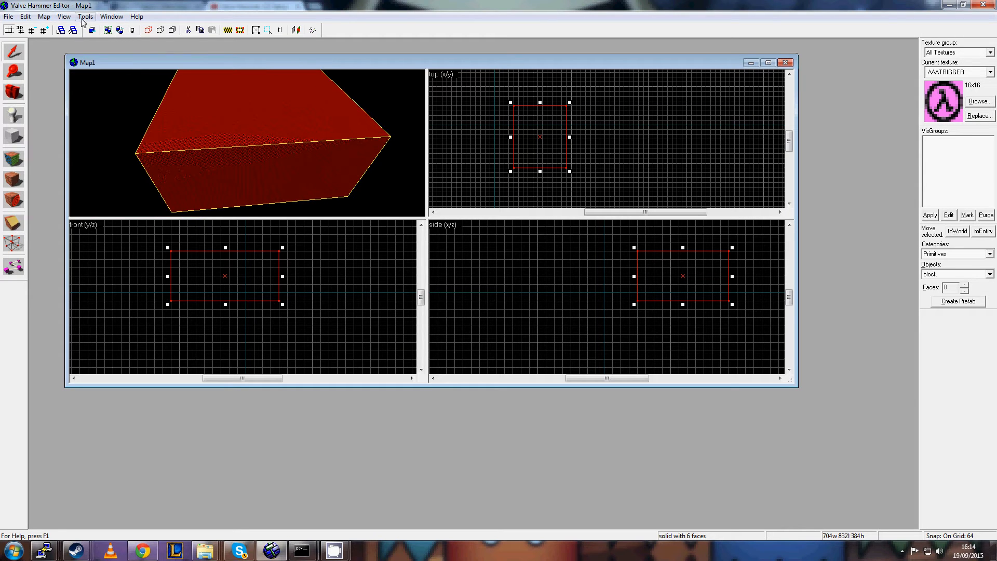
Apply the BABTECH6A2 texture to all faces of the selected block using Texture application, and close Face Properties.
click(66, 18)
click(68, 9)
click(25, 16)
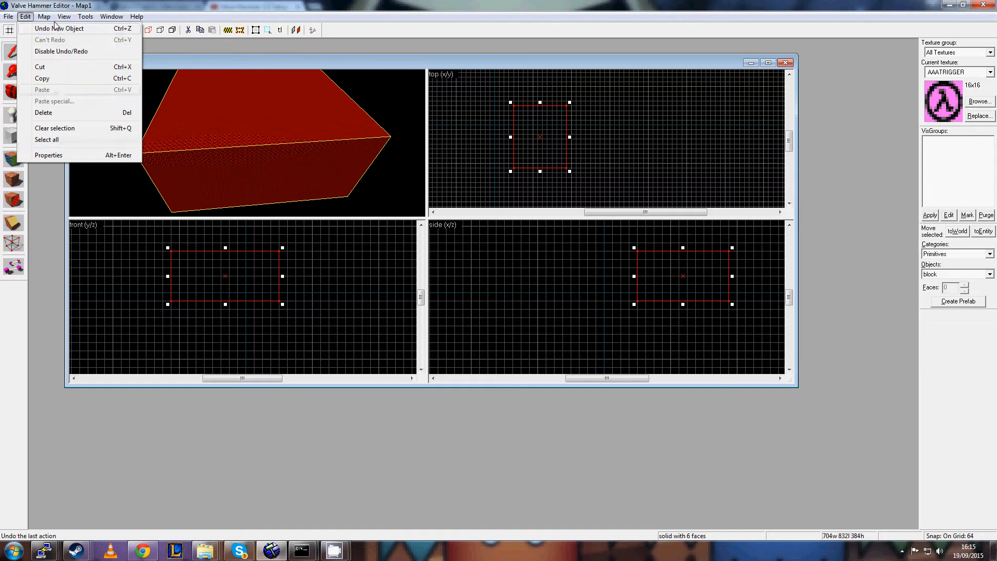
mouse_move(44, 17)
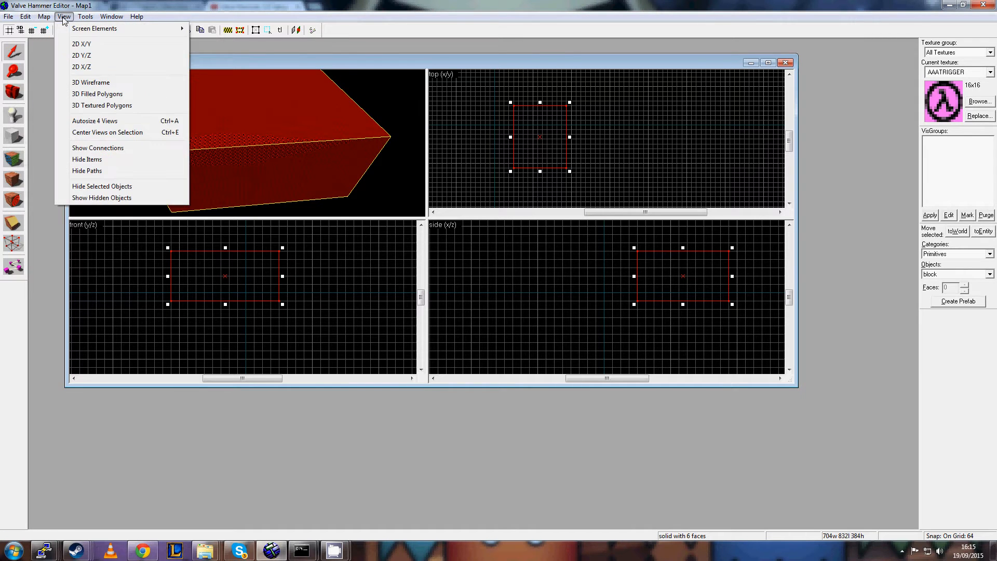
mouse_move(85, 16)
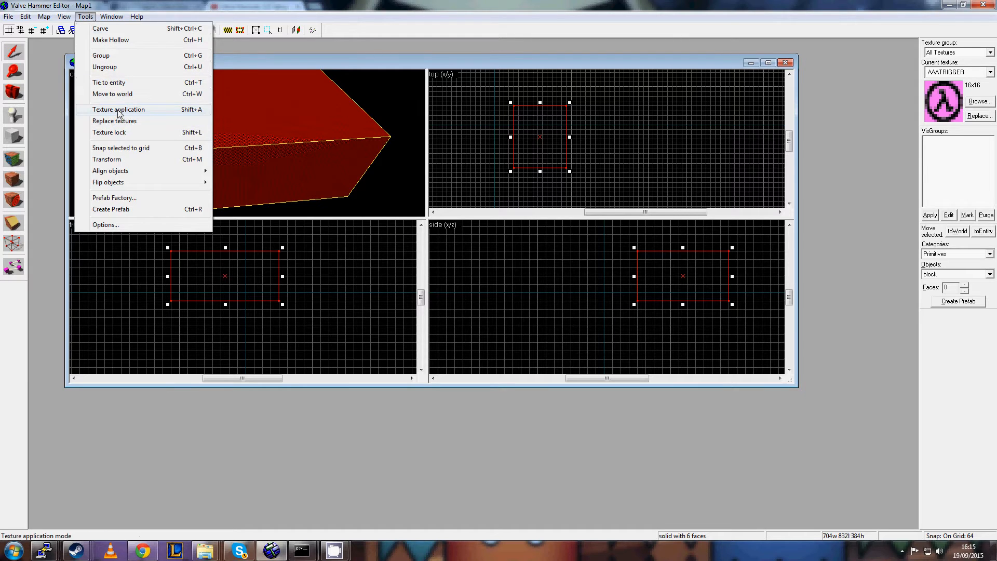
click(182, 110)
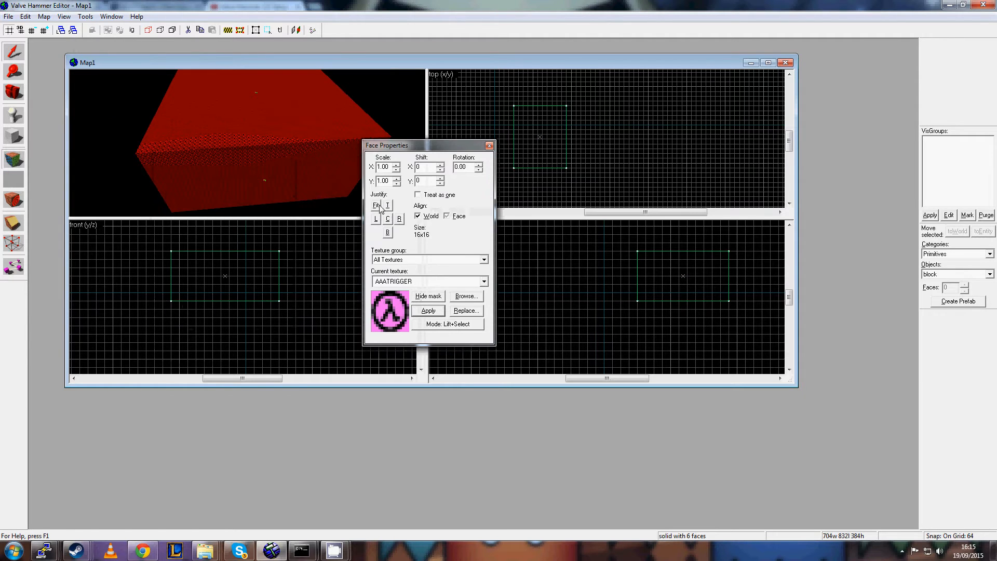
click(483, 281)
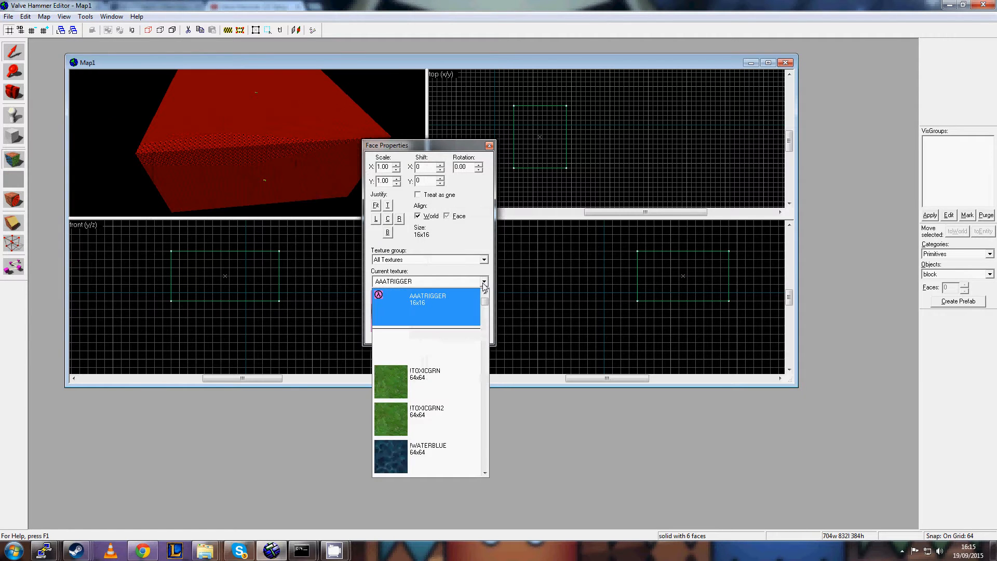
scroll(430, 375, down, 5)
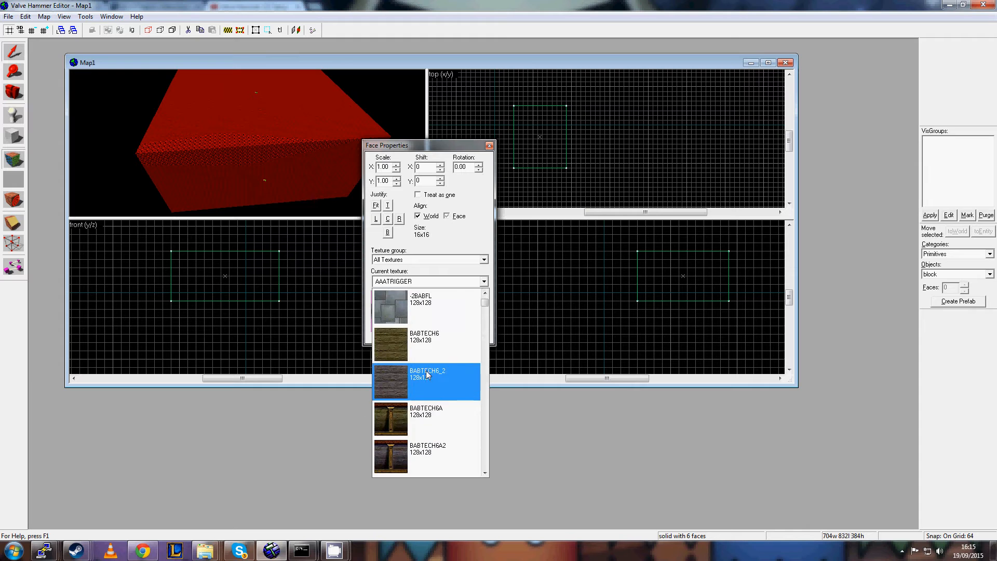
click(420, 309)
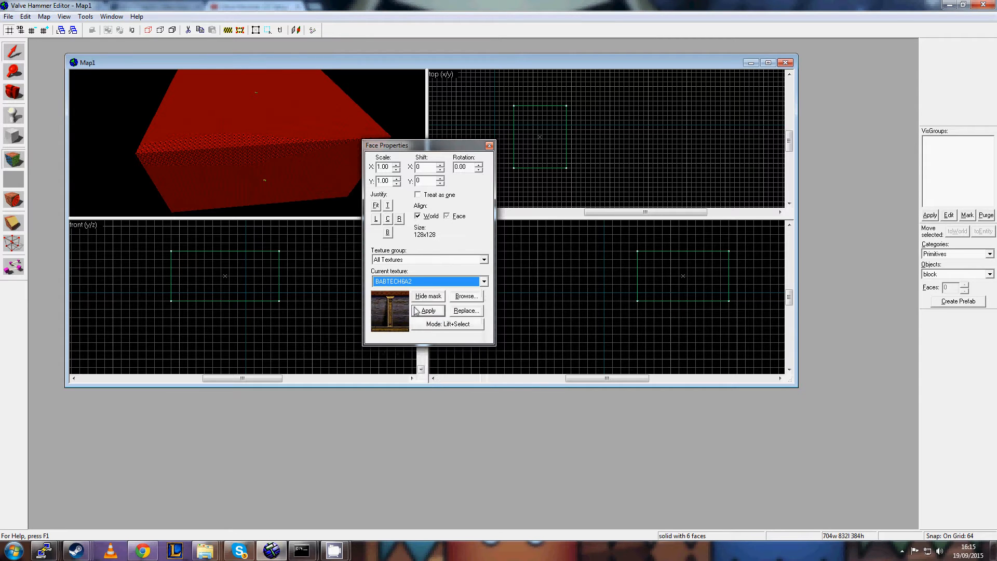
click(427, 312)
click(427, 313)
click(490, 146)
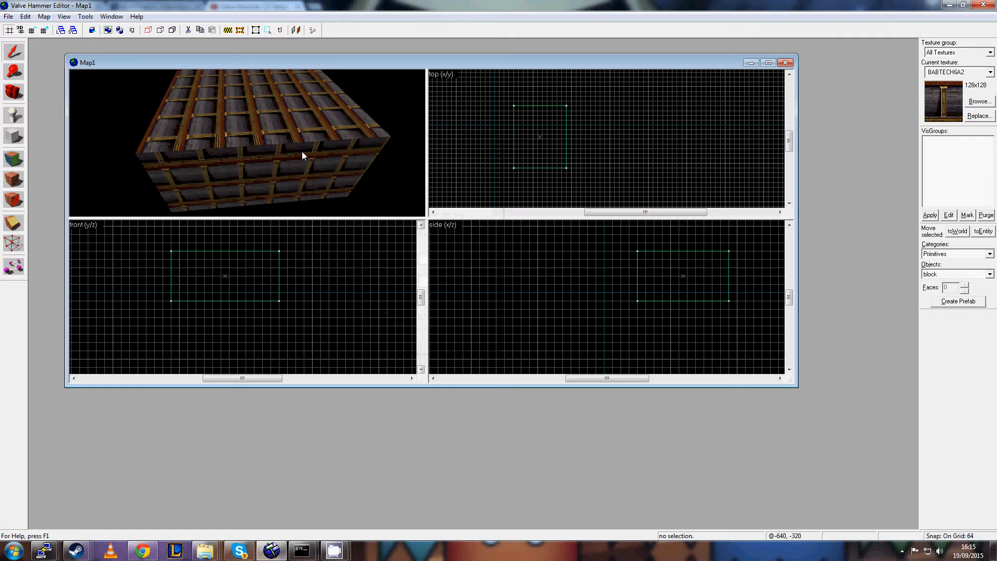
Select the textured block and examine it from several angles in the camera view.
scroll(302, 154, down, 2)
click(14, 54)
click(298, 154)
drag(298, 155, 249, 78)
scroll(318, 137, down, 2)
scroll(318, 134, up, 1)
scroll(319, 128, up, 1)
scroll(318, 129, down, 2)
click(63, 17)
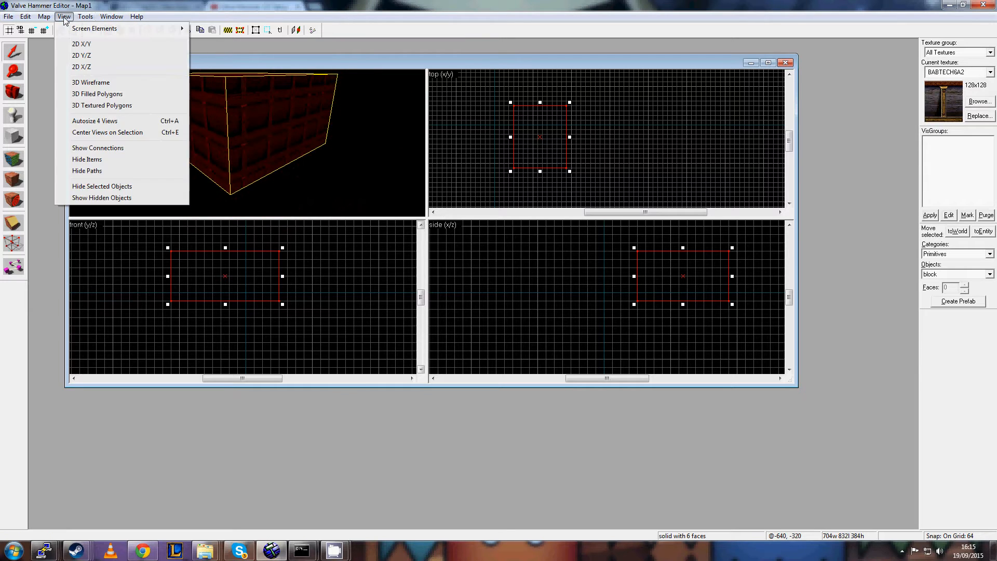
mouse_move(86, 21)
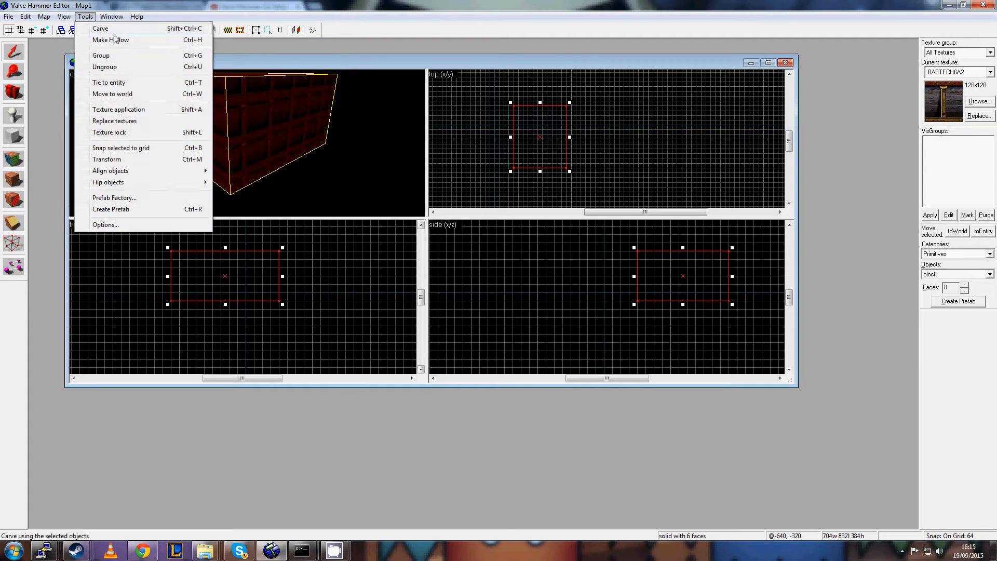
click(85, 18)
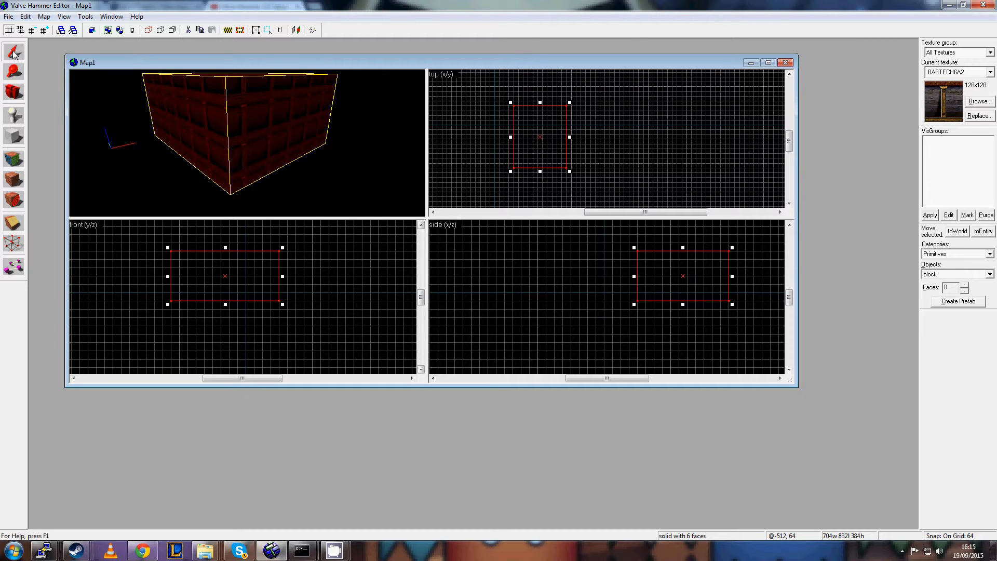
Try selecting the block with a selection box drawn around it in the top view, and clear the selection.
drag(570, 129, 484, 190)
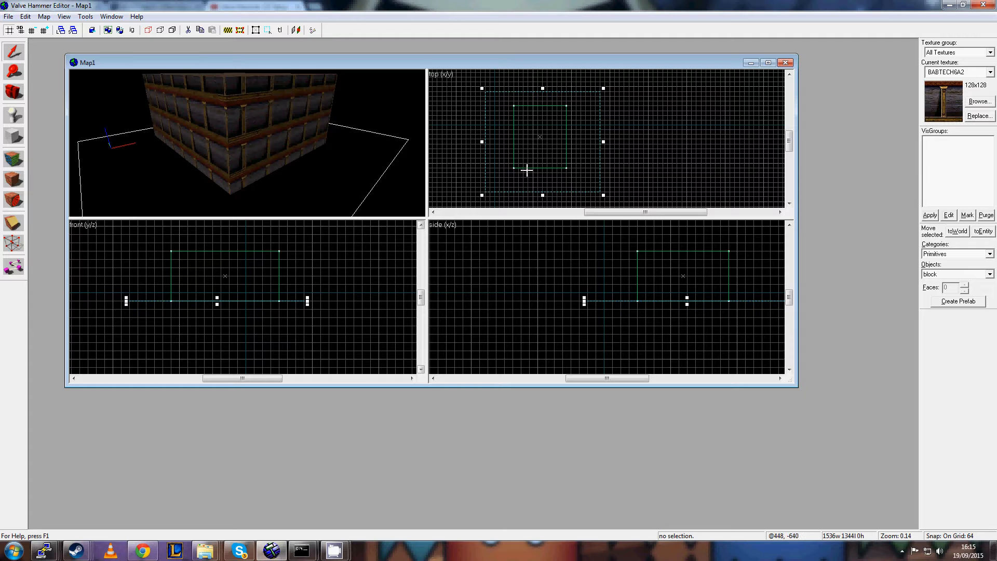
key(Return)
click(616, 113)
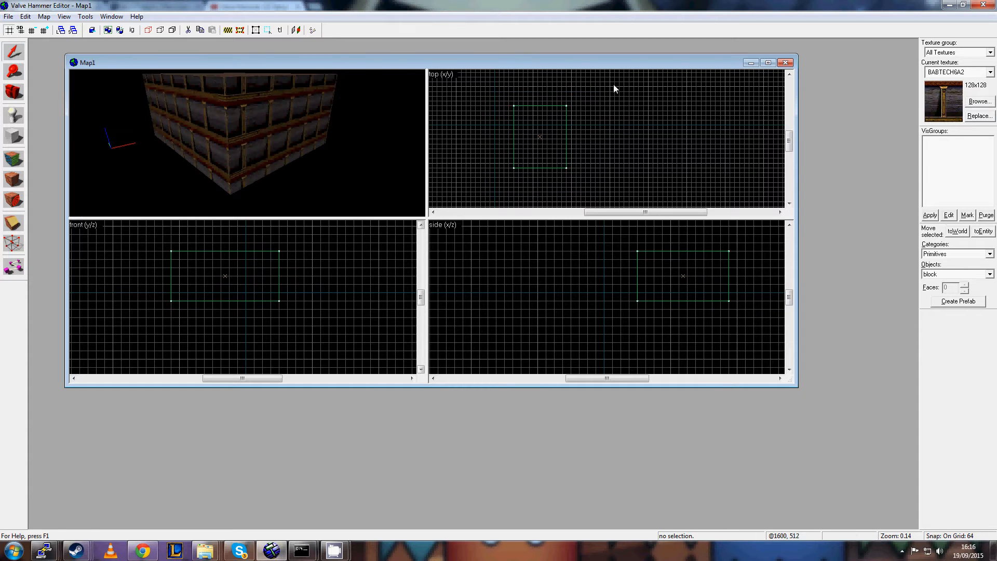
drag(613, 84, 466, 186)
key(Return)
click(640, 144)
Practise selecting the block by its edge corner and its centre mark in the top view, deselecting it each time.
click(565, 166)
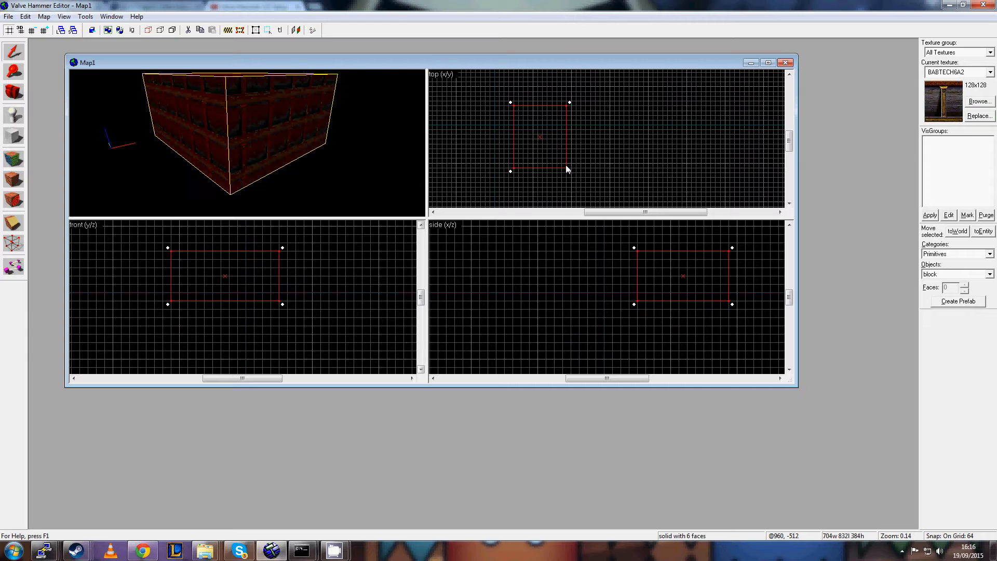
click(606, 162)
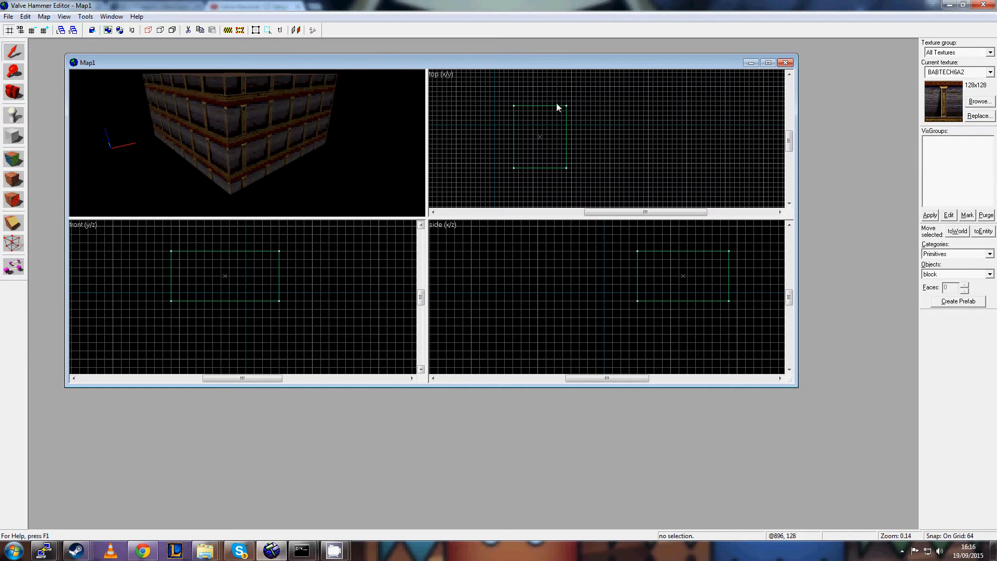
click(541, 139)
click(600, 147)
click(540, 136)
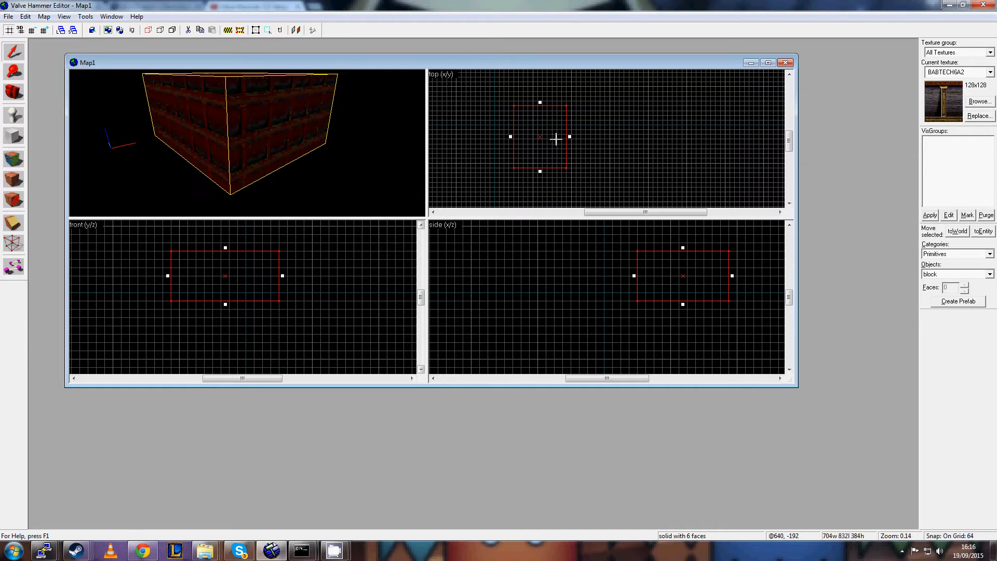
click(576, 146)
click(565, 168)
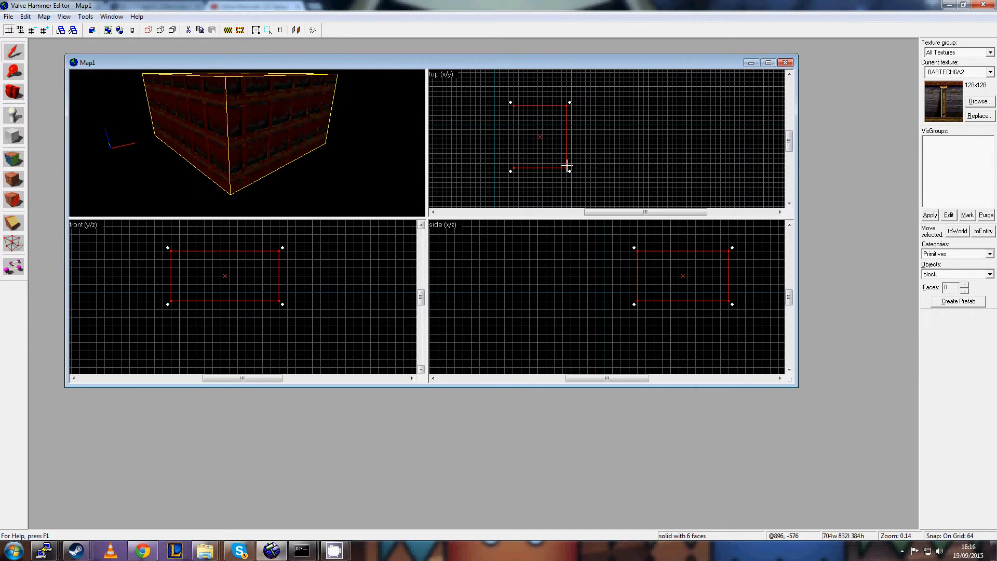
click(591, 154)
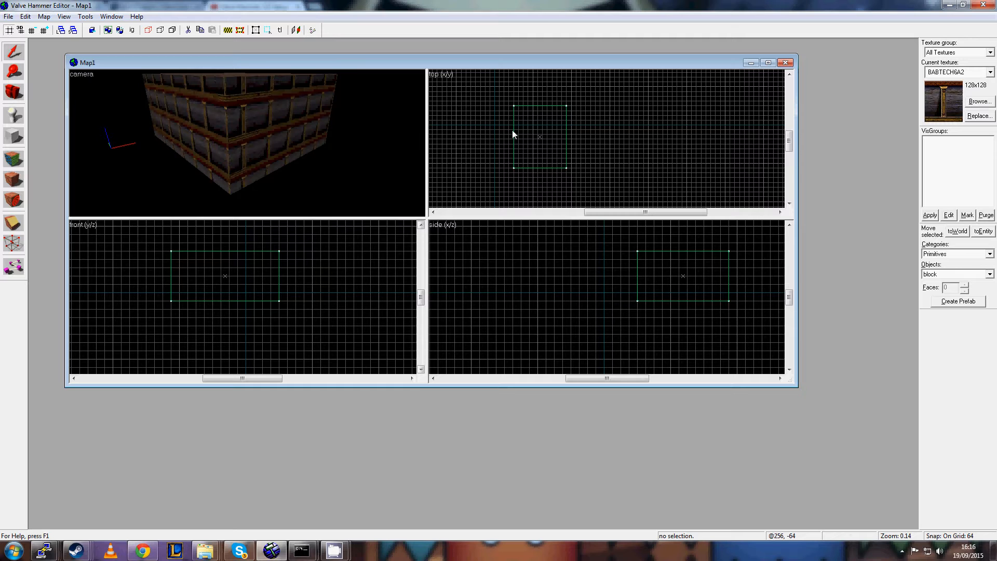
Select the block by its centre mark in the top view and make it hollow with walls 16 units thick.
click(540, 136)
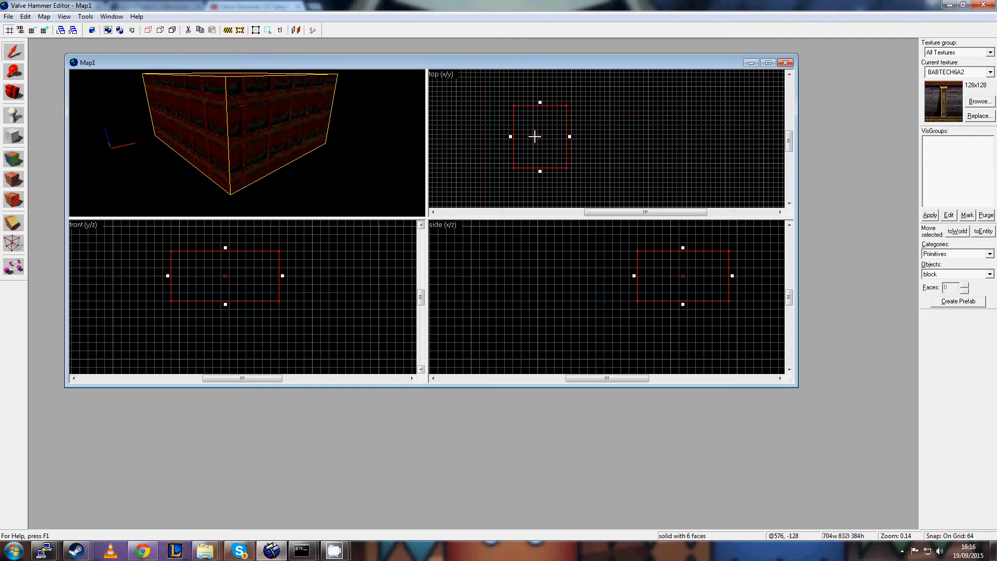
click(86, 16)
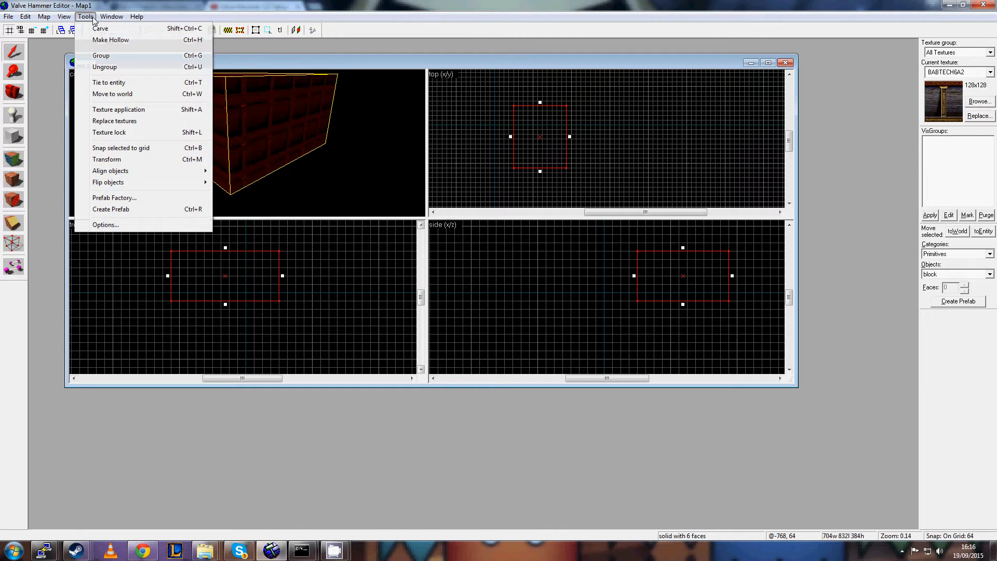
click(116, 40)
drag(480, 242, 457, 229)
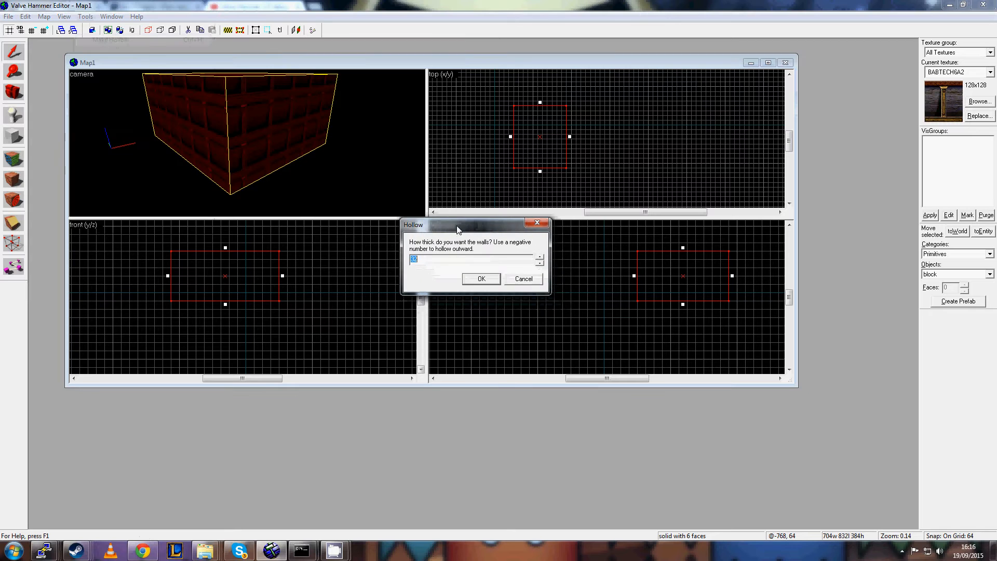
click(435, 260)
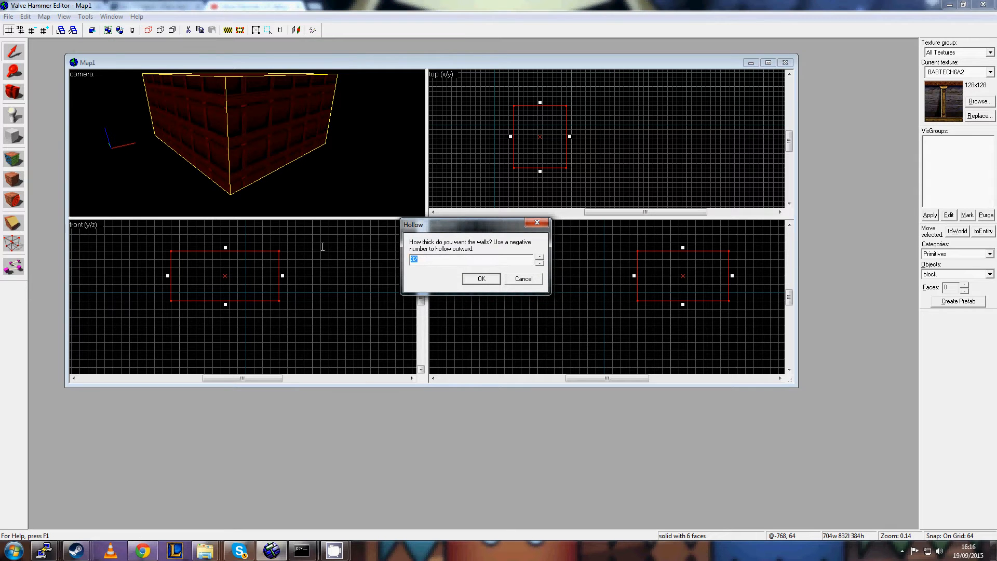
text(16)
click(470, 280)
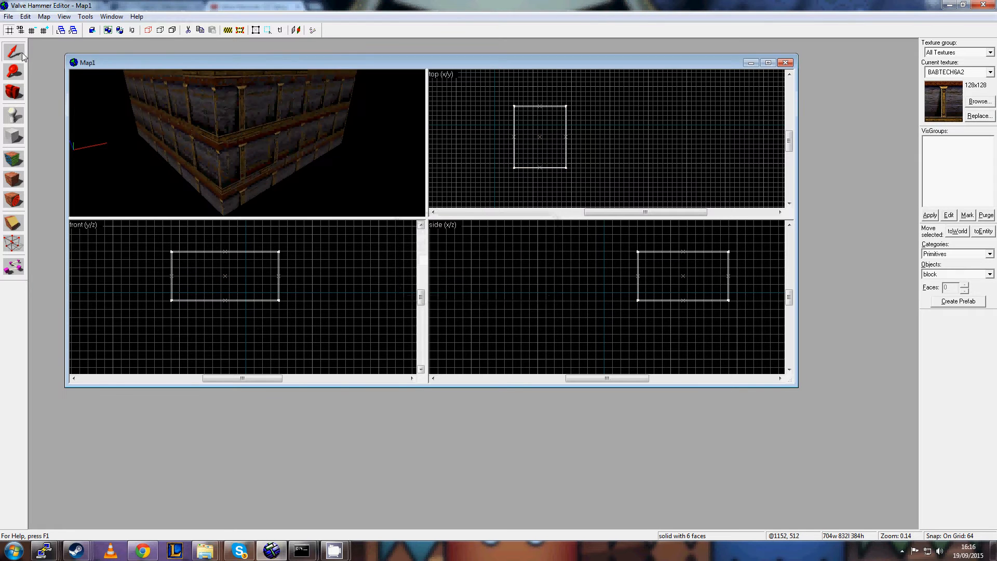
Examine the hollowed block's exterior in the camera view and its wall thickness at the corners in the side view.
click(302, 130)
scroll(284, 162, down, 1)
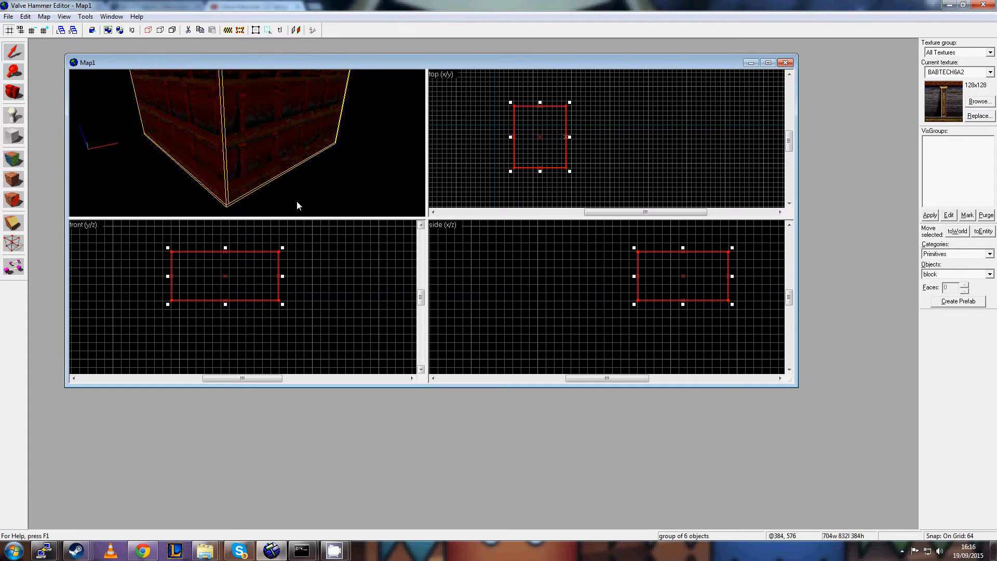
drag(330, 177, 254, 154)
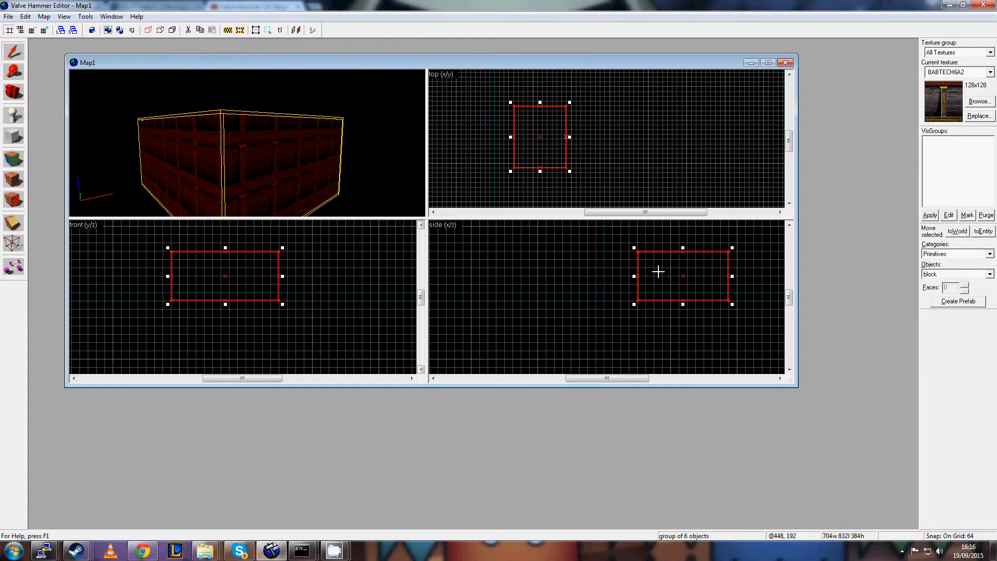
click(630, 312)
scroll(617, 300, up, 6)
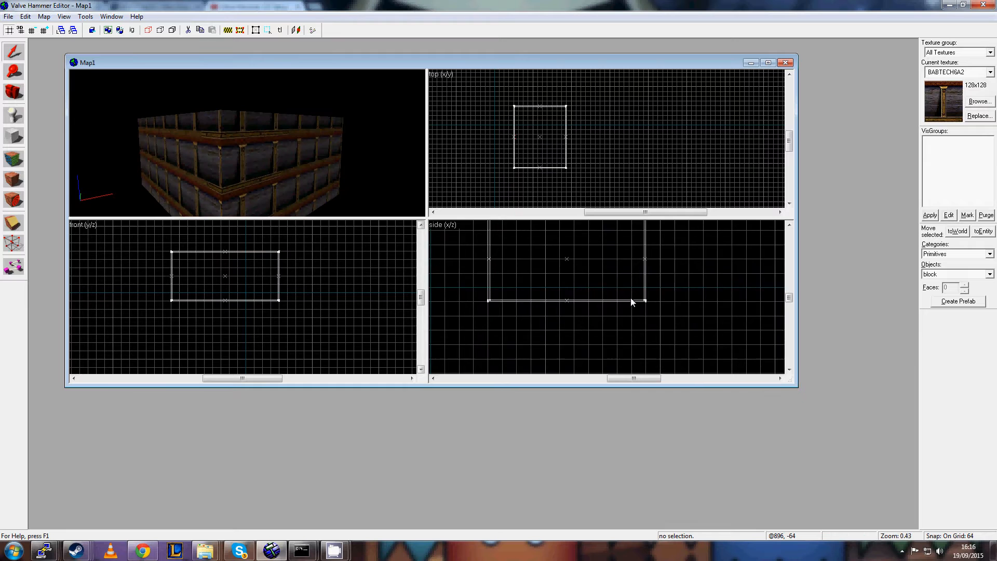
key(Left)
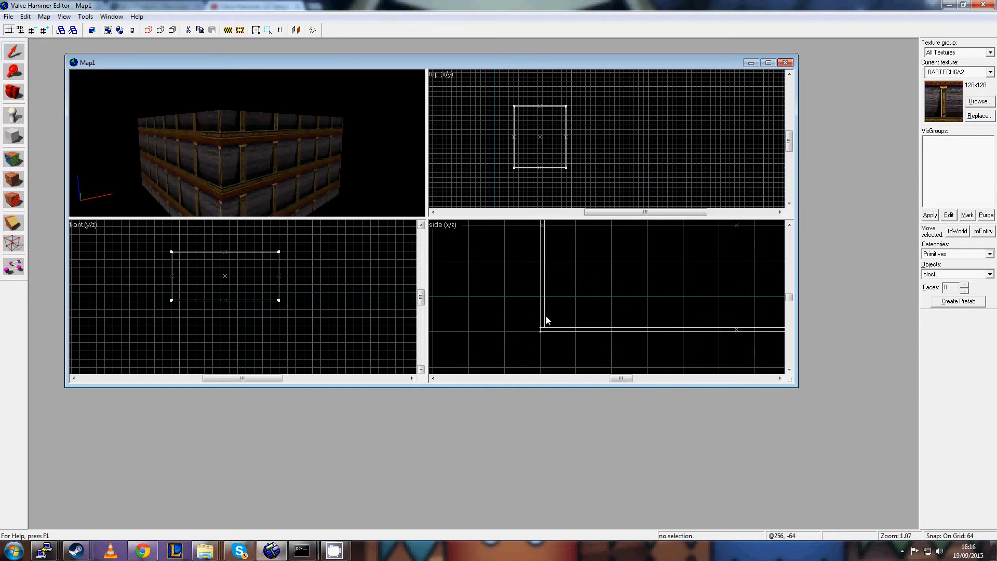
scroll(552, 308, down, 6)
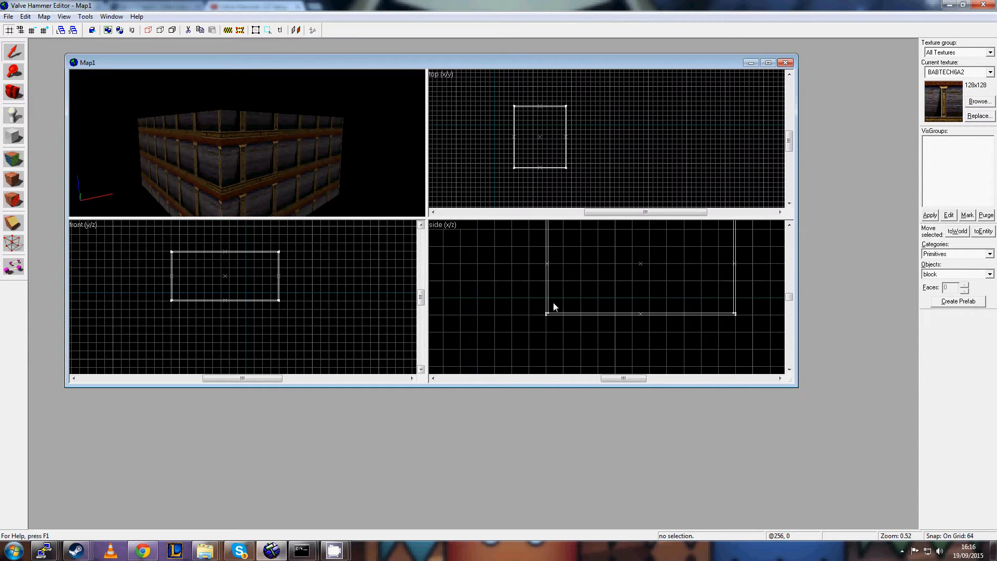
scroll(556, 294, up, 5)
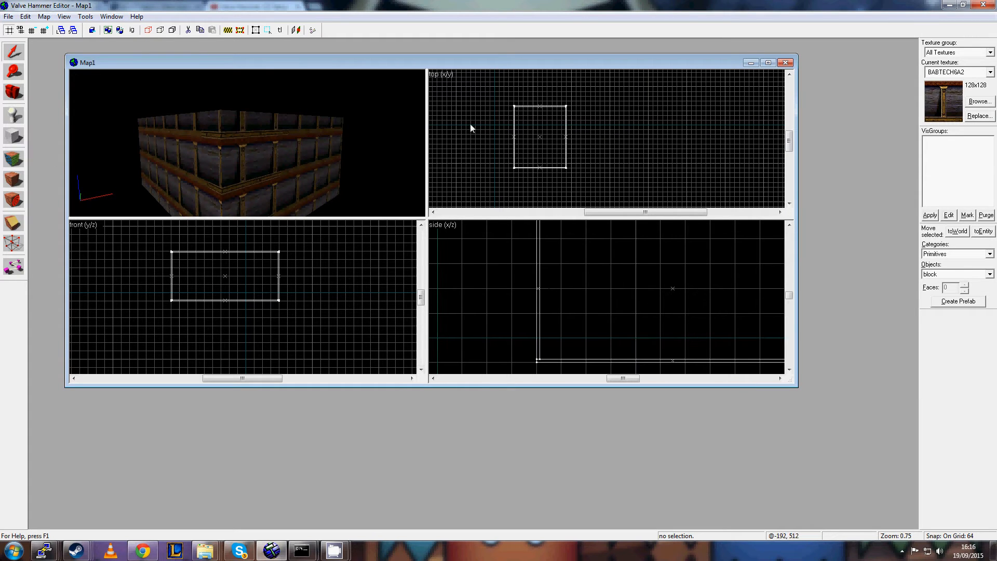
Select the hollow block in the top view and move the camera inside it to examine the interior walls.
click(514, 145)
scroll(570, 280, down, 2)
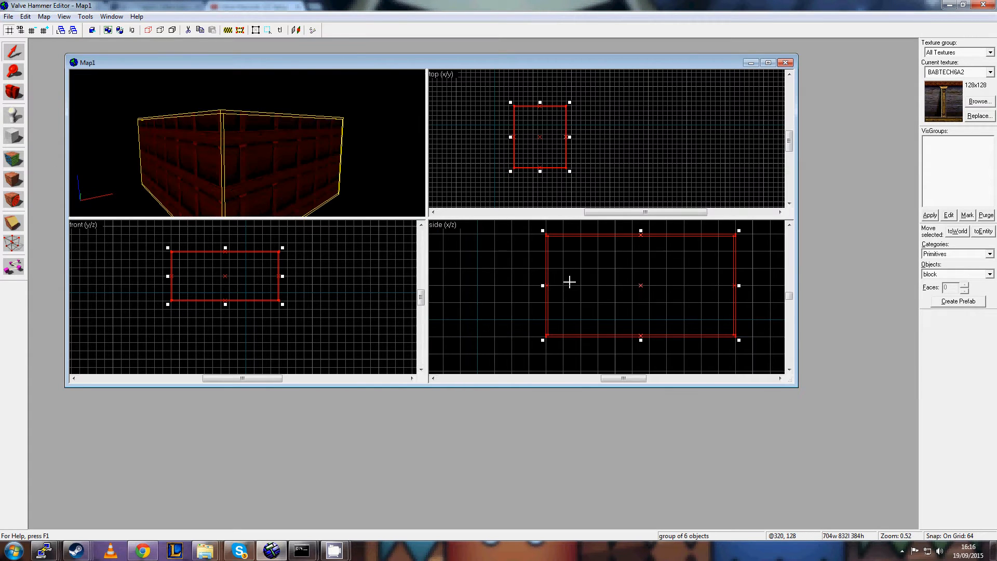
key(w)
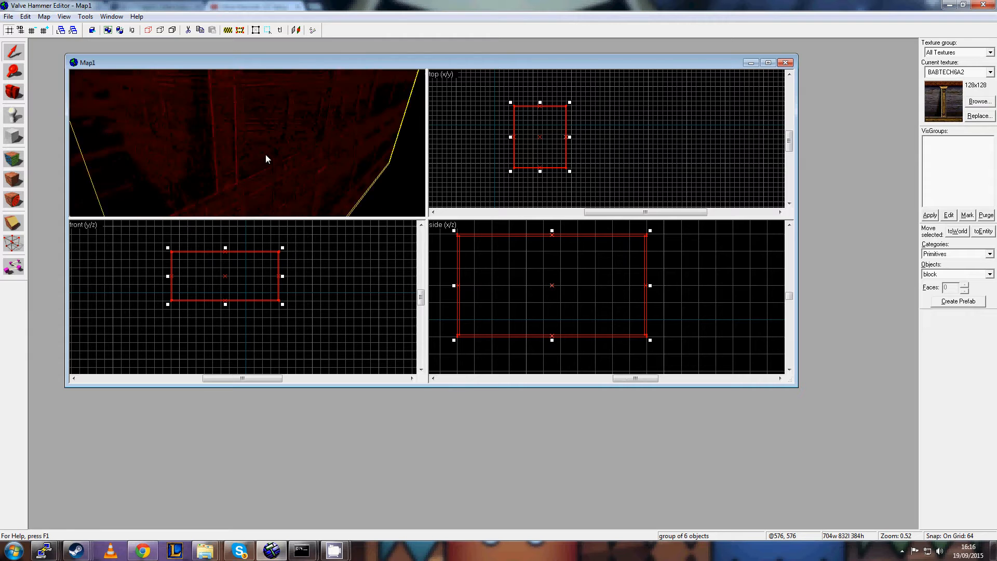
key(Up)
key(Left)
key(Left)
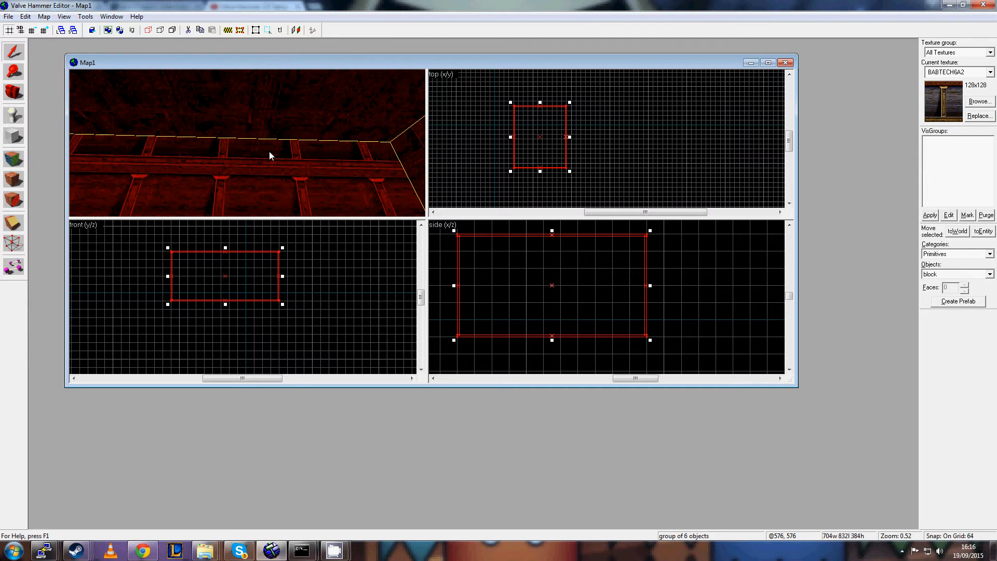
Deselect the hollow block and look around its textured interior in the camera view.
key(Left)
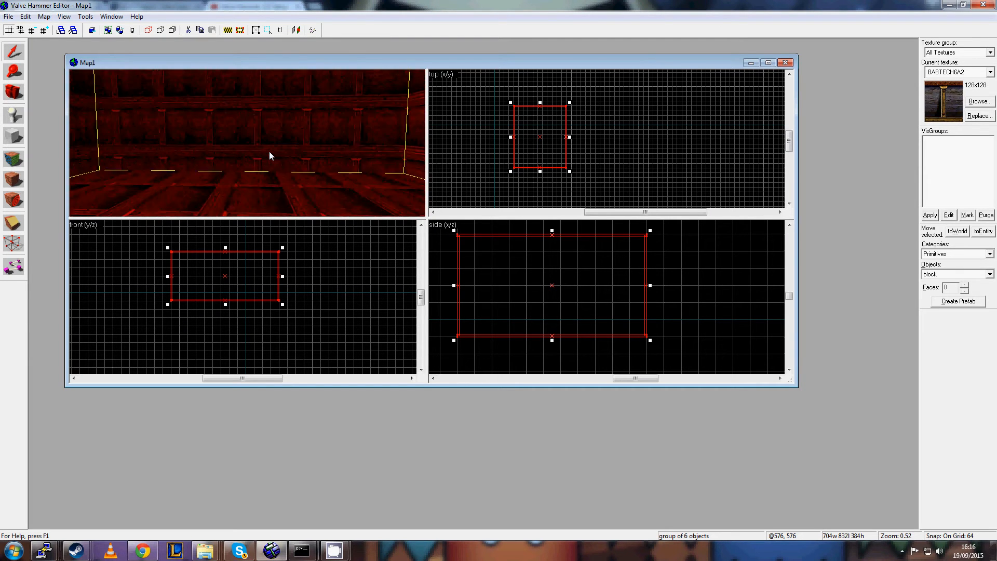
click(649, 157)
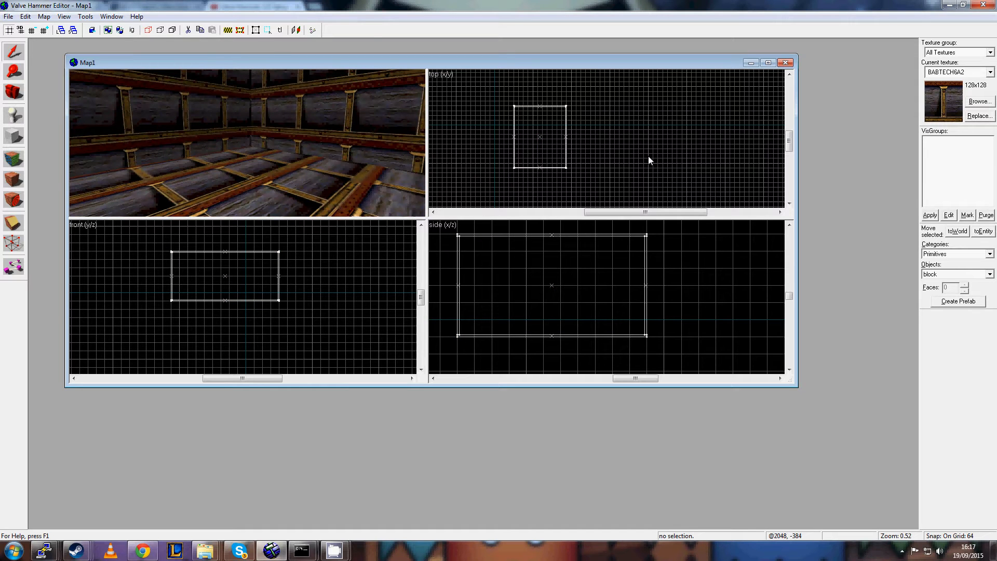
key(Left)
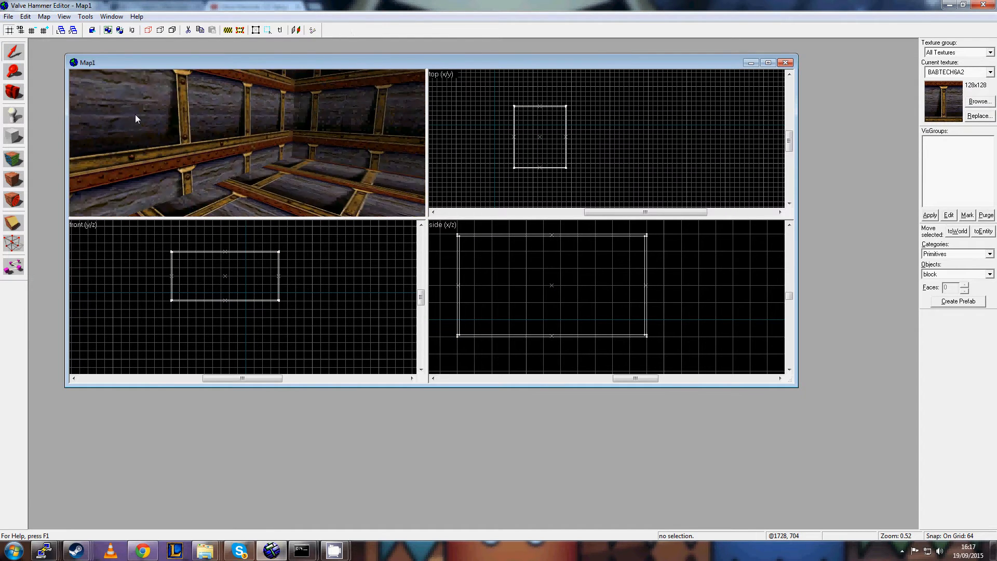
key(Right)
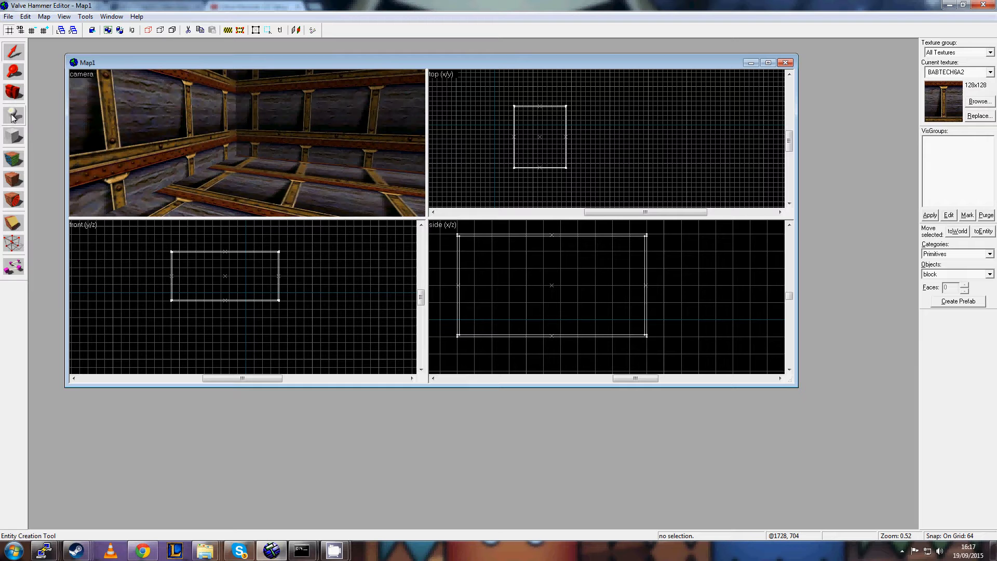
Create an ambient_generic point entity inside the room at 832x, -192y, 64z.
click(13, 116)
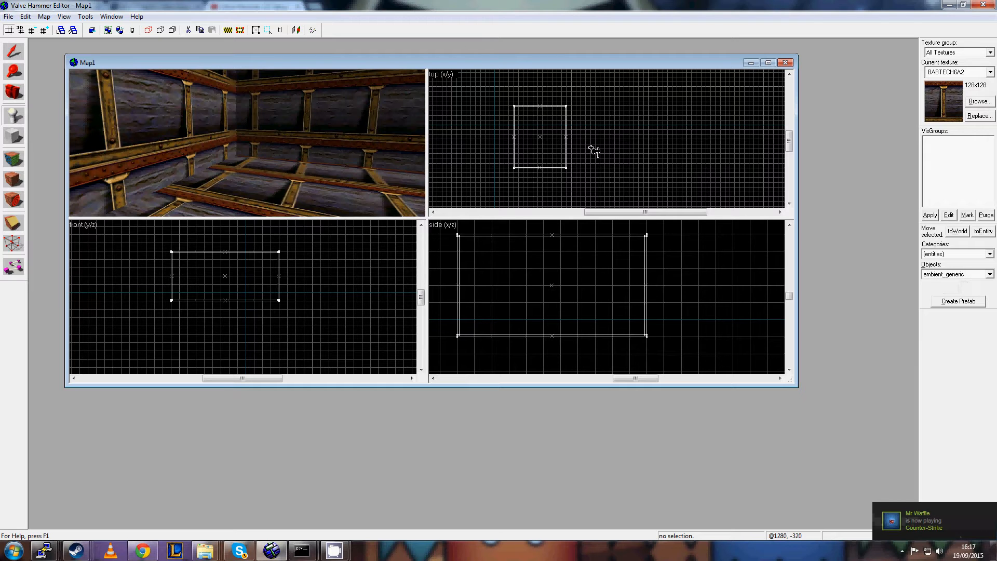
click(556, 140)
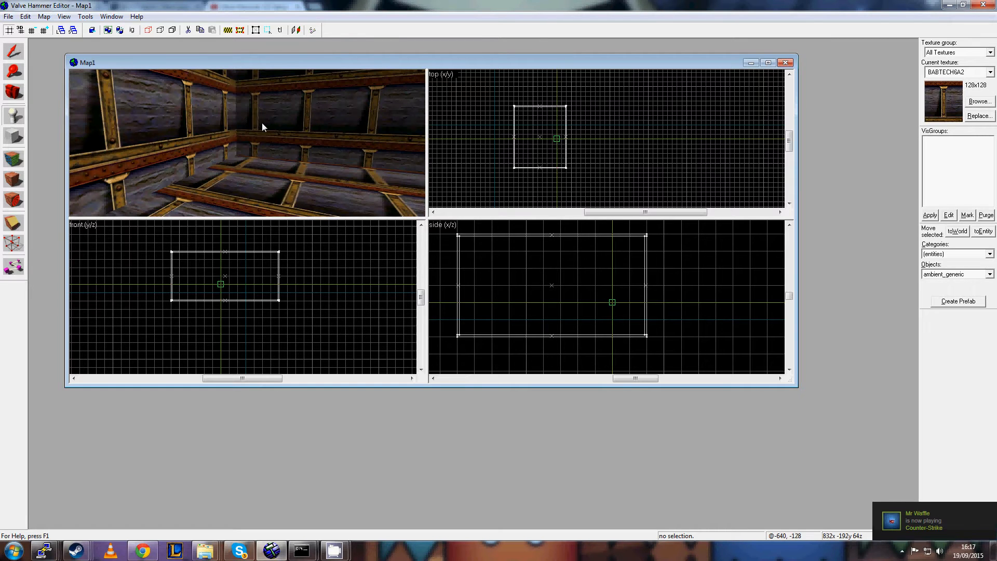
key(Right)
key(Right)
key(Up)
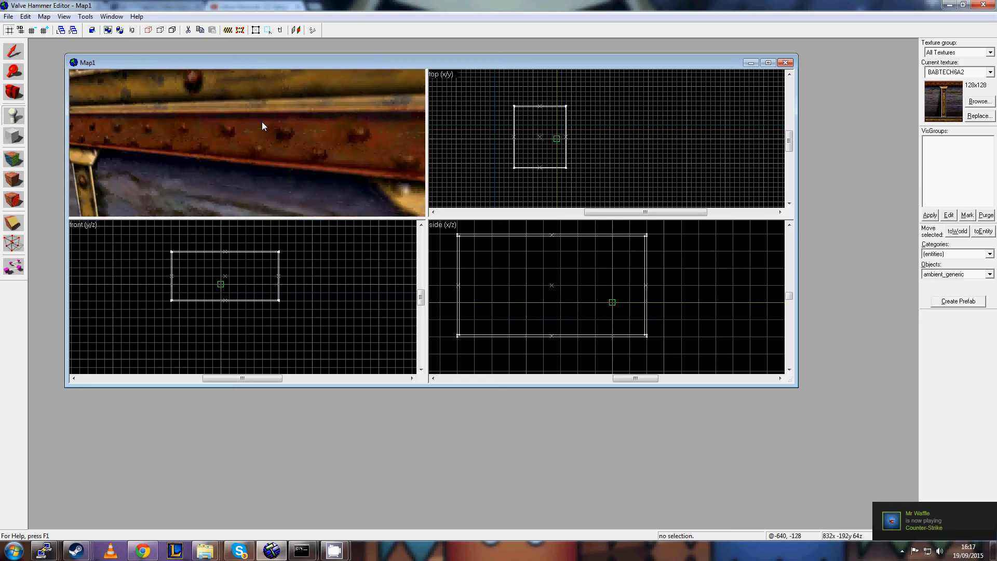
key(Down)
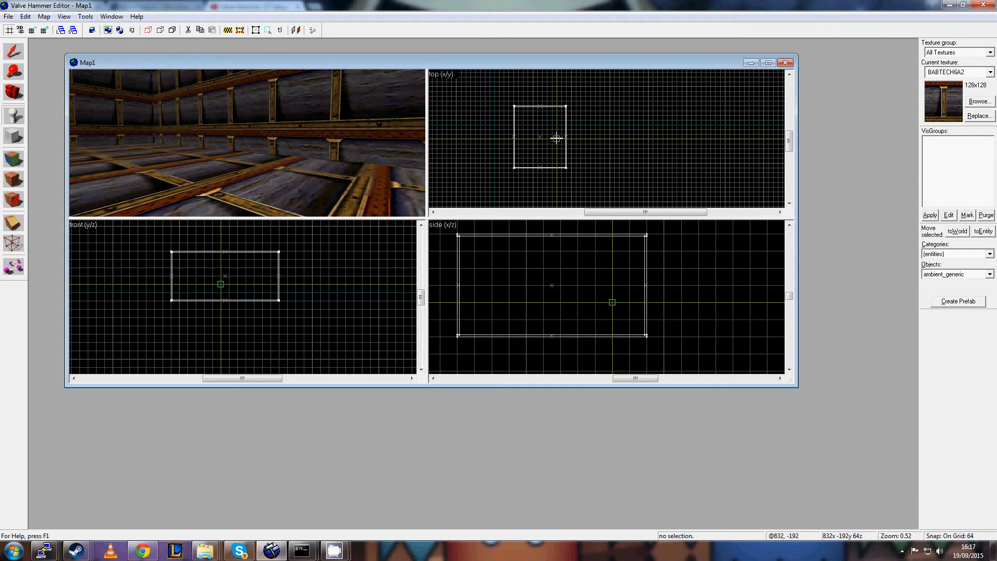
key(Return)
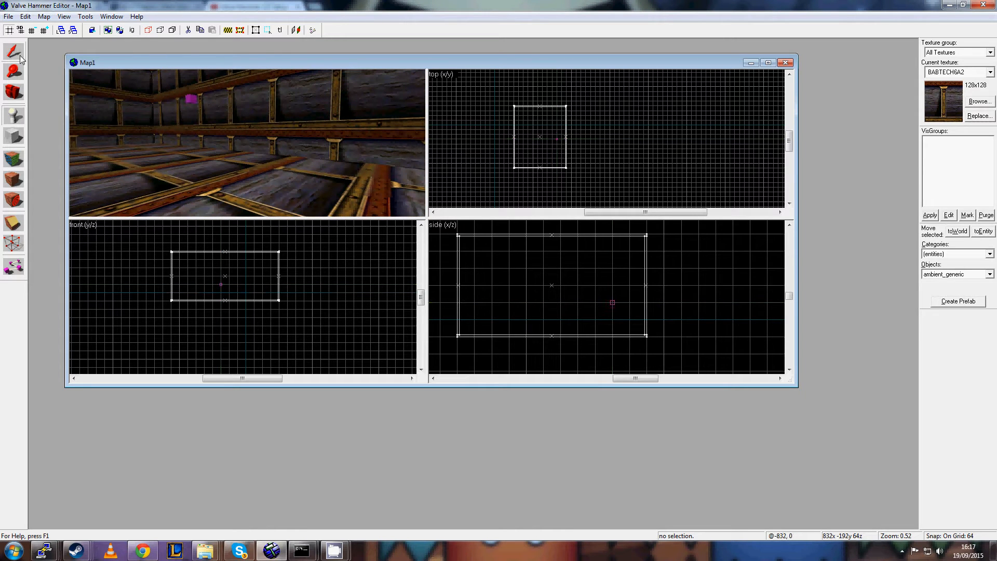
Select the new entity in the camera view and look at it from inside the room.
click(14, 51)
key(Up)
click(202, 139)
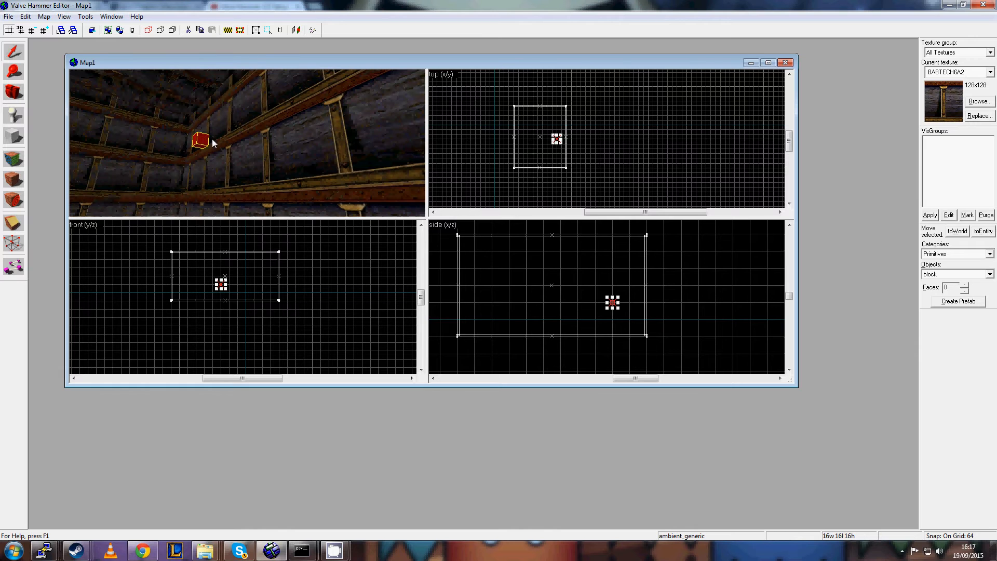
key(z)
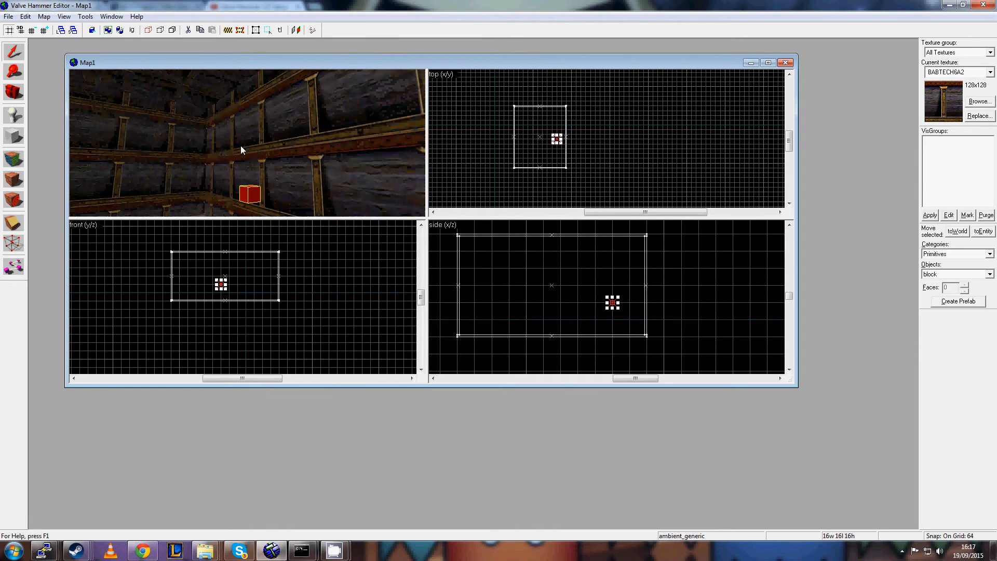
key(s)
key(z)
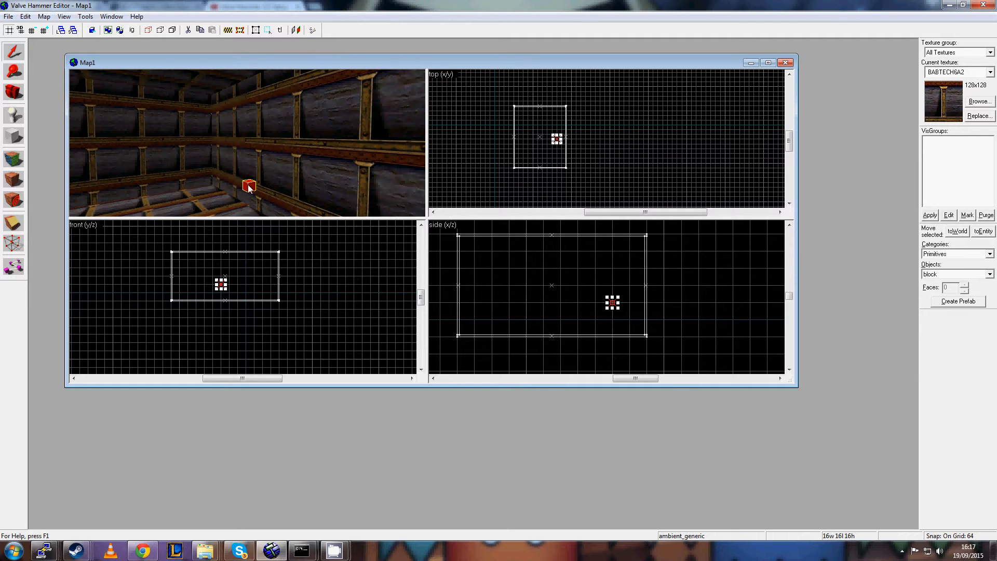
Change the selected entity's class to info_player_start in its object properties and close them.
click(86, 16)
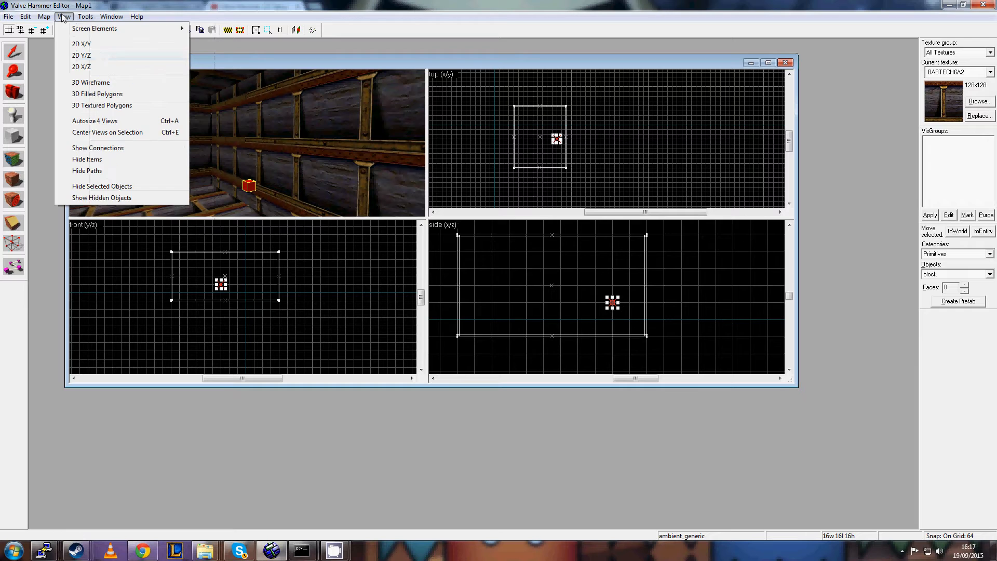
mouse_move(44, 19)
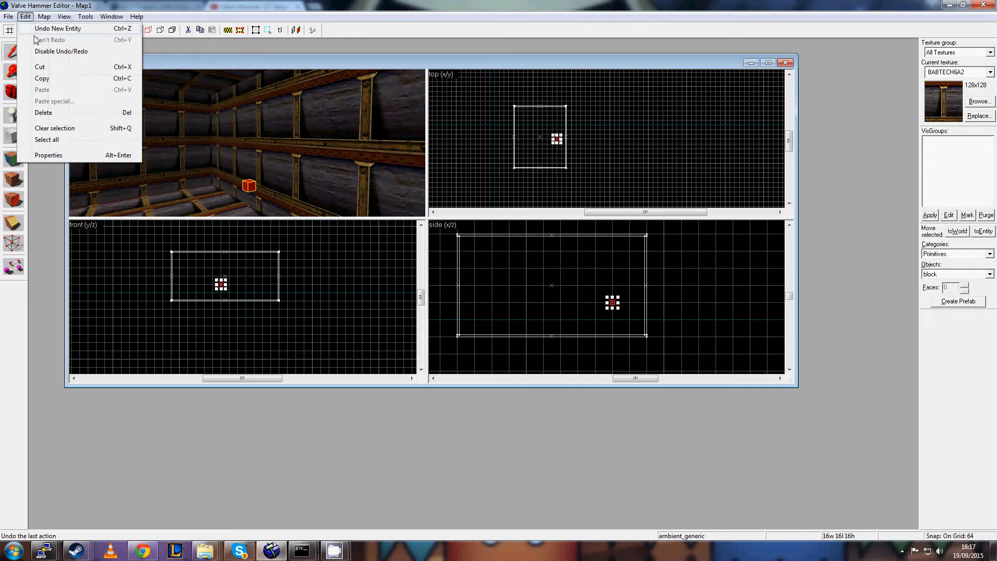
click(49, 155)
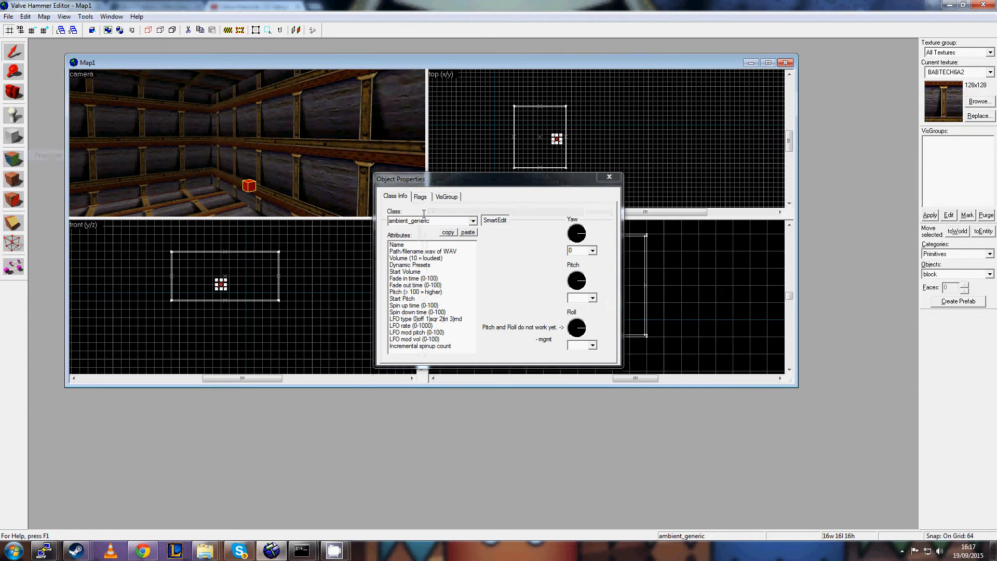
drag(432, 186, 417, 156)
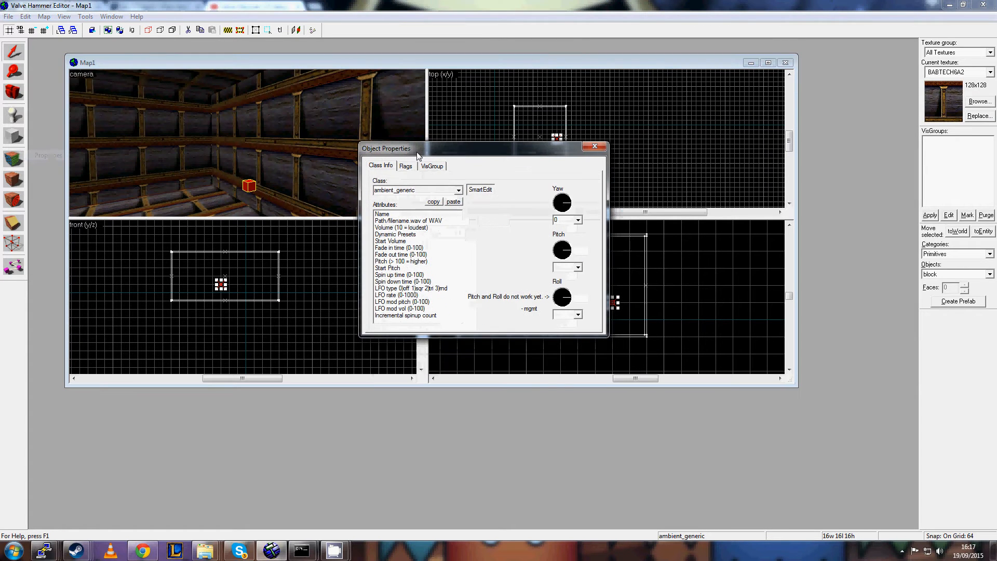
click(458, 190)
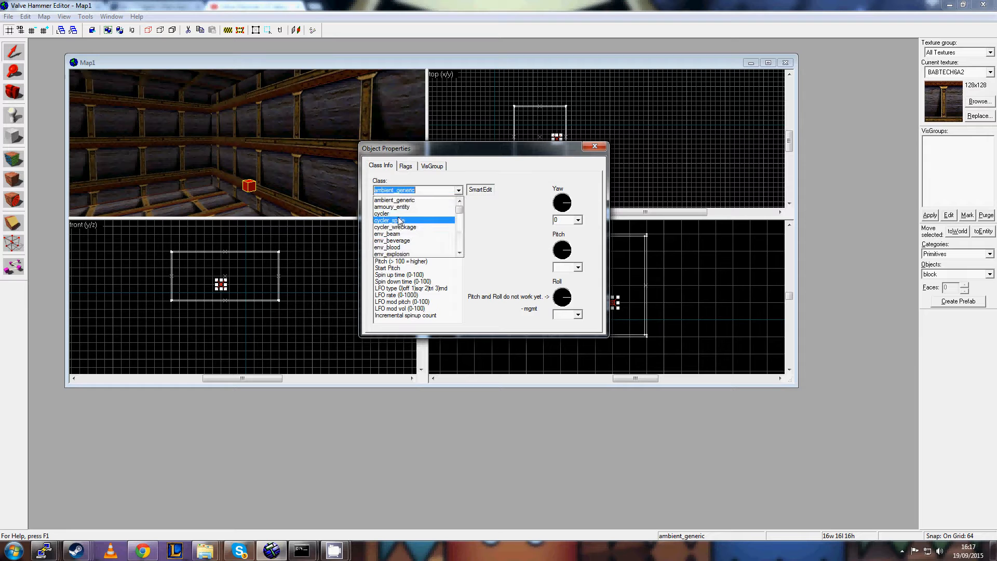
scroll(403, 218, down, 2)
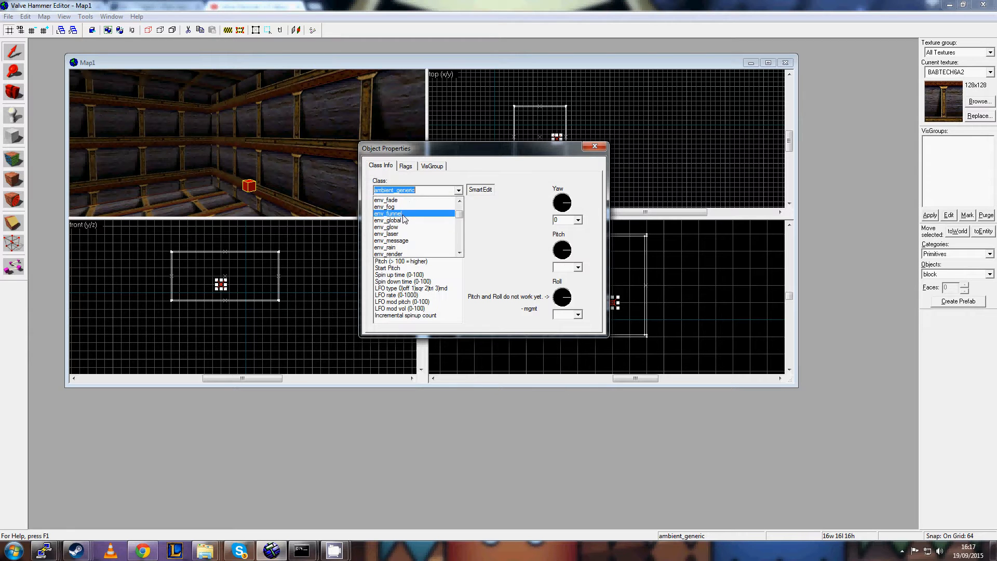
scroll(404, 218, down, 4)
scroll(406, 219, down, 1)
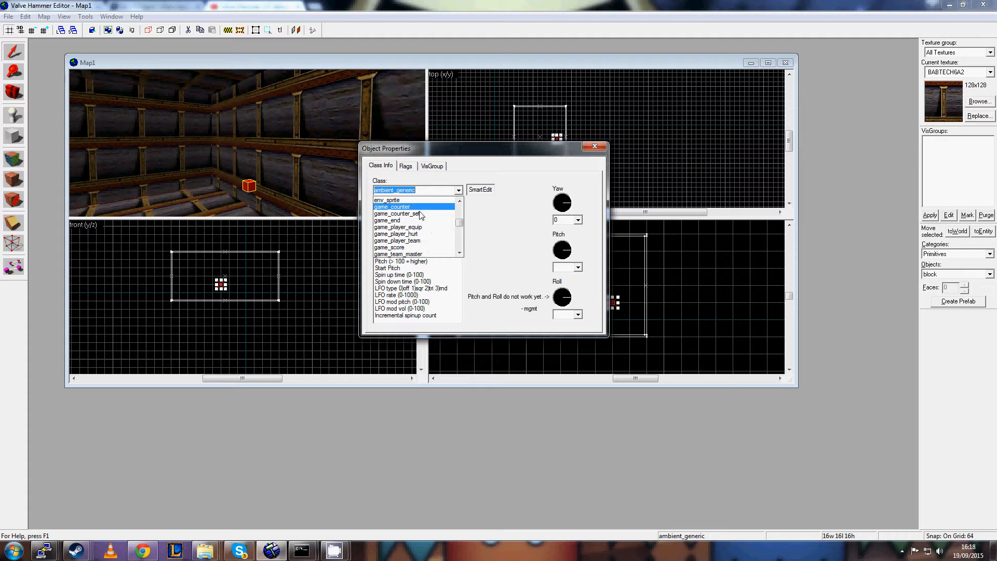
scroll(426, 218, down, 1)
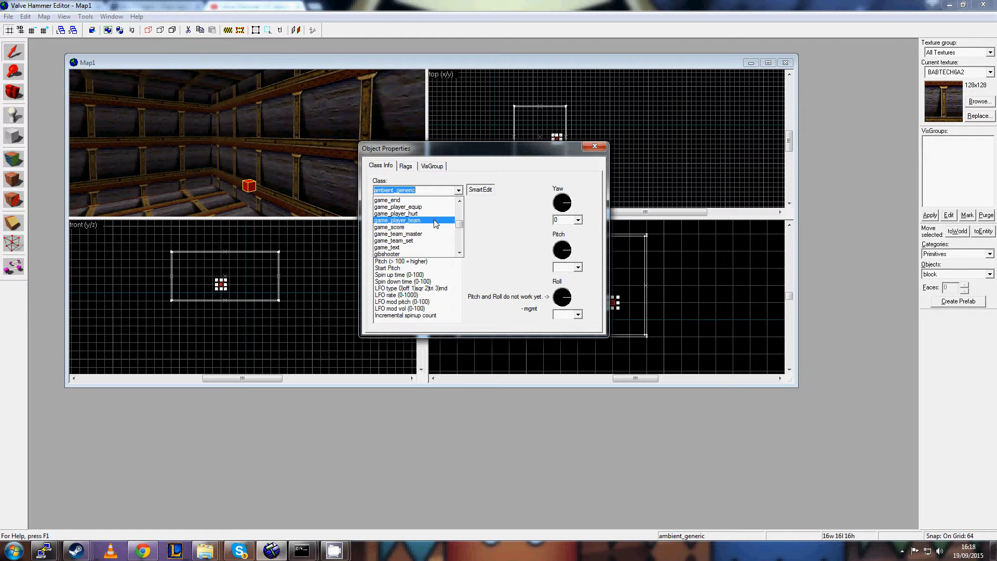
scroll(435, 223, down, 1)
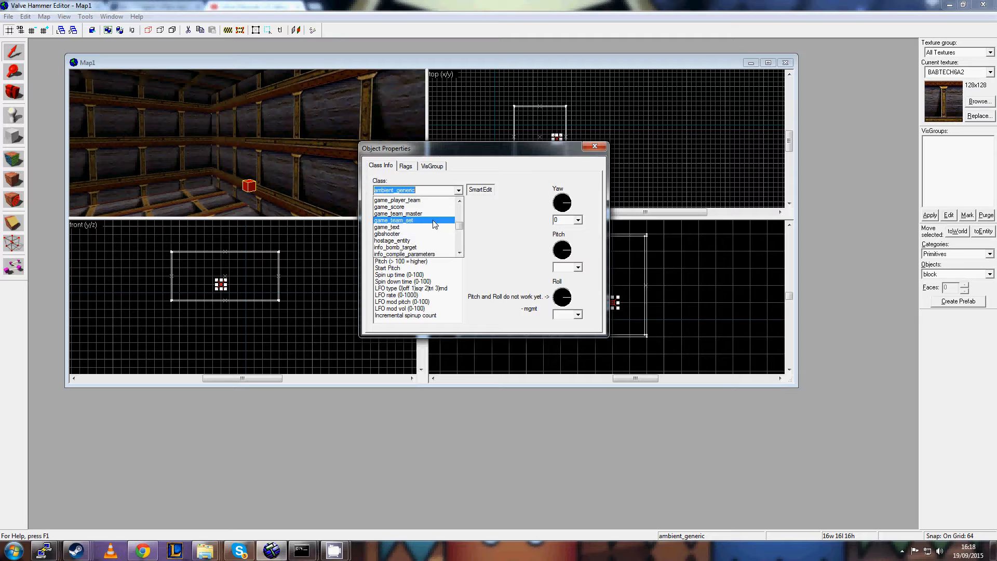
scroll(435, 223, down, 4)
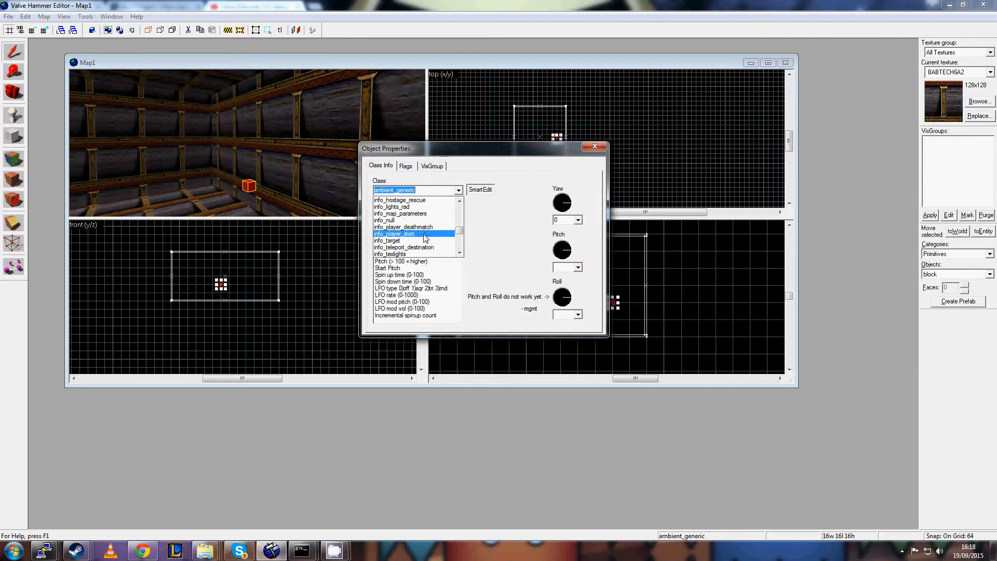
click(425, 237)
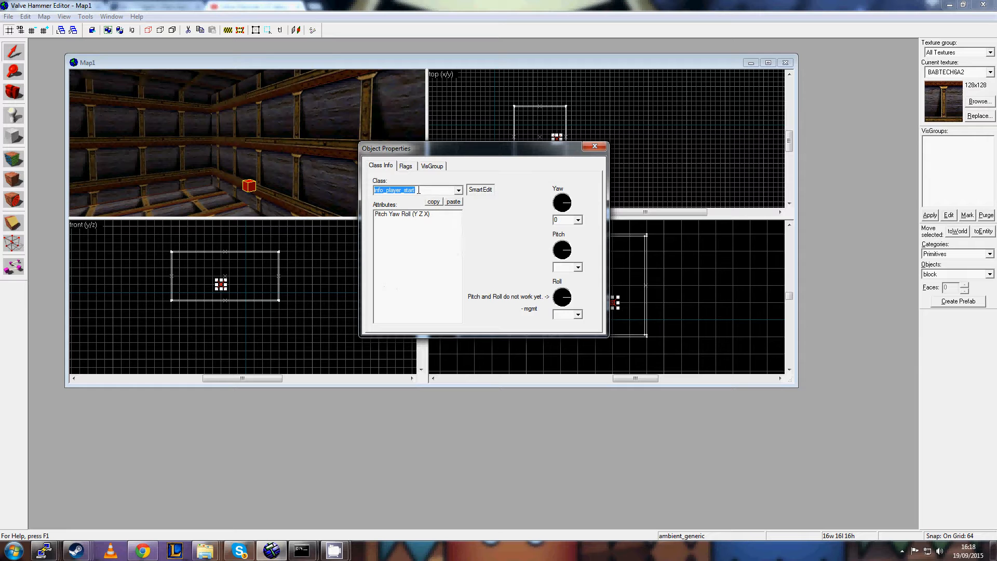
click(593, 149)
Move the player start in the side view down to just above the floor and closer to the nearest wall.
key(Down)
key(Up)
scroll(241, 161, up, 2)
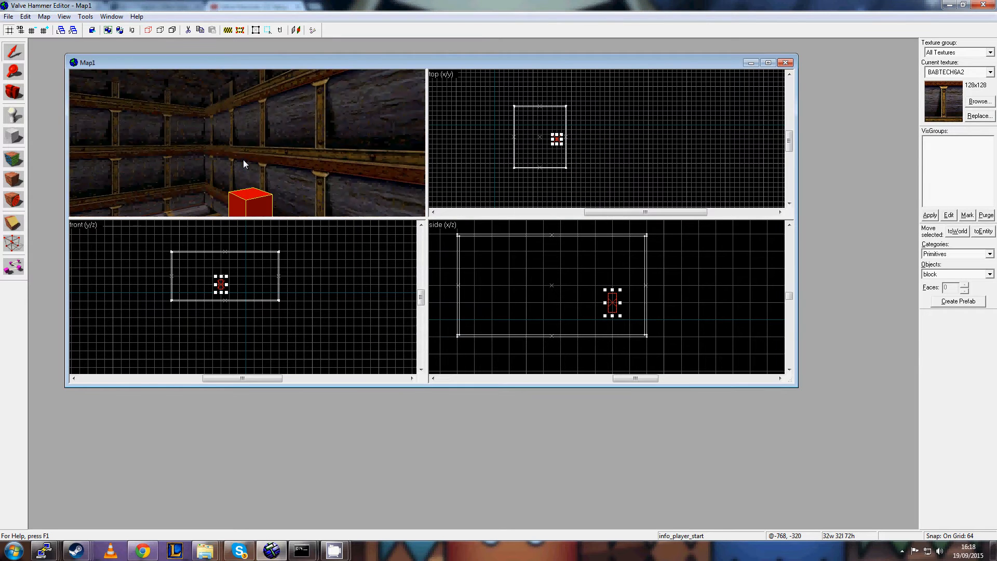
key(Down)
scroll(615, 315, up, 6)
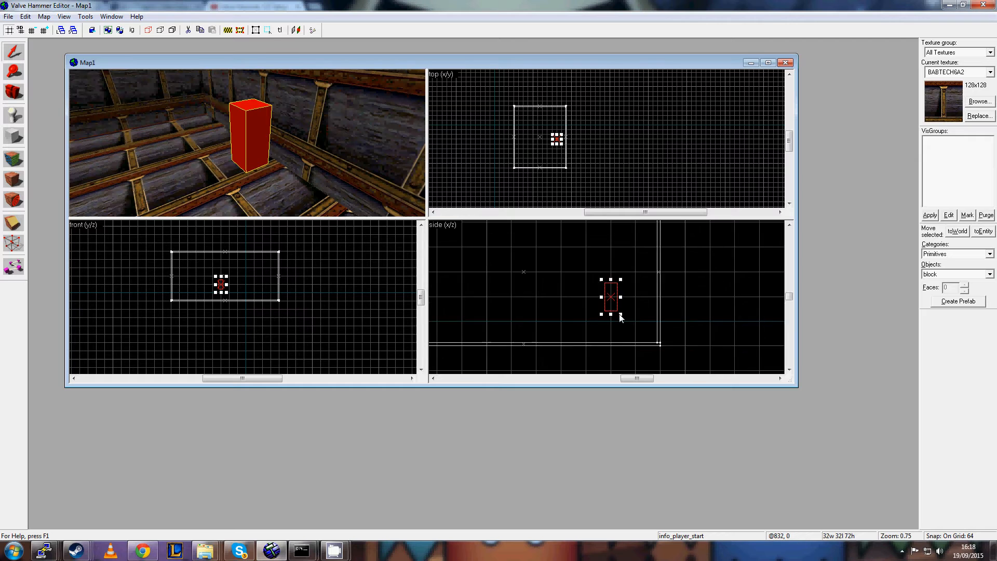
drag(611, 284, 663, 304)
scroll(629, 298, down, 2)
scroll(680, 294, down, 5)
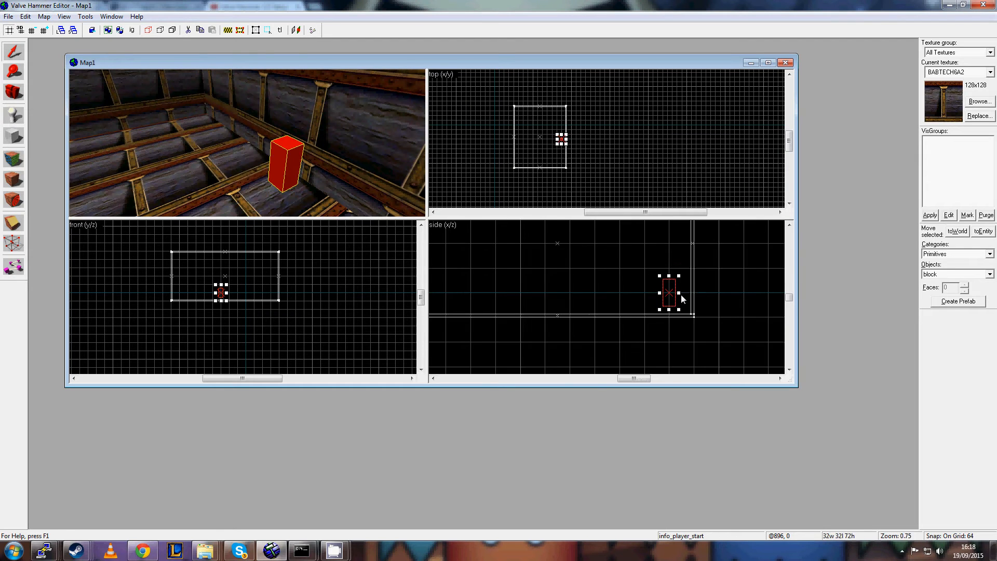
scroll(683, 292, up, 6)
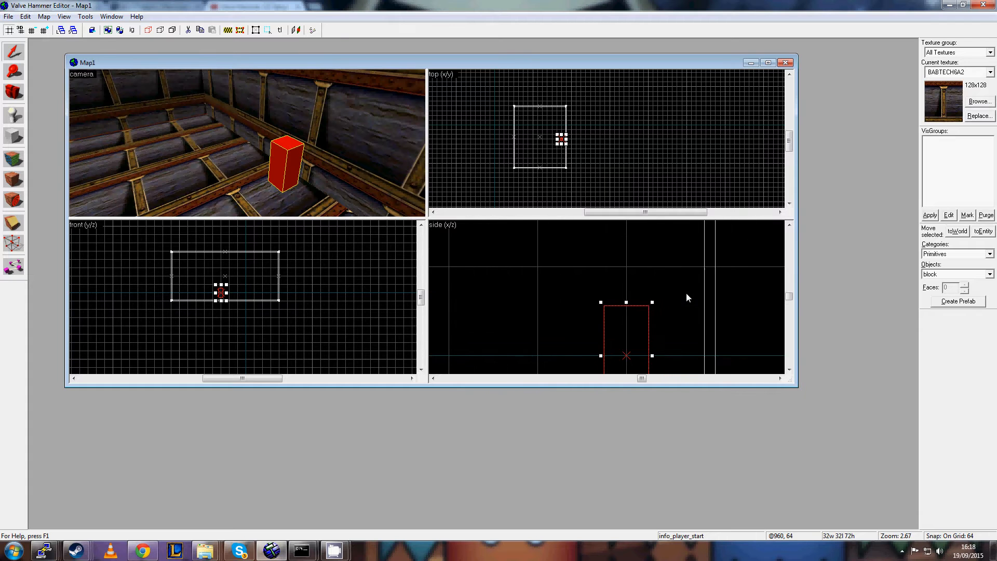
scroll(676, 286, down, 10)
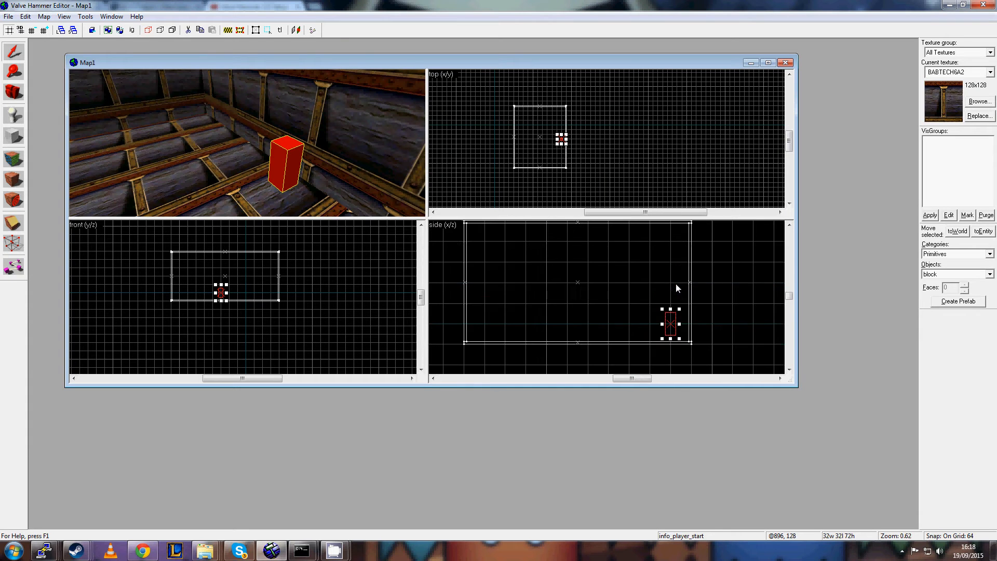
scroll(678, 283, up, 5)
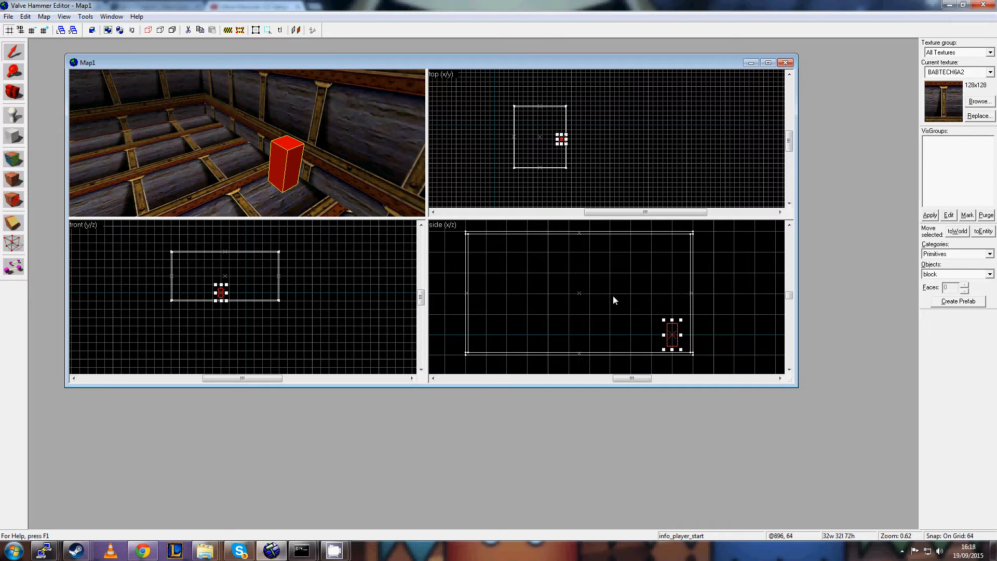
Select the hollow room, lower its top edge in the front view to a height of 192 units, and deselect it.
key(Left)
key(z)
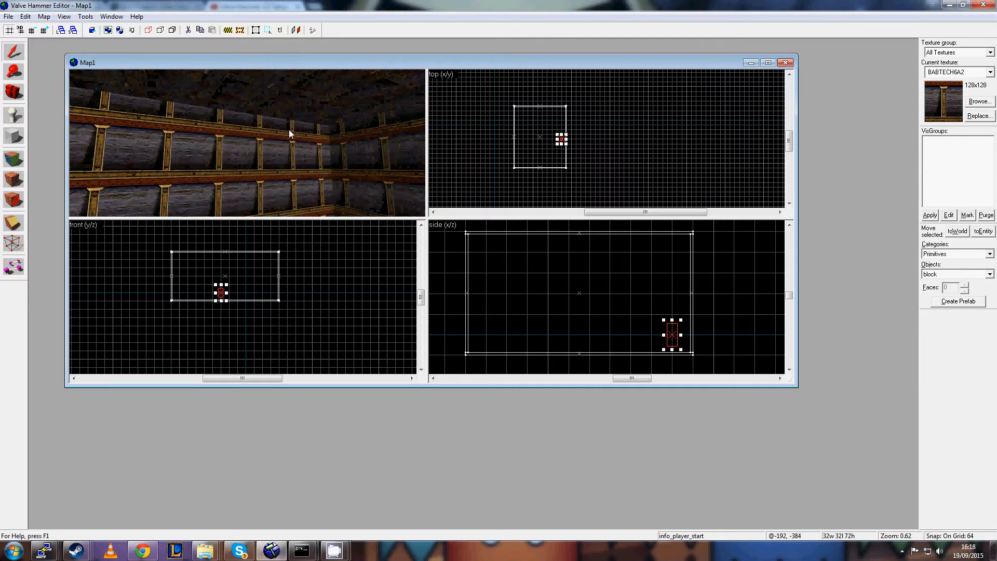
key(z)
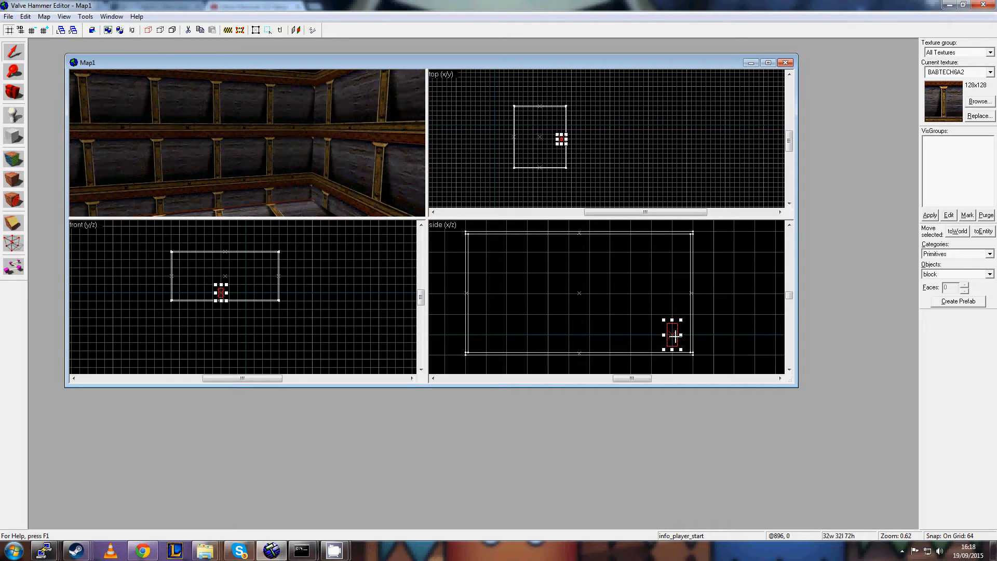
mouse_move(675, 337)
mouse_down()
mouse_move(670, 250)
mouse_move(674, 335)
mouse_up()
click(141, 123)
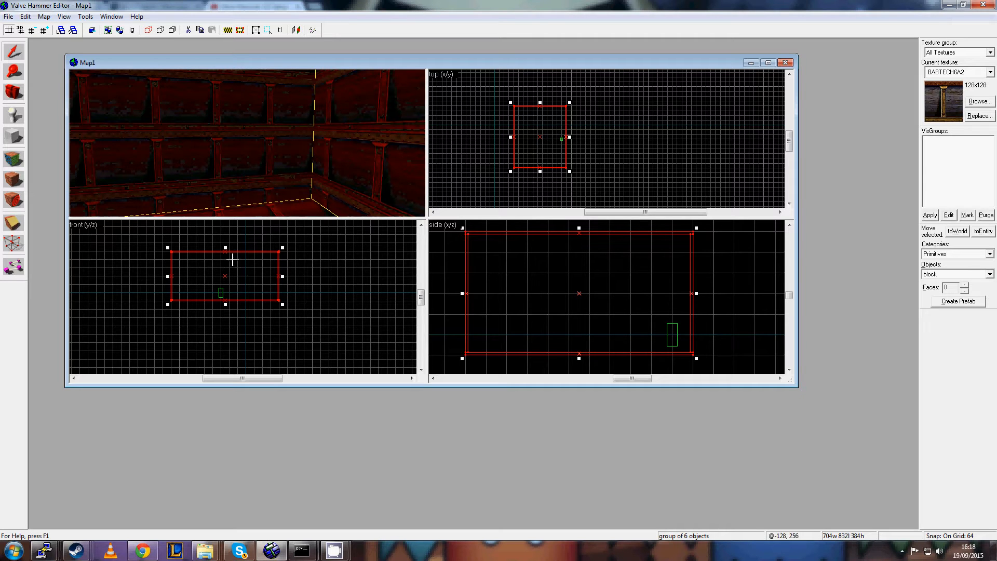
drag(225, 249, 225, 272)
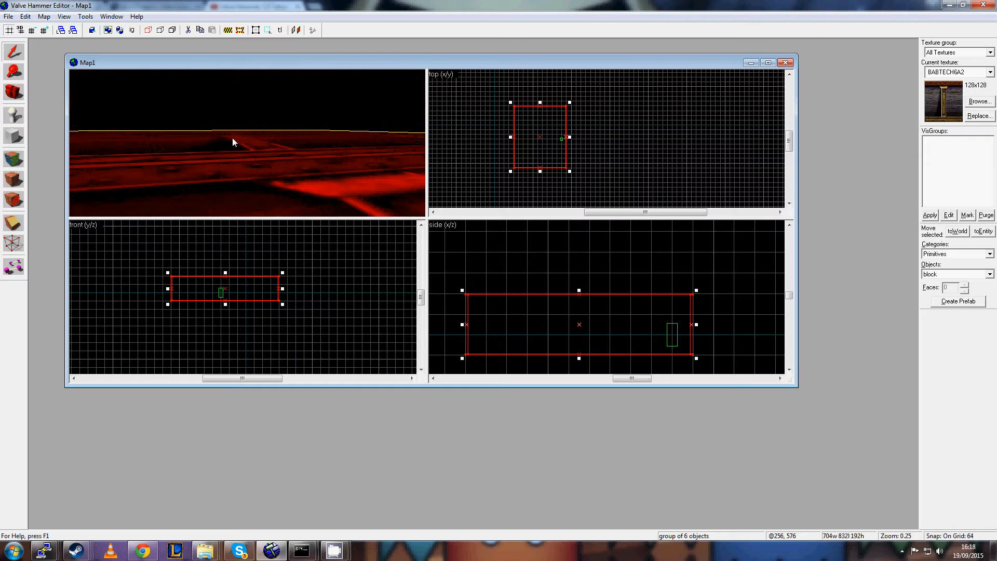
key(z)
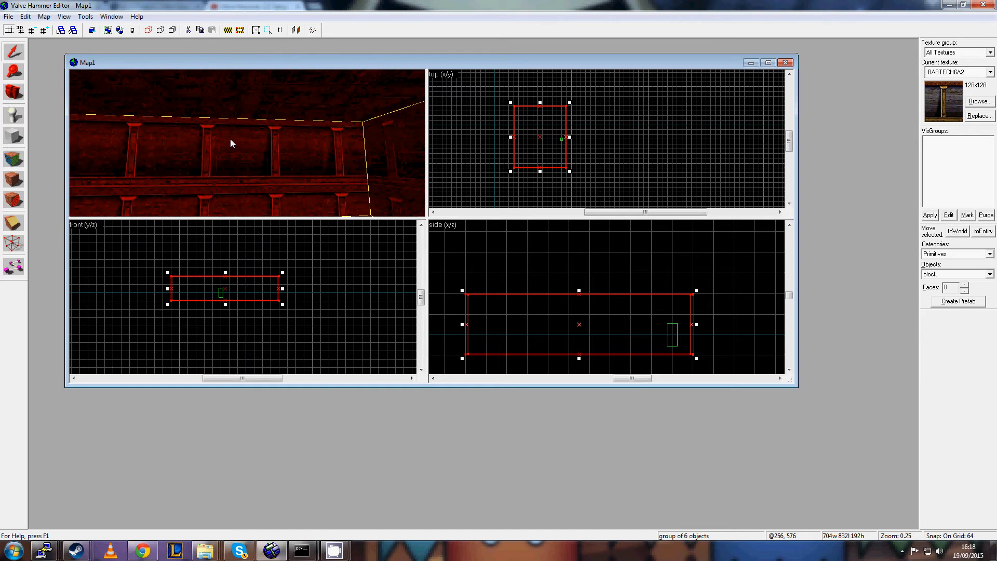
key(z)
click(649, 145)
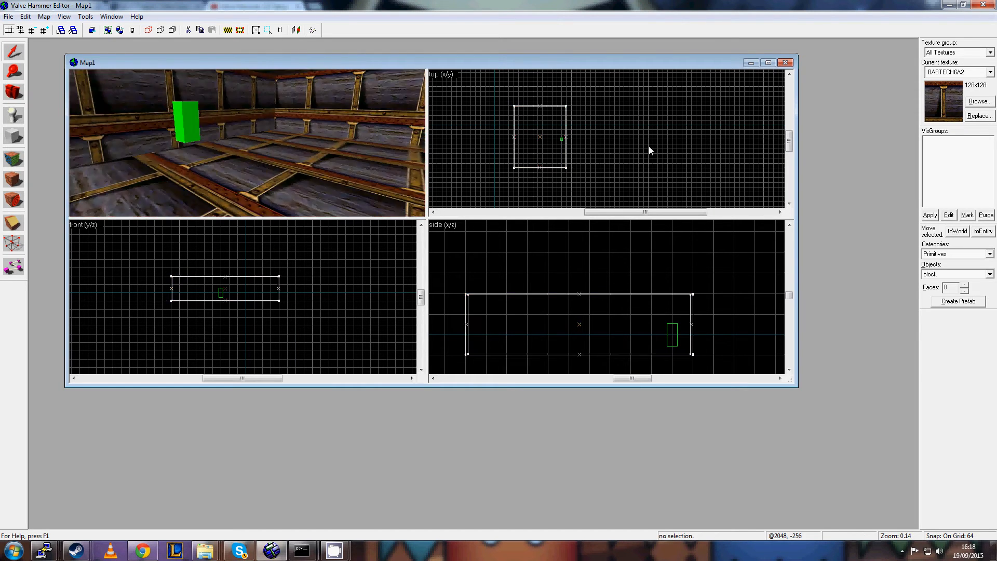
Select the hollow room, raise its top edge in the side view to a height of 256 units, and deselect it.
key(z)
key(w)
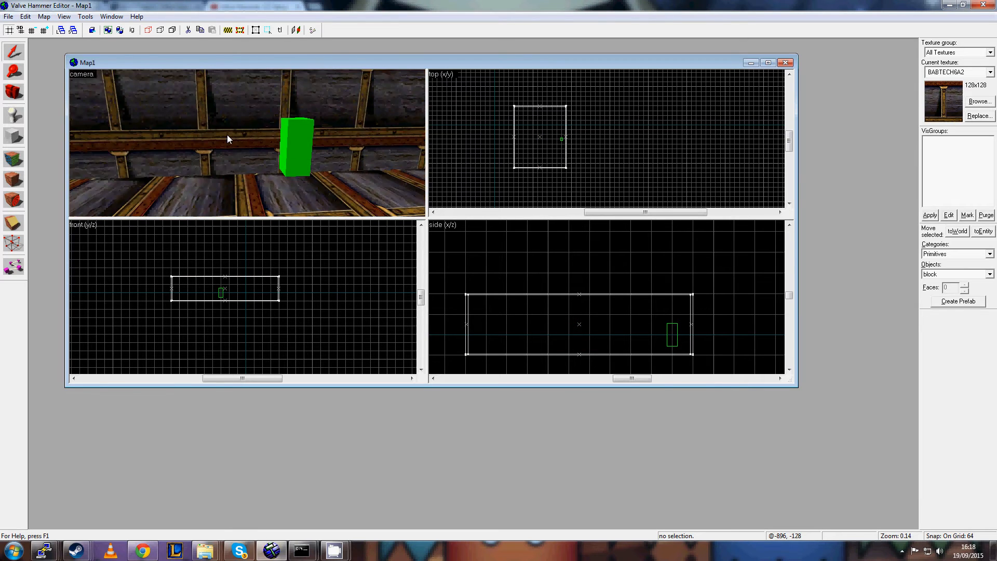
click(220, 160)
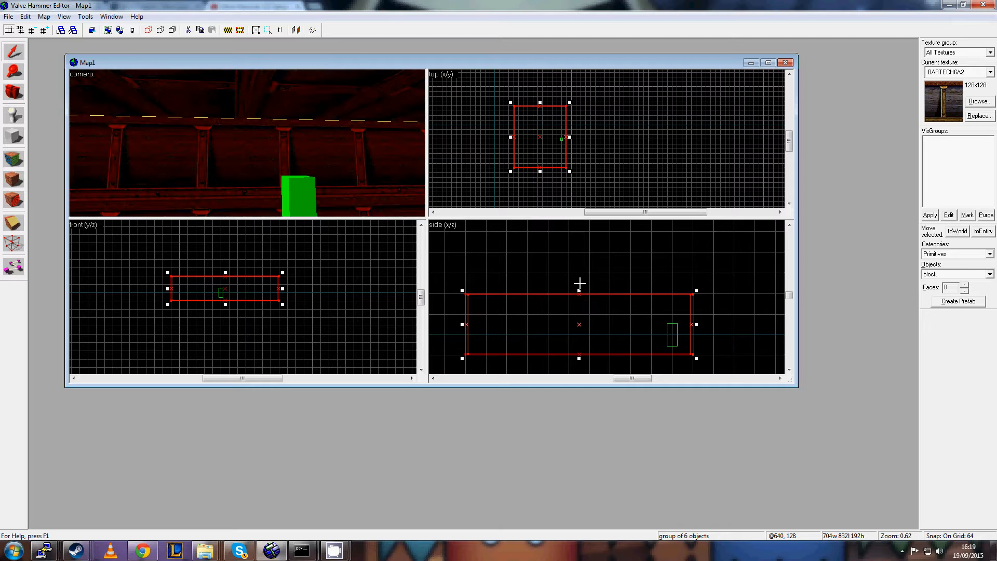
drag(580, 283, 579, 272)
click(599, 246)
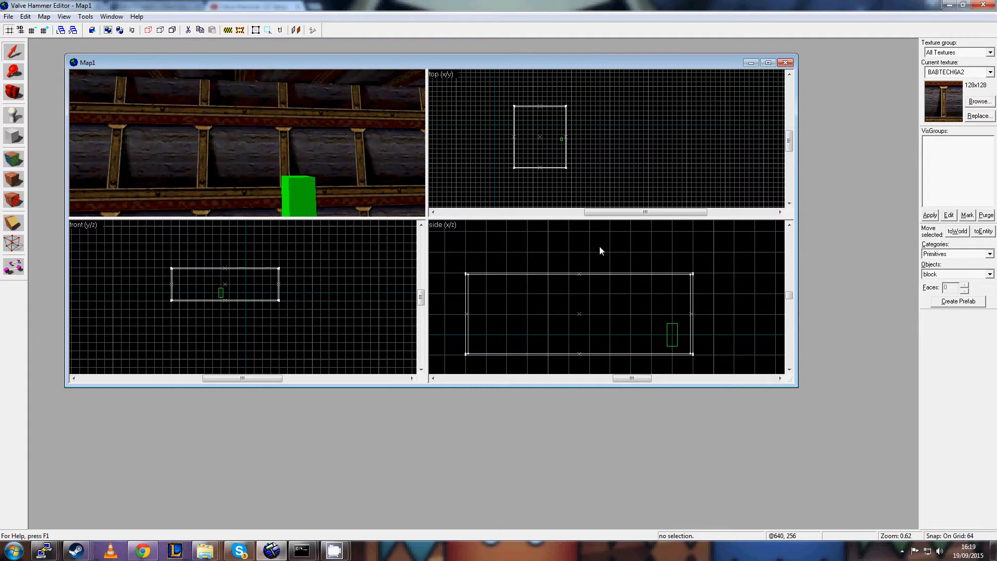
Look around inside the room in the camera view and select the player start entity.
click(324, 150)
drag(290, 162, 271, 151)
click(280, 135)
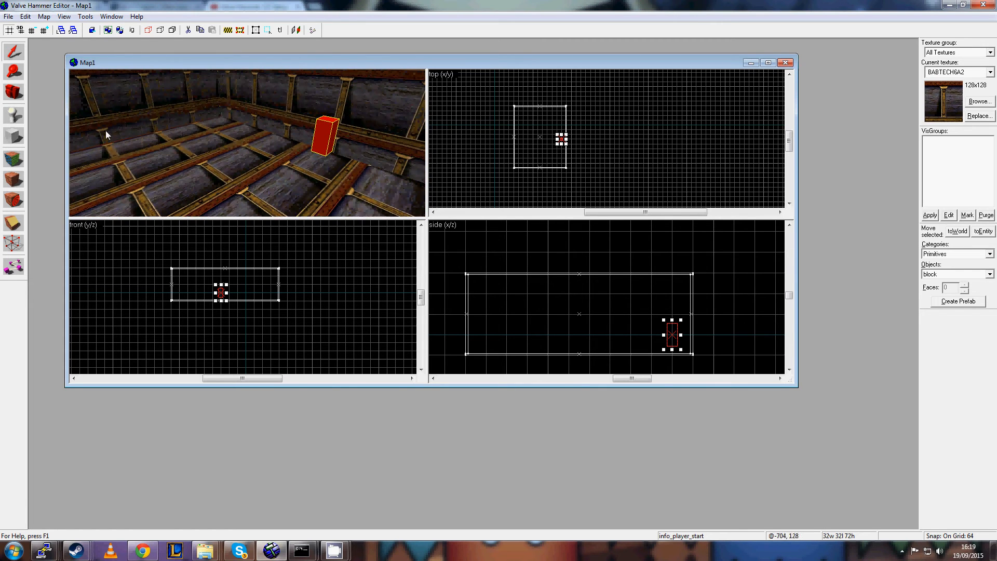
Outline a new block across the room's full length and resize it to 64 wide, 832 long and 256 high.
key(shift+b)
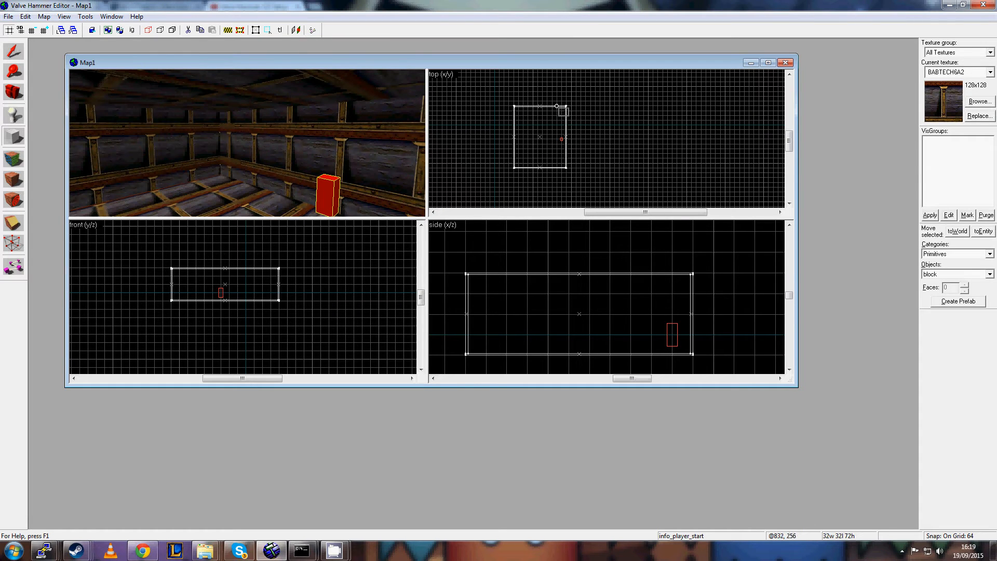
drag(557, 106, 544, 169)
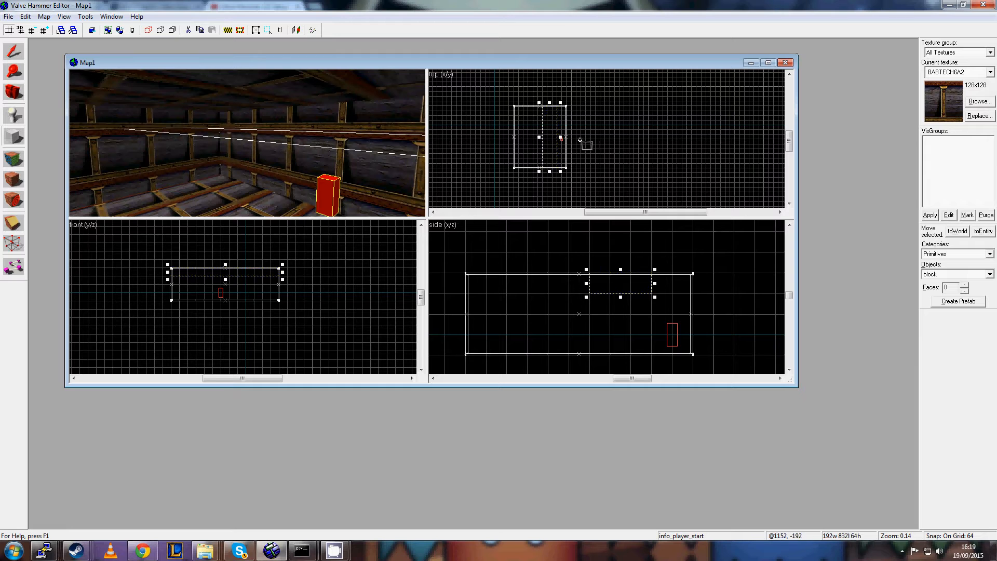
key(z)
key(z)
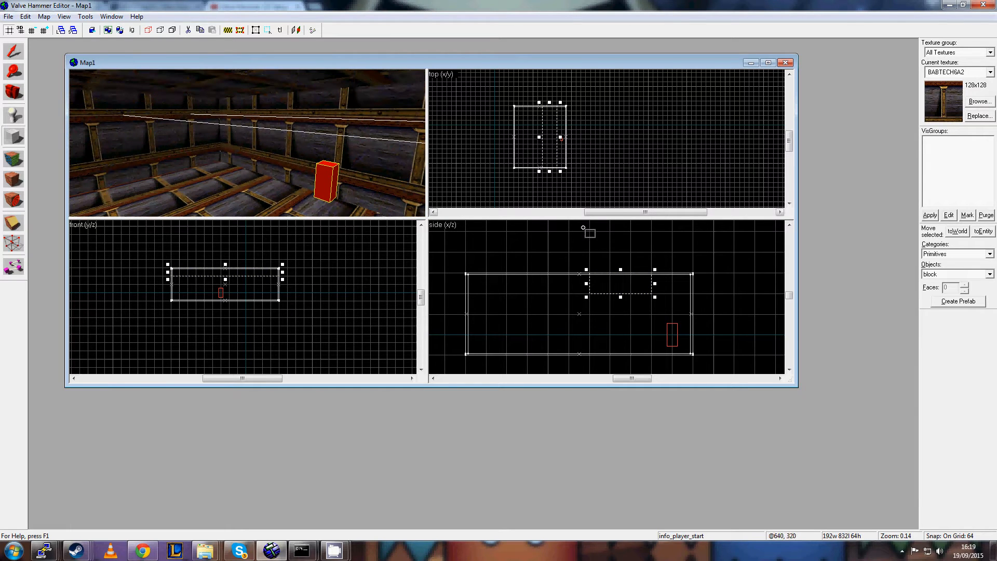
drag(653, 283, 601, 351)
Inspect the room's interior and the player start by flying around in the camera view.
key(w)
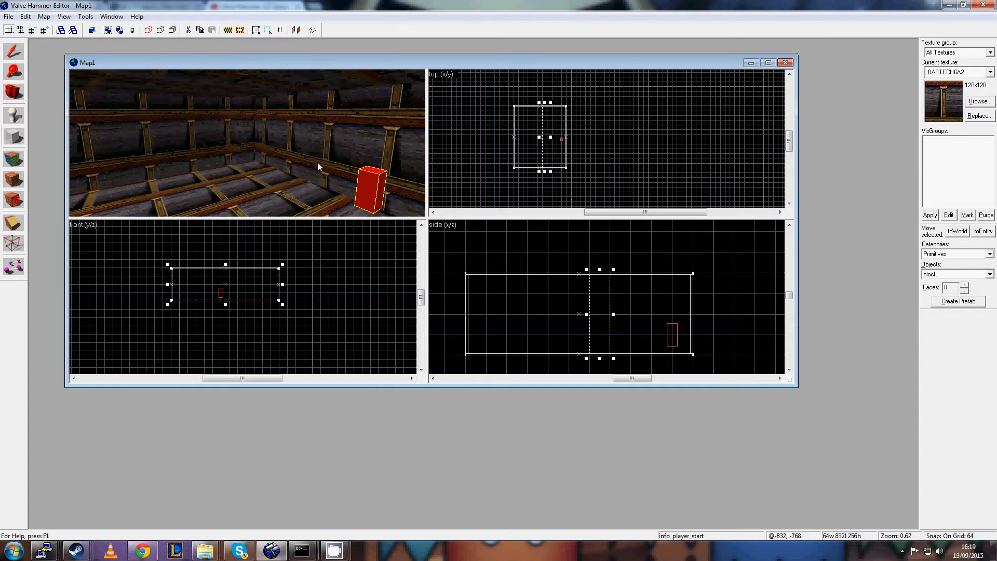
key(Left)
key(Left)
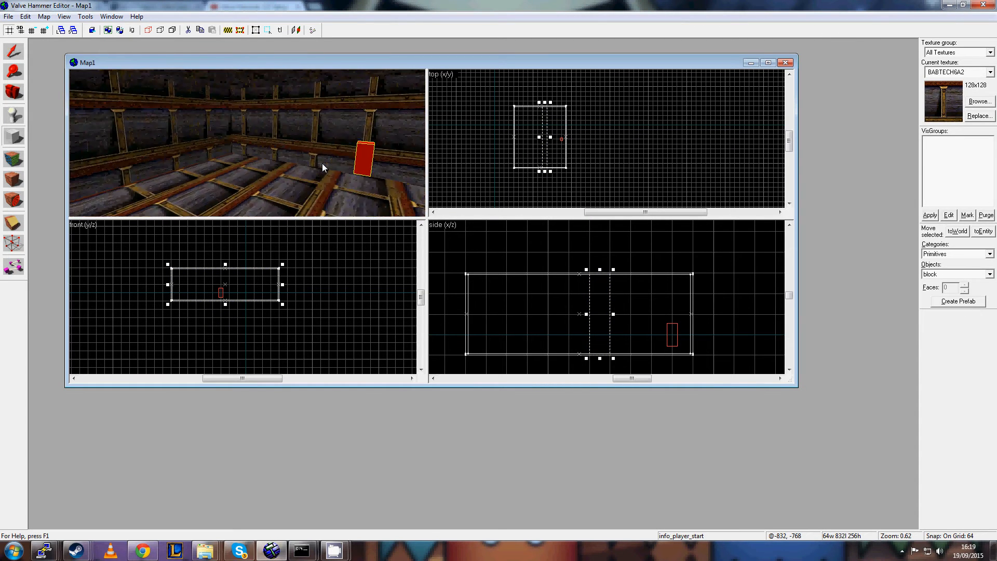
key(w)
key(s)
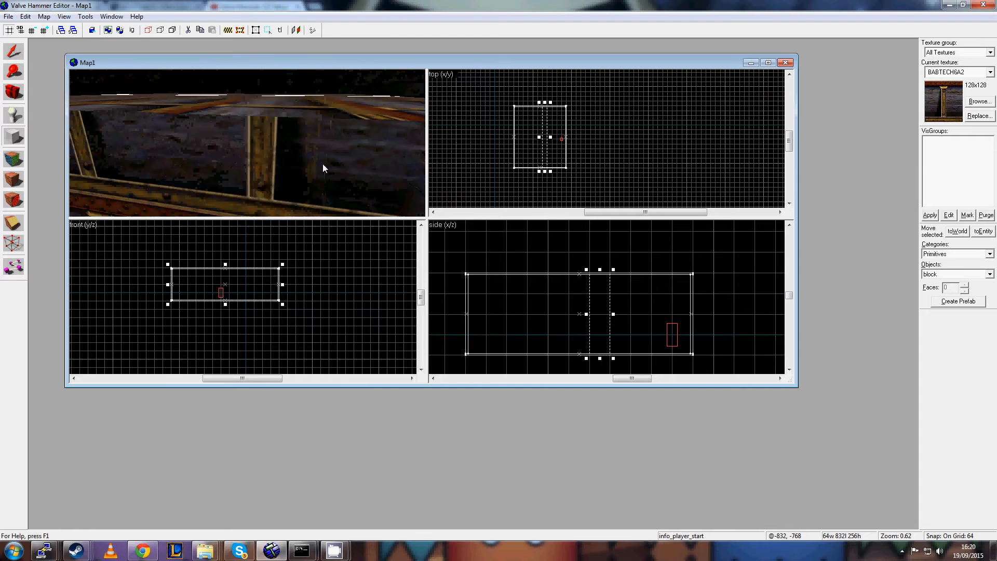
key(w)
key(w)
key(Left)
key(Up)
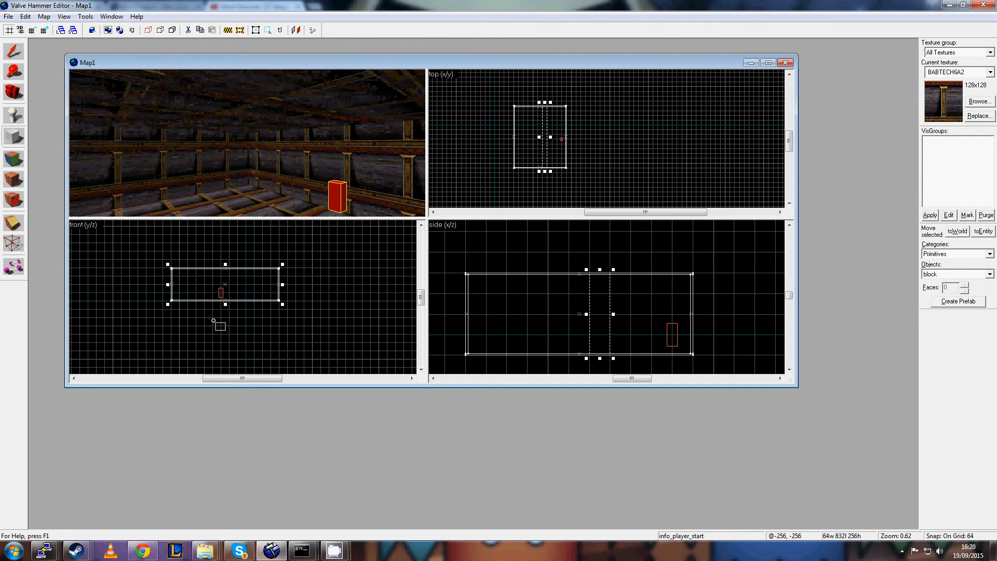
View the room and the block outline in the front view at several zoom levels.
scroll(222, 285, up, 5)
scroll(238, 289, down, 6)
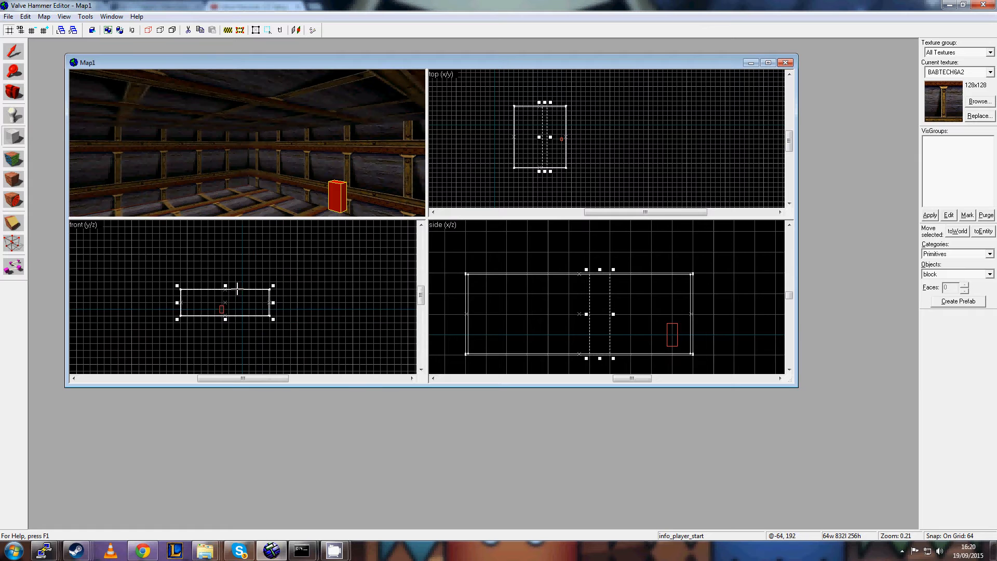
scroll(237, 288, down, 4)
scroll(260, 292, up, 2)
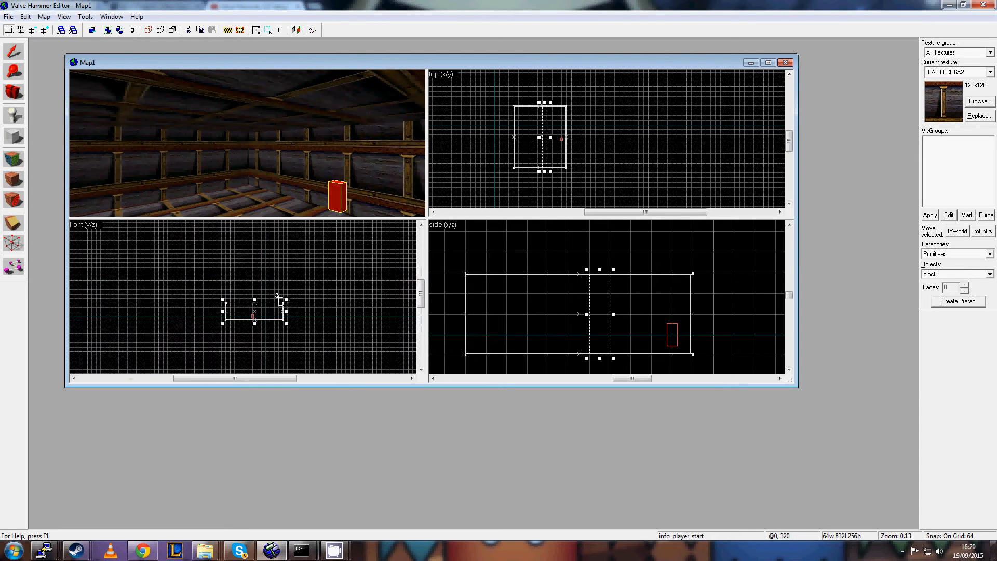
scroll(291, 296, up, 3)
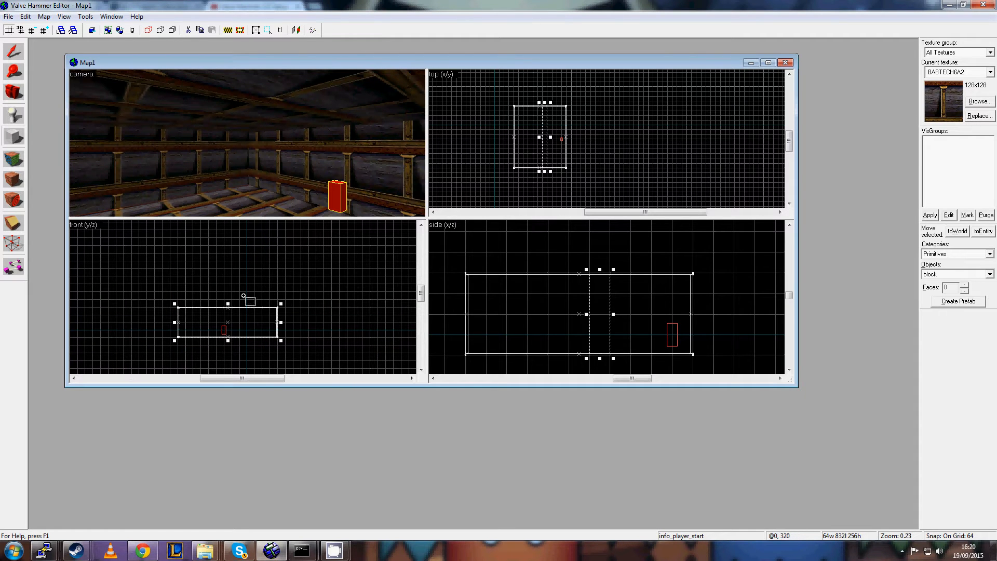
scroll(244, 295, up, 6)
scroll(271, 303, down, 15)
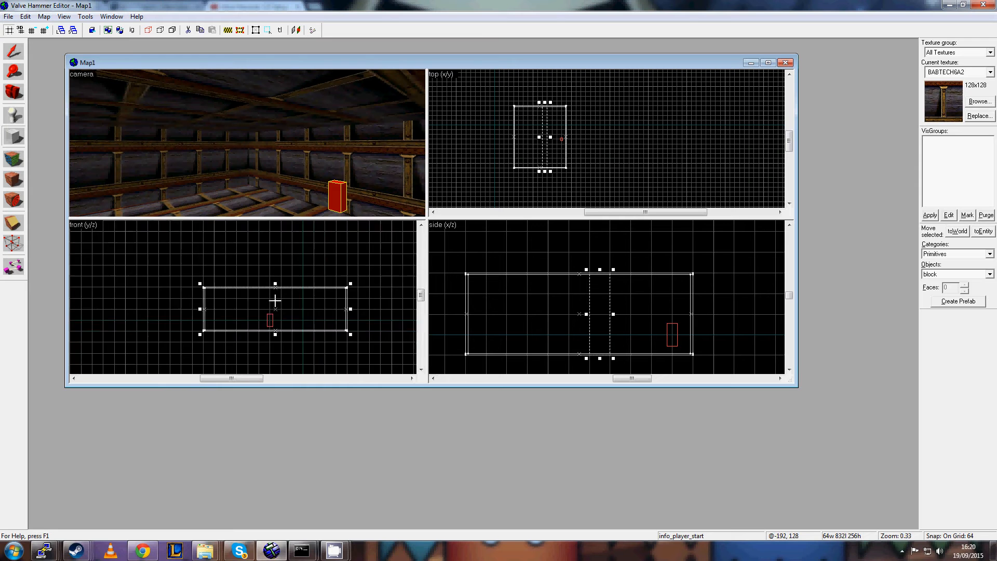
scroll(300, 297, up, 15)
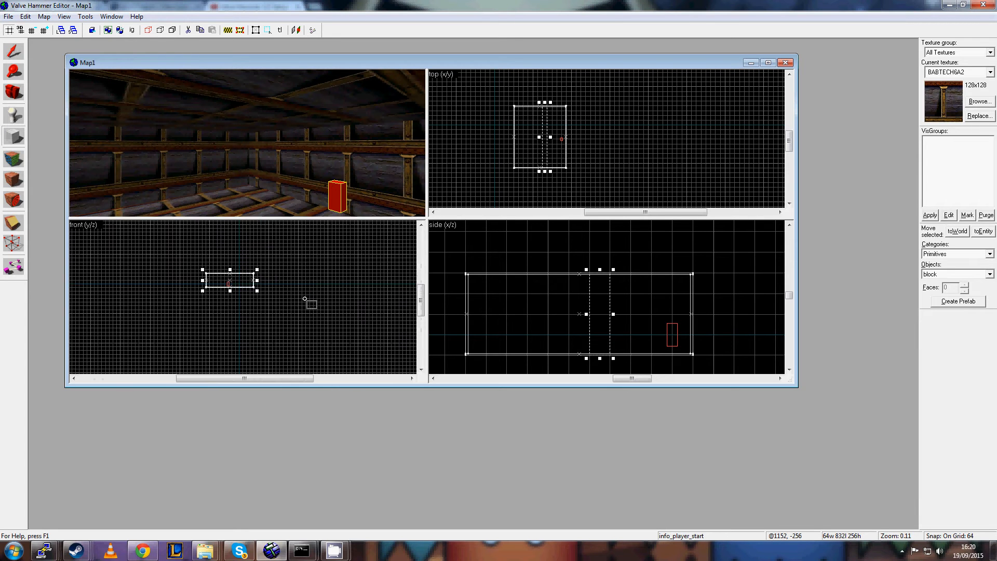
scroll(321, 304, down, 6)
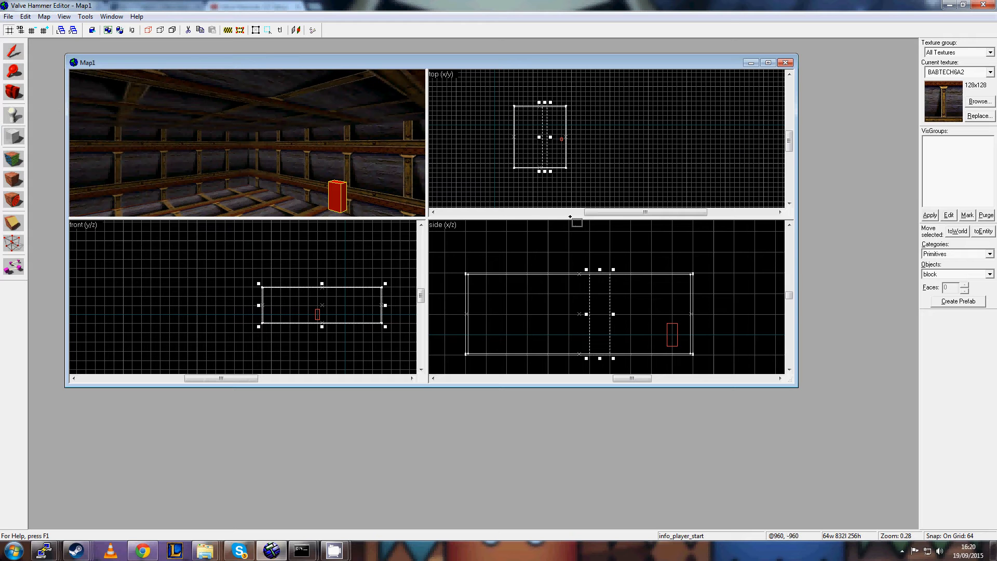
Create the outlined block as a dividing wall, clear the selection, and select the new wall in the camera view.
key(Return)
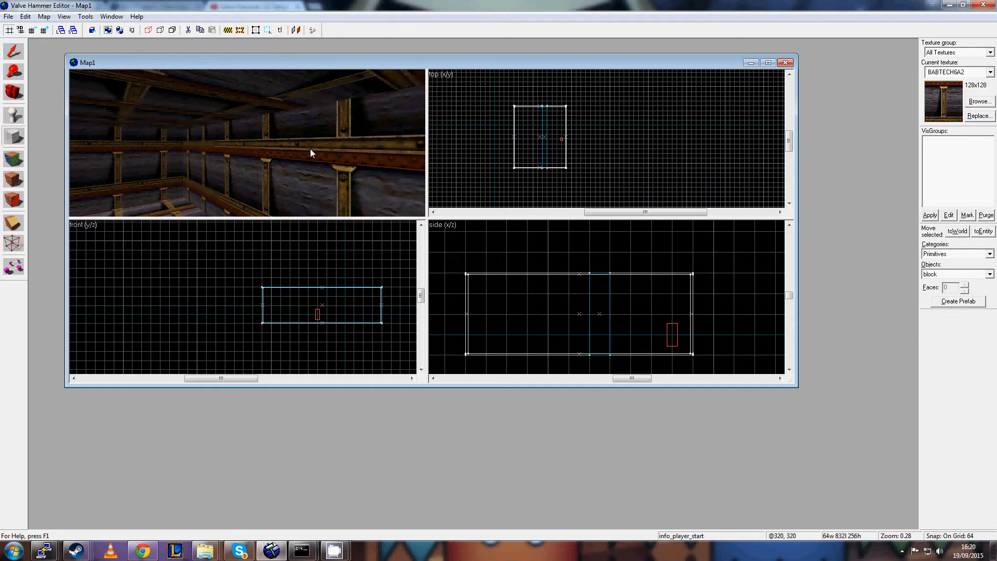
drag(311, 149, 227, 145)
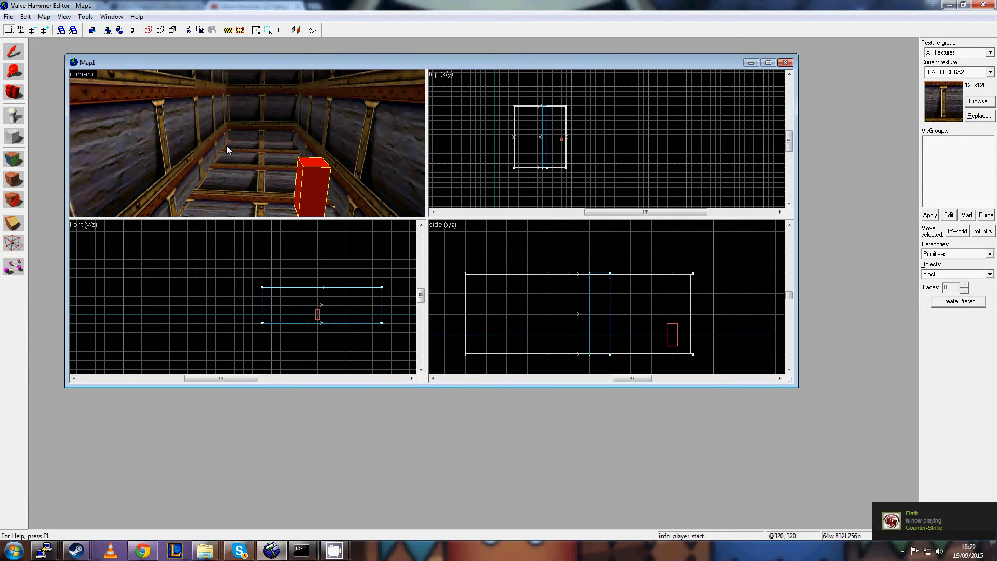
key(Escape)
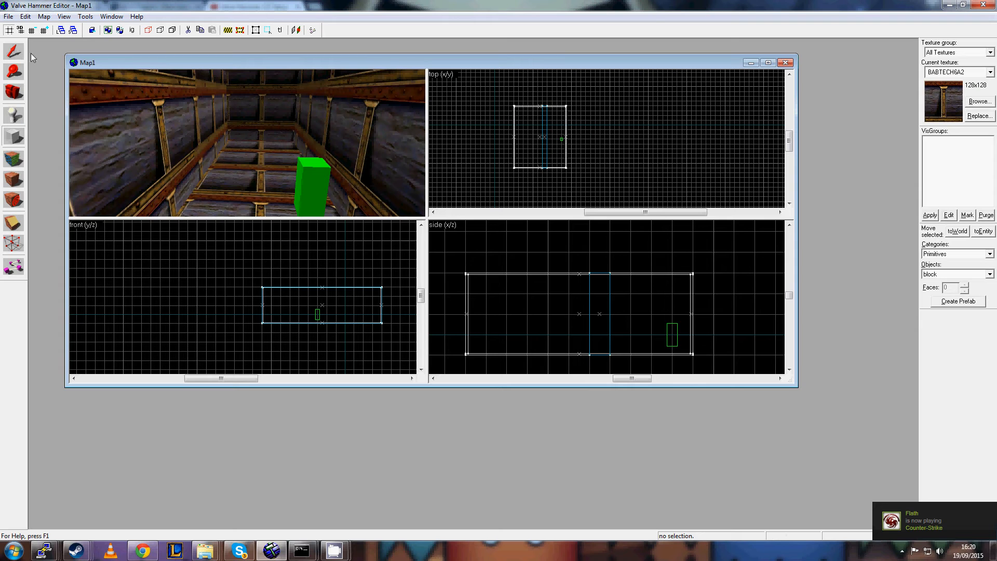
click(14, 51)
click(153, 118)
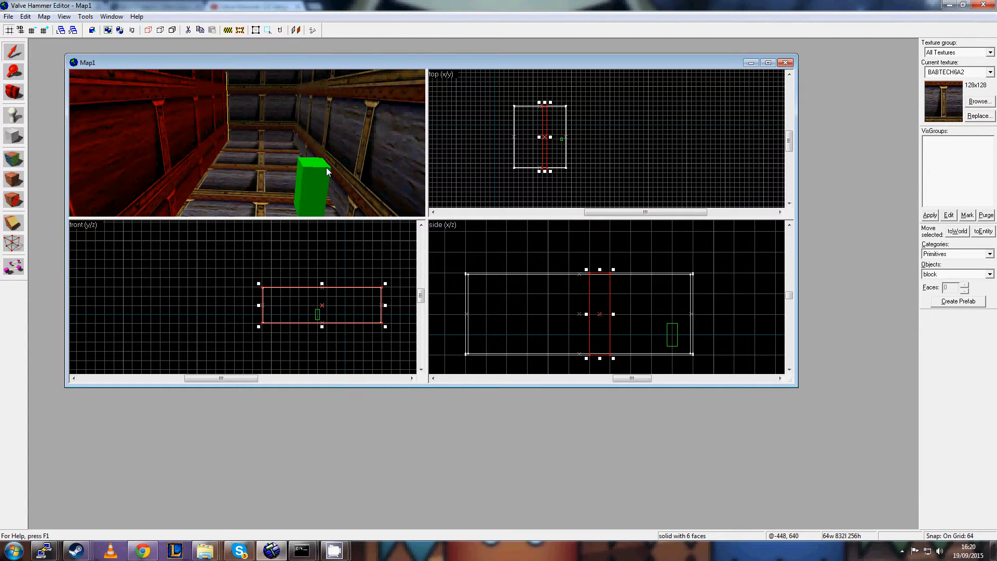
Outline a block inside the dividing wall at its full 256-unit height, 64 wide, and stretch it to 384 long.
click(14, 138)
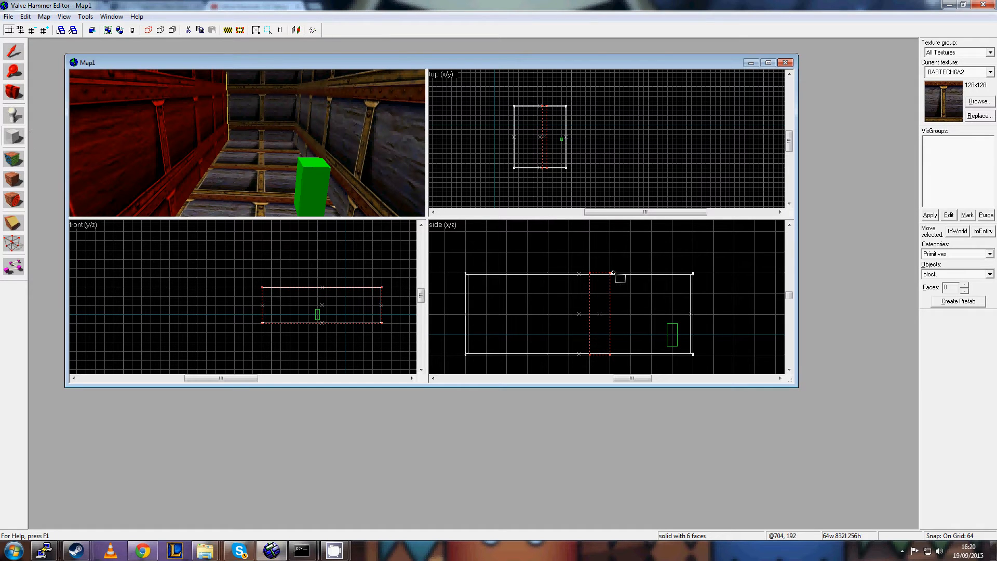
drag(614, 272, 593, 353)
scroll(618, 269, down, 1)
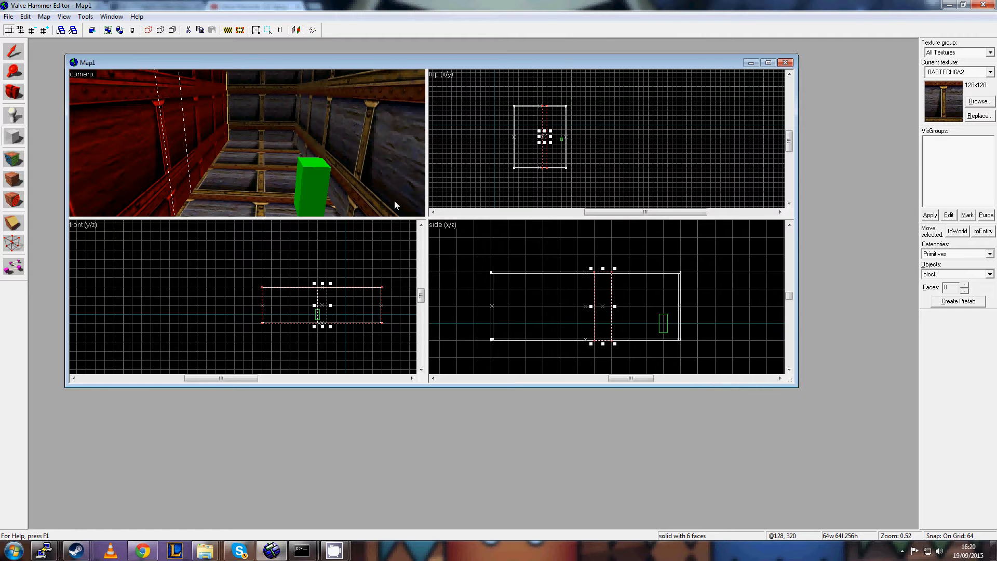
key(z)
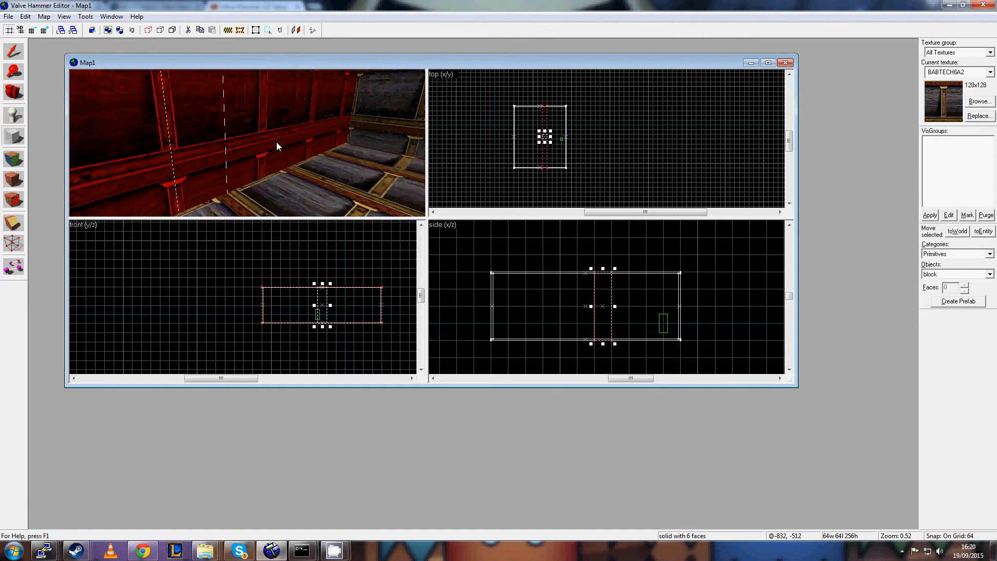
key(z)
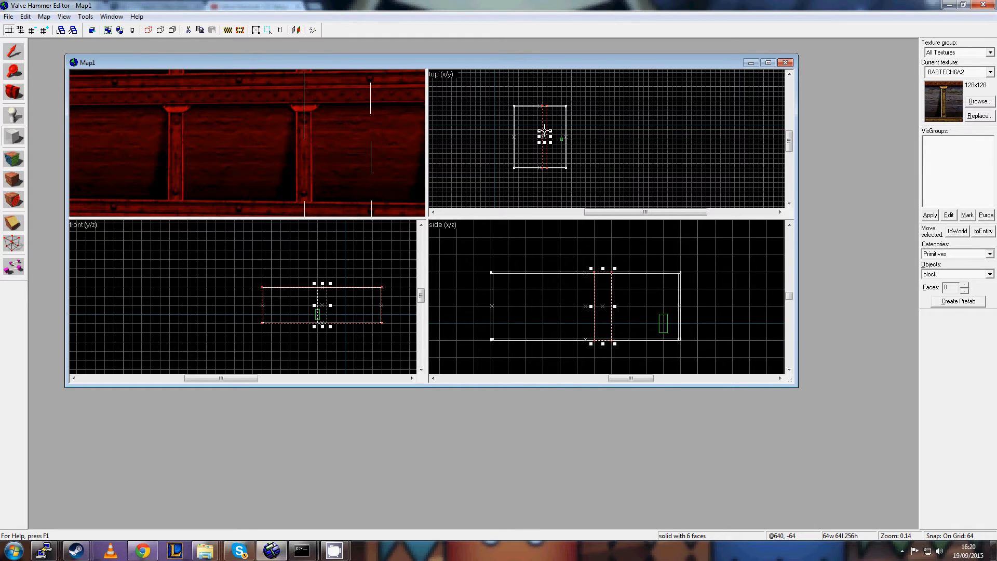
drag(545, 130, 543, 157)
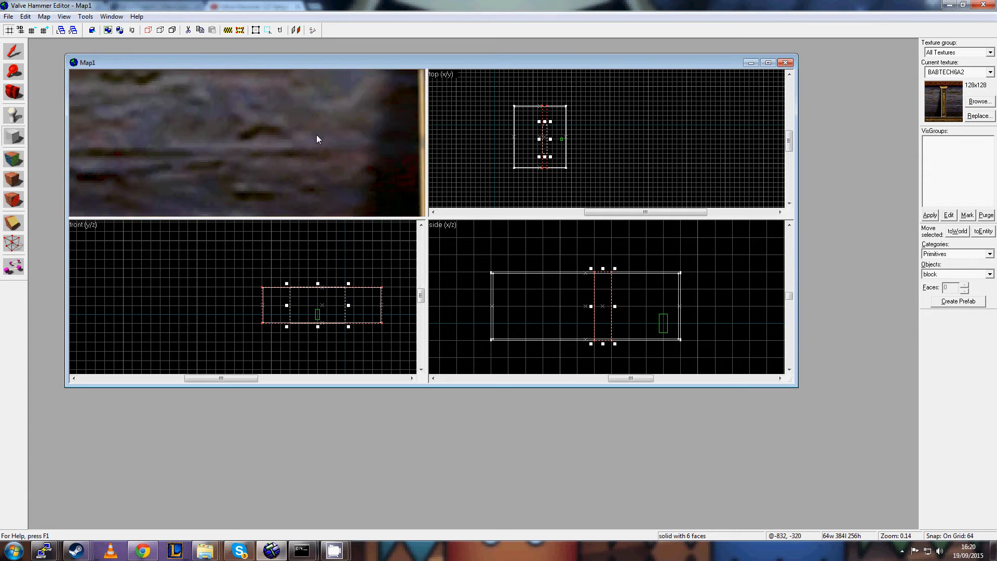
Examine the new block outline against the dividing wall in the camera and front views.
key(z)
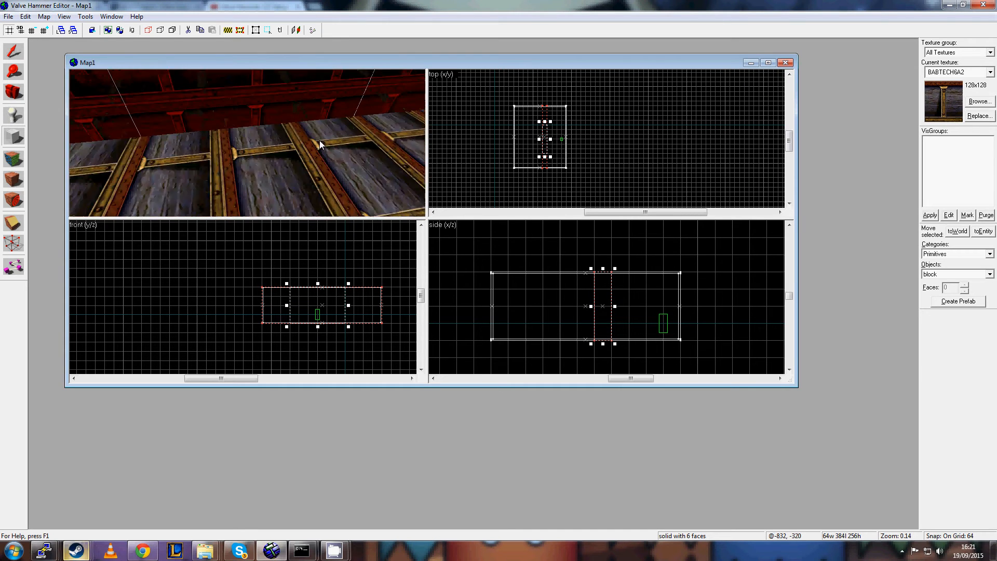
key(z)
scroll(326, 327, up, 5)
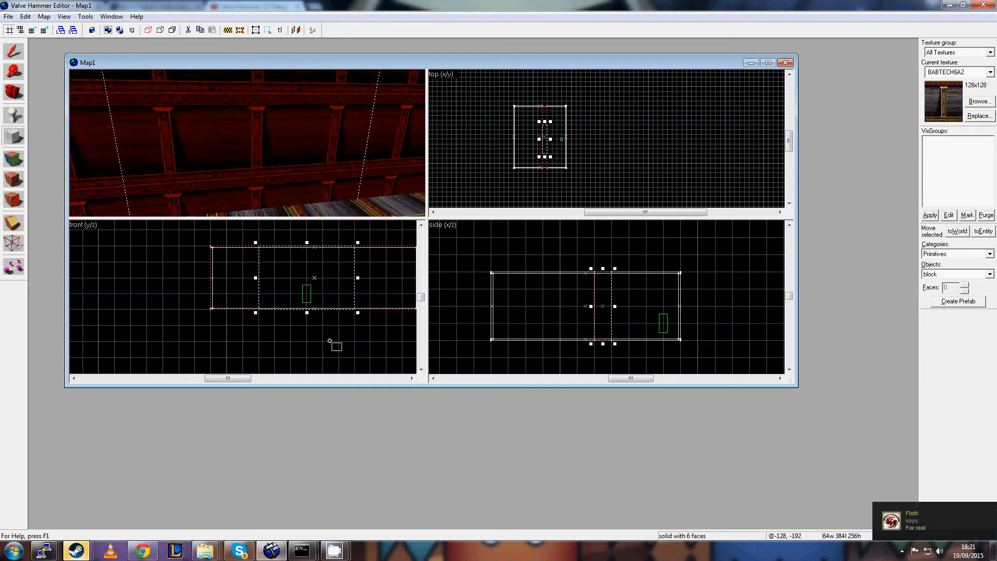
scroll(308, 307, down, 2)
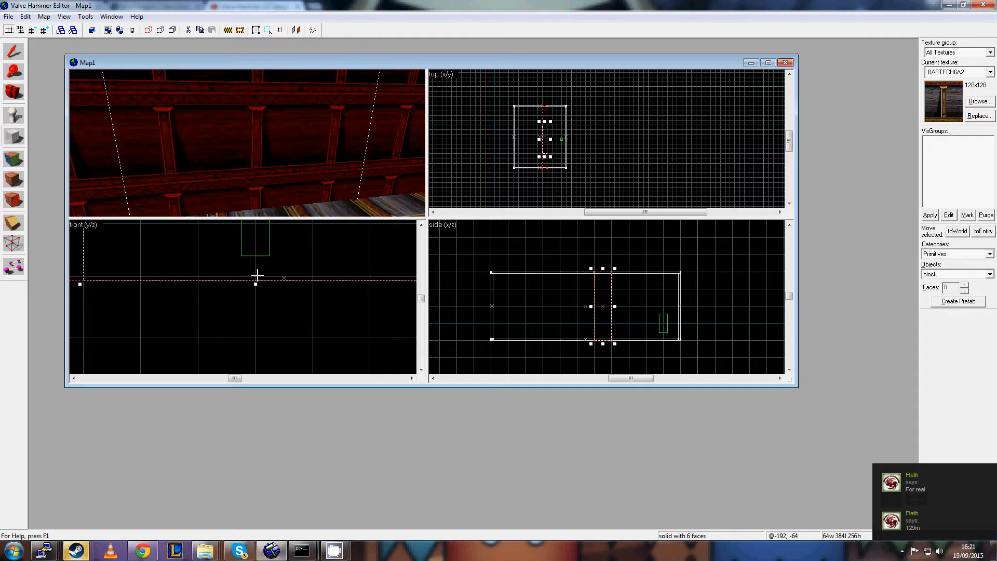
scroll(262, 283, down, 3)
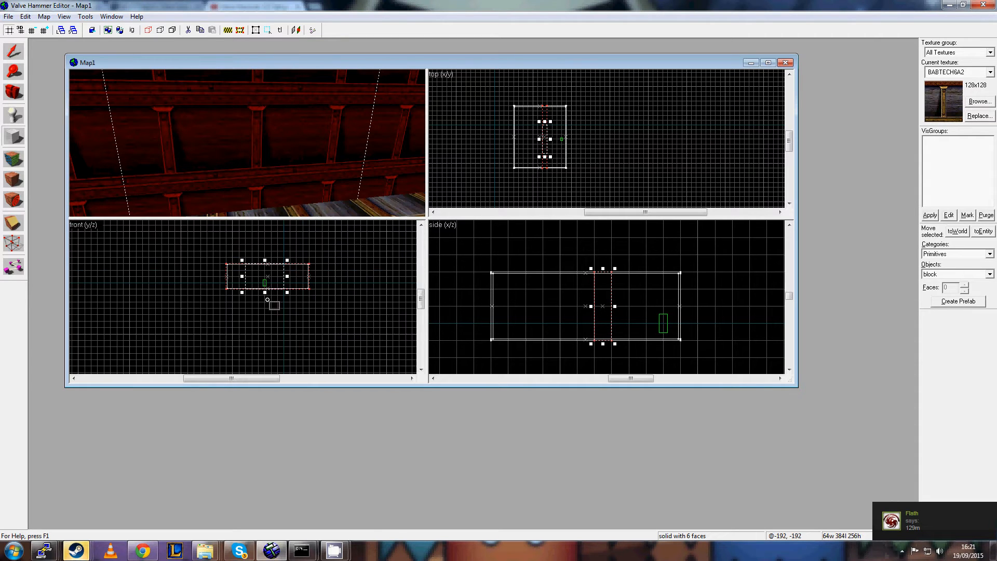
scroll(268, 299, down, 2)
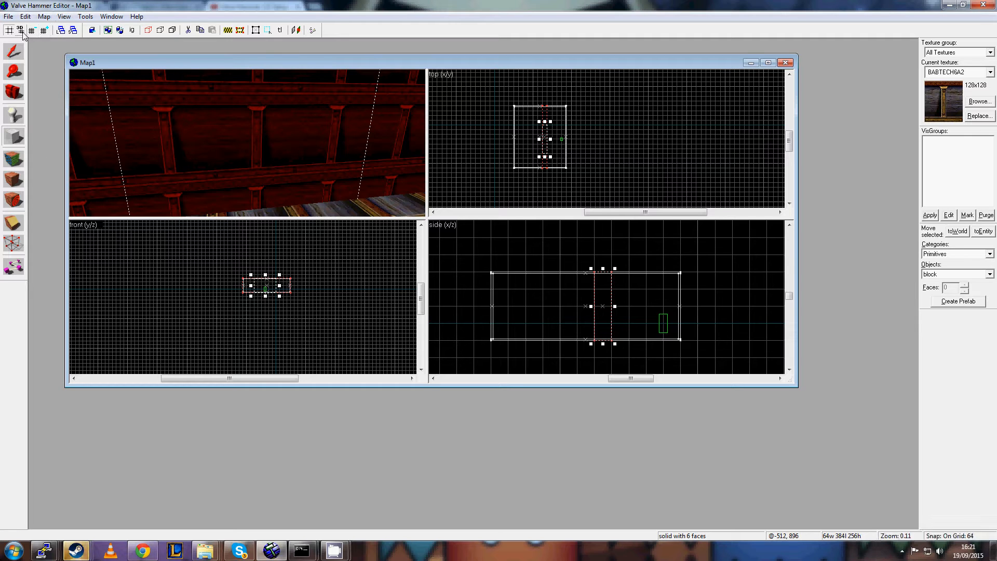
click(63, 17)
mouse_move(48, 17)
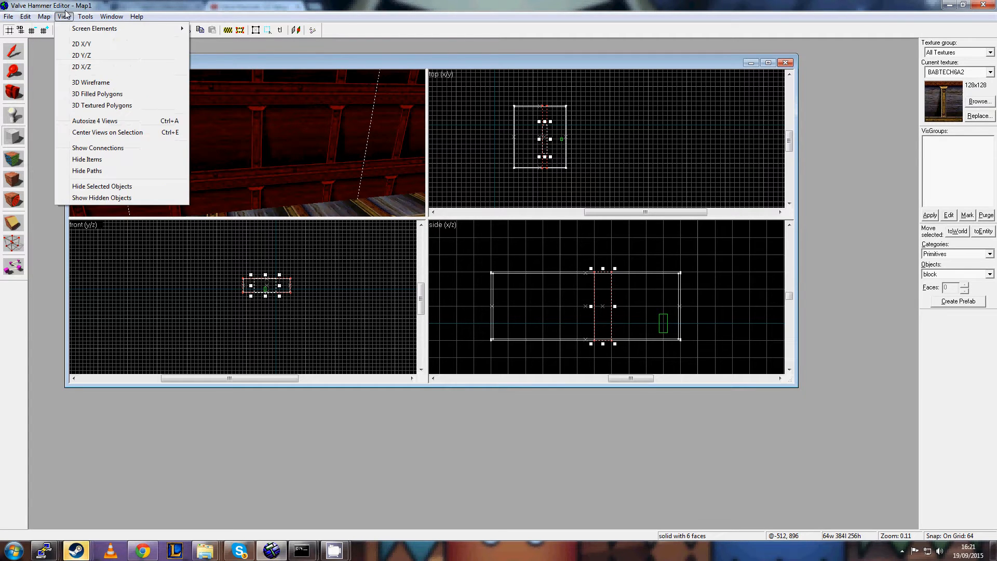
click(258, 261)
scroll(289, 310, up, 8)
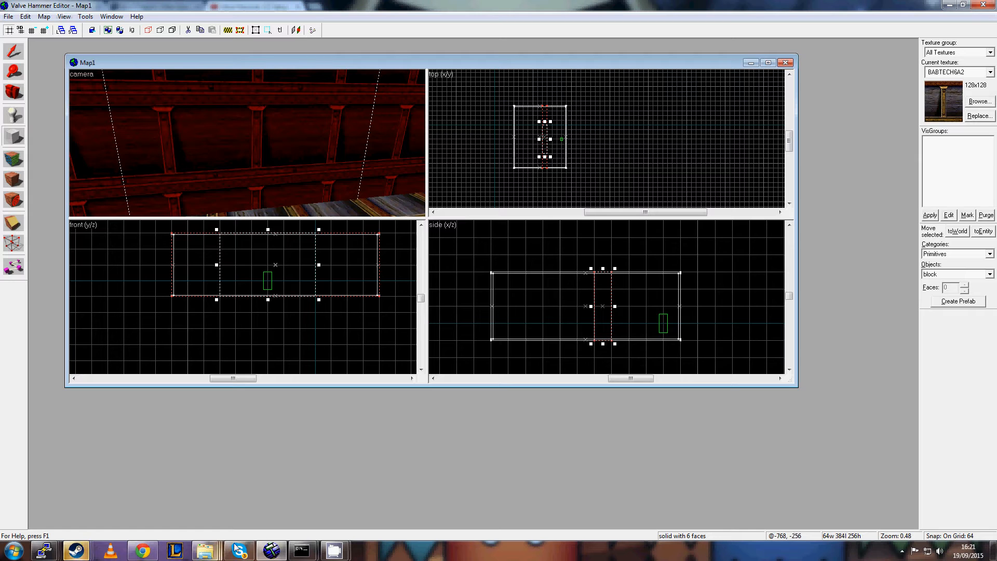
mouse_move(334, 550)
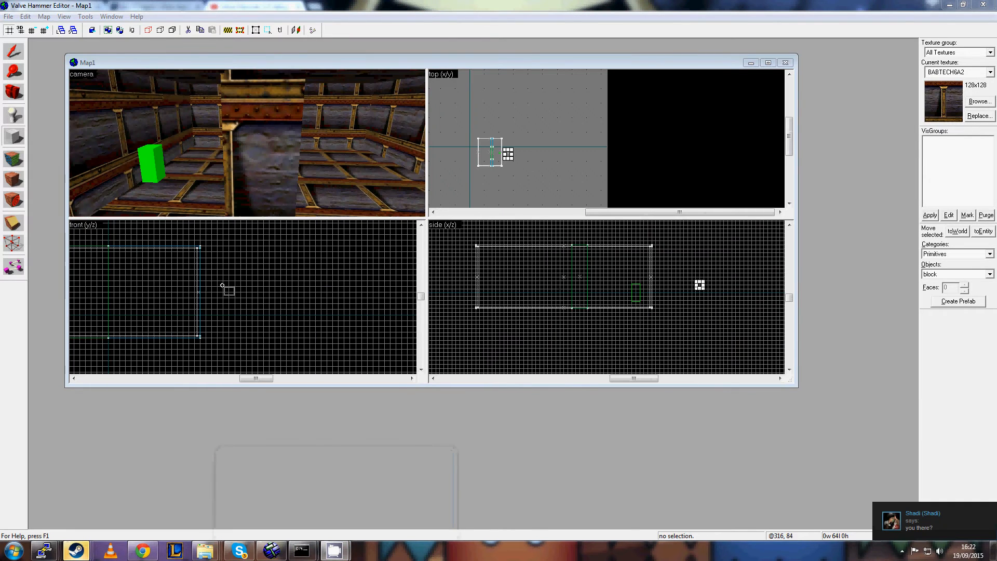
key(Left)
key(Left)
key(Left)
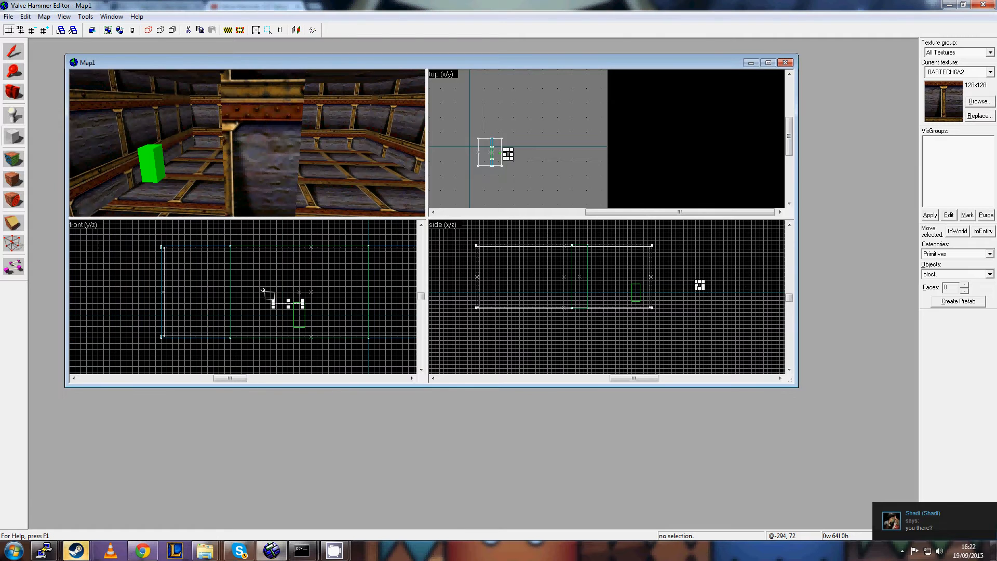
Try several grid sizes and finish with the grid snap at 1 unit.
click(33, 31)
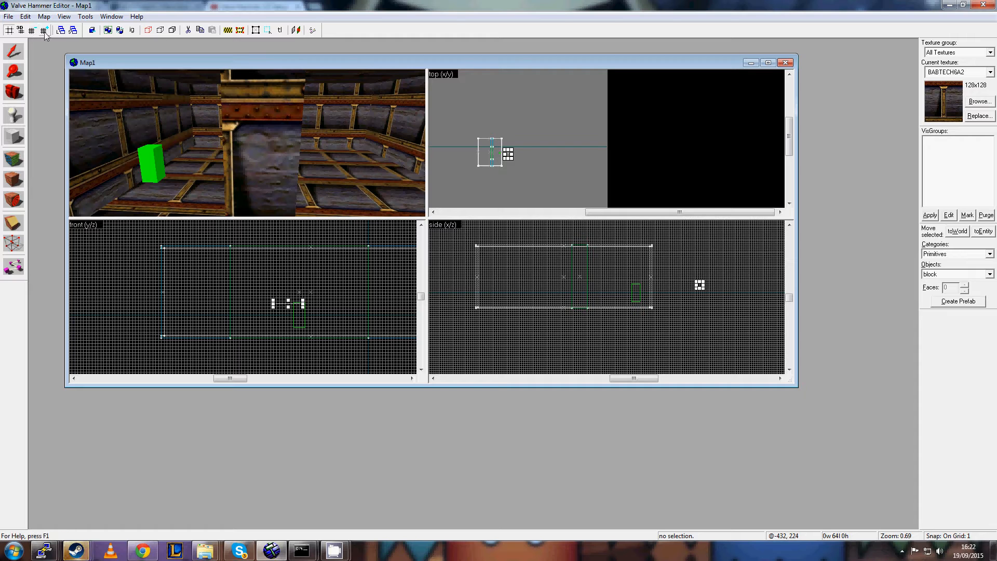
click(44, 32)
click(45, 32)
click(45, 32)
click(45, 32)
click(34, 31)
click(34, 31)
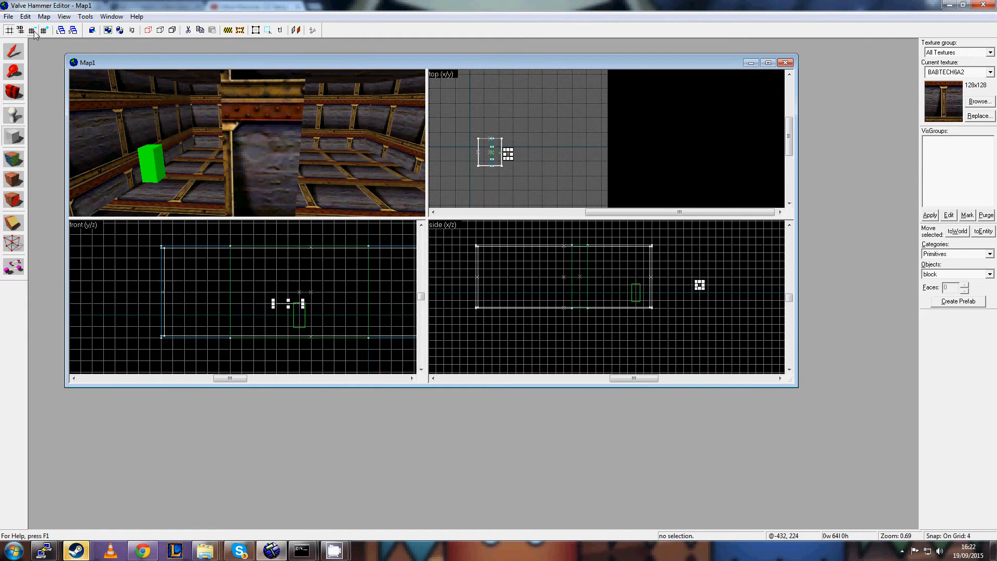
click(33, 30)
click(33, 30)
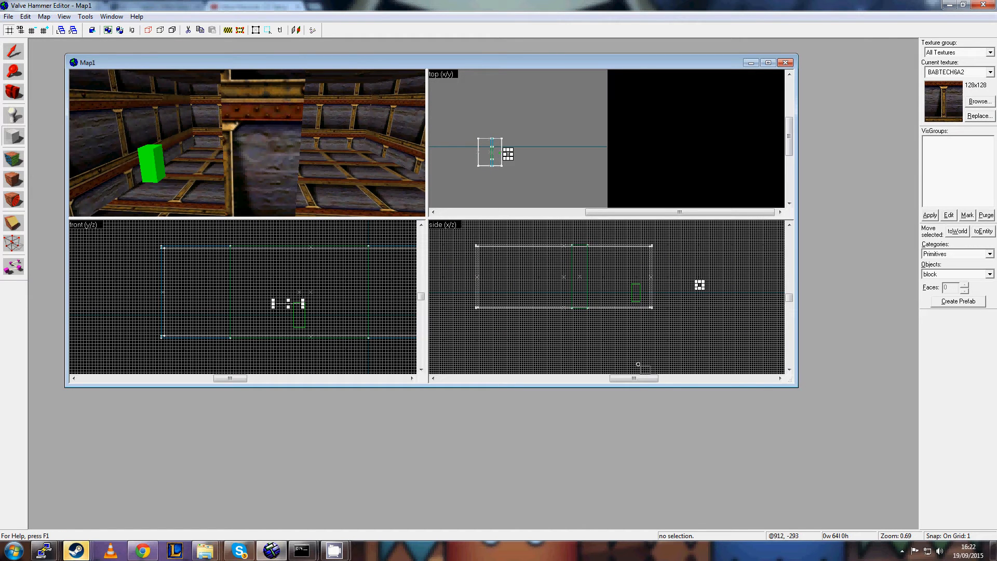
Discard the pending block outline with the Selection tool and select the dividing wall in the side view.
scroll(555, 298, down, 3)
scroll(516, 285, up, 2)
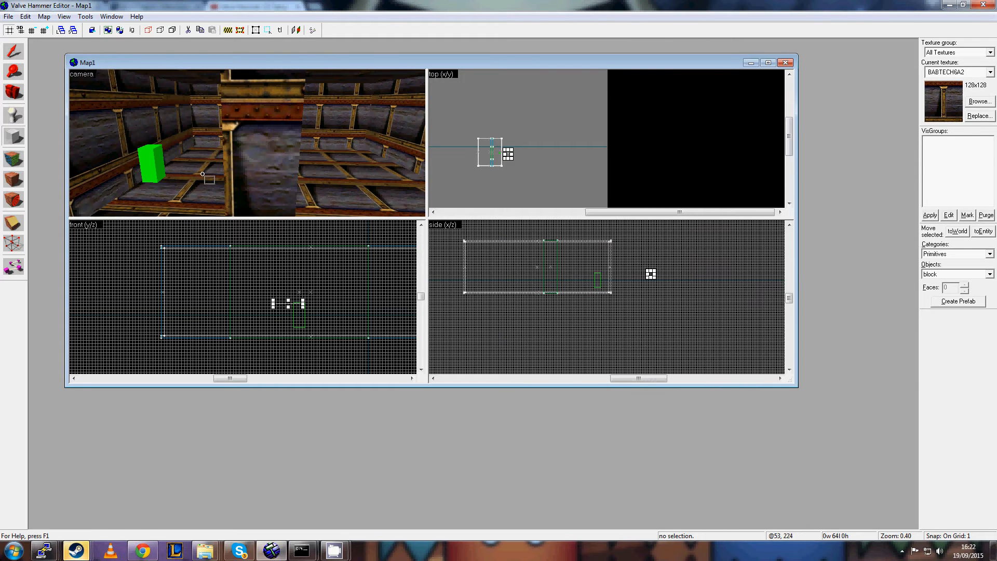
key(shift+s)
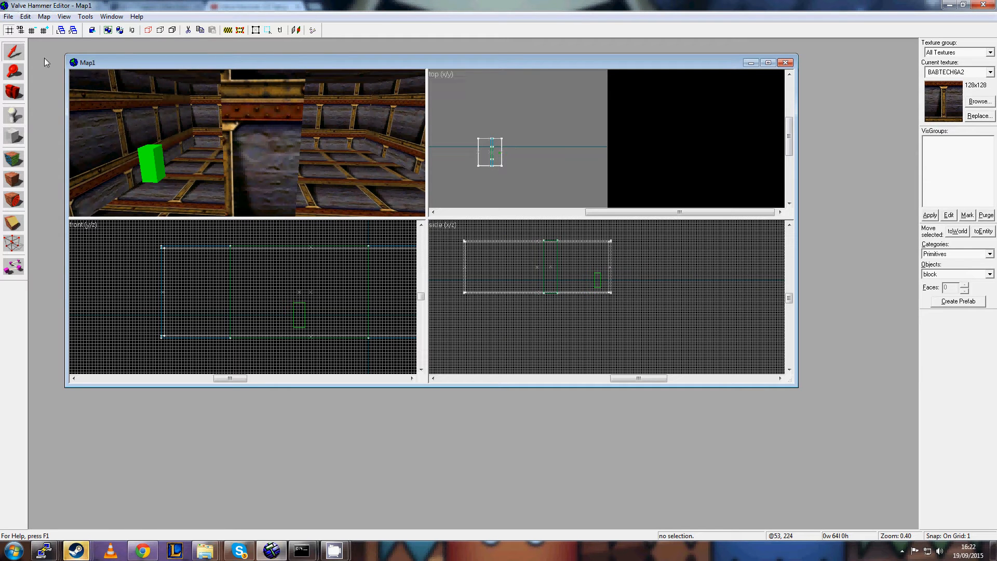
scroll(537, 262, up, 5)
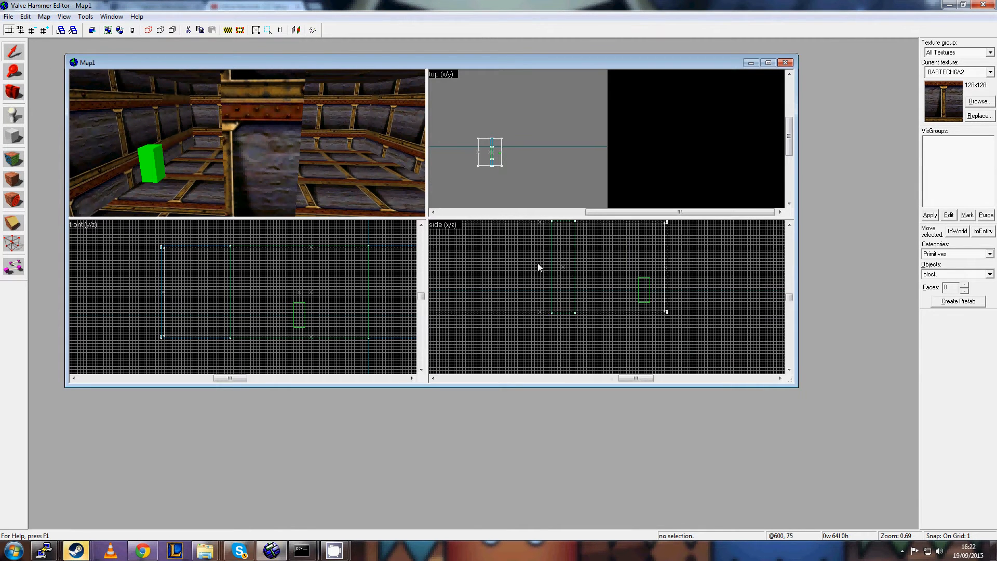
click(571, 266)
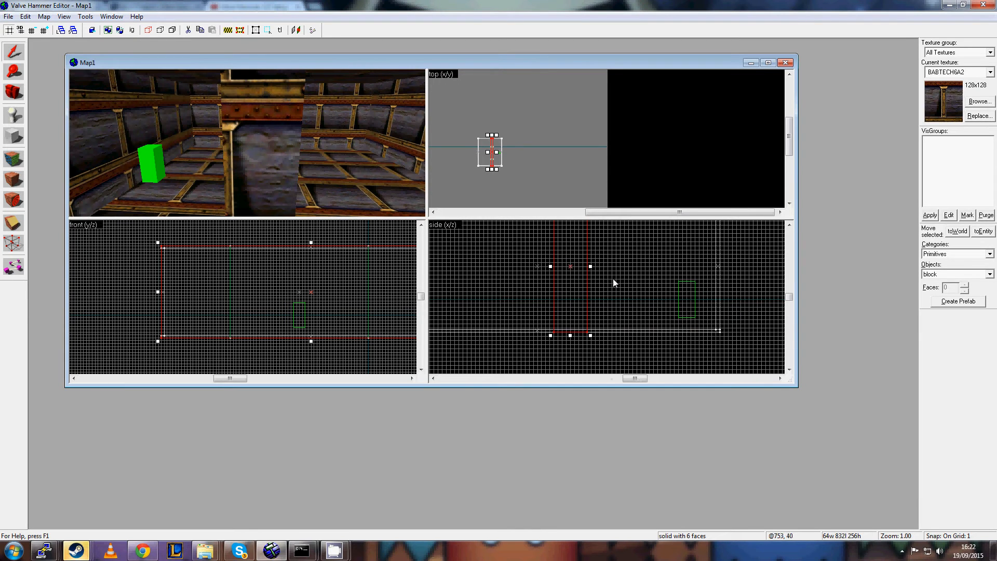
Raise the dividing wall's lower edge in the side view so that the wall is 250 units high.
key(Up)
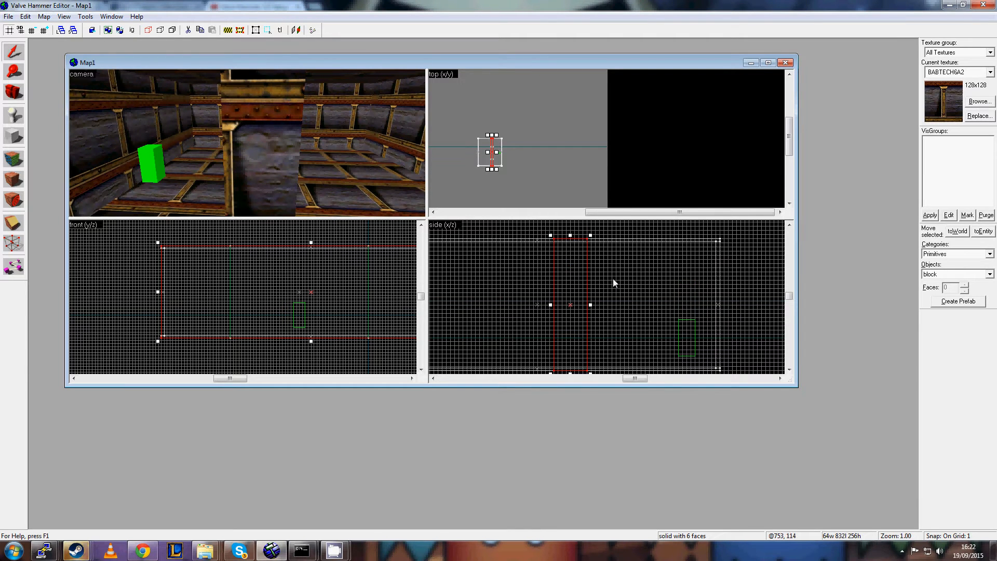
scroll(613, 281, down, 1)
key(Down)
key(Up)
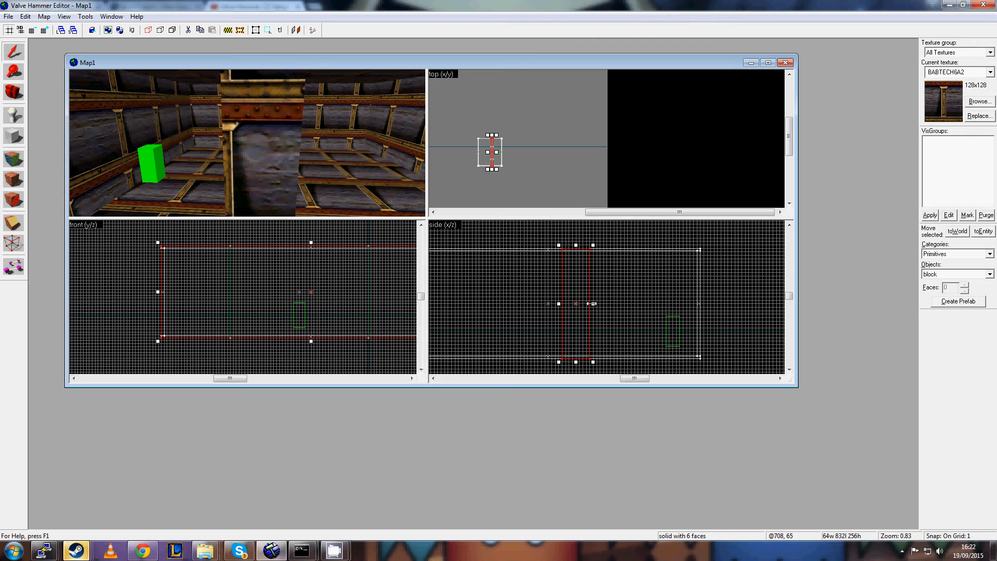
scroll(592, 304, up, 6)
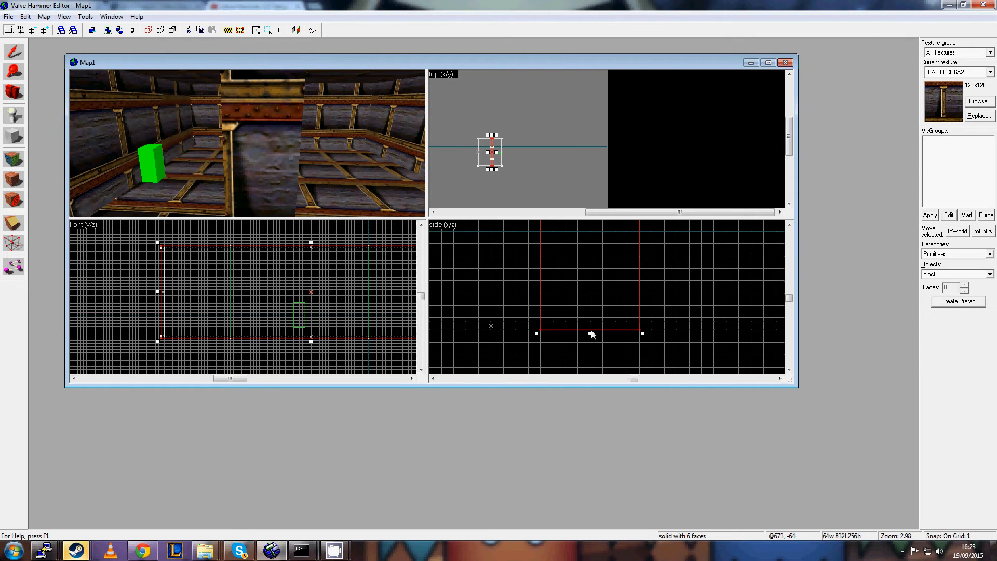
drag(589, 334, 630, 321)
scroll(589, 325, up, 2)
scroll(614, 332, up, 3)
scroll(631, 312, up, 2)
scroll(631, 296, down, 10)
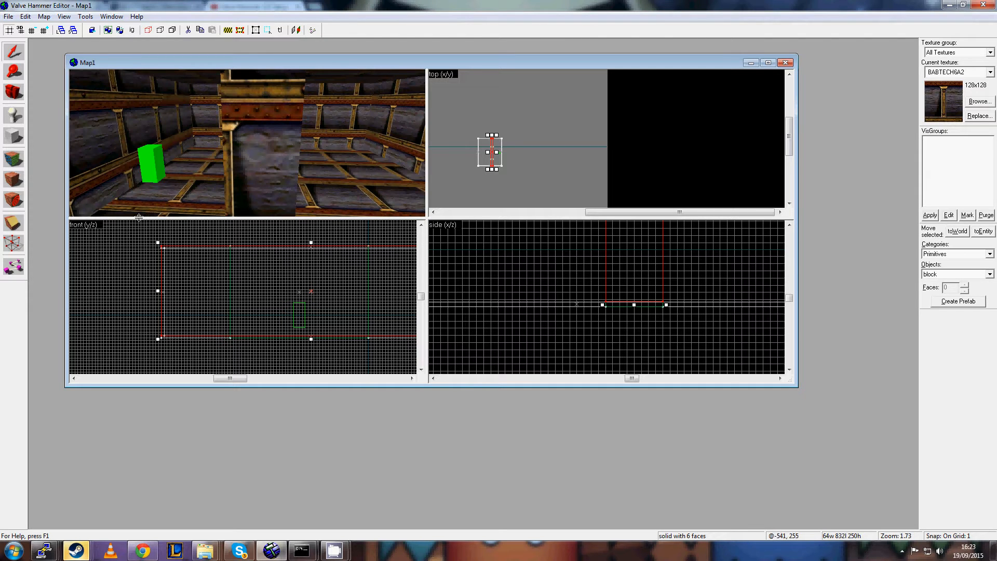
Examine the selected dividing wall and its overlap with the inner block in the camera view.
key(z)
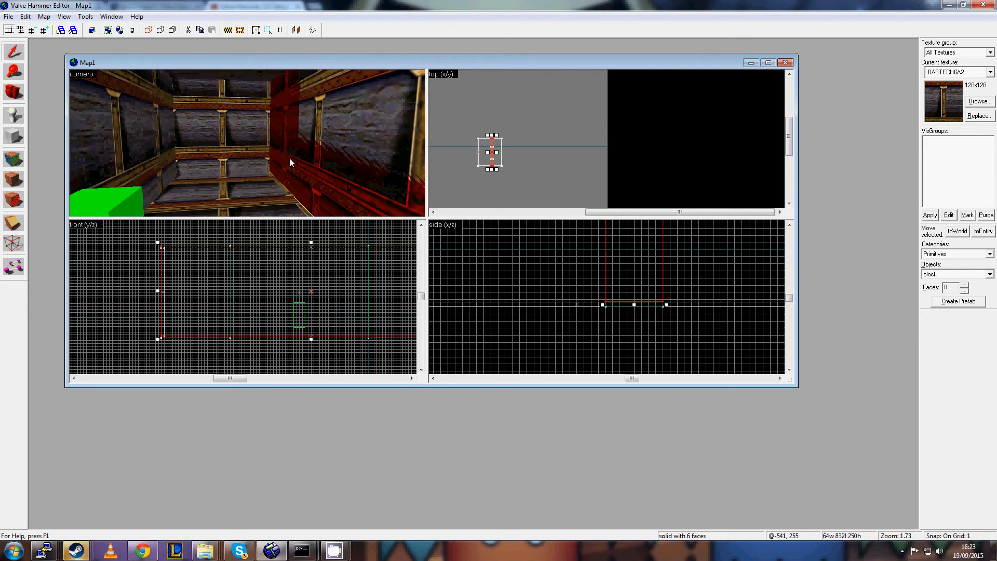
key(s)
key(s)
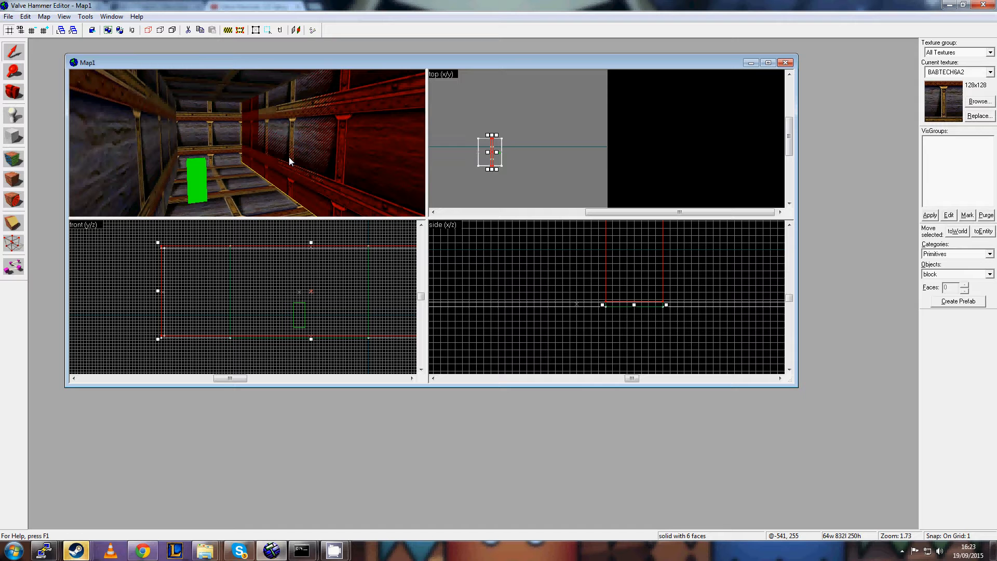
key(w)
key(s)
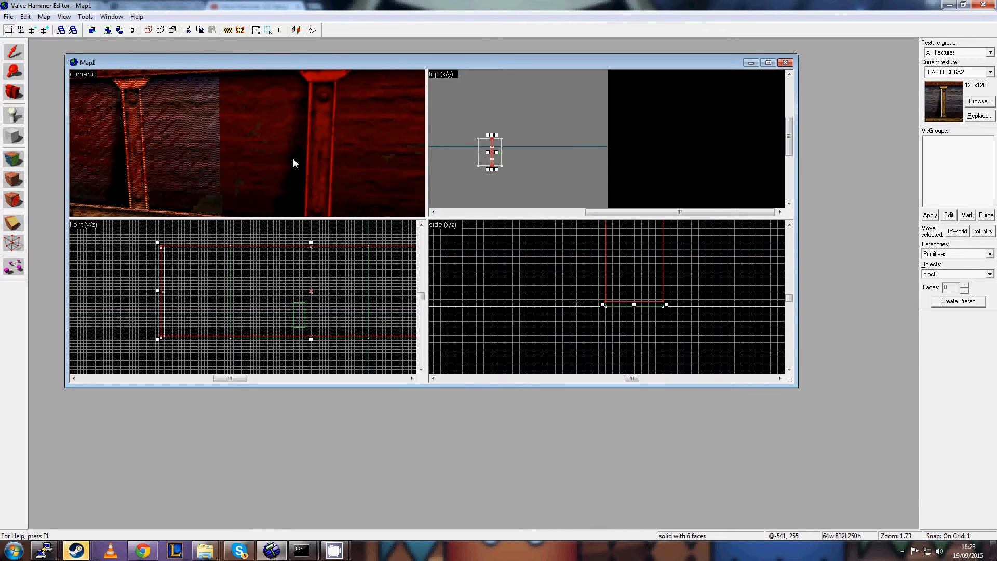
key(Right)
key(Up)
Lower the dividing wall's upper edge in the side view to make the wall 122 units high.
scroll(662, 274, down, 6)
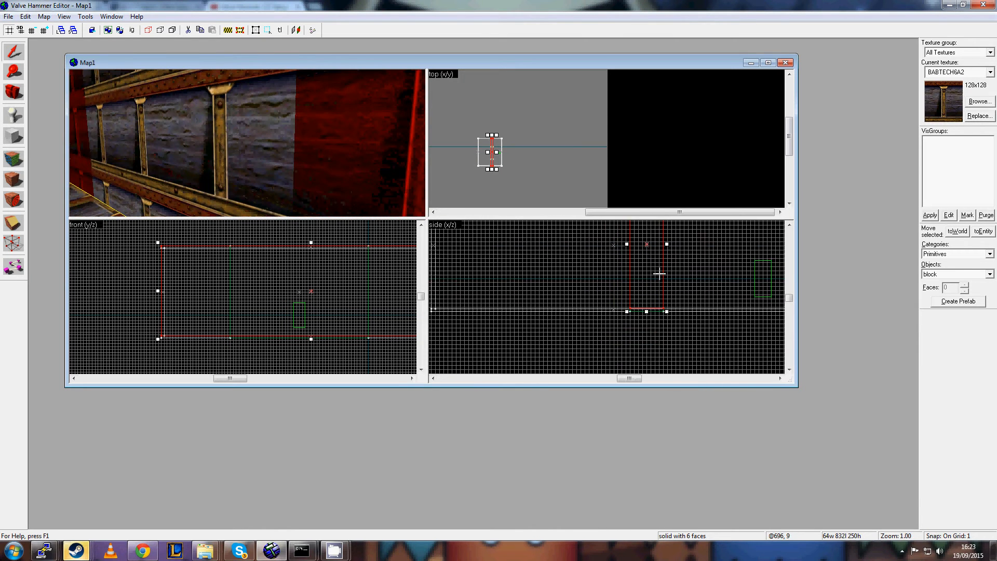
key(Up)
key(Right)
scroll(572, 263, up, 4)
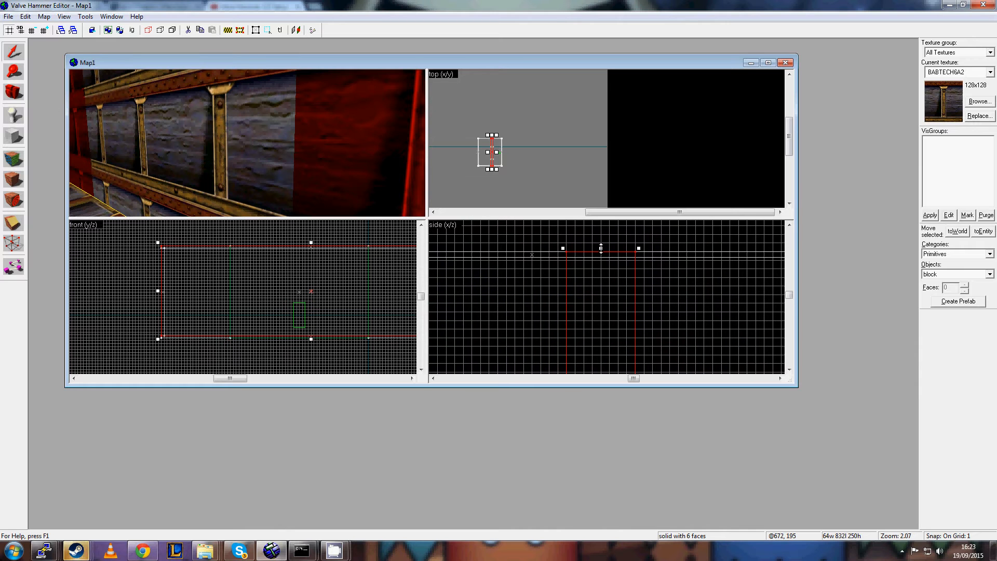
drag(600, 249, 609, 277)
scroll(601, 278, down, 3)
scroll(607, 279, up, 2)
key(Return)
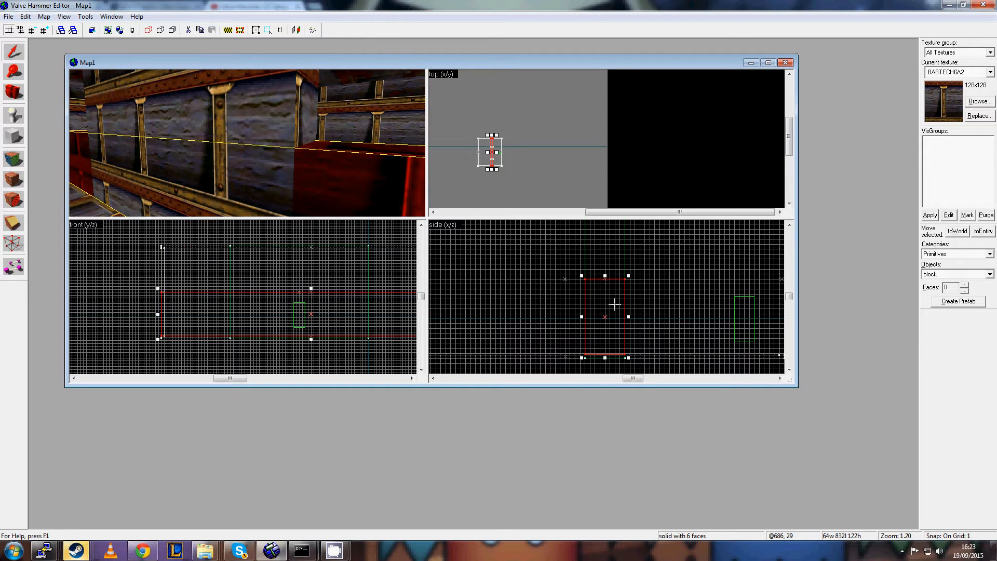
Widen the shortened dividing wall to 65 units, then bring its width back to 64 units.
drag(629, 316, 630, 316)
scroll(630, 303, up, 6)
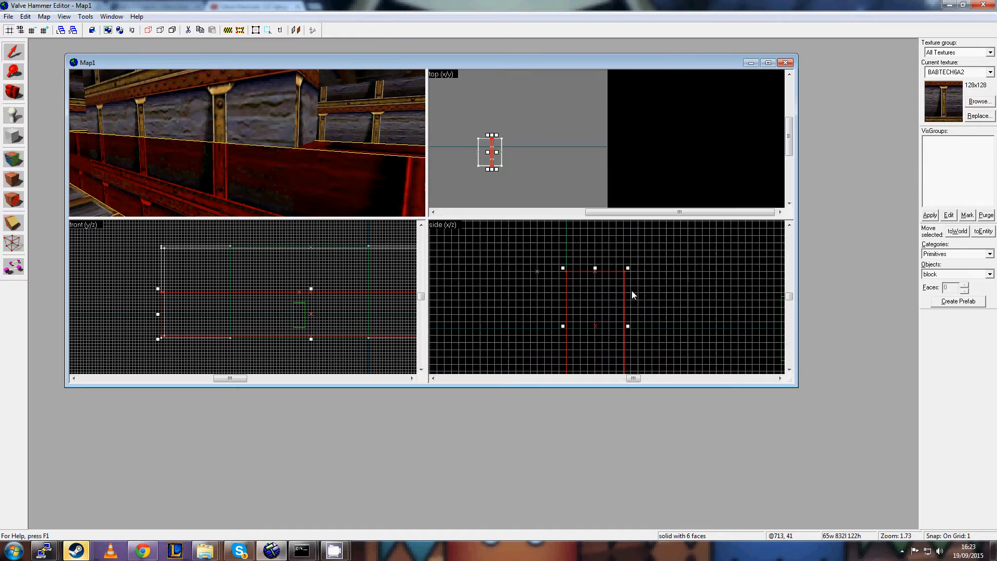
scroll(630, 303, down, 2)
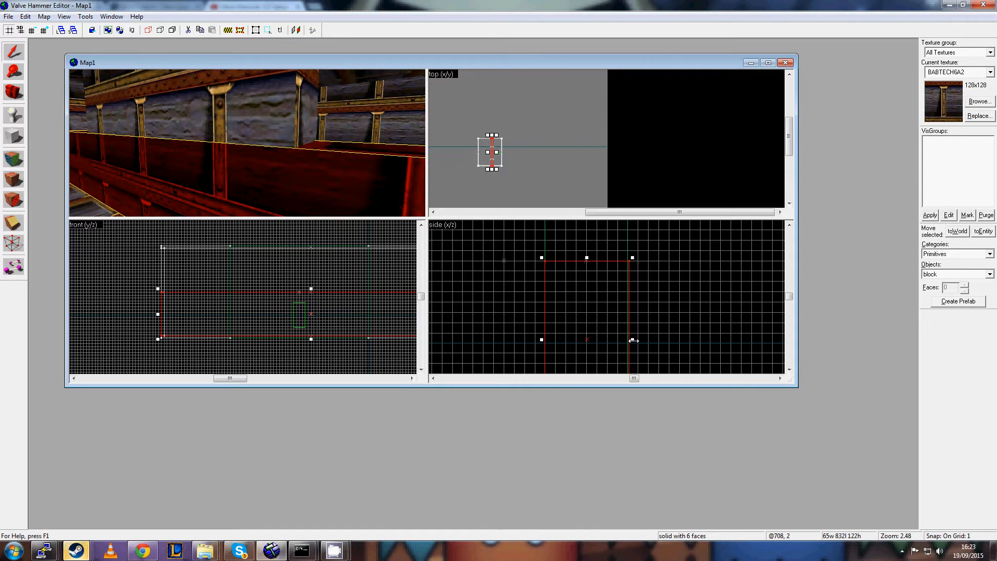
drag(632, 340, 630, 340)
scroll(637, 298, up, 5)
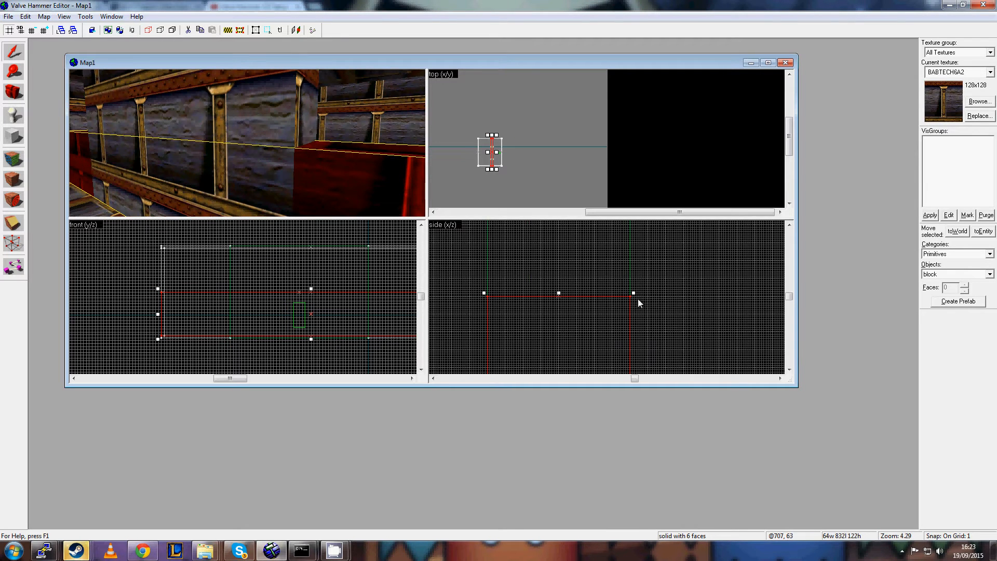
scroll(635, 289, down, 2)
scroll(636, 289, down, 12)
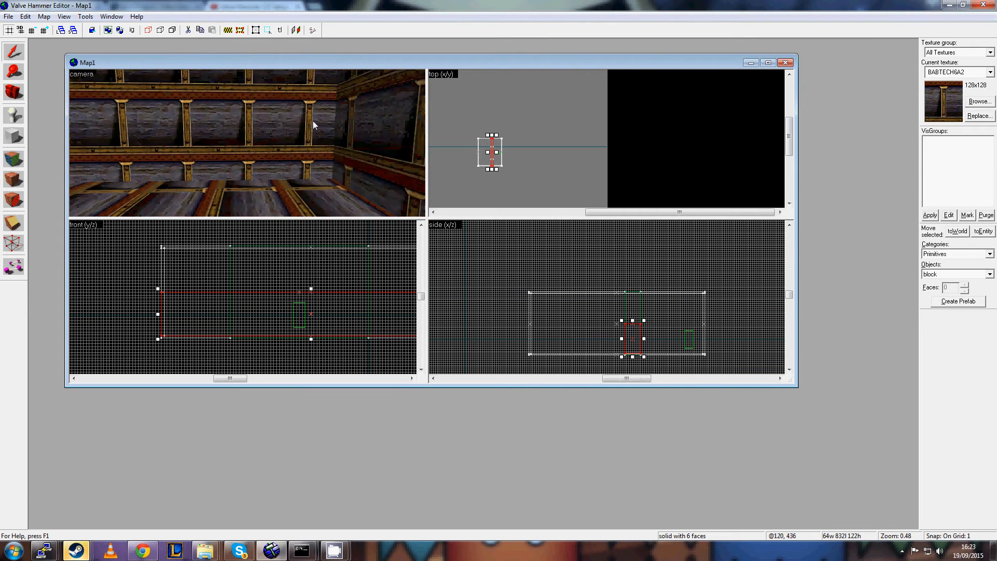
Stretch the dividing wall's upper edge up to the room's ceiling, restoring a height of 250 units.
key(z)
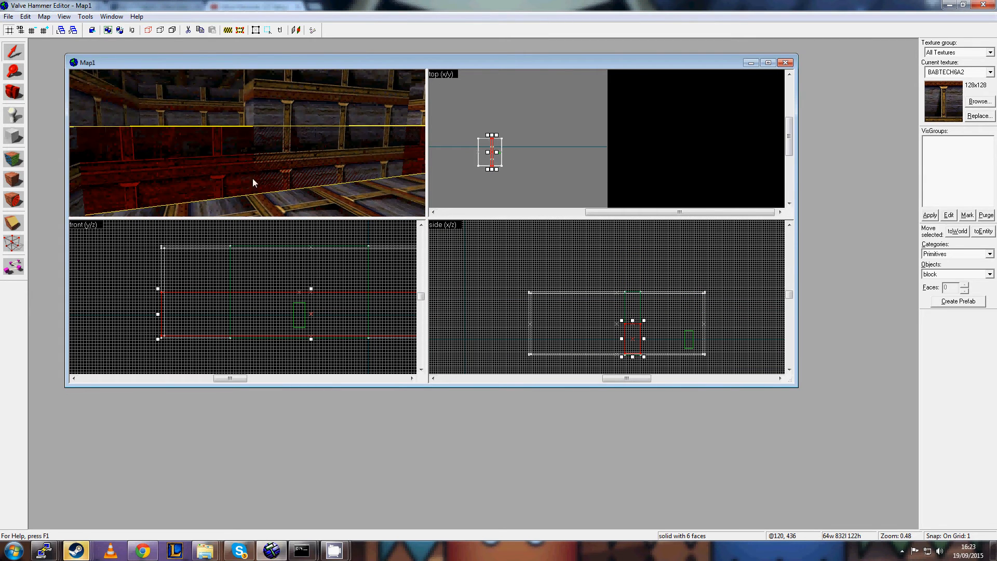
drag(633, 320, 662, 236)
scroll(634, 310, up, 11)
scroll(638, 303, up, 1)
key(Right)
key(Up)
Alternate the selection between the long dividing wall and the shorter block inside it in the camera view.
key(s)
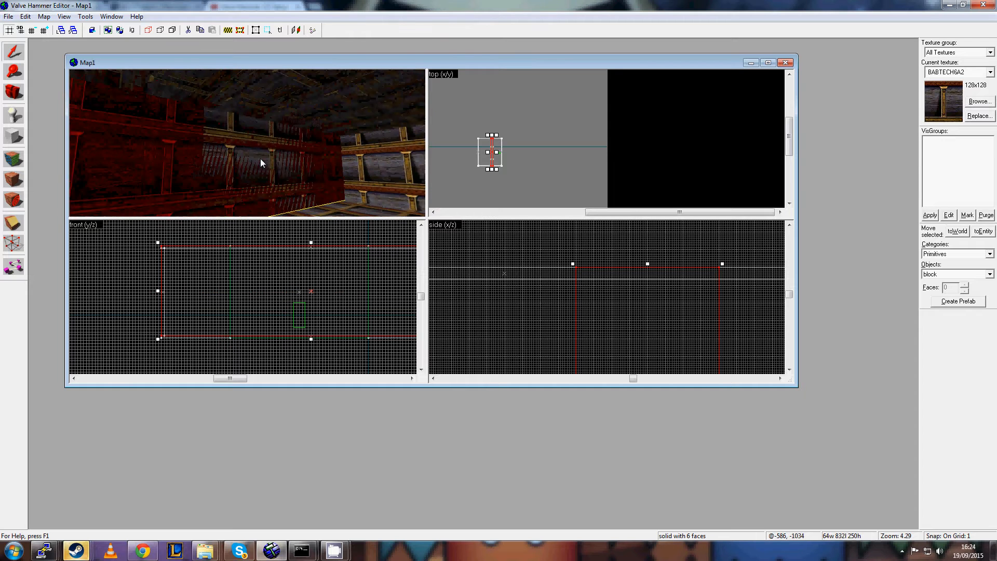
click(263, 154)
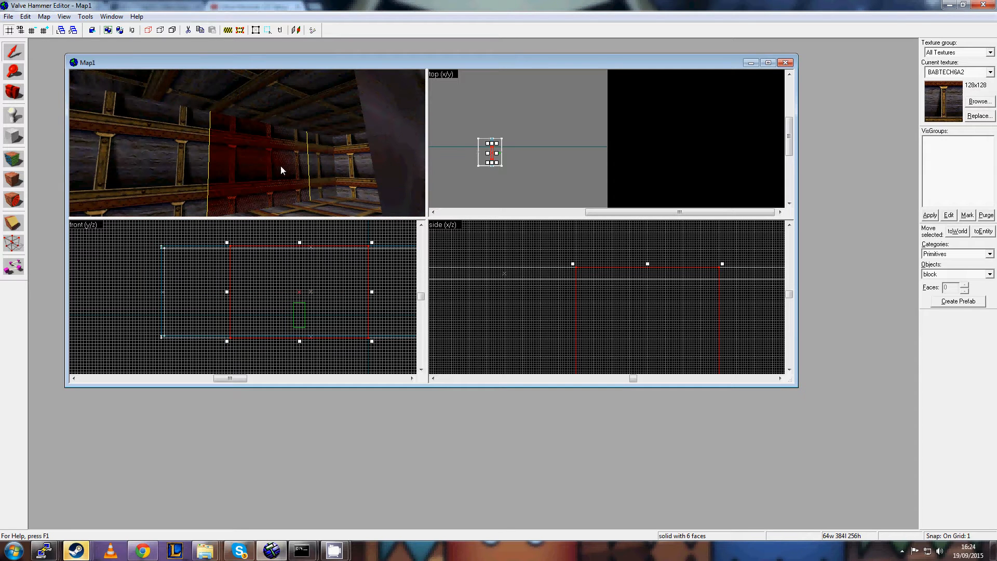
click(186, 169)
click(247, 174)
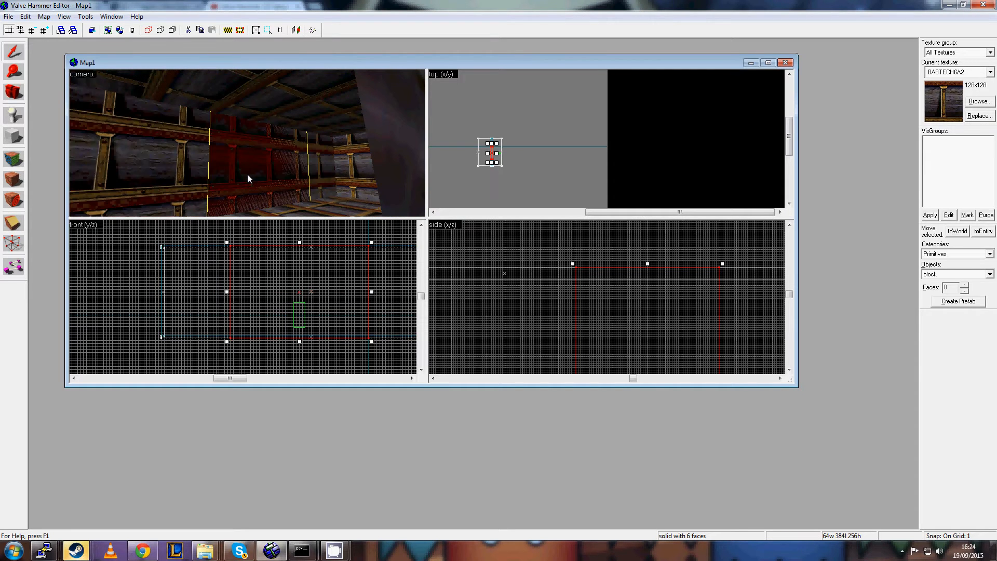
click(320, 169)
click(229, 169)
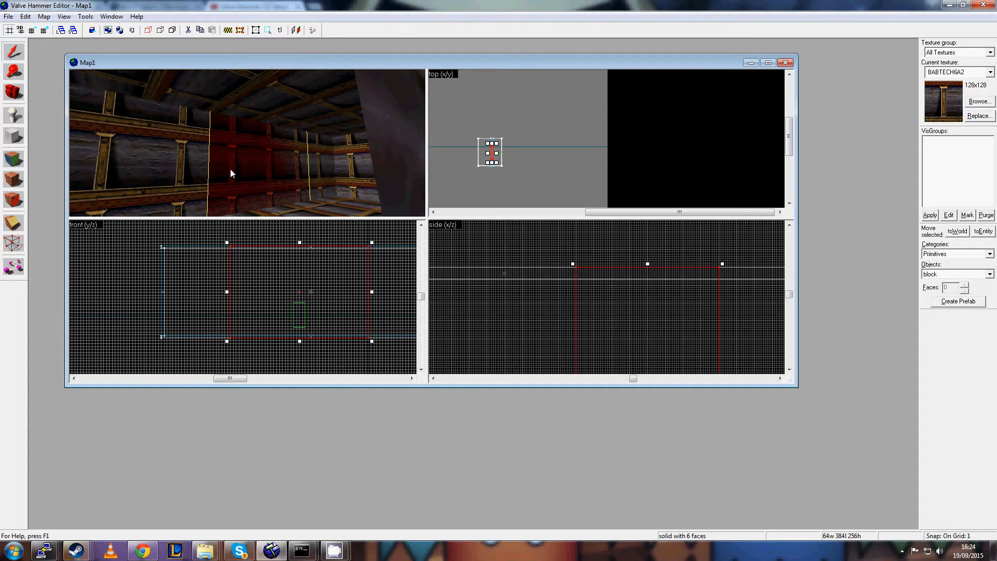
click(178, 172)
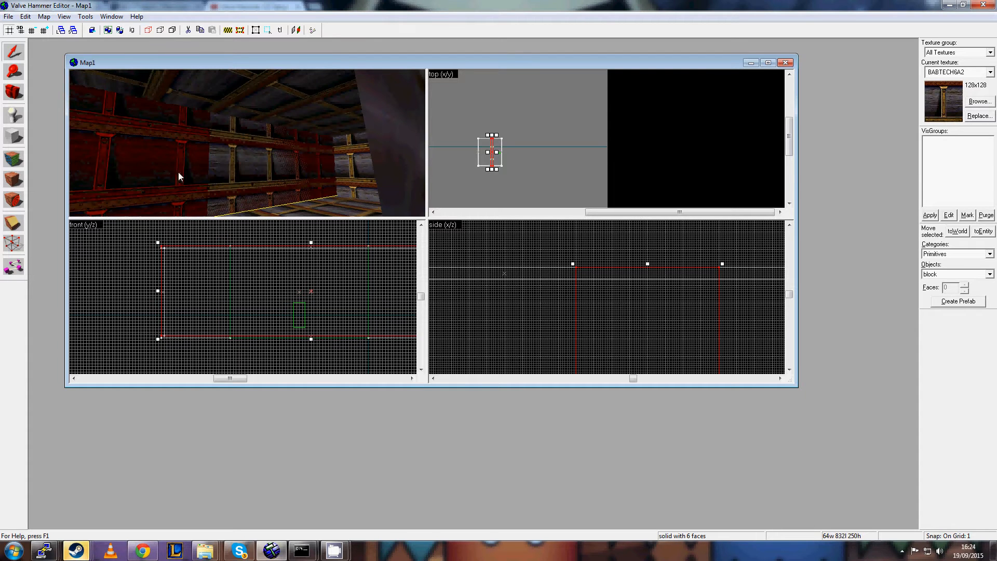
Pick repeatedly at the overlapping walls in the camera view, ending with the 384-unit-long inner block selected.
click(255, 170)
click(255, 169)
click(256, 170)
click(256, 170)
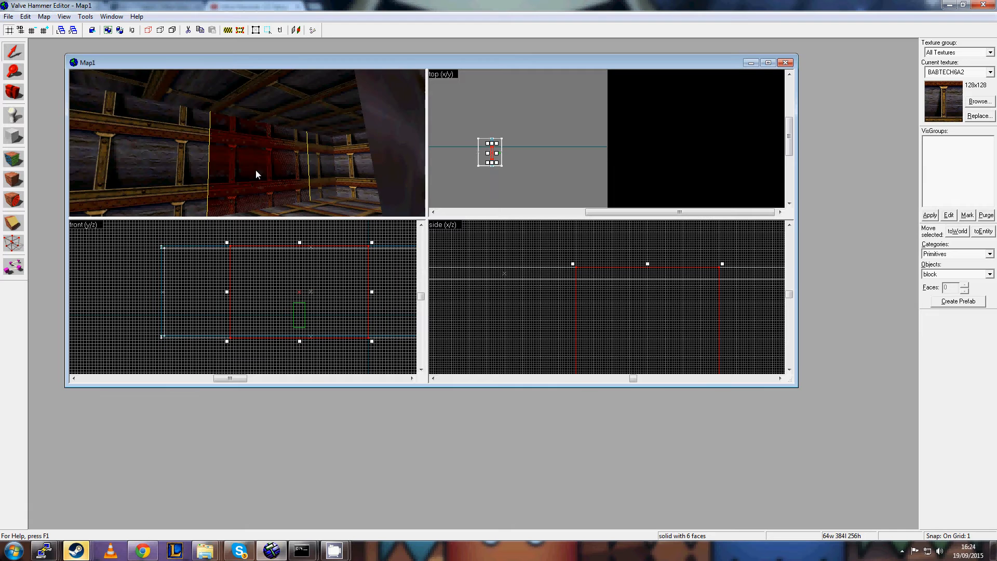
click(255, 170)
click(255, 170)
click(255, 169)
click(255, 170)
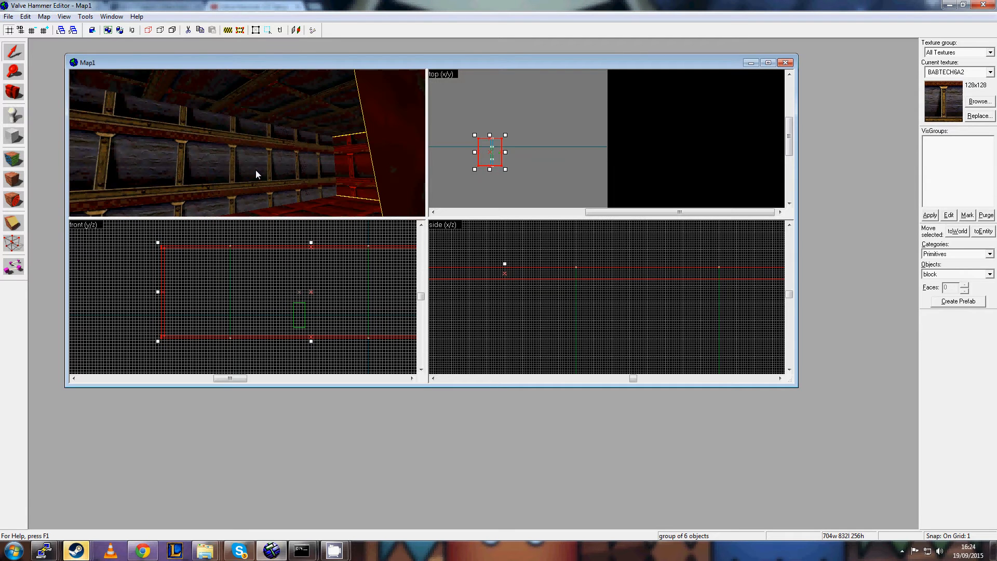
click(256, 170)
click(255, 170)
click(256, 170)
click(255, 169)
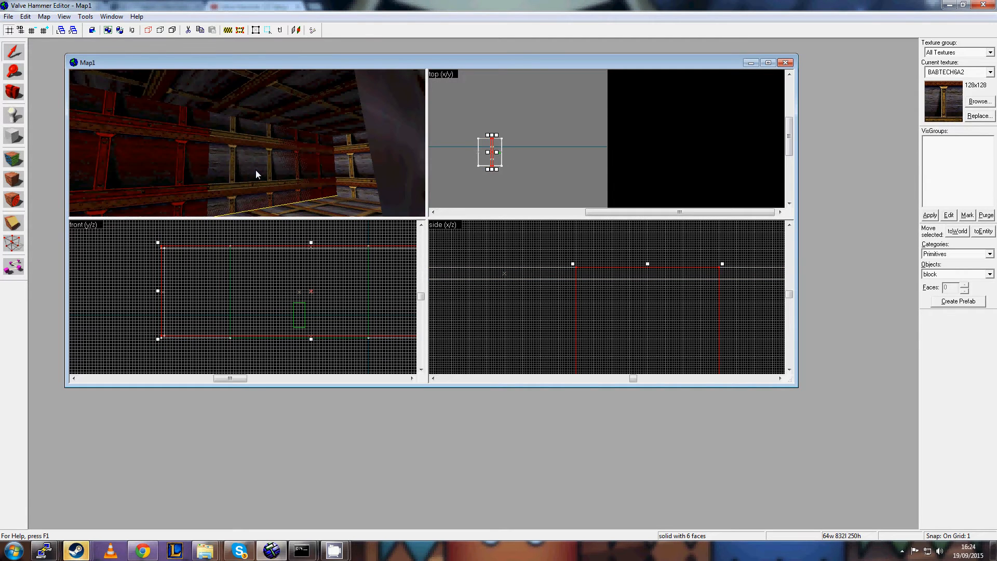
click(256, 170)
Lower the upper edge of the inner block in the side view to make it 136 units high.
scroll(256, 169, up, 5)
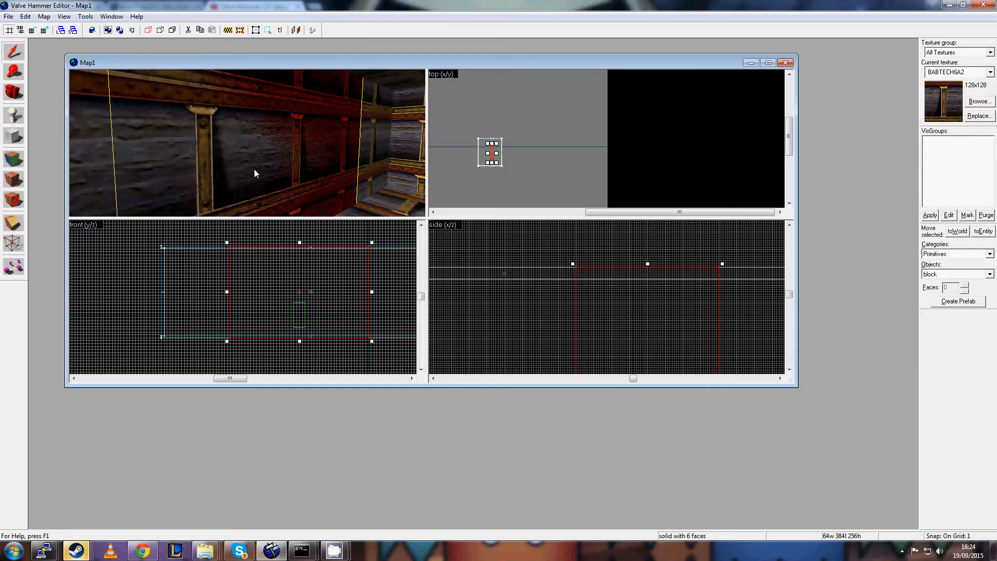
scroll(675, 302, down, 3)
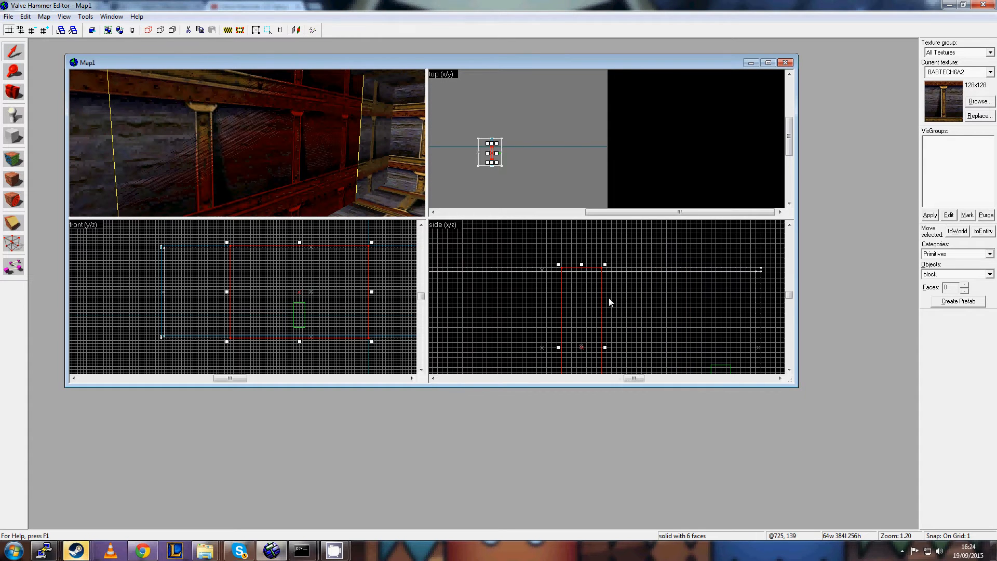
mouse_move(583, 265)
mouse_down()
mouse_move(583, 275)
mouse_move(591, 263)
mouse_up()
key(z)
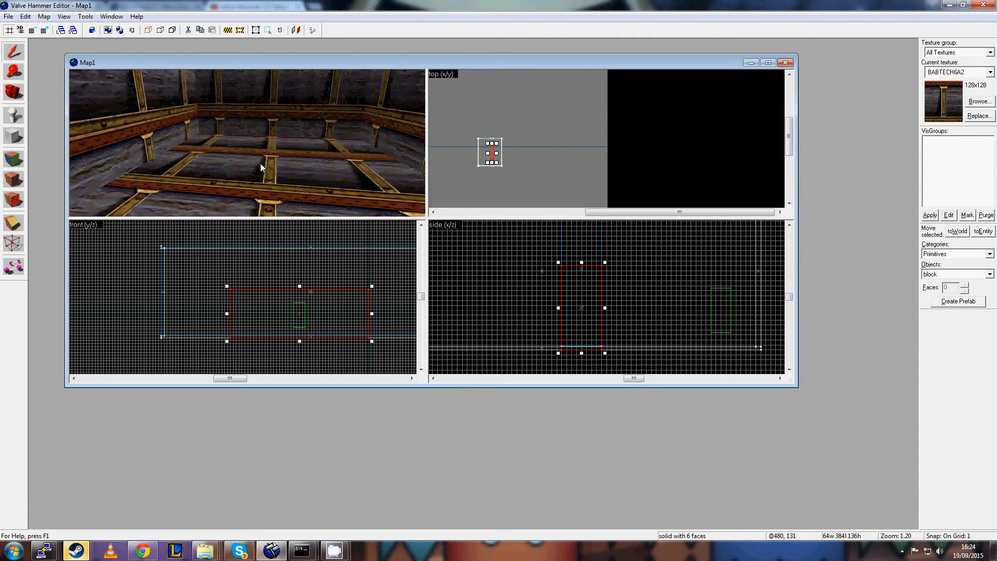
key(z)
key(Right)
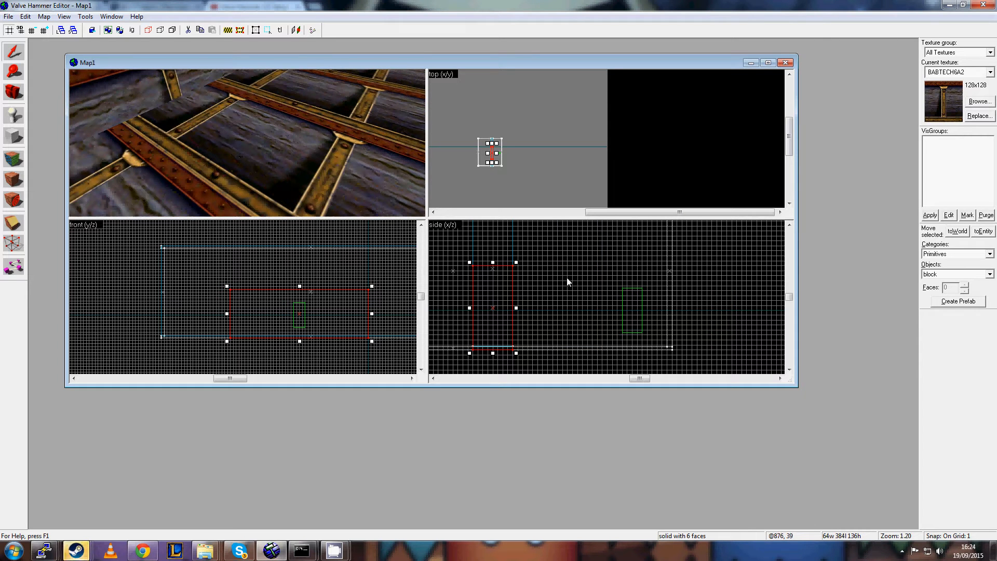
key(w)
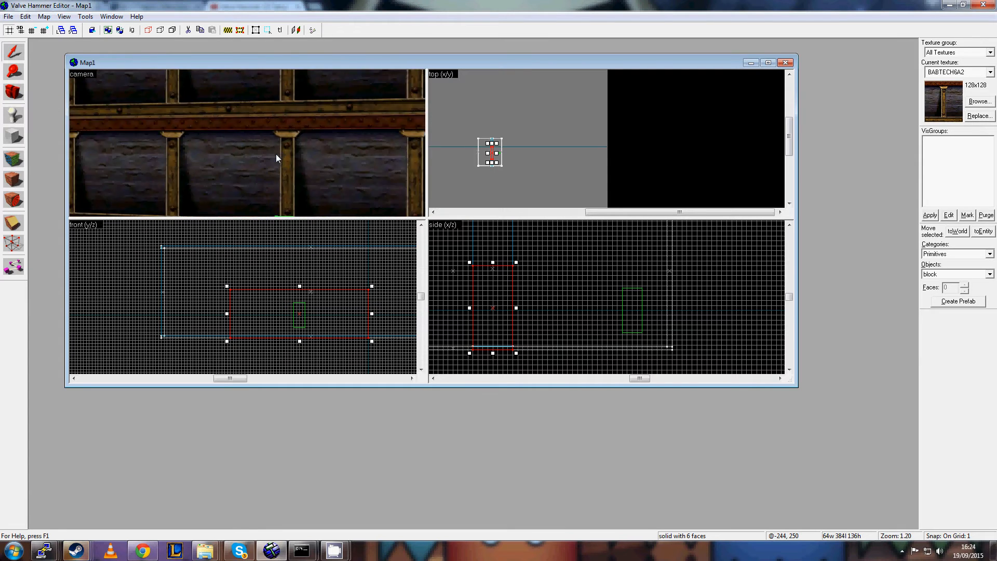
Shorten the inner block to 161 units long and move it along the dividing wall until it surrounds the player start in the front view.
key(z)
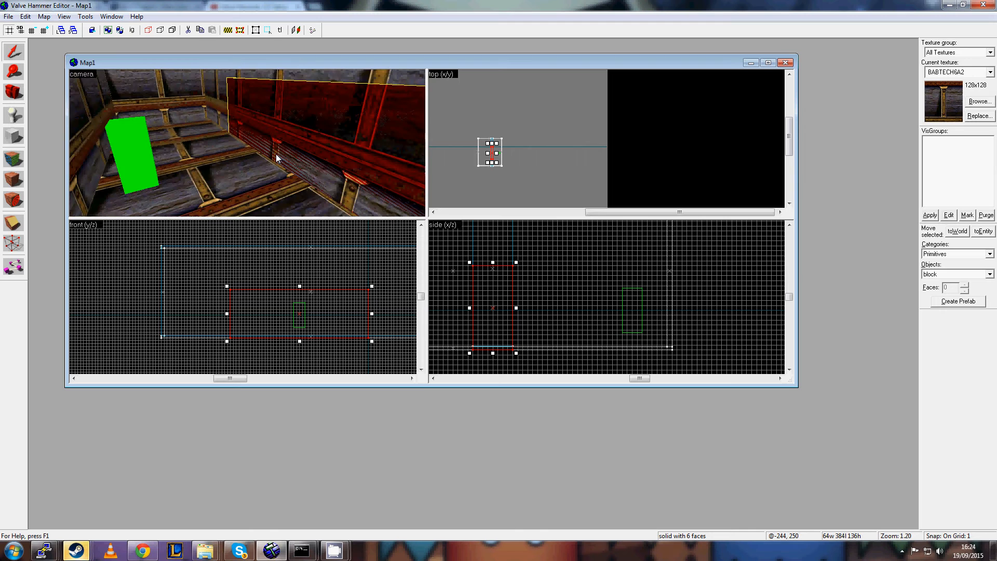
key(z)
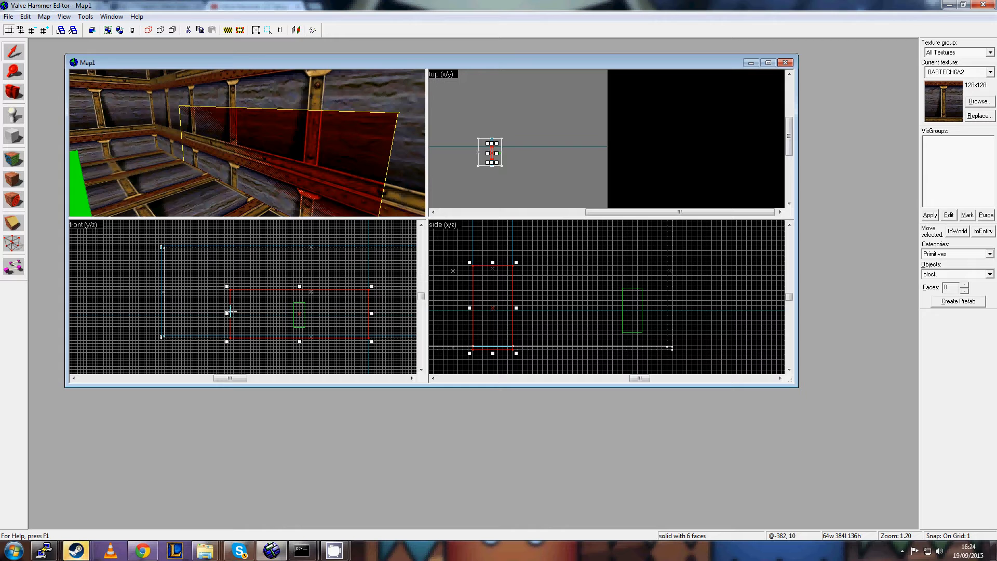
drag(229, 313, 309, 317)
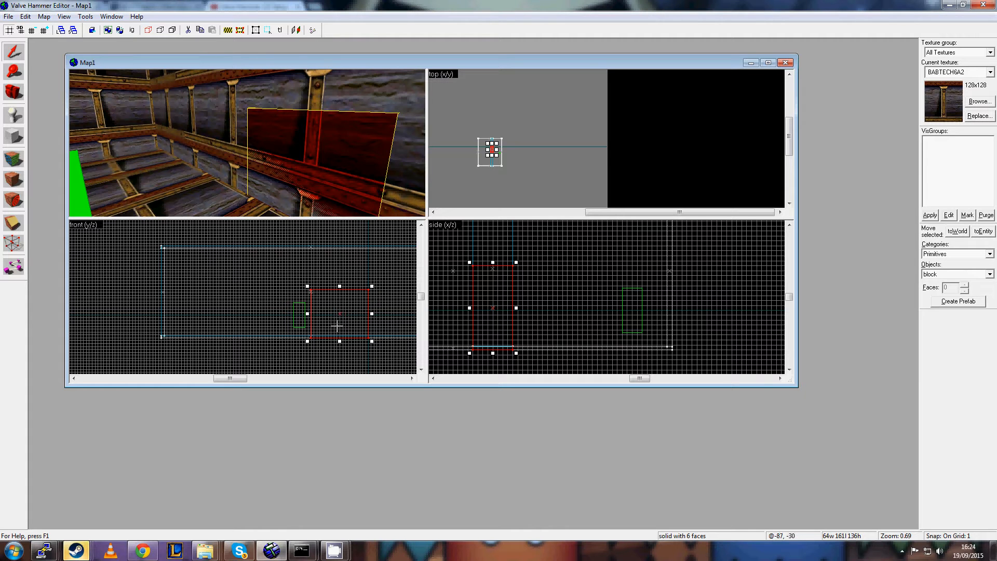
scroll(337, 326, up, 5)
drag(343, 301, 243, 301)
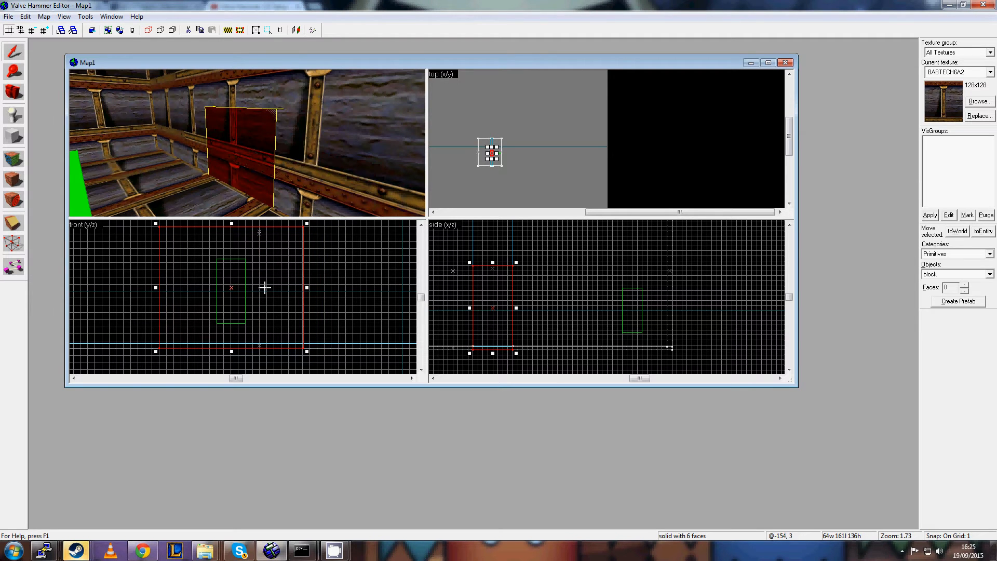
Raise the inner block's lower edge to the room's floor in the front view, making the block 130 units high.
key(Right)
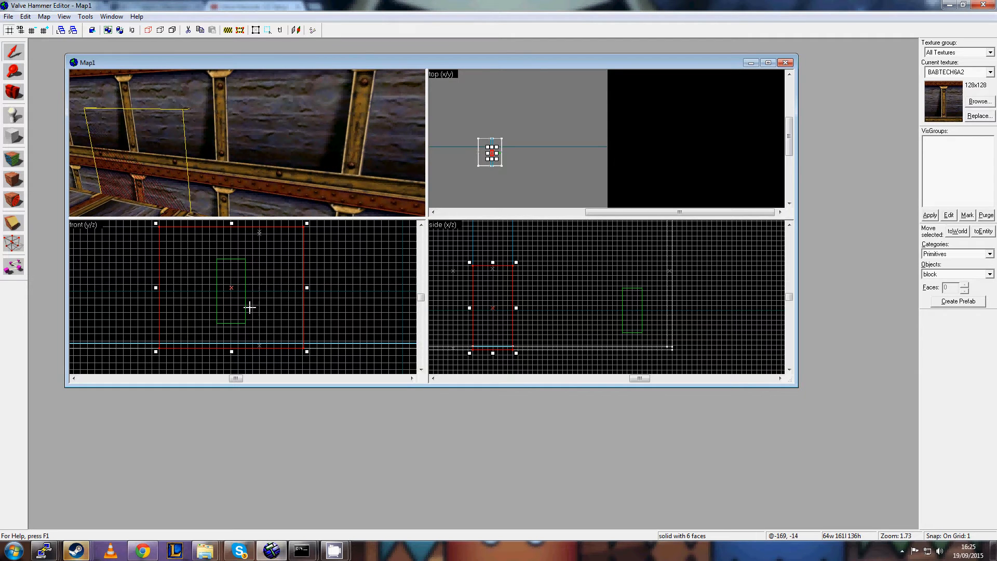
scroll(231, 350, up, 7)
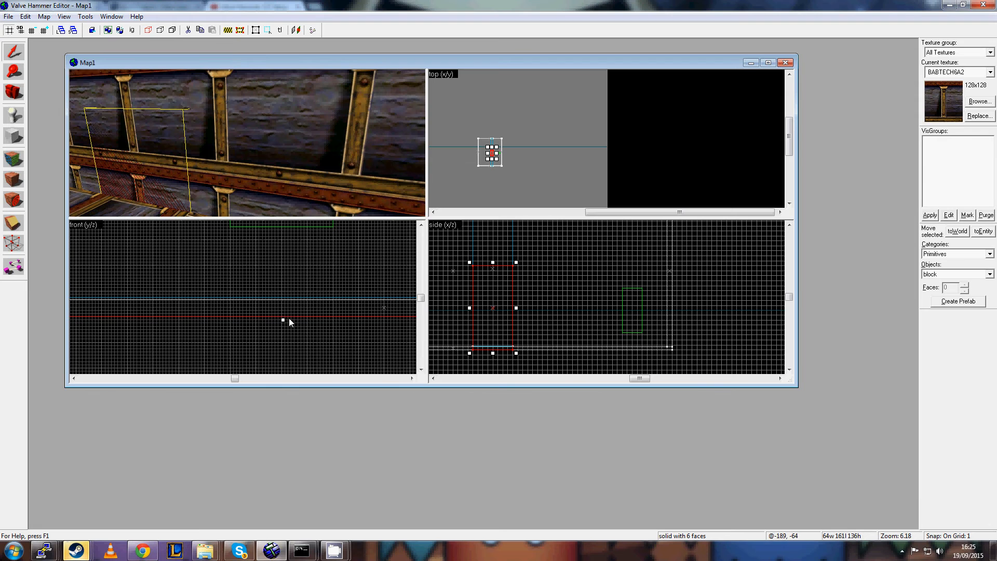
scroll(294, 302, up, 3)
scroll(291, 317, up, 3)
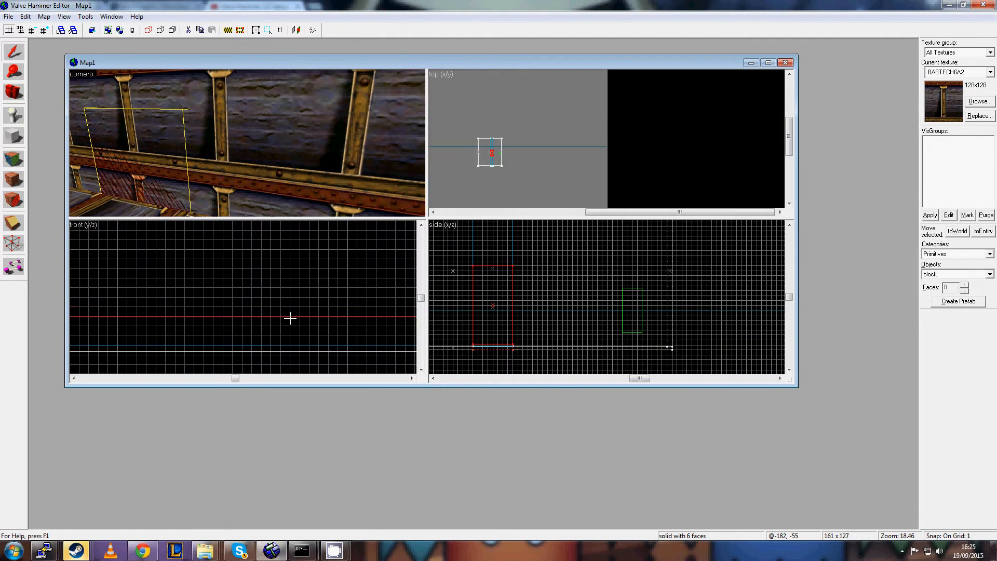
drag(286, 342, 286, 341)
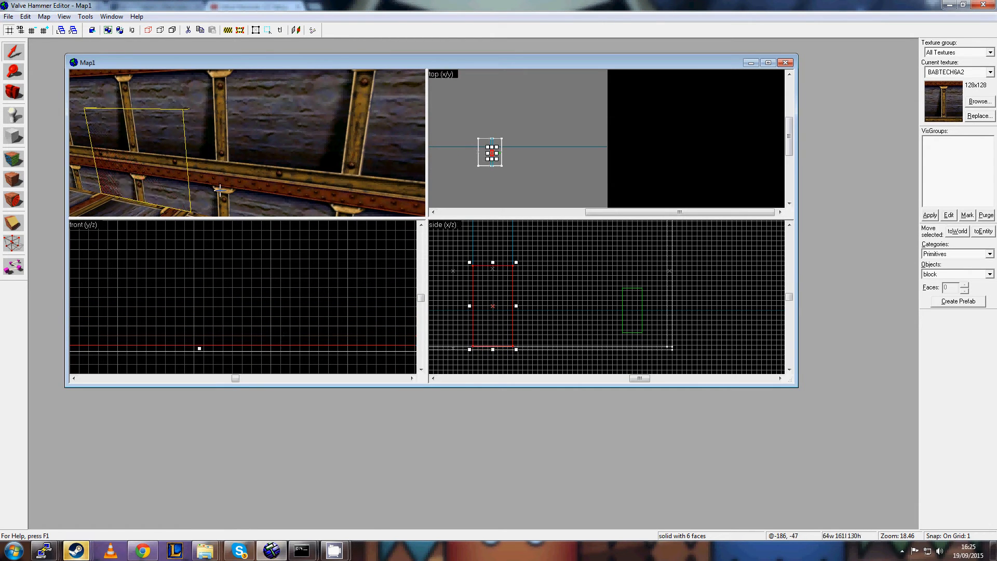
Check the inner block's base in the camera view and carve the block's shape out of the dividing wall.
key(z)
key(w)
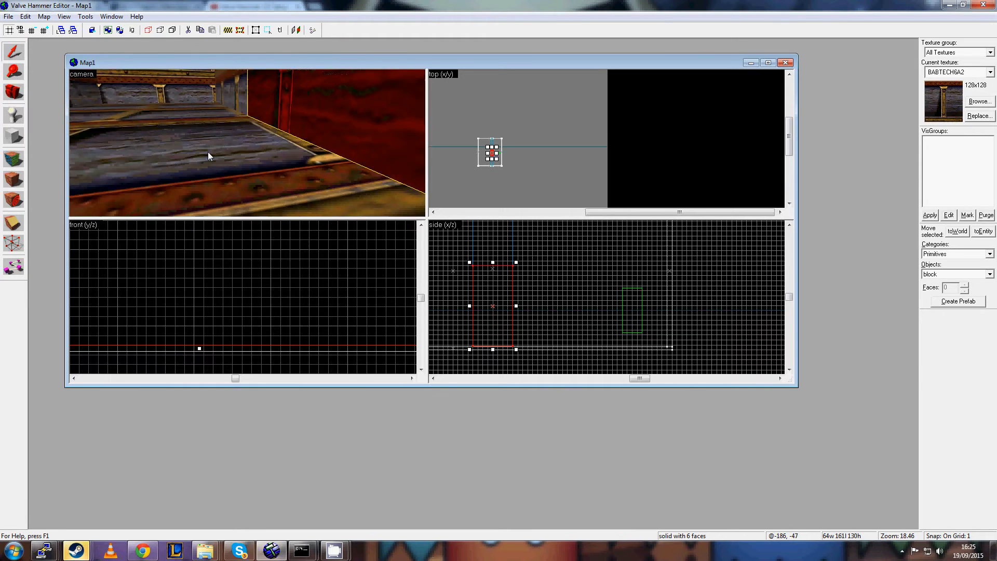
key(z)
scroll(231, 300, down, 3)
scroll(231, 300, down, 5)
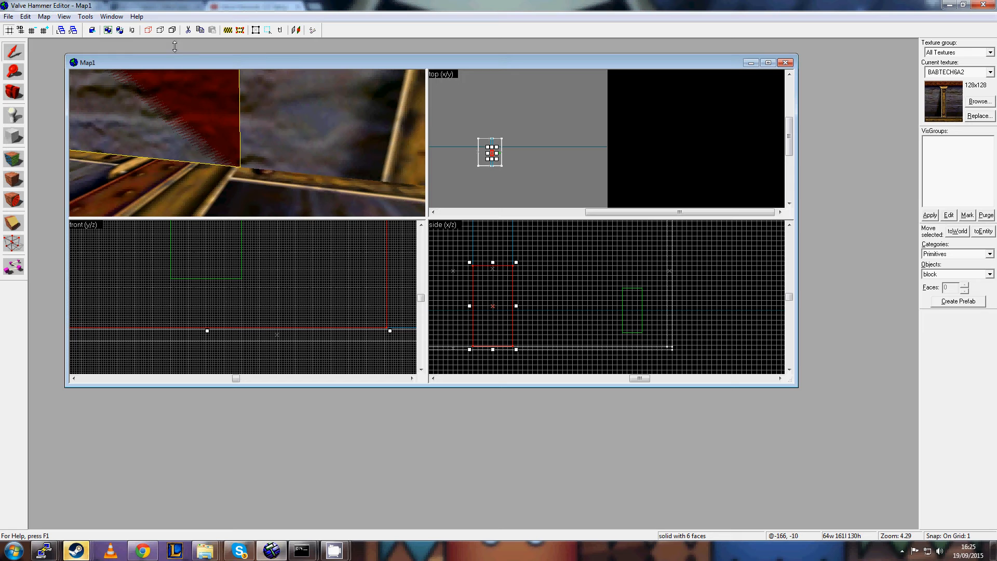
click(31, 17)
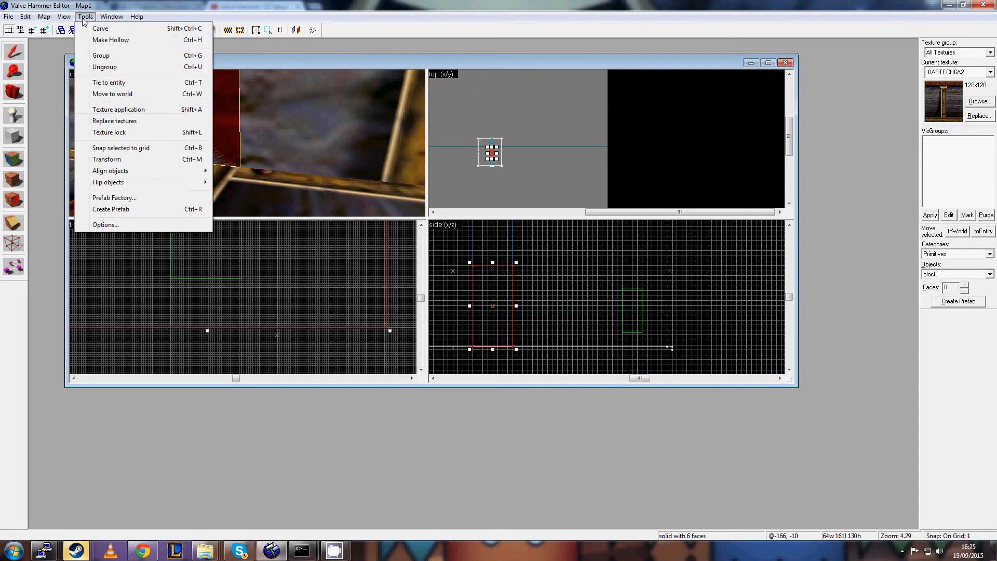
click(107, 31)
Move the block out of the carved opening to a spot outside the room, beyond the player start.
scroll(240, 262, down, 3)
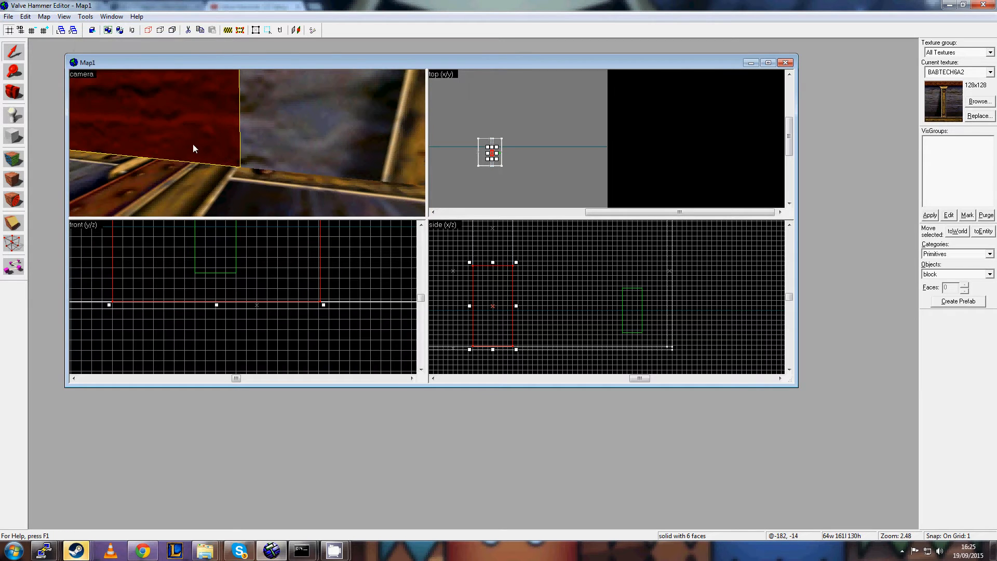
scroll(193, 145, down, 4)
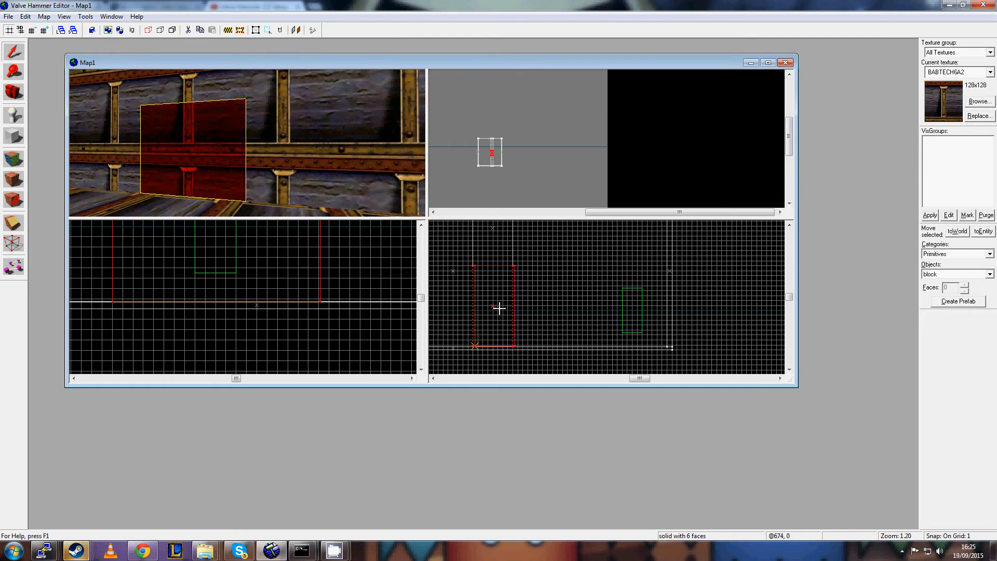
drag(499, 307, 643, 290)
scroll(553, 287, down, 6)
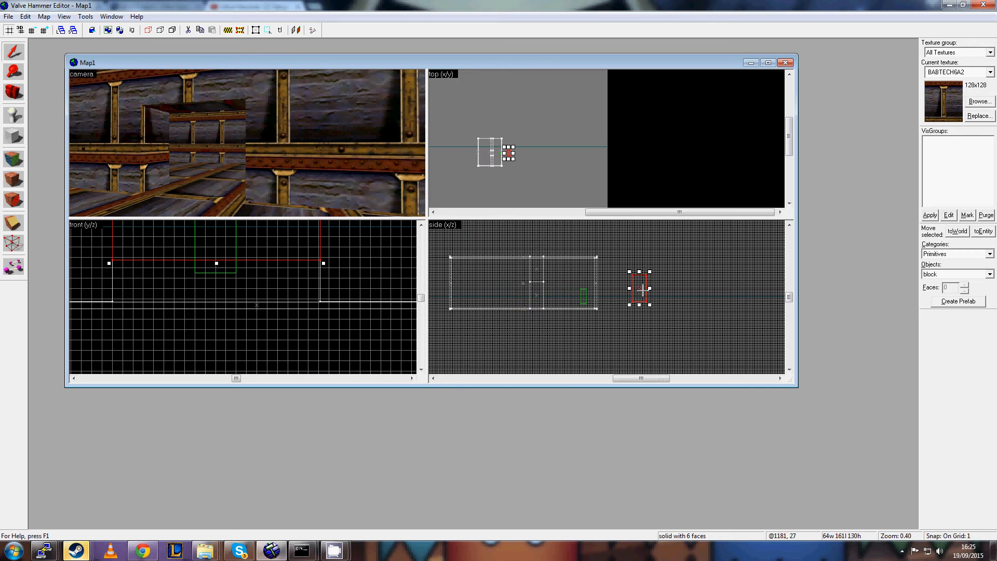
Examine the carved opening in the dividing wall from both sides of the room in the camera view.
key(w)
key(Right)
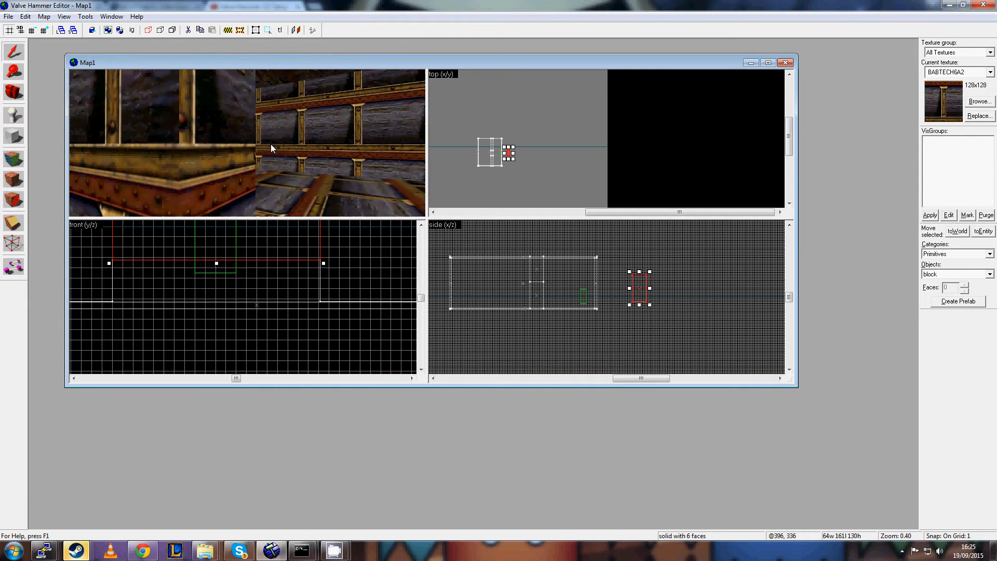
key(Right)
key(s)
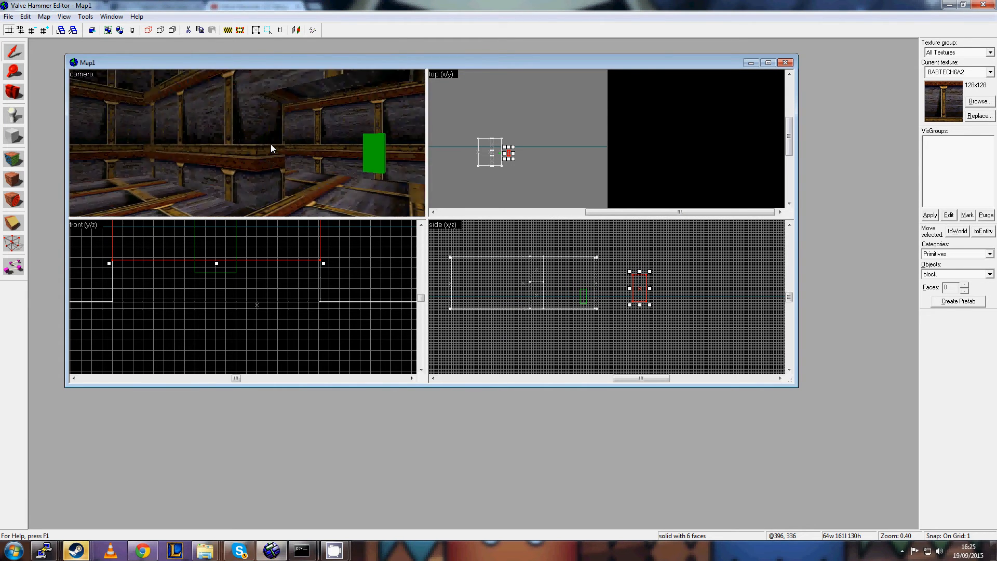
key(w)
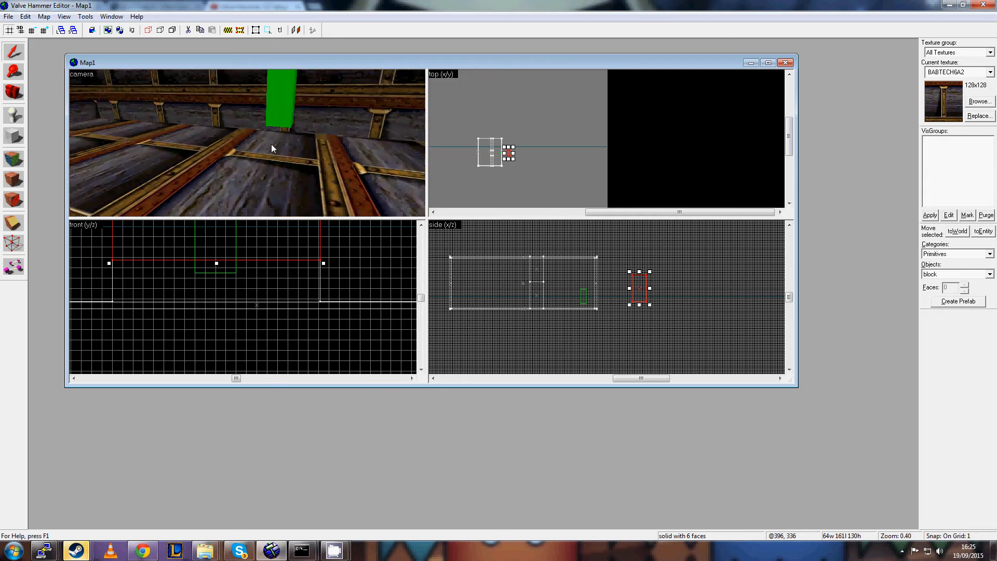
key(w)
key(Right)
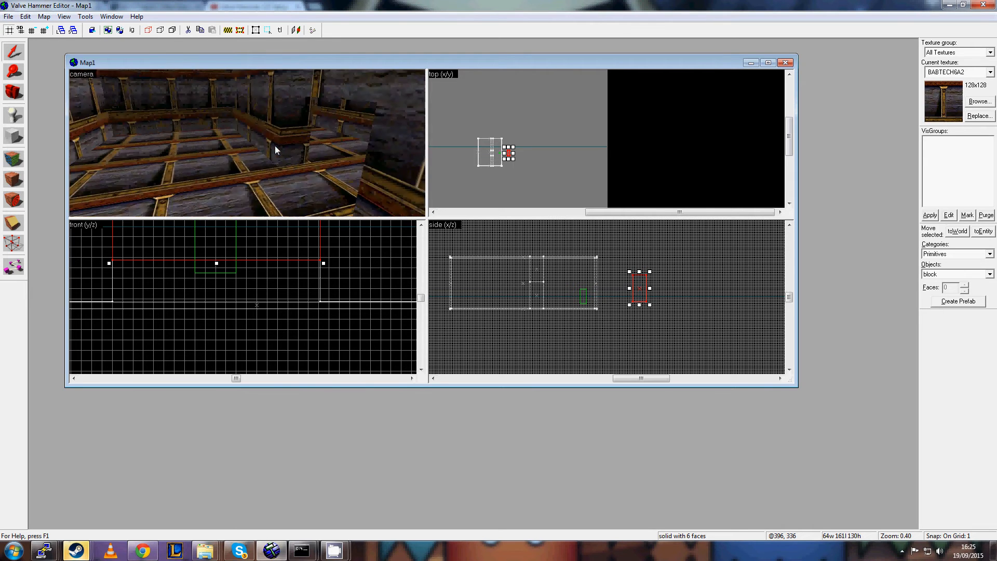
key(Right)
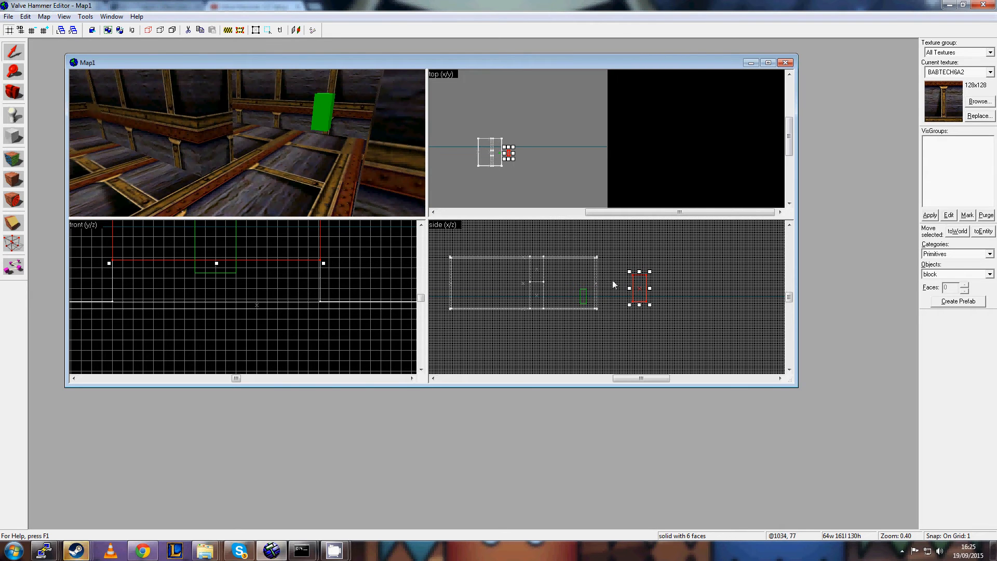
Move the block back into the carved opening in the side view, aligning its edges with the dividing wall.
scroll(613, 281, up, 4)
drag(670, 296, 550, 309)
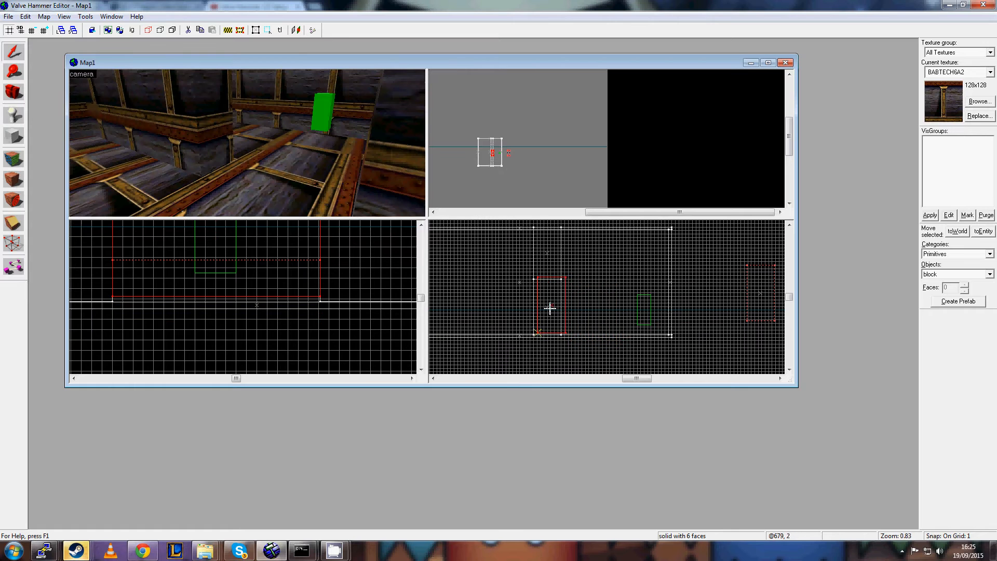
scroll(550, 306, up, 9)
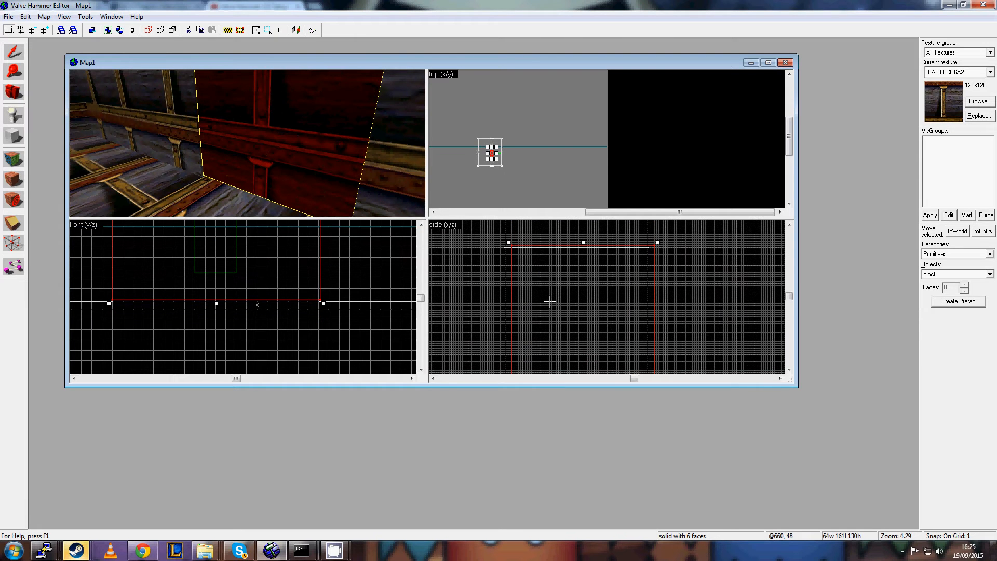
drag(556, 292, 549, 293)
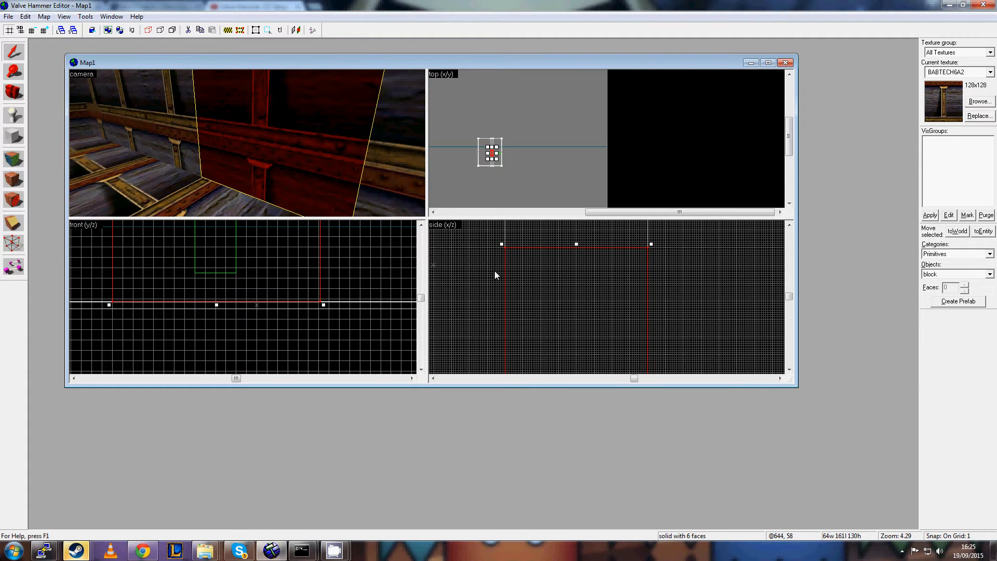
Check the block's fit within the carved opening in the top and front views.
scroll(512, 133, up, 12)
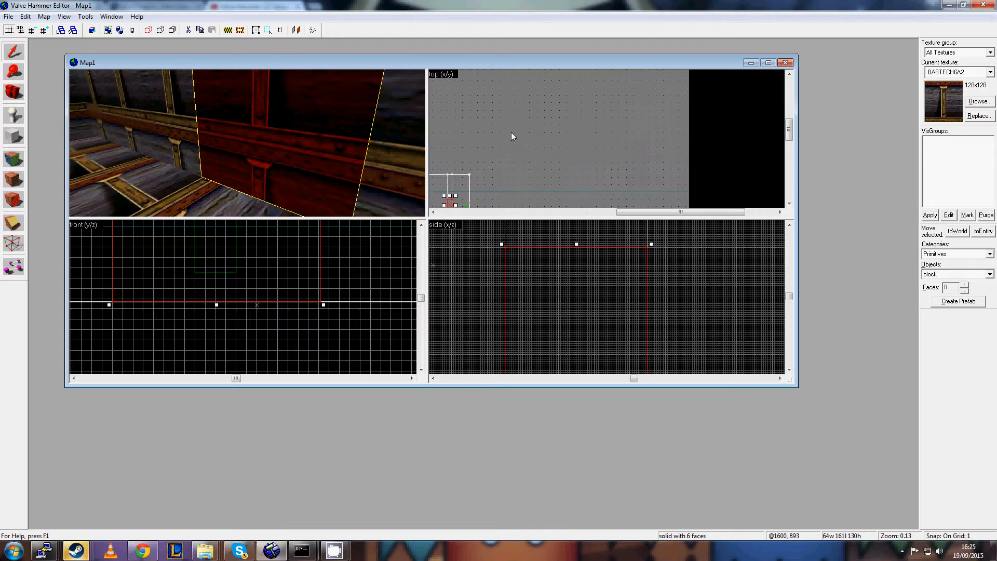
key(Left)
key(Down)
key(Left)
key(Down)
key(Down)
key(Down)
scroll(583, 148, up, 10)
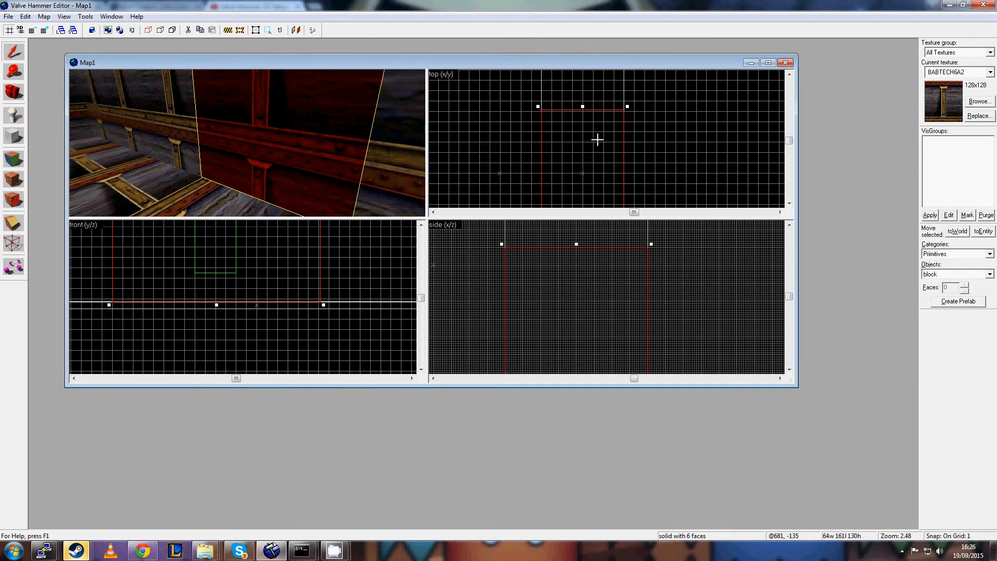
scroll(603, 147, down, 2)
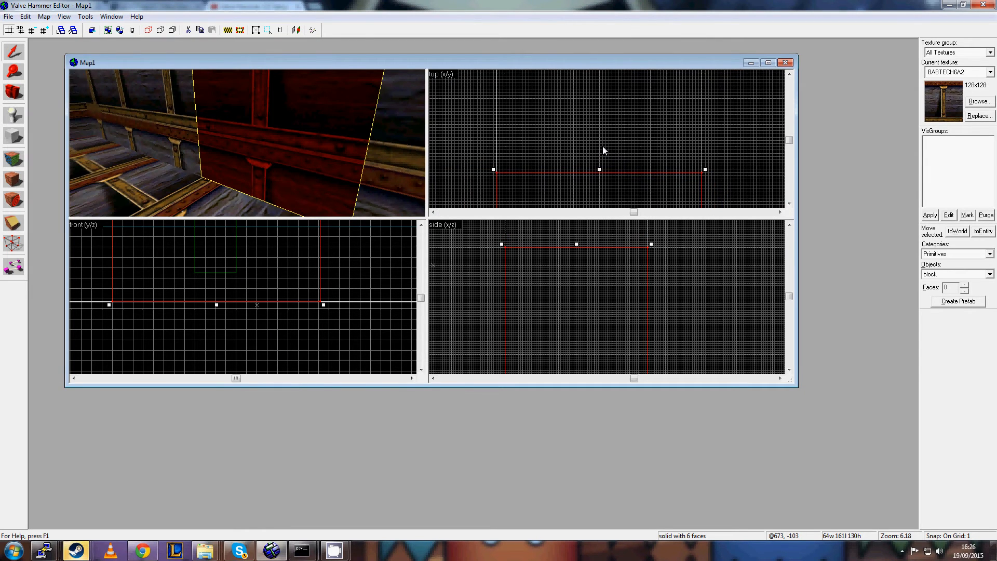
scroll(228, 166, down, 3)
scroll(298, 260, down, 3)
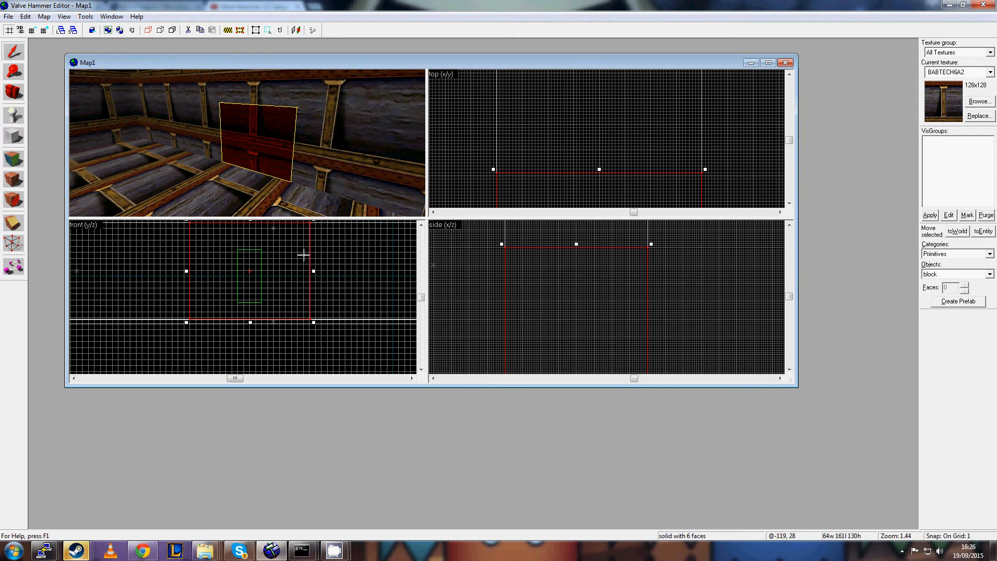
scroll(295, 260, down, 2)
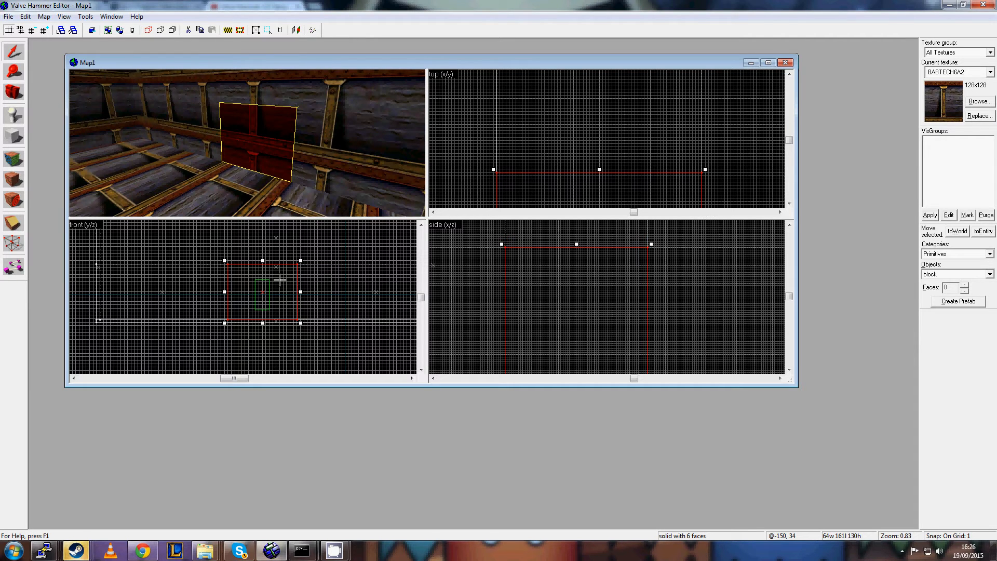
Tie the block to an entity with the class func_door, look over its attributes and close the properties.
key(ctrl+t)
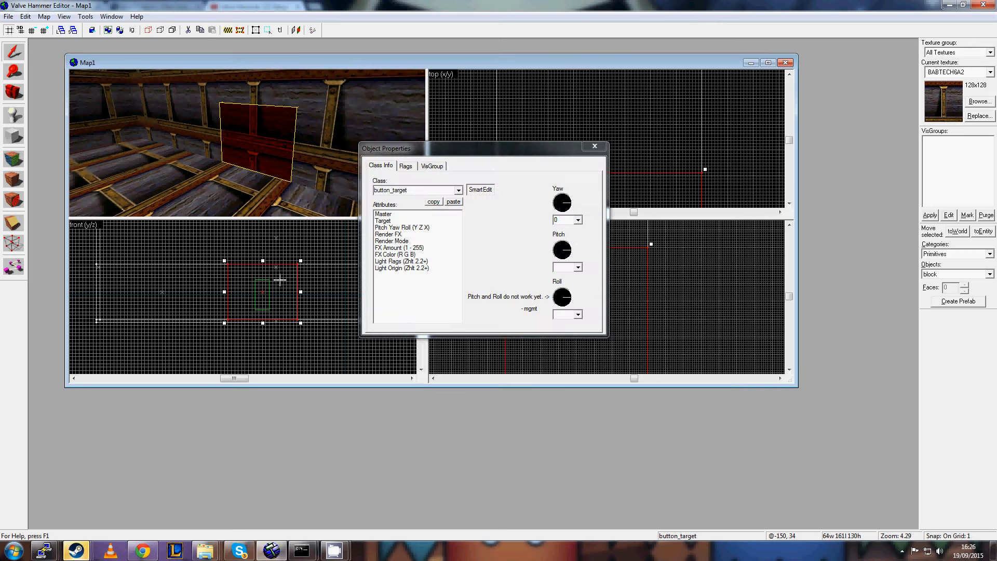
click(458, 190)
text(func_door)
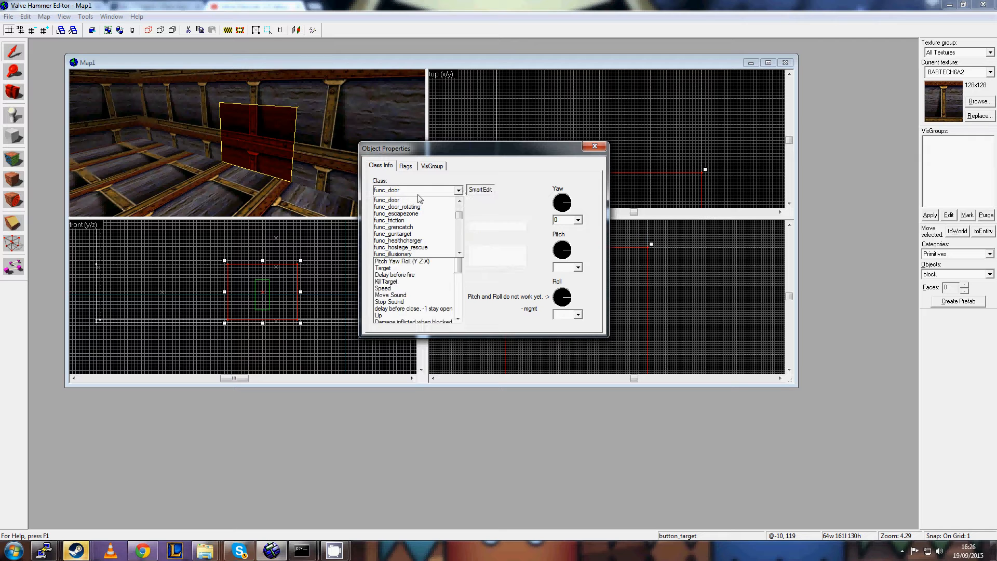
click(419, 200)
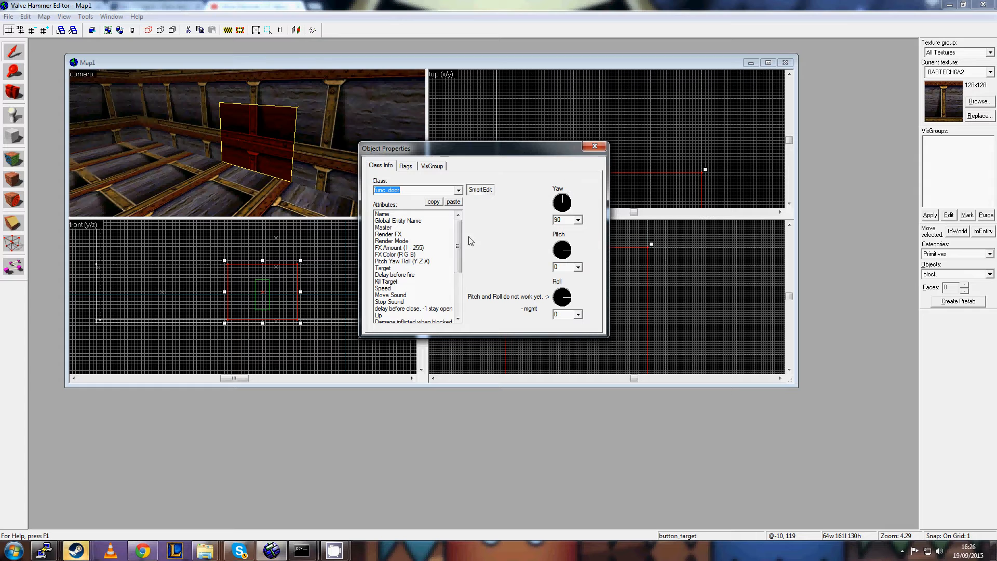
drag(458, 261, 459, 229)
click(389, 255)
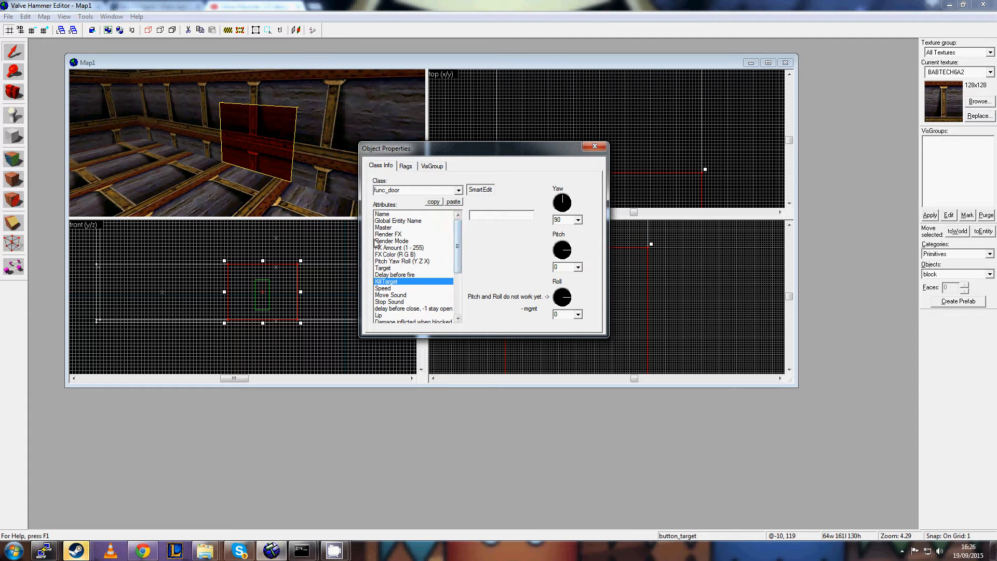
click(595, 147)
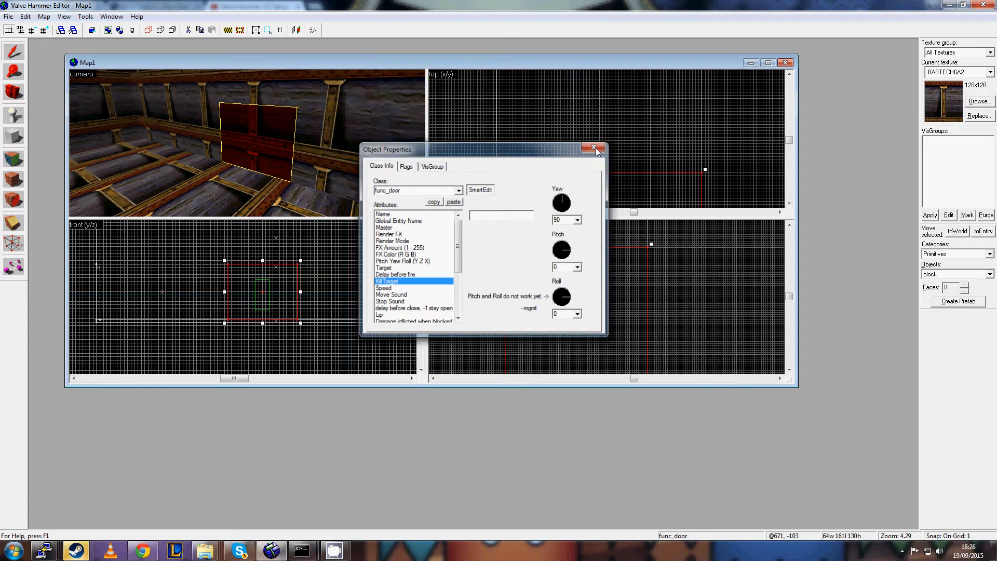
Deselect the door block and select the group of carved dividing wall pieces in the side view.
scroll(582, 146, down, 10)
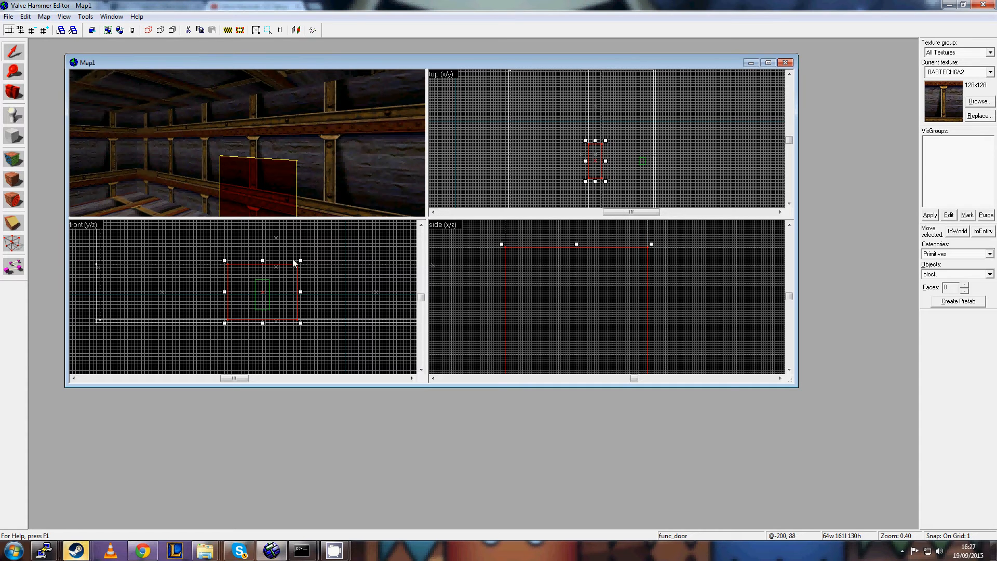
click(329, 283)
scroll(559, 302, up, 7)
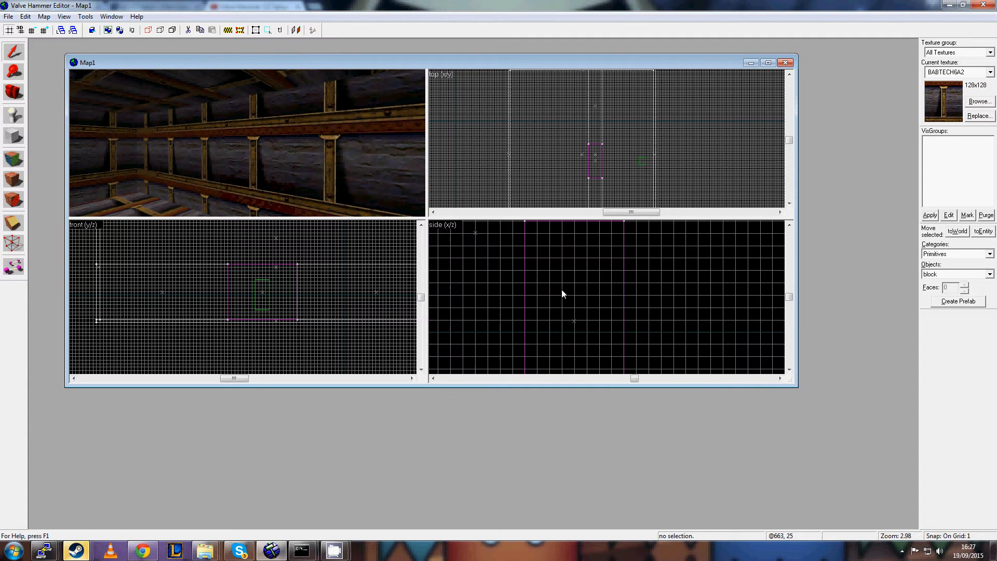
click(575, 325)
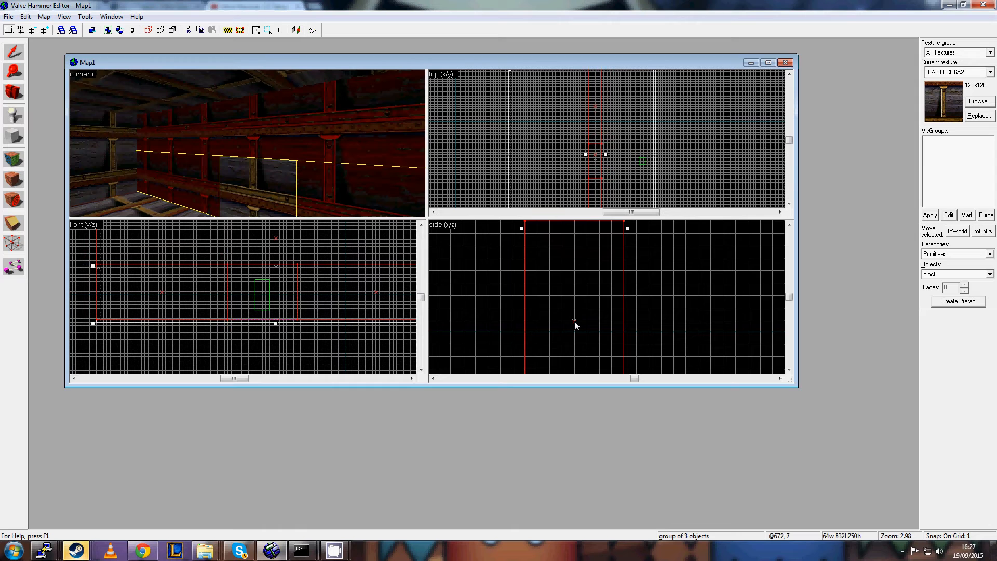
Select the func_door block in the 3D view and examine how it sits in the dividing wall's opening.
click(263, 186)
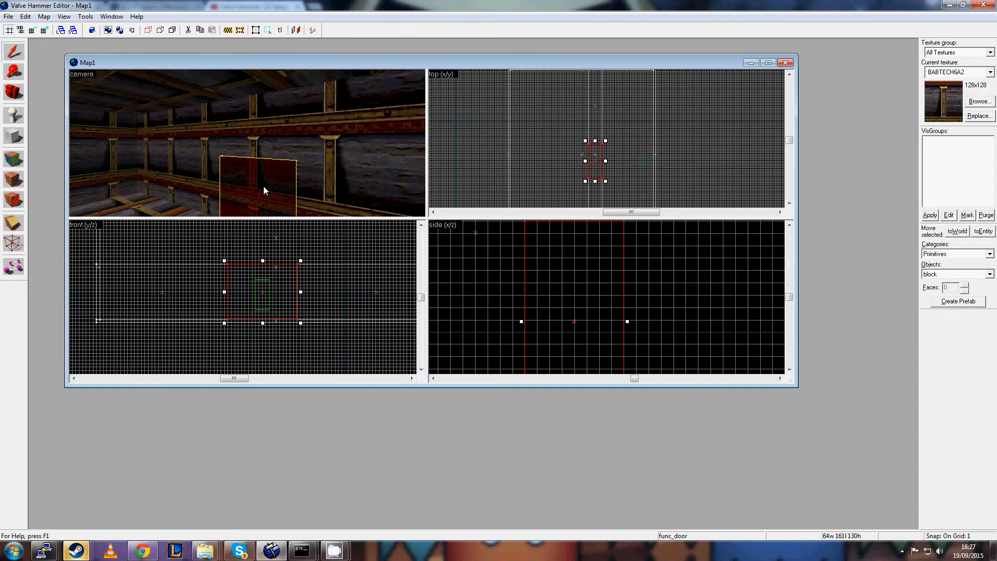
click(341, 238)
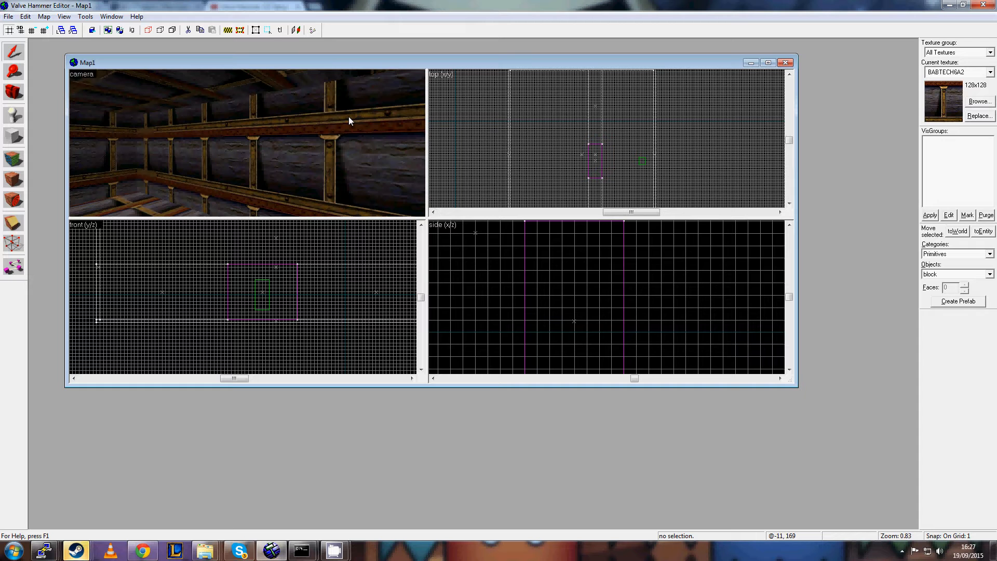
key(z)
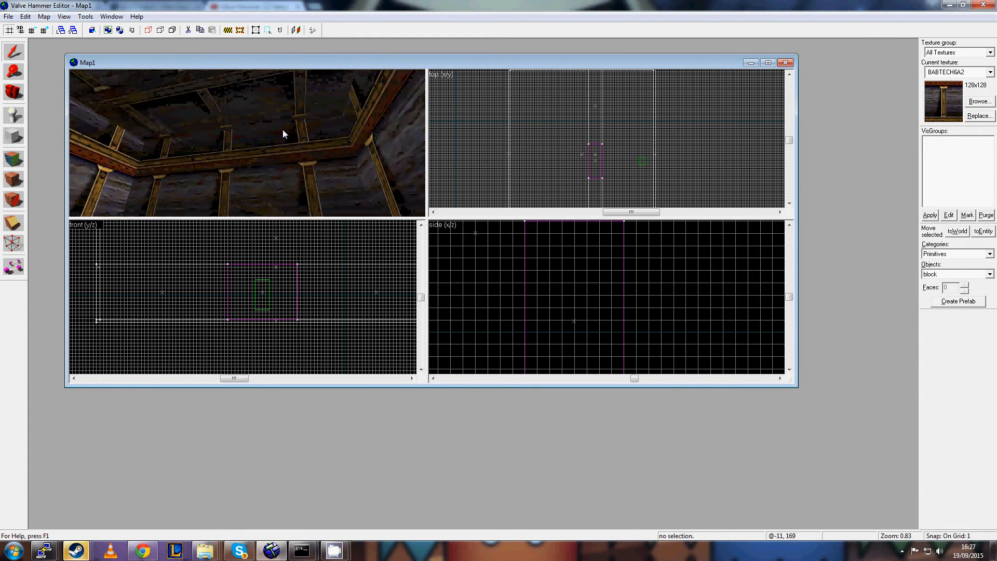
click(307, 162)
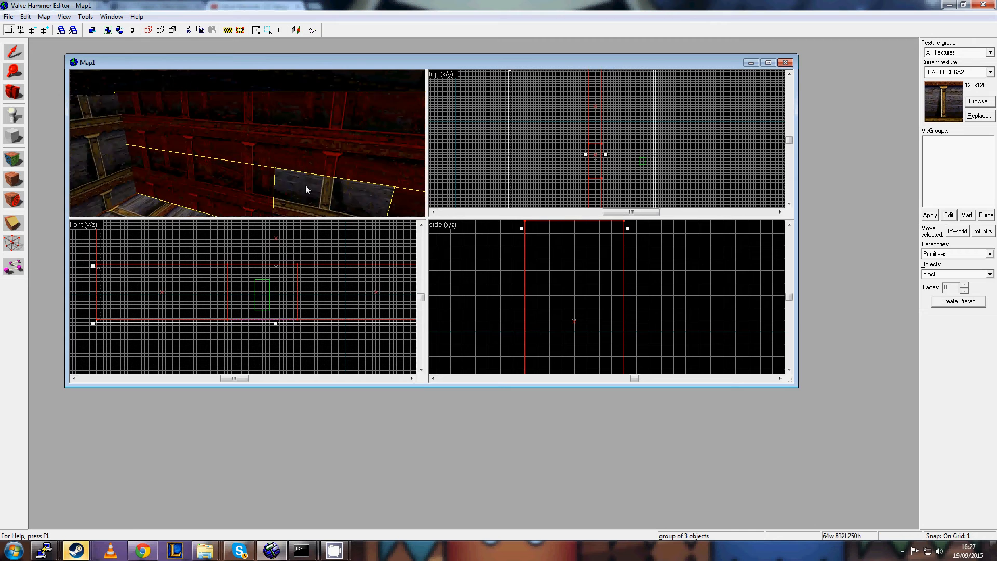
click(312, 151)
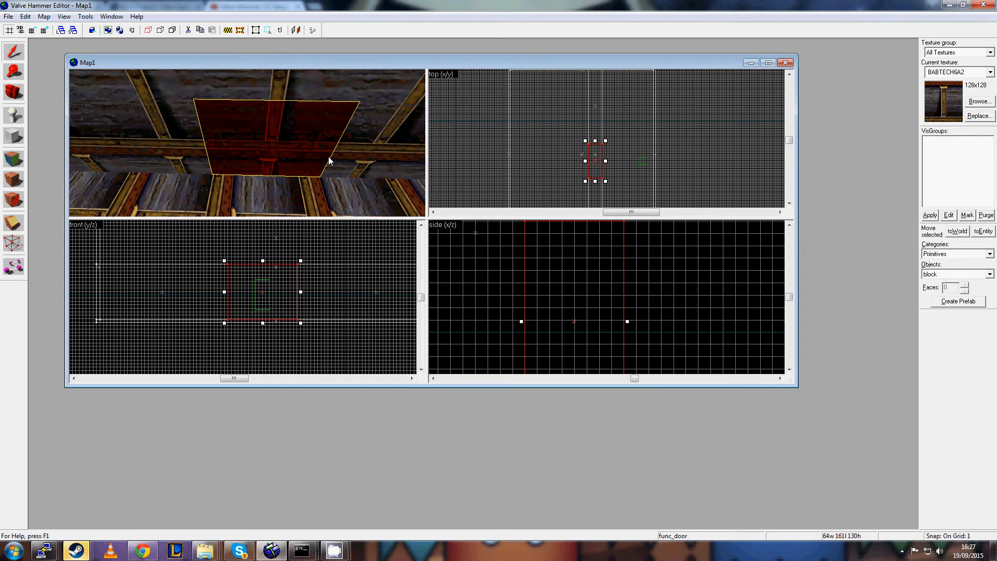
scroll(373, 148, down, 3)
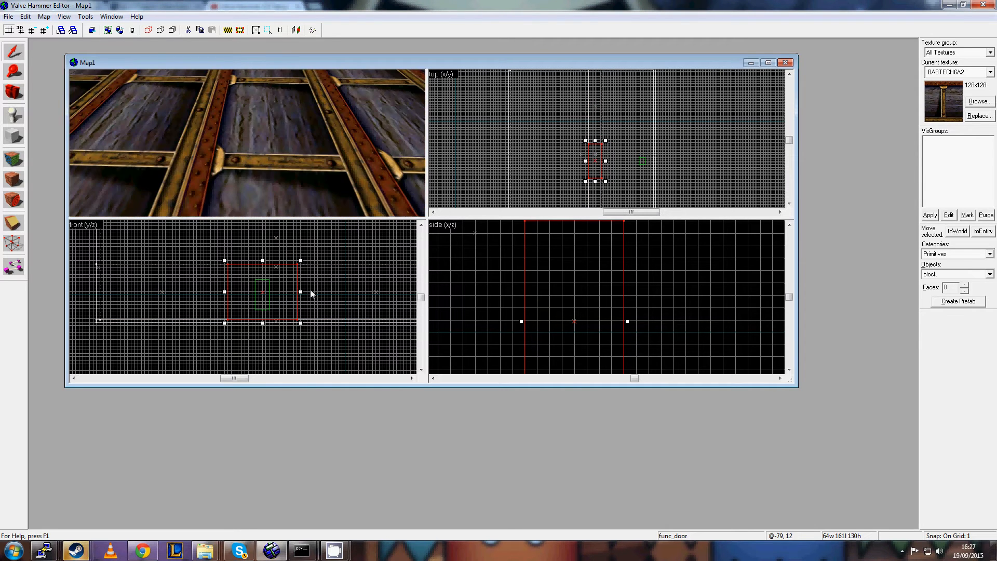
scroll(280, 115, down, 3)
scroll(280, 151, up, 7)
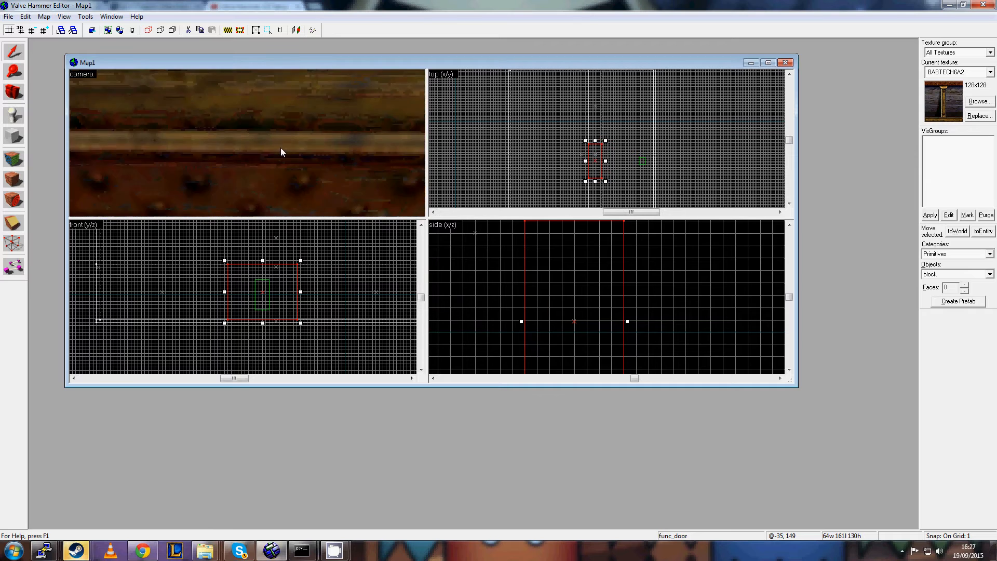
scroll(281, 148, down, 6)
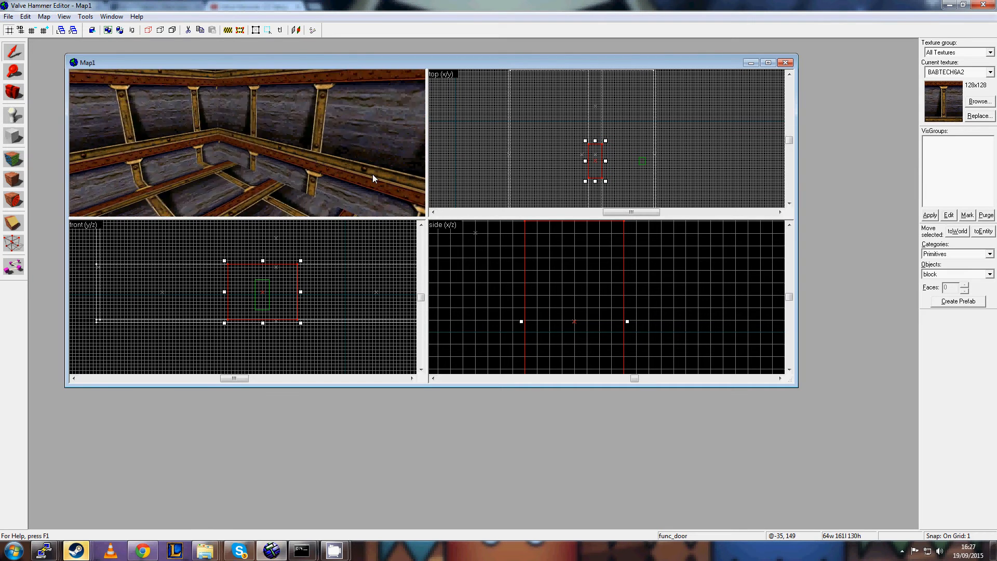
scroll(617, 281, down, 2)
scroll(617, 281, down, 4)
scroll(241, 141, up, 6)
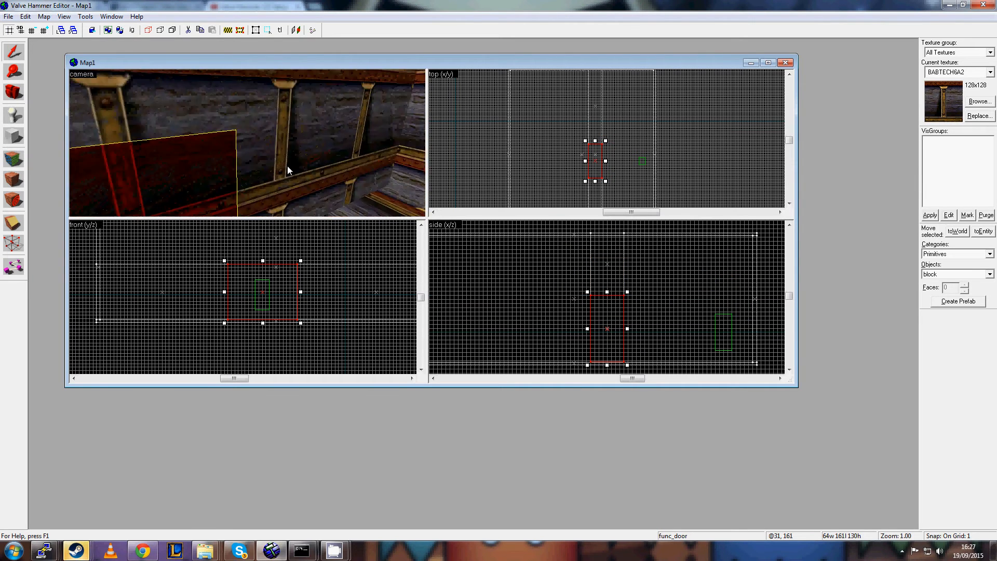
Try shifting the func_door block slightly upward in the side view.
drag(609, 263, 608, 299)
scroll(609, 326, up, 7)
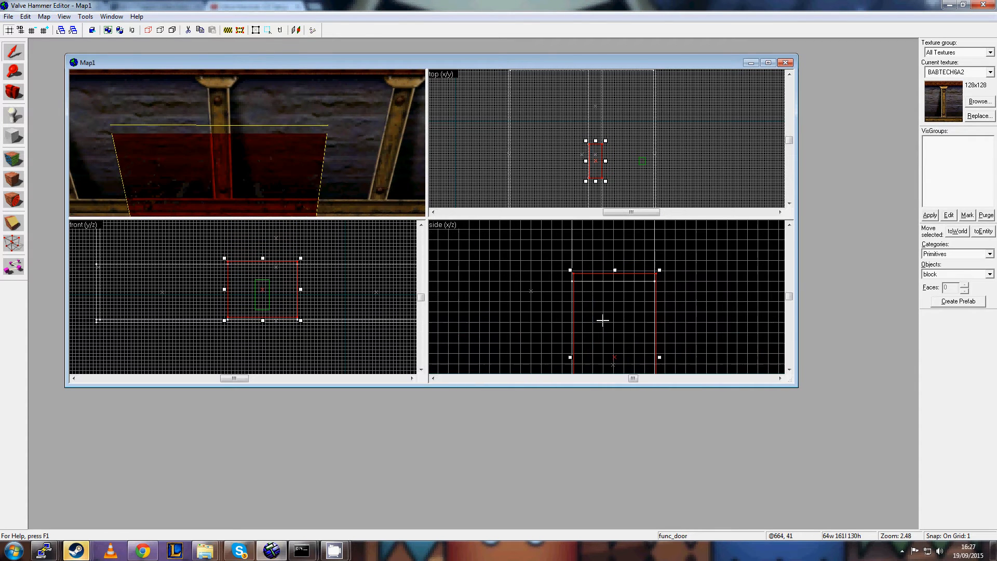
click(506, 277)
scroll(340, 147, down, 8)
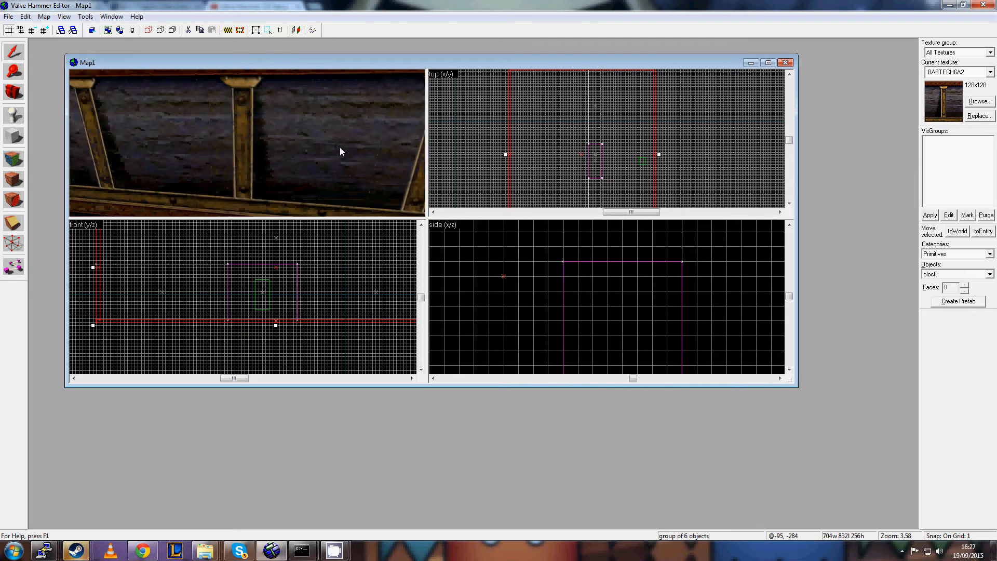
Examine the func_door, the player start and the dividing wall from several angles in the 3D view, selecting pieces to identify them.
key(Right)
click(322, 146)
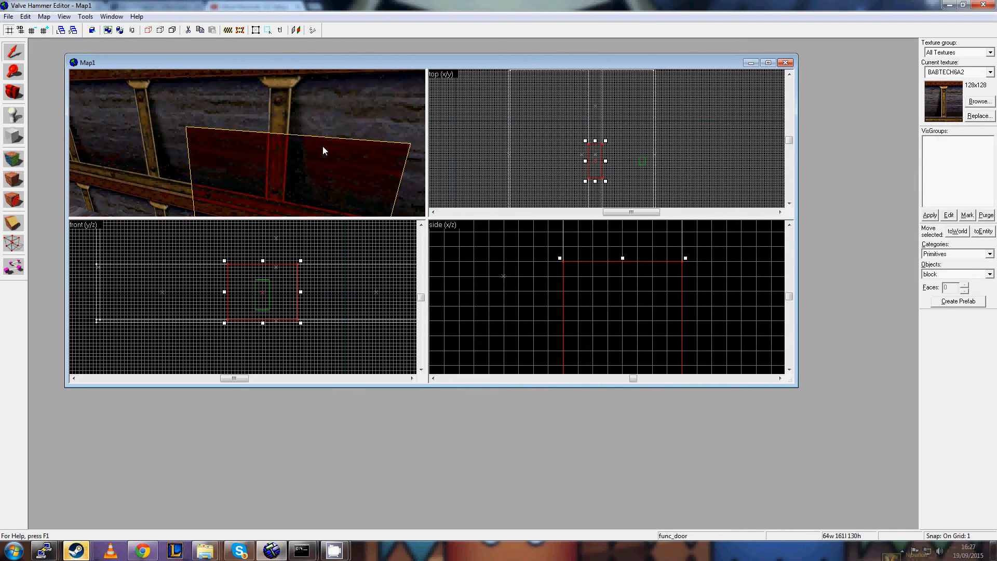
key(Right)
key(Down)
key(Right)
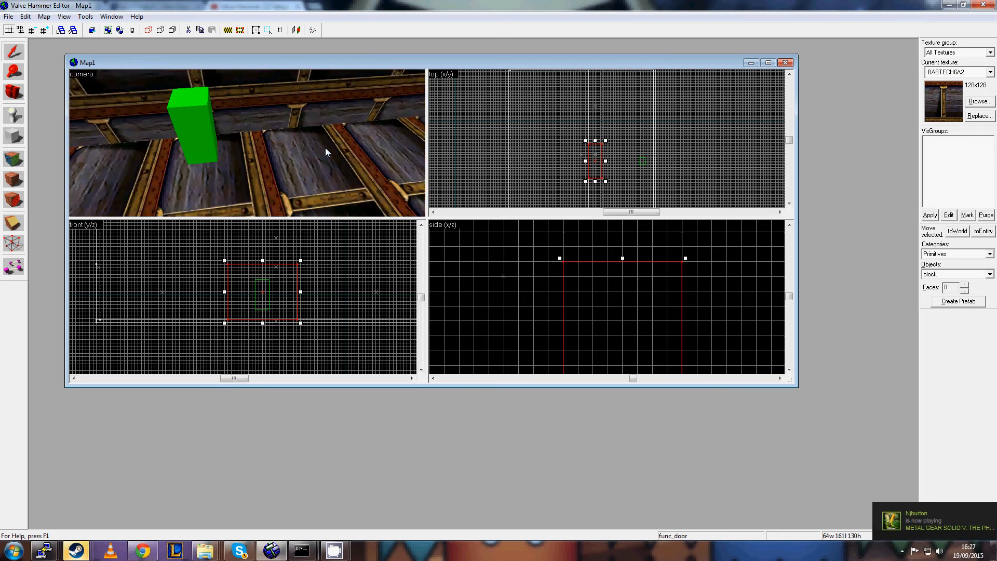
key(Right)
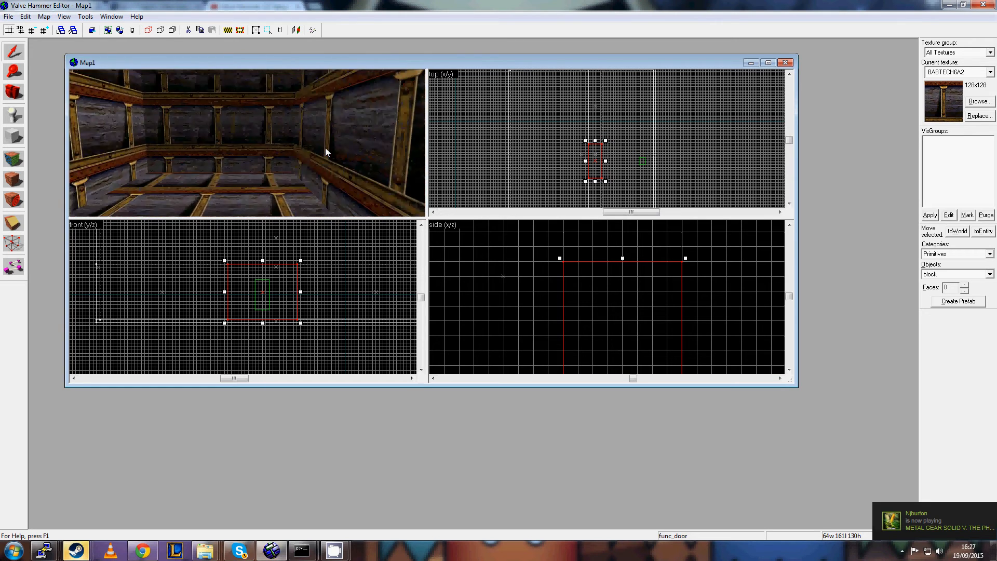
key(Left)
key(Left)
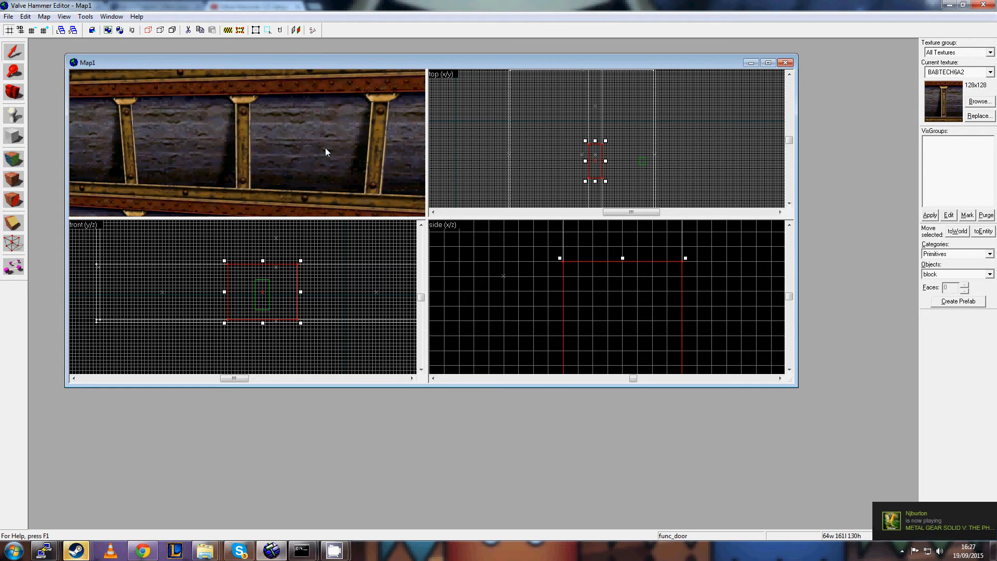
click(326, 149)
key(Right)
key(Left)
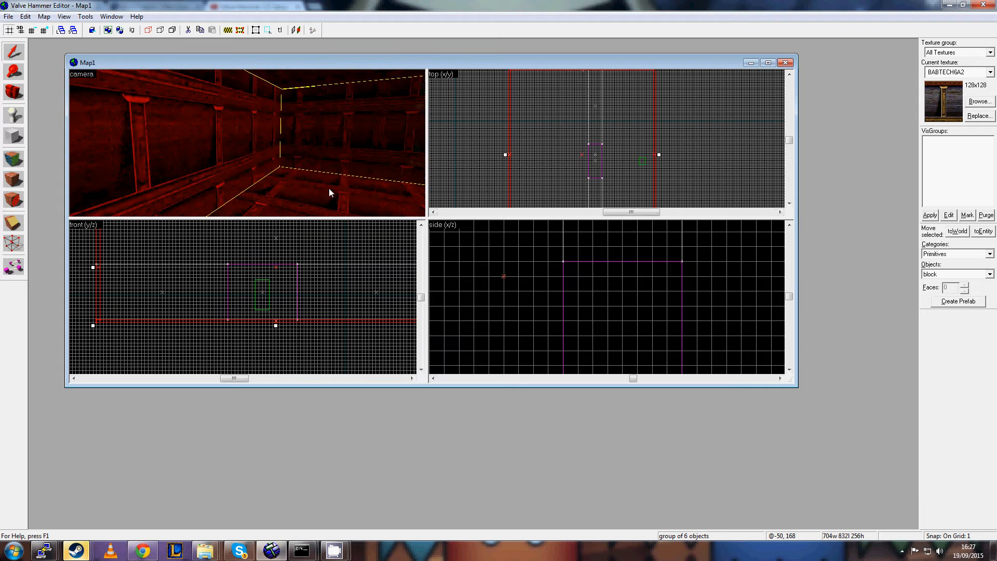
key(Right)
key(Left)
key(Right)
click(341, 169)
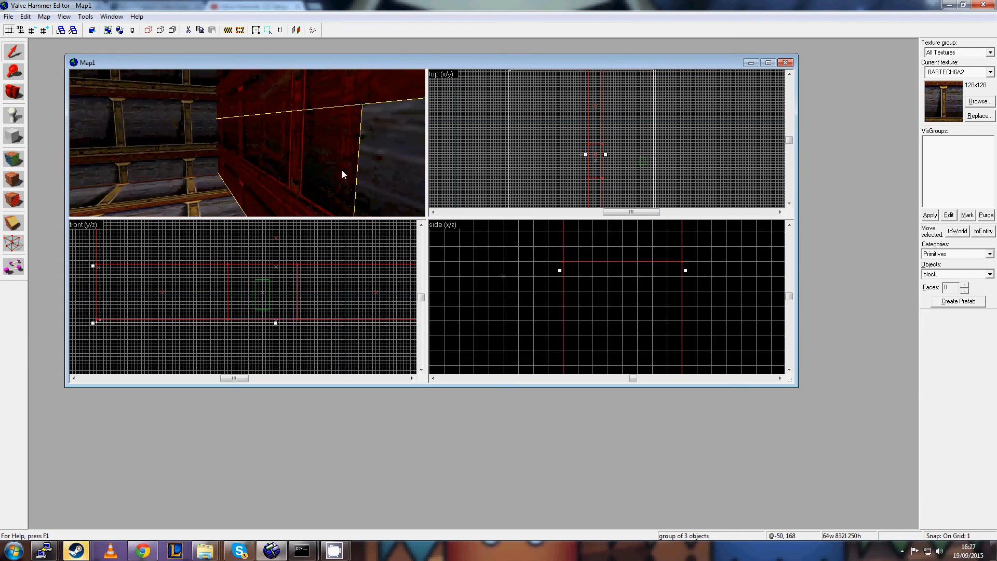
key(Left)
key(Left)
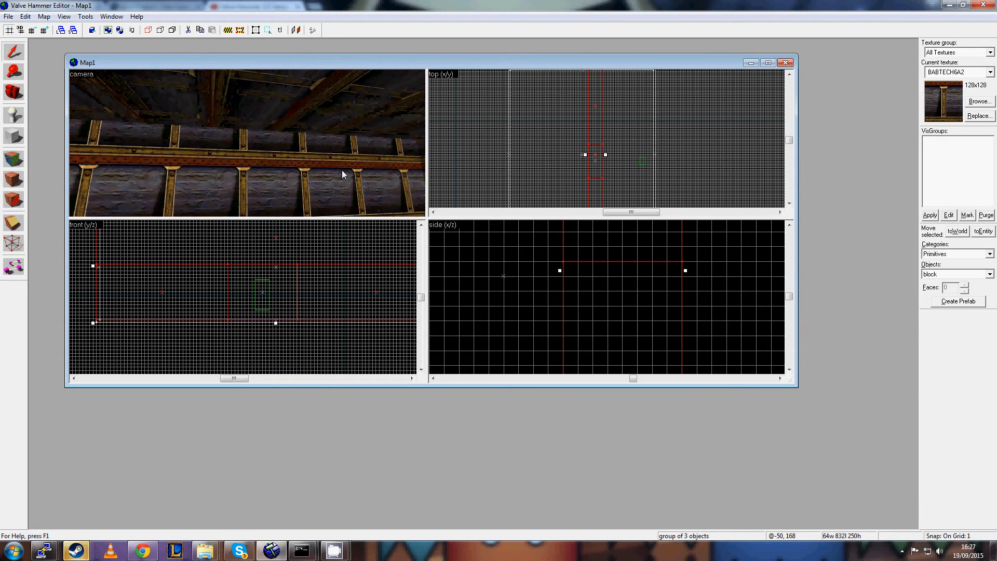
key(Right)
Stretch the room's six-piece wall group in the side view to about 1207 units wide, extending the side opposite the player start, and deselect it.
click(281, 171)
key(Right)
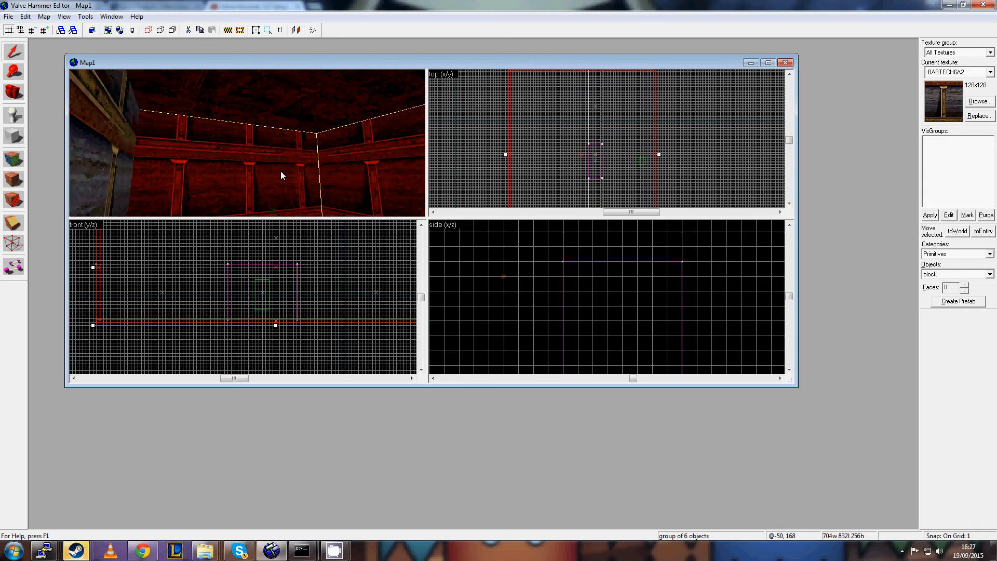
scroll(304, 284, down, 2)
scroll(304, 284, down, 1)
scroll(555, 190, down, 4)
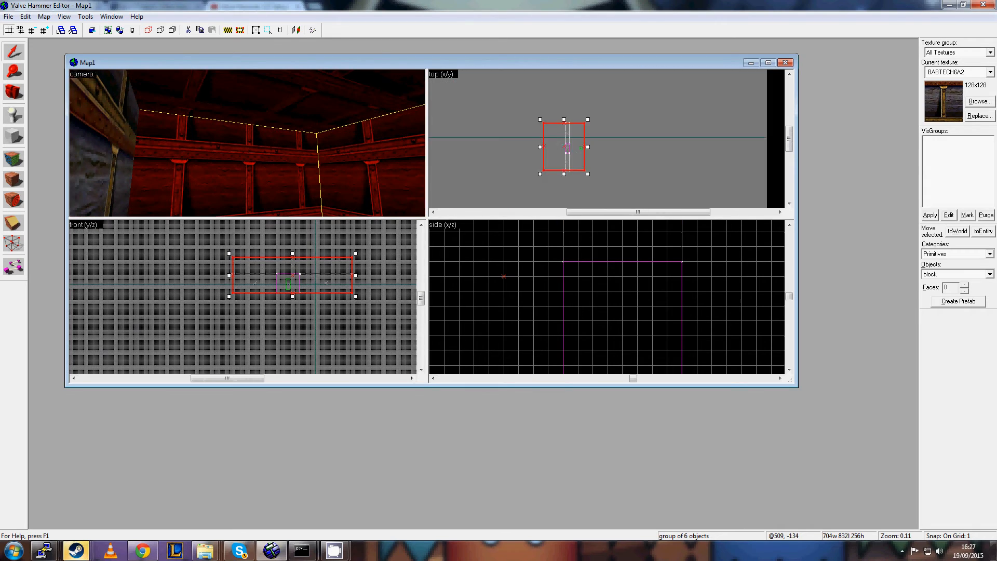
scroll(565, 284, down, 3)
drag(494, 280, 630, 274)
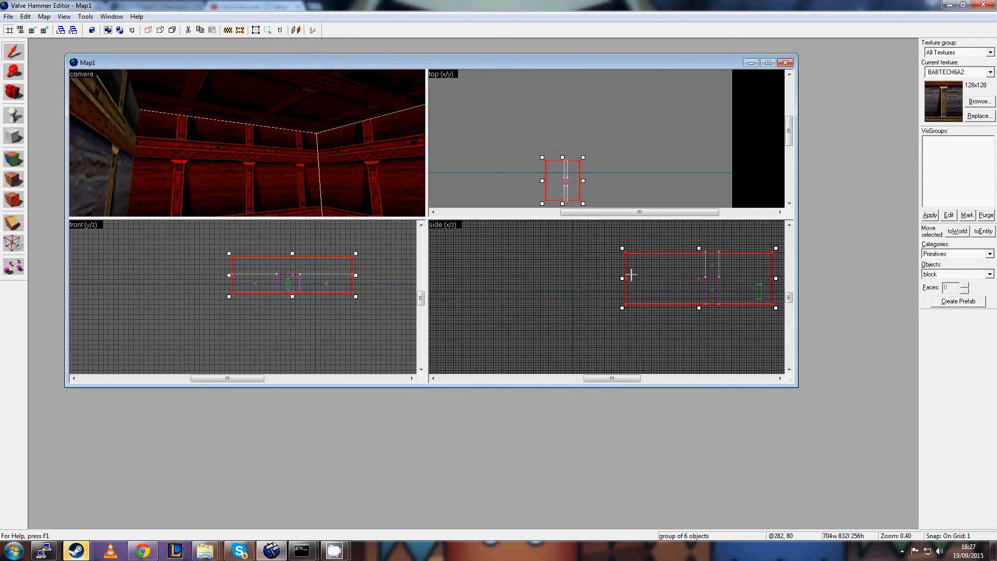
key(Right)
key(Left)
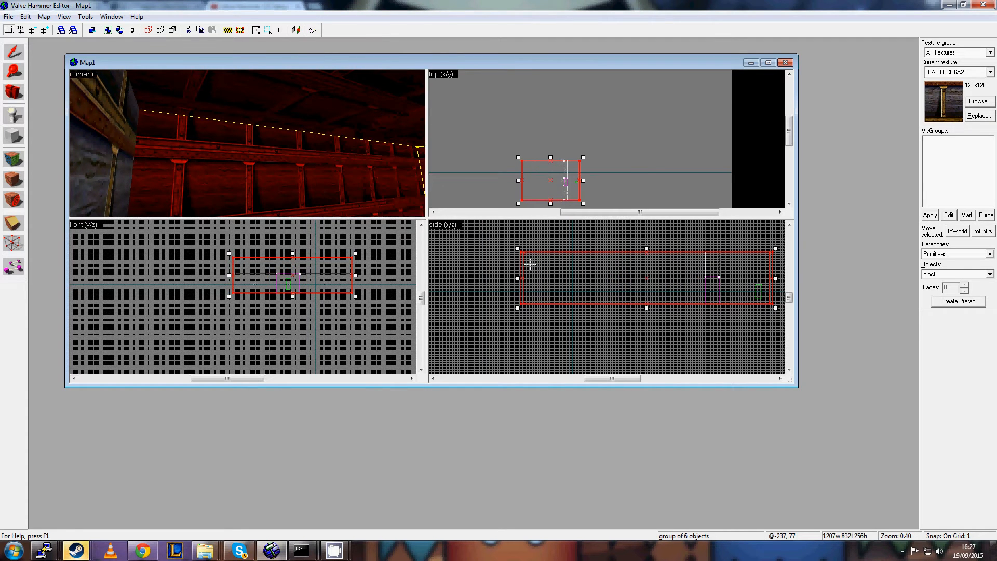
click(462, 239)
key(z)
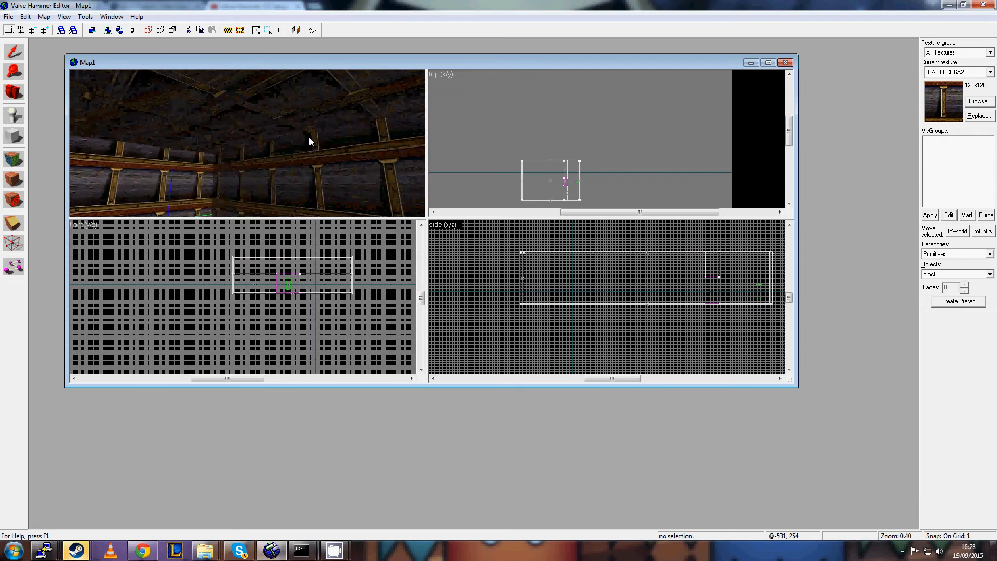
key(z)
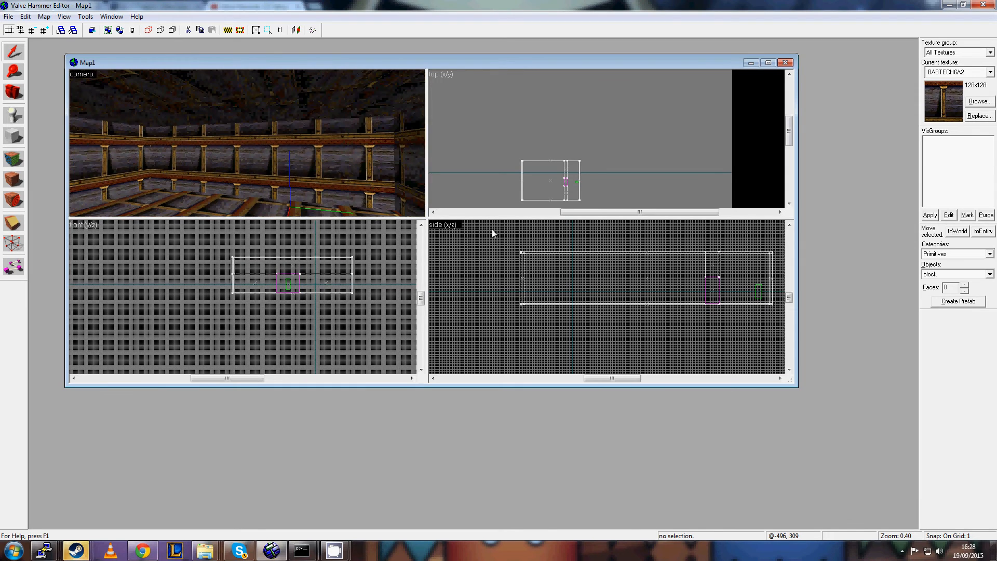
Draw a block outline about 880 units wide and 135 deep in the top view, spanning from the far end wall to the dividing wall.
scroll(575, 156, up, 3)
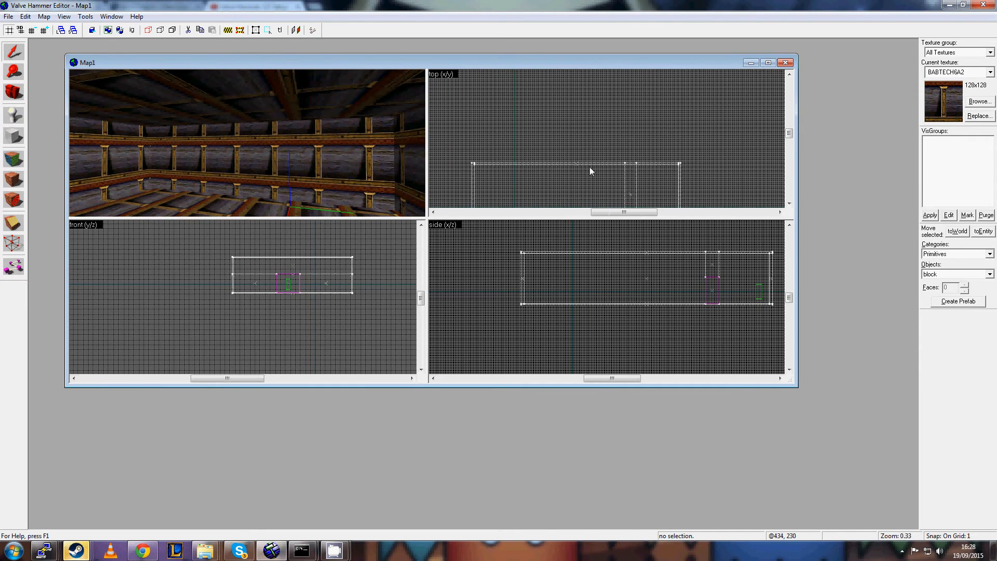
key(Left)
scroll(302, 253, up, 4)
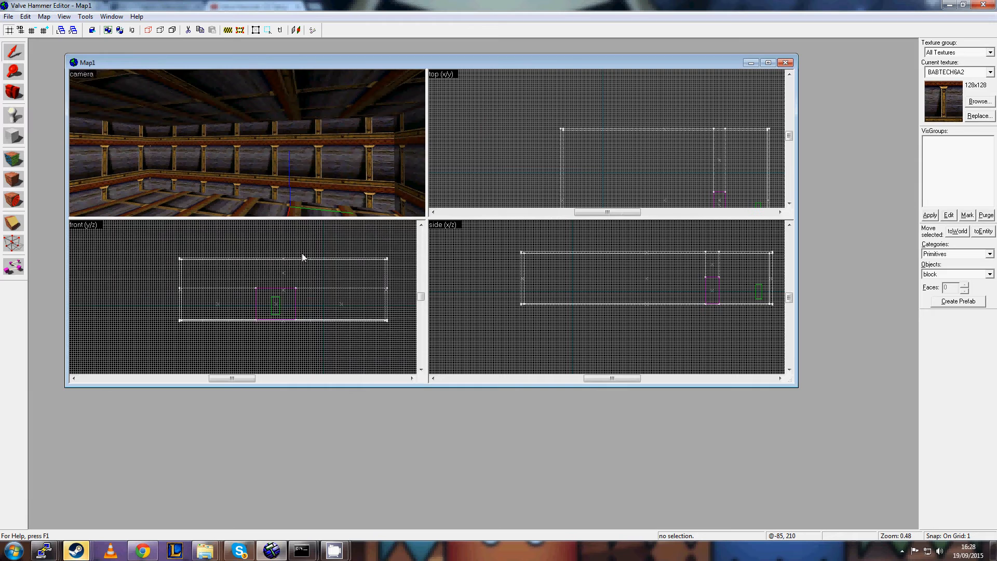
scroll(522, 158, up, 3)
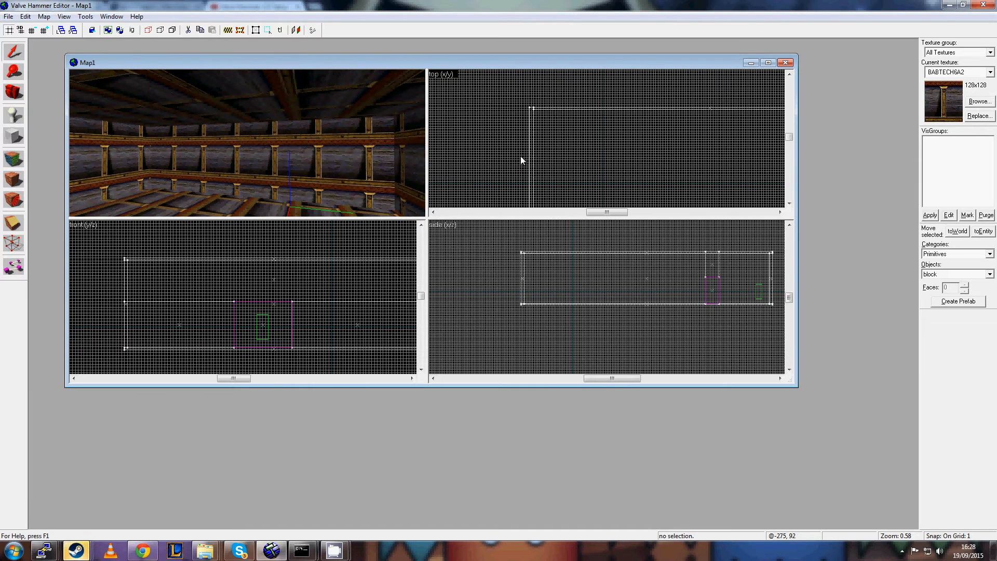
key(Right)
key(Left)
scroll(511, 156, down, 1)
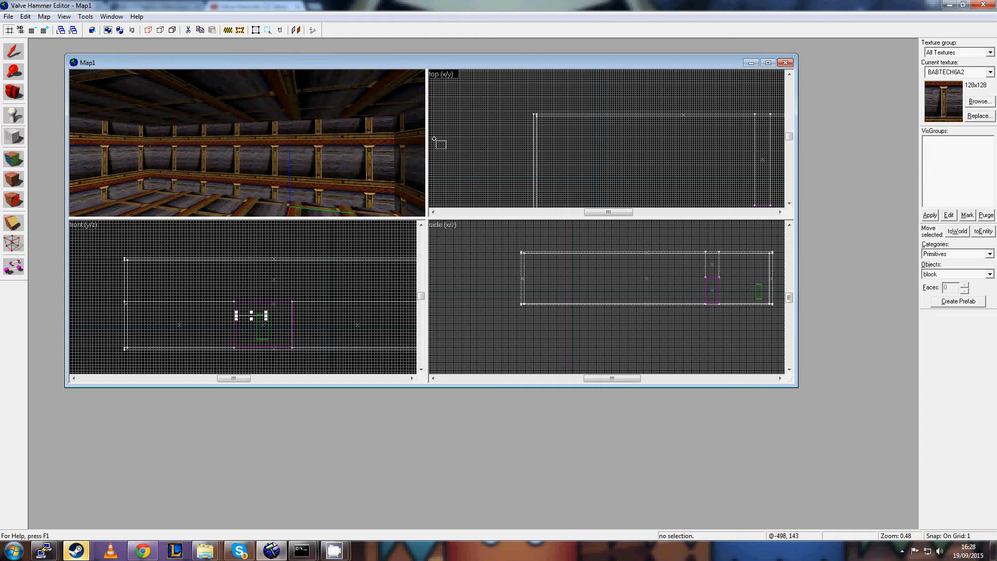
key(Right)
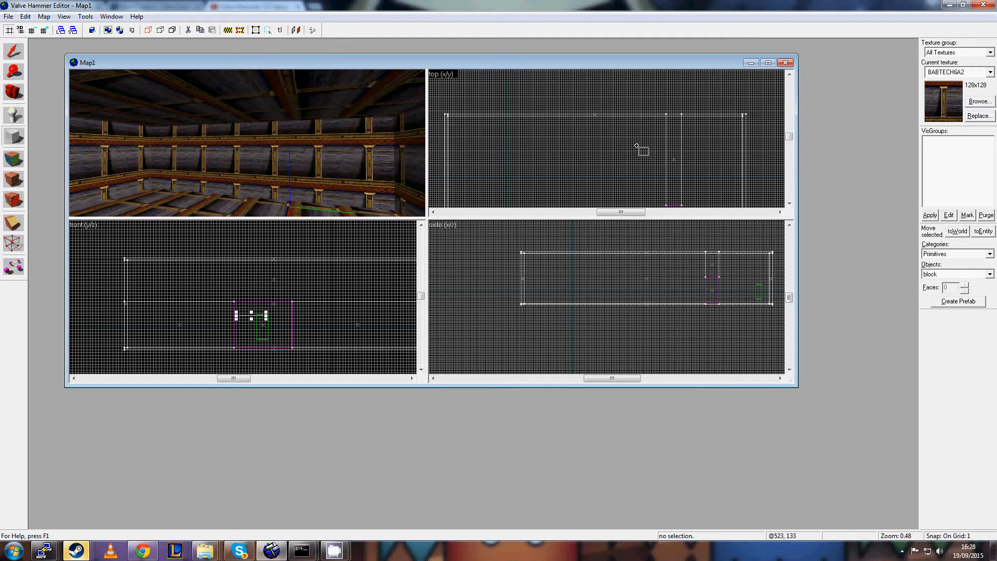
key(Down)
scroll(637, 144, down, 2)
scroll(540, 141, up, 3)
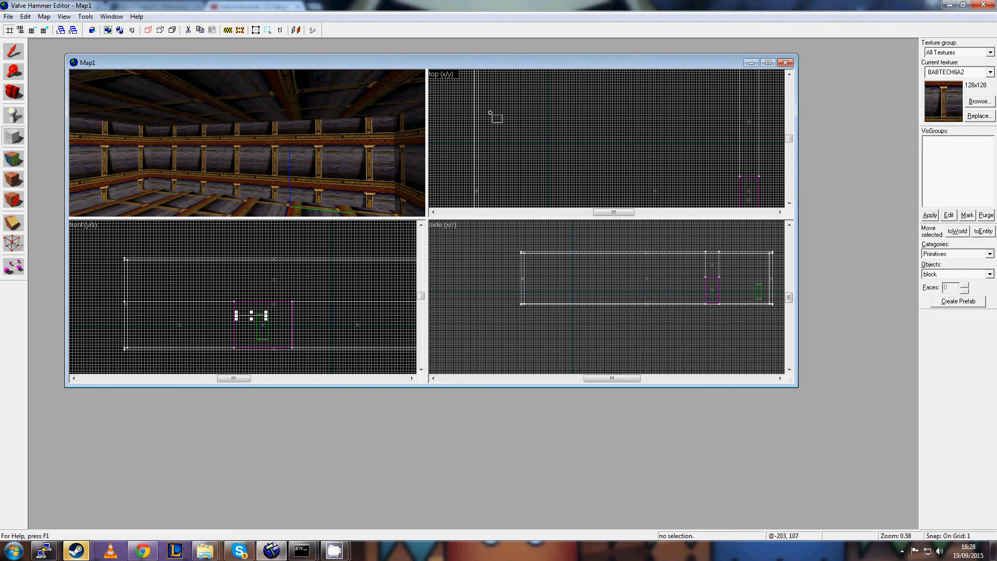
key(Up)
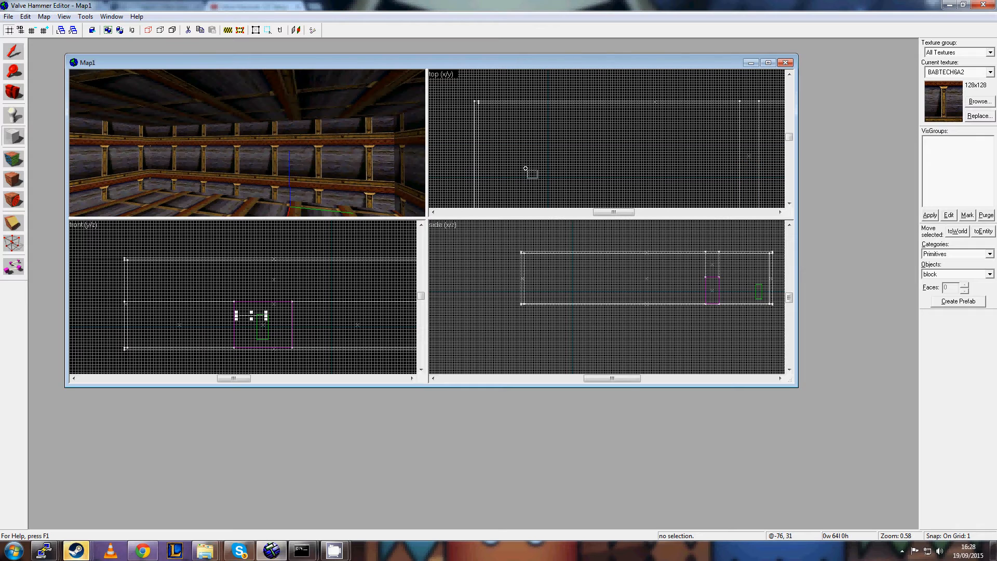
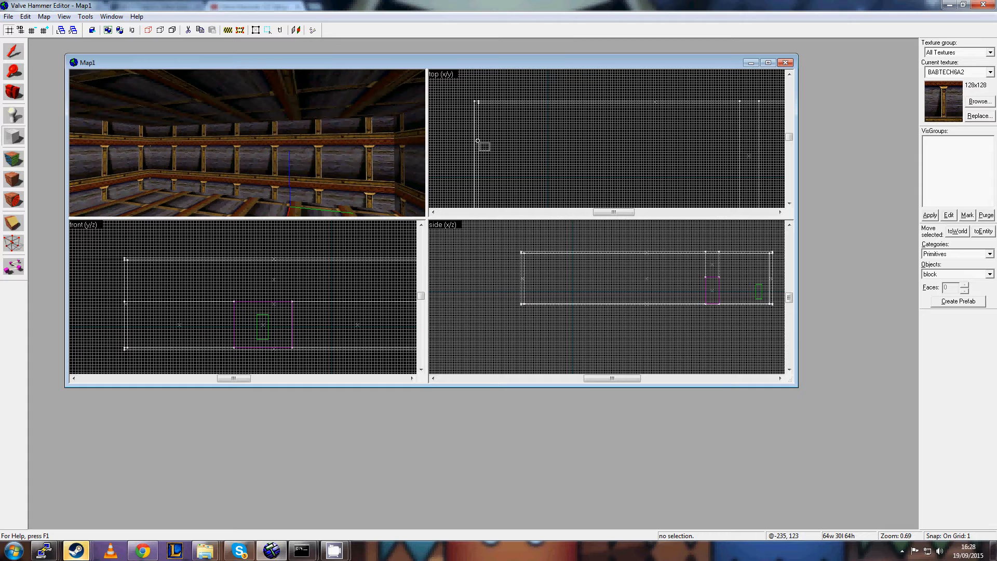
drag(647, 169, 733, 179)
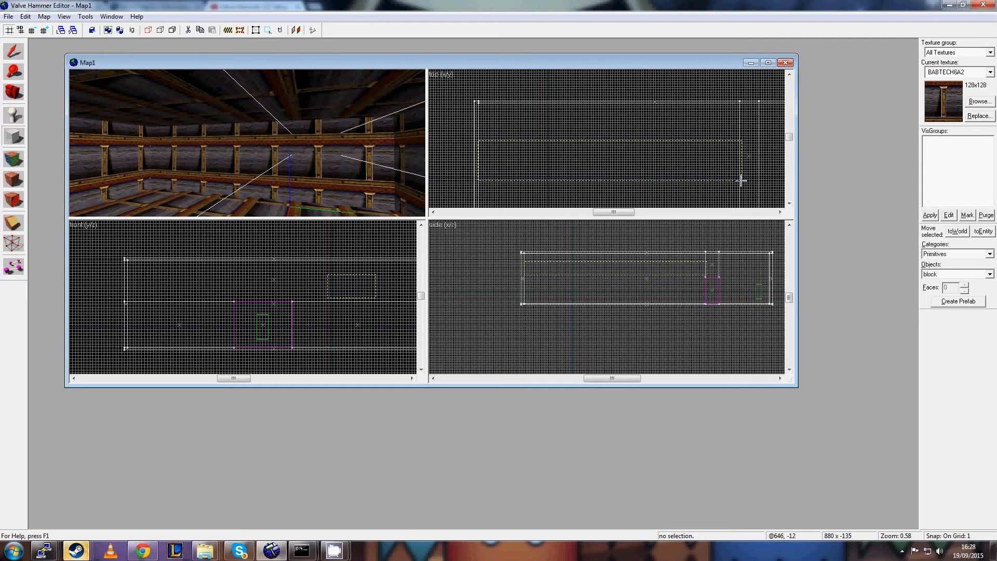
Fit the block outline's end against the inner face of the far end wall in the top view, making it about 874 units wide.
scroll(506, 143, up, 9)
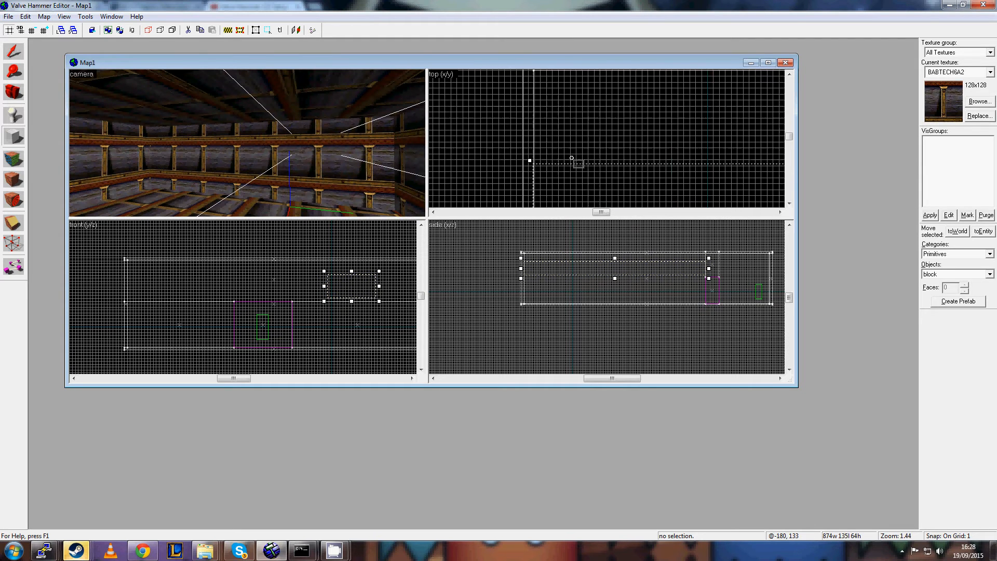
scroll(498, 138, up, 8)
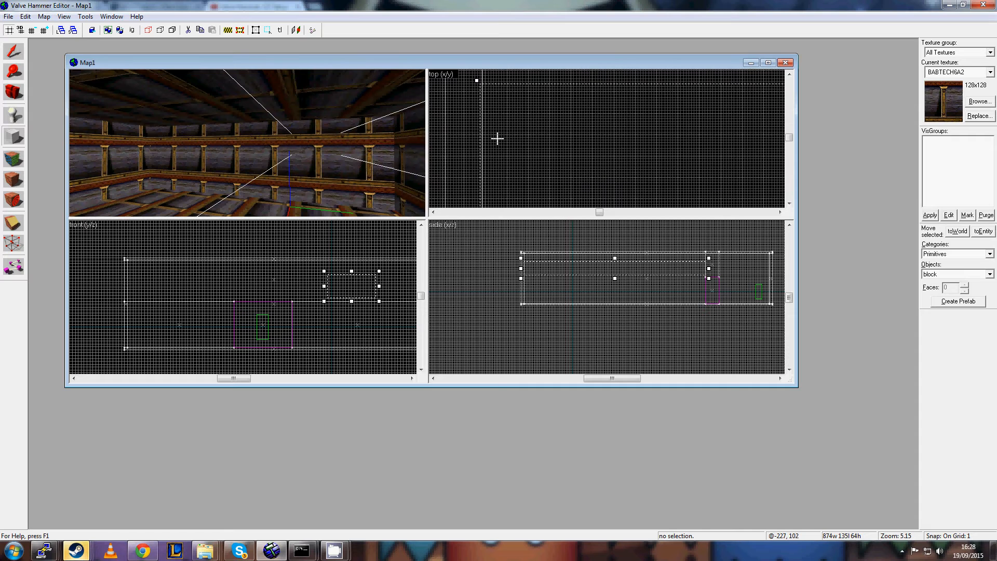
scroll(550, 133, up, 3)
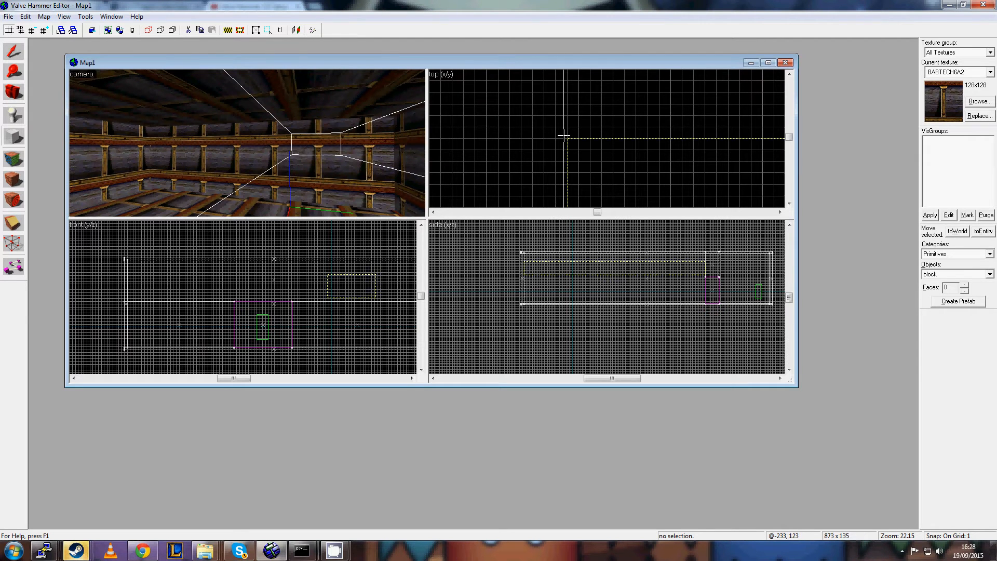
scroll(584, 156, down, 11)
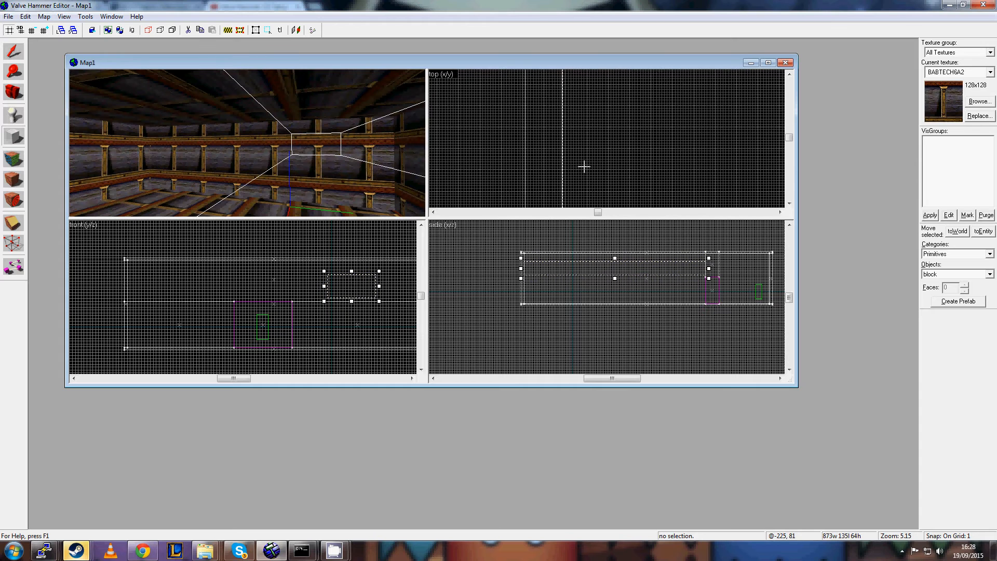
middle_drag(584, 176, 575, 164)
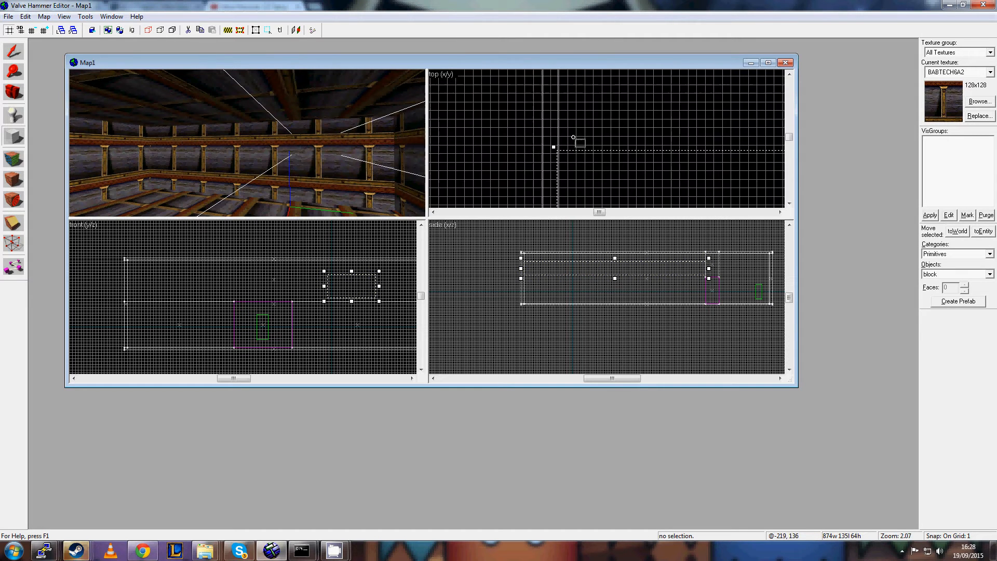
scroll(554, 147, up, 2)
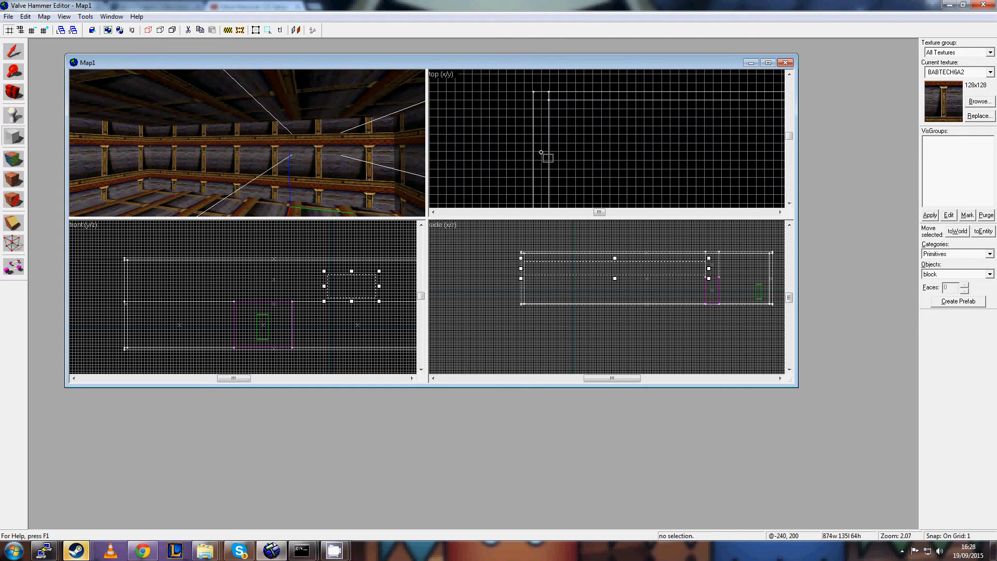
scroll(545, 157, up, 9)
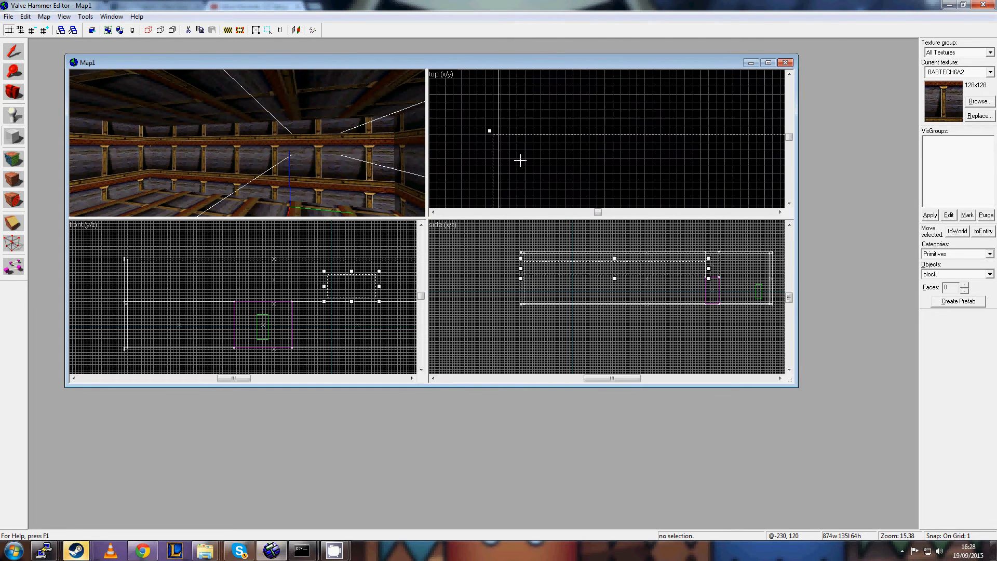
scroll(575, 150, down, 15)
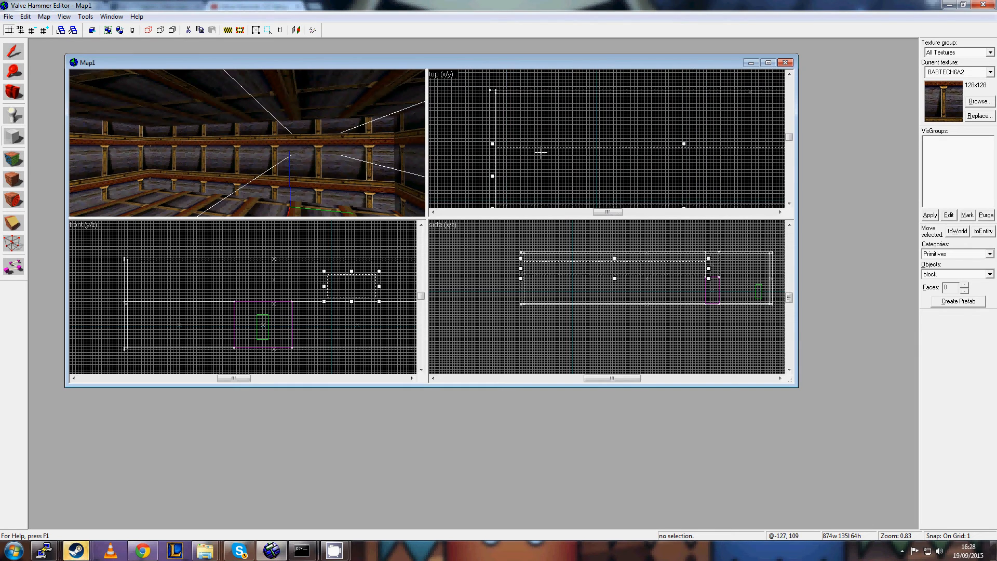
scroll(550, 148, up, 12)
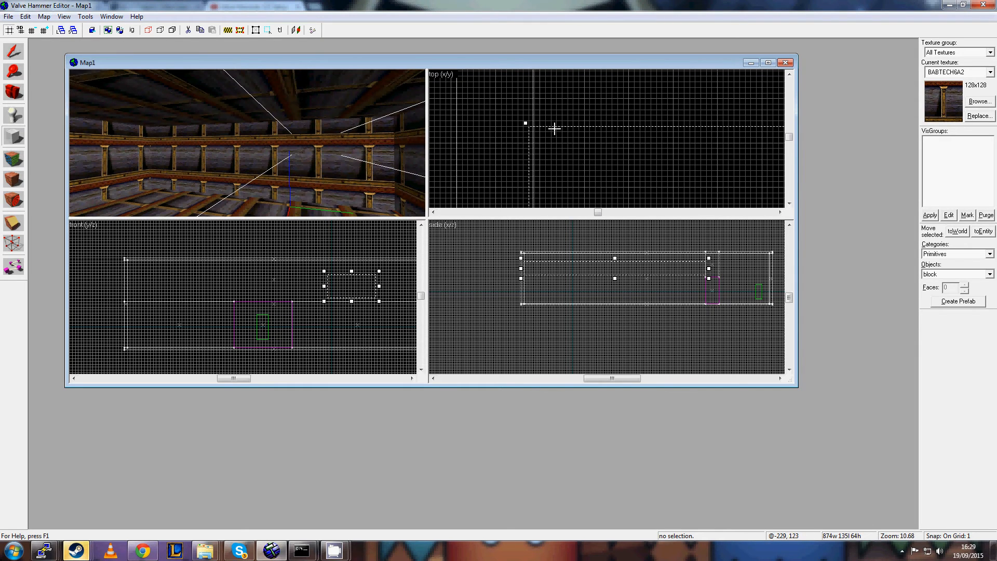
scroll(553, 131, down, 4)
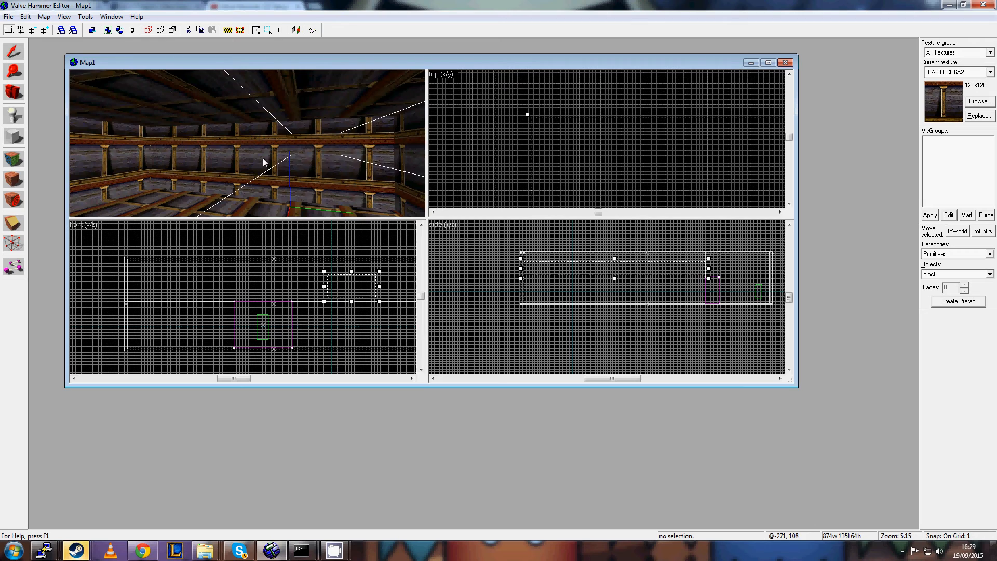
Raise the block outline's upper edge to the underside of the ceiling in the side view, making it about 105 units high.
scroll(623, 291, down, 2)
scroll(634, 301, up, 6)
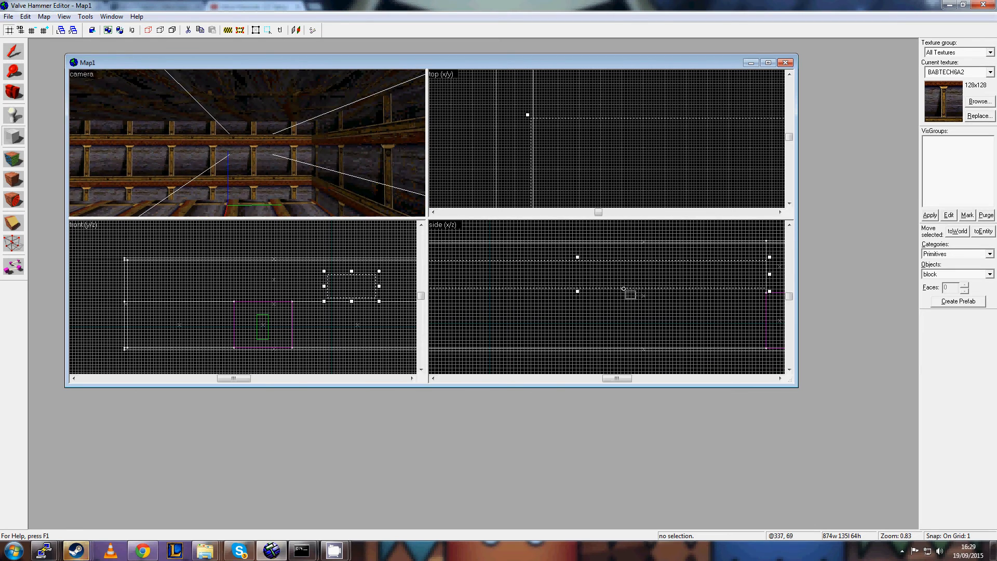
key(Up)
scroll(577, 295, up, 10)
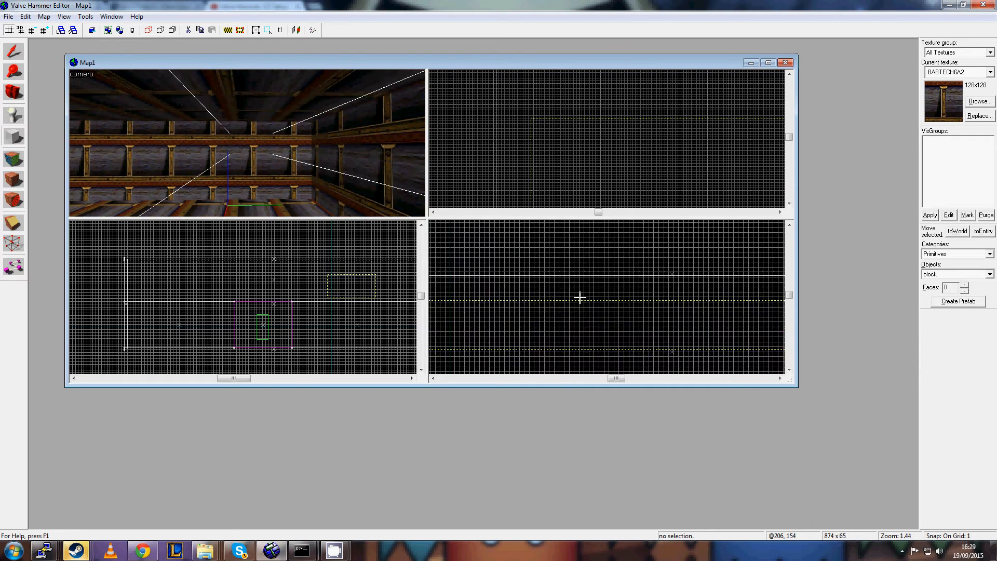
scroll(612, 307, up, 2)
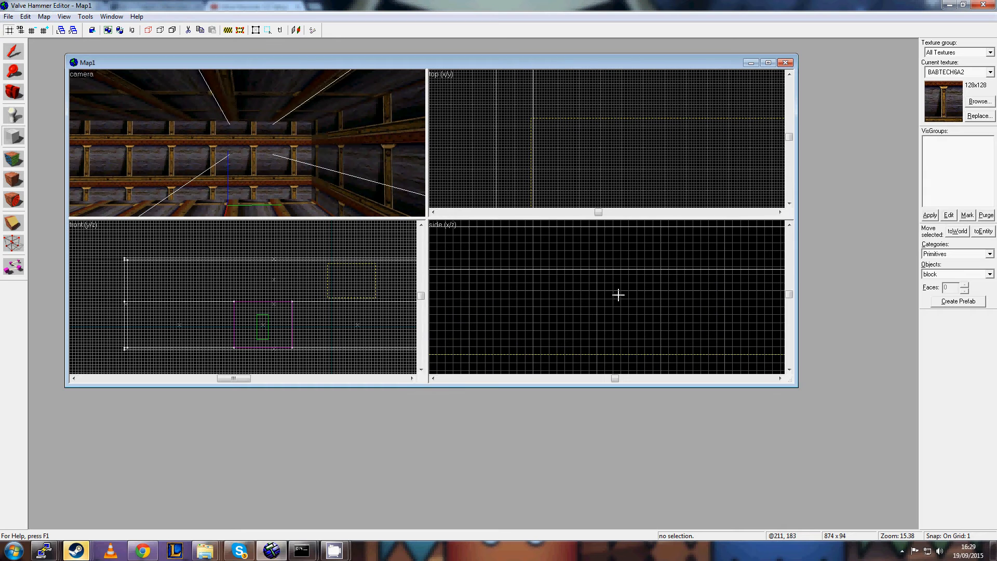
drag(611, 226, 607, 219)
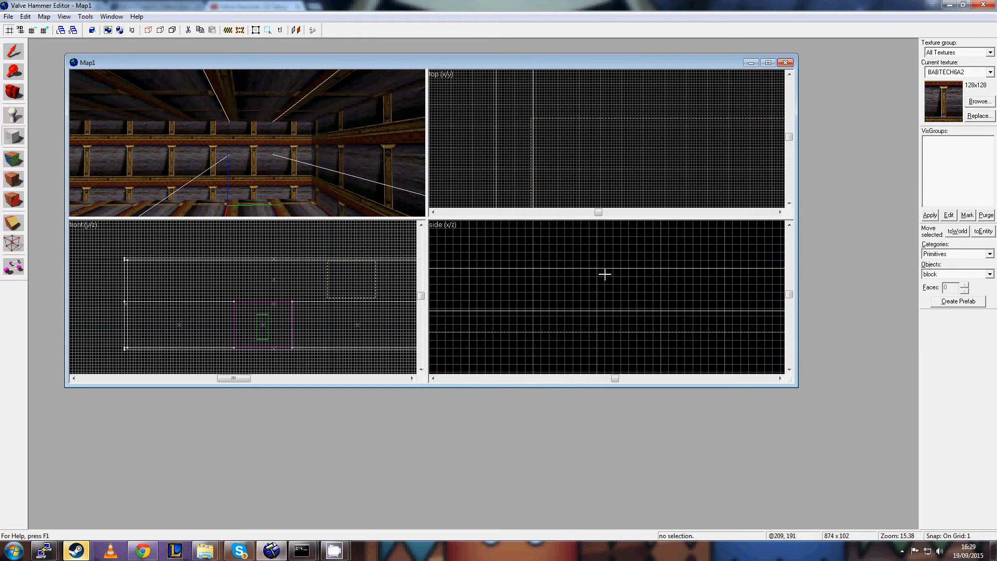
scroll(630, 282, down, 12)
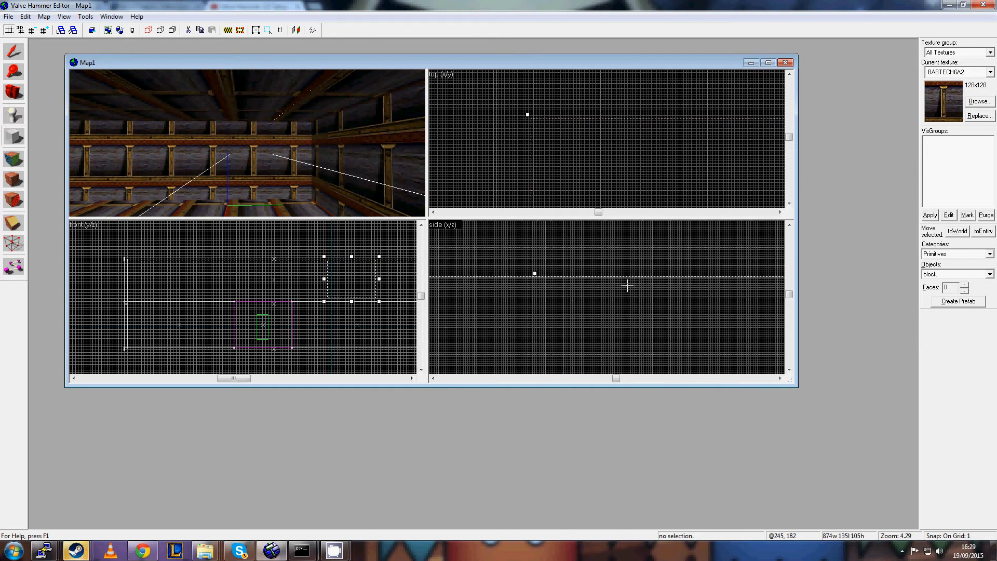
Examine how the block outline's end lines up with the dividing wall in the side and top views.
scroll(638, 295, up, 5)
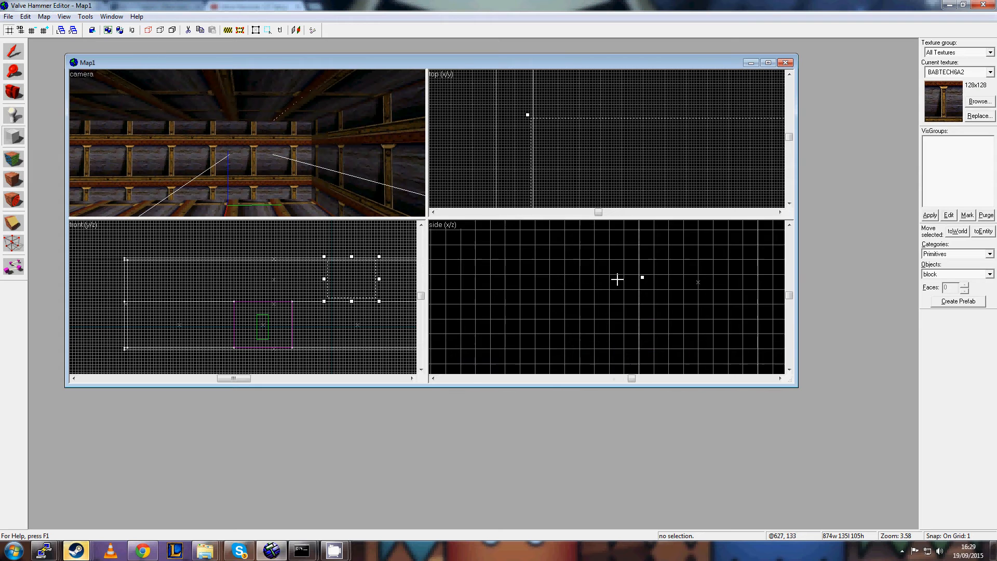
scroll(624, 288, up, 15)
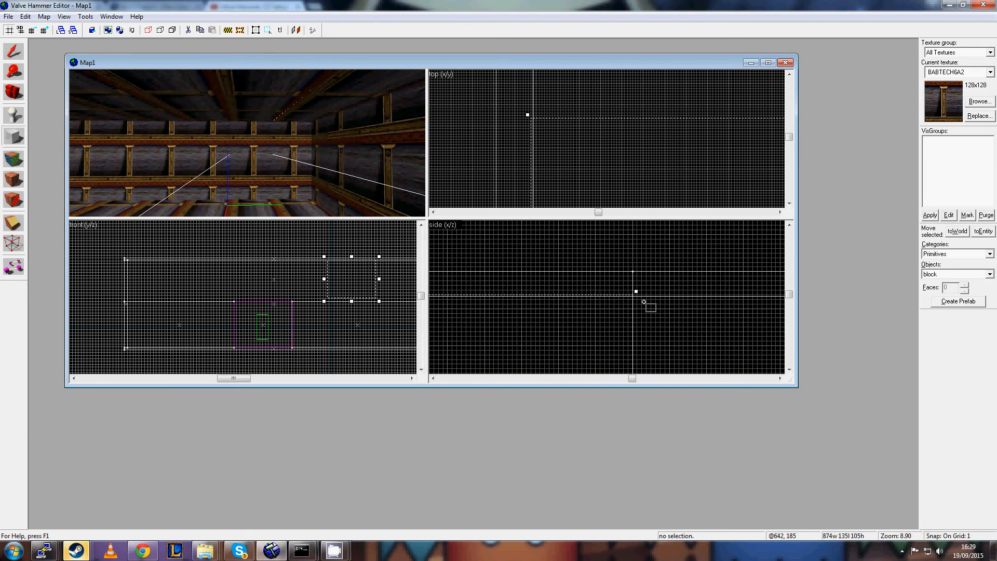
scroll(695, 280, down, 7)
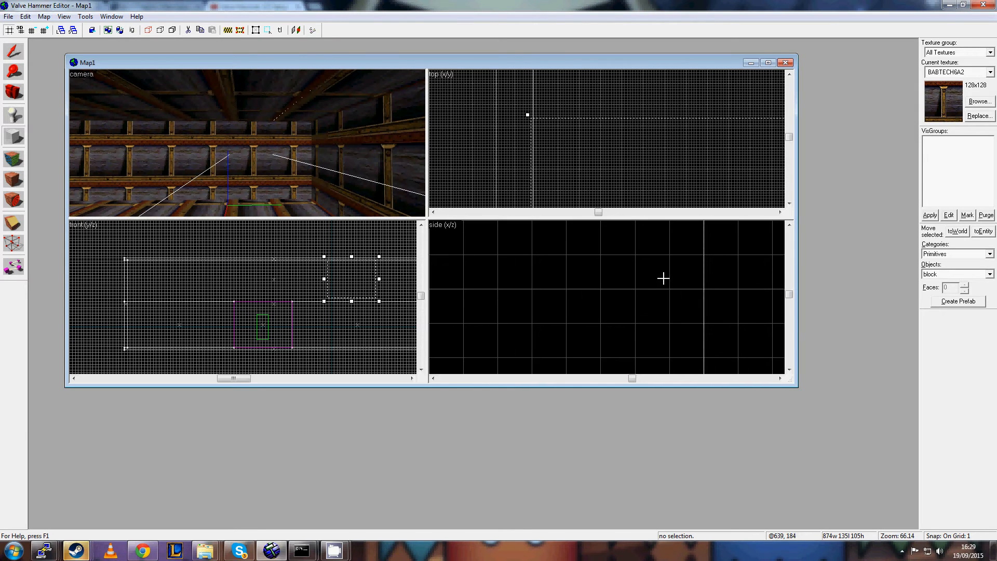
scroll(676, 280, up, 7)
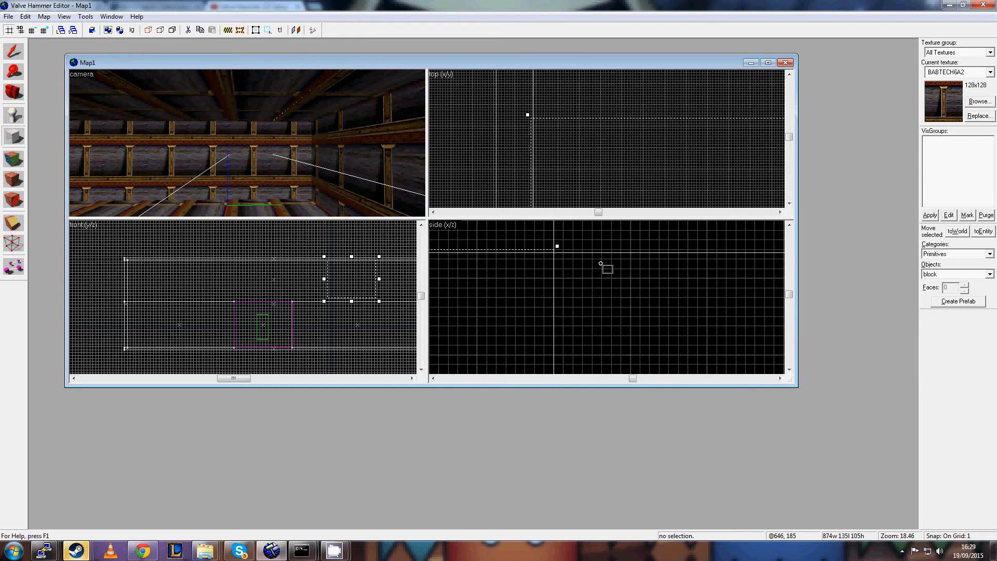
scroll(625, 270, down, 6)
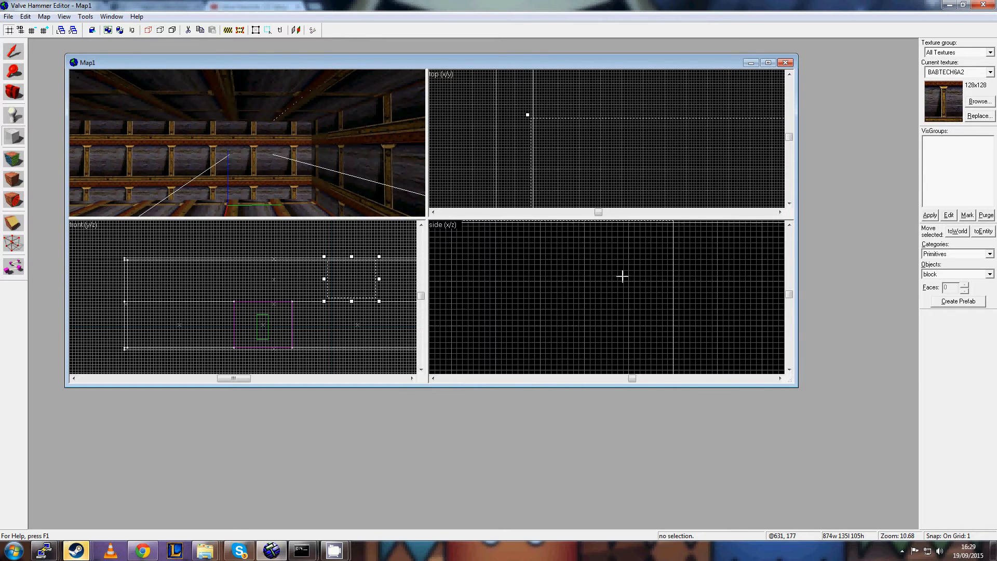
scroll(617, 135, up, 5)
scroll(623, 162, up, 5)
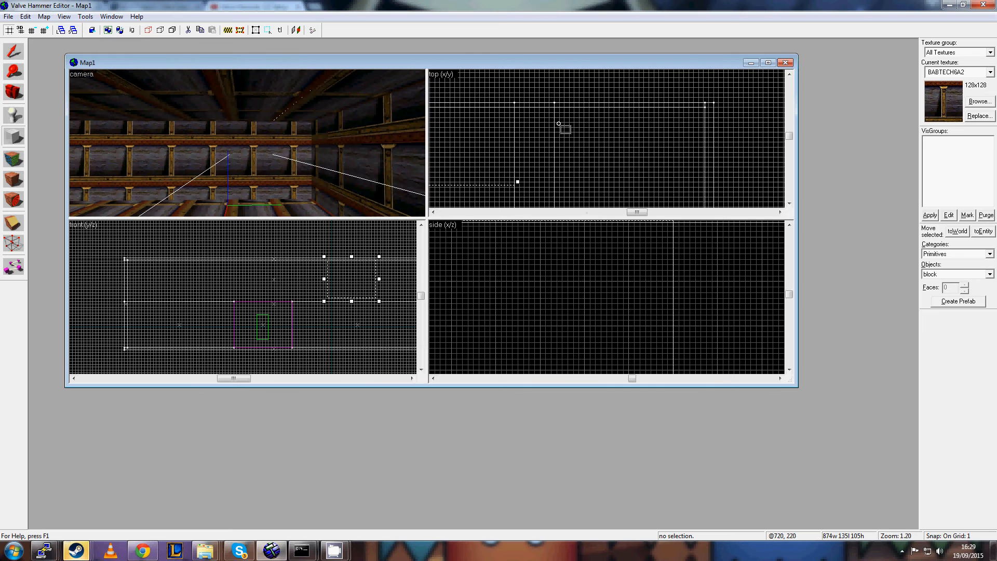
scroll(592, 145, up, 2)
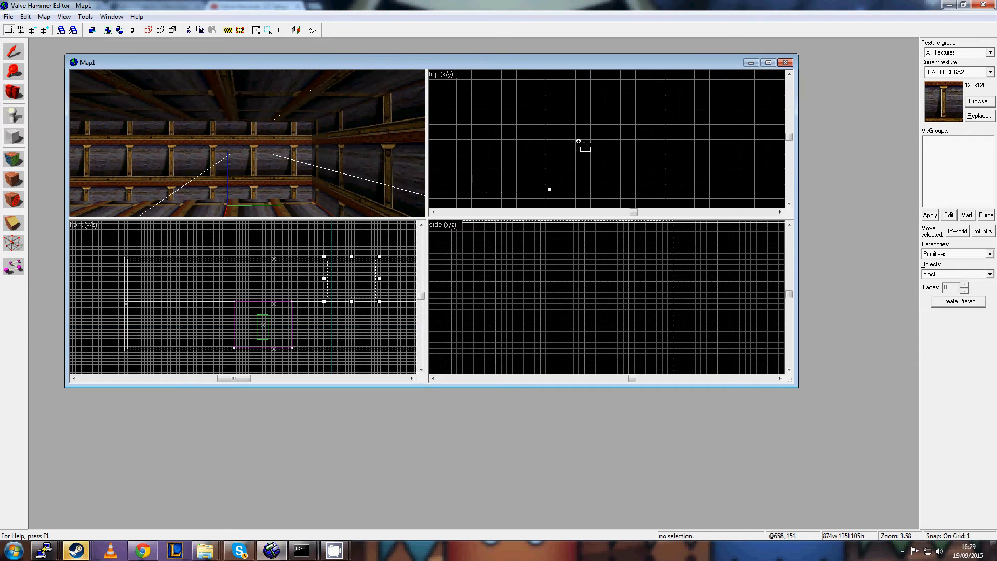
Extend the block outline down to the floor's upper surface in the front view, making it about 245 units high.
scroll(307, 294, up, 6)
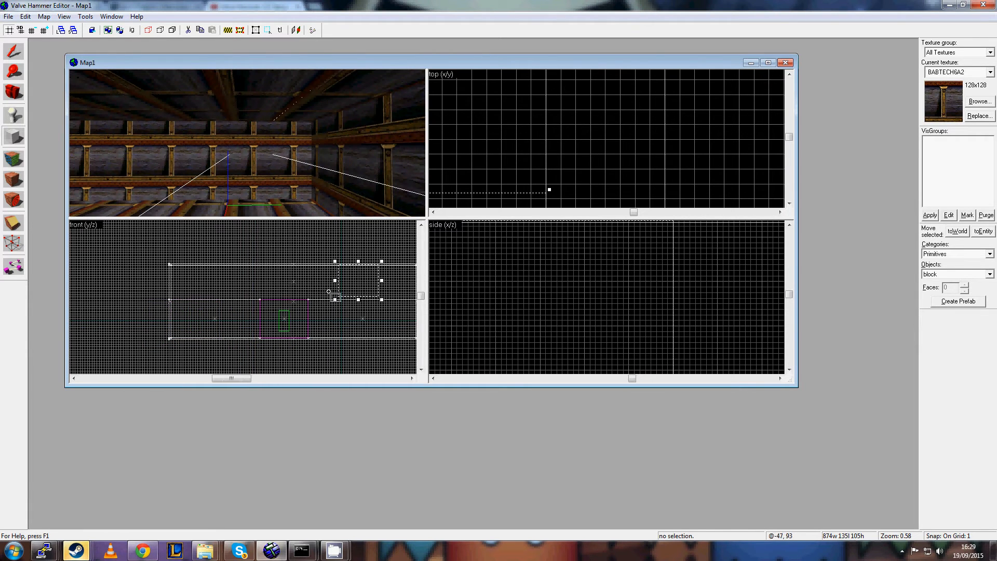
scroll(296, 279, down, 5)
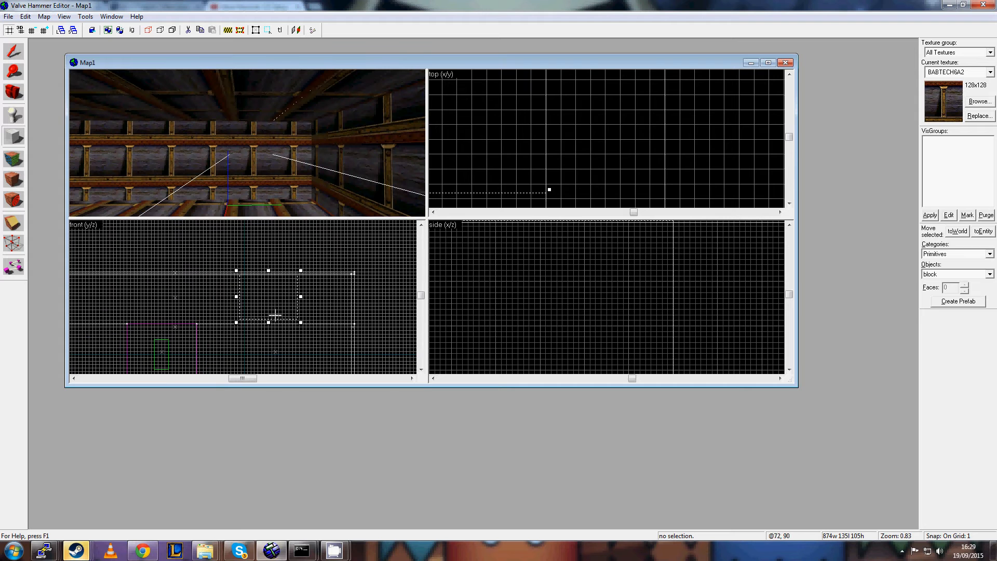
scroll(356, 282, up, 7)
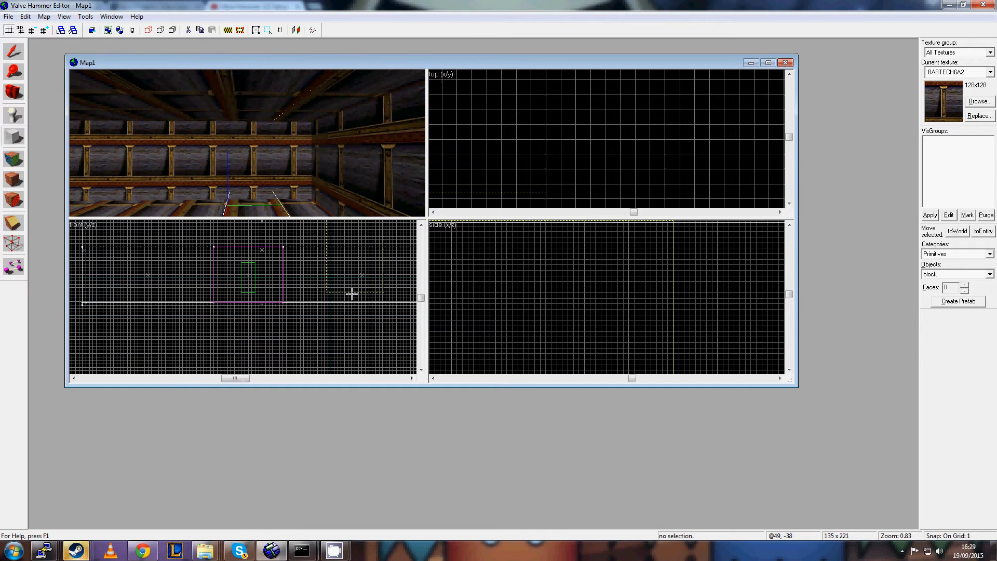
scroll(253, 338, up, 2)
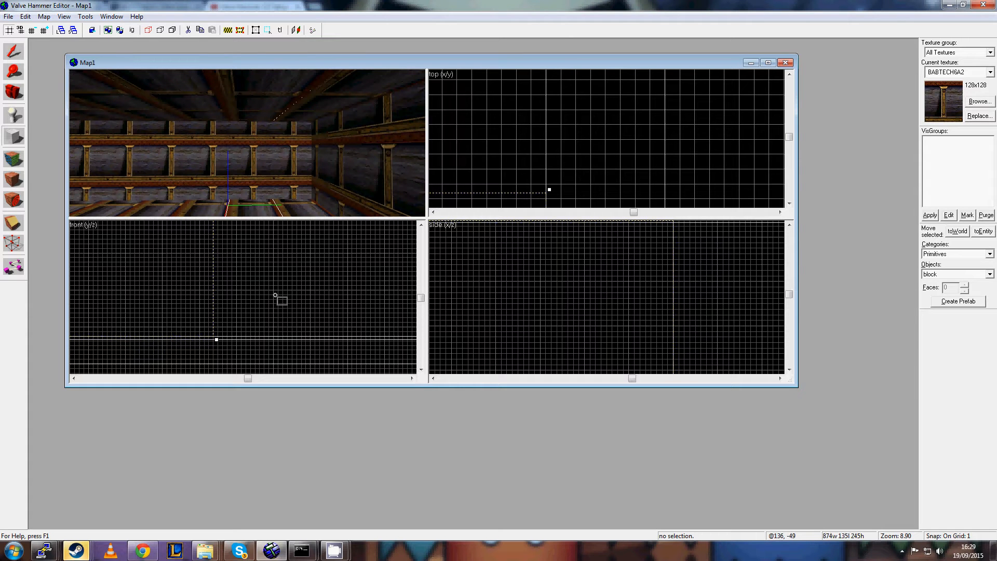
Reduce the block outline's thickness in the top view to about 13 units.
key(z)
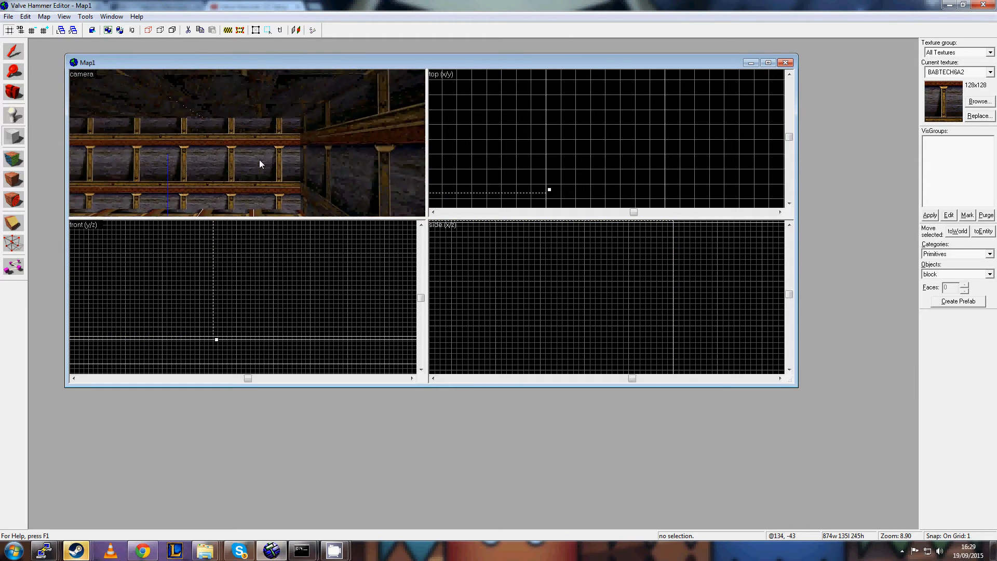
key(z)
key(z)
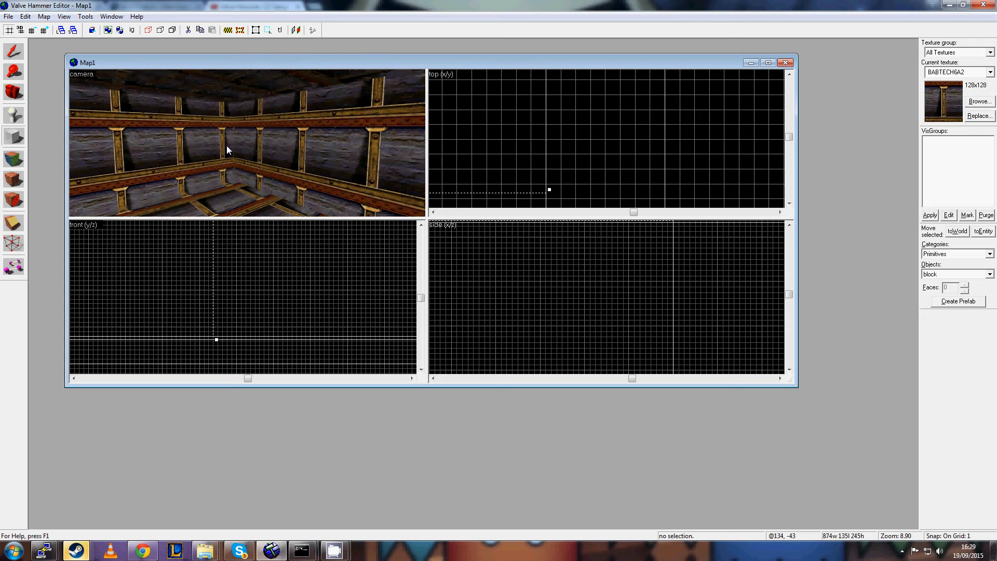
scroll(563, 182, down, 10)
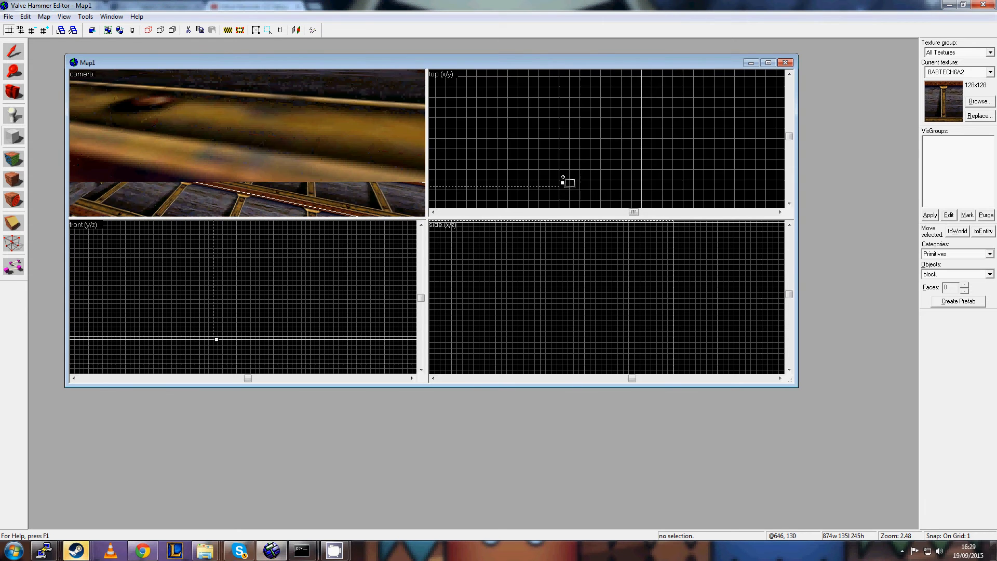
key(Left)
key(Down)
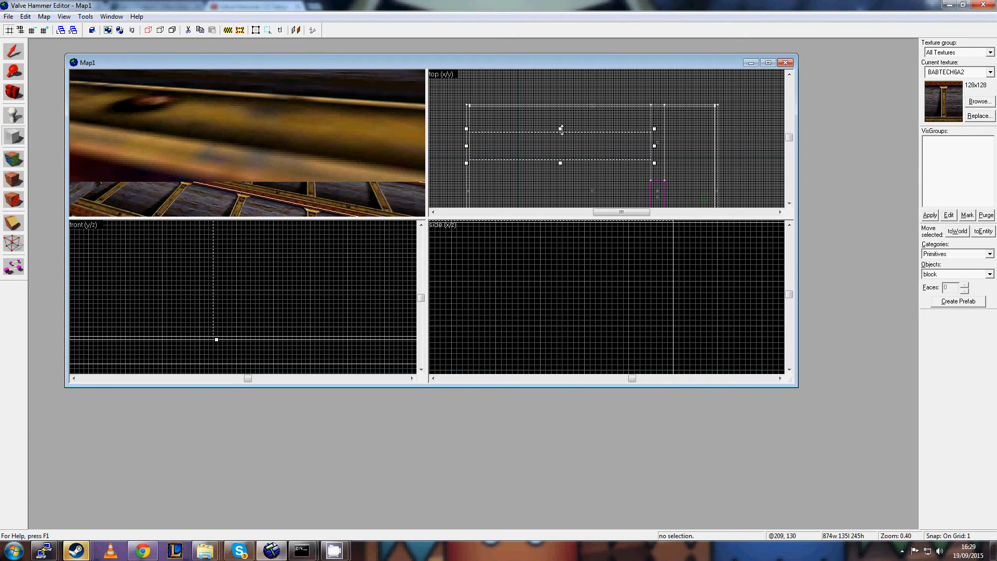
drag(561, 129, 559, 138)
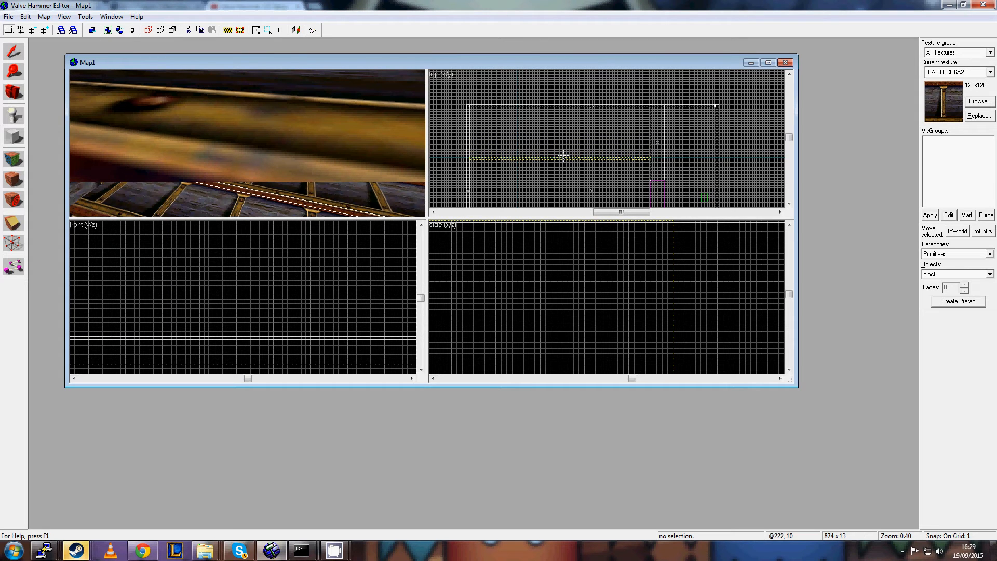
scroll(524, 153, up, 8)
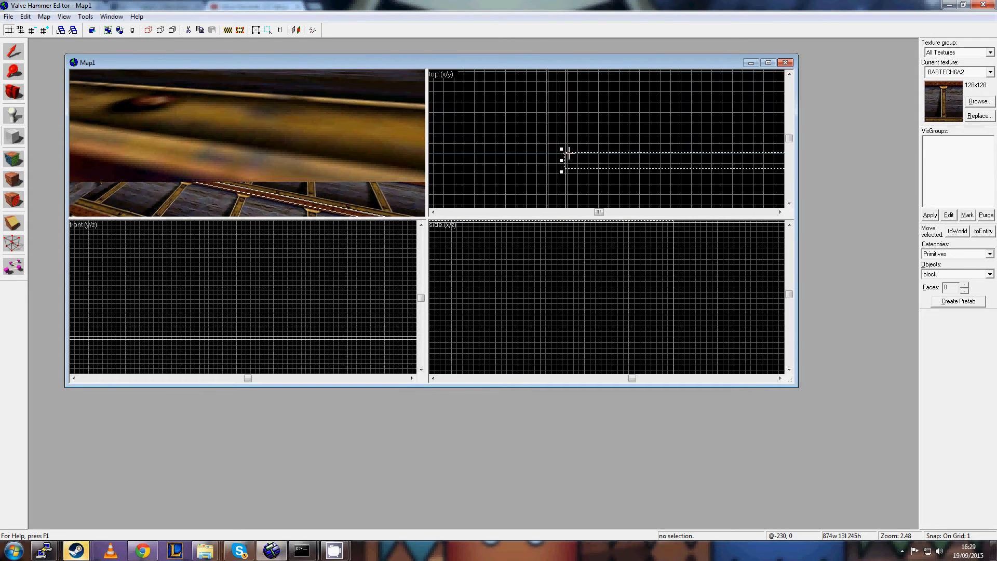
Create the long, thin wall block from the outline and select the new solid.
drag(233, 167, 250, 159)
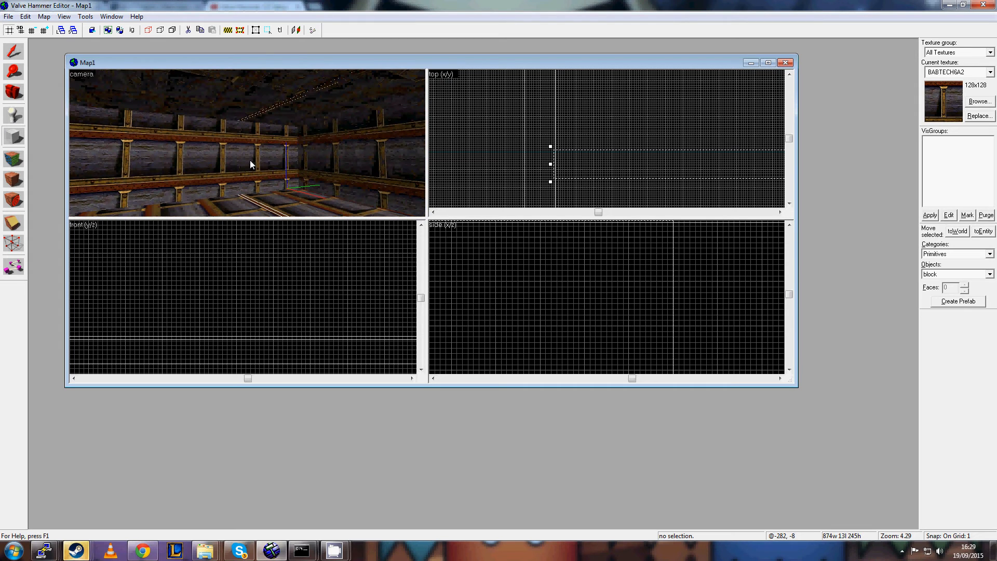
scroll(573, 162, down, 8)
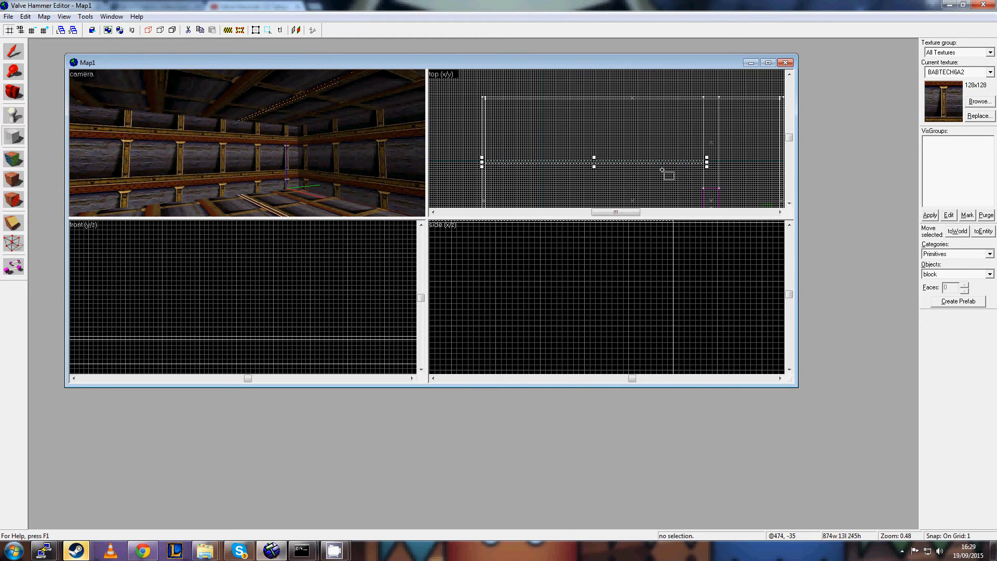
click(640, 161)
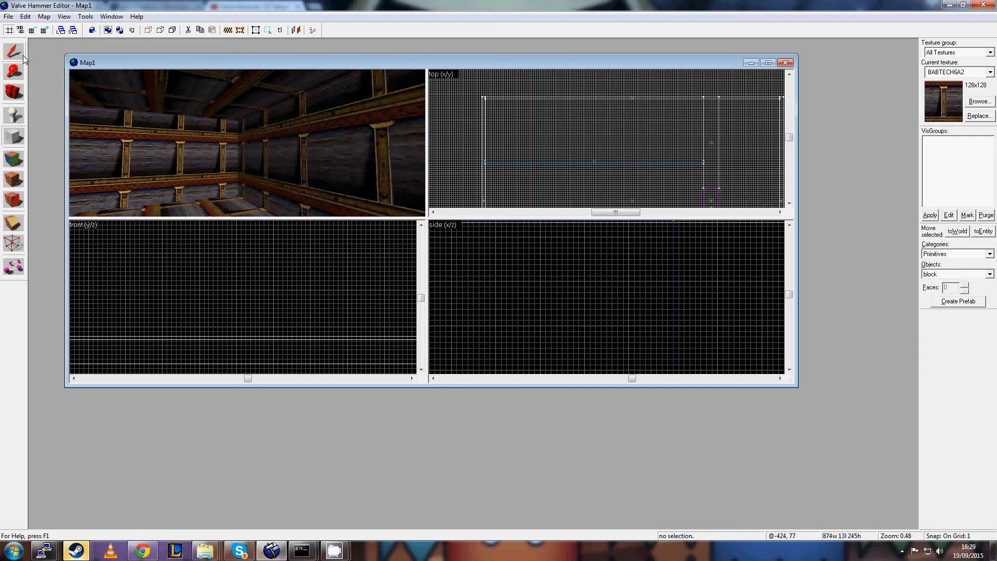
click(313, 170)
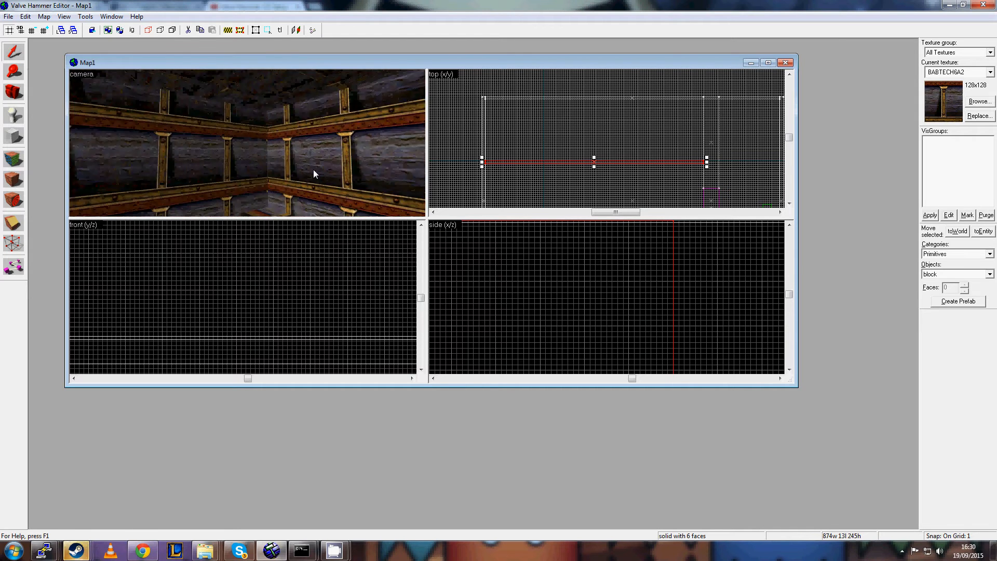
Examine the room interior in the 3D view, moving past the player start and along the textured walls.
key(Left)
key(Left)
key(Left)
key(Left)
key(Left)
key(Left)
key(Left)
key(Left)
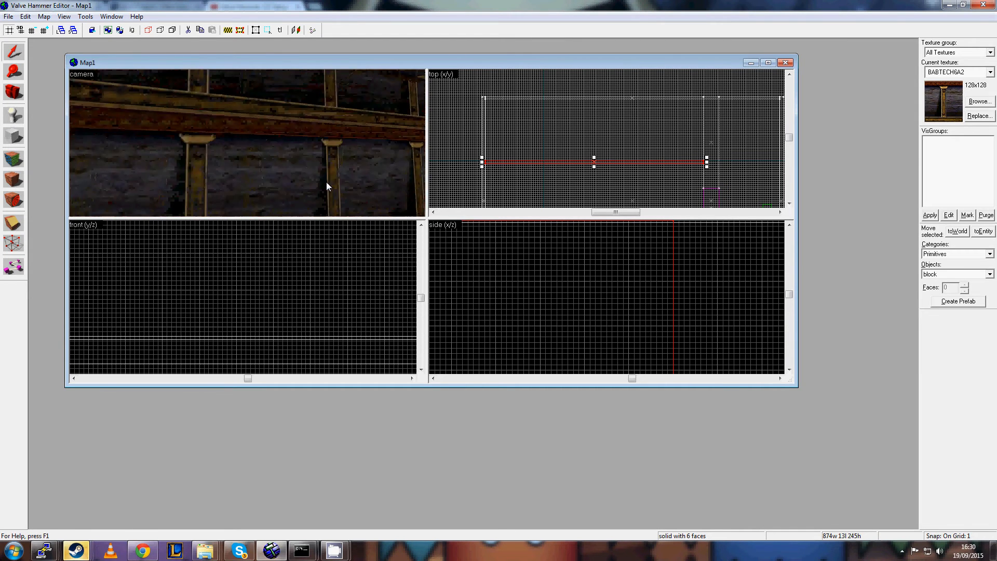
key(w)
key(w)
key(w)
key(w)
key(w)
key(w)
key(w)
key(w)
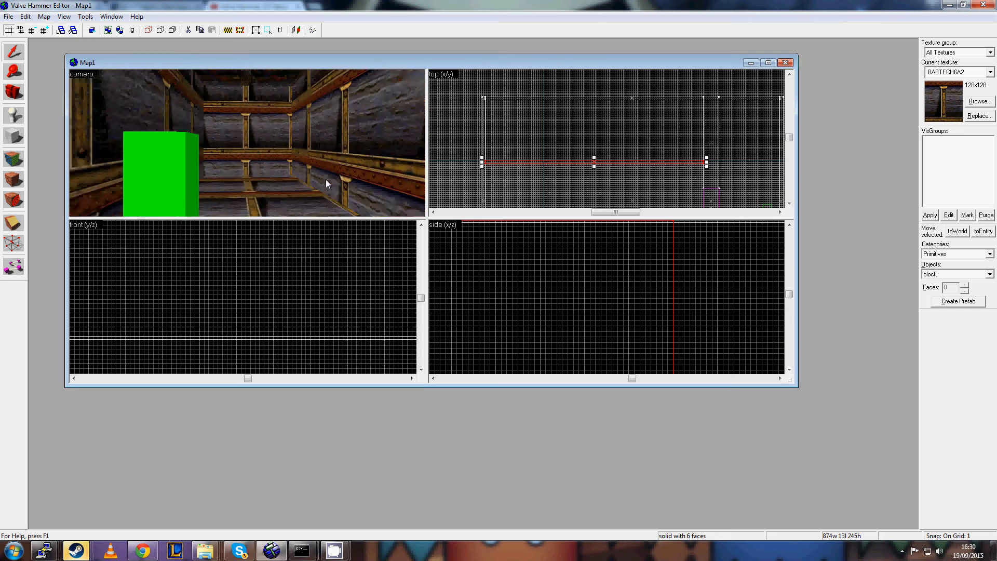
key(Right)
key(Right)
key(Right)
key(Right)
key(Right)
key(Right)
key(Right)
key(Right)
Select the outer room shell in the 3D view and inspect its walls and floor near the player start.
click(249, 152)
key(Right)
key(Right)
key(Right)
key(Right)
key(Right)
key(Right)
key(Right)
key(Right)
click(348, 141)
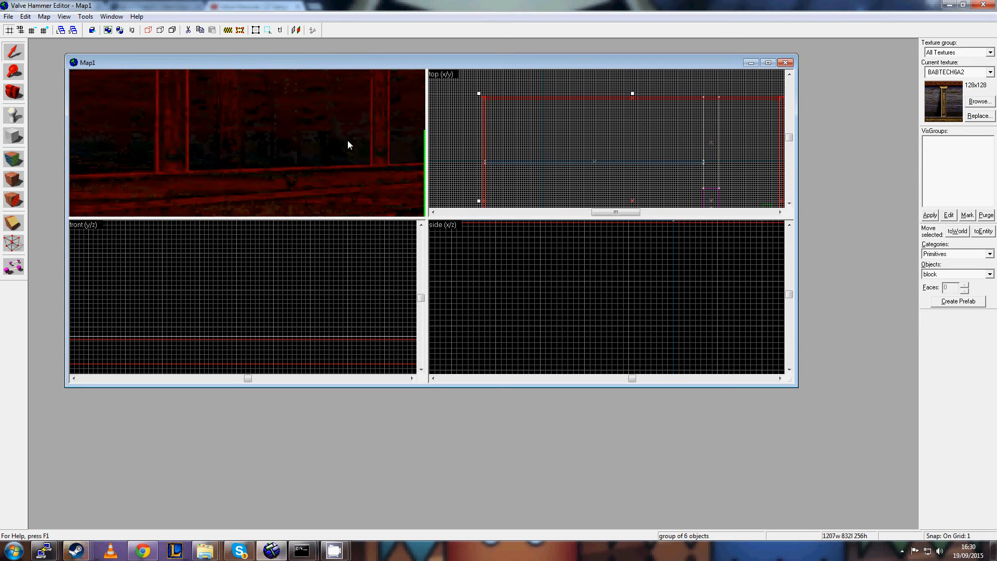
key(Right)
key(Right)
key(Right)
key(Right)
key(Right)
key(Right)
key(Right)
key(Right)
key(Down)
key(Down)
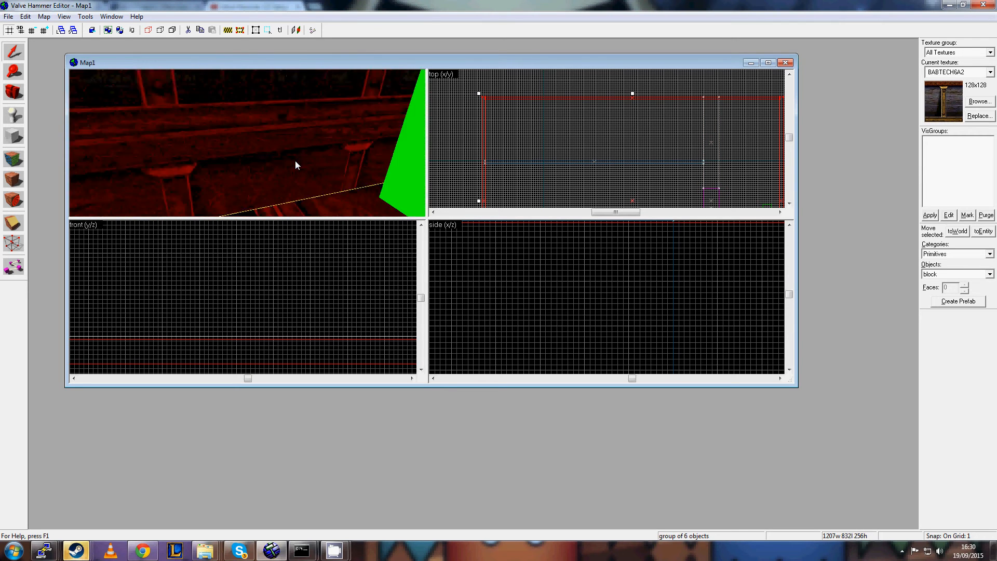
Select the func_door in the wooden wall from the 3D camera view.
key(Right)
key(Right)
key(Right)
key(Right)
key(Right)
key(Right)
key(Right)
key(Right)
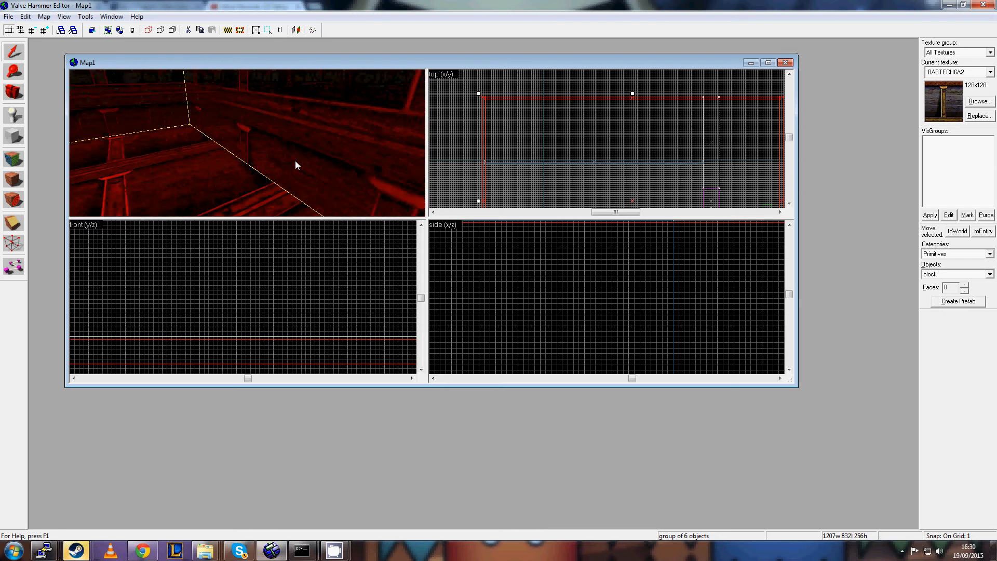
key(Right)
key(Right)
key(Right)
key(Right)
key(Right)
key(Right)
key(Right)
key(Right)
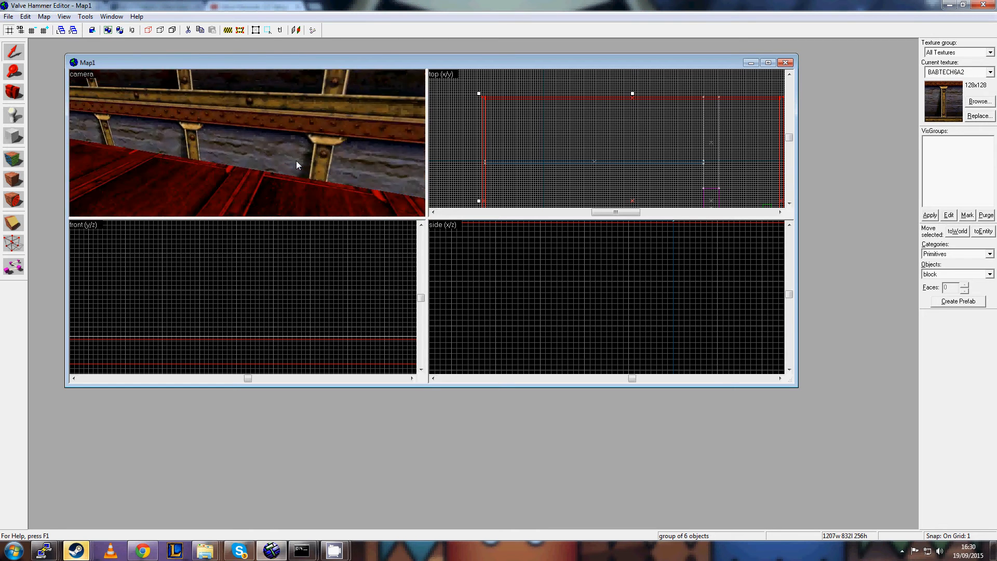
key(Right)
key(Right)
key(Right)
key(Right)
key(Right)
key(Right)
key(Right)
key(Right)
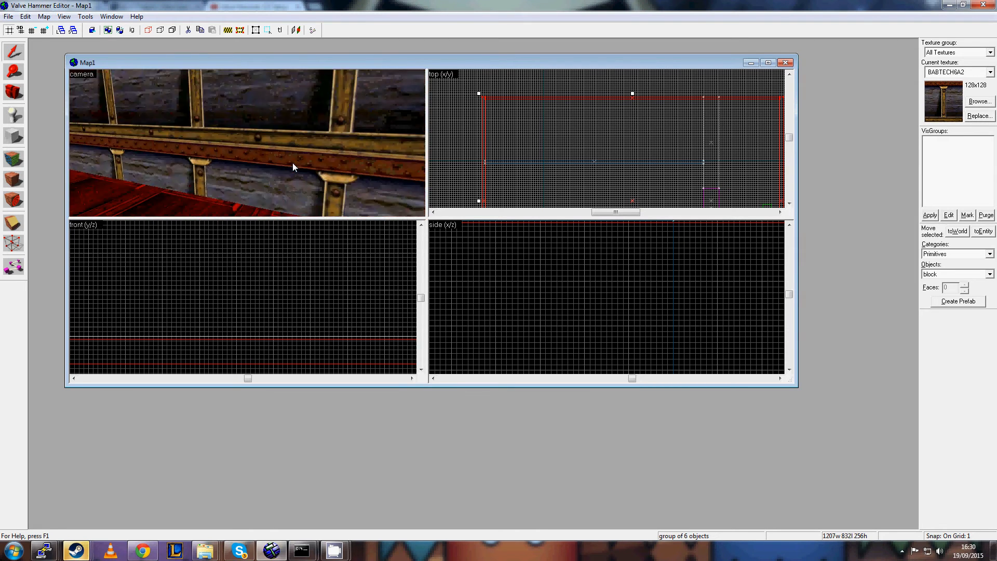
key(Right)
key(Right)
key(Right)
key(Right)
key(Right)
key(Right)
key(Right)
key(Right)
click(293, 163)
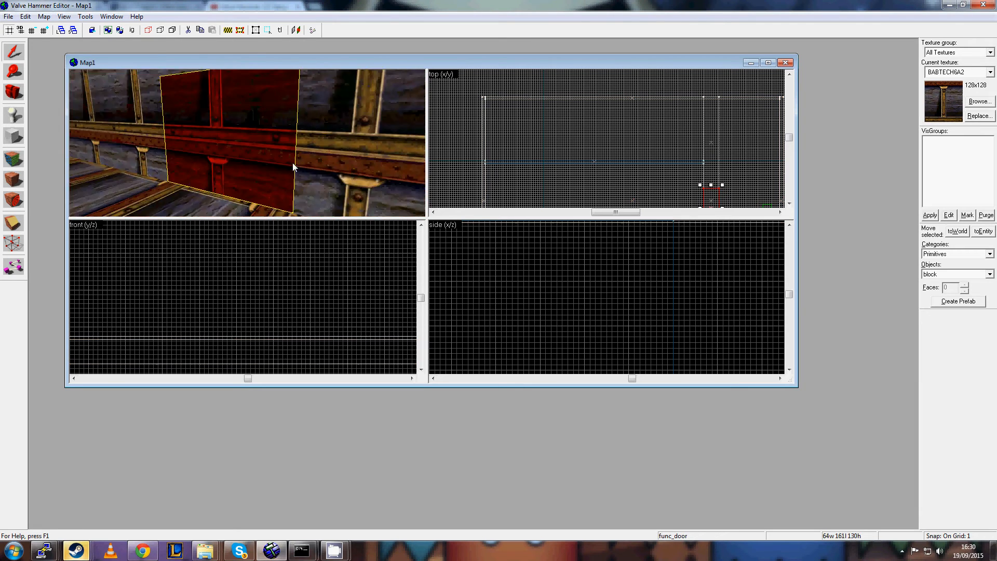
Examine the selected door and the surrounding walls from several angles in the 3D view.
key(Right)
key(Right)
key(Right)
key(Right)
key(Right)
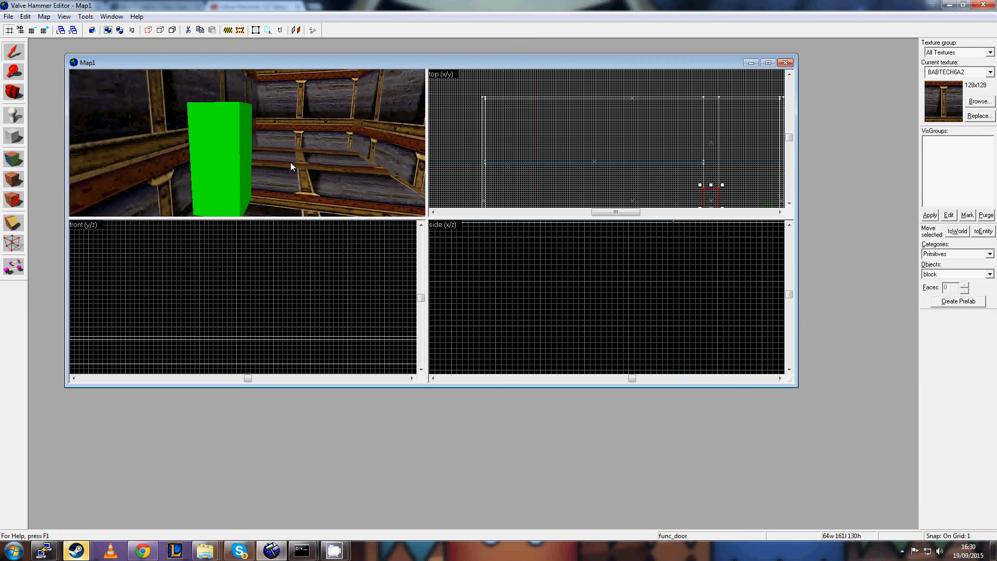
key(Right)
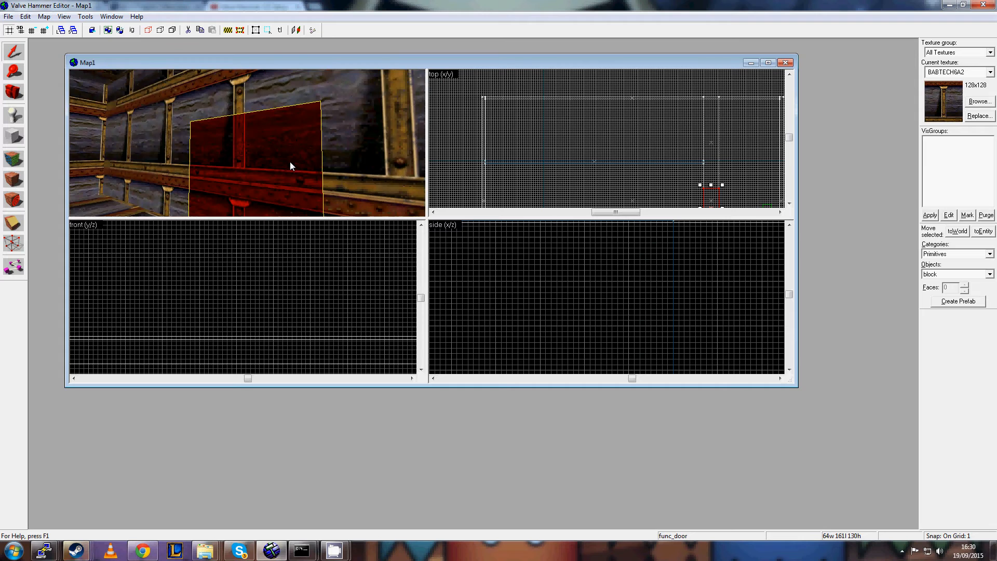
key(Up)
key(Down)
key(Down)
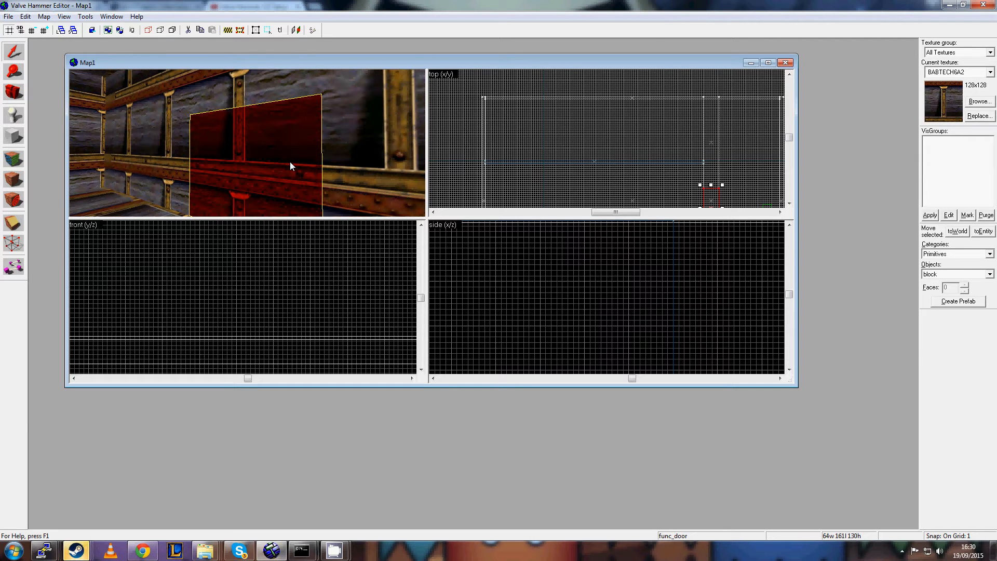
key(Right)
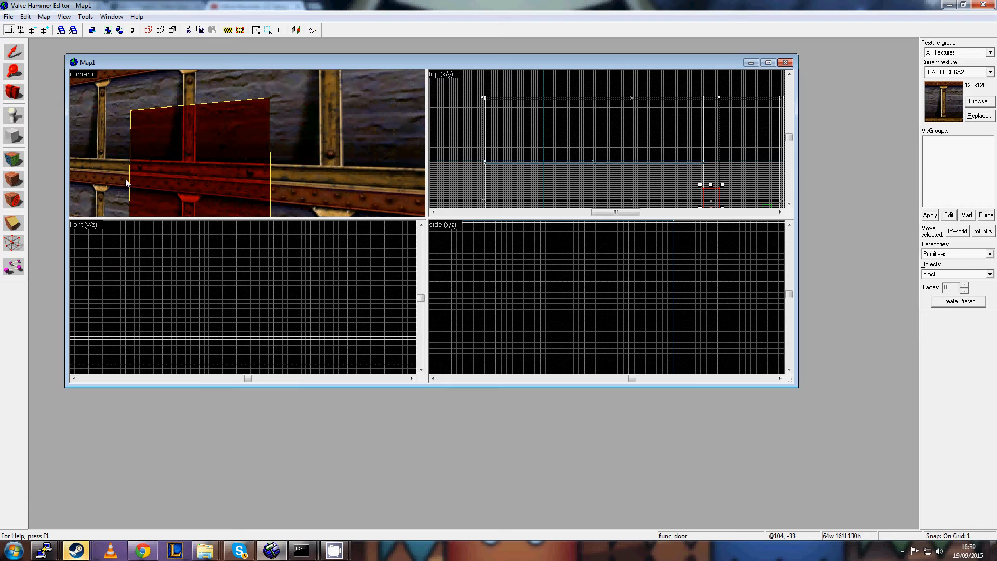
key(Up)
key(Down)
key(Up)
key(Down)
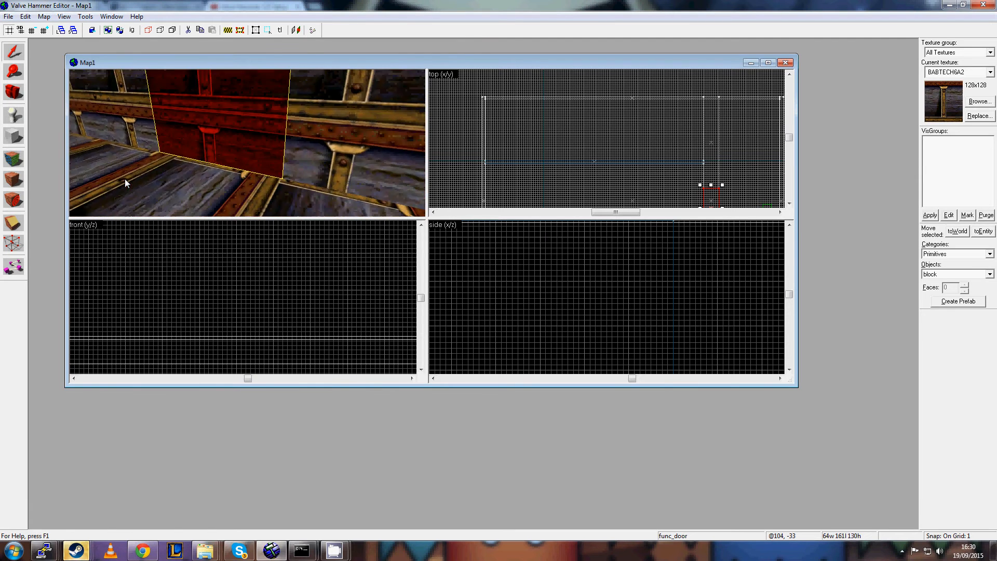
key(Up)
key(Left)
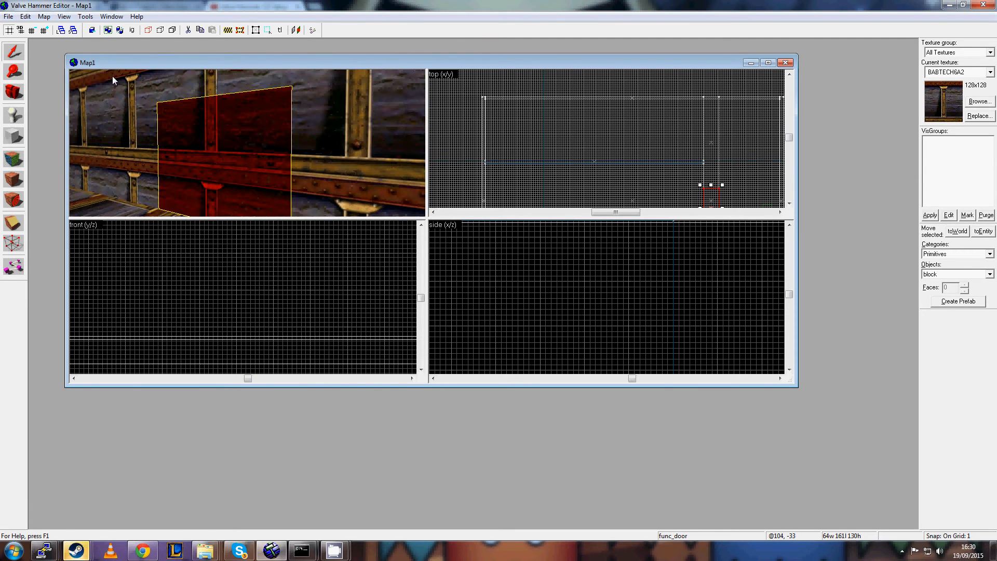
click(26, 17)
click(77, 6)
scroll(201, 111, up, 10)
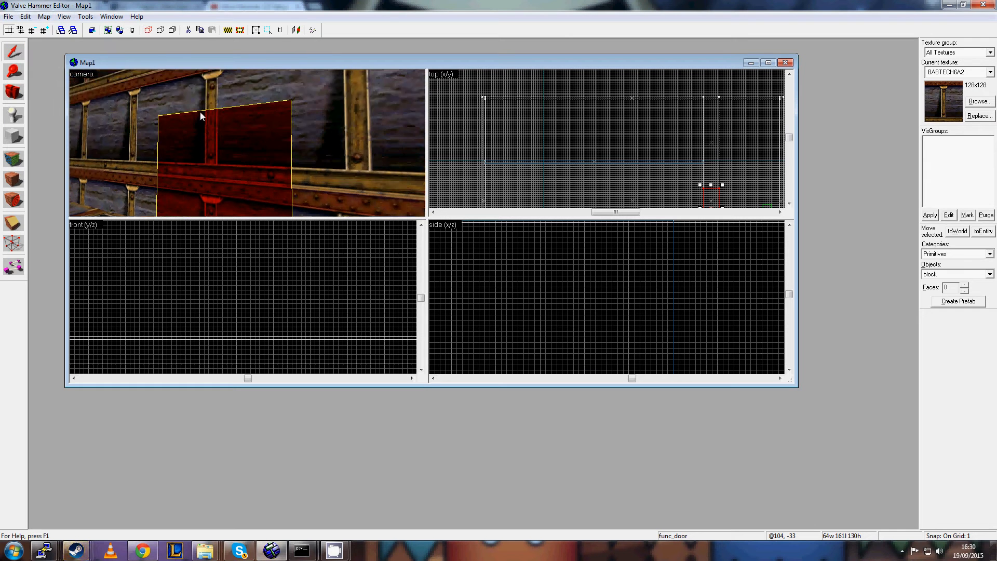
mouse_move(219, 123)
mouse_down()
mouse_move(229, 114)
mouse_move(219, 123)
mouse_up()
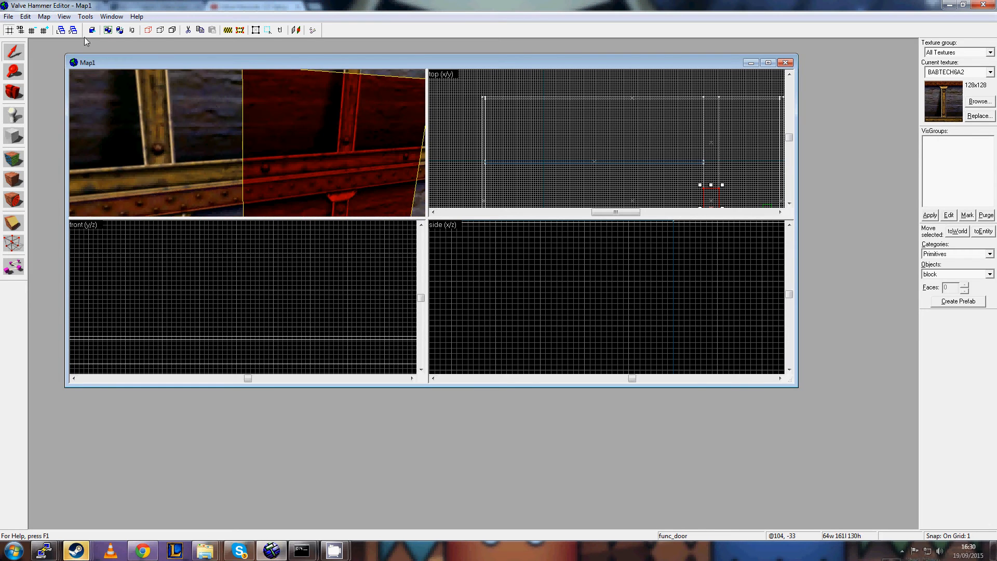
Apply the BABTECH_DR4B texture to the selected door's faces with the texture application tool, and close the face properties.
click(27, 17)
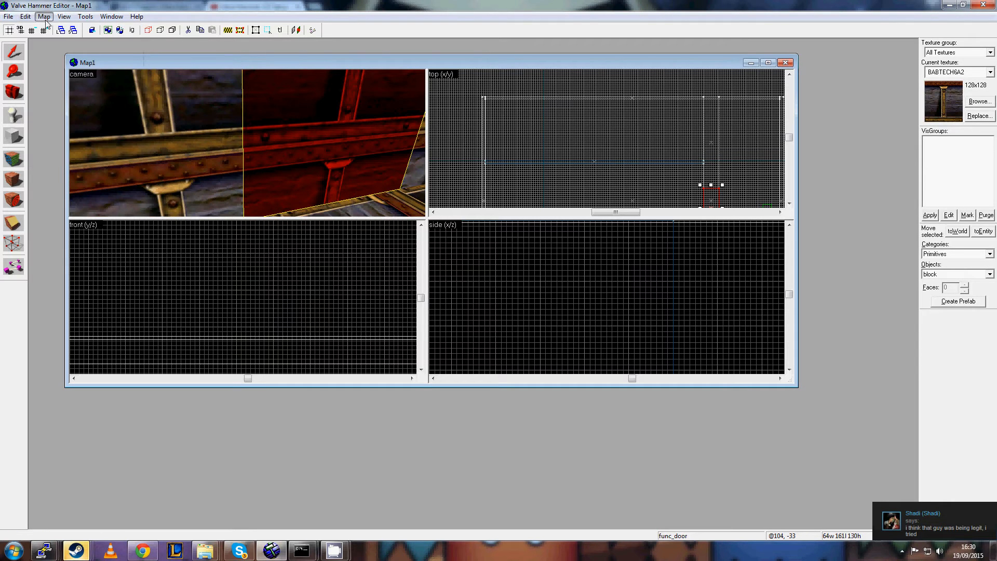
click(85, 16)
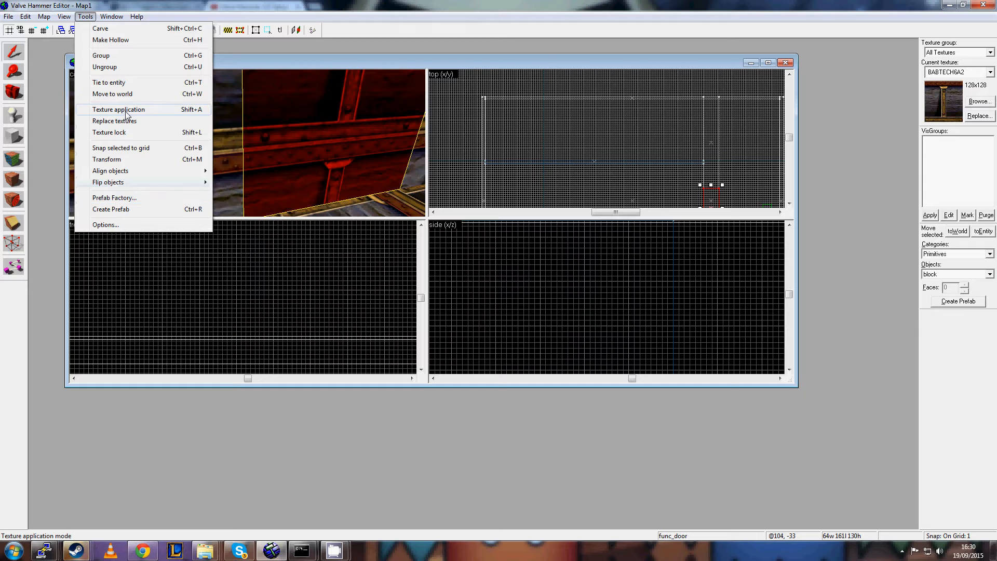
click(161, 111)
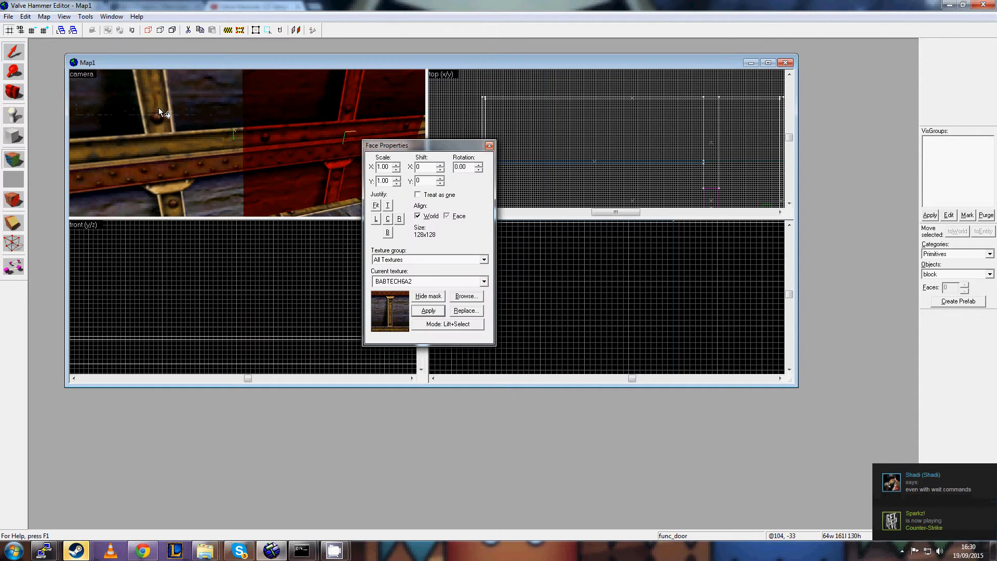
click(483, 281)
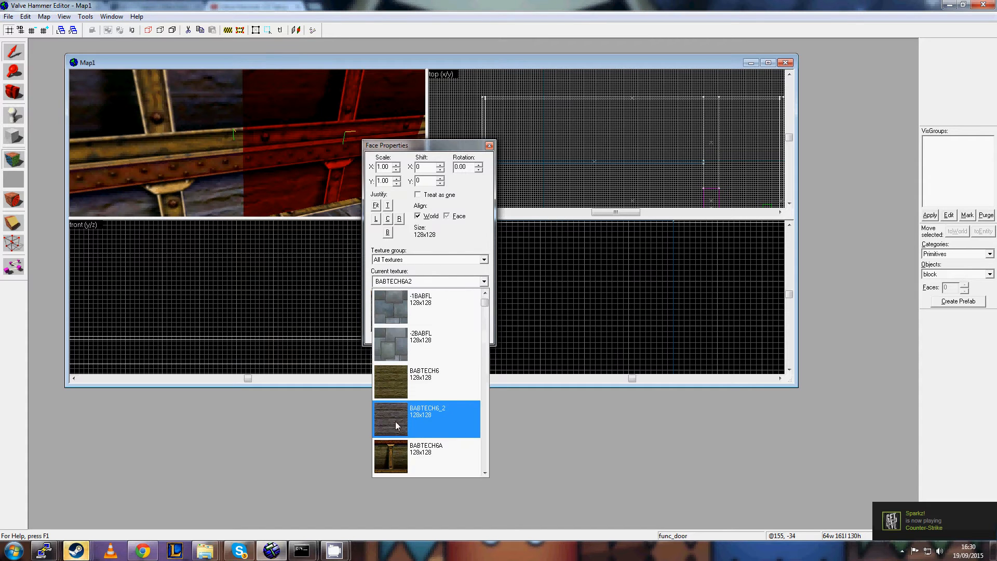
scroll(437, 351, down, 5)
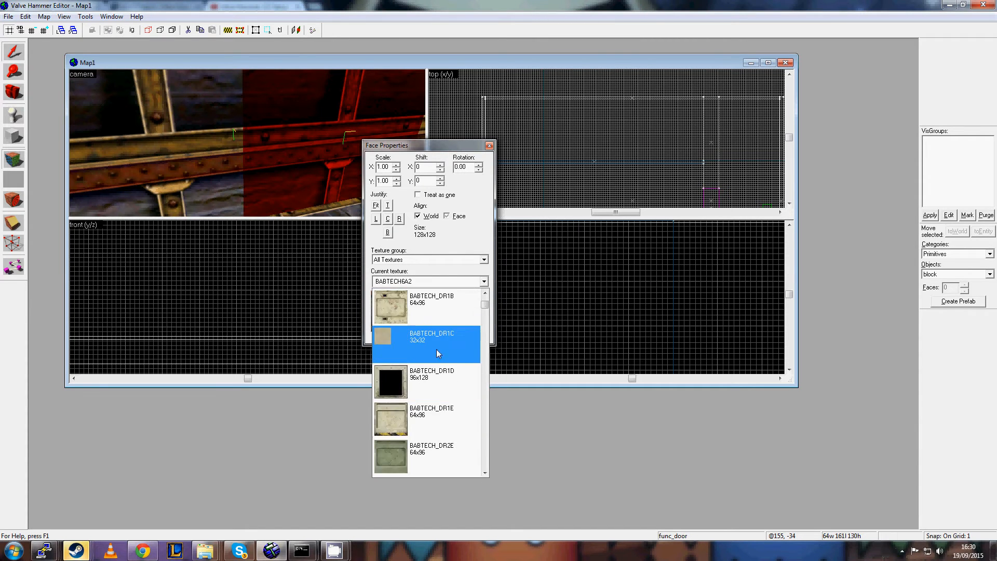
click(427, 349)
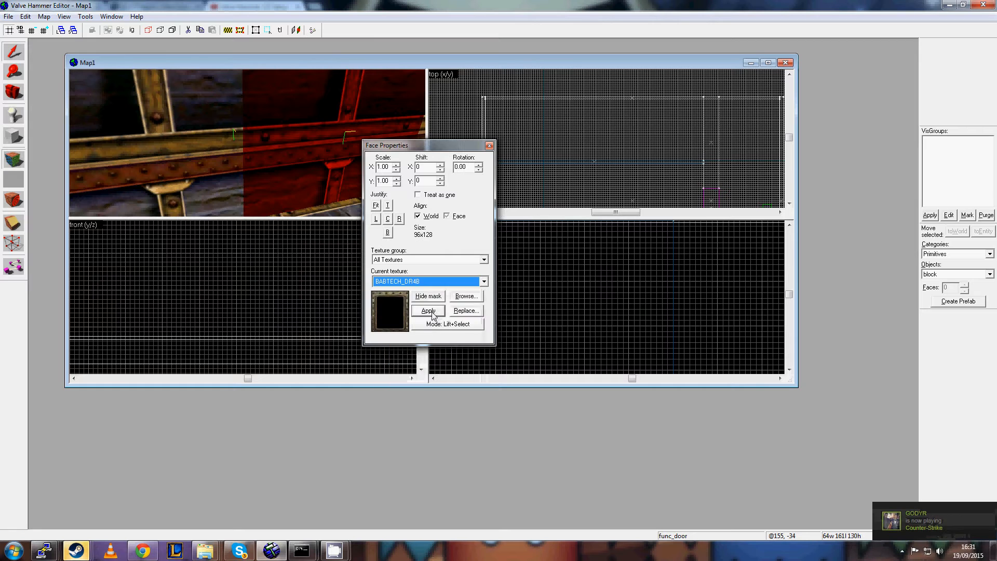
click(431, 312)
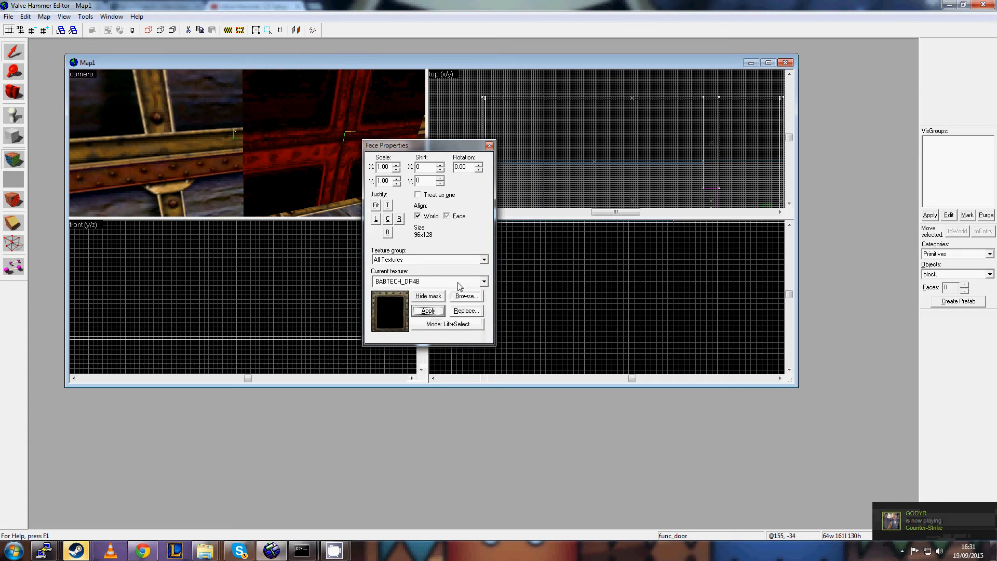
click(488, 146)
Select the long interior dividing wall and apply the BABTECH_DR1B texture to all its faces.
key(Up)
key(Up)
key(Left)
key(Left)
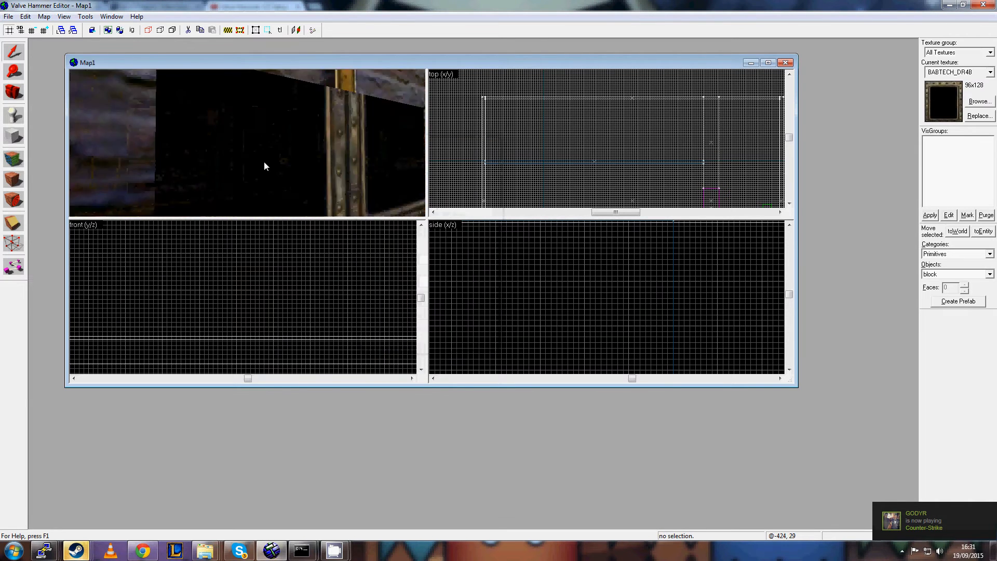
key(Left)
click(235, 145)
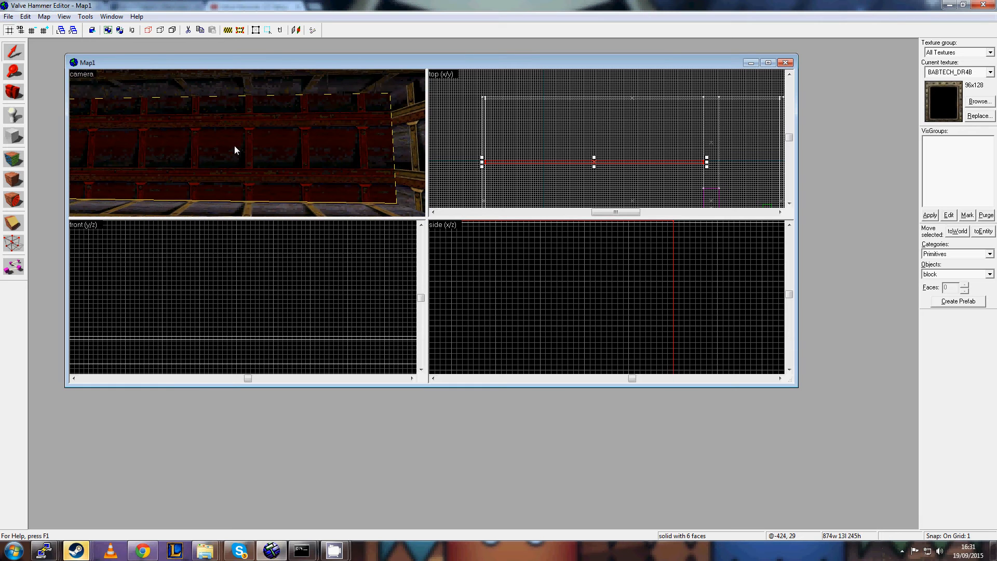
click(43, 17)
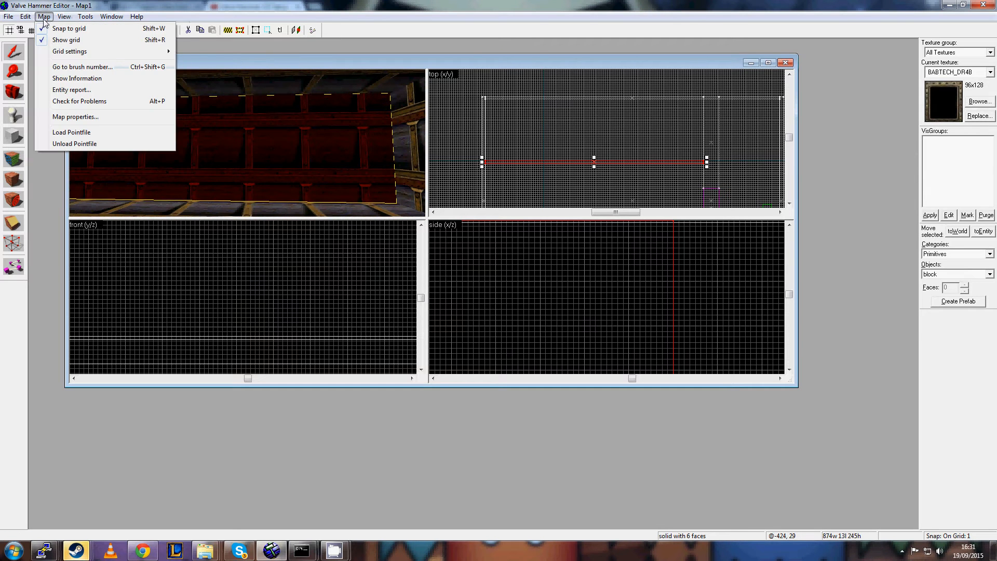
mouse_move(85, 16)
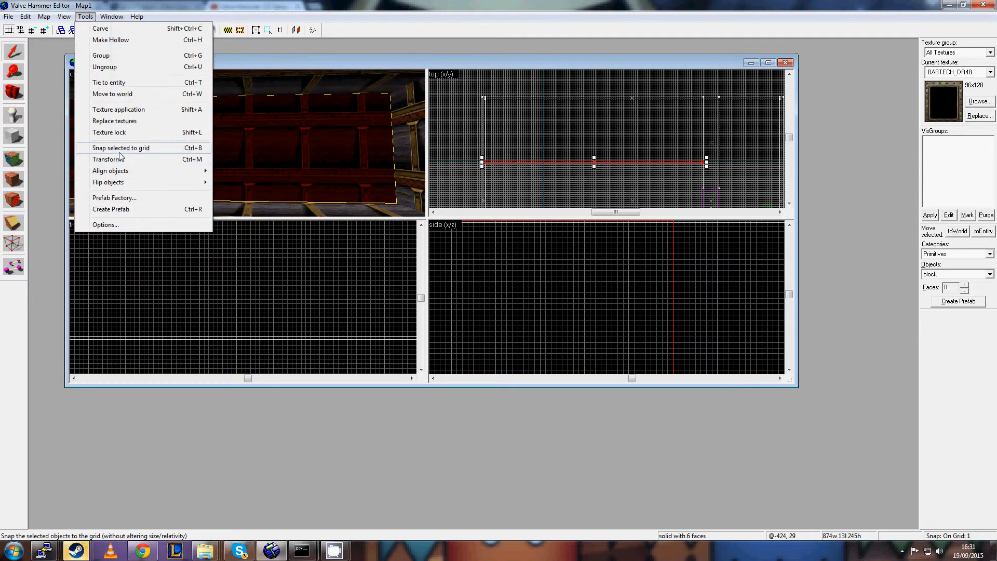
click(119, 110)
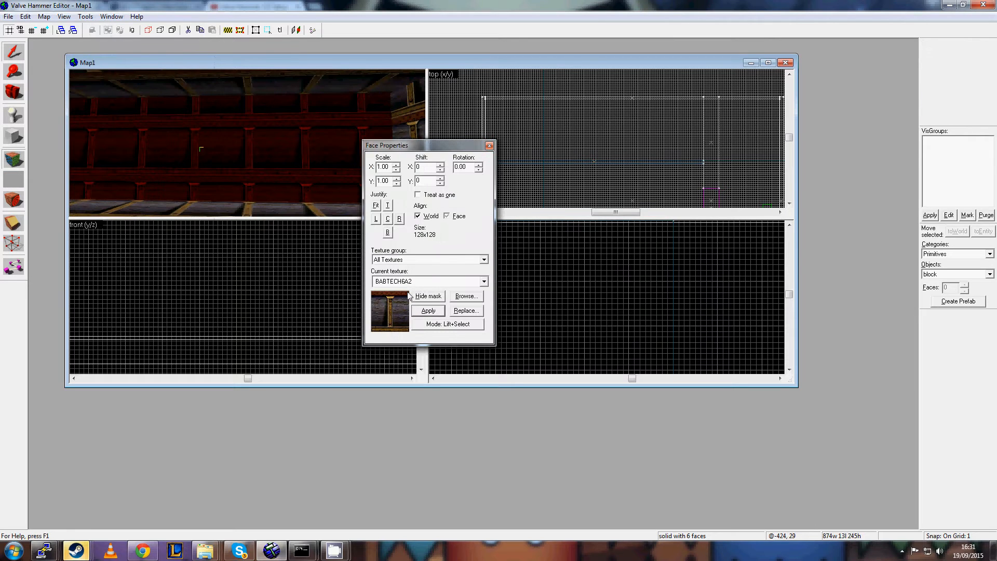
click(482, 281)
scroll(424, 364, down, 3)
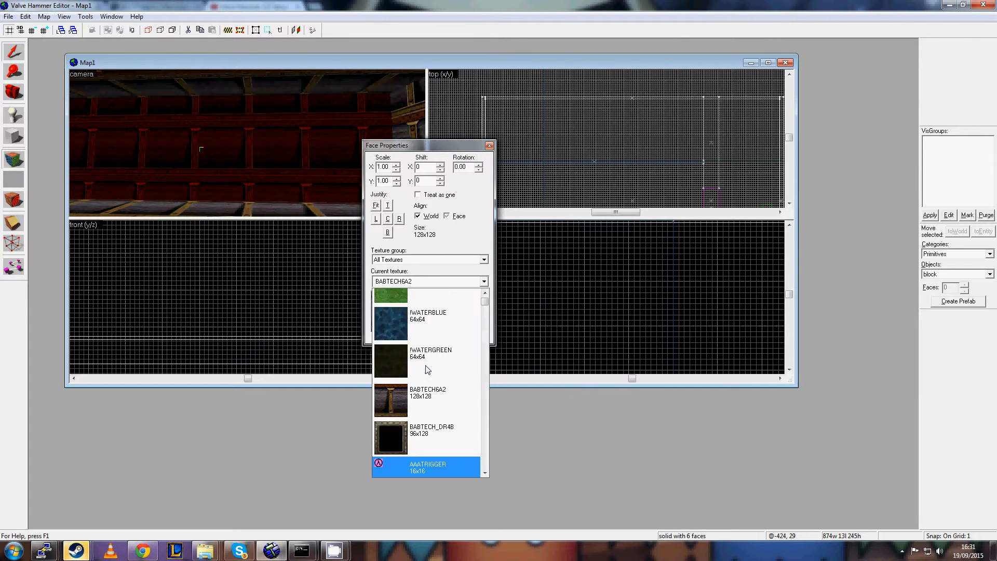
scroll(423, 379, down, 10)
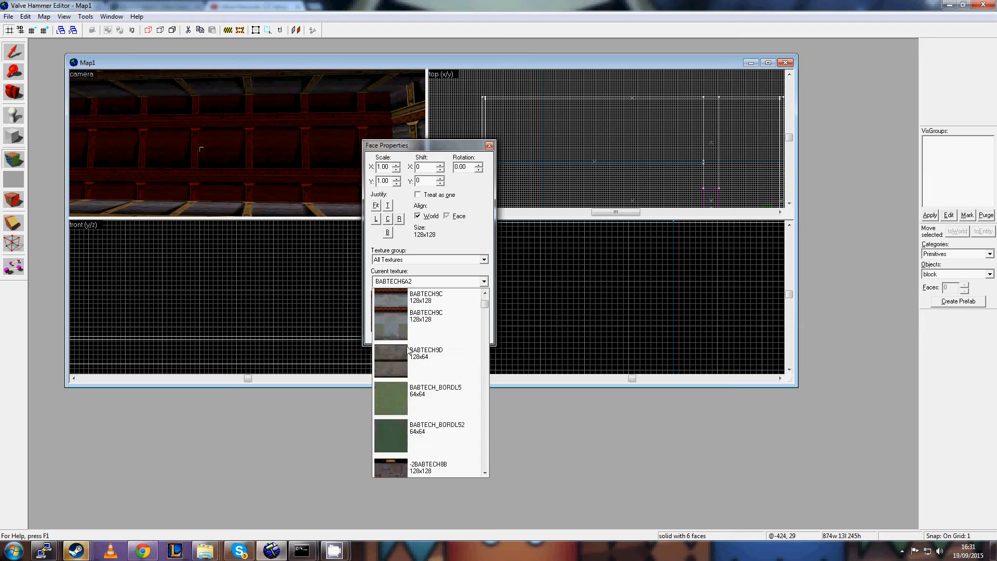
click(425, 348)
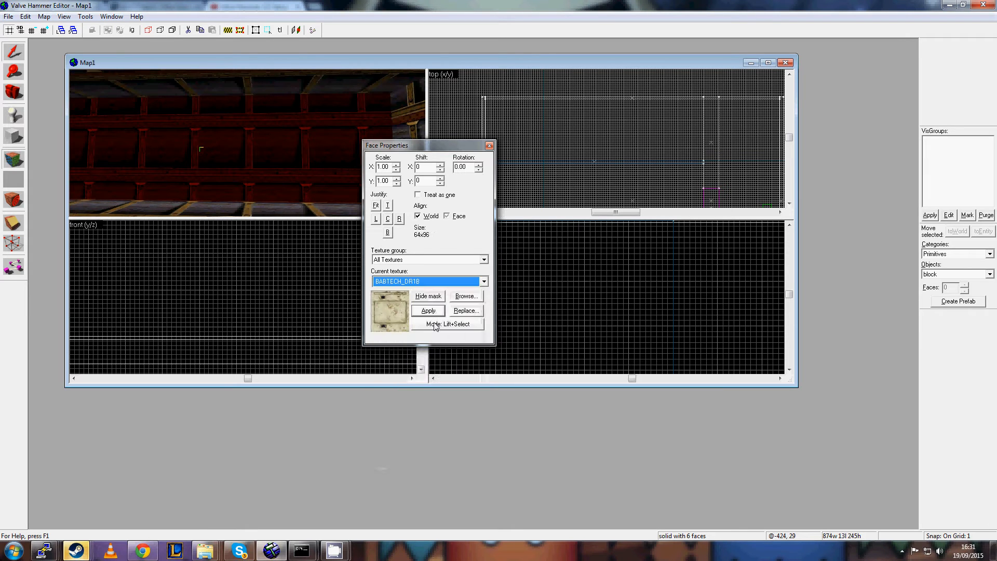
click(428, 311)
click(489, 146)
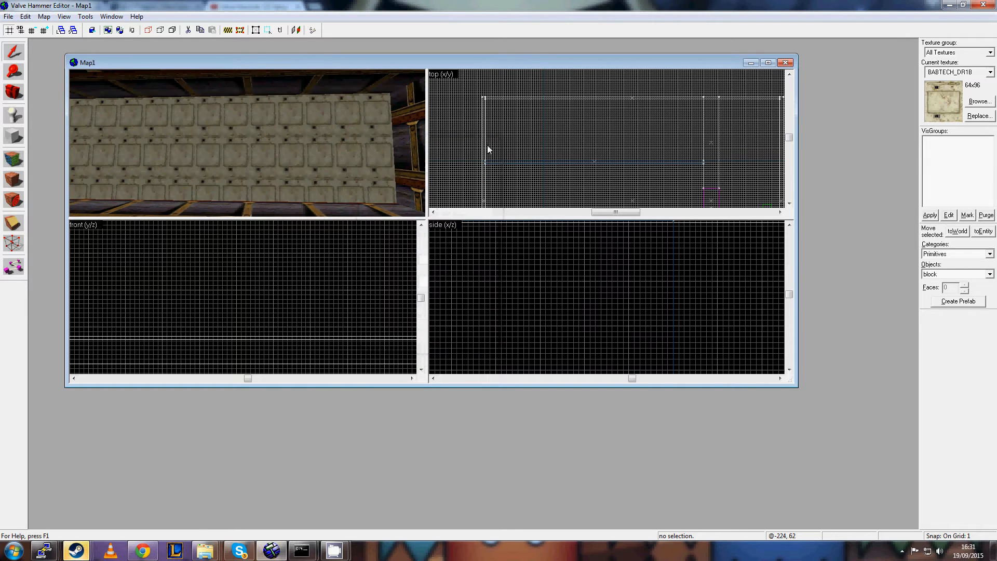
Inspect the retextured dividing wall and the adjoining wall group up close in the 3D view.
click(374, 154)
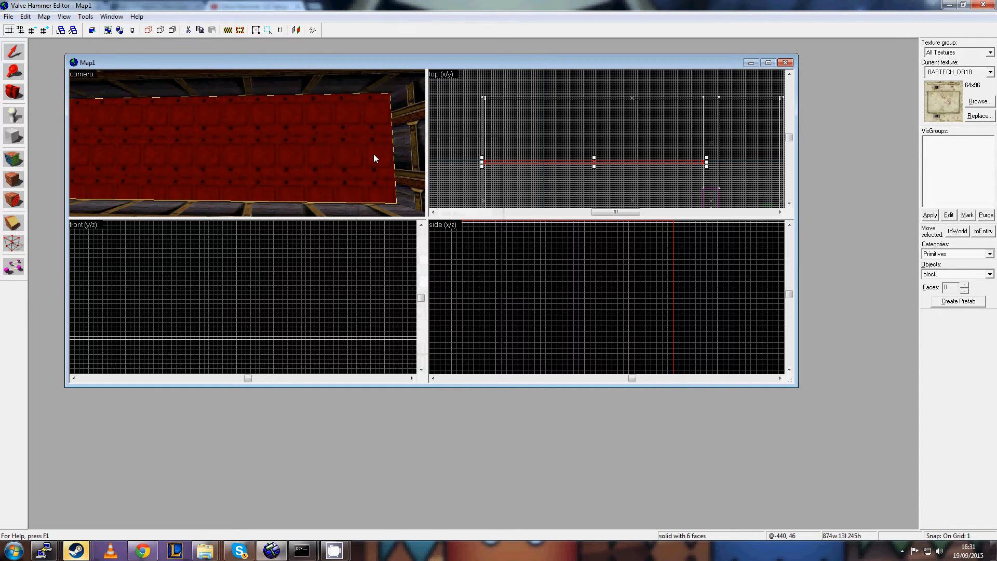
click(398, 146)
key(z)
key(w)
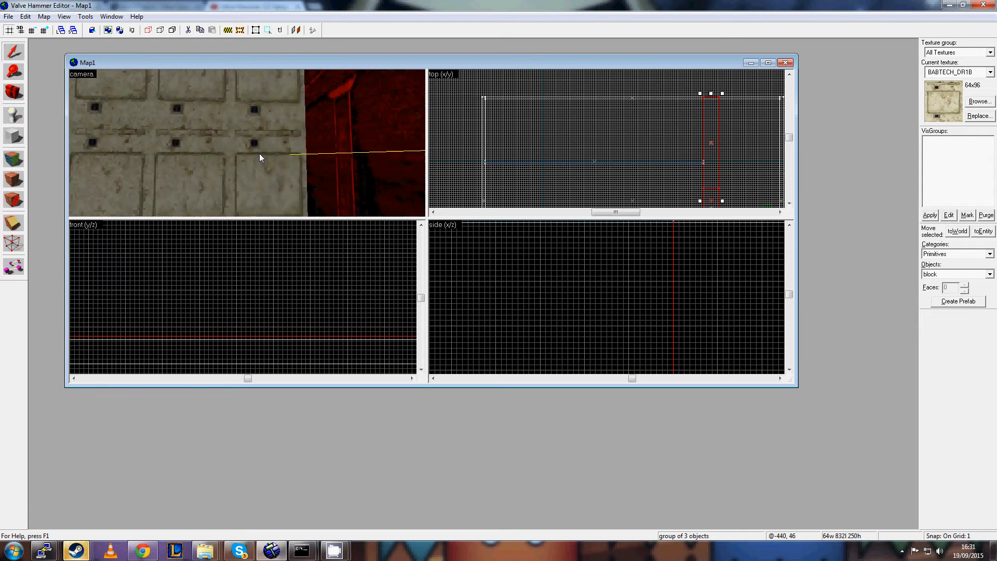
key(Right)
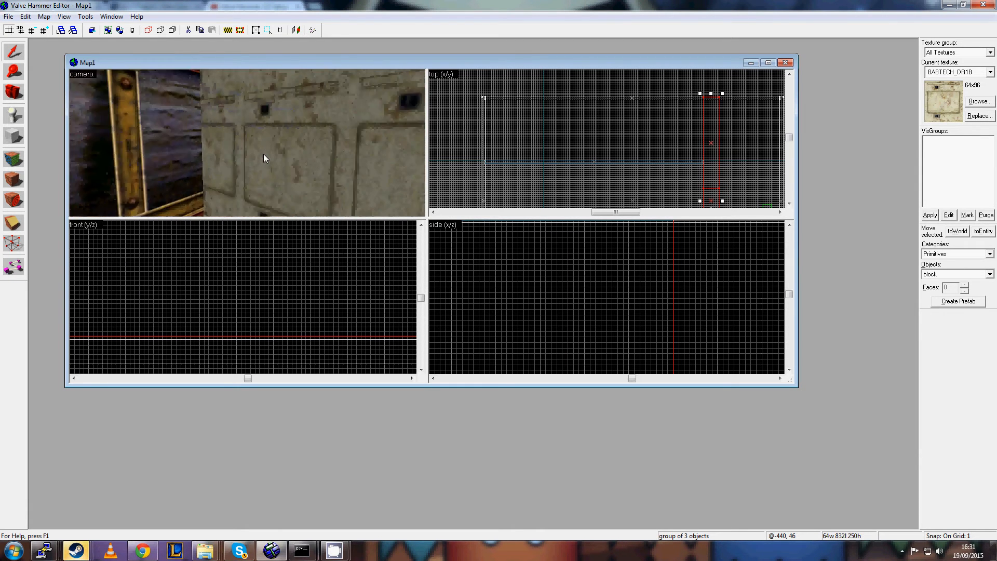
key(w)
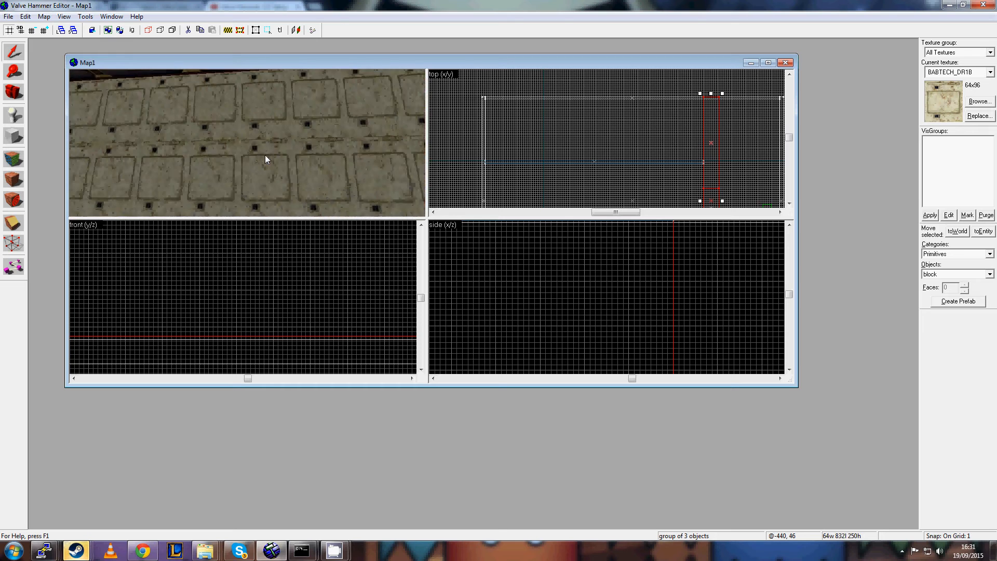
Copy the retextured dividing wall and paste the duplicate outside the room in the top view.
click(265, 154)
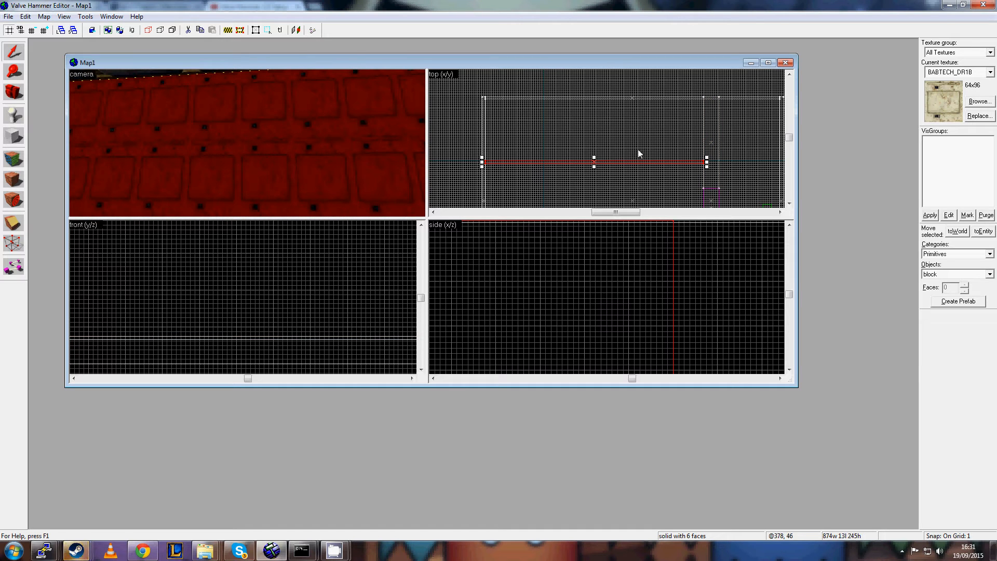
scroll(638, 152, down, 4)
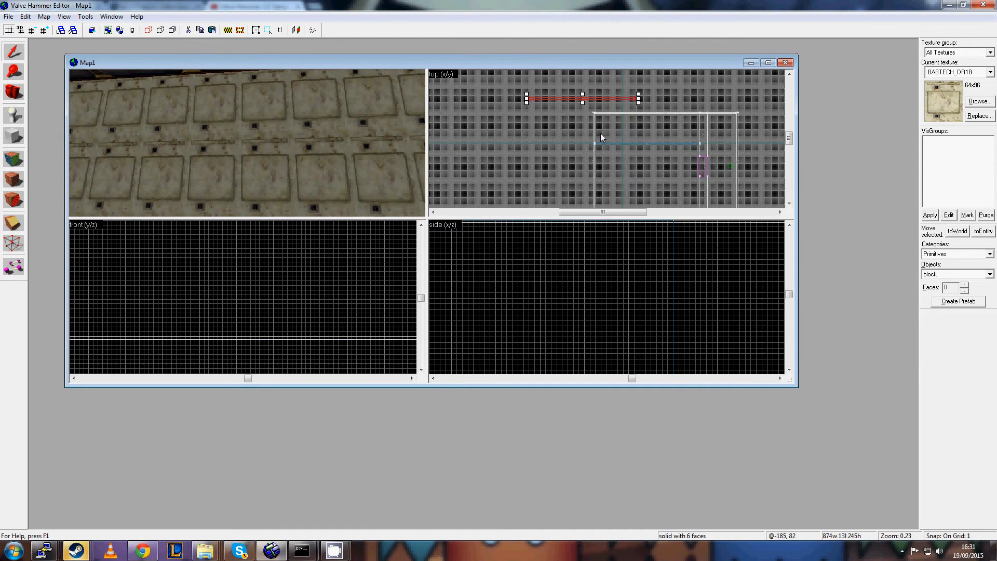
scroll(585, 130, up, 3)
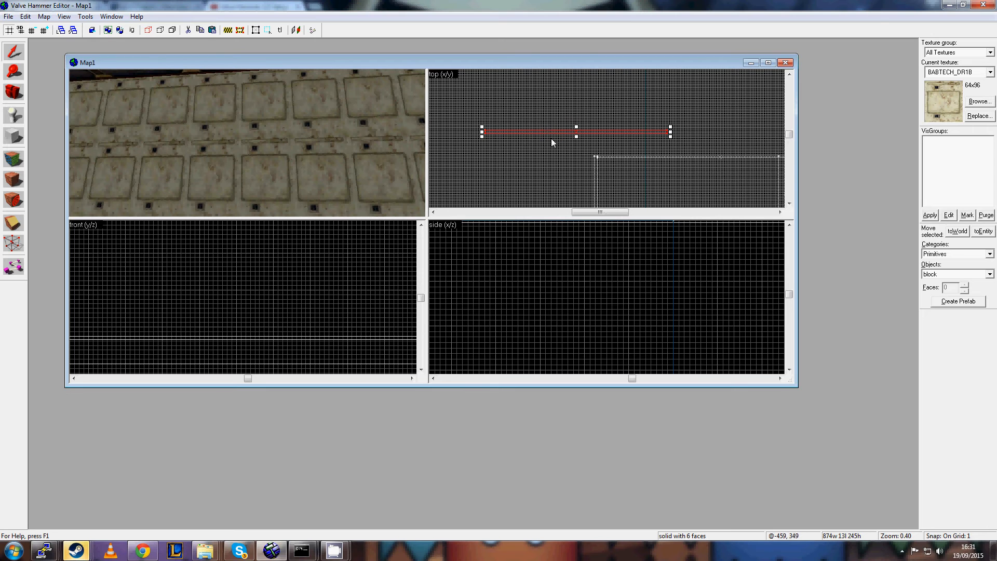
Move the pasted wall into the room in the top view, fitting its ends between the outer wall and the door wall.
scroll(552, 139, up, 7)
scroll(610, 174, down, 9)
drag(568, 167, 610, 175)
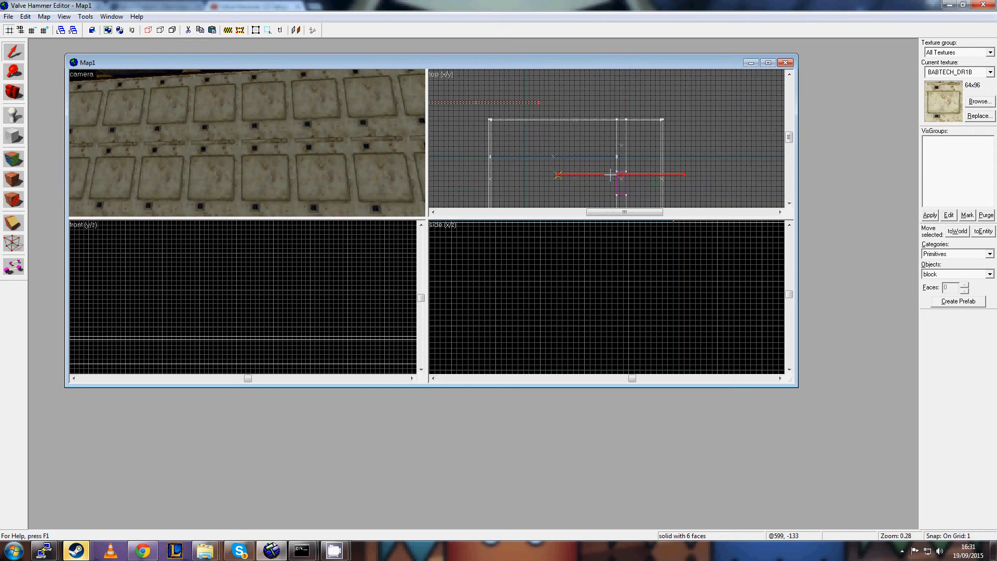
scroll(610, 175, up, 6)
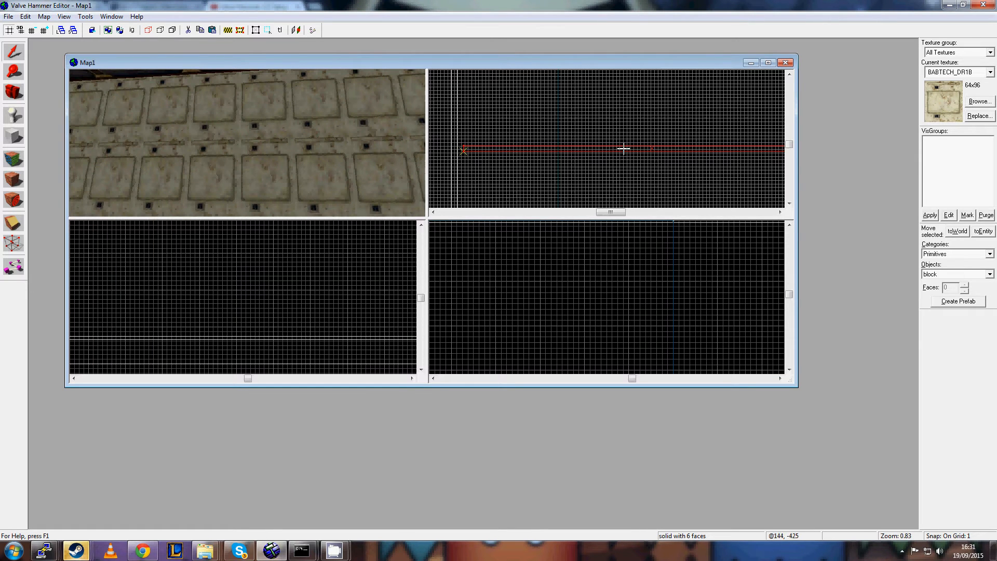
scroll(561, 161, up, 8)
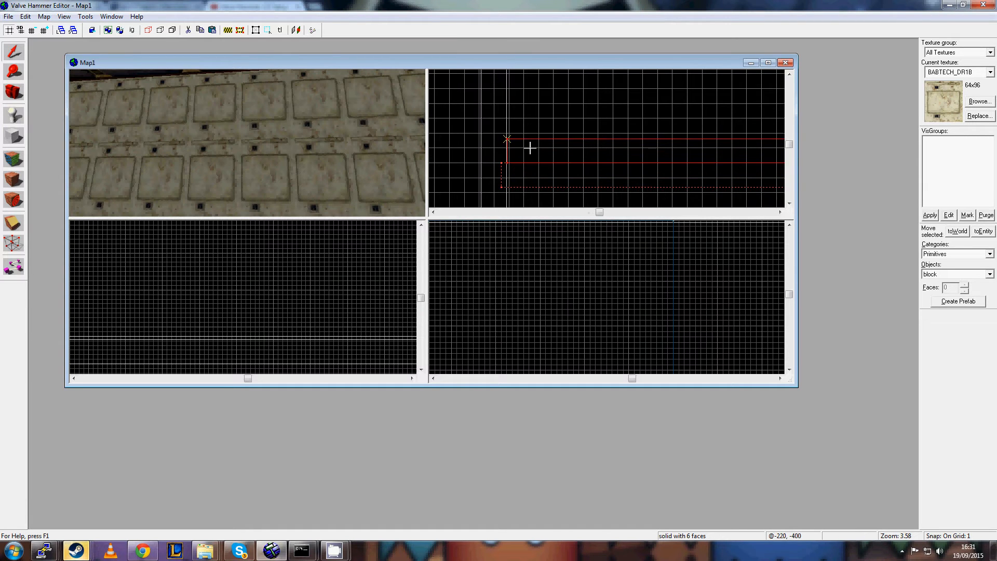
scroll(562, 127, down, 5)
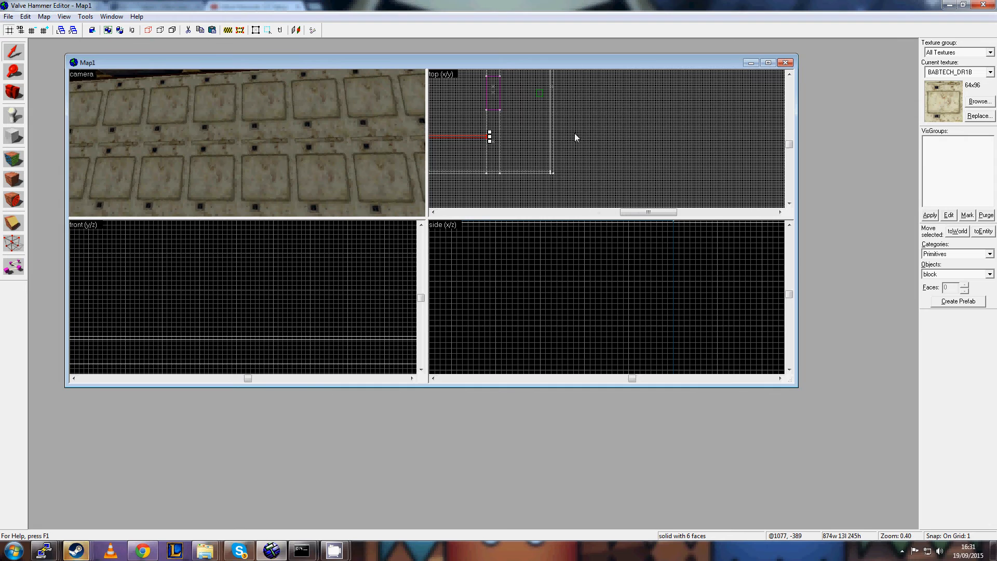
scroll(586, 138, up, 12)
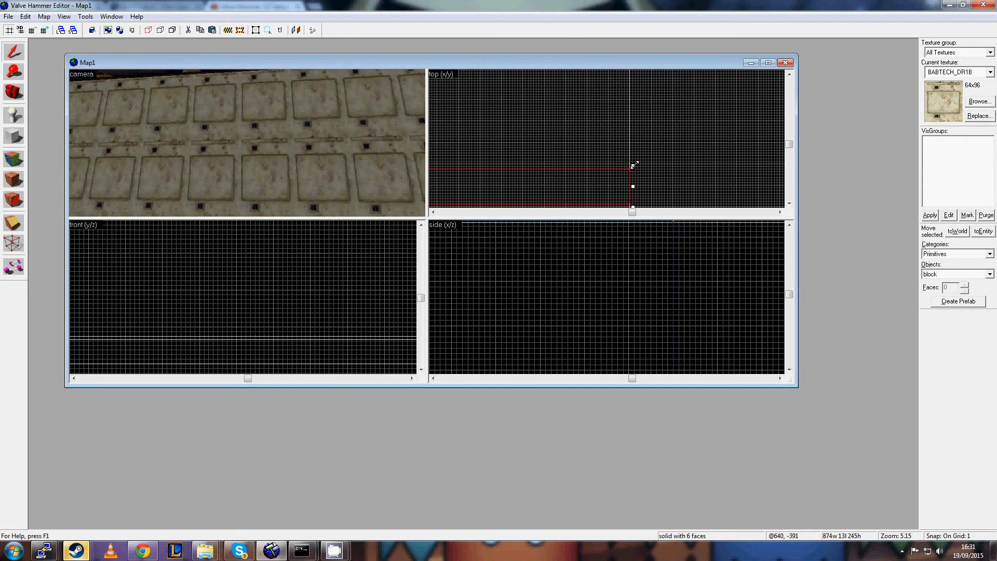
scroll(647, 153, up, 3)
scroll(649, 157, down, 5)
Raise the wall copy in the side view so its upper corner meets the corner of the ceiling and outer wall.
scroll(599, 300, down, 10)
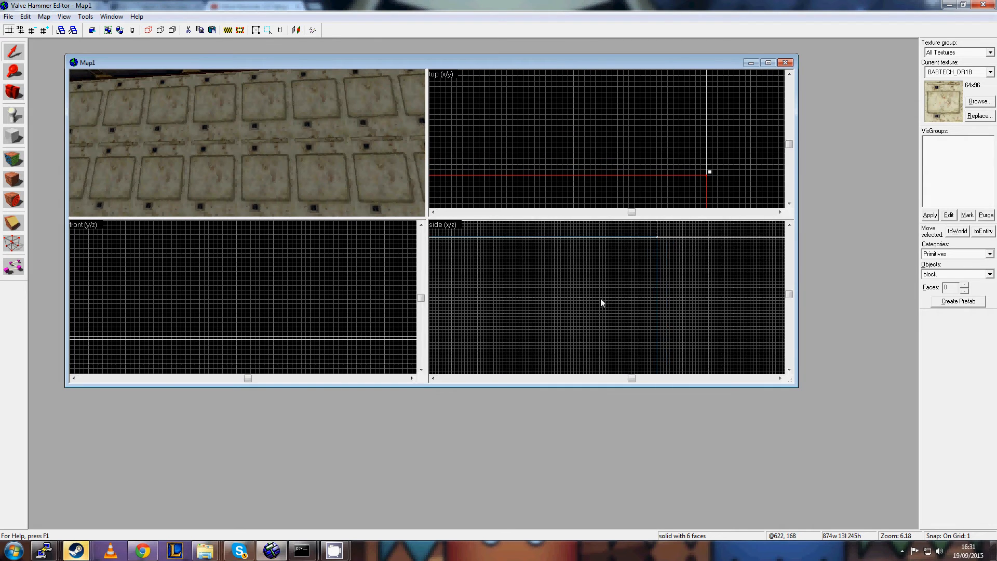
scroll(590, 301, down, 10)
scroll(603, 298, up, 6)
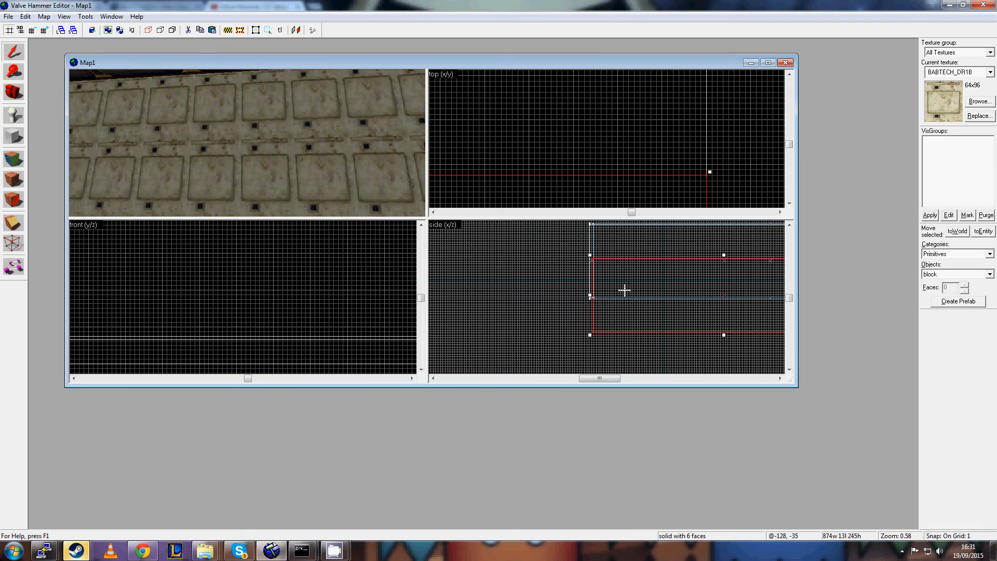
scroll(618, 306, up, 7)
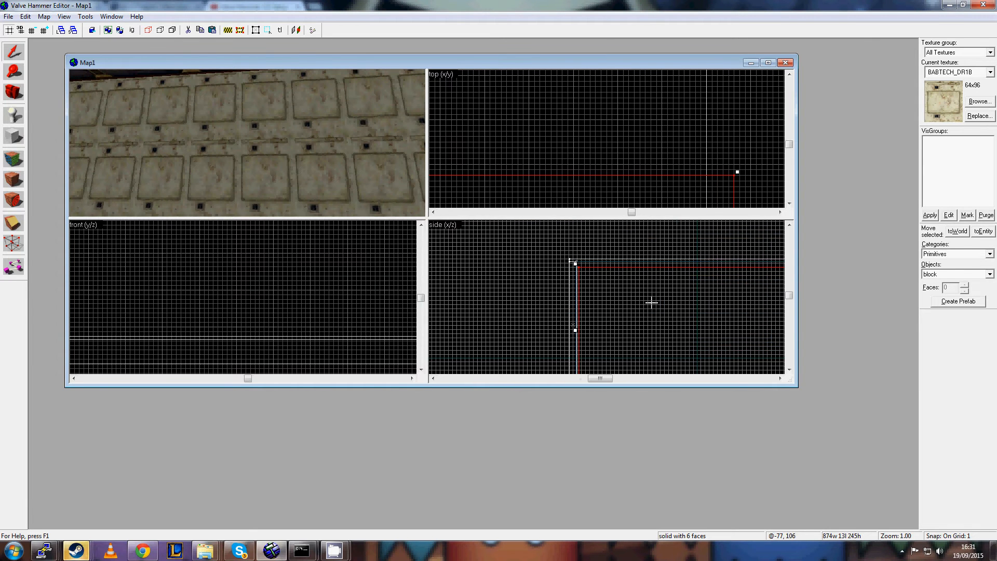
scroll(650, 315, up, 3)
key(Up)
key(Left)
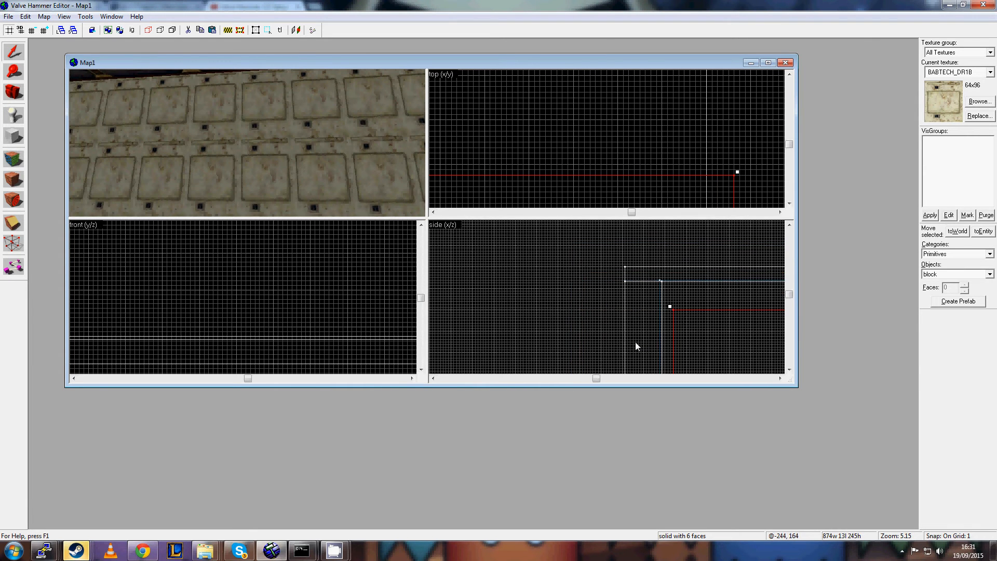
key(Right)
scroll(632, 330, up, 3)
drag(593, 325, 564, 275)
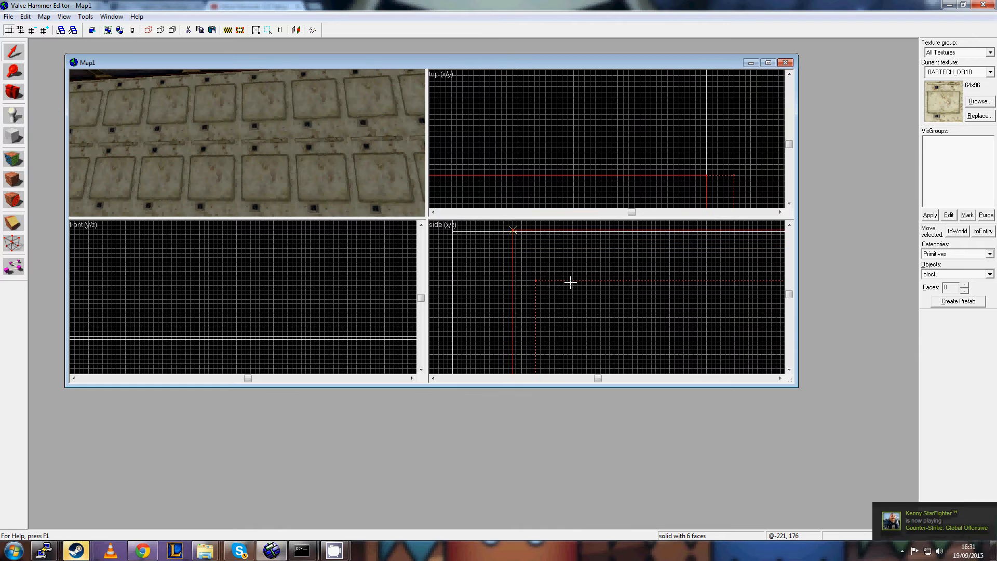
Fine-tune the wall copy's upper corner against the ceiling and outer wall in the side view.
scroll(564, 290, up, 1)
key(Up)
key(Up)
scroll(541, 280, up, 1)
key(Left)
scroll(549, 284, up, 3)
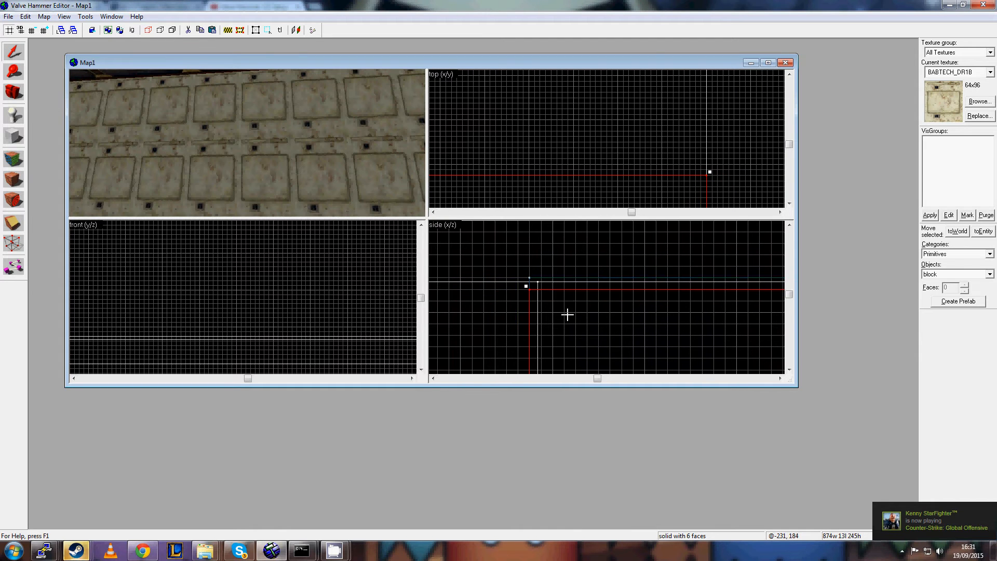
key(Left)
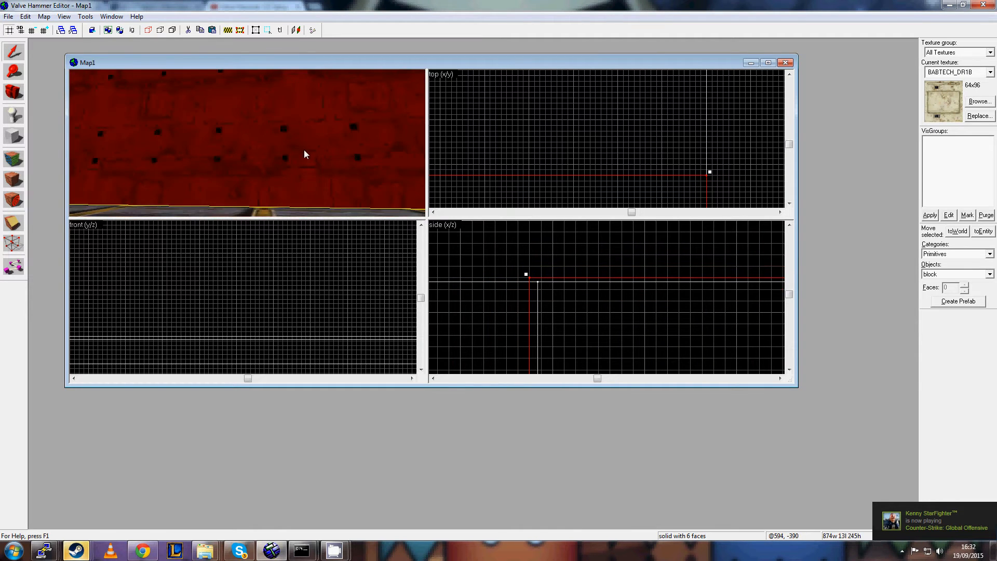
Inspect the two BABTECH_DR1B dividing walls up close in the 3D view, selecting a wall to check its placement.
key(Right)
click(297, 131)
key(z)
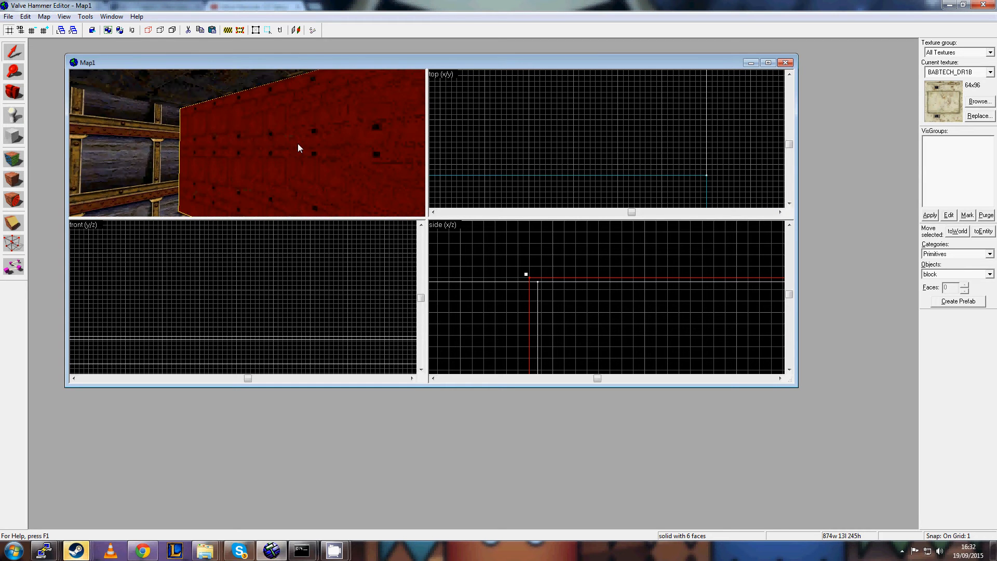
key(Right)
click(298, 144)
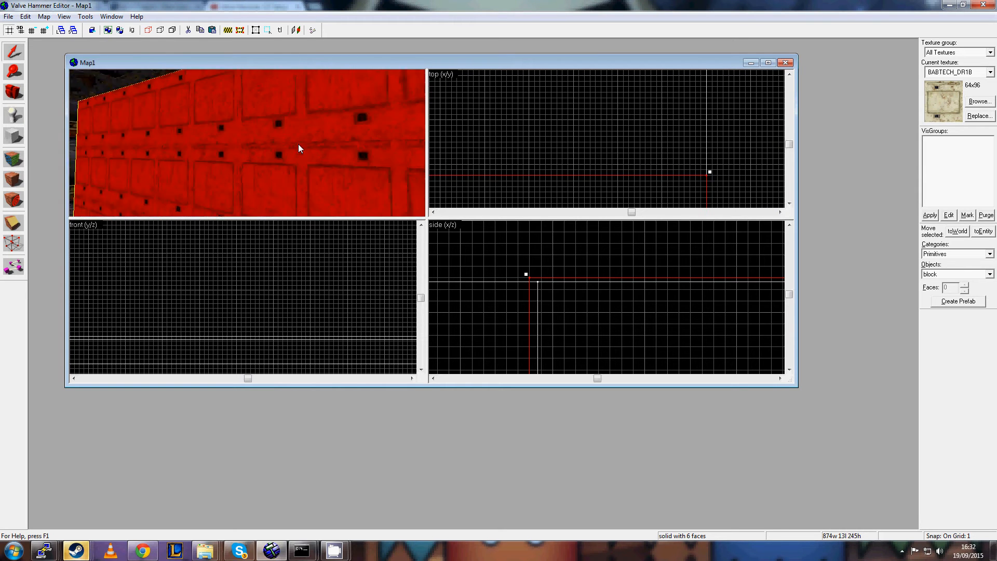
key(Right)
key(z)
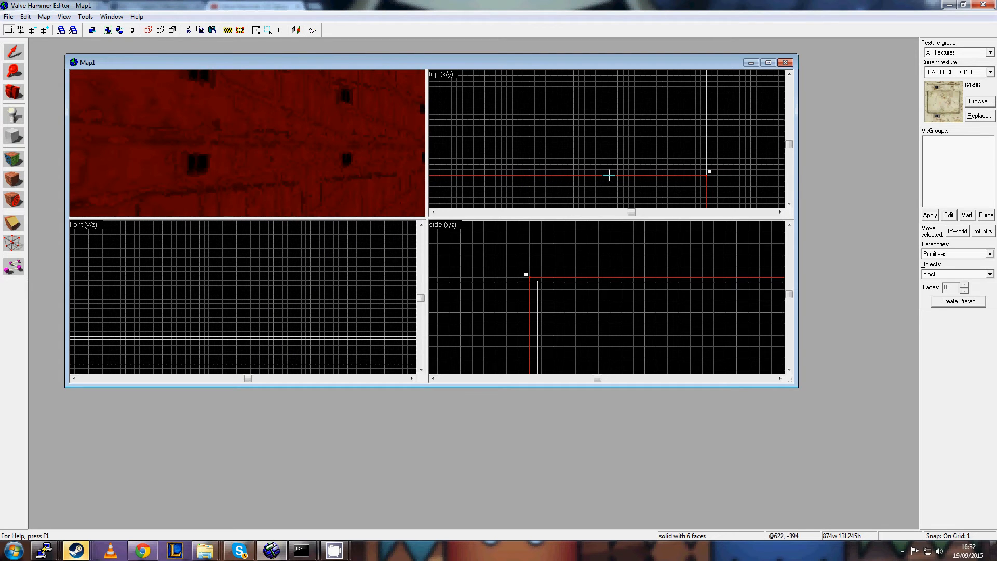
Deselect the wall copy and review the wall layout in the top and side views.
scroll(699, 155, down, 5)
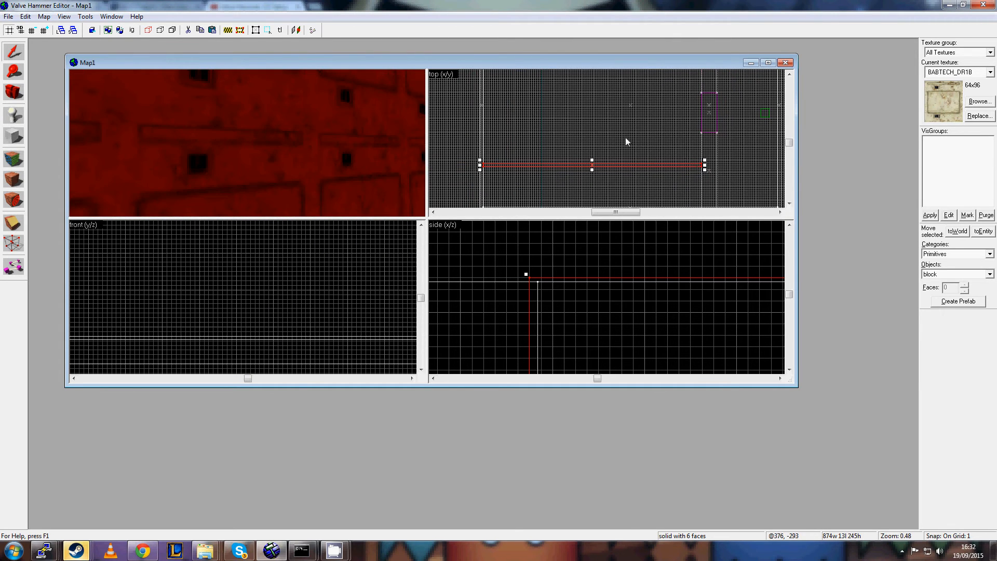
click(509, 147)
key(Up)
scroll(627, 298, down, 17)
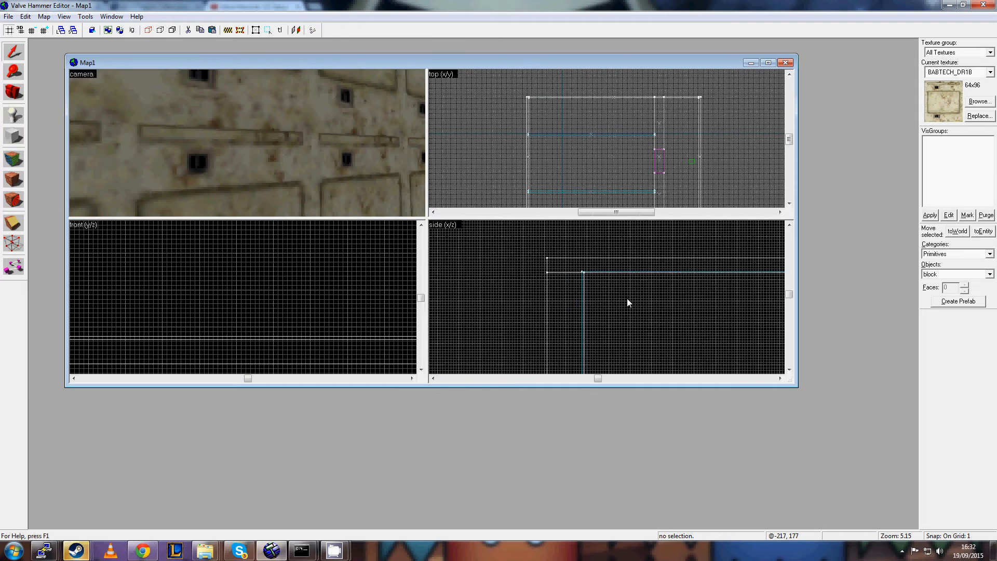
key(Right)
scroll(272, 116, down, 3)
Fly through the room in the 3D view to examine the duplicated walls from several sides.
key(z)
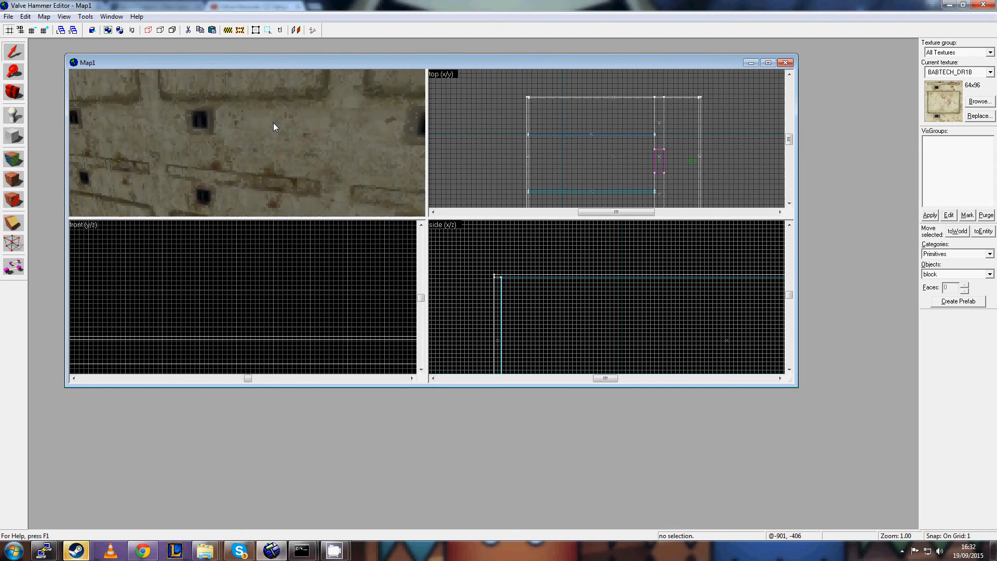
key(z)
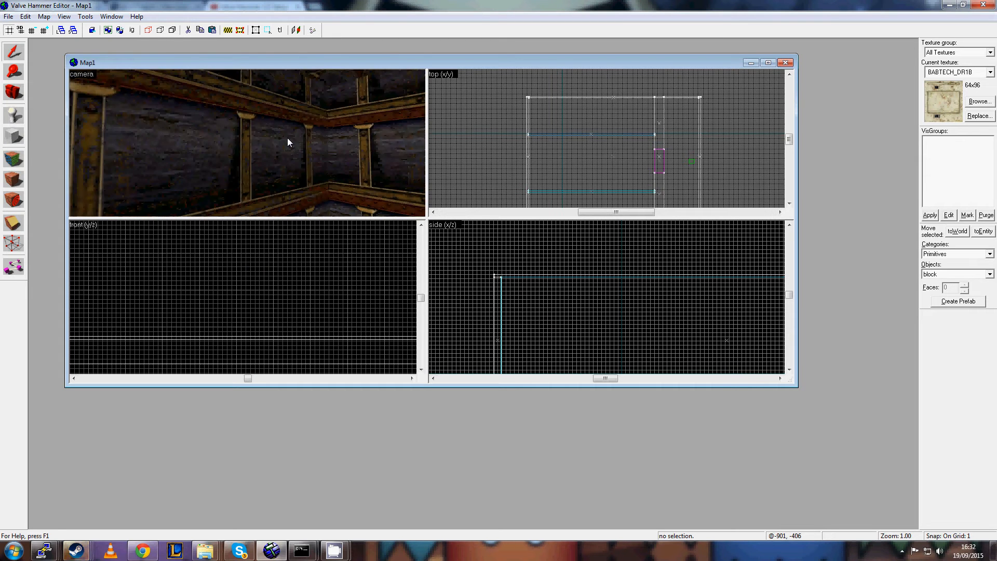
key(z)
drag(378, 136, 413, 167)
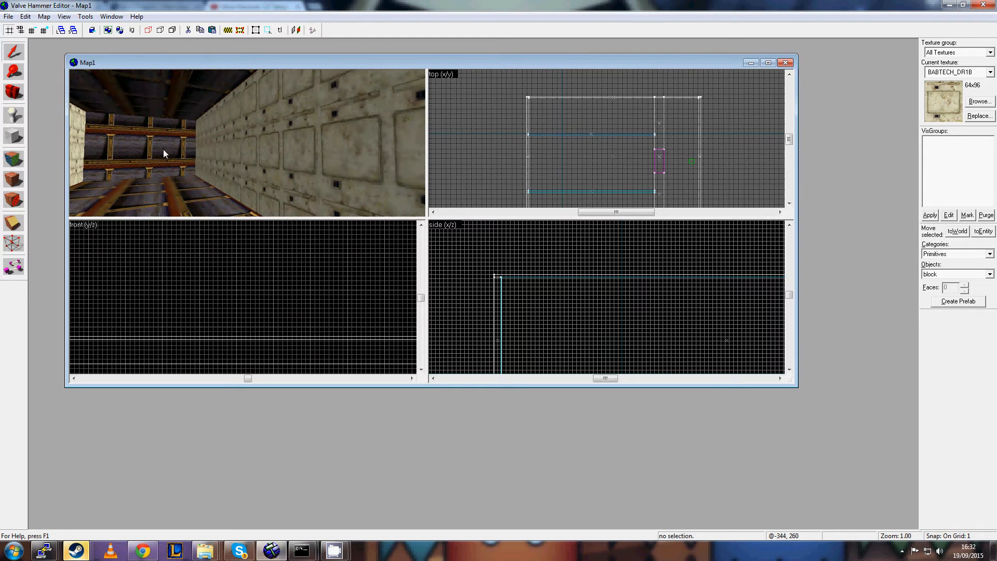
key(z)
key(z)
key(z)
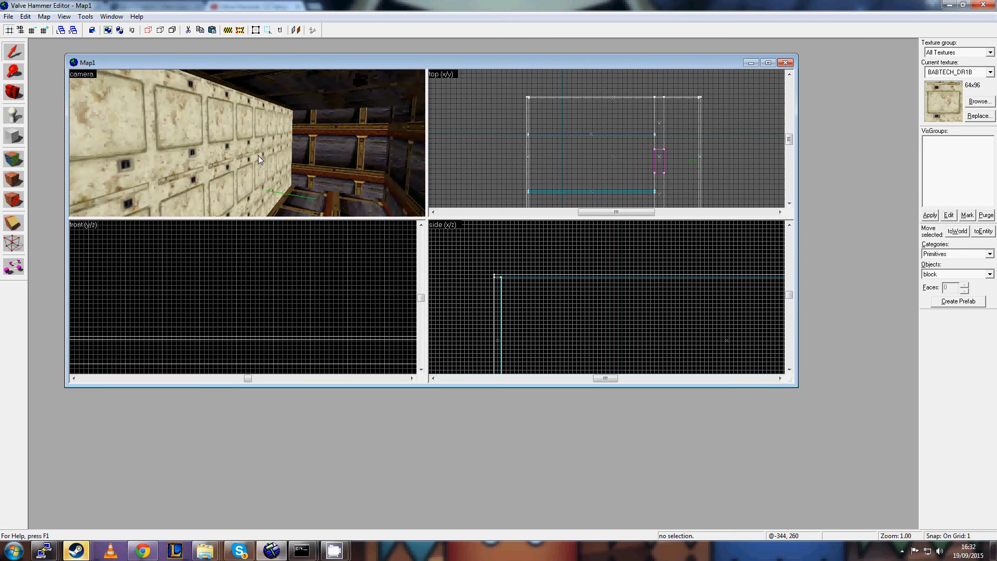
key(z)
Select the info_player_start entity in the front view and paste a copy of it between the two dividing walls.
scroll(631, 162, down, 3)
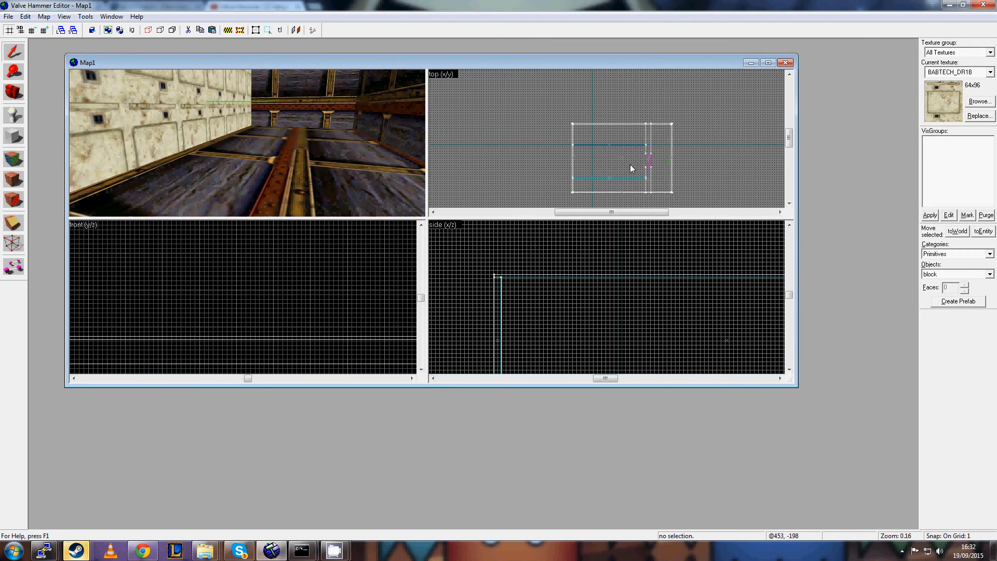
scroll(372, 304, down, 15)
click(229, 287)
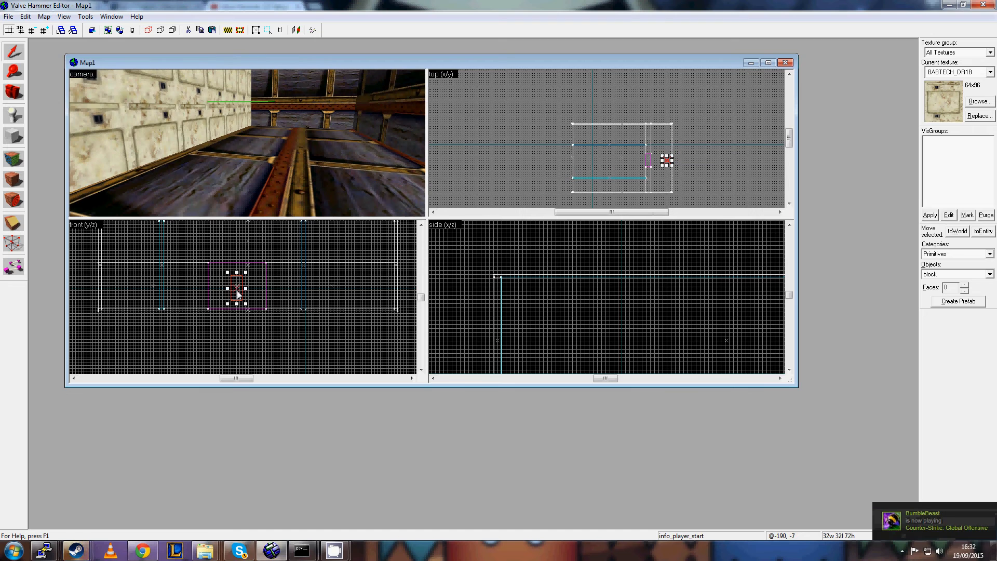
key(ctrl+v)
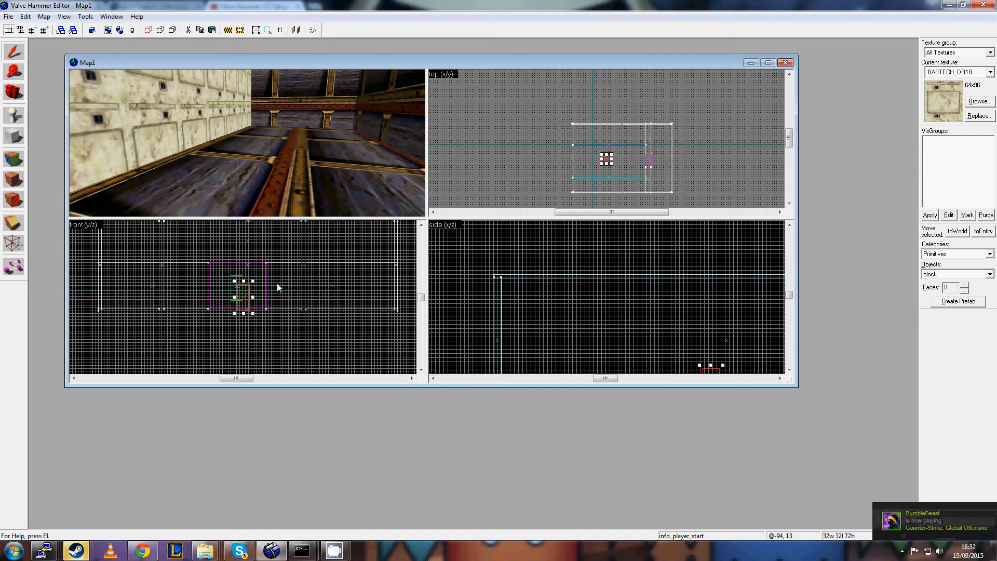
Raise the copied player start in the side view until it stands clear of the floor.
scroll(641, 312, down, 4)
scroll(625, 288, up, 3)
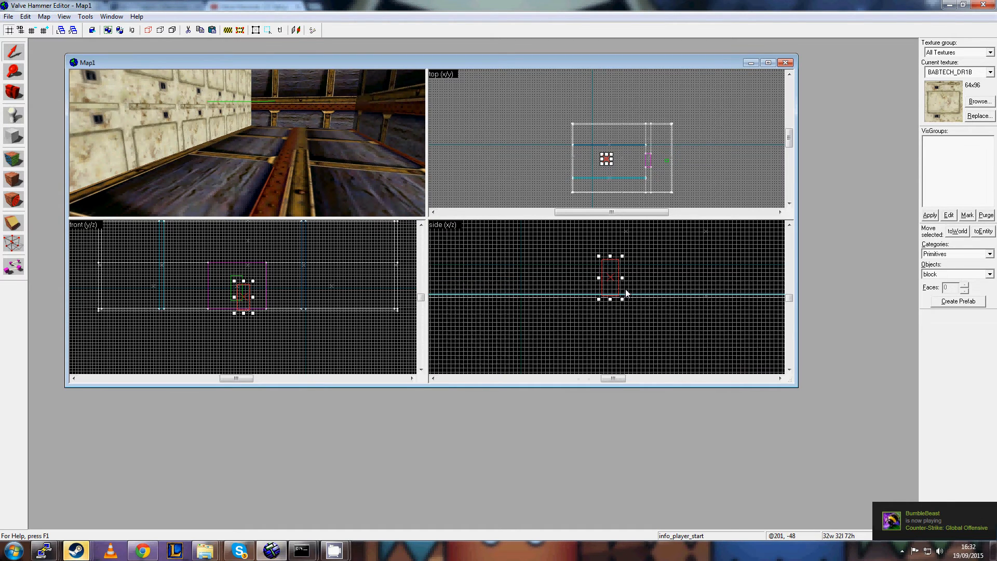
scroll(595, 171, up, 3)
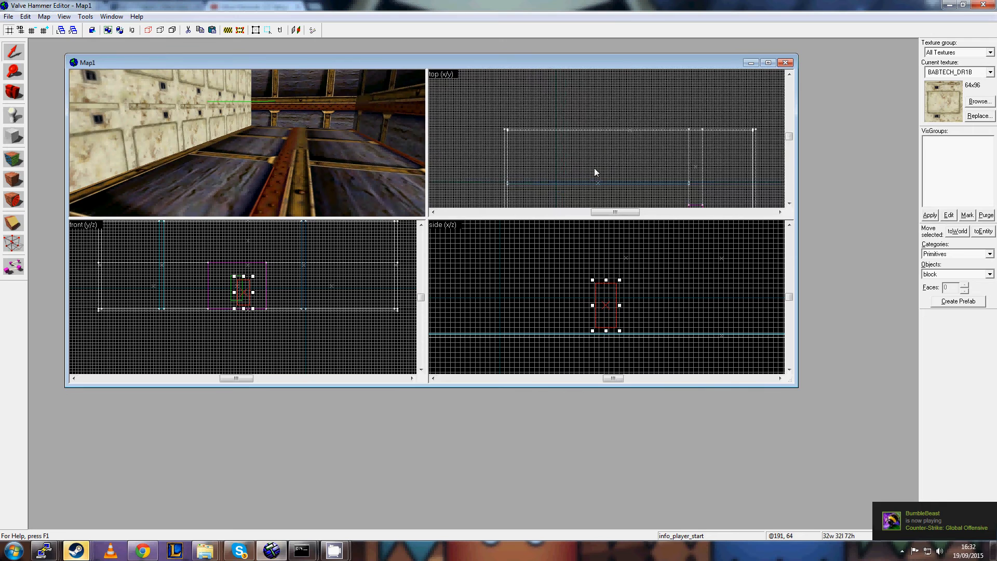
Move the copied player start into the room's upper compartment near the door wall, and adjust its height above the floor.
drag(589, 158, 682, 139)
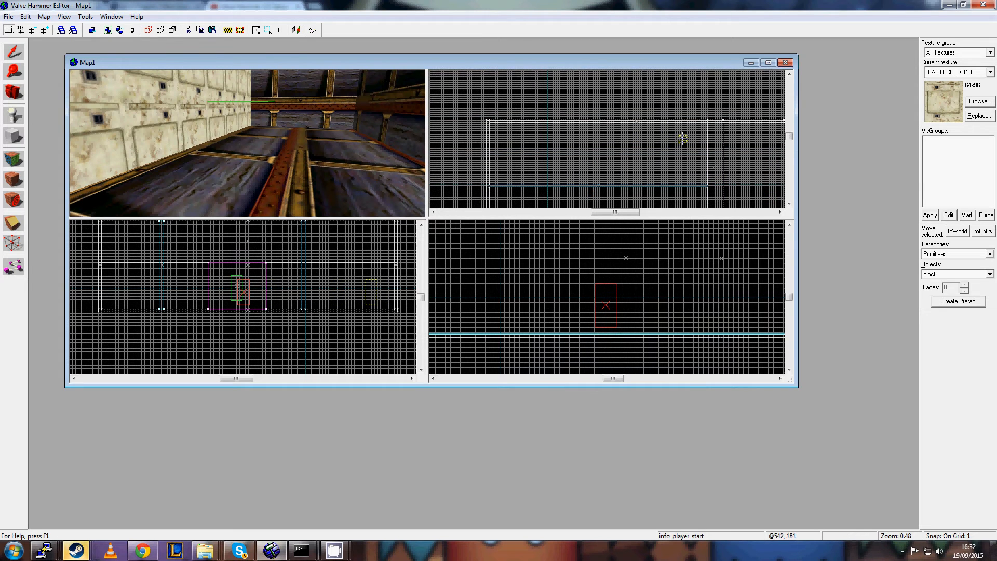
scroll(327, 153, up, 2)
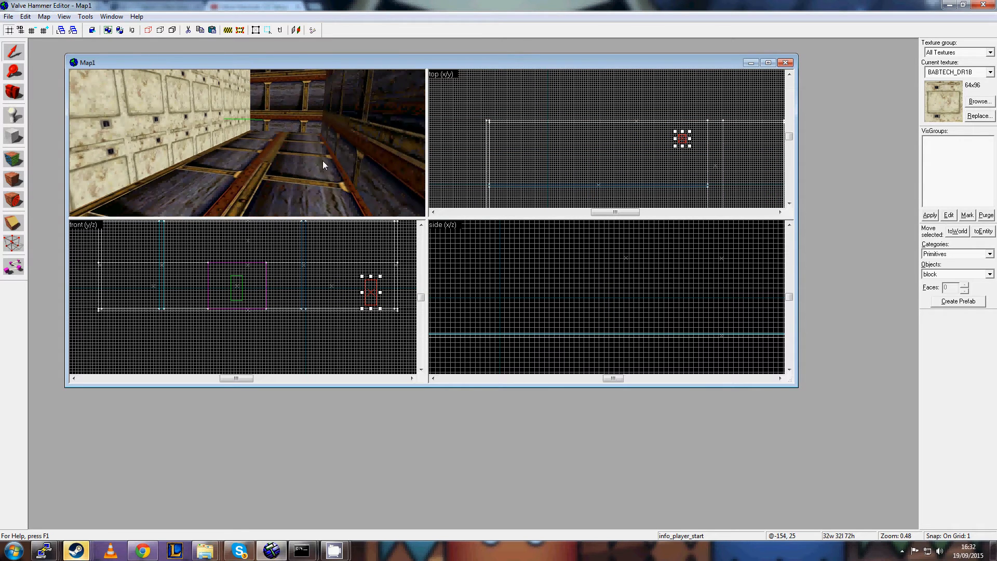
scroll(341, 269, up, 4)
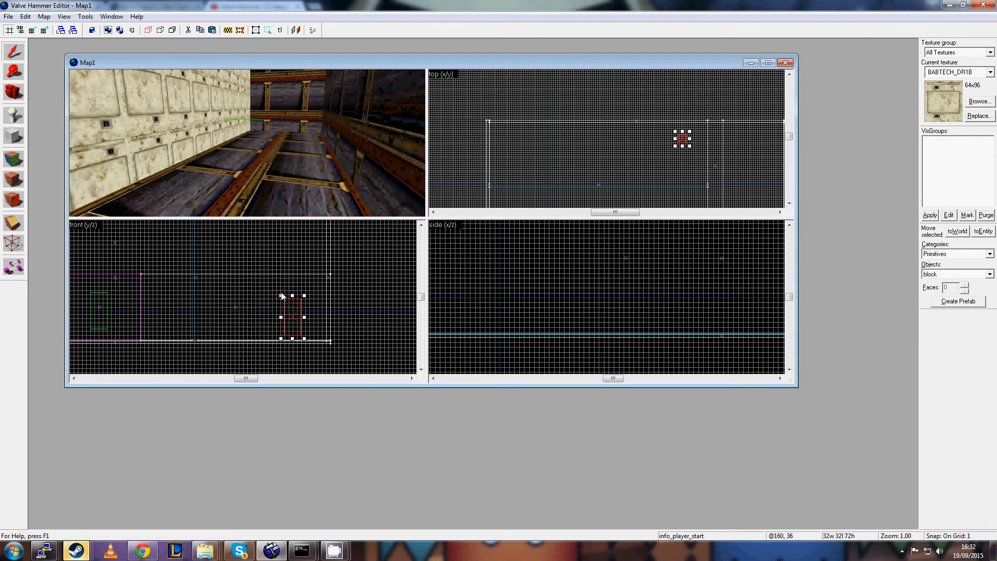
scroll(322, 305, up, 3)
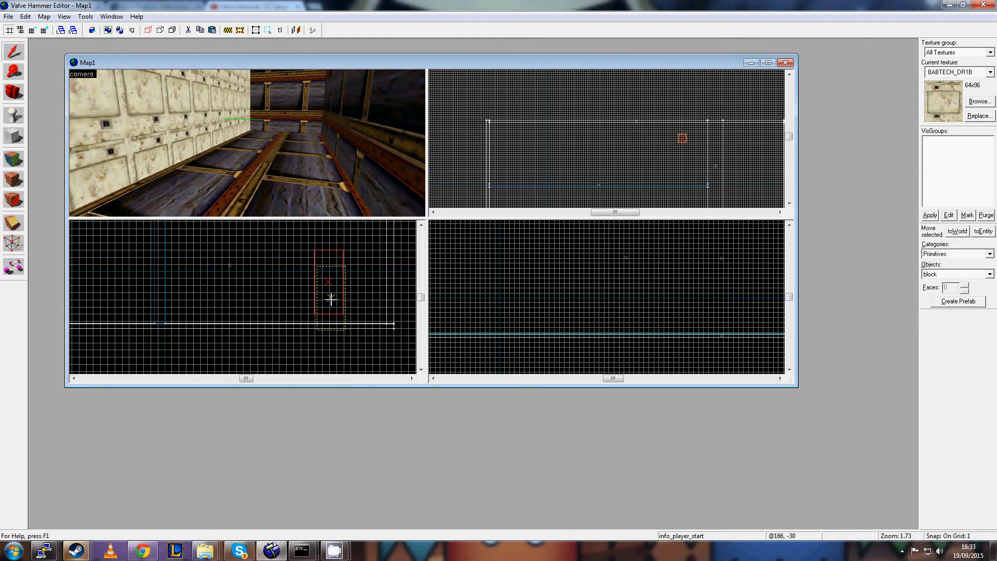
drag(332, 288, 332, 291)
scroll(327, 293, down, 3)
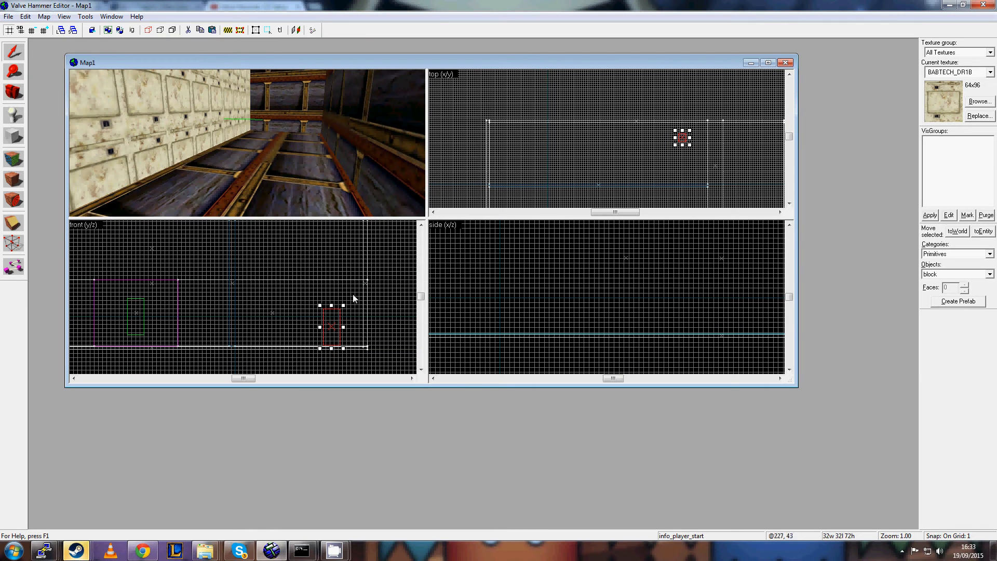
scroll(285, 266, down, 1)
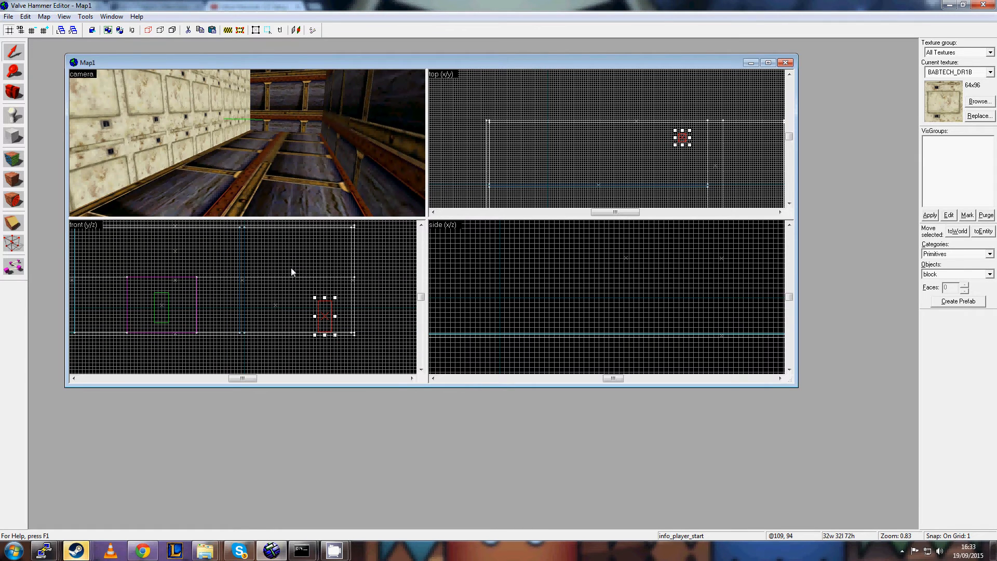
click(14, 136)
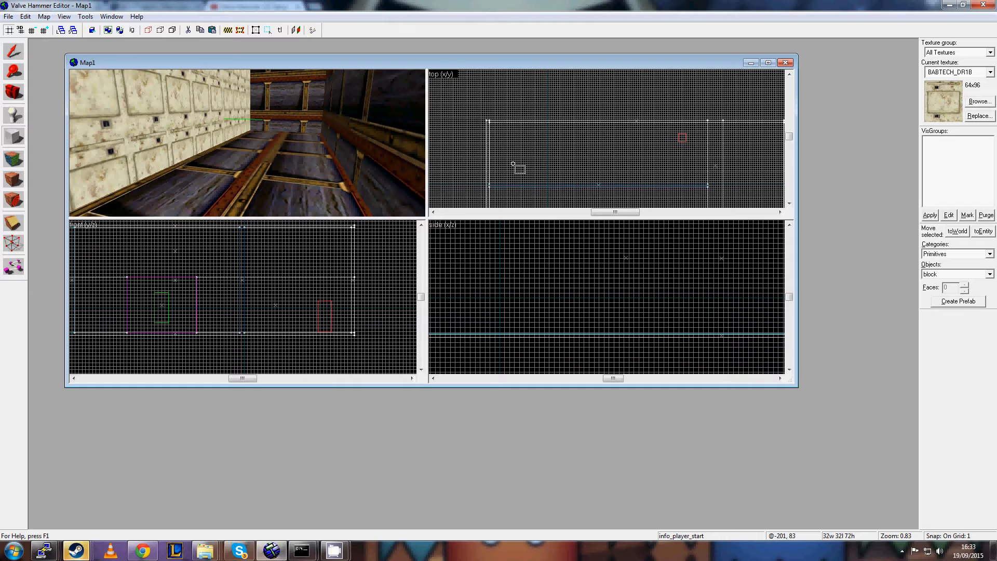
scroll(545, 153, down, 2)
scroll(569, 280, down, 7)
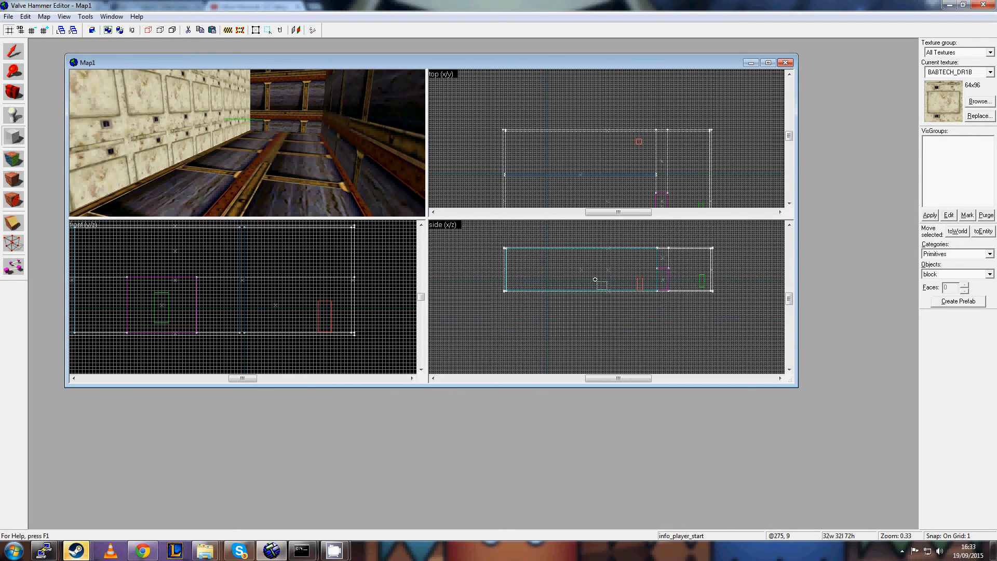
scroll(632, 278, up, 7)
scroll(675, 287, down, 2)
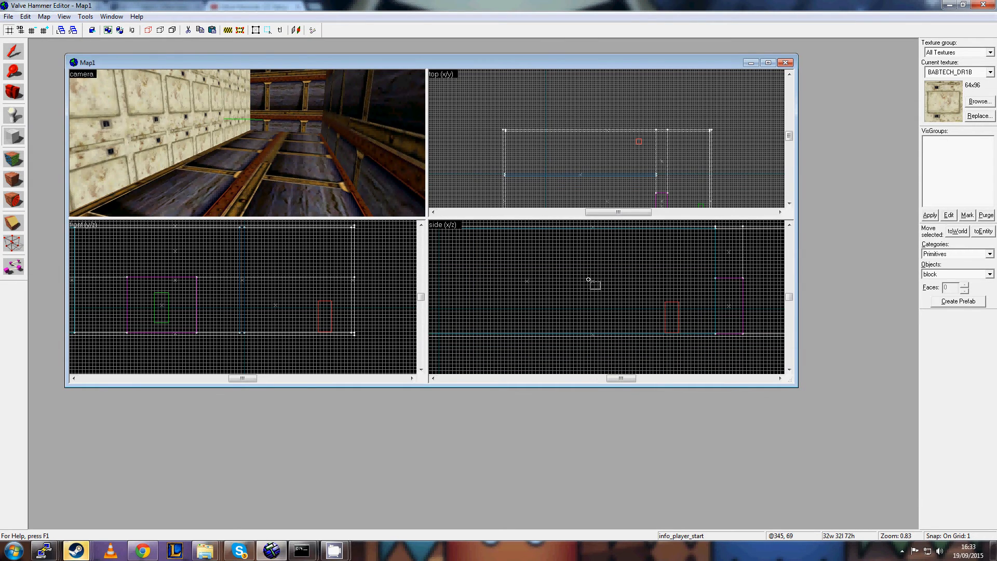
scroll(588, 280, down, 2)
scroll(719, 283, down, 2)
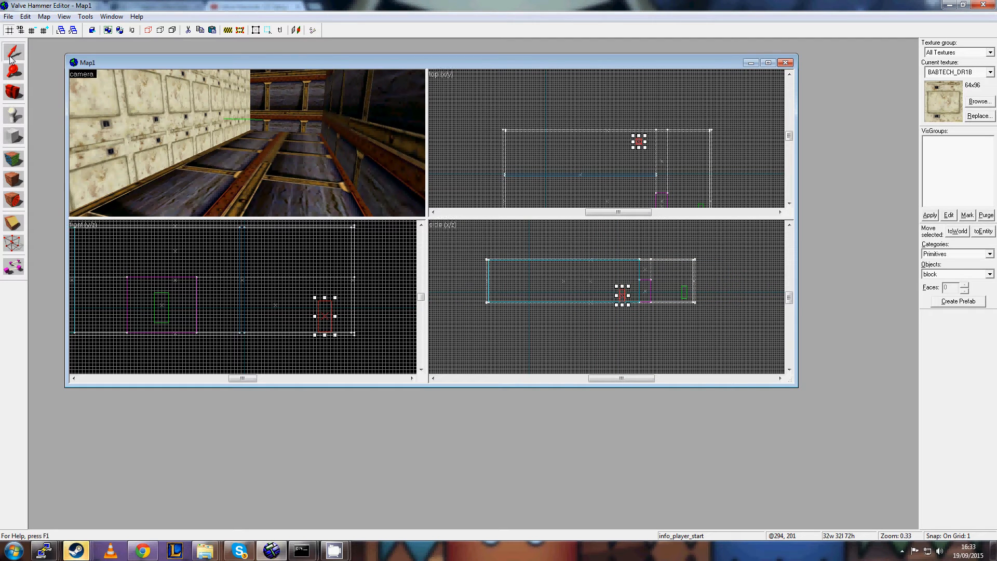
Select the room's outer shell in the 3D view and look along the tiled dividing wall beside it.
key(Left)
key(Up)
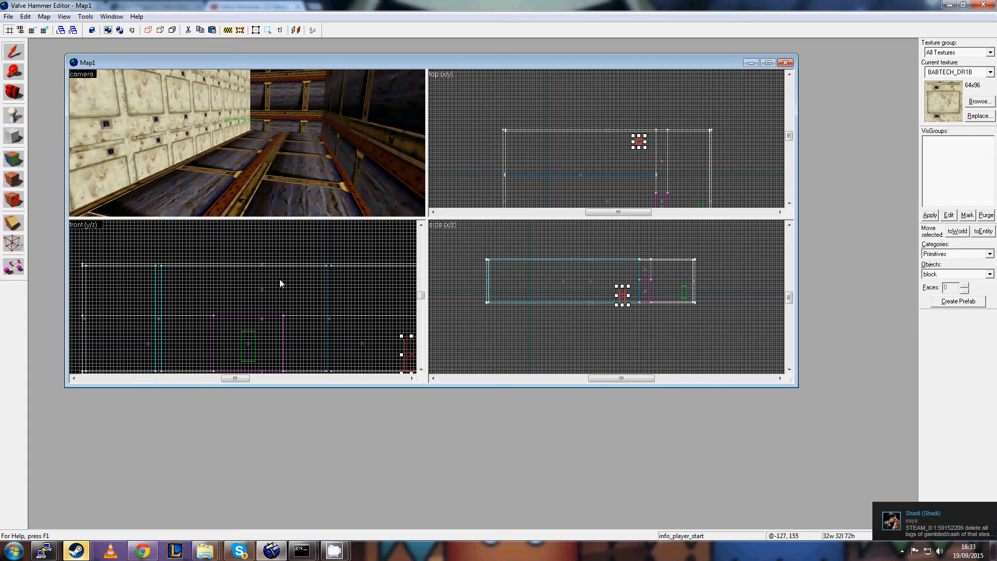
key(Up)
click(293, 156)
key(Left)
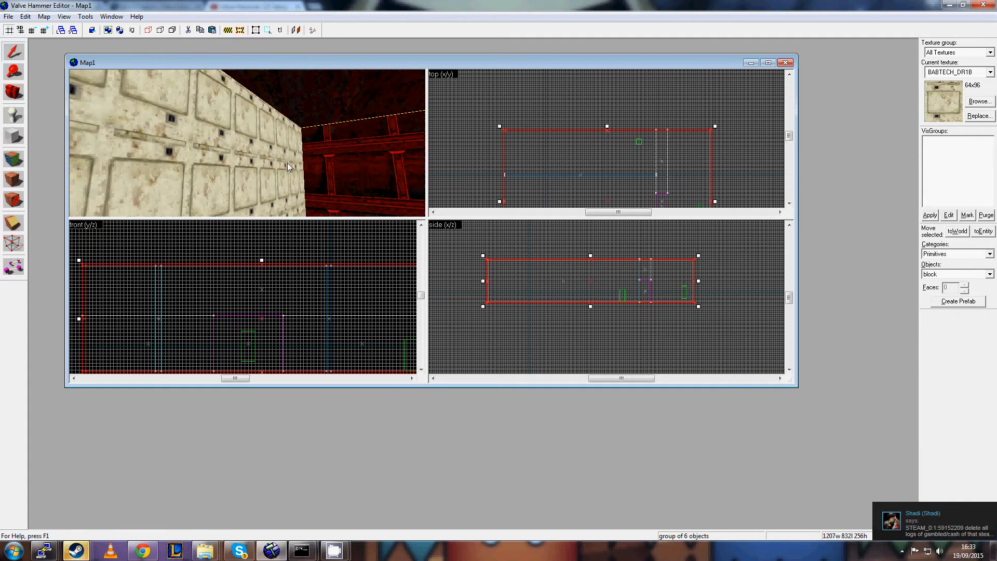
key(Left)
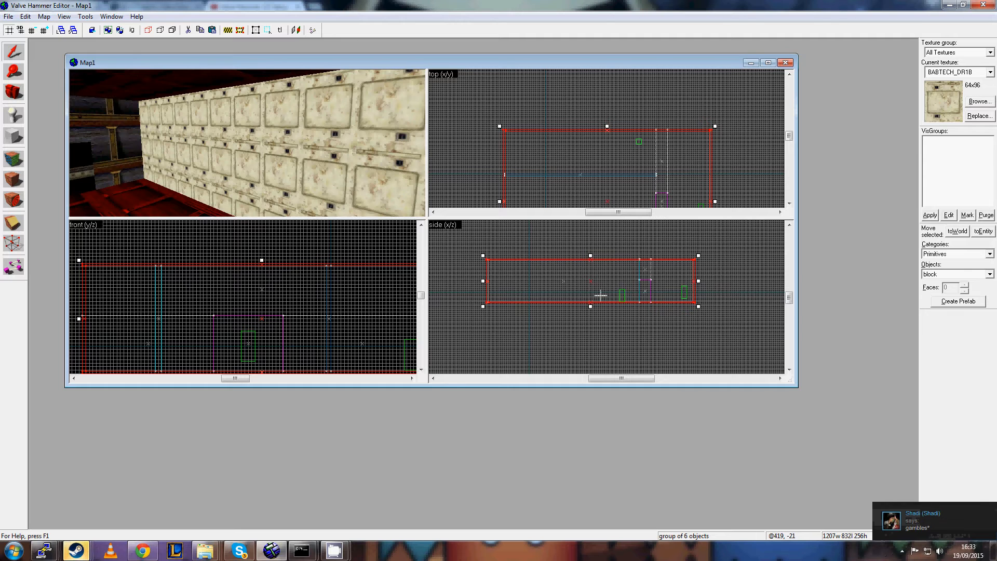
Examine the room's mid-height area in the side view and the dividing wall up close in the 3D view.
scroll(600, 295, up, 6)
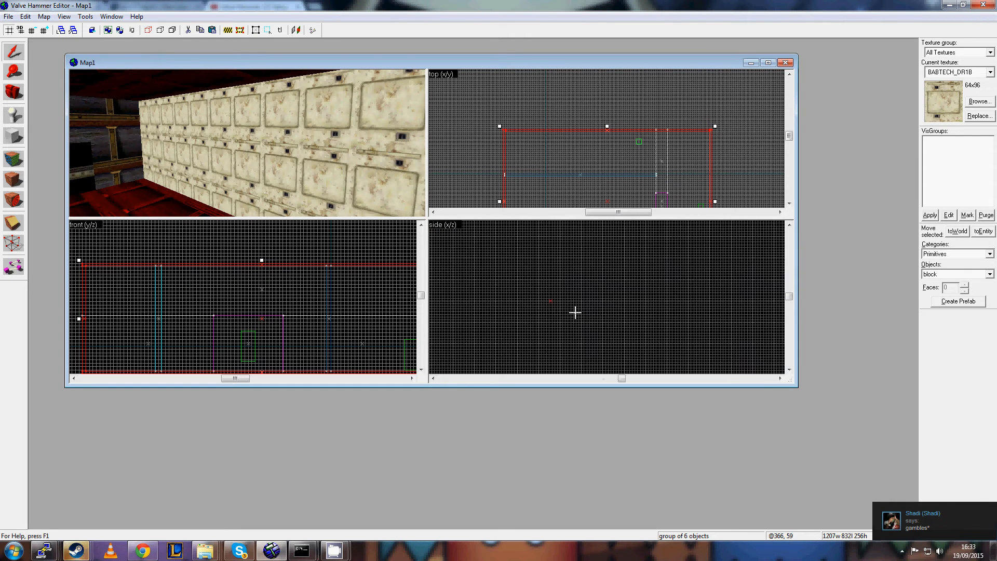
scroll(575, 313, up, 4)
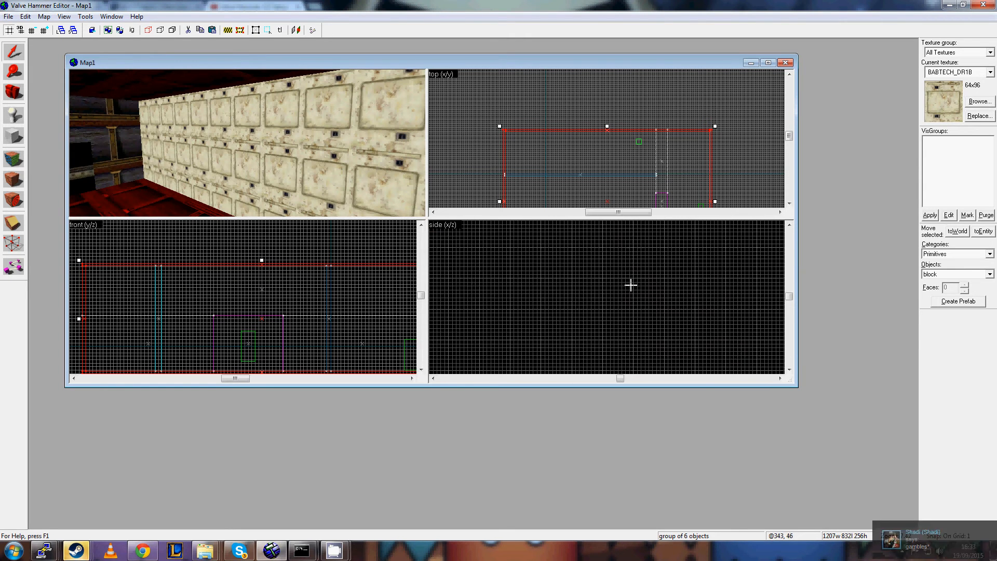
scroll(631, 285, down, 3)
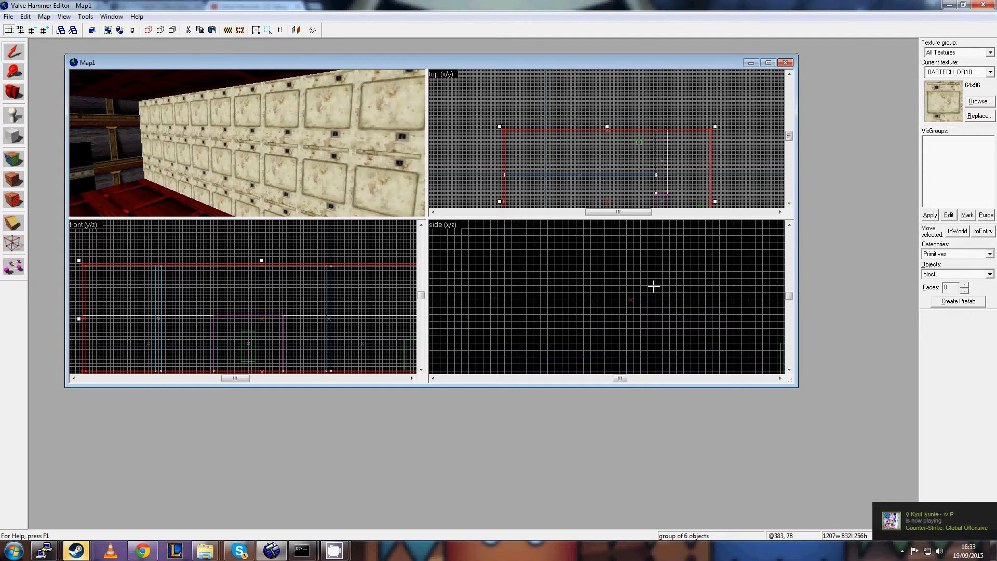
scroll(689, 278, down, 4)
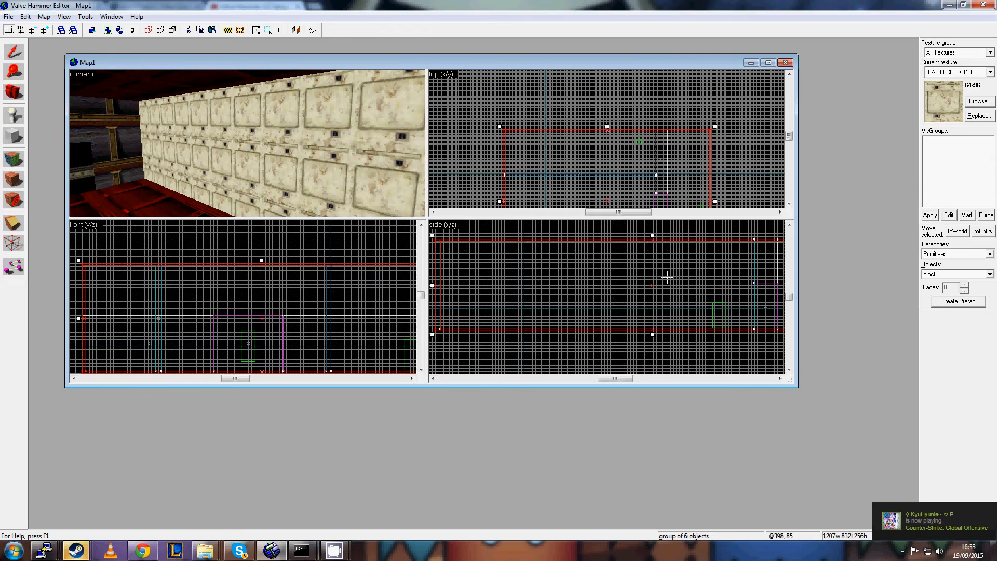
scroll(652, 281, up, 4)
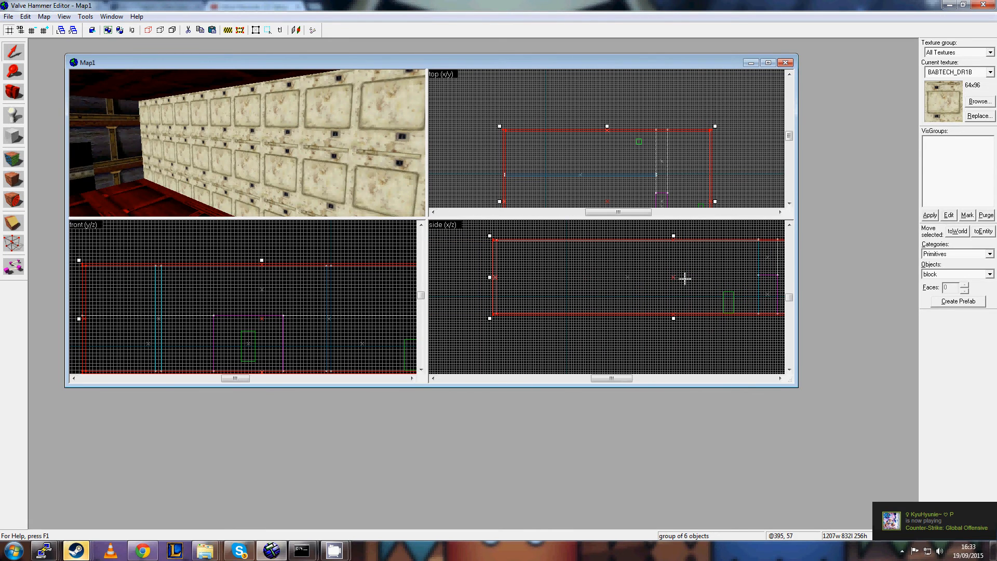
scroll(613, 277, up, 3)
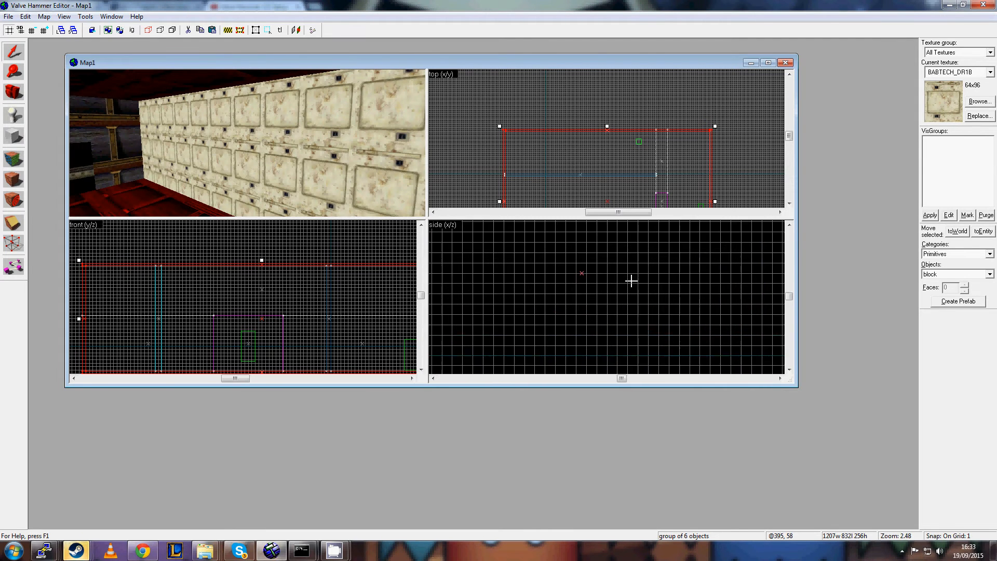
key(z)
key(w)
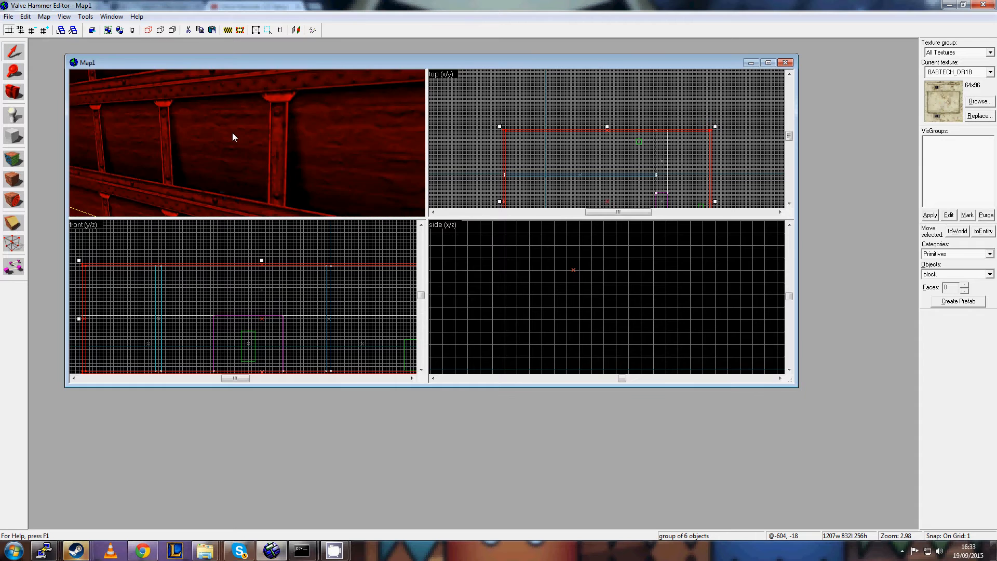
key(s)
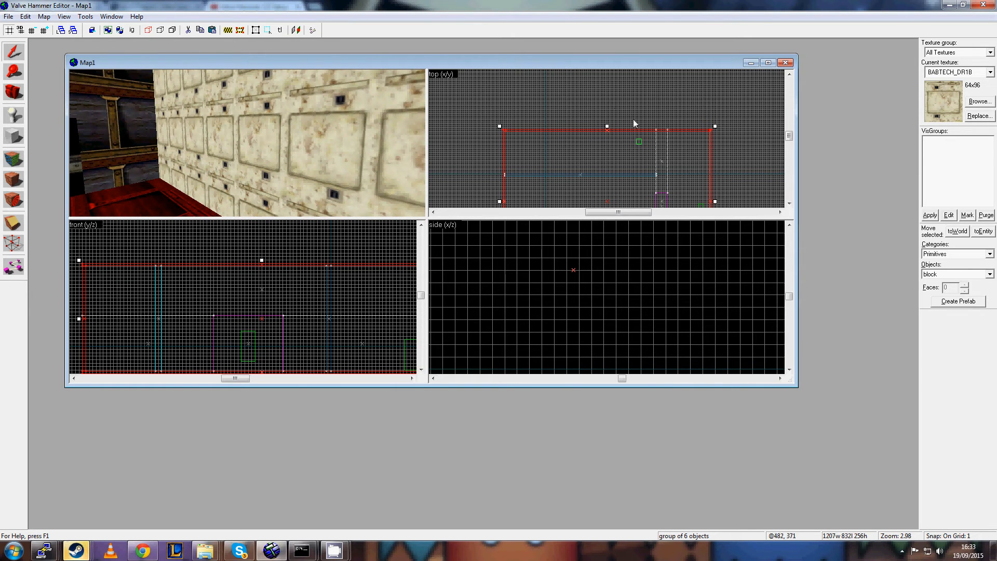
scroll(594, 305, down, 10)
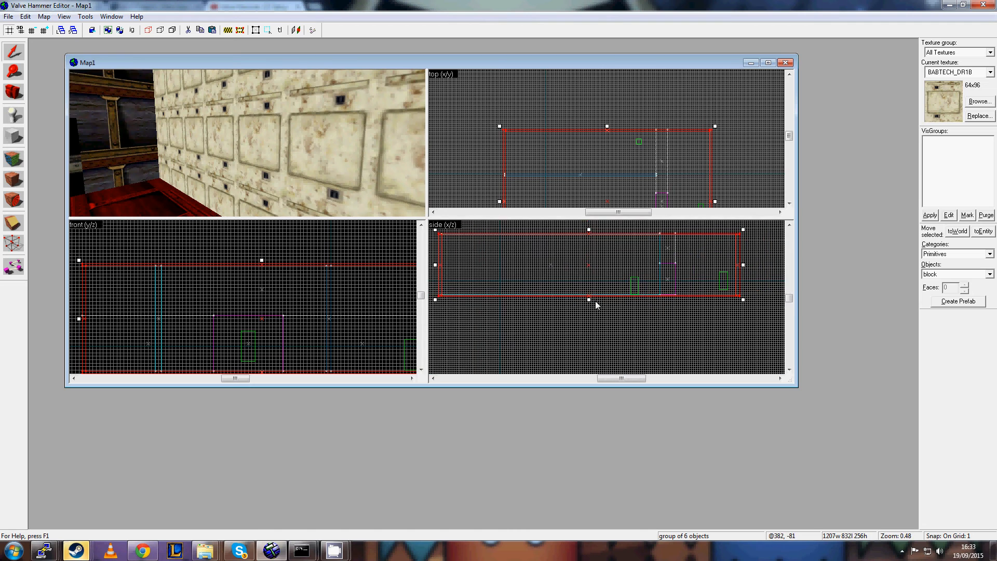
scroll(596, 305, down, 2)
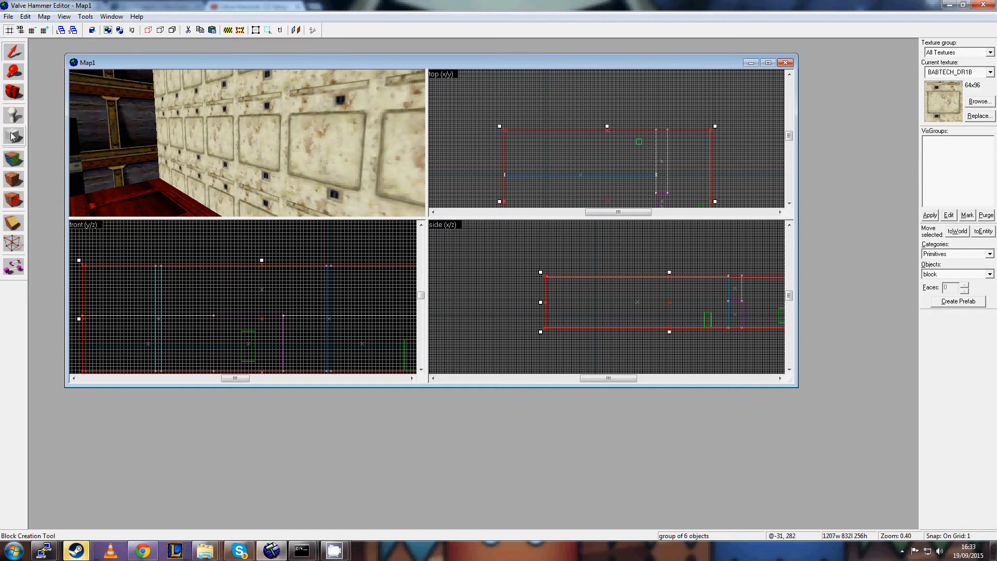
scroll(670, 301, up, 5)
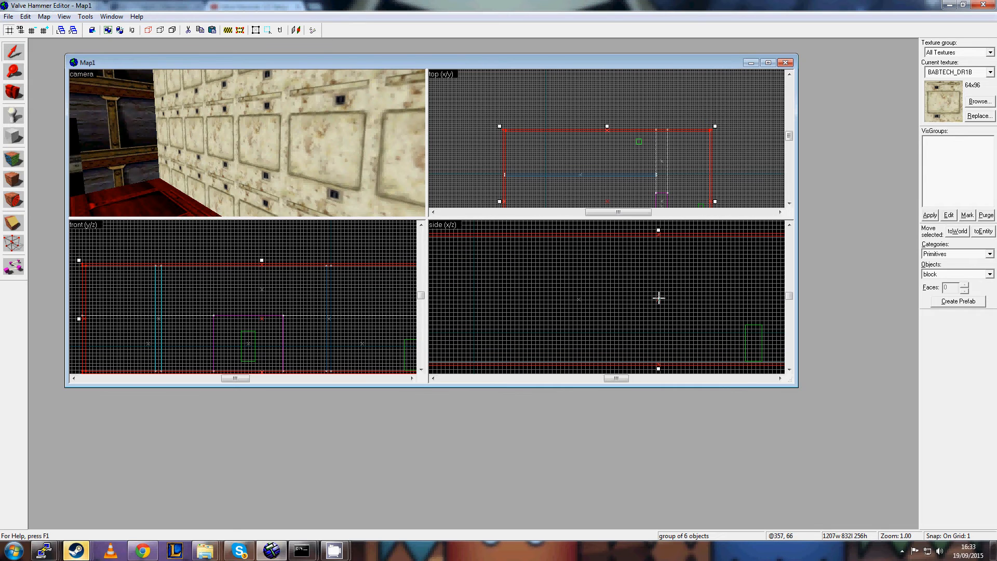
Draw a small flat block outline, 6 wide, 64 long and 2 high, at the room's mid-height in the side view.
click(14, 136)
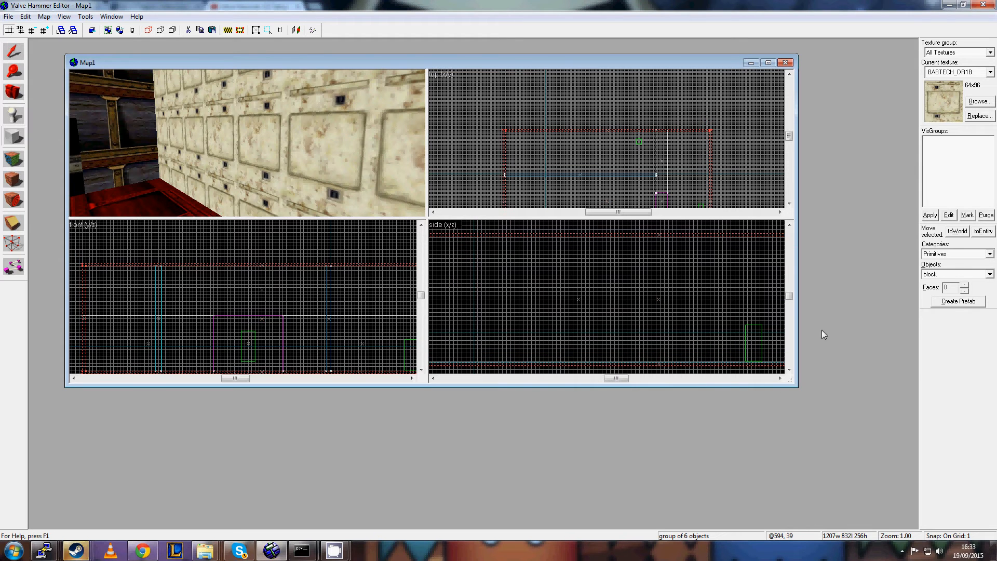
scroll(649, 296, up, 10)
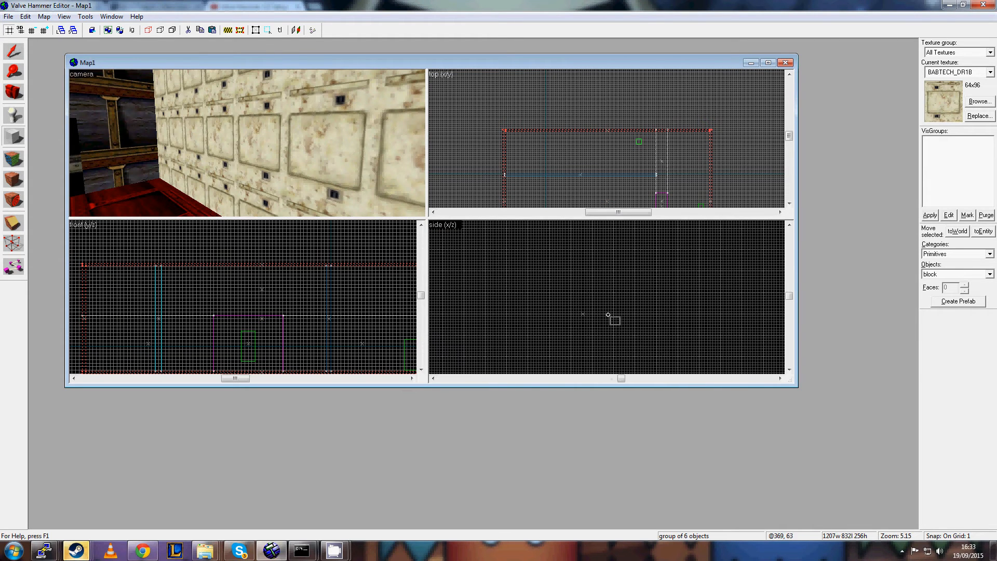
scroll(608, 297, up, 3)
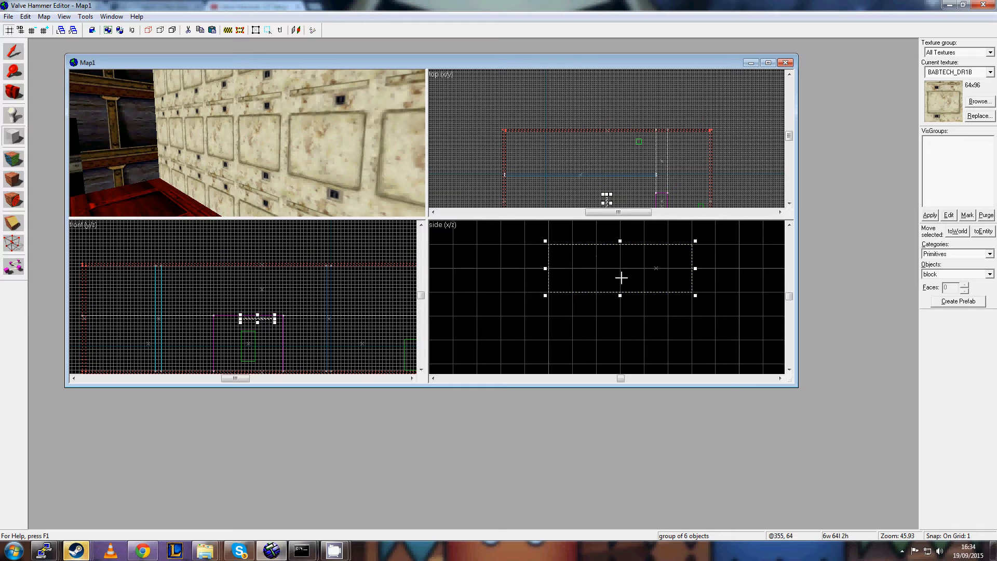
Stretch the flat block outline from the room's far end wall to the door wall, making it 871 units wide.
scroll(621, 278, down, 12)
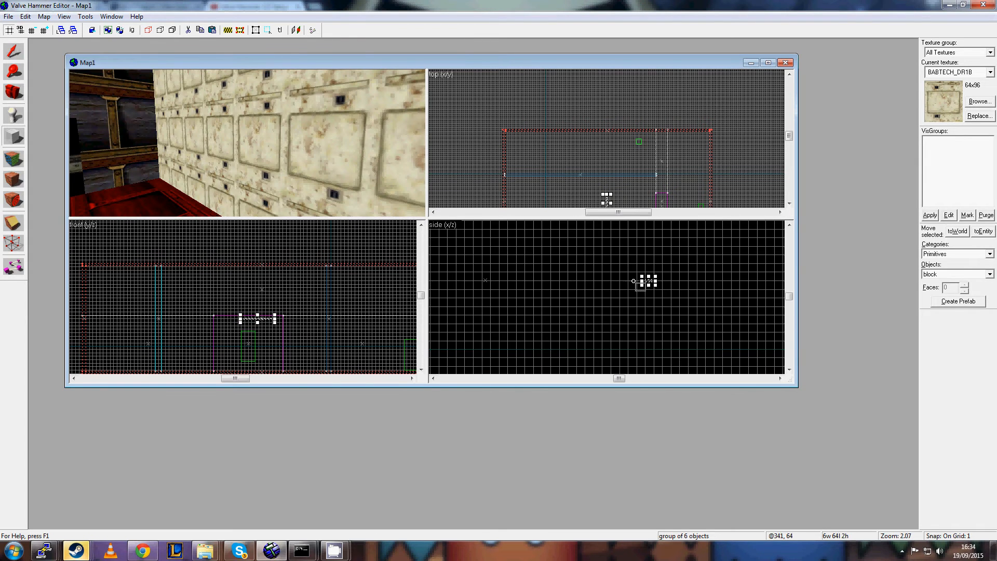
scroll(634, 281, down, 5)
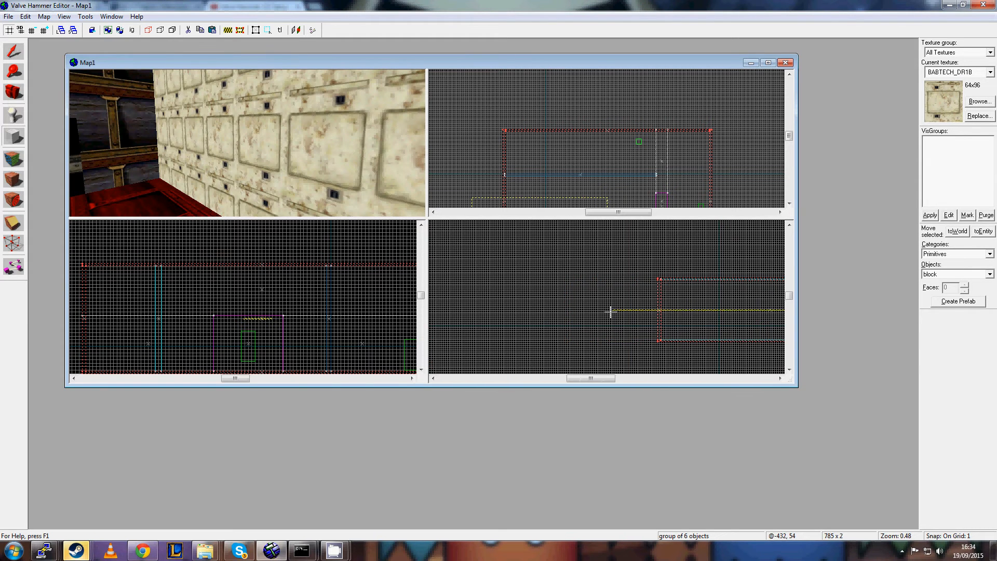
scroll(610, 312, up, 4)
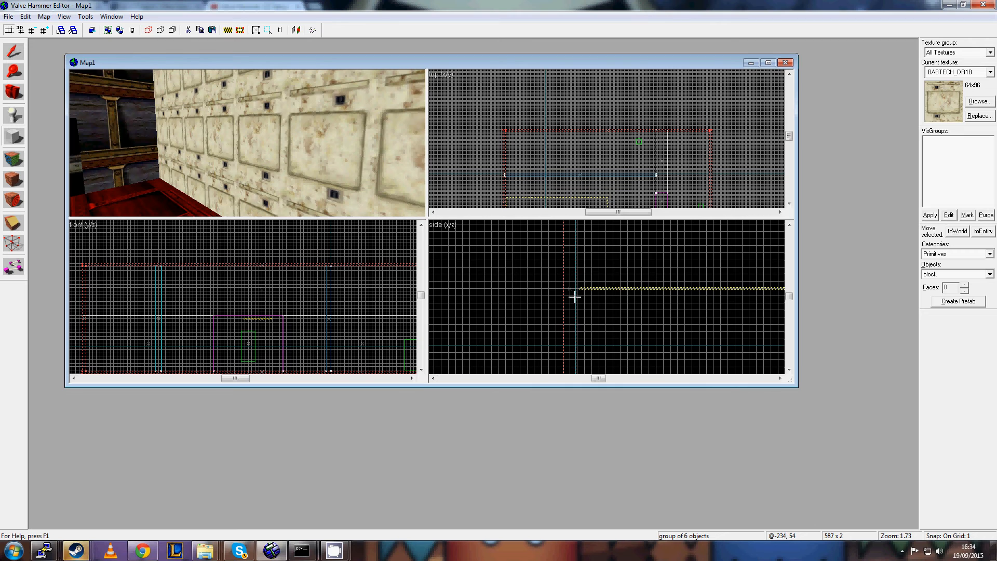
key(Down)
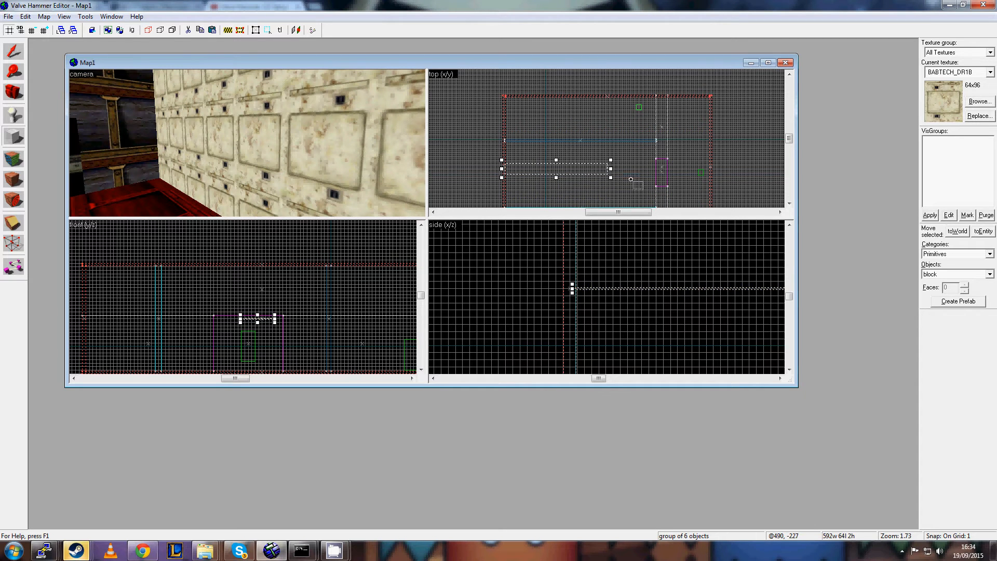
drag(612, 168, 659, 174)
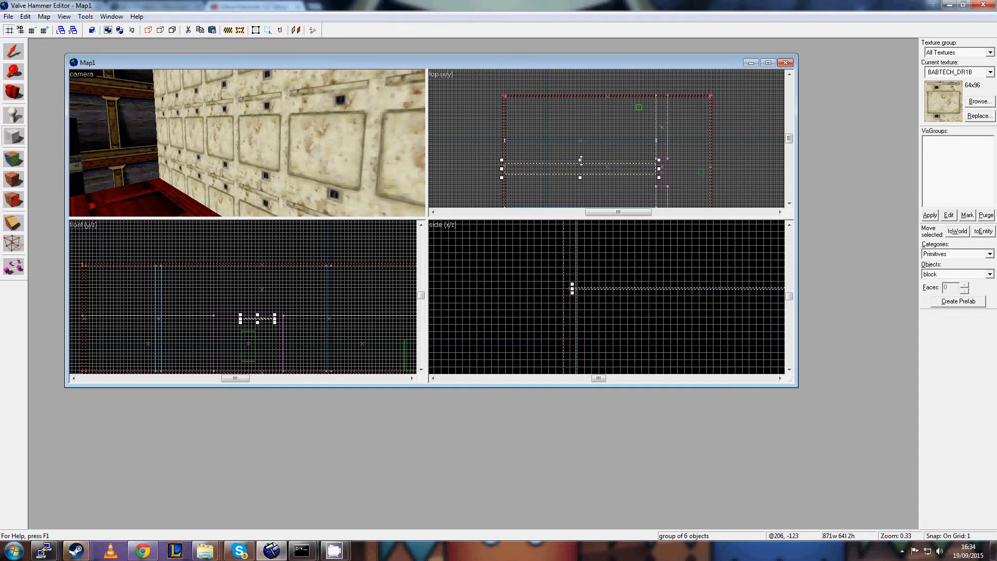
Extend the block outline's upper edge in the top view to the room's outer wall, giving a length of 451 units.
drag(581, 160, 583, 138)
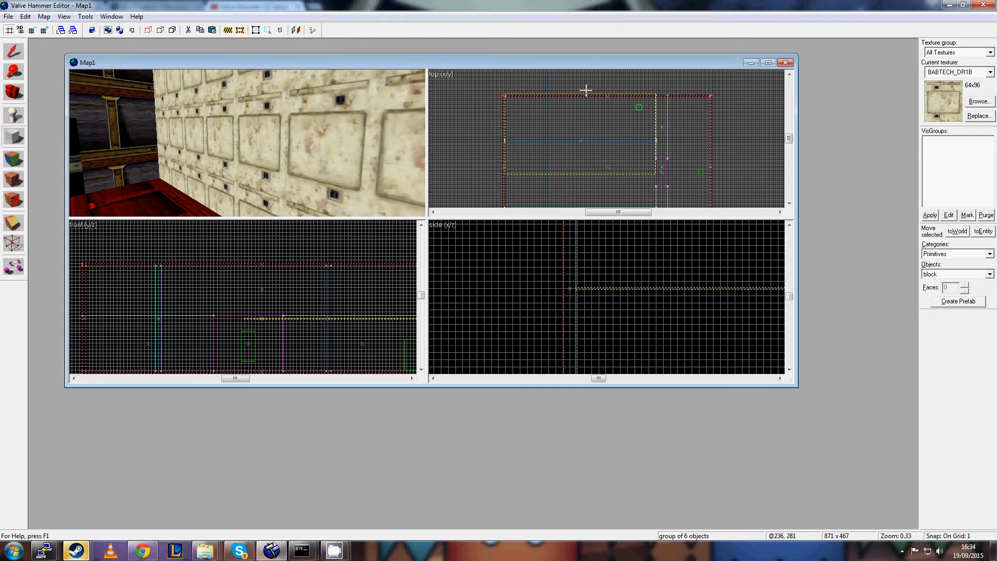
scroll(586, 93, up, 8)
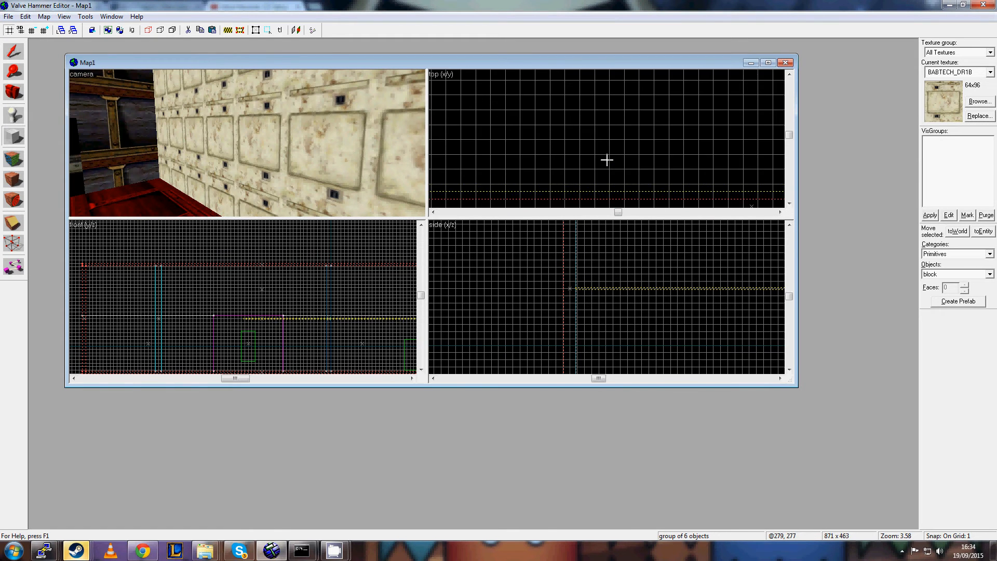
scroll(613, 140, up, 5)
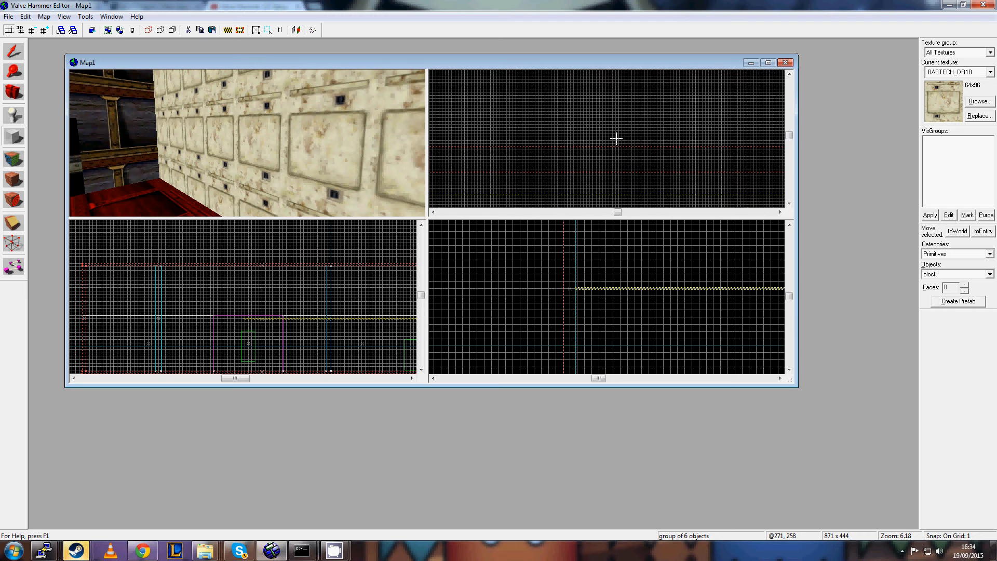
scroll(659, 148, down, 14)
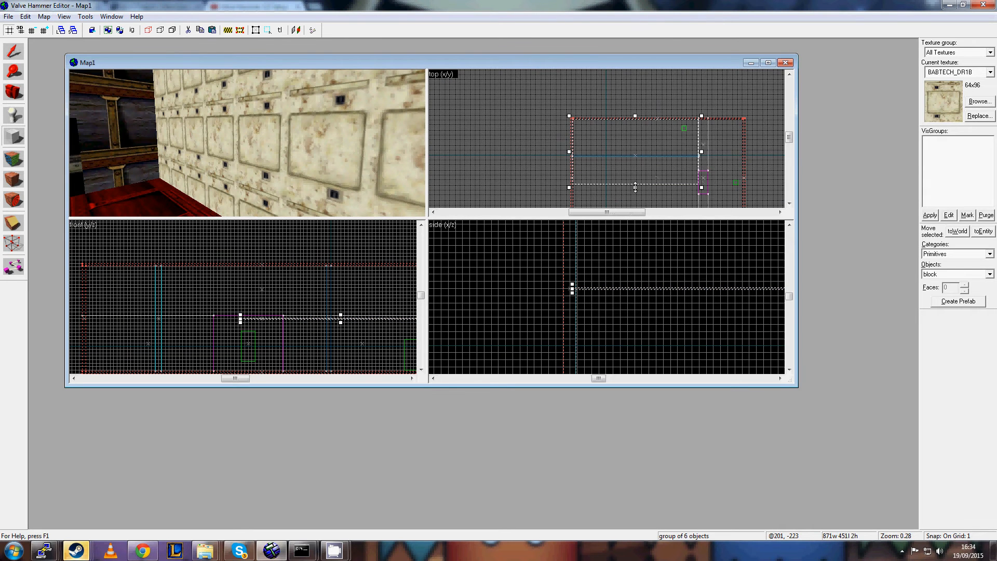
Pull the block outline's lower edge up to the dividing wall in the top view, shortening it to 248 units.
drag(635, 188, 630, 152)
scroll(641, 155, up, 13)
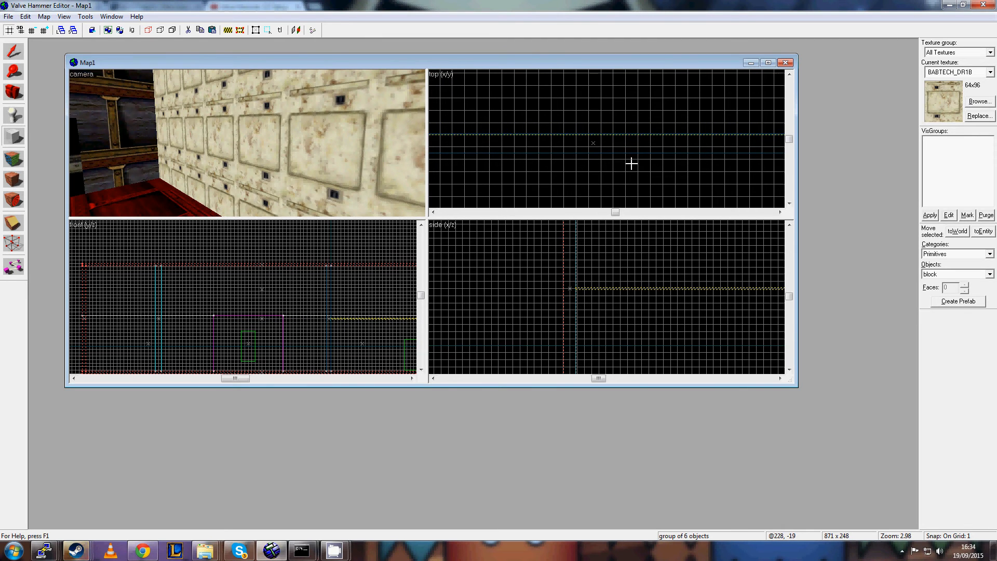
scroll(639, 160, down, 9)
Check the block outline's fit at the door wall in the top view and its extent in the front and side views.
scroll(669, 151, up, 10)
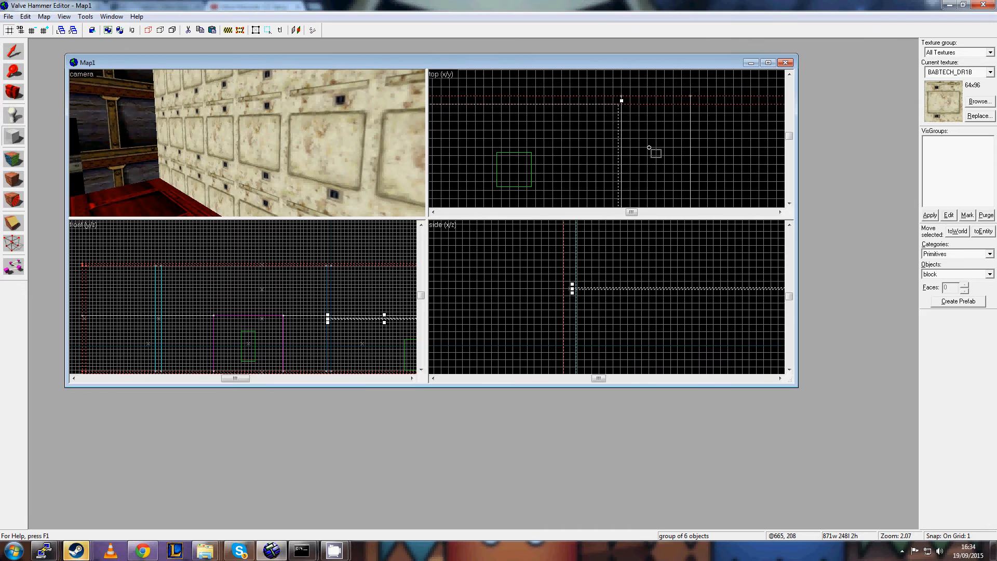
key(Right)
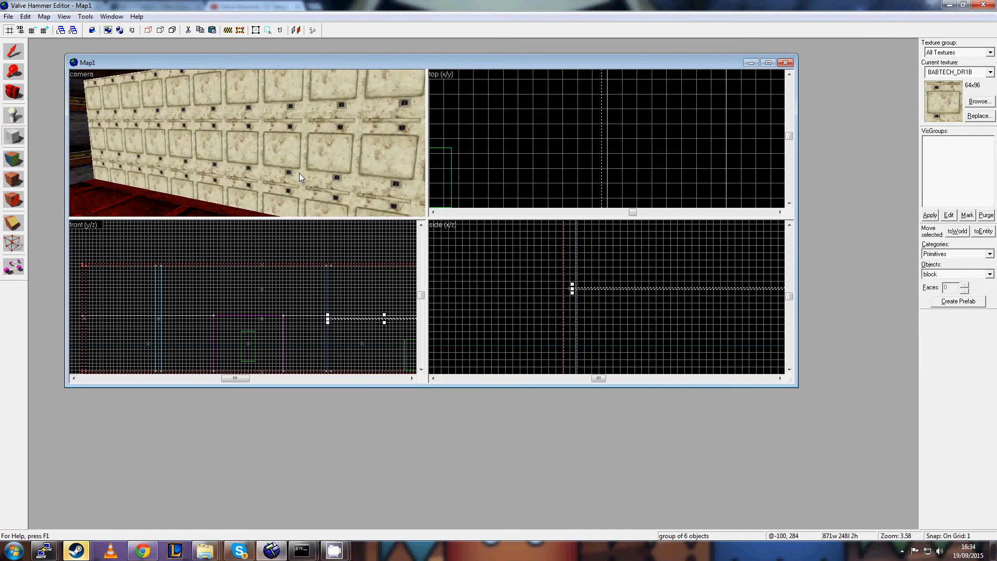
key(Left)
scroll(311, 285, down, 8)
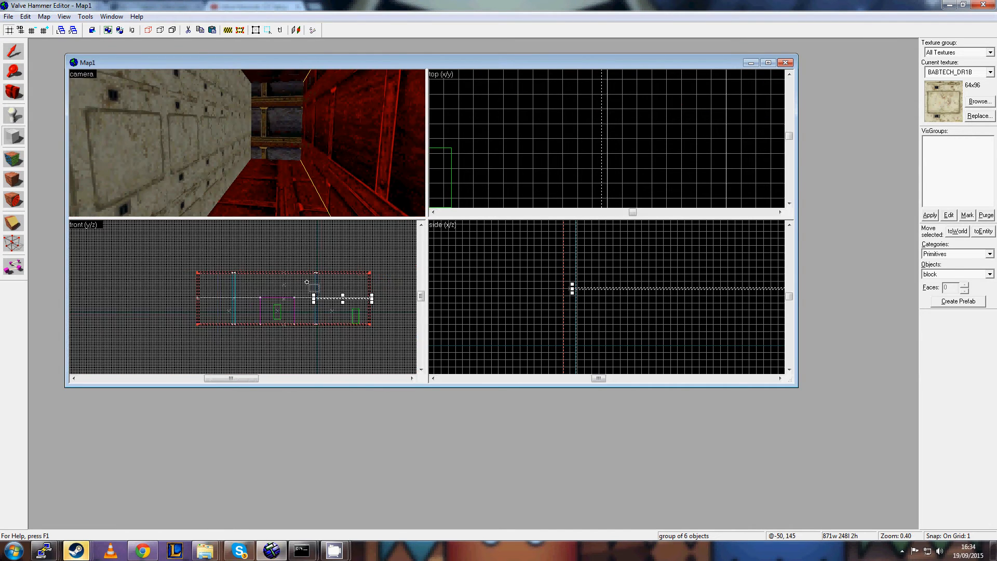
scroll(629, 312, down, 10)
scroll(624, 311, down, 3)
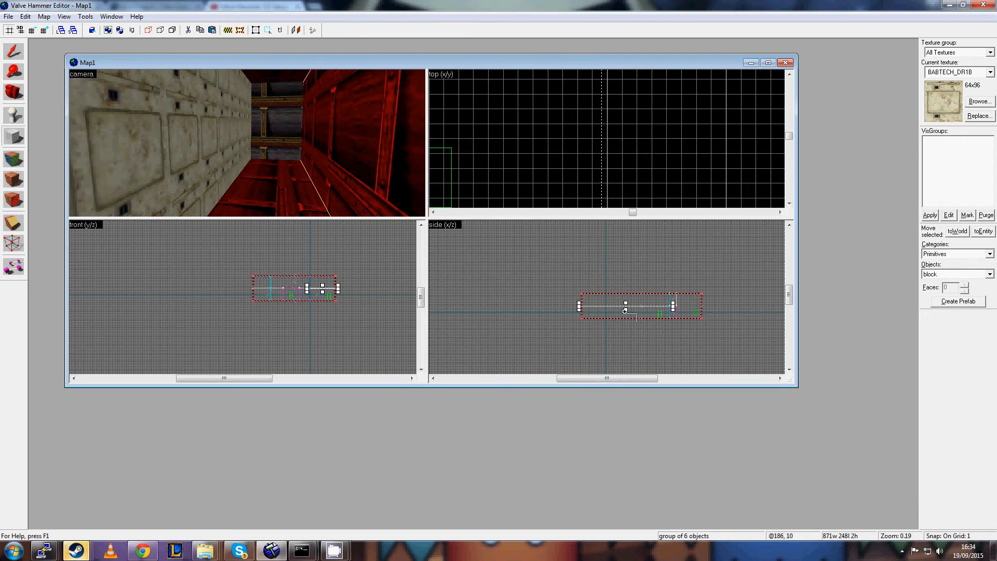
Inspect the flat block outline in the top and side views and from several angles inside the compartment in the camera view.
scroll(549, 143, down, 12)
scroll(553, 155, down, 5)
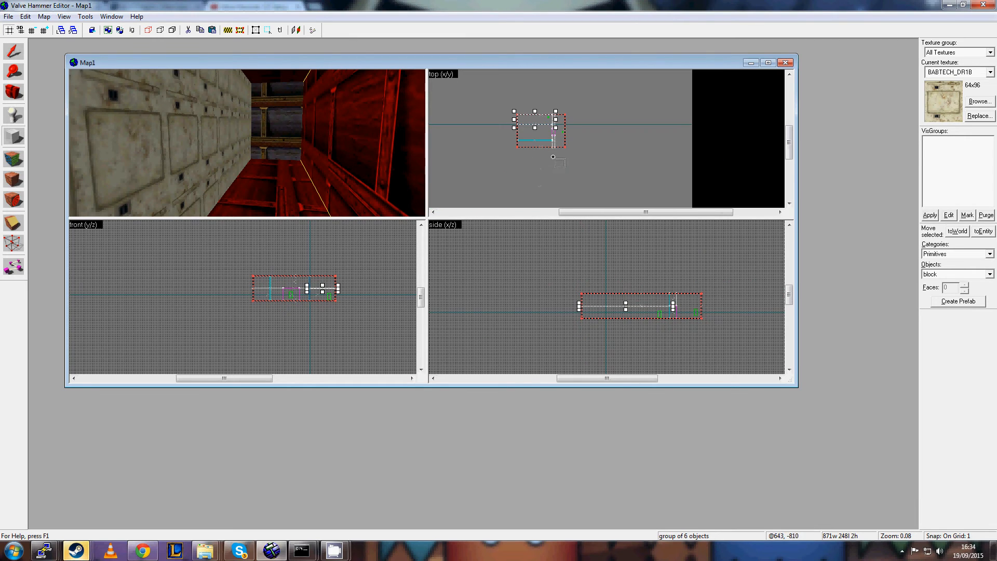
key(Left)
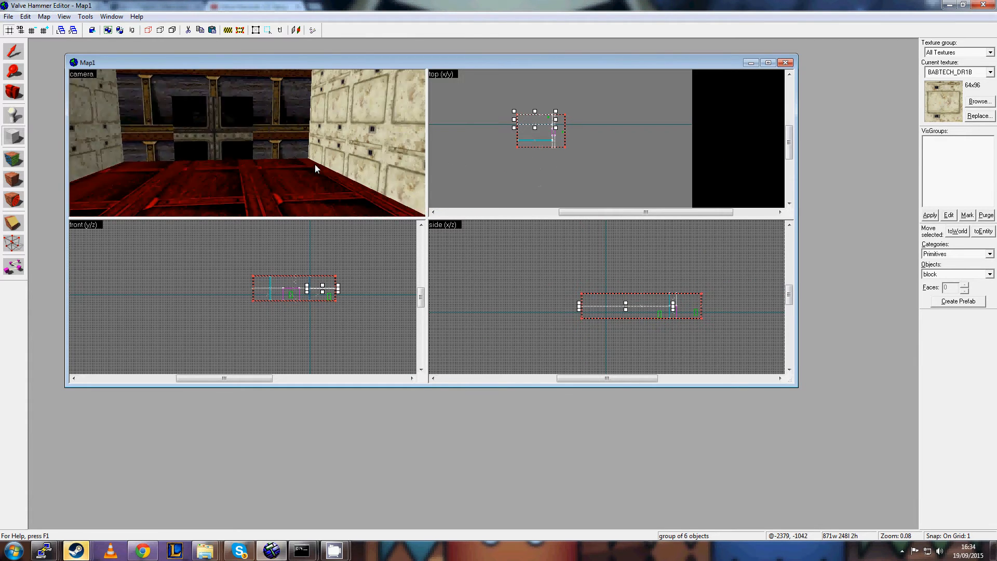
key(Right)
scroll(605, 296, up, 8)
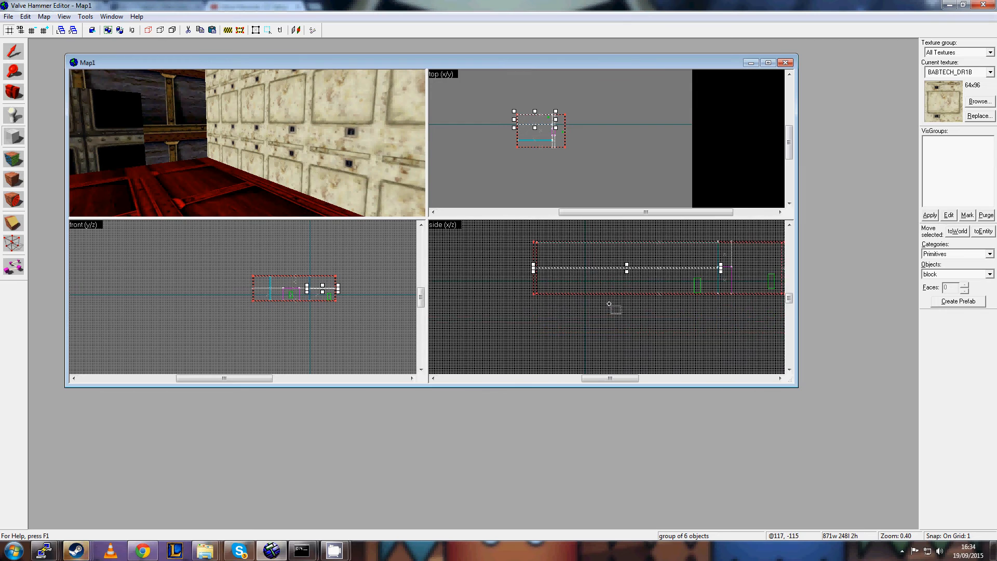
scroll(325, 145, down, 5)
key(Right)
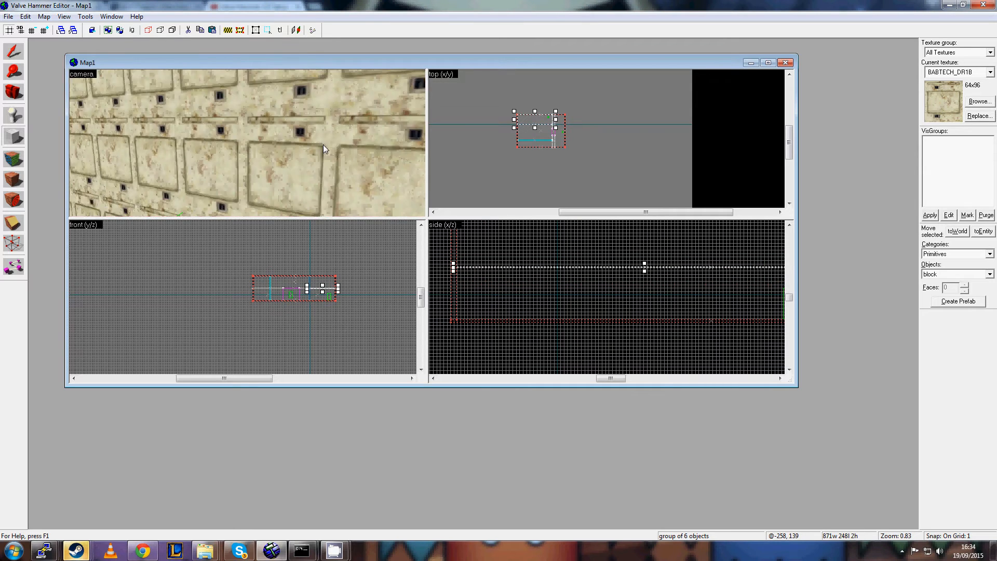
key(Left)
key(Left)
key(Right)
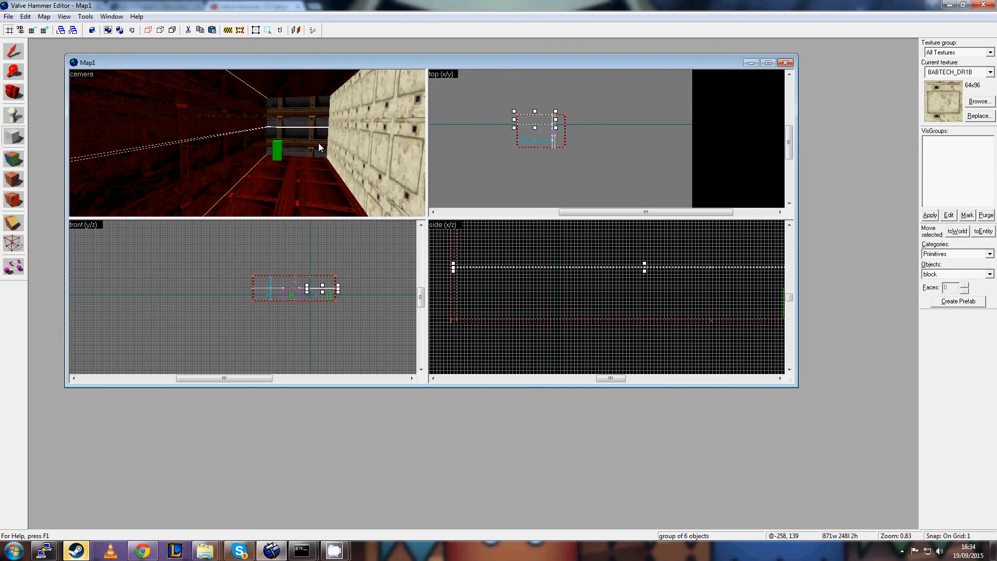
key(Up)
key(Down)
key(Right)
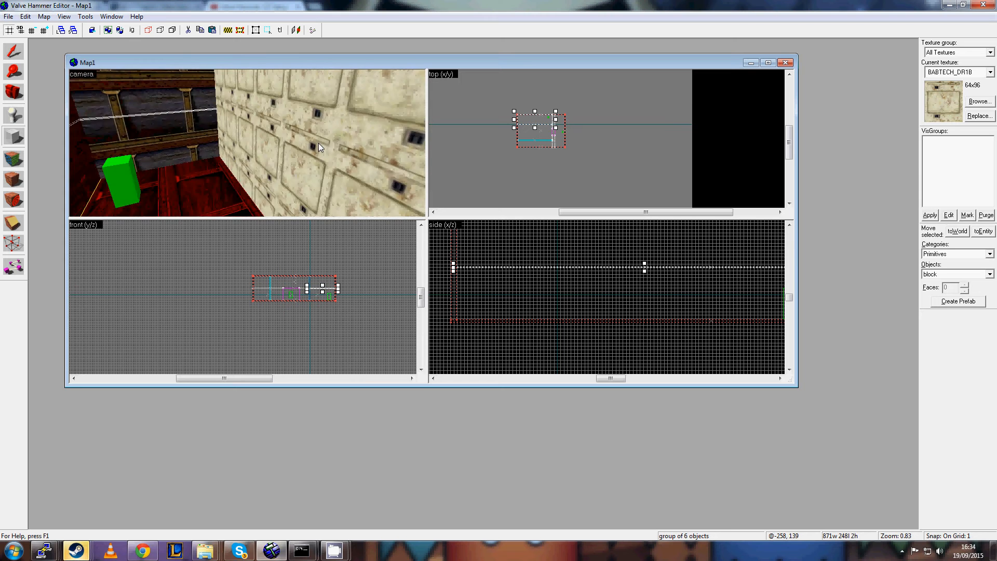
key(Right)
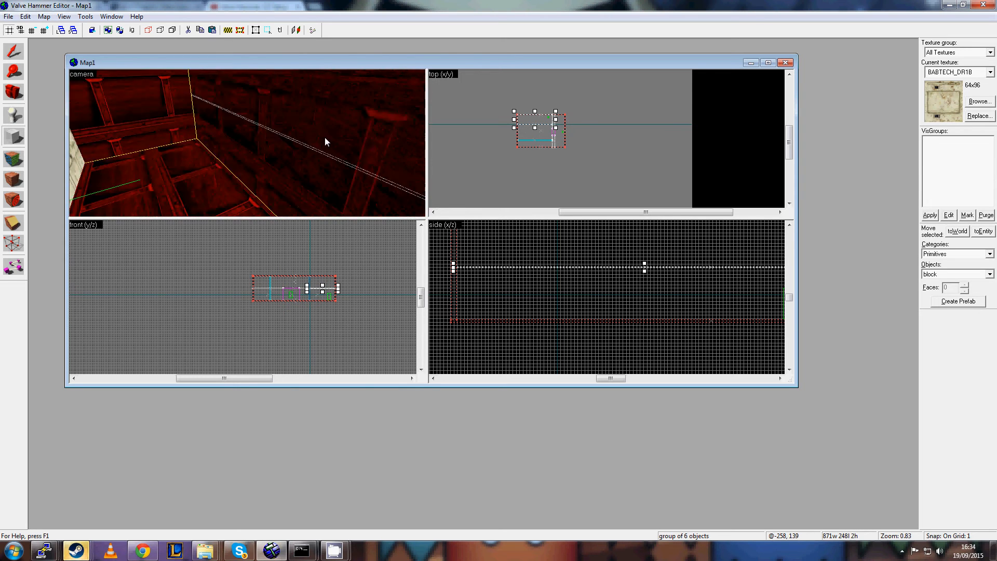
key(Down)
key(Right)
key(Up)
key(Down)
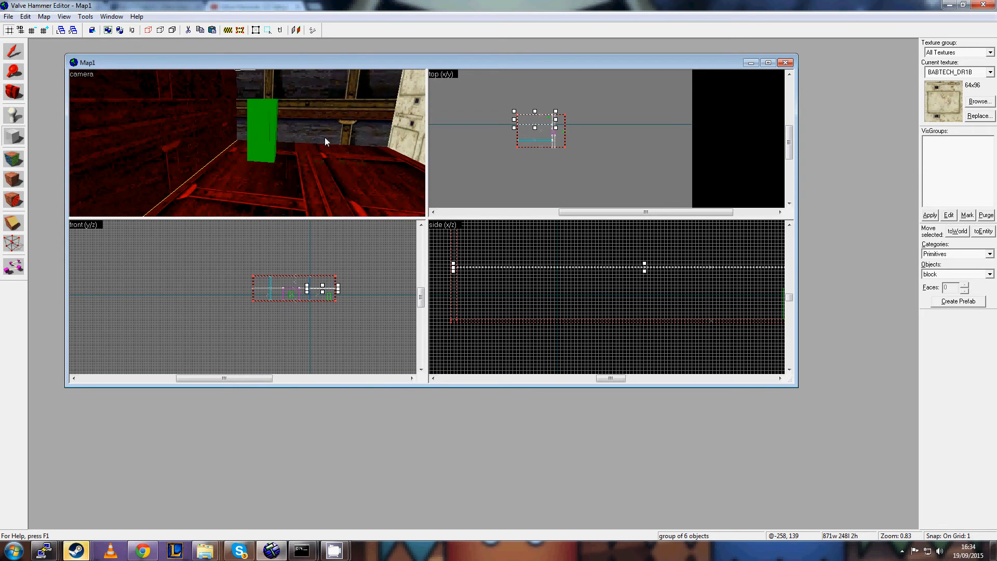
Create the flat block from the 871 by 248 by 2 unit outline and select the new block in the camera view.
key(Up)
key(Return)
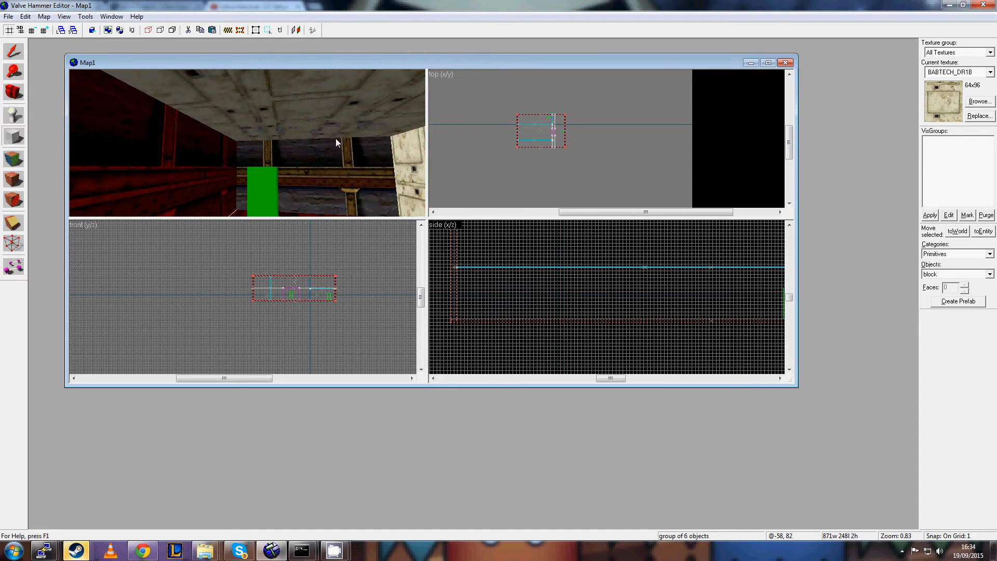
click(14, 52)
click(280, 124)
Examine the new flat block from below and above, along with the surrounding walls, in the camera view.
key(Right)
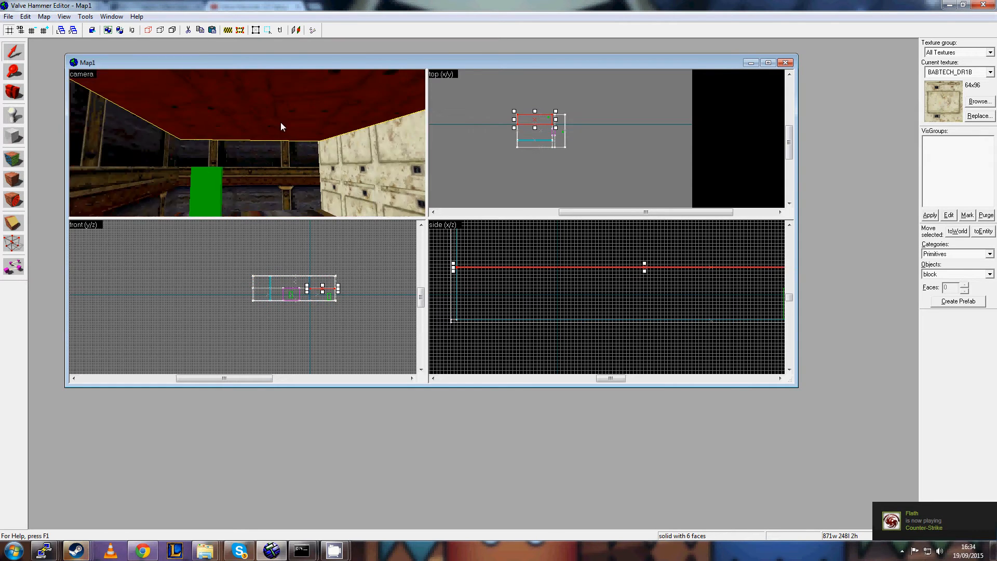
key(w)
key(Down)
key(Right)
key(Left)
key(w)
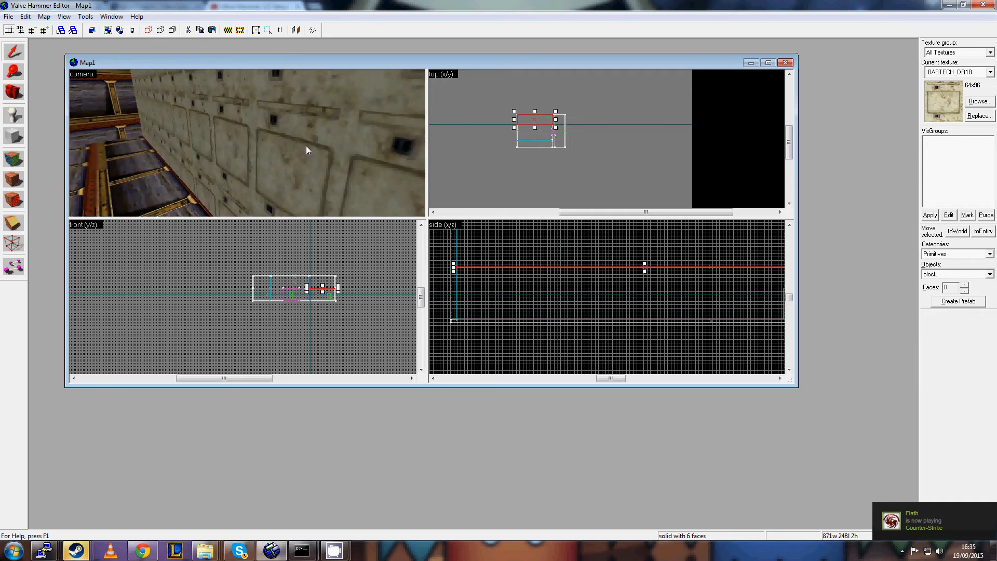
key(Up)
key(w)
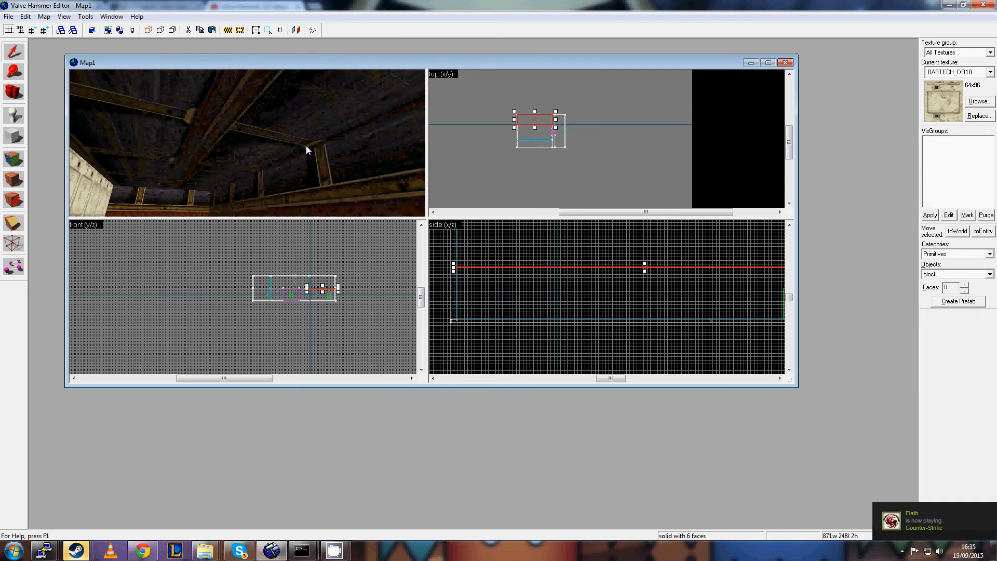
key(s)
key(Up)
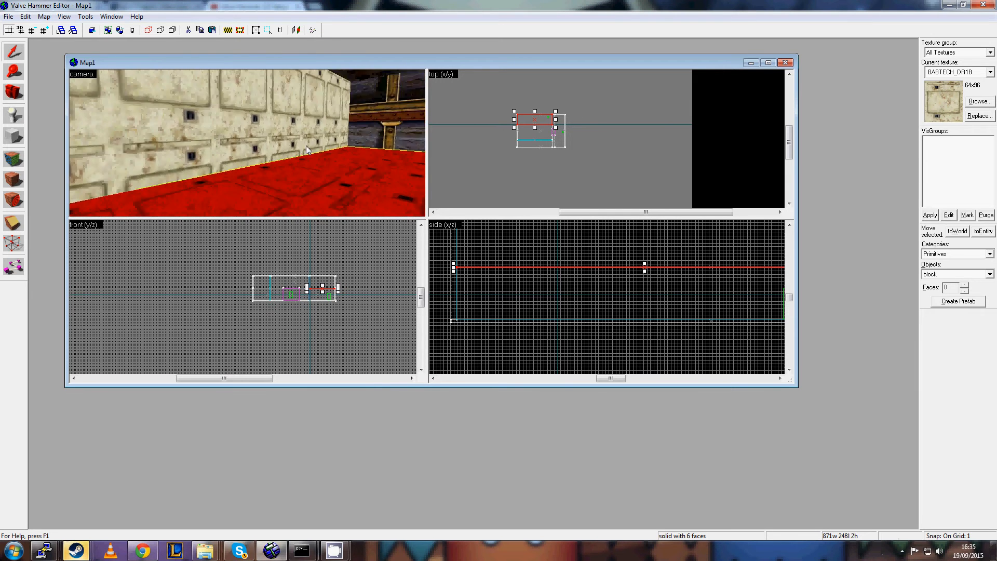
key(Left)
key(Right)
key(w)
key(Left)
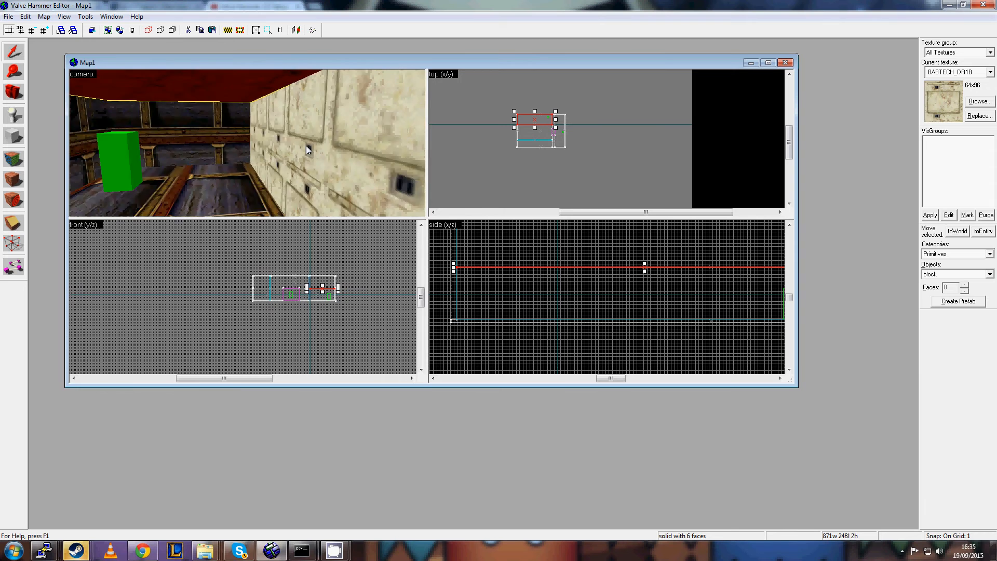
scroll(301, 143, down, 5)
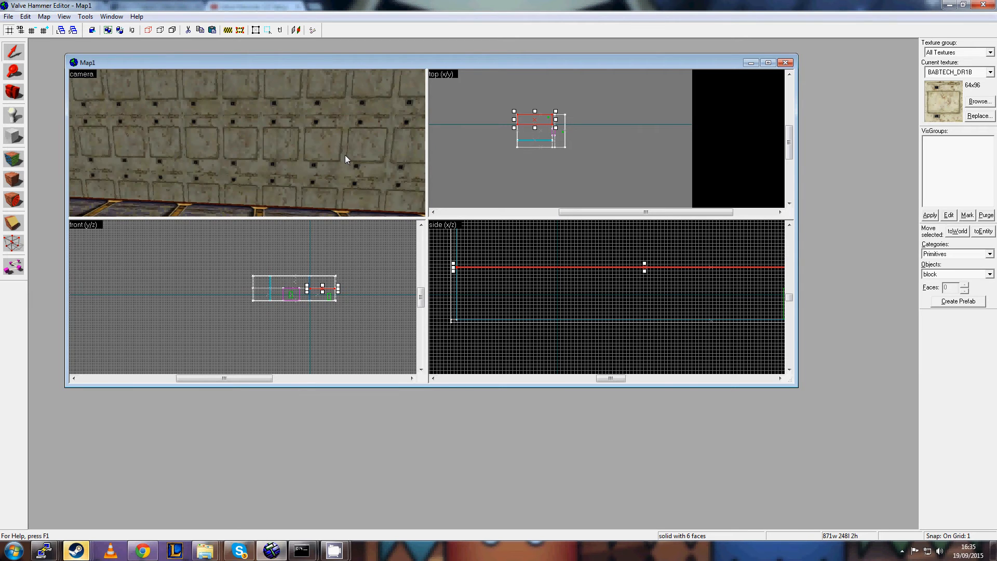
scroll(345, 154, up, 5)
scroll(344, 155, down, 5)
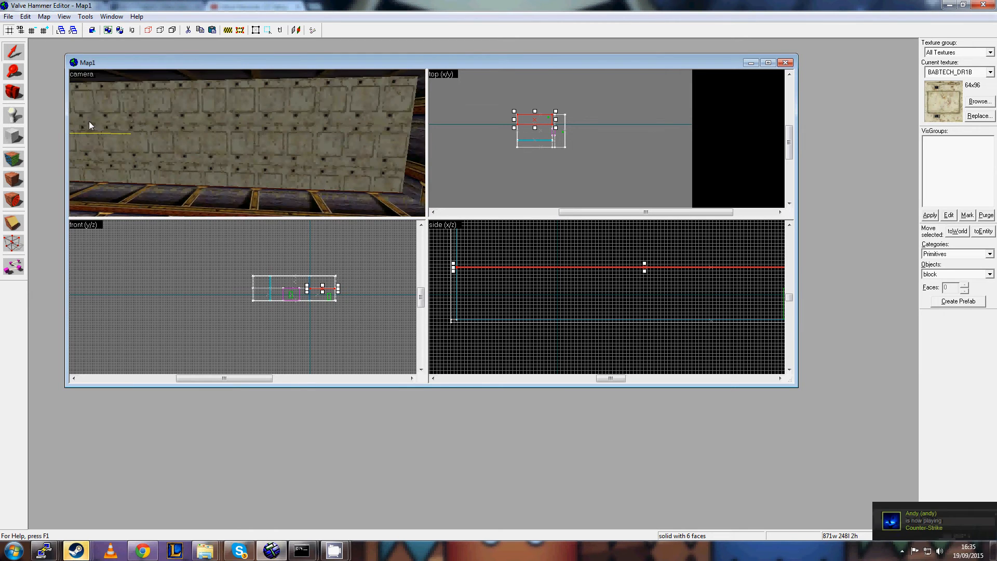
Duplicate the player start under the flat block and move the copy along the compartment, away from the door wall, in the top view.
click(607, 200)
scroll(669, 270, up, 5)
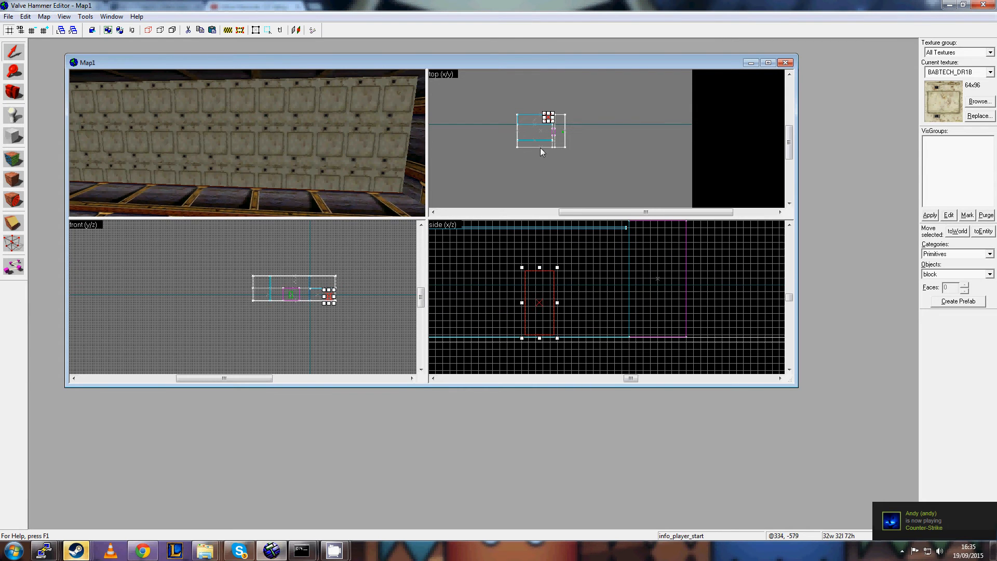
scroll(547, 148, up, 5)
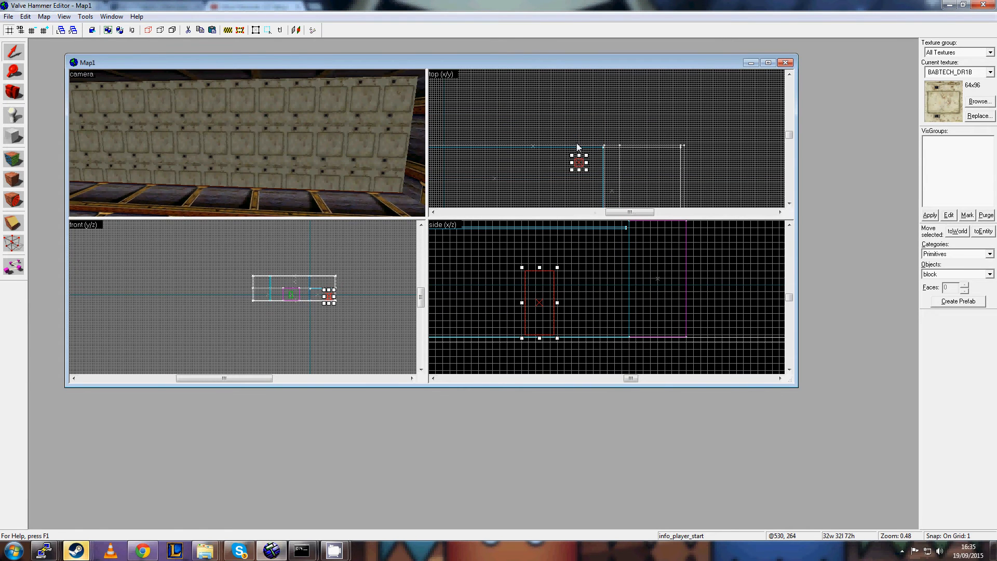
key(ctrl+v)
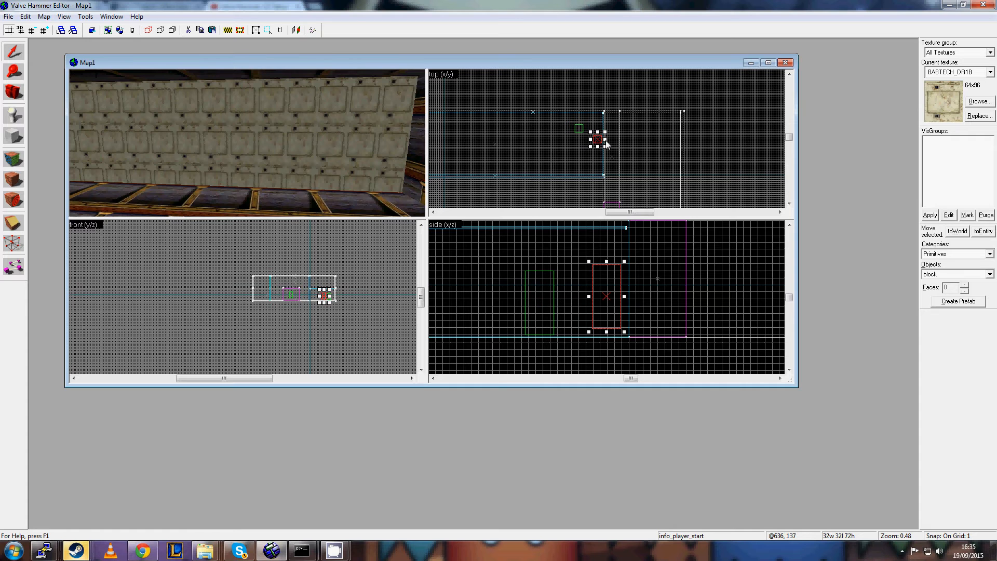
drag(596, 139, 521, 132)
Lower the copied player start onto the floor in the side view, fine-tune its position in the top view, and clear the selection.
scroll(534, 272, down, 4)
scroll(542, 283, up, 4)
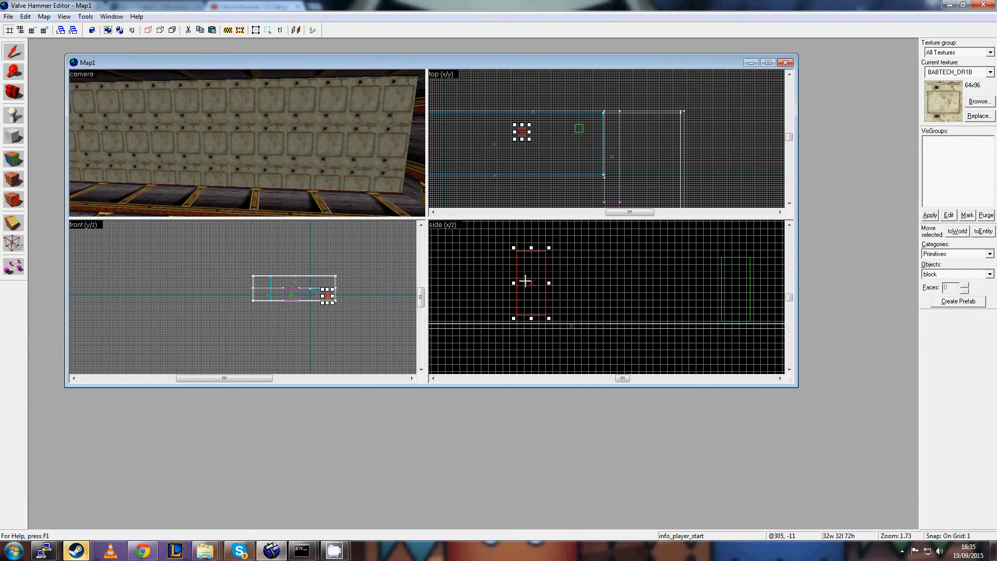
scroll(526, 281, up, 1)
drag(526, 281, 563, 292)
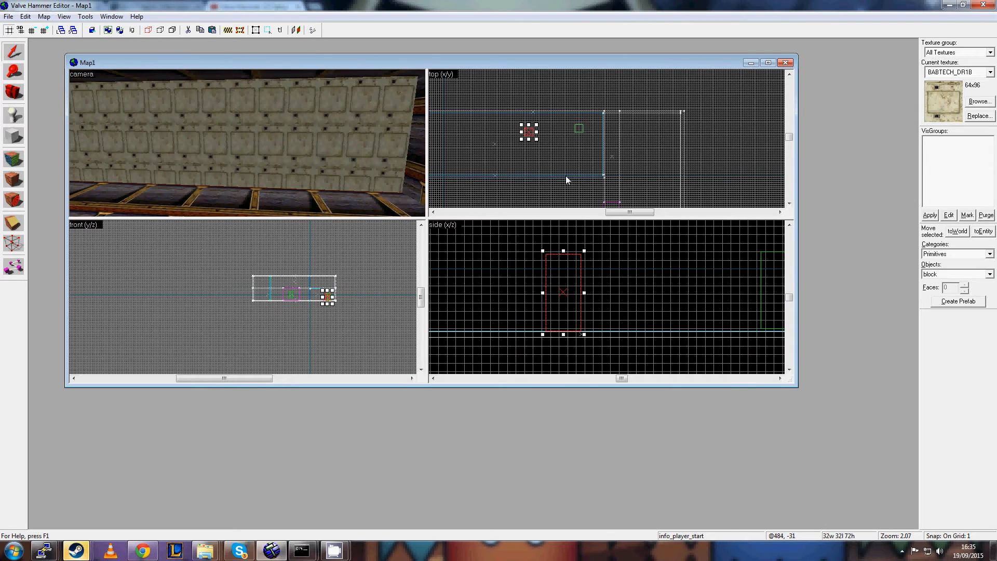
click(562, 97)
click(529, 131)
drag(529, 131, 527, 127)
click(561, 105)
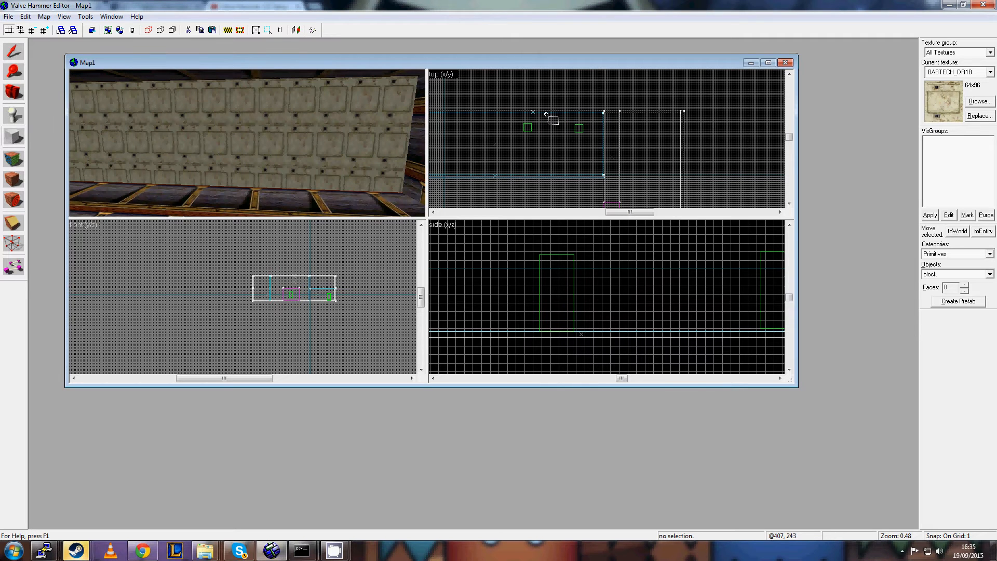
Draw a block outline about 27 units wide and 255 units long across the compartment between the two player starts.
click(550, 176)
scroll(550, 167, up, 10)
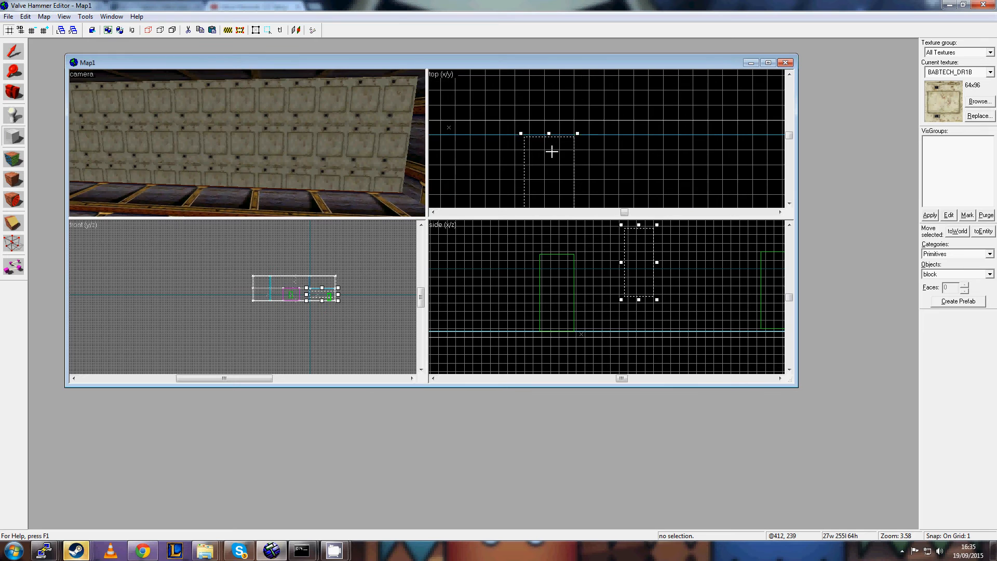
drag(552, 152, 556, 150)
scroll(558, 152, down, 8)
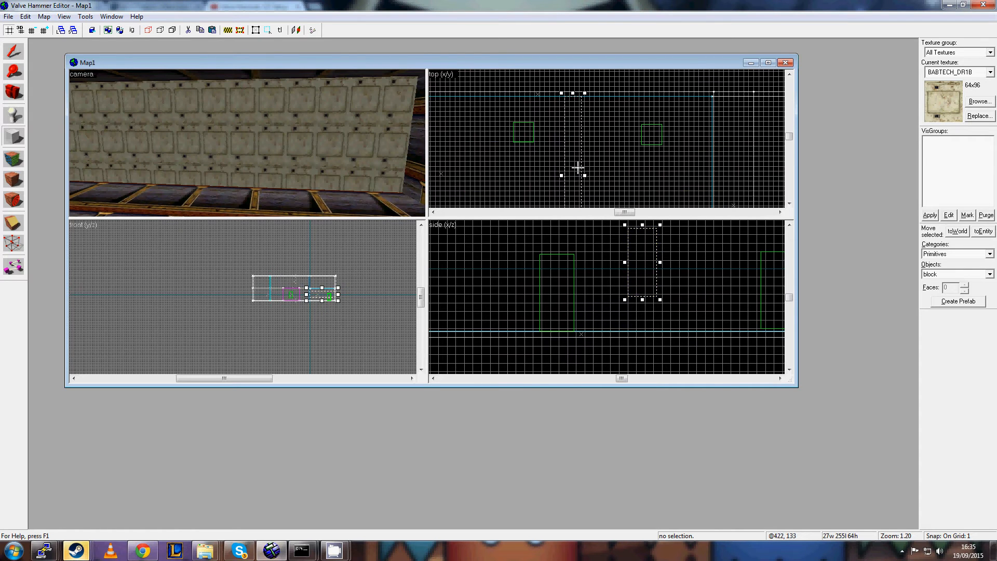
Trim the new block outline in the top view to 19 units wide and 248 units long, fitting it between the compartment walls.
drag(568, 152, 579, 155)
scroll(574, 152, up, 6)
scroll(579, 161, up, 3)
scroll(581, 151, down, 10)
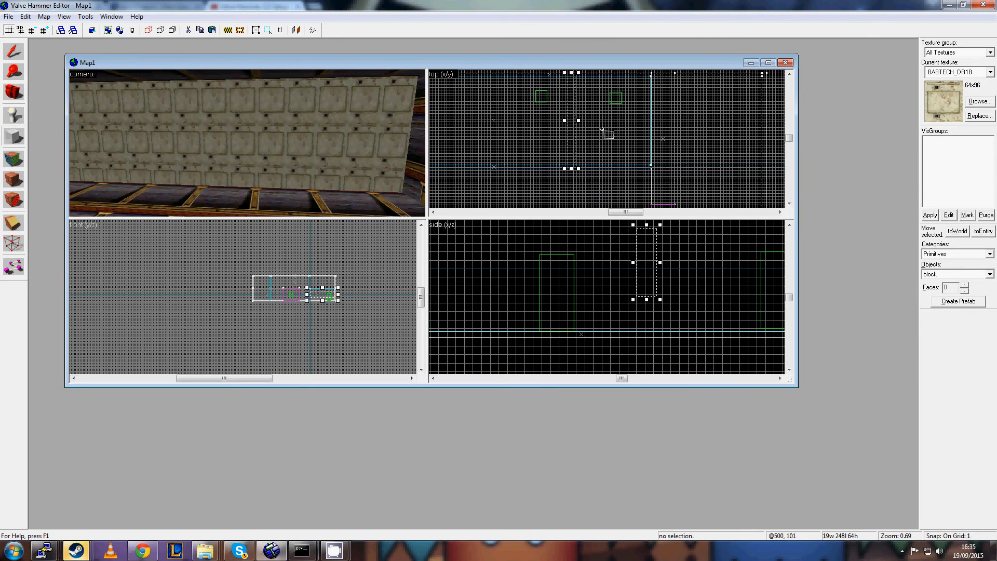
scroll(603, 131, down, 1)
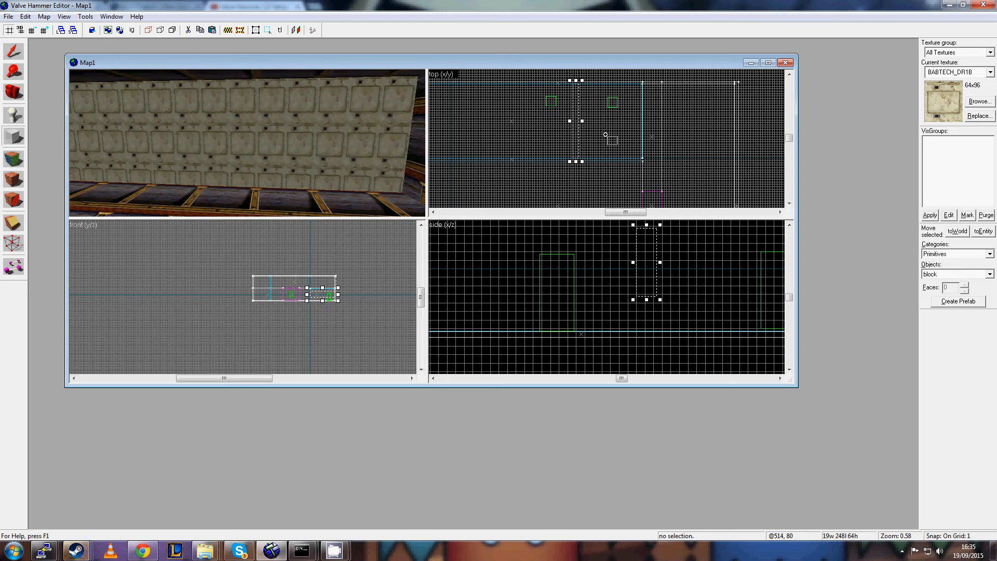
Widen the block outline between the player starts to 48 units in the top view, keeping its 248-unit length.
scroll(605, 135, up, 3)
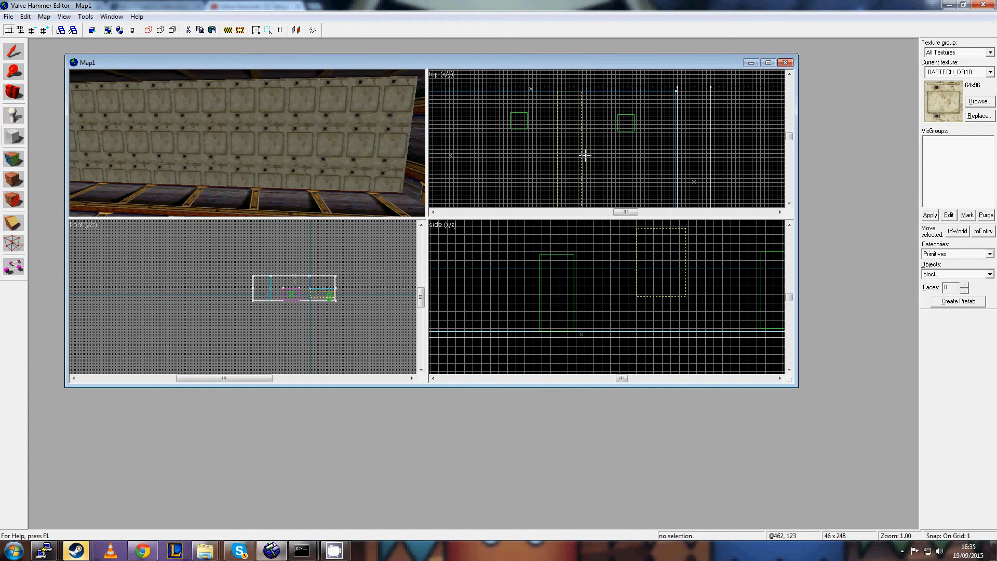
click(582, 155)
scroll(587, 145, up, 7)
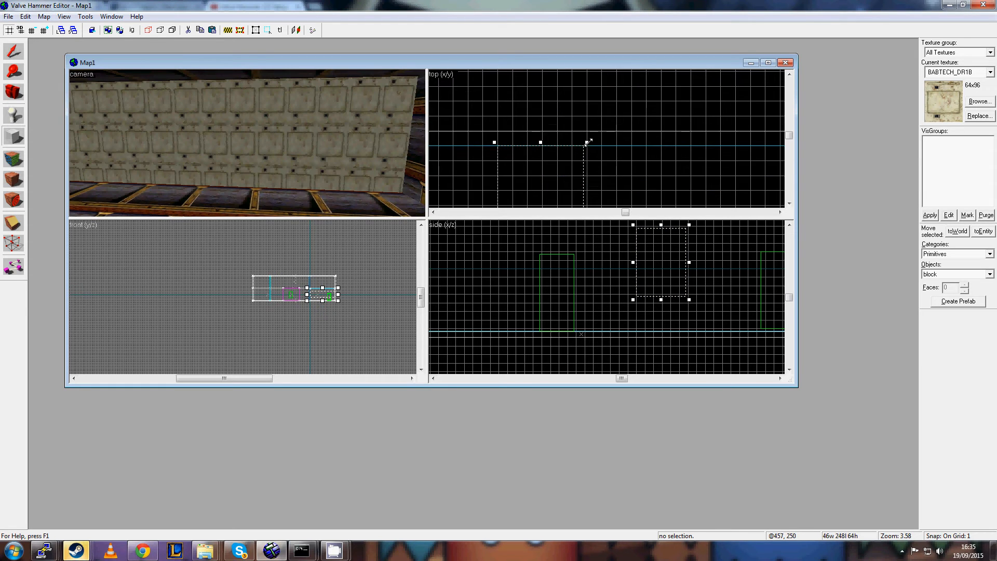
scroll(589, 143, up, 1)
drag(588, 140, 591, 139)
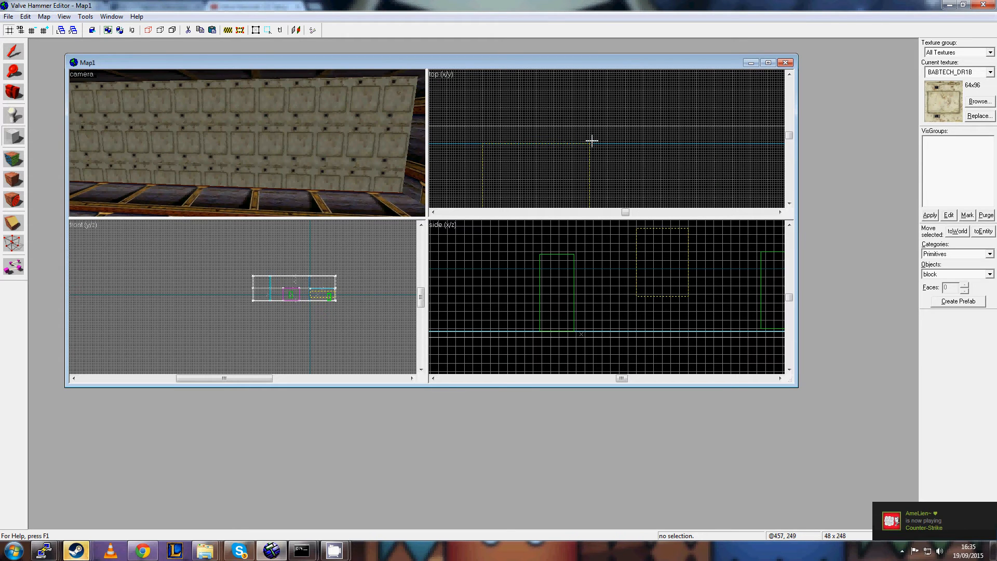
Narrow the block outline to 16 units in the top view by moving in the edge farther from the door wall.
scroll(590, 141, down, 6)
key(z)
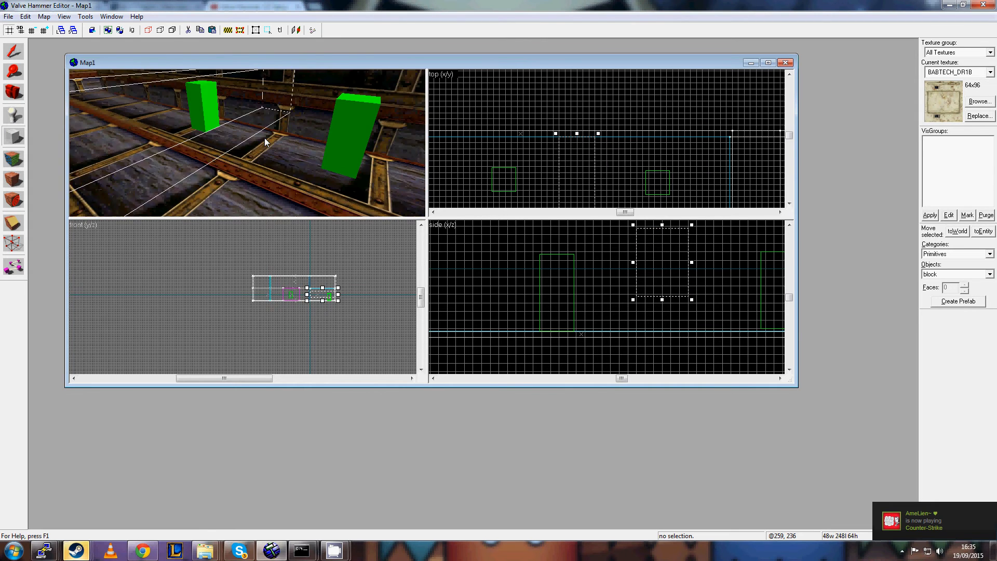
key(z)
scroll(582, 143, down, 8)
scroll(592, 155, up, 7)
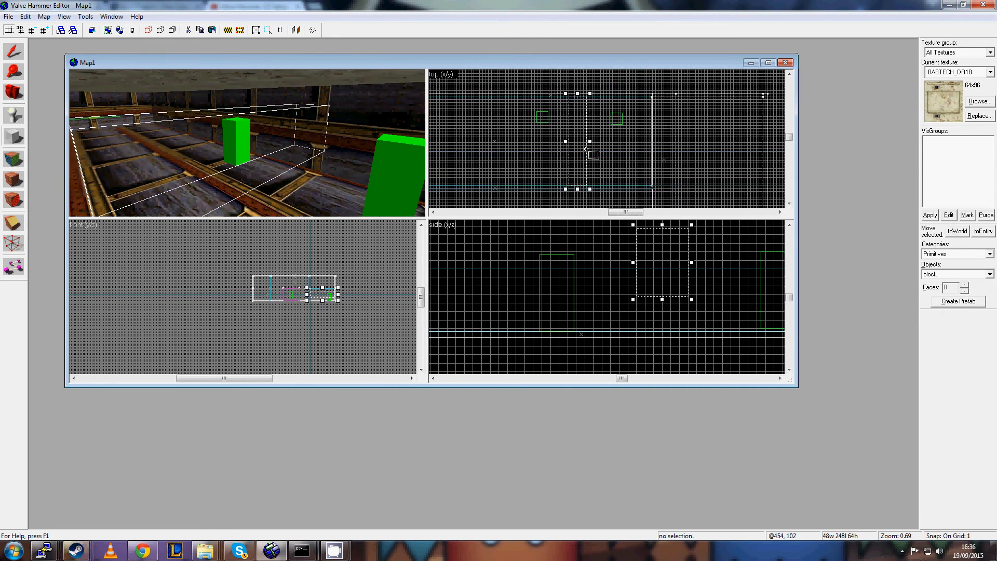
drag(556, 134, 590, 141)
scroll(576, 140, up, 6)
scroll(623, 140, down, 9)
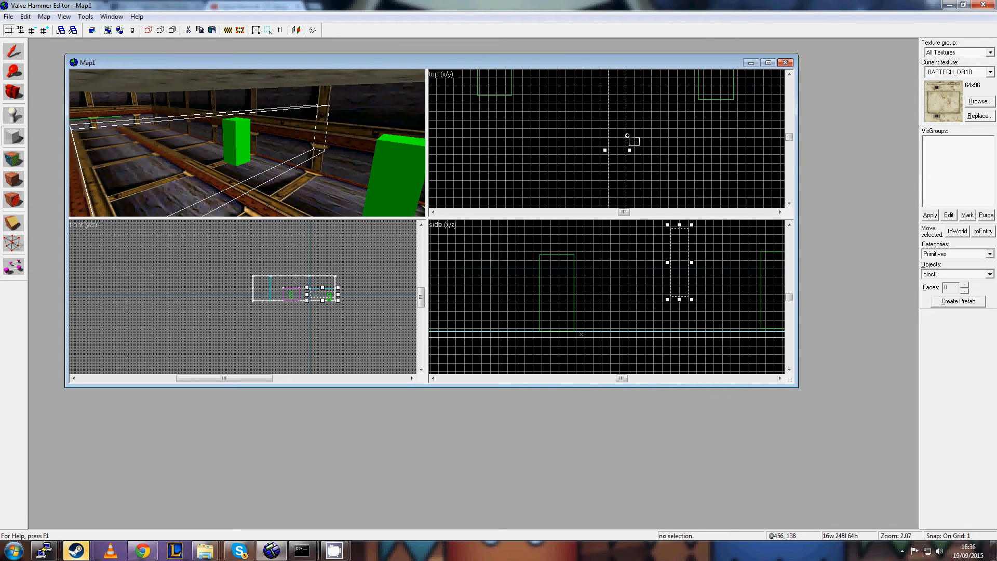
Extend the block outline's lower edge down to the floor in the side view, giving a height of about 96 units.
scroll(569, 151, up, 7)
scroll(602, 127, up, 1)
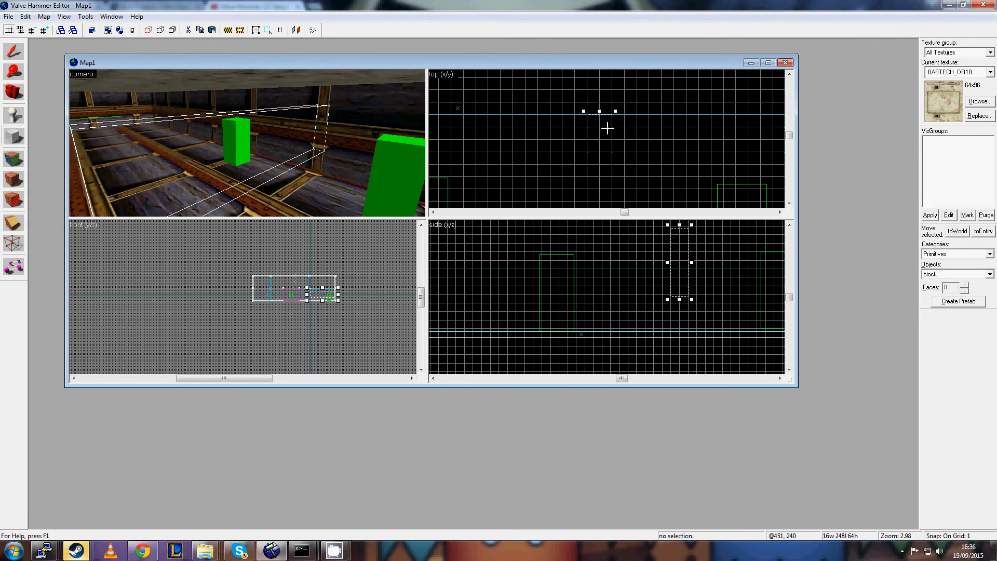
scroll(628, 153, down, 2)
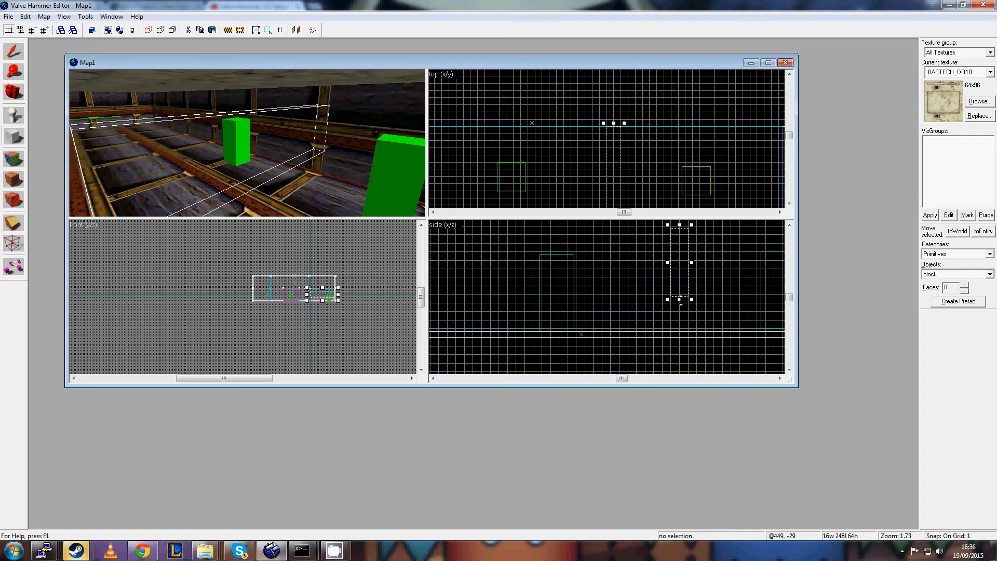
drag(680, 300, 682, 337)
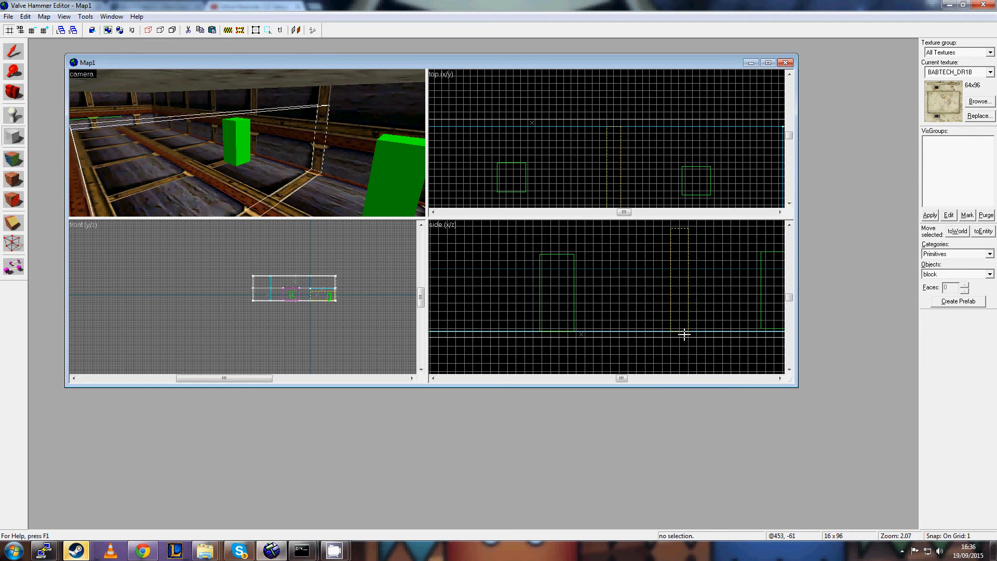
Raise the block outline's upper edge in the side view, making the outline 124 units high.
scroll(684, 334, up, 8)
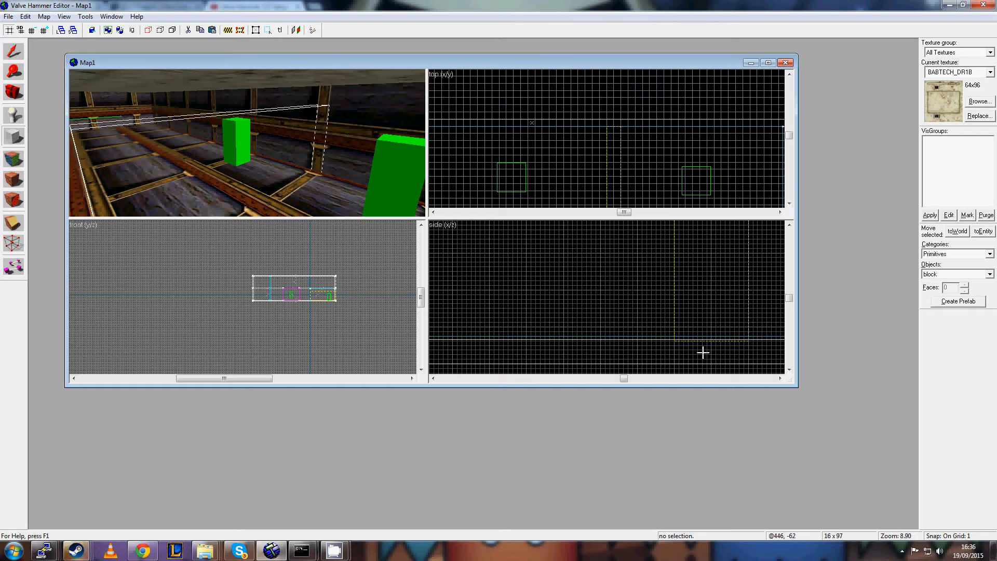
scroll(708, 265, down, 5)
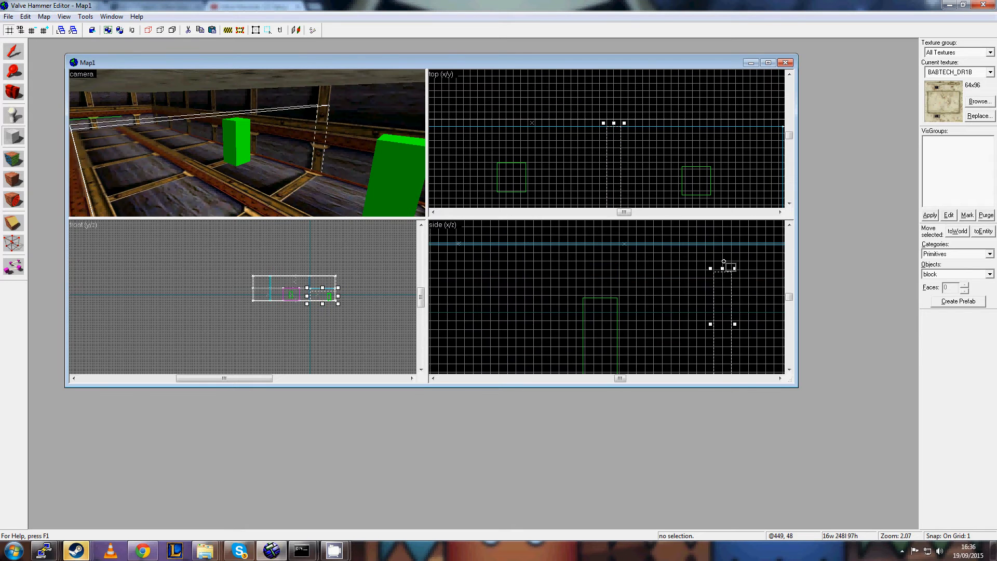
drag(601, 309, 610, 279)
scroll(605, 280, up, 4)
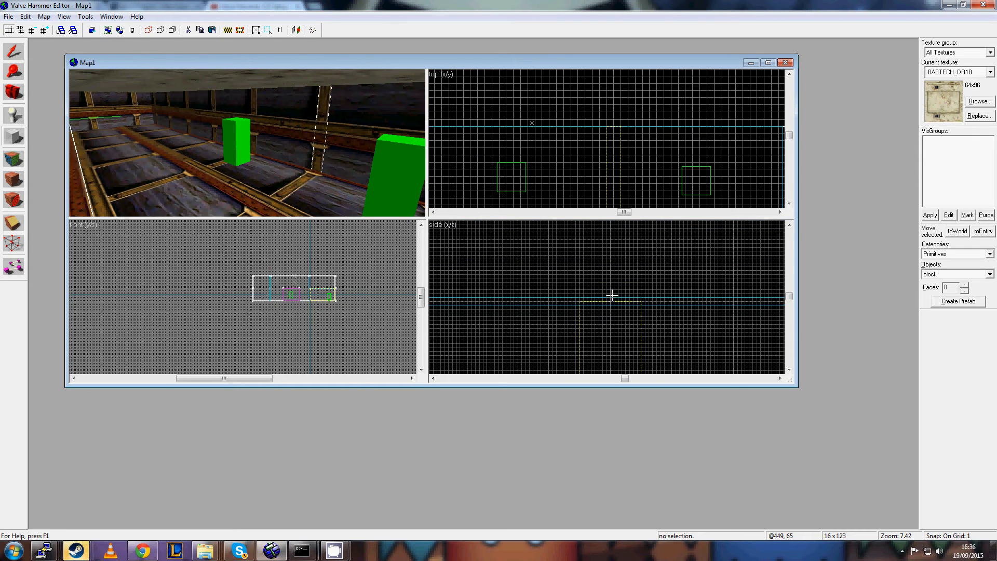
drag(262, 106, 311, 120)
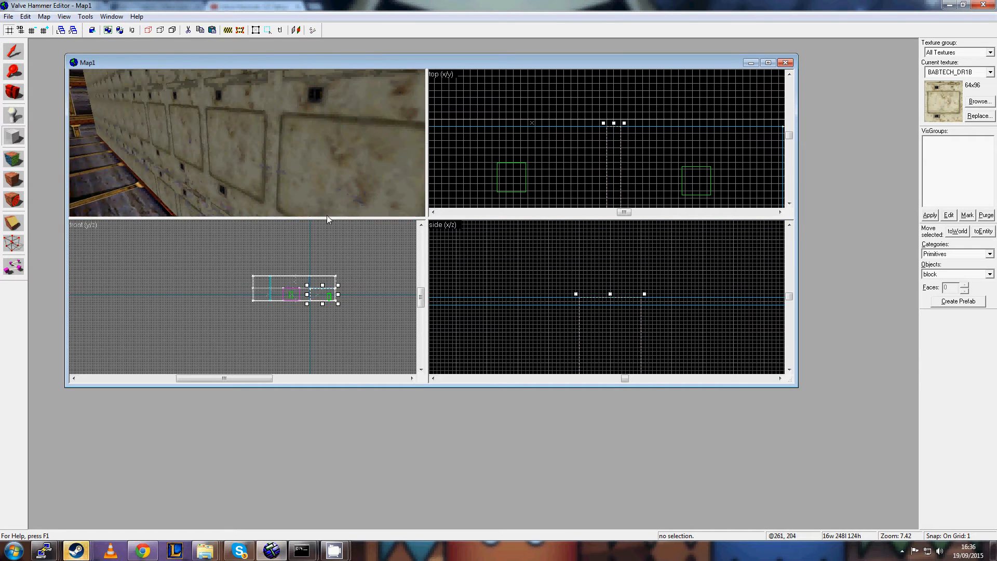
Extend the outline's upper edge in the front view to a height of 251 units and create the partition block.
scroll(298, 272, up, 5)
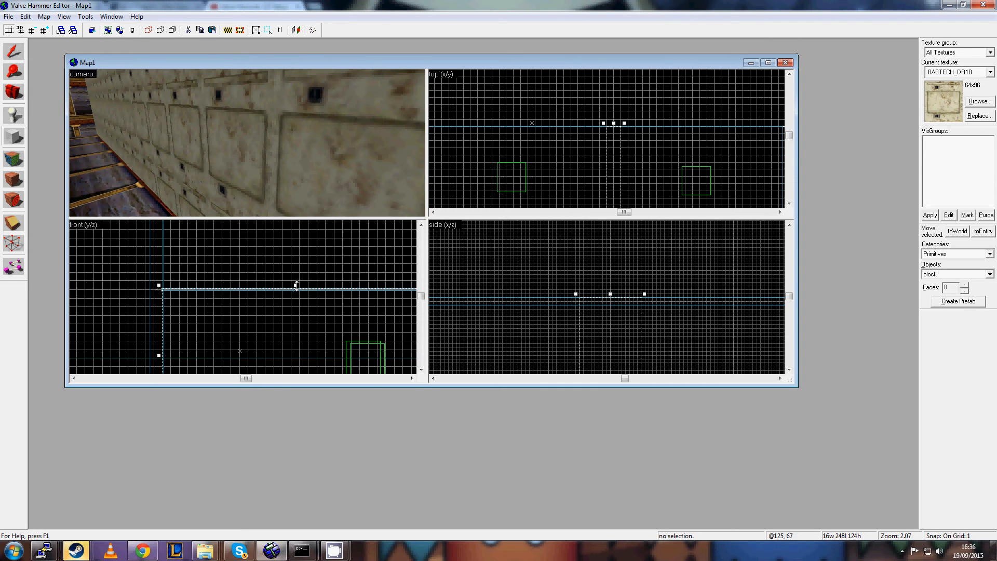
drag(296, 285, 302, 265)
scroll(297, 285, down, 6)
scroll(298, 275, up, 7)
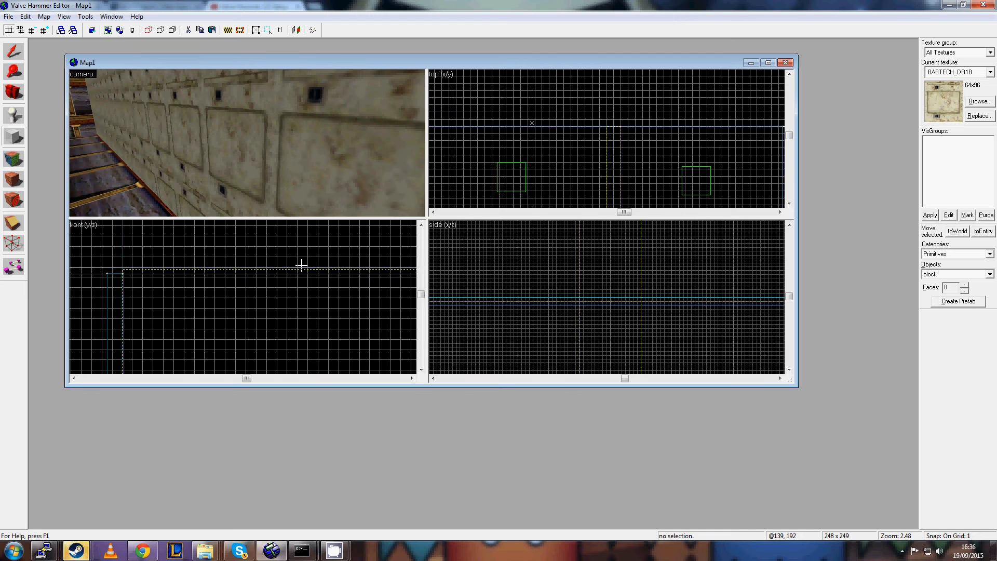
drag(289, 91, 264, 136)
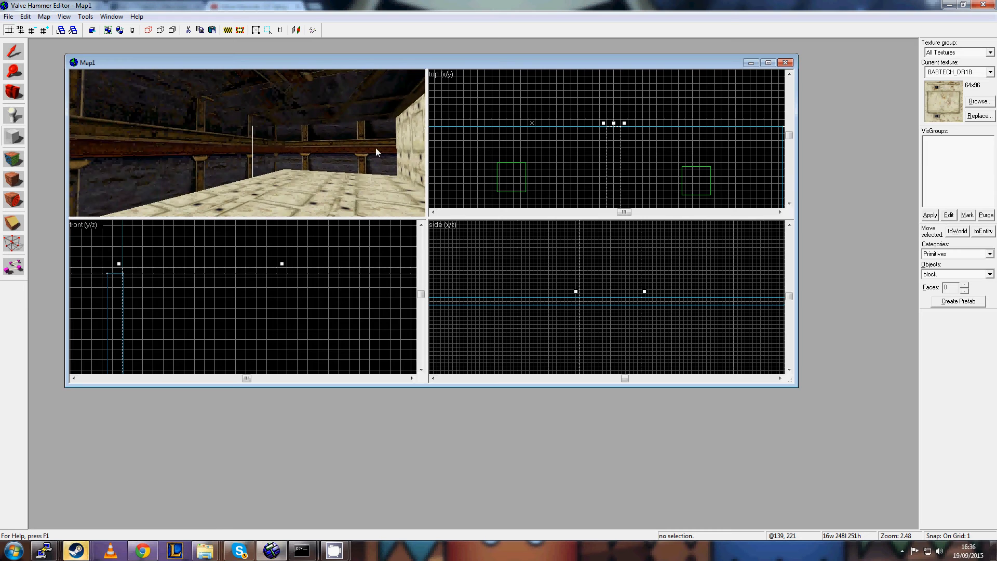
scroll(622, 180, down, 1)
scroll(637, 291, down, 4)
scroll(637, 290, down, 4)
key(Return)
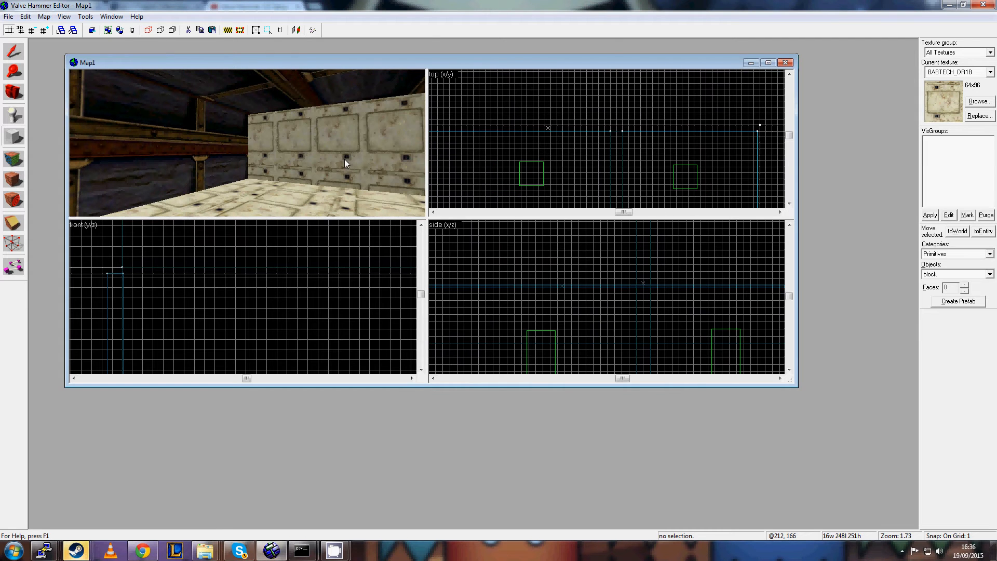
Select the new partition block between the two player starts and paste a copy of it.
click(14, 52)
click(319, 136)
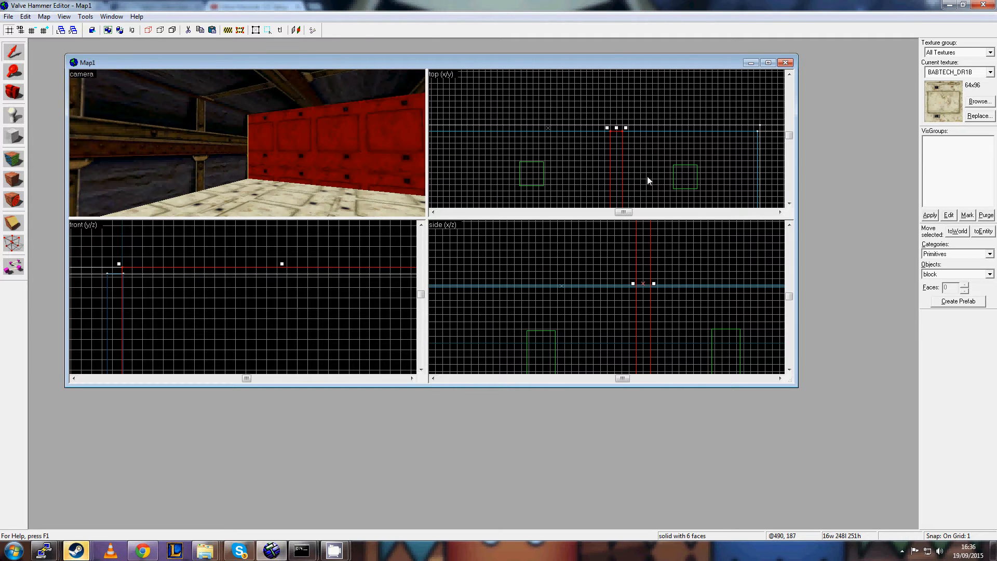
scroll(618, 318, down, 5)
scroll(593, 174, down, 3)
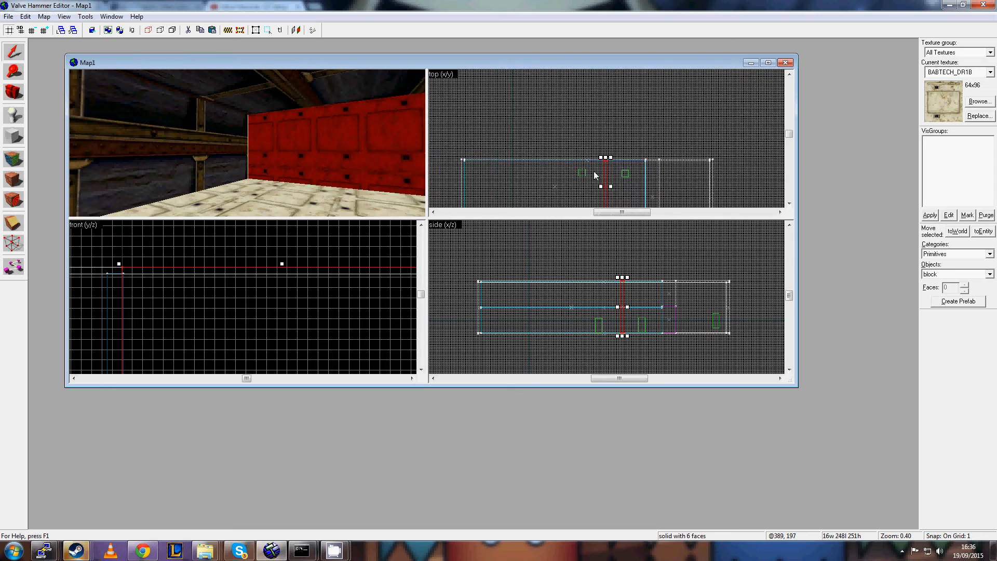
scroll(594, 170, up, 3)
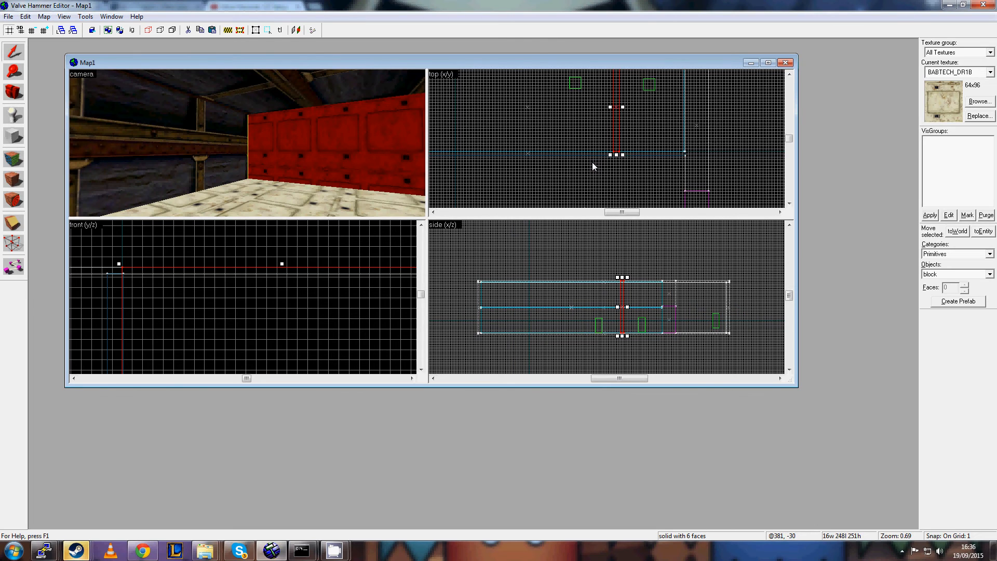
scroll(592, 163, down, 3)
key(ctrl+v)
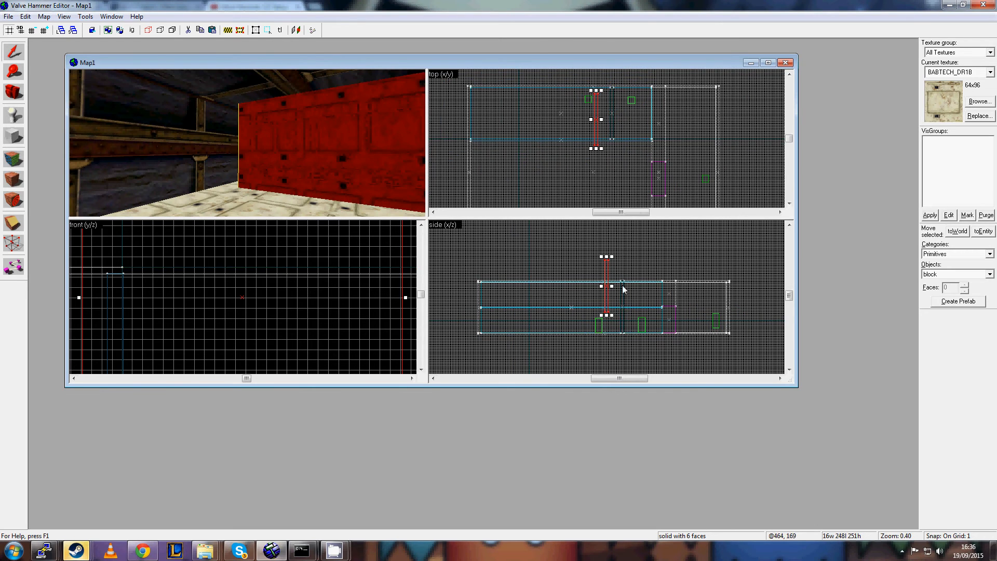
Move the copied partition in the side view to the other side of the neighbouring player start, level with the room's floor and ceiling.
scroll(610, 288, up, 3)
scroll(603, 270, down, 3)
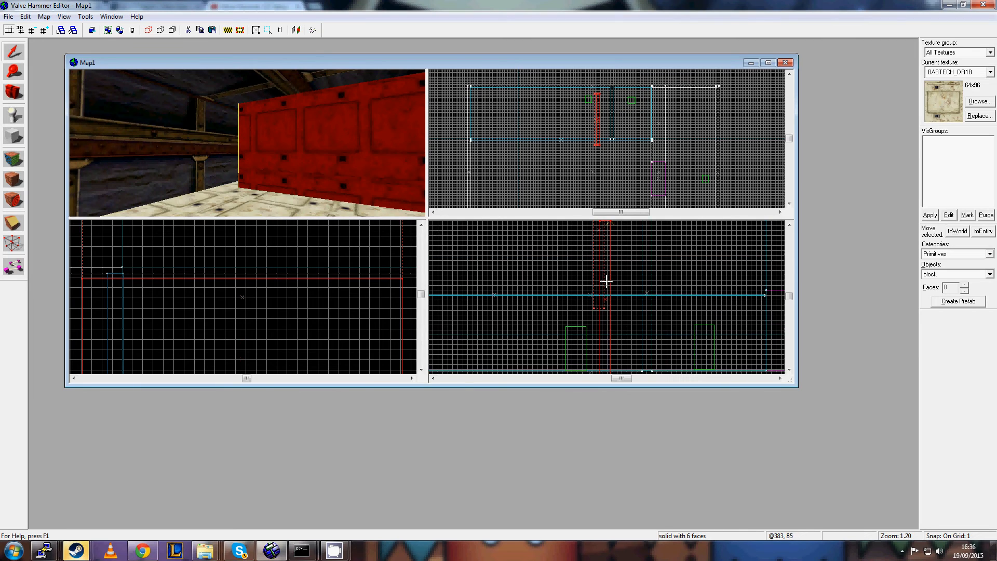
drag(601, 280, 570, 282)
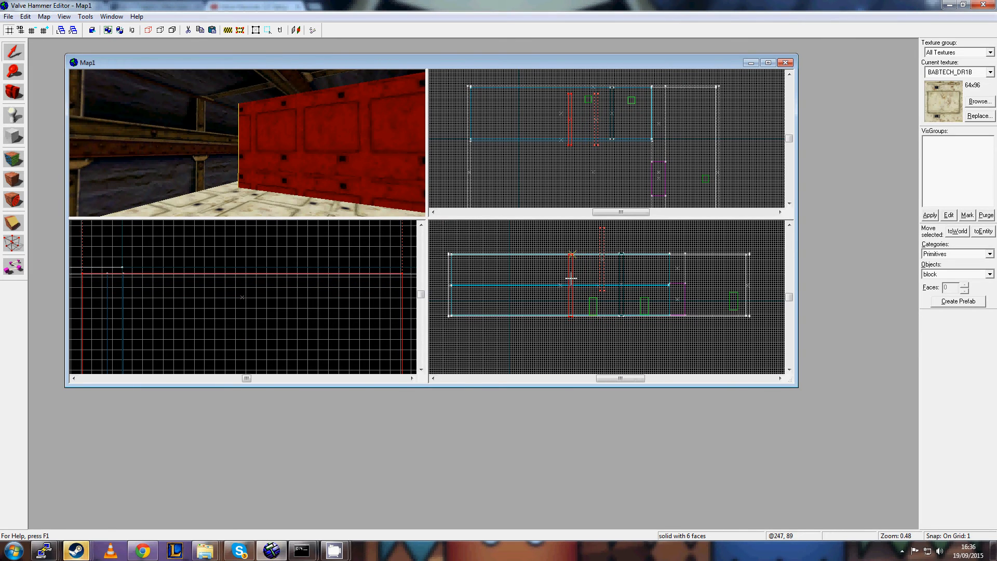
scroll(585, 310, up, 7)
scroll(585, 311, up, 3)
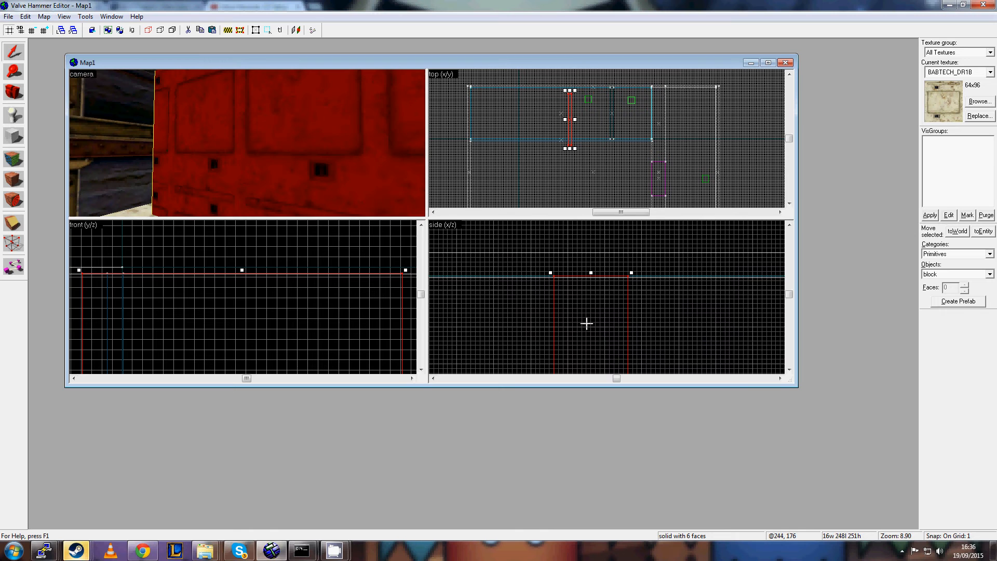
drag(585, 323, 587, 301)
scroll(587, 301, down, 3)
scroll(620, 297, down, 3)
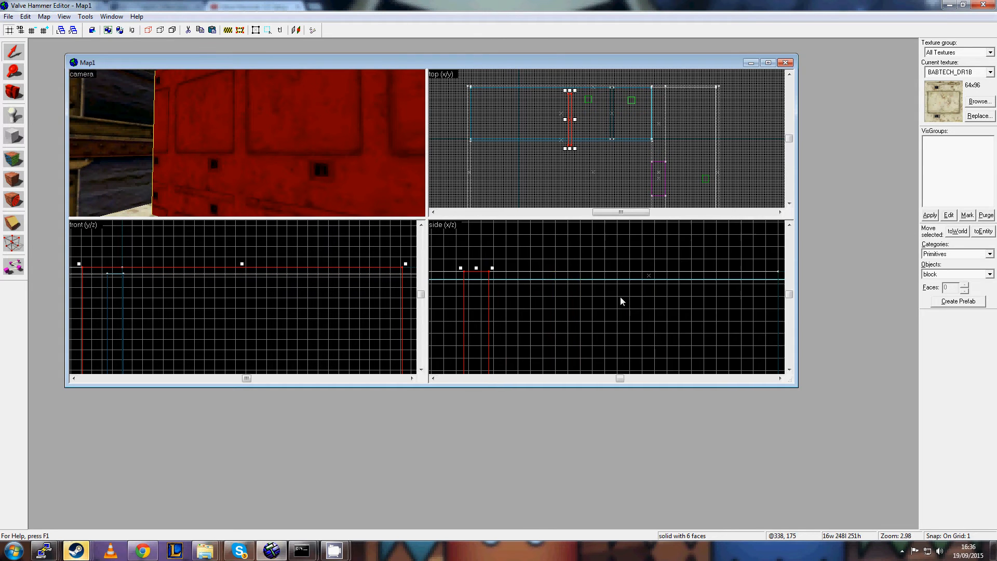
Examine in the side view how the partitions and the selected player start sit relative to the floor and ceiling.
scroll(649, 296, up, 2)
scroll(639, 273, down, 5)
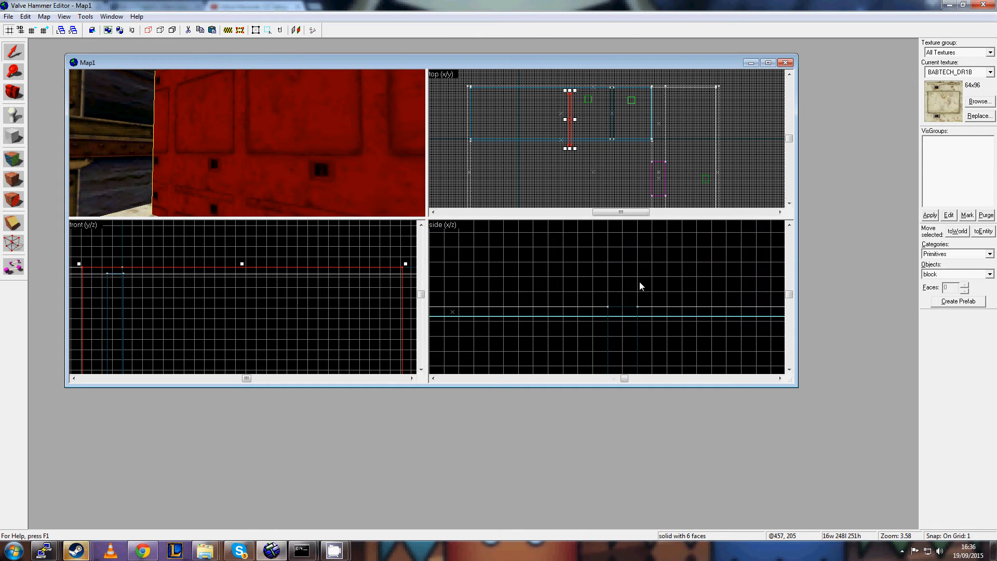
scroll(649, 289, up, 4)
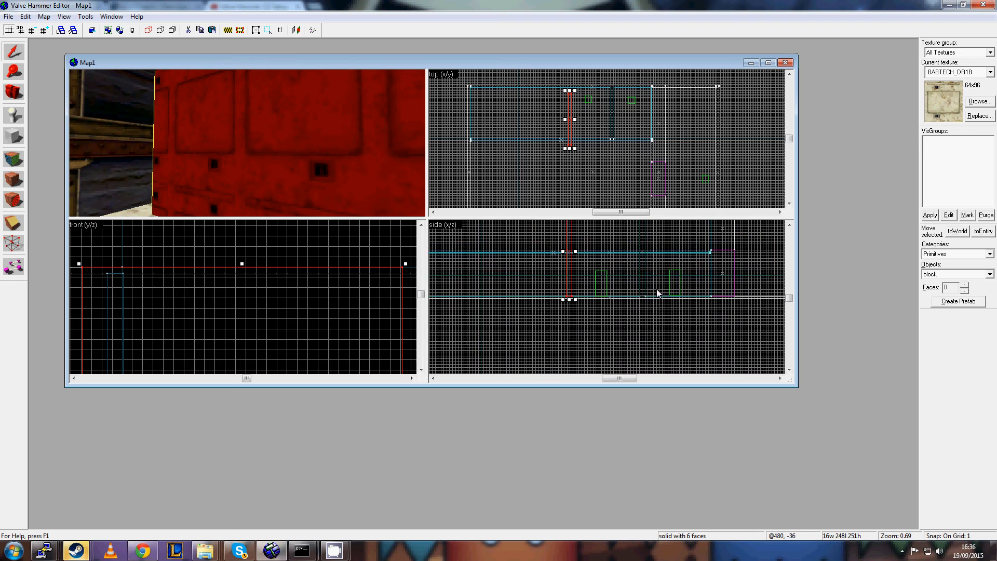
click(608, 271)
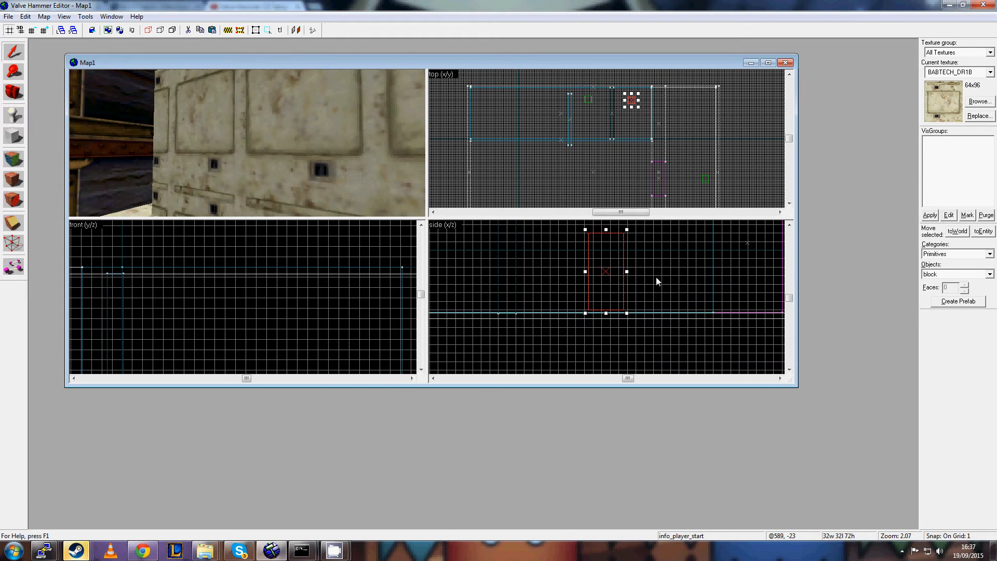
scroll(566, 298, up, 2)
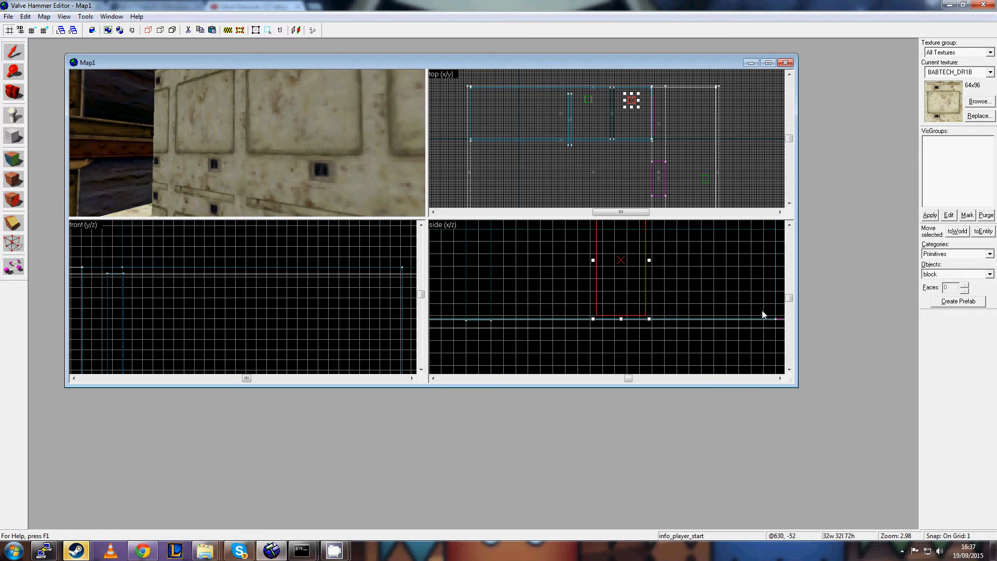
scroll(762, 310, down, 5)
scroll(675, 293, up, 2)
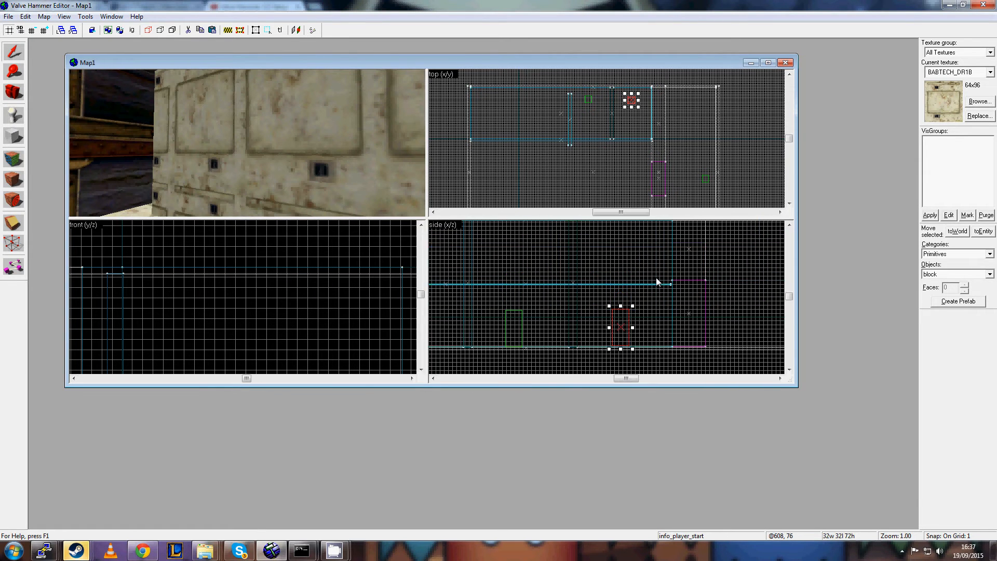
scroll(615, 306, up, 5)
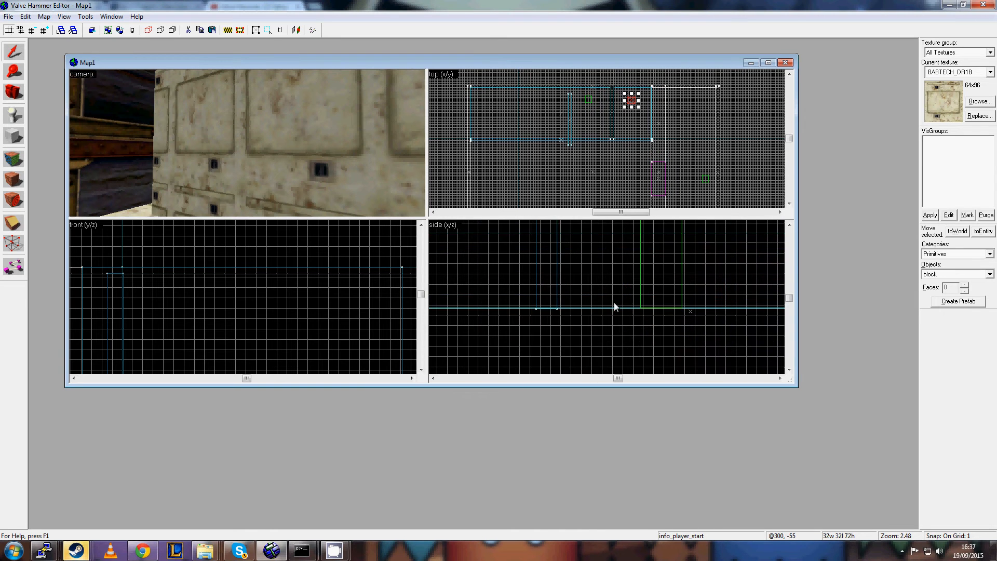
scroll(748, 307, down, 5)
scroll(691, 309, up, 3)
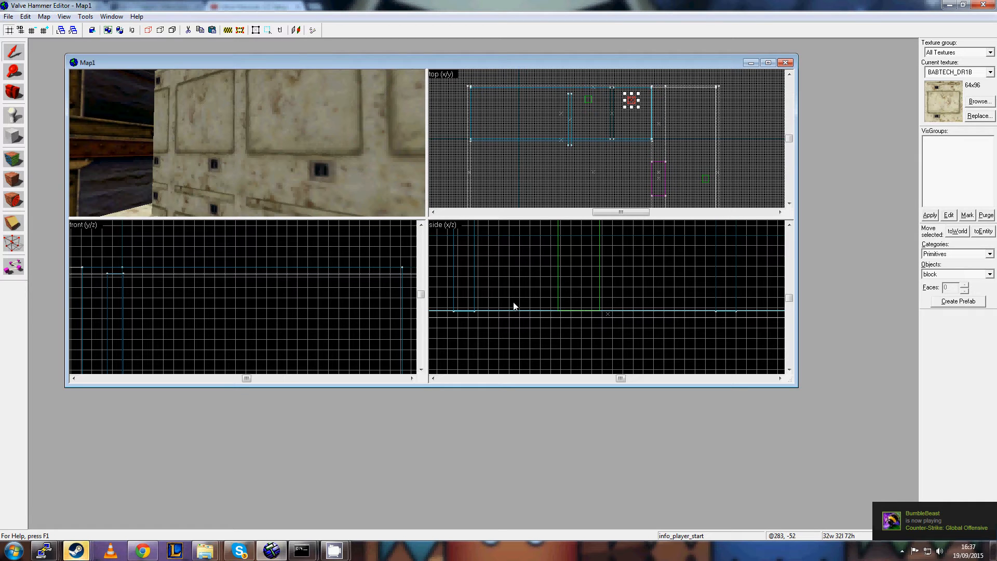
Select the copied partition, nudge it in the side view, and align its end with the compartment's upper wall in the top view.
click(472, 301)
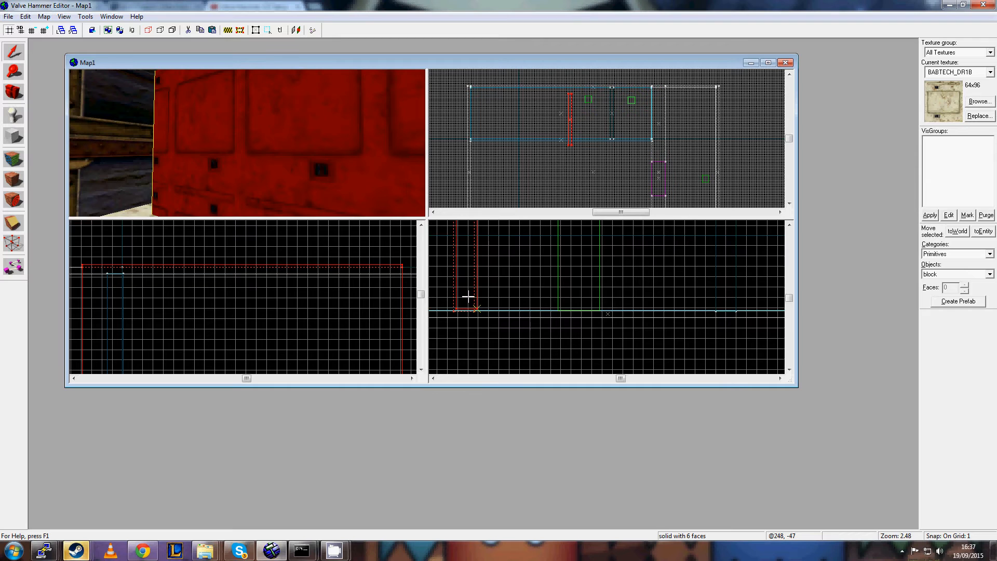
drag(468, 297, 470, 297)
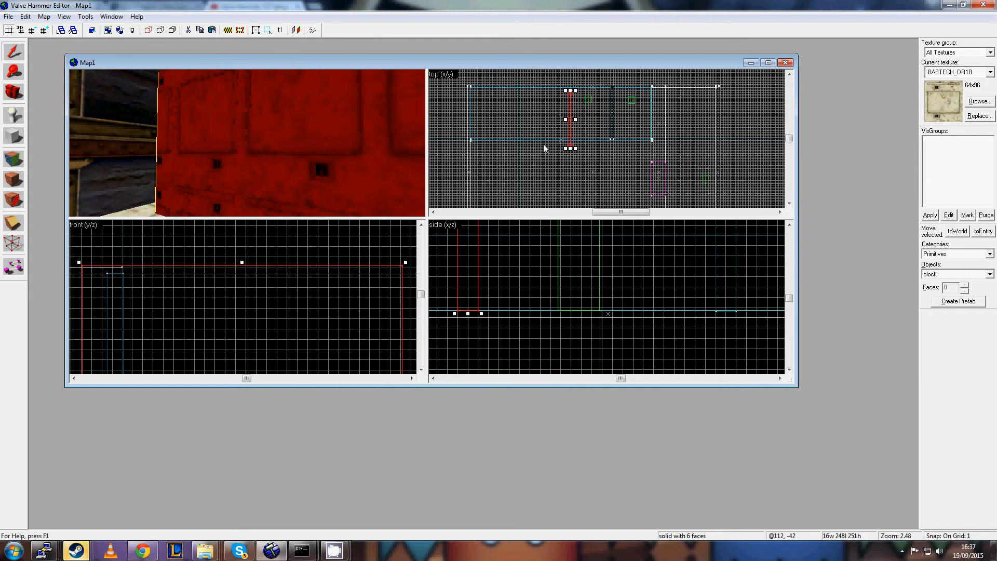
scroll(545, 148, up, 4)
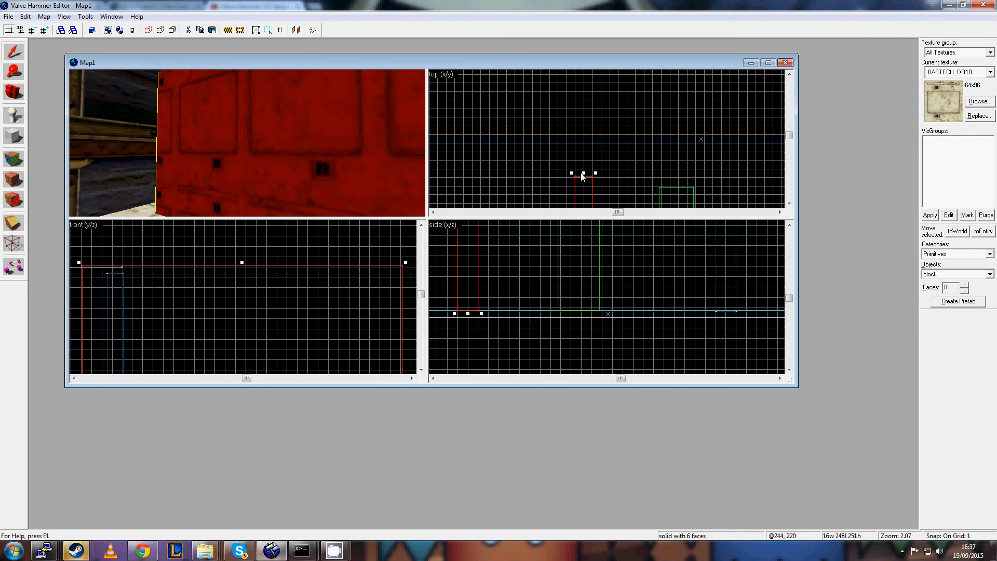
drag(580, 194, 582, 149)
scroll(643, 133, down, 3)
key(Right)
key(Right)
key(Left)
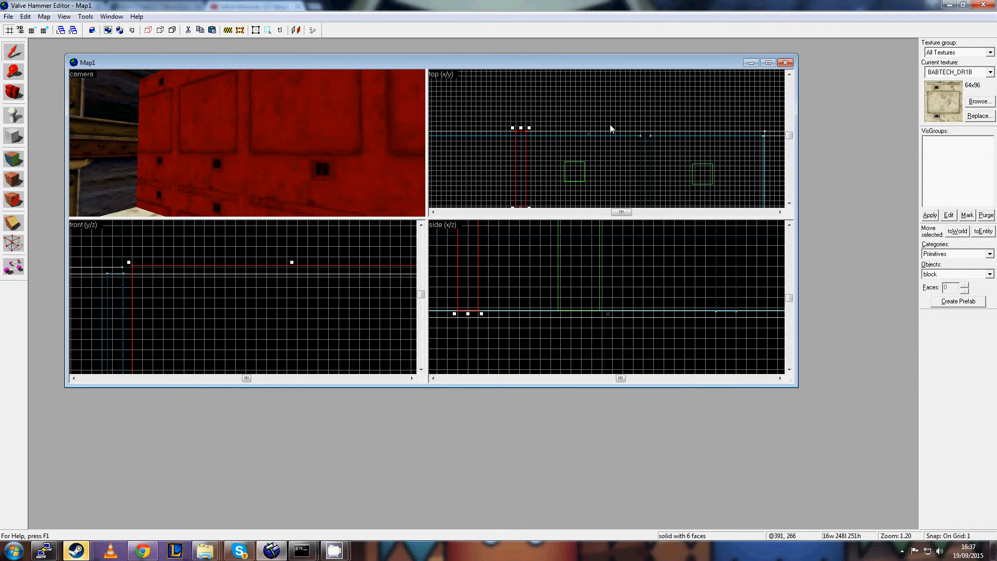
drag(519, 136, 519, 140)
scroll(519, 140, up, 12)
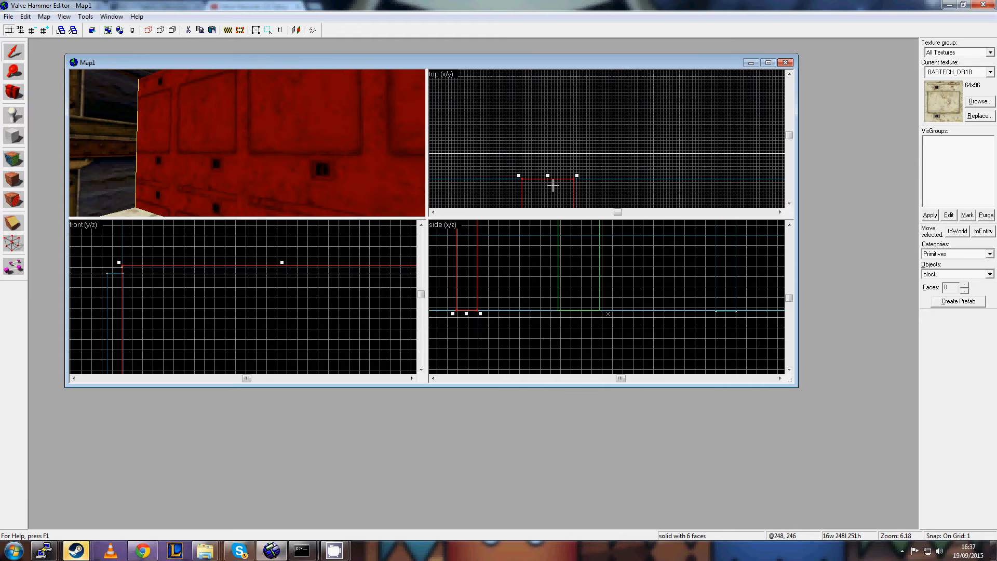
scroll(555, 181, down, 18)
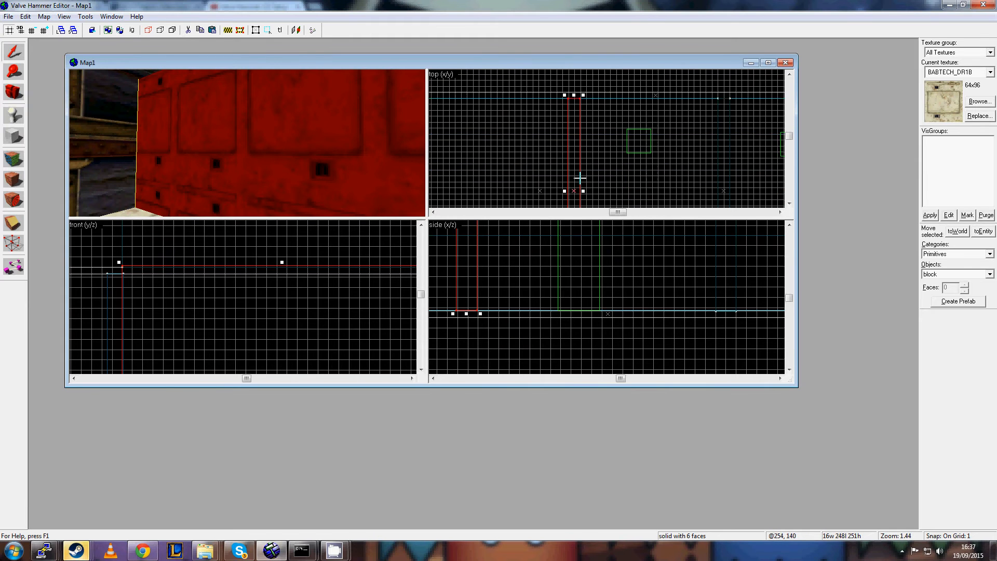
Fly the camera around the partition walls to inspect how they meet the room, and clear the selection.
key(z)
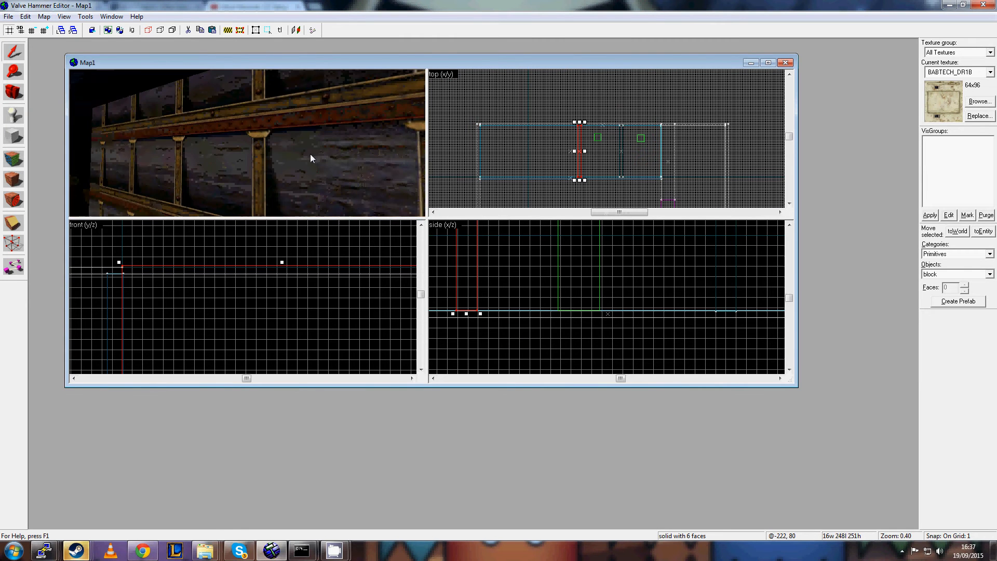
key(w)
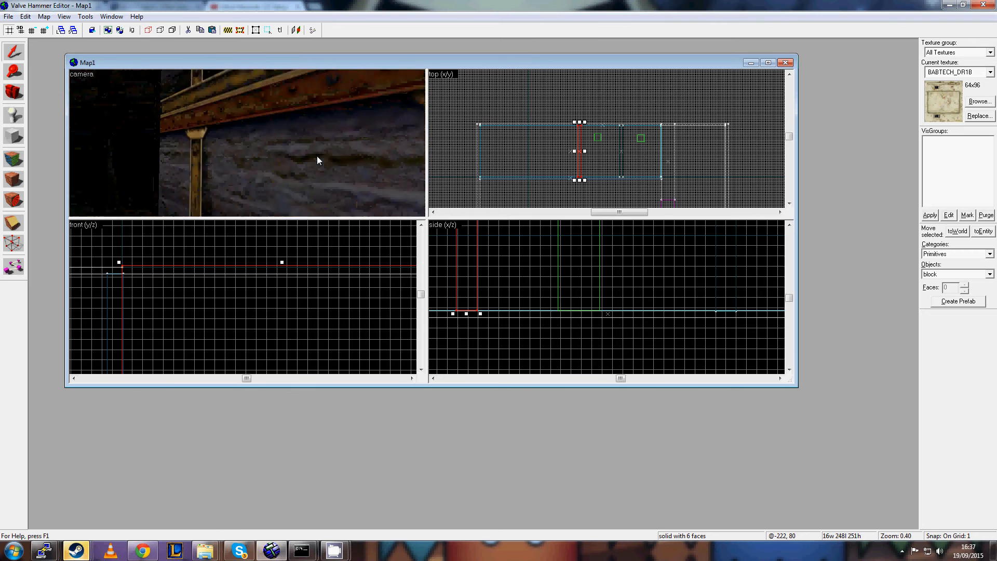
key(w)
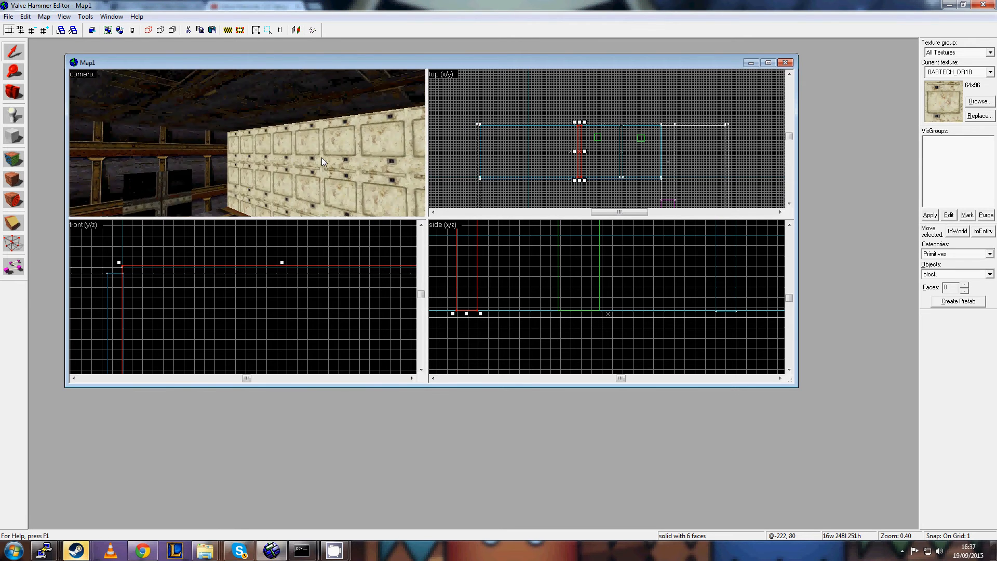
key(w)
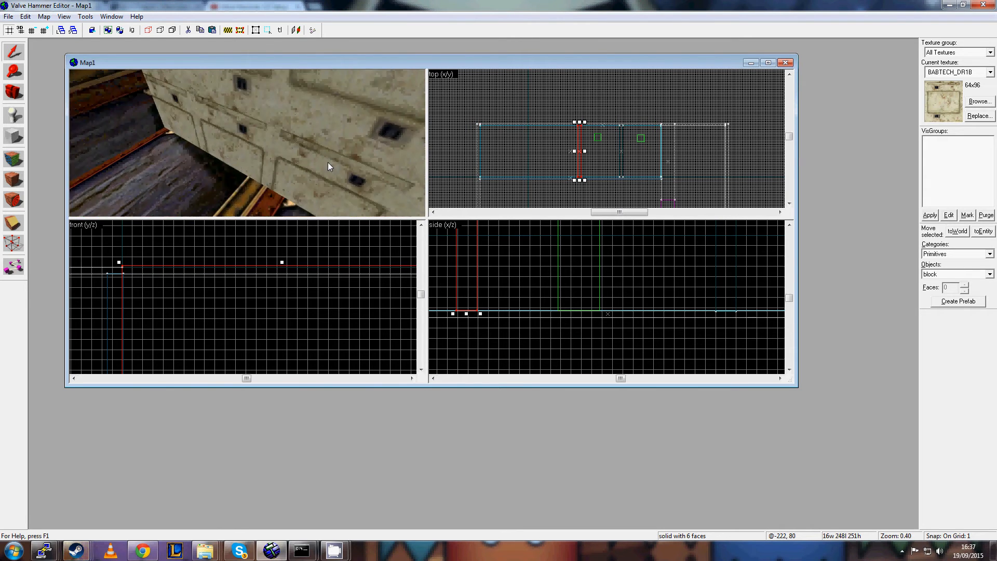
key(w)
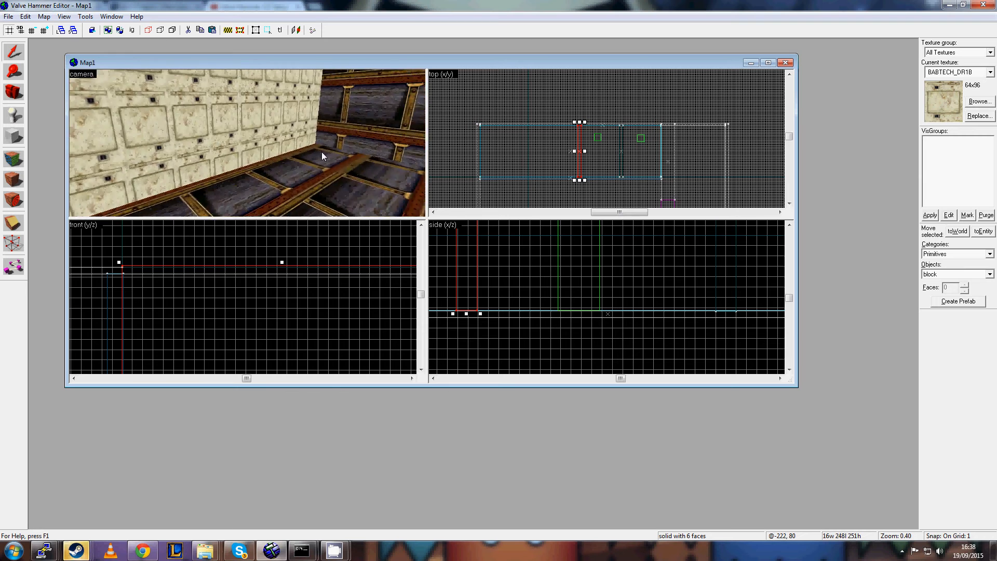
key(z)
click(591, 107)
scroll(590, 118, up, 2)
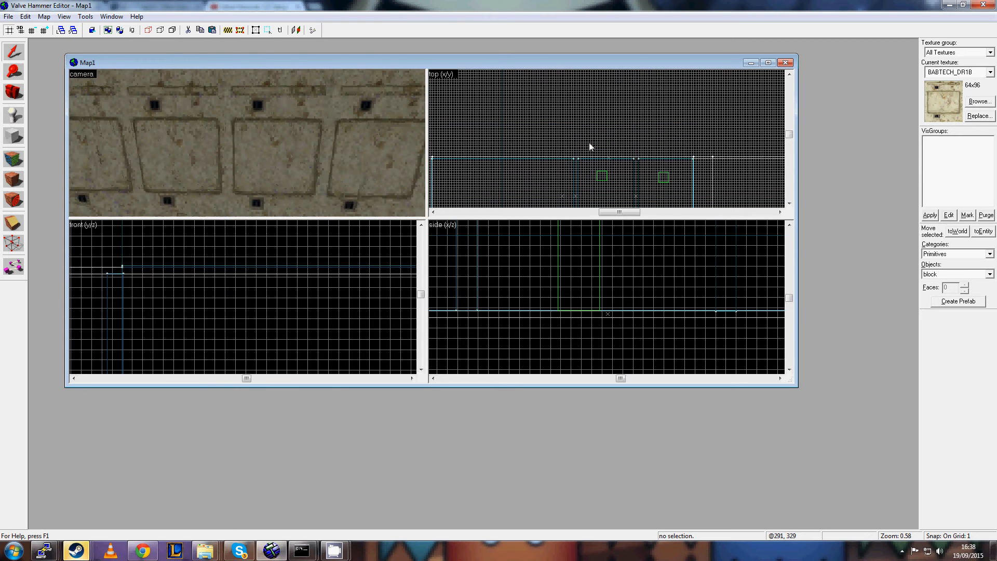
Paste another copy of the partition and move it in the side view beyond the selected partition, with its upper end at the ceiling.
click(574, 160)
scroll(528, 270, down, 3)
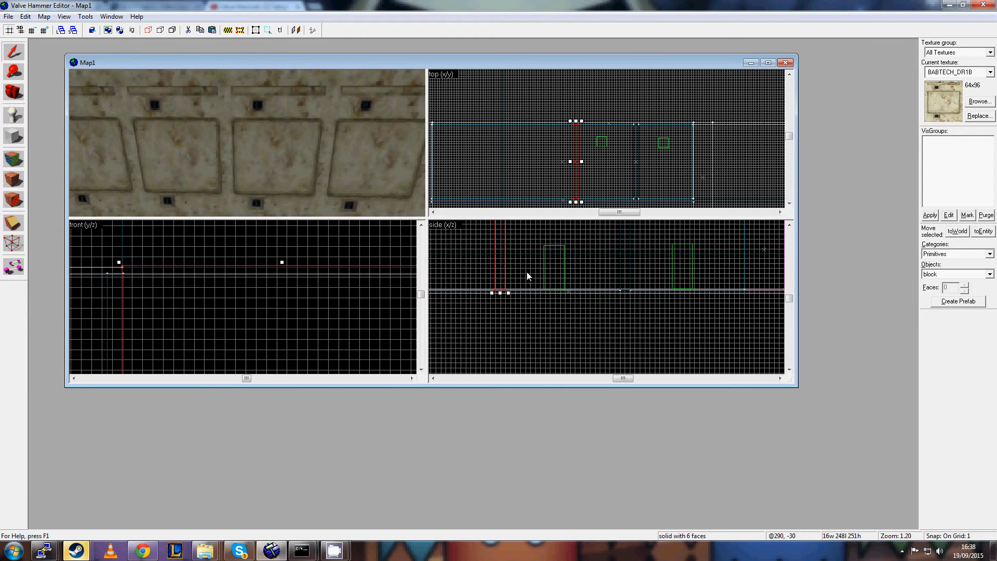
key(Up)
key(Left)
key(Left)
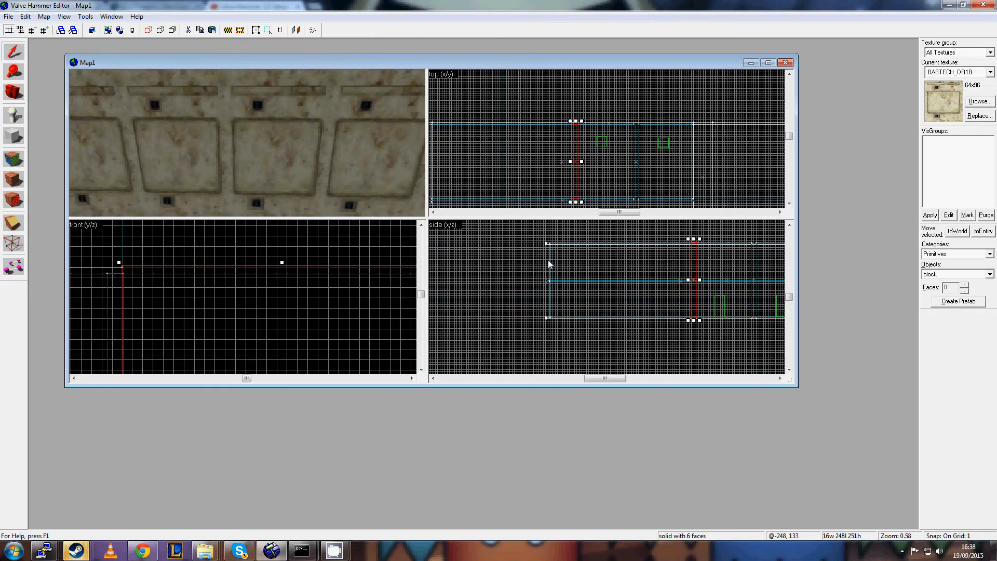
key(Right)
key(ctrl+v)
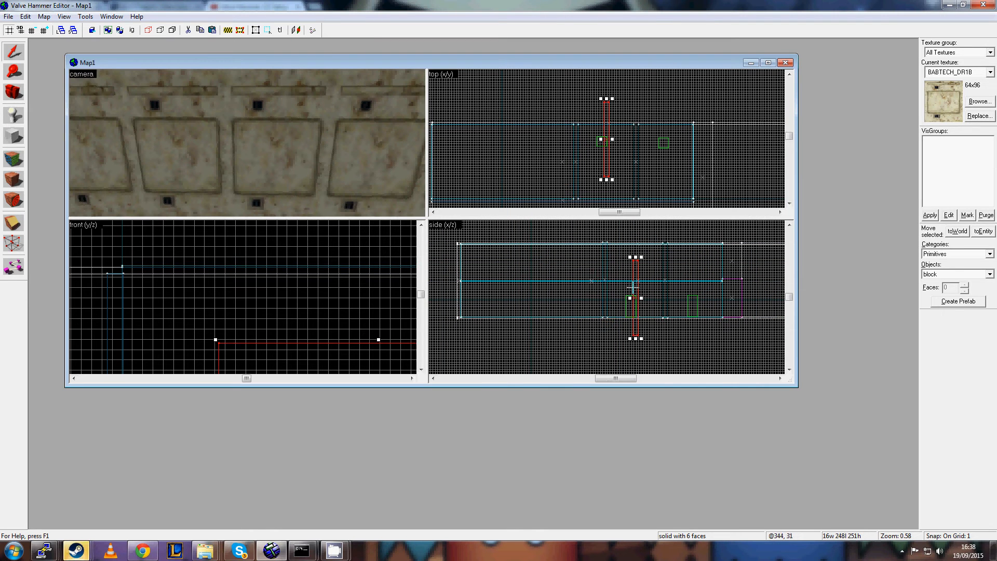
mouse_move(634, 284)
mouse_down()
mouse_move(569, 271)
mouse_move(567, 297)
mouse_move(544, 299)
mouse_up()
scroll(568, 272, up, 3)
scroll(569, 298, up, 6)
scroll(571, 301, down, 2)
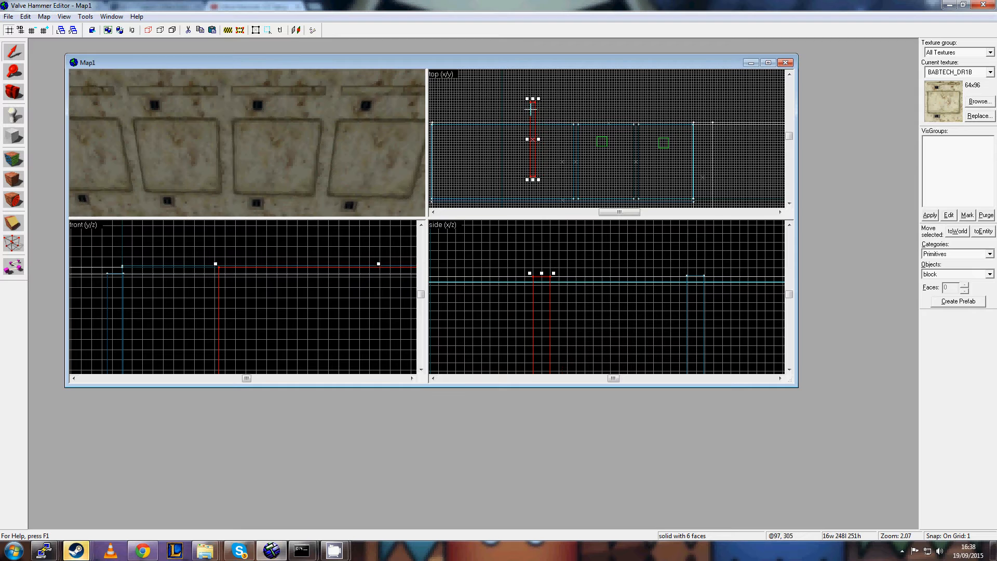
Move the pasted partition in the top view one cell farther along and align its end with the compartment's upper wall.
scroll(530, 109, down, 5)
drag(531, 105, 504, 130)
scroll(504, 130, up, 2)
scroll(504, 129, up, 3)
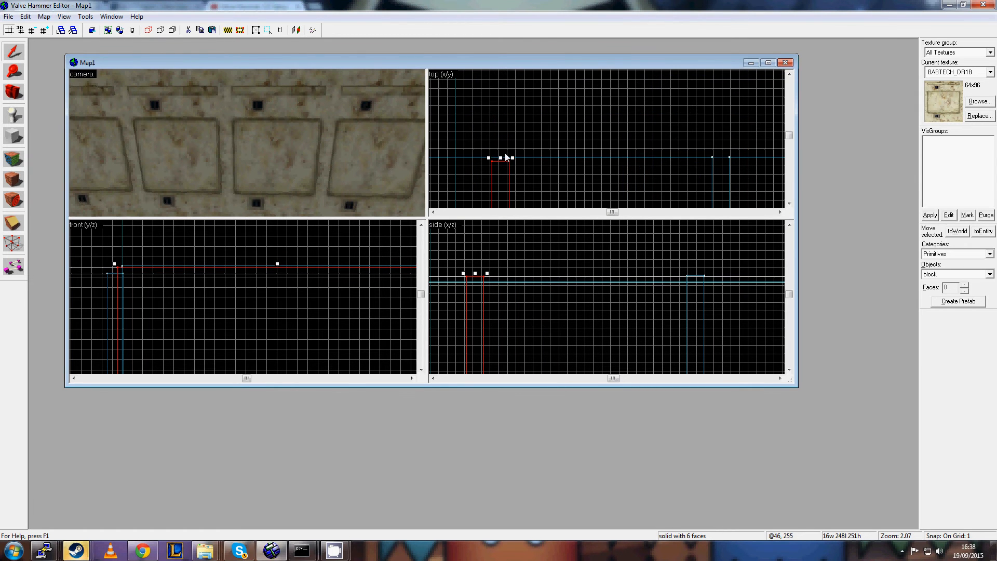
drag(498, 164, 499, 165)
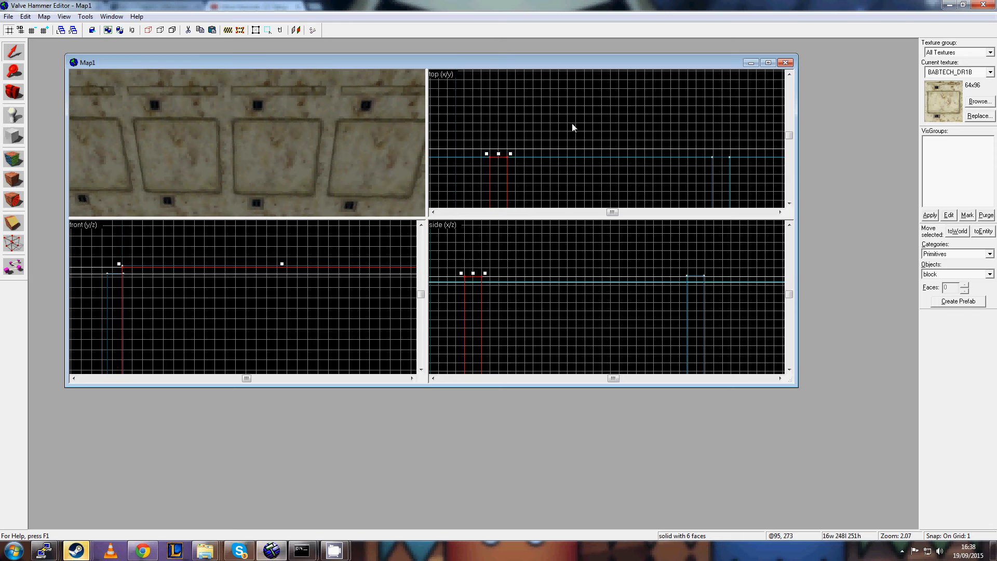
Paste a further partition copy and place it in the top view near the compartment's far end, flush with the upper wall.
scroll(571, 123, down, 6)
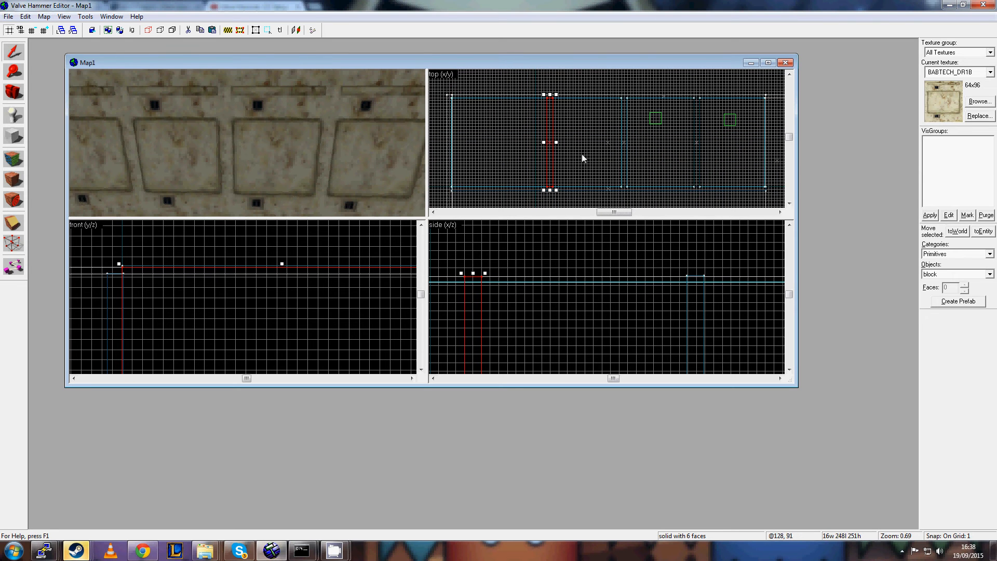
scroll(534, 251, down, 7)
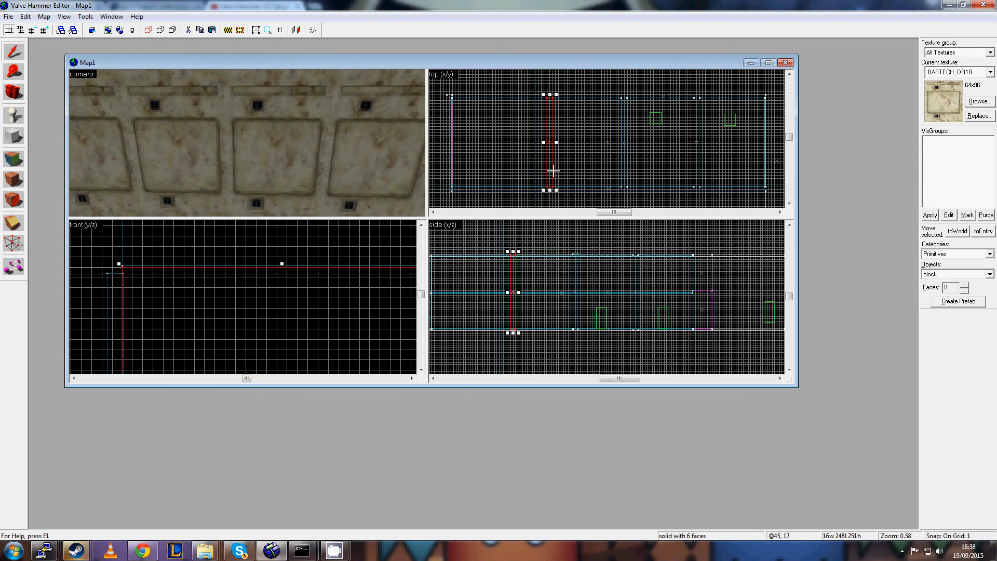
key(ctrl+v)
mouse_move(605, 118)
mouse_down()
mouse_move(475, 120)
mouse_move(500, 123)
mouse_up()
scroll(499, 160, up, 6)
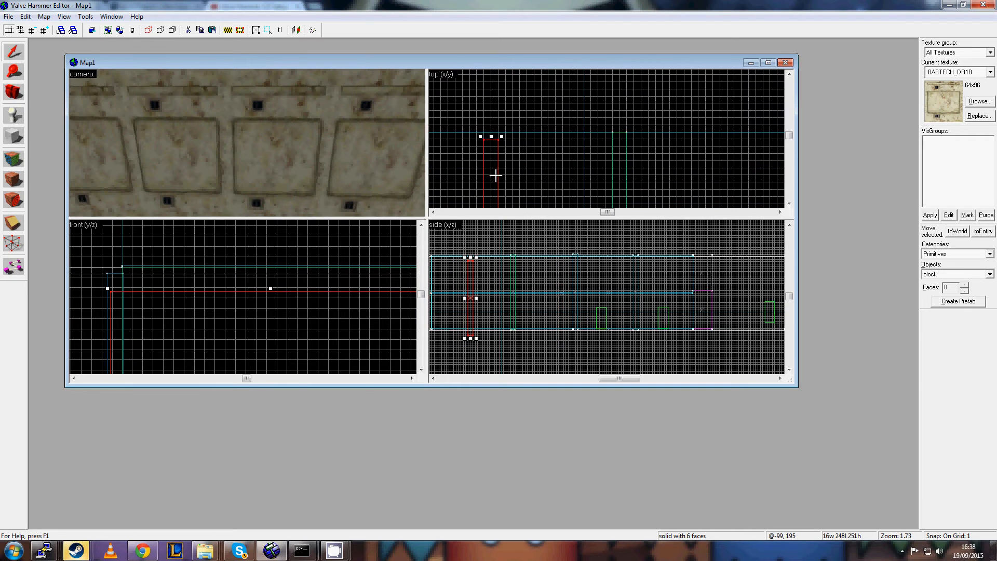
drag(496, 173, 481, 151)
scroll(497, 155, up, 6)
drag(616, 176, 618, 175)
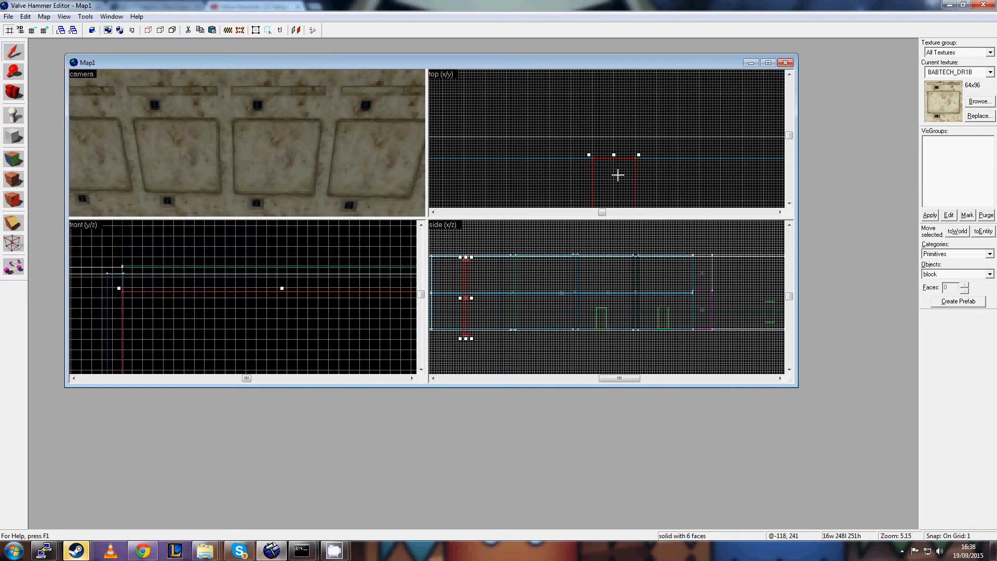
Raise the newest partition in the side view to the room's ceiling, shift it toward the end wall, and clear the selection.
scroll(600, 301, up, 4)
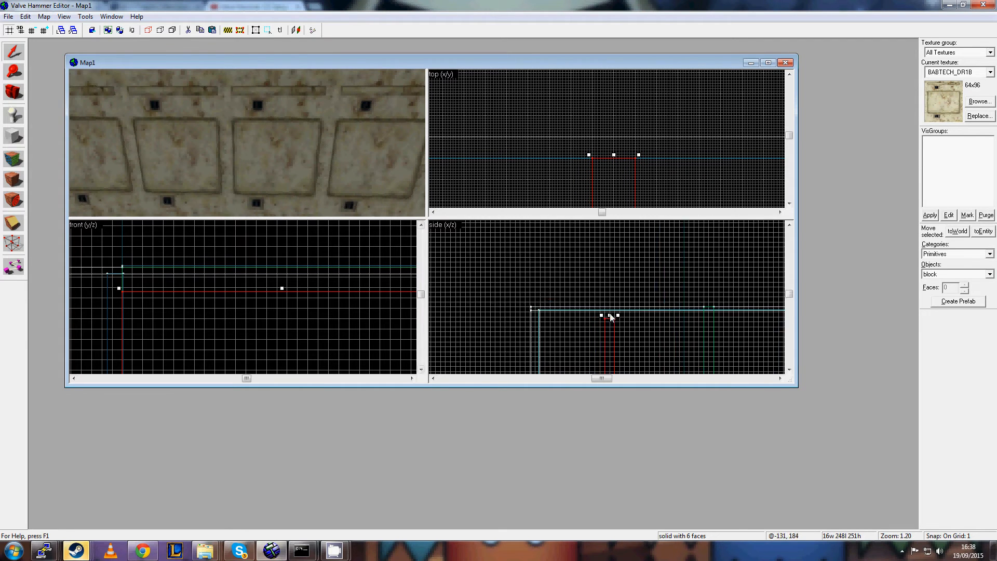
drag(594, 309, 582, 286)
scroll(592, 291, up, 2)
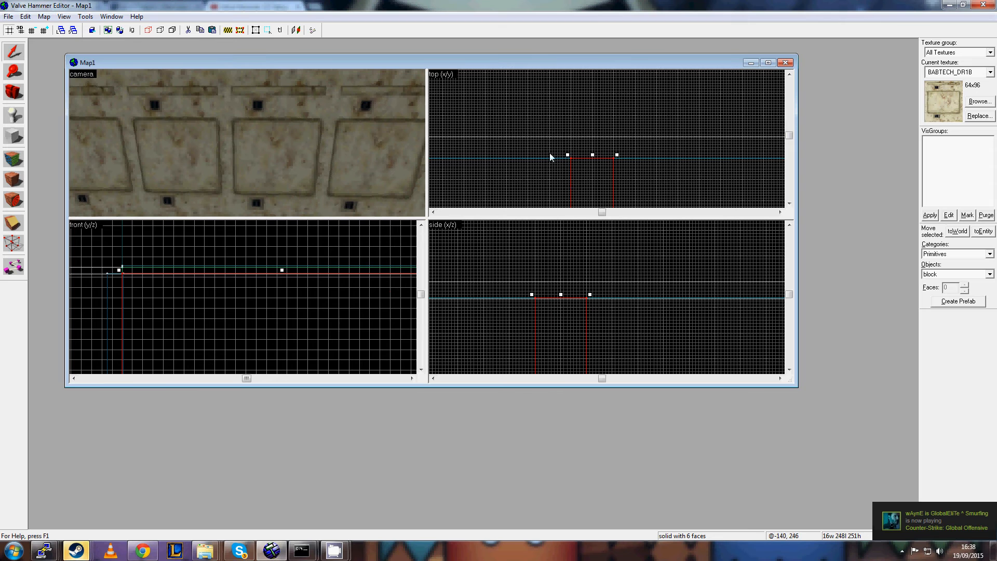
scroll(550, 156, down, 5)
click(566, 105)
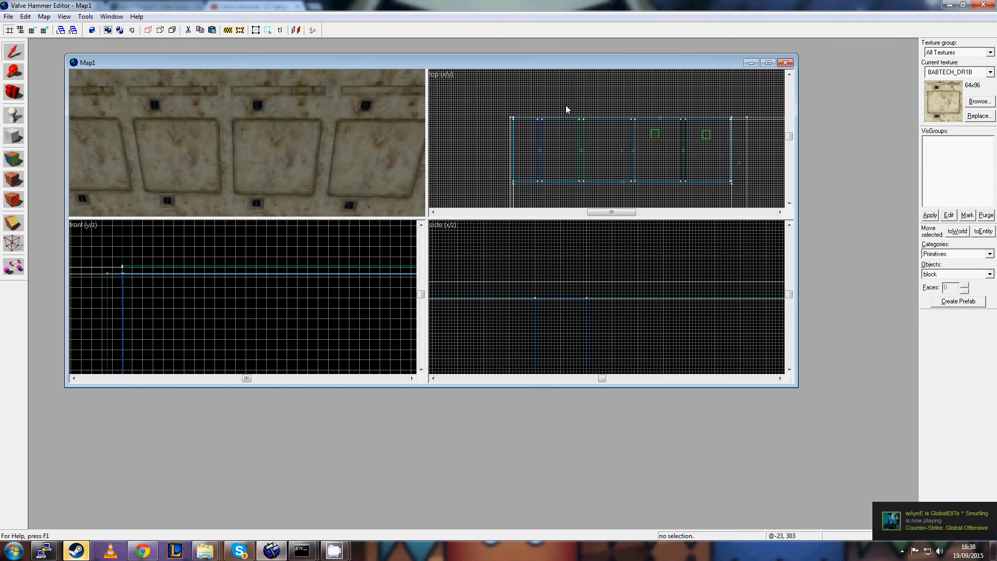
Fly the camera through the cells to inspect the partition walls, the player start and the ceiling block.
scroll(307, 135, up, 4)
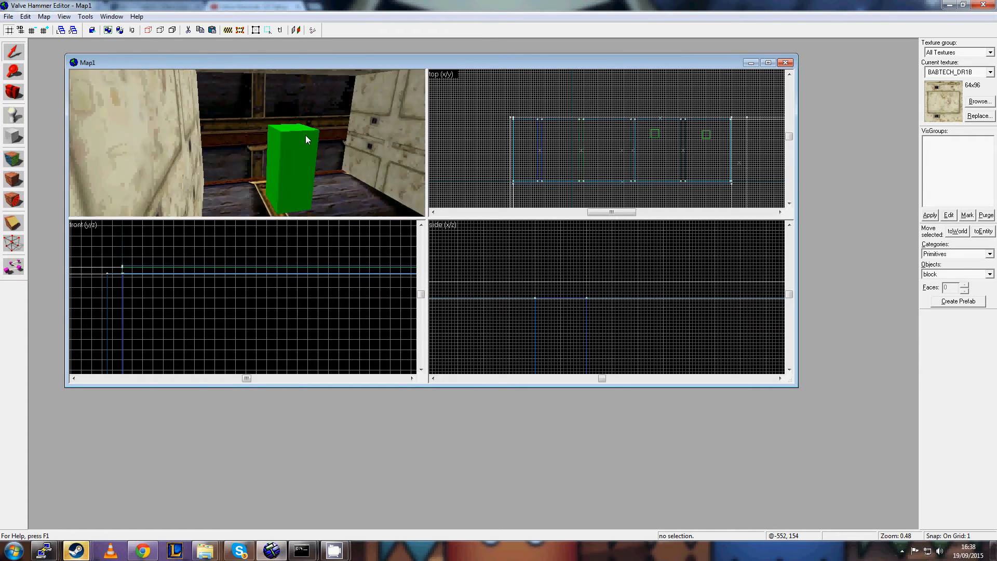
key(z)
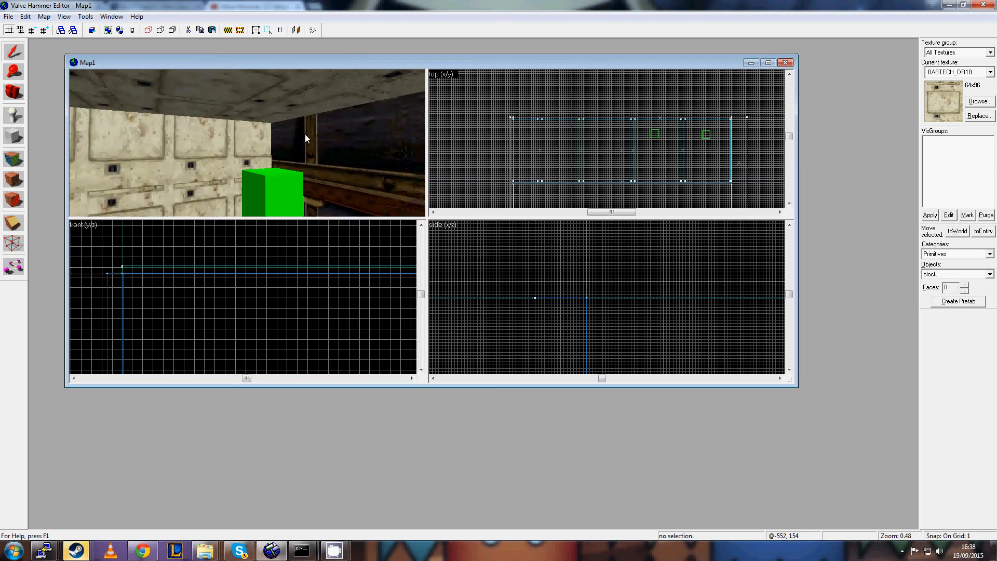
key(w)
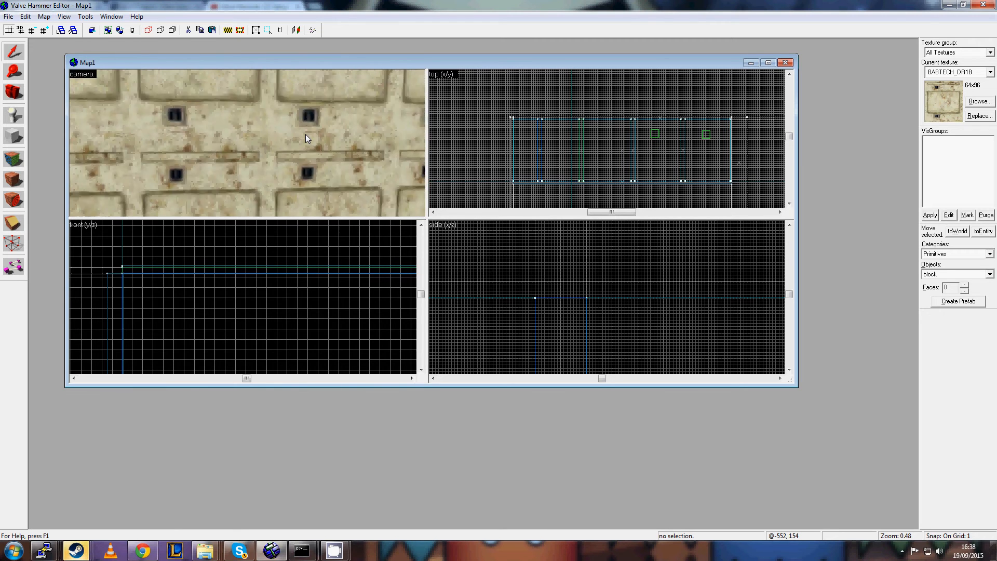
key(w)
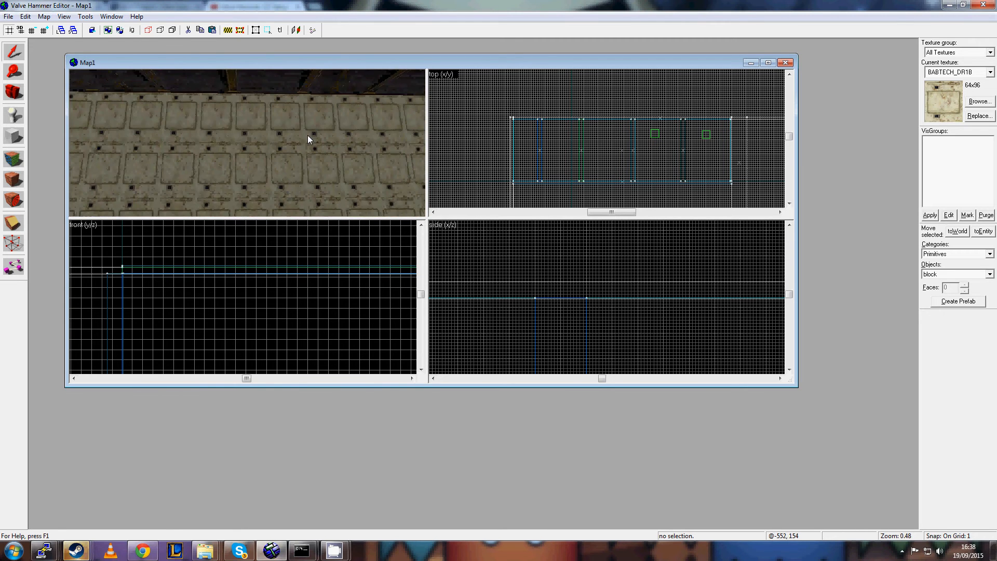
key(z)
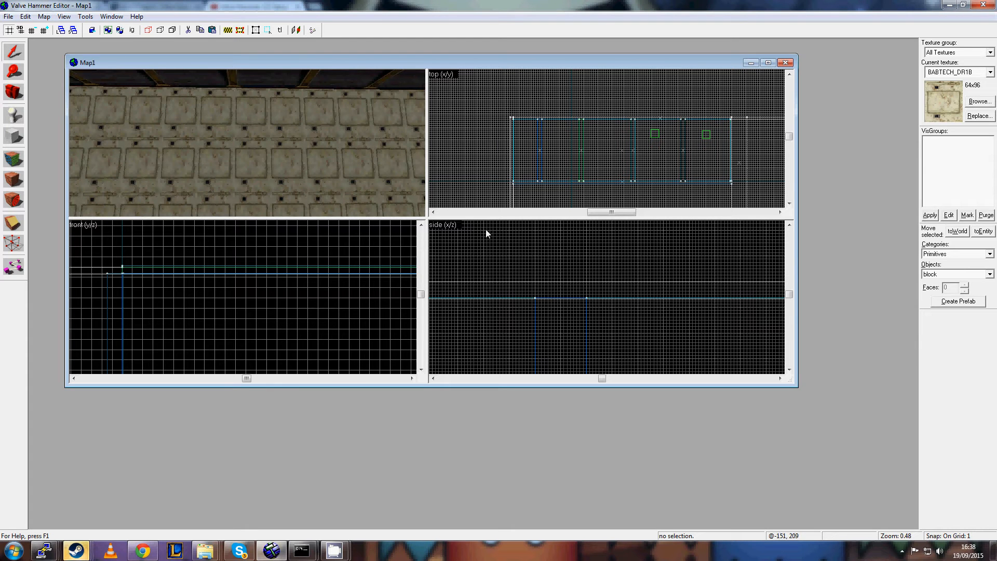
key(z)
key(w)
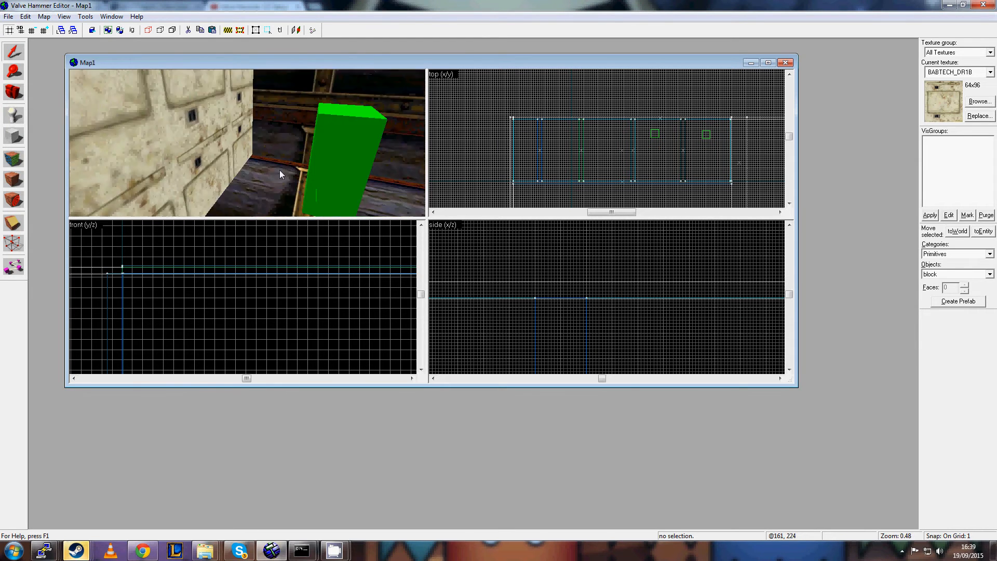
Select the flat ceiling block and stretch it in the top view past the long dividing wall to a length of 357 units.
click(311, 104)
key(w)
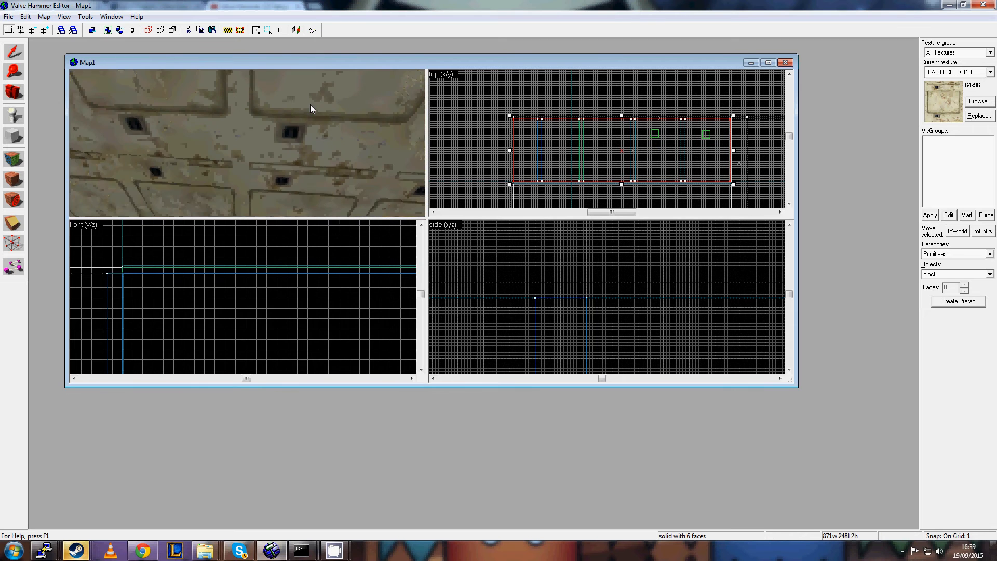
key(z)
key(s)
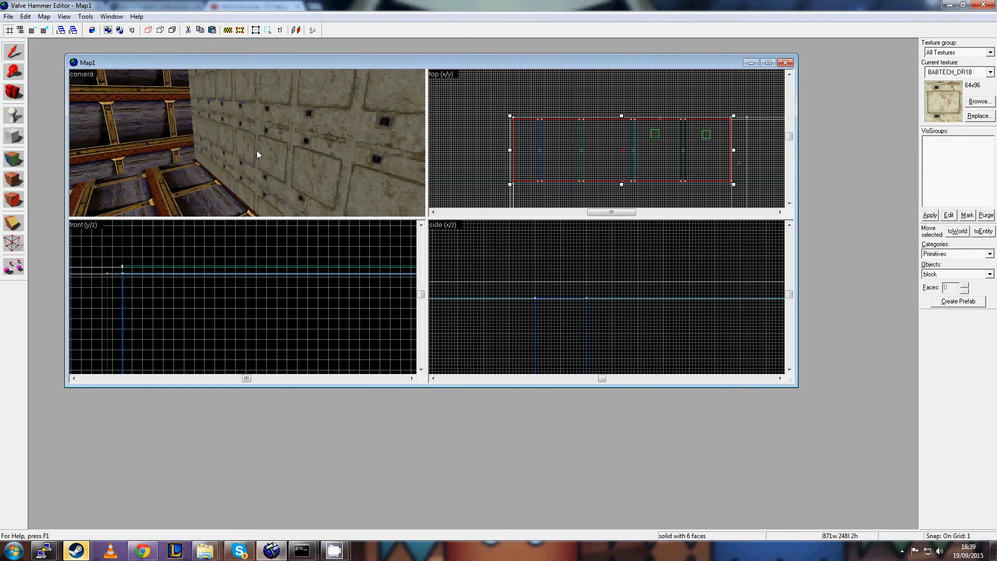
key(z)
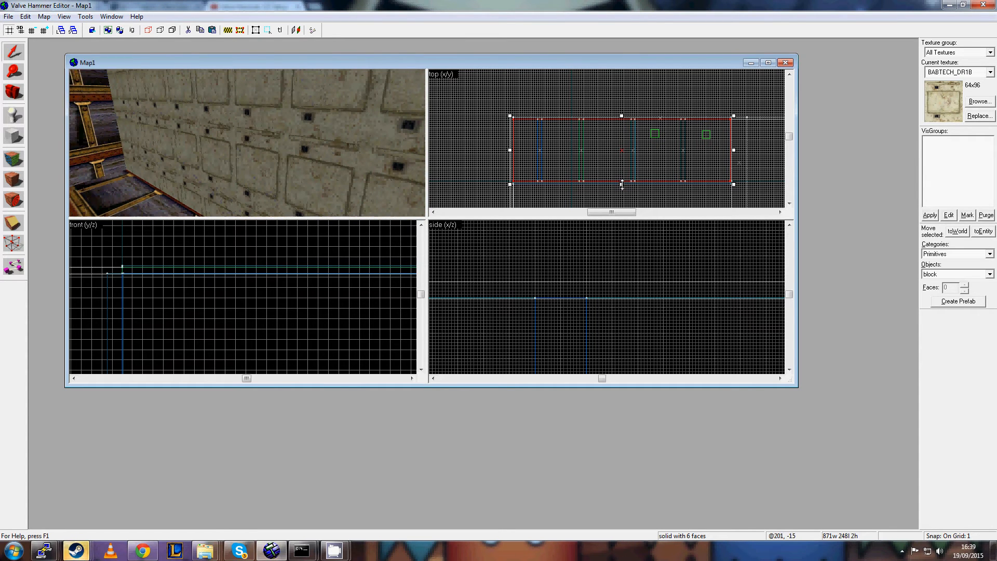
mouse_move(622, 185)
mouse_down()
mouse_move(623, 193)
mouse_move(626, 176)
mouse_up()
key(Left)
Inspect the stretched ceiling block against the room and dividing wall in the camera view, and clear the selection.
click(177, 148)
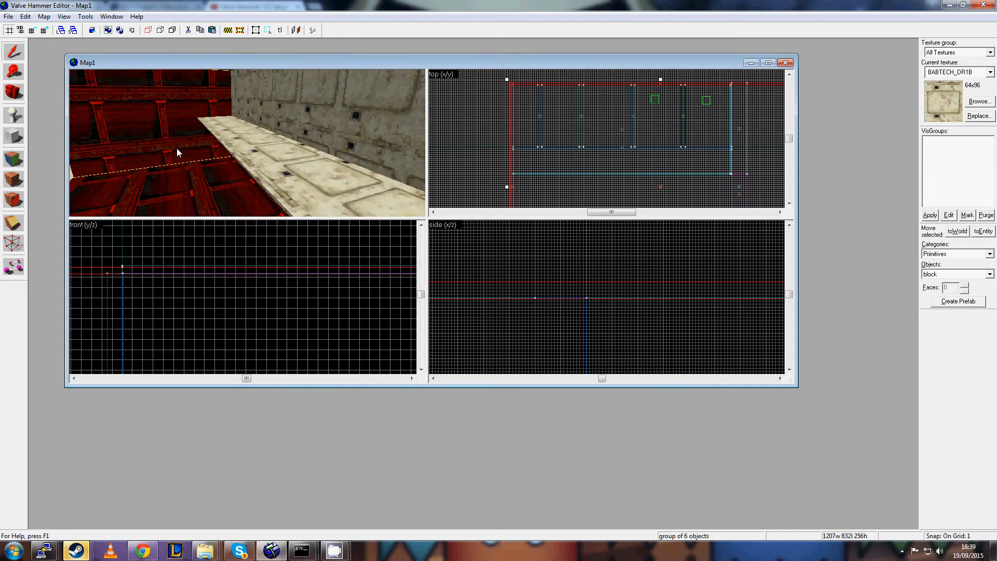
key(Right)
key(Up)
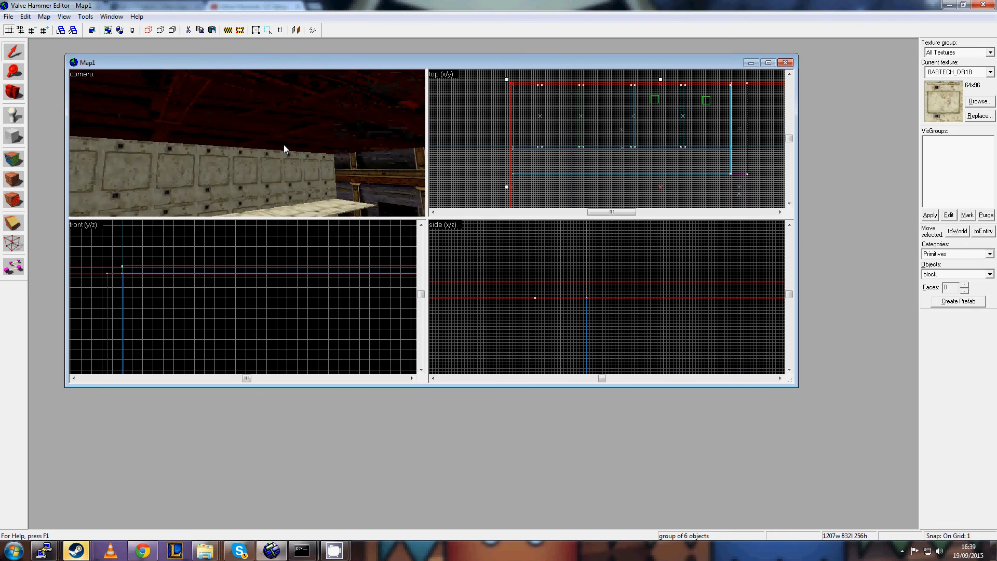
key(Down)
click(282, 133)
key(Up)
key(Down)
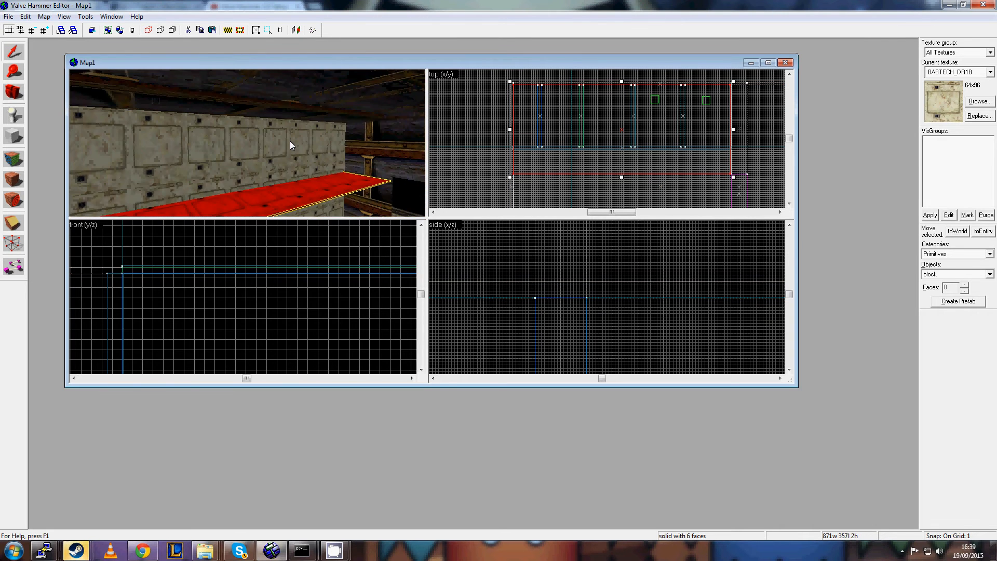
key(Right)
key(Left)
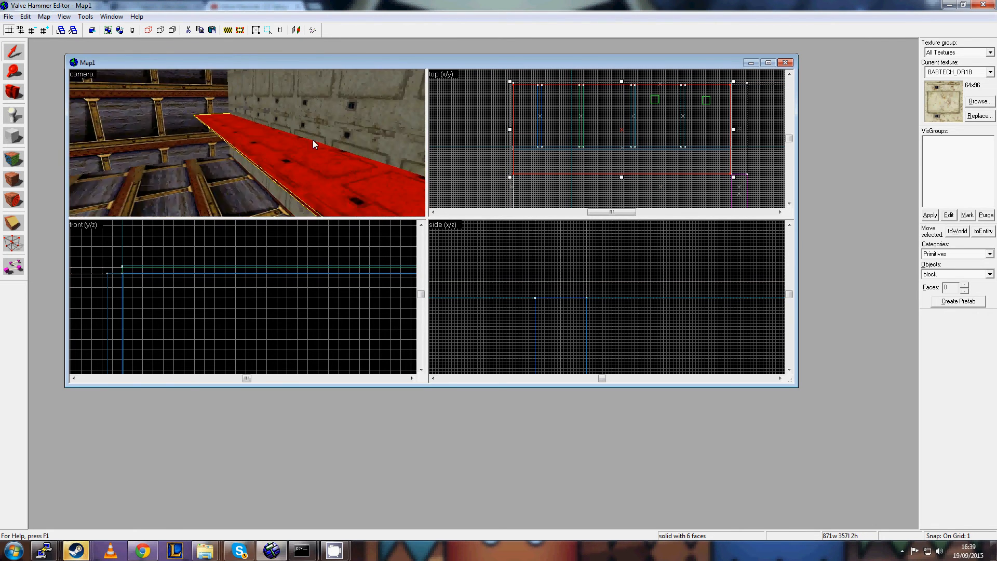
key(Right)
key(Up)
click(491, 158)
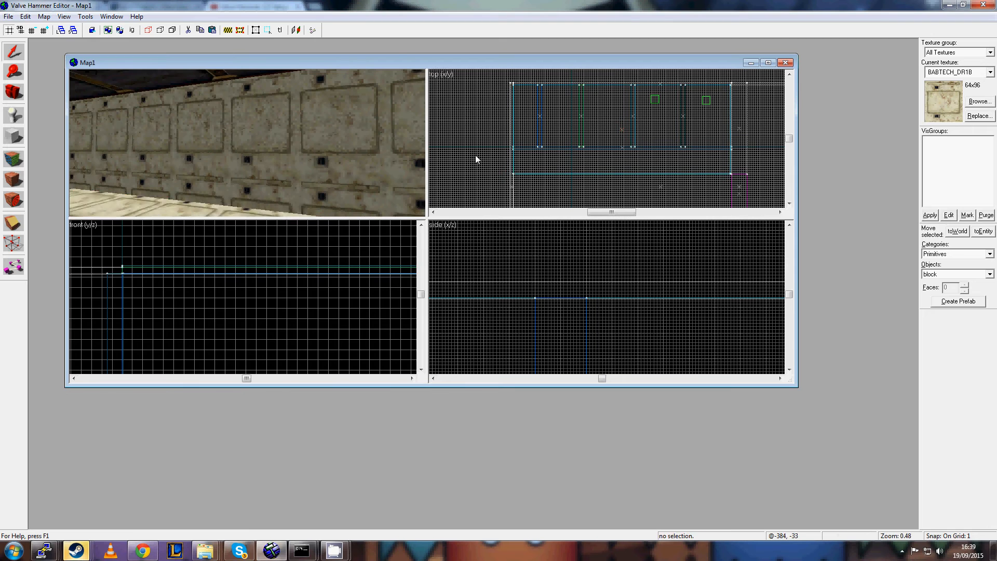
Fly the camera down to the floor and beneath the ceiling block to examine the passage along the dividing wall.
key(Down)
scroll(310, 161, up, 3)
key(Right)
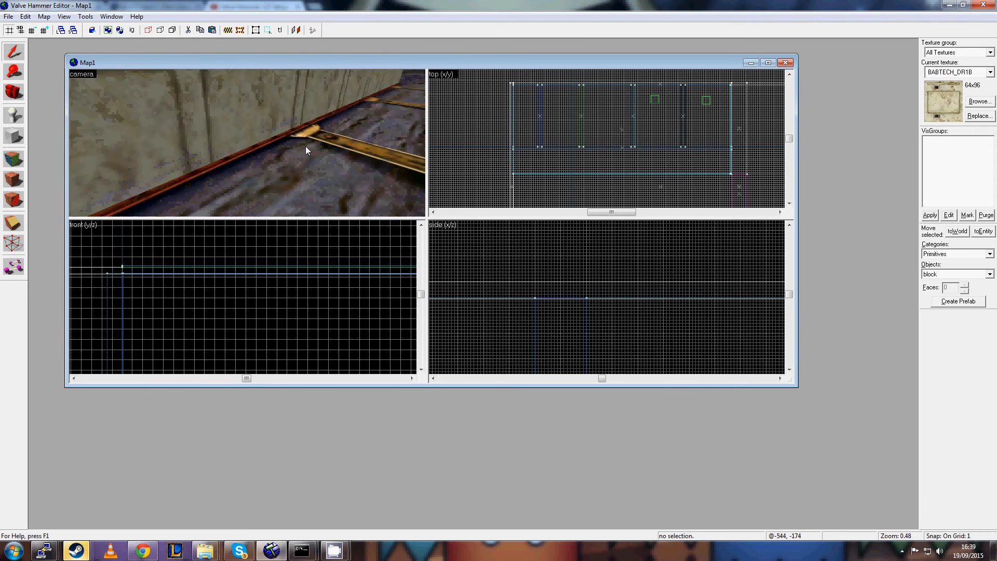
key(Up)
scroll(305, 146, up, 4)
key(Left)
key(Right)
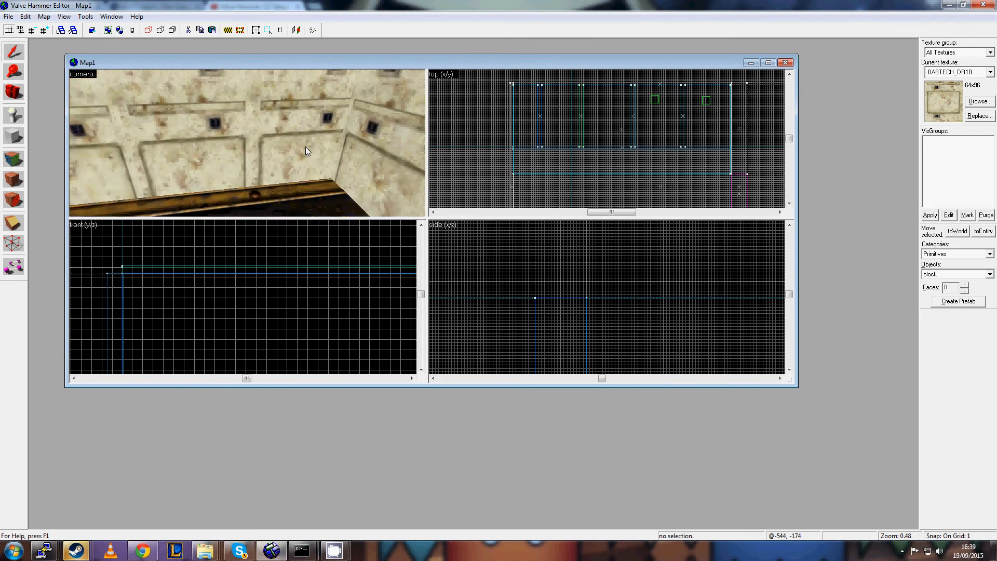
key(Right)
key(Left)
key(Left)
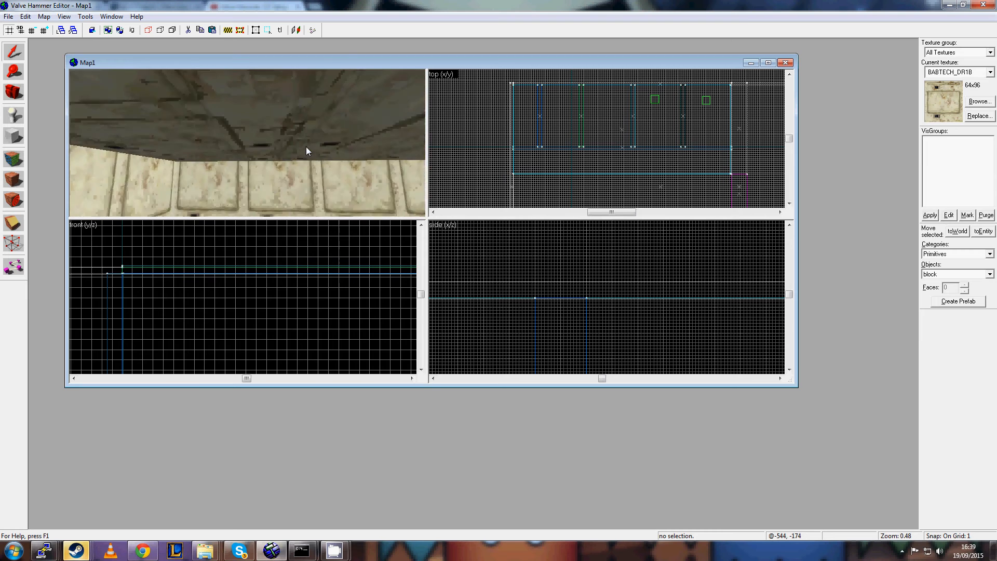
key(Right)
key(Left)
key(Up)
key(s)
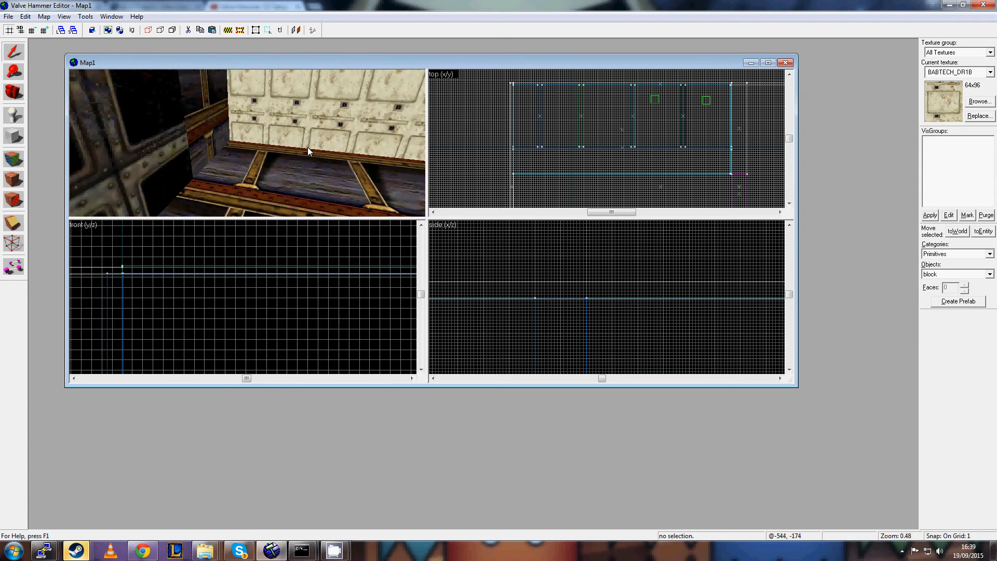
key(z)
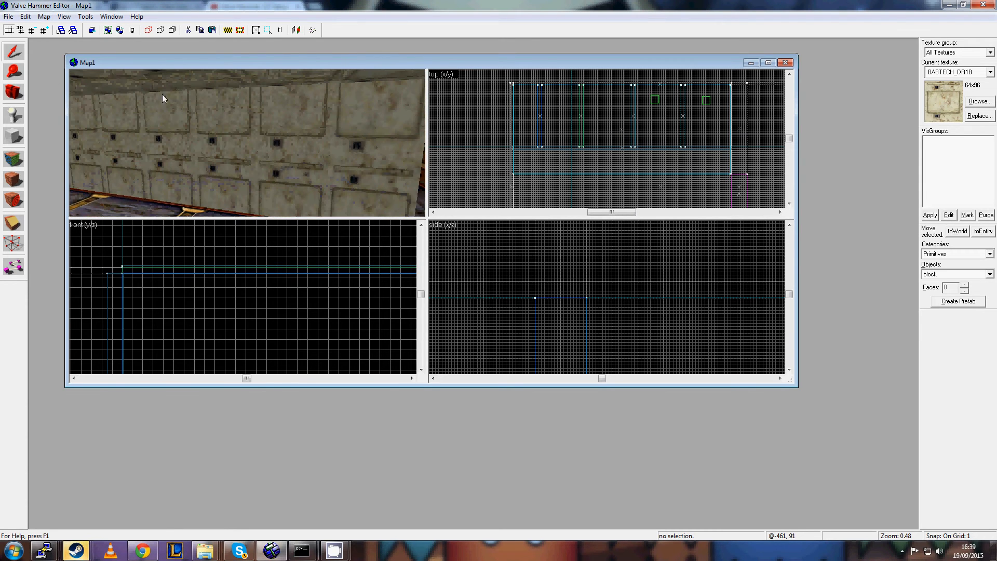
Outline a block around the player start in the end cell in the side view, 136 units wide and 90 units high.
click(11, 137)
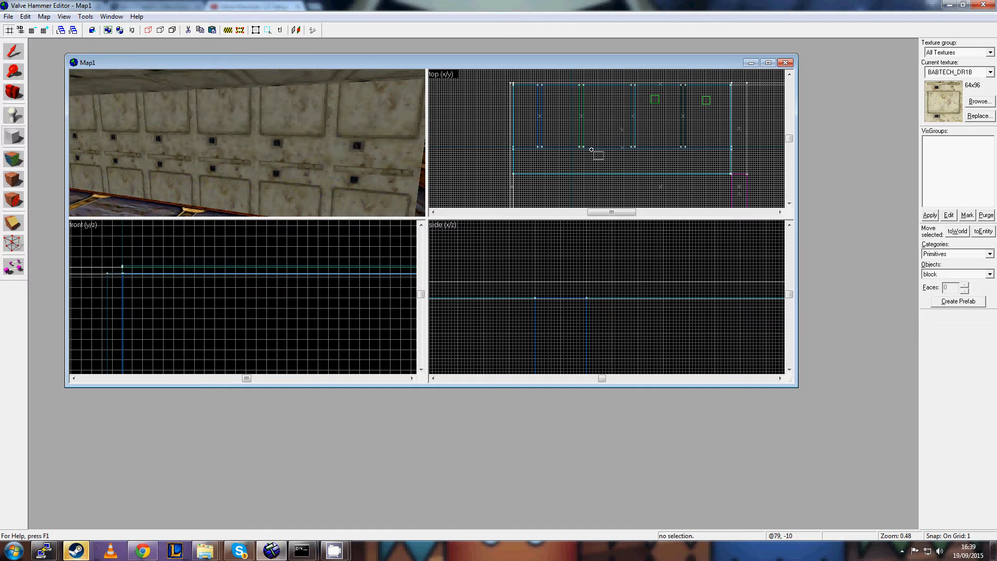
scroll(617, 278, down, 1)
scroll(621, 279, up, 10)
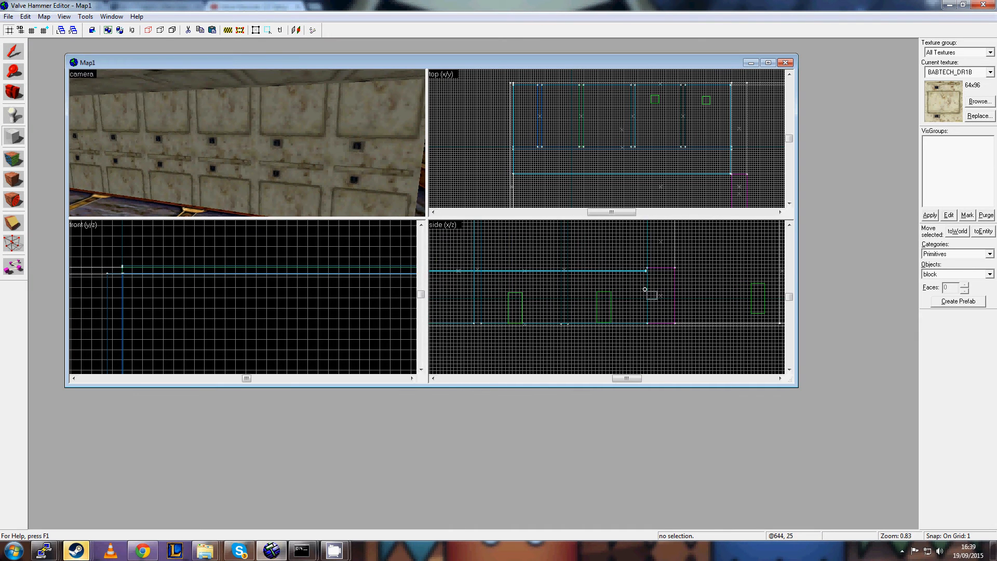
scroll(640, 279, down, 1)
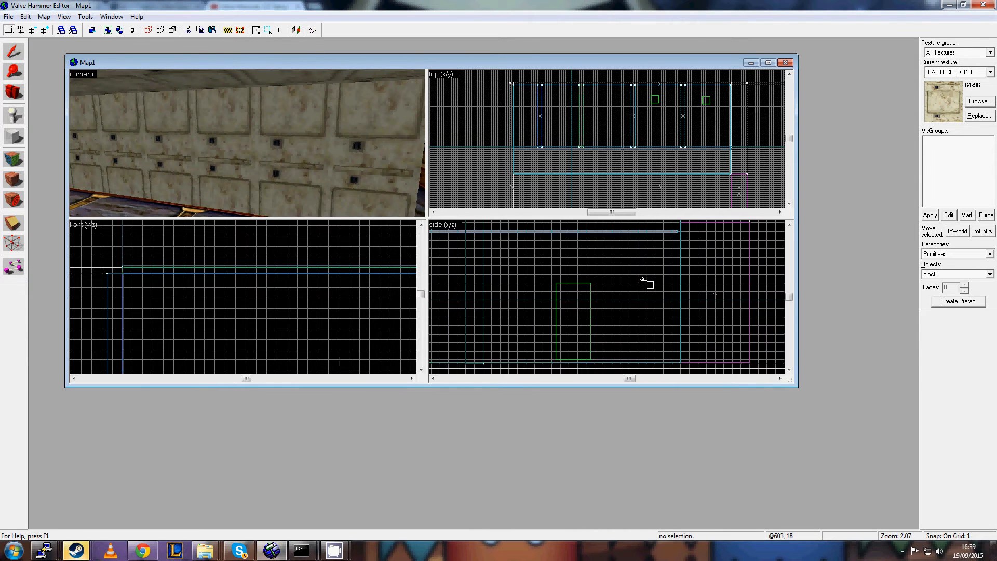
drag(647, 265, 499, 363)
scroll(548, 305, up, 5)
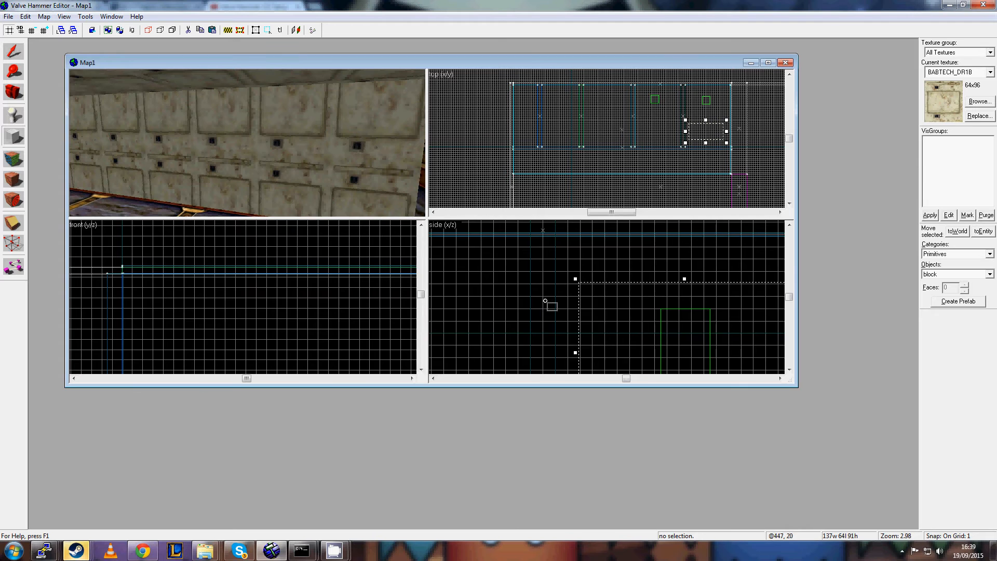
drag(604, 295, 607, 300)
scroll(603, 138, up, 4)
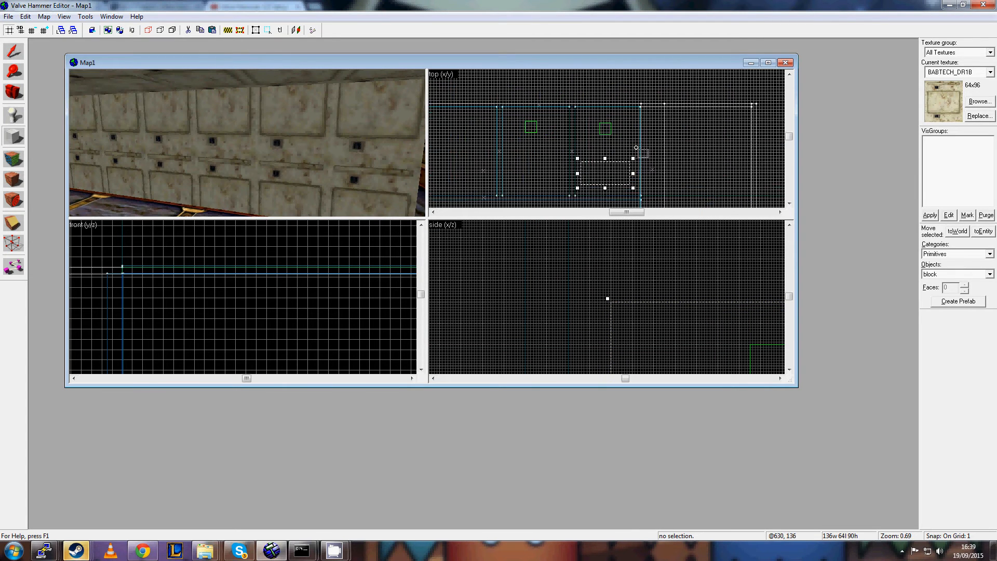
Thin the block outline in the top view to a depth of 12 units.
drag(597, 151, 598, 172)
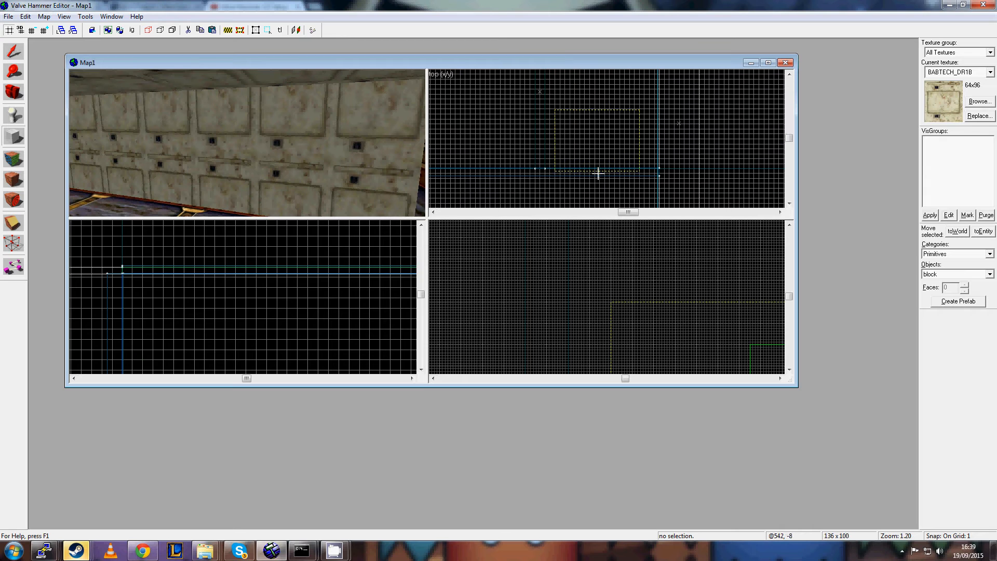
key(Up)
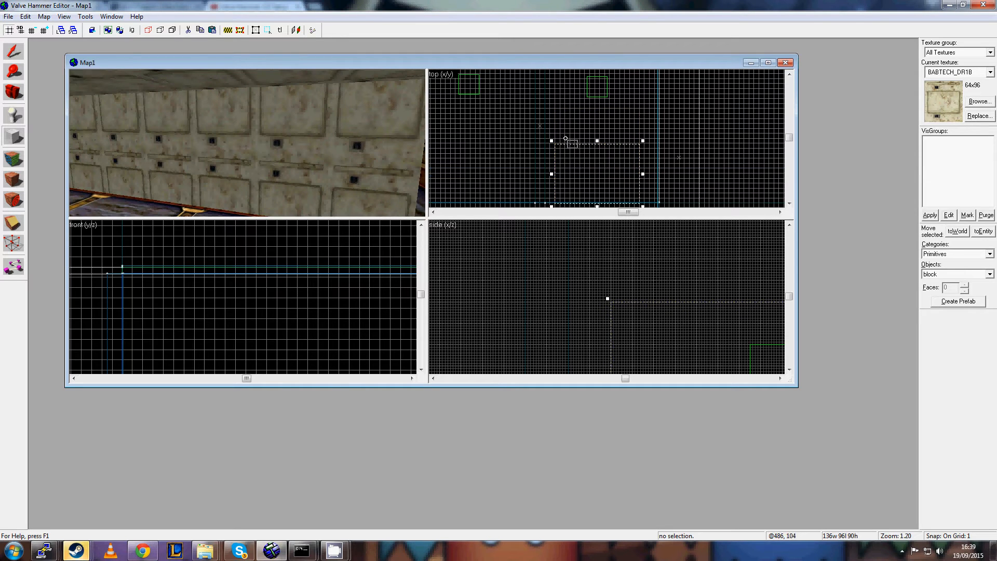
key(Down)
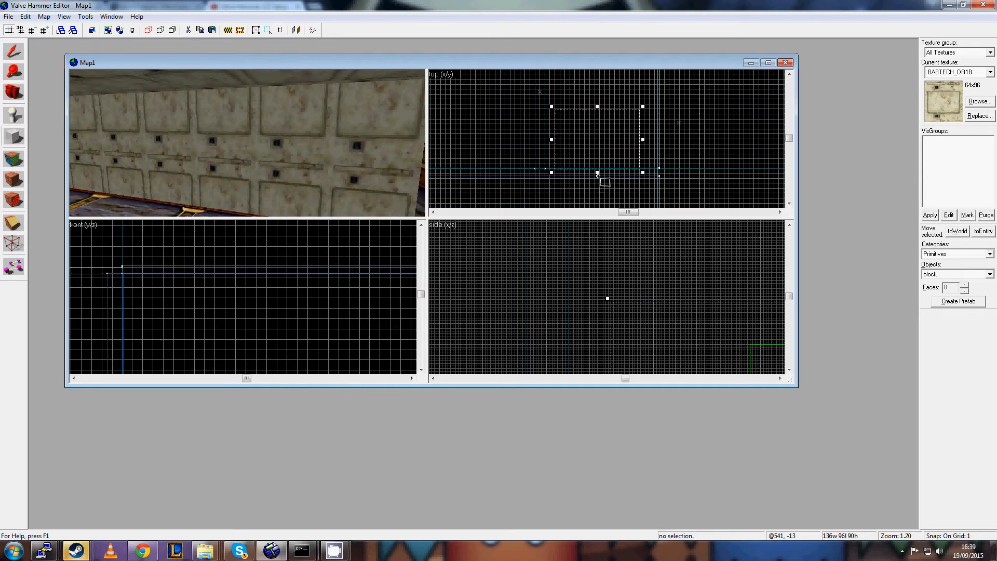
drag(597, 174, 601, 158)
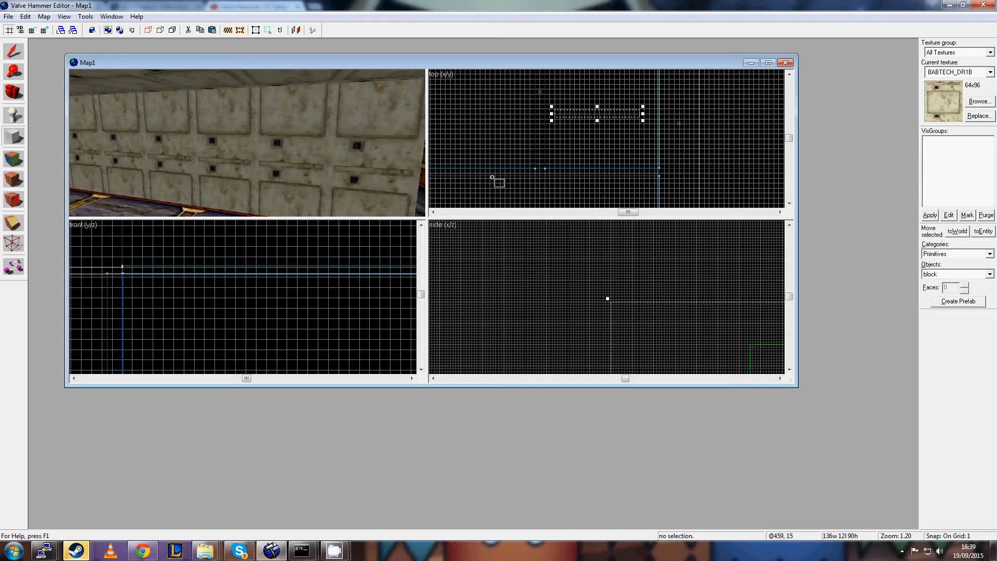
Move the block outline onto the long dividing wall in the top view and stretch its depth to 17 units so it protrudes through both sides.
scroll(278, 287, down, 4)
scroll(607, 298, down, 5)
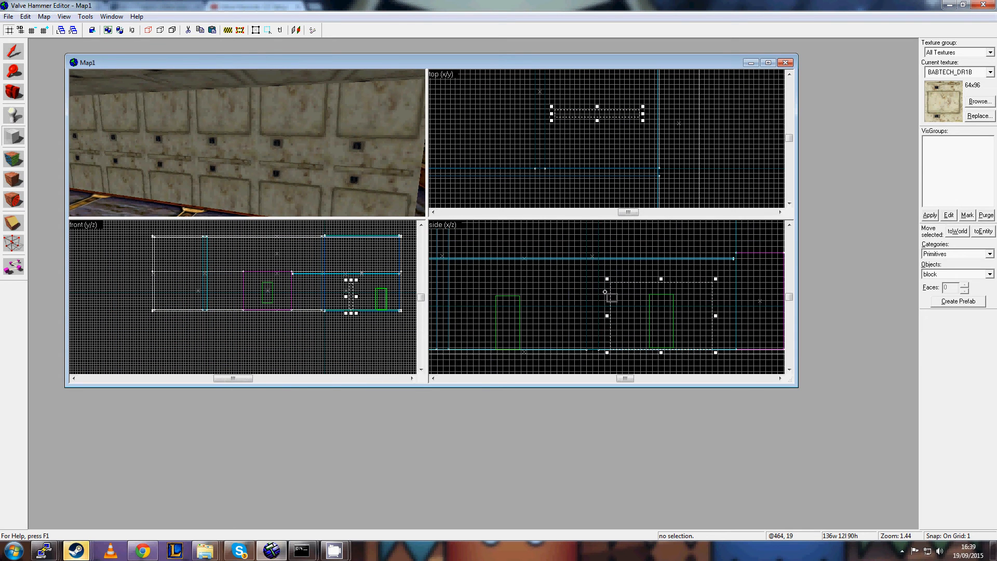
scroll(600, 139, down, 3)
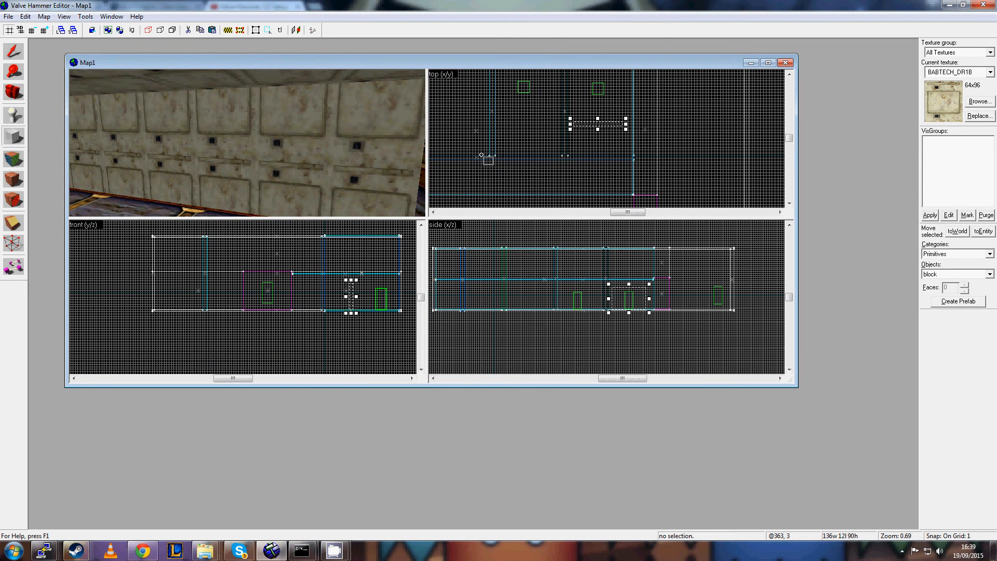
key(Up)
scroll(589, 161, up, 6)
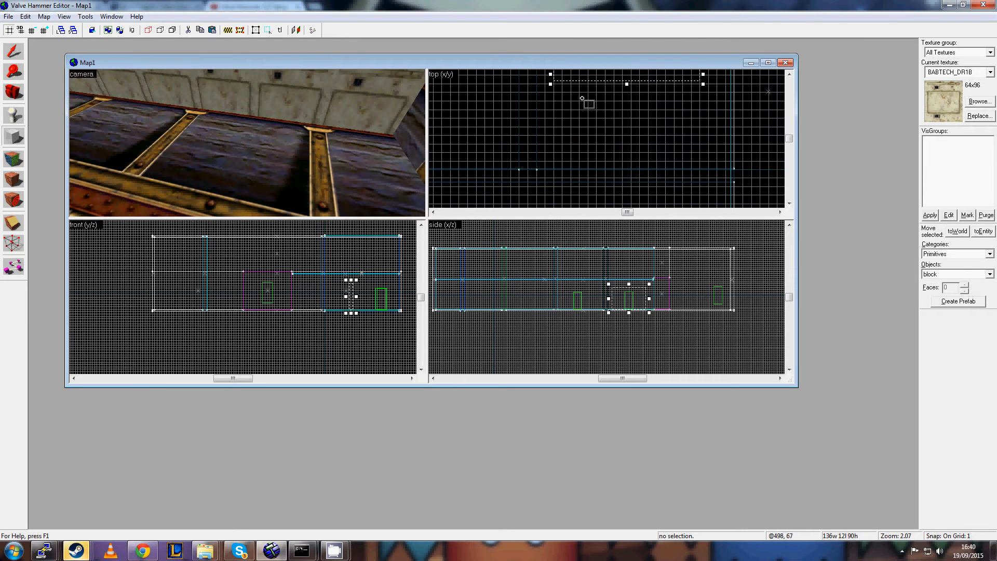
drag(585, 77, 582, 176)
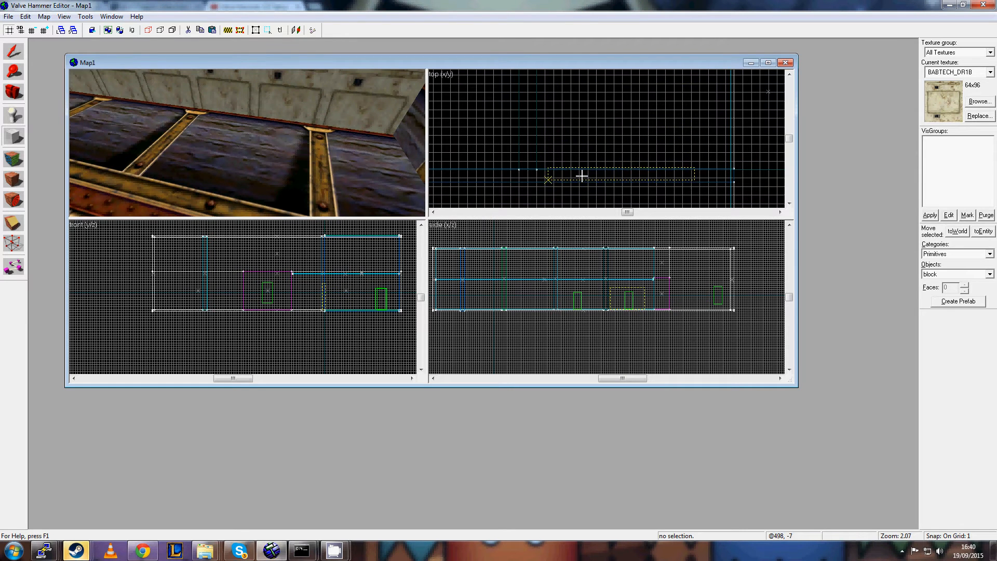
scroll(551, 167, up, 5)
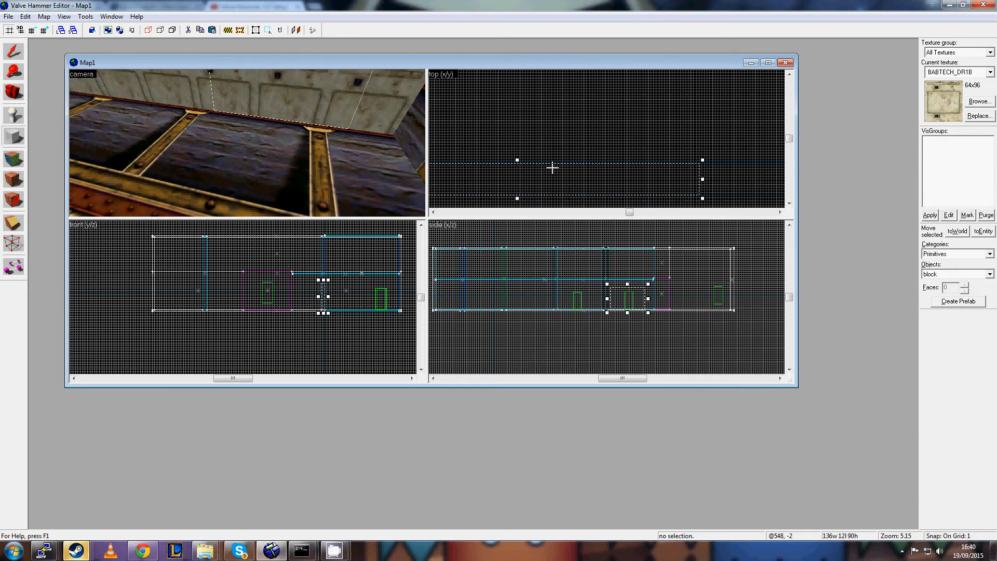
drag(517, 162, 517, 169)
key(Down)
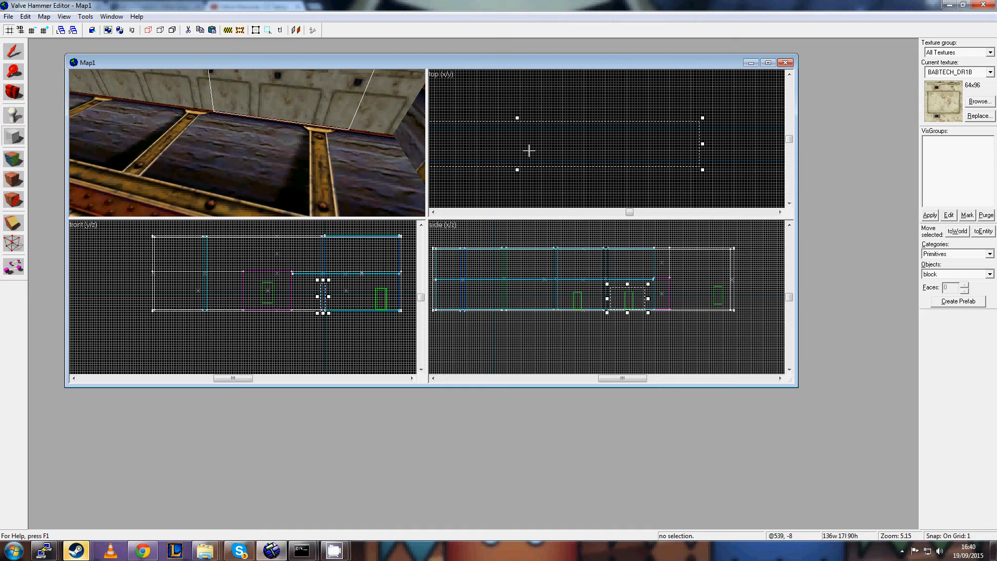
key(Up)
key(Down)
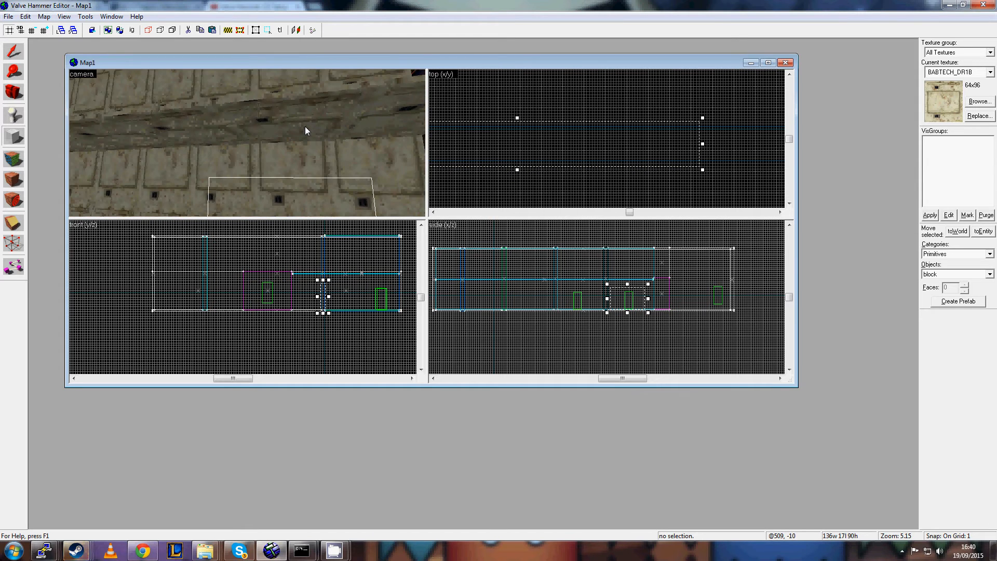
Check the outline's base against the dividing wall and floor in the camera and front views, and create the block.
key(w)
key(Right)
key(Down)
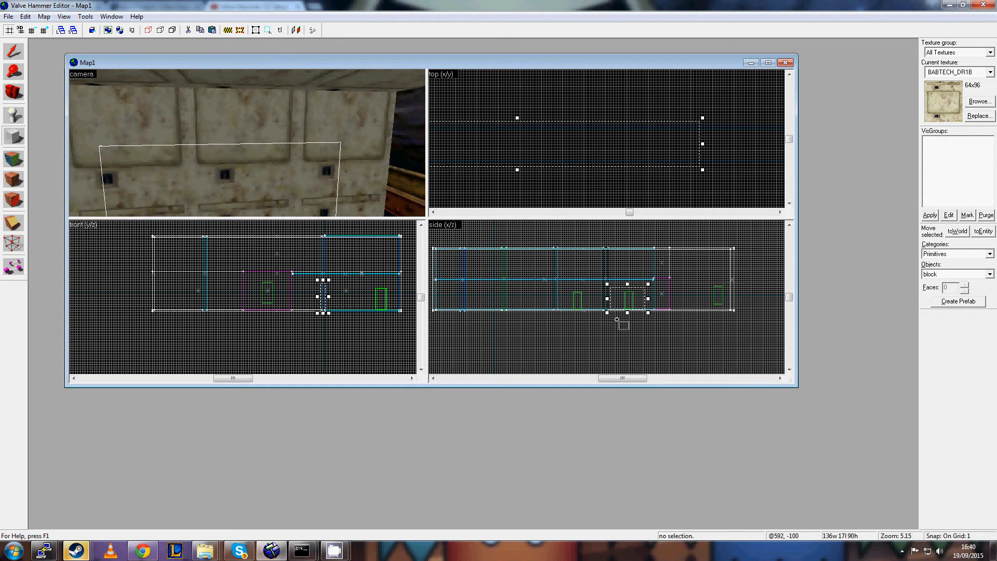
scroll(336, 310, up, 2)
scroll(336, 310, up, 10)
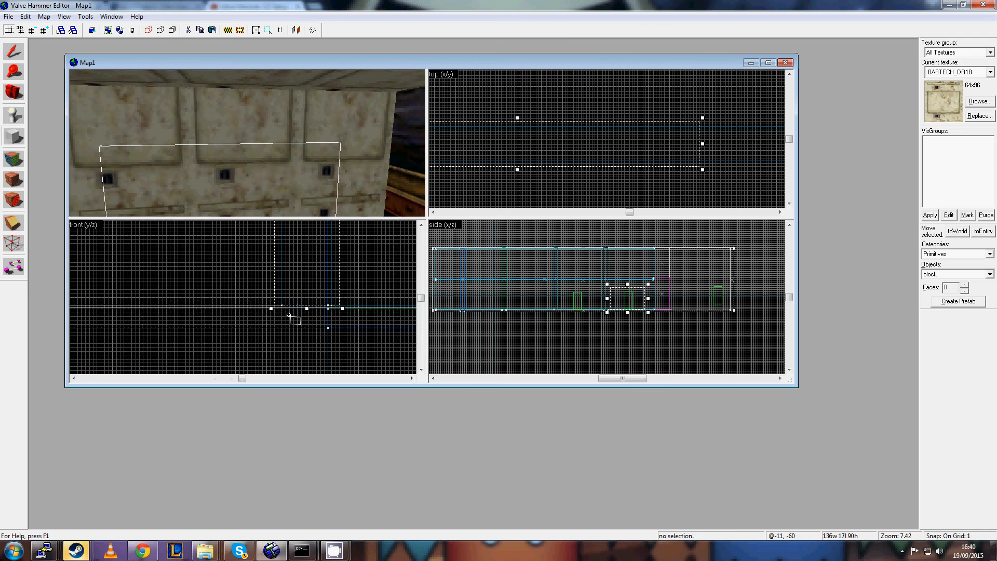
scroll(311, 344, up, 1)
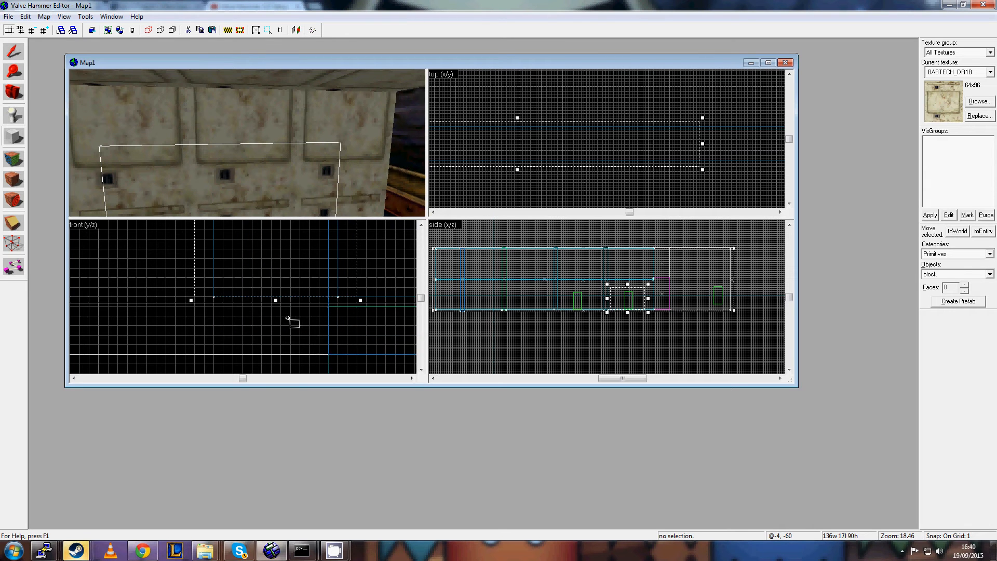
key(z)
key(w)
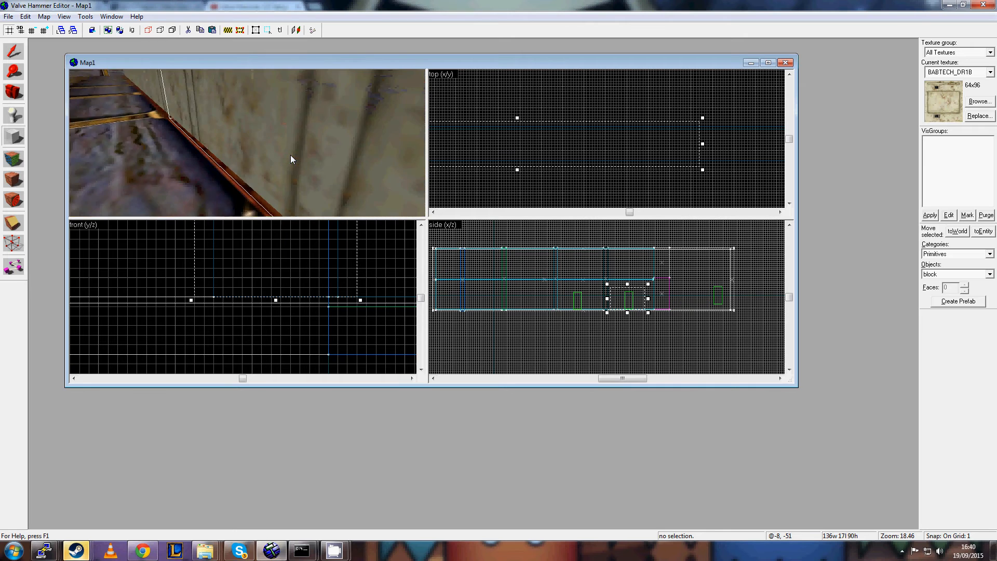
key(z)
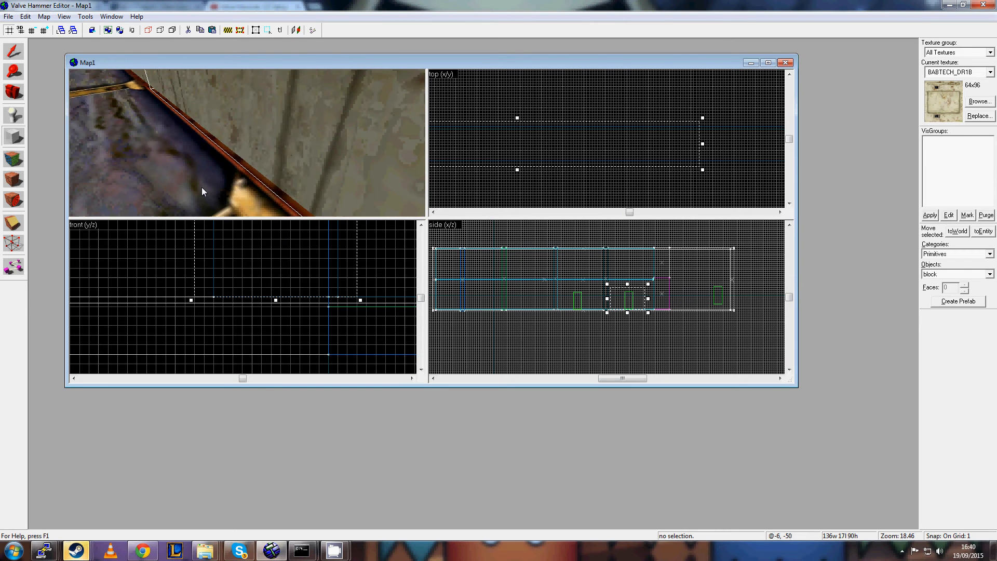
key(Return)
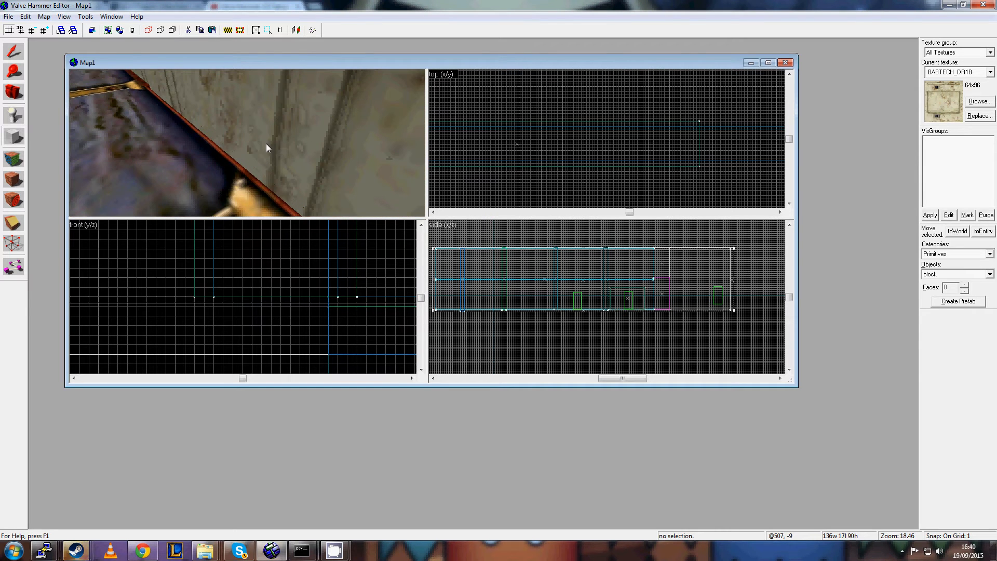
Select the long dividing wall in the camera view and examine where the new block meets it at floor level.
key(z)
key(z)
click(15, 52)
click(261, 142)
click(262, 142)
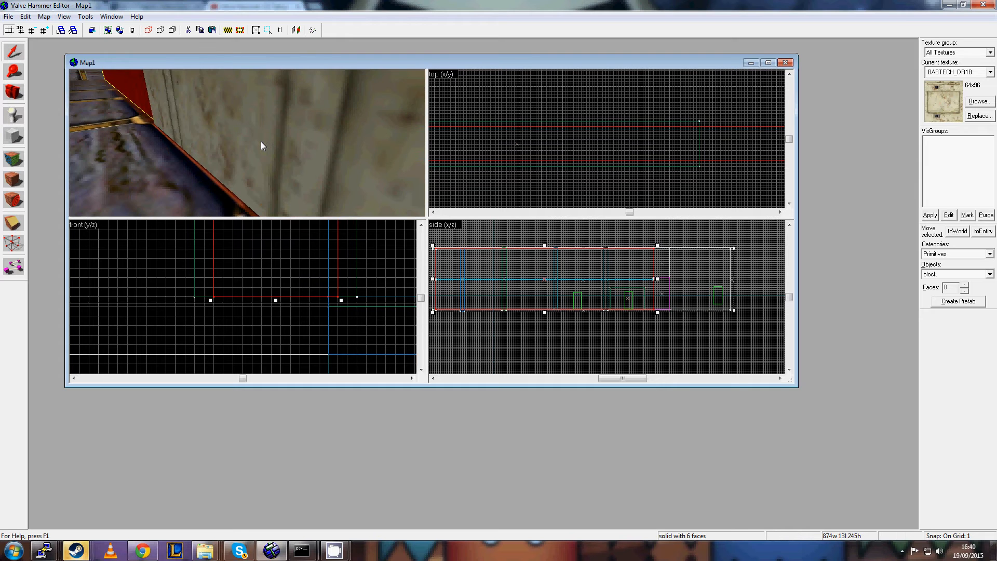
key(z)
key(w)
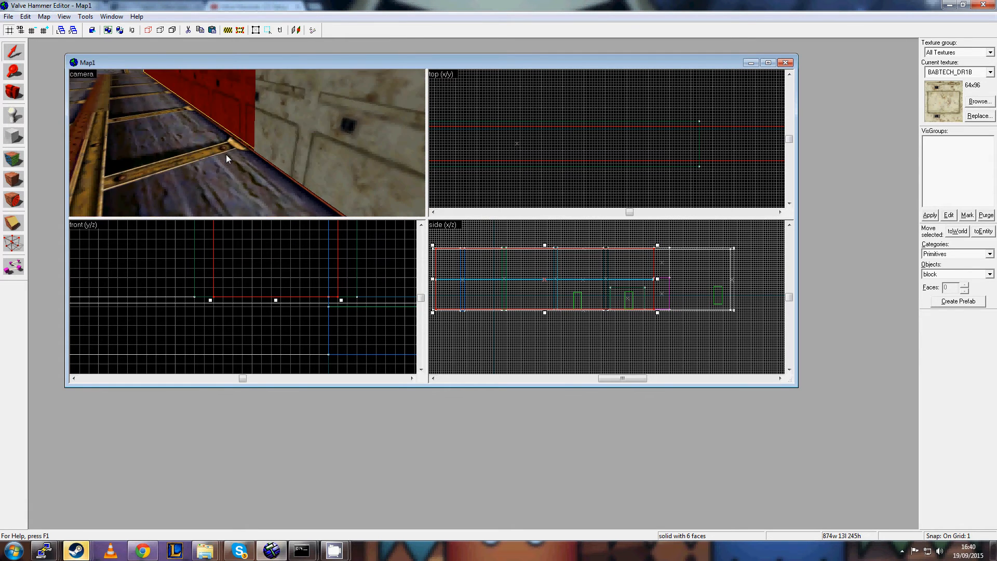
key(z)
Select the new block and the room's floor alternately in the camera view to compare their bottom edges, ending with the block selected.
click(322, 141)
click(254, 201)
click(316, 170)
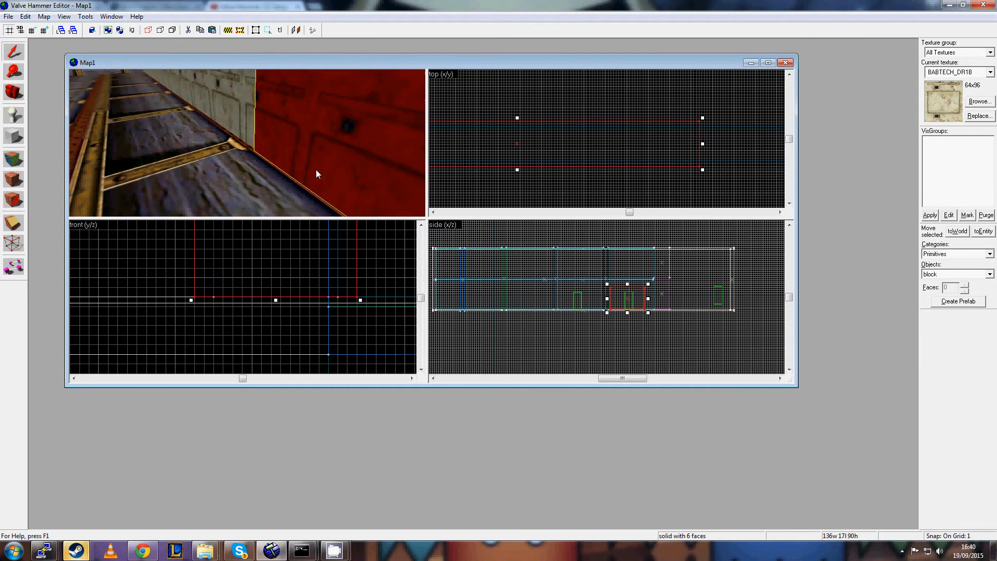
click(230, 205)
click(325, 175)
click(217, 211)
click(322, 177)
click(251, 206)
click(337, 181)
click(256, 207)
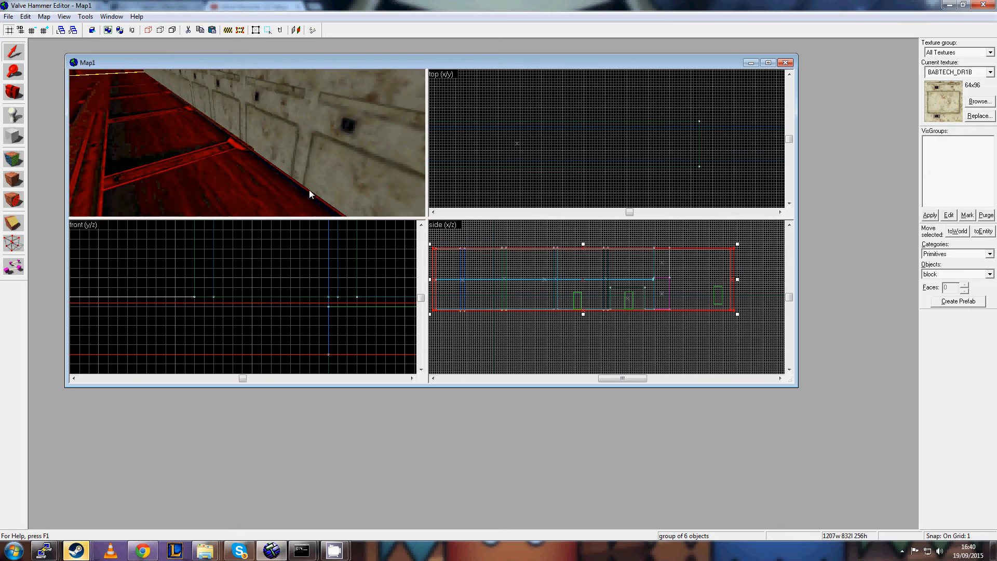
click(334, 185)
click(242, 210)
click(324, 193)
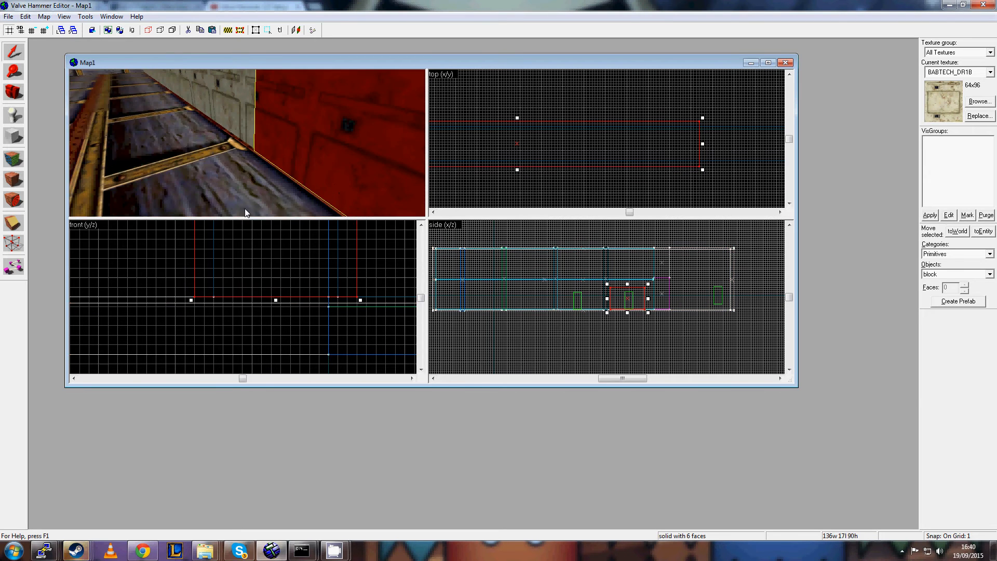
click(242, 211)
click(352, 185)
click(259, 212)
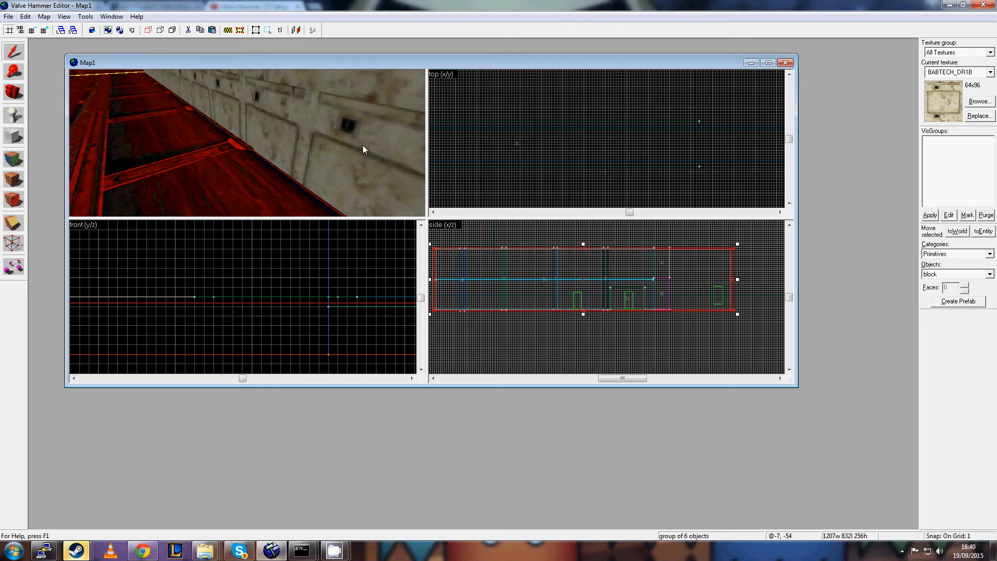
click(363, 146)
click(245, 202)
click(327, 149)
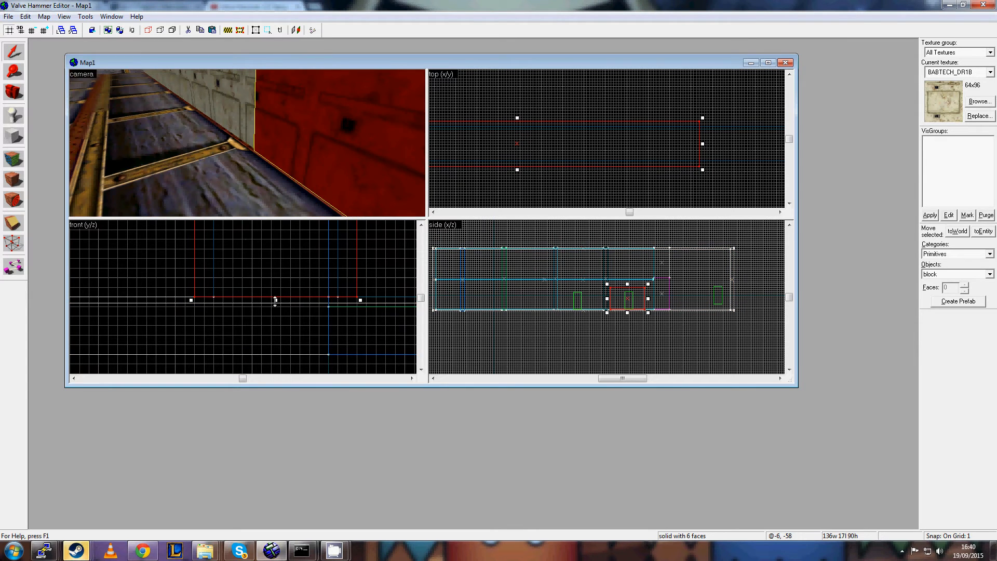
Try lowering the block's bottom edge in the front view to a height of 91 units, and return it to 90 units.
drag(275, 300, 277, 302)
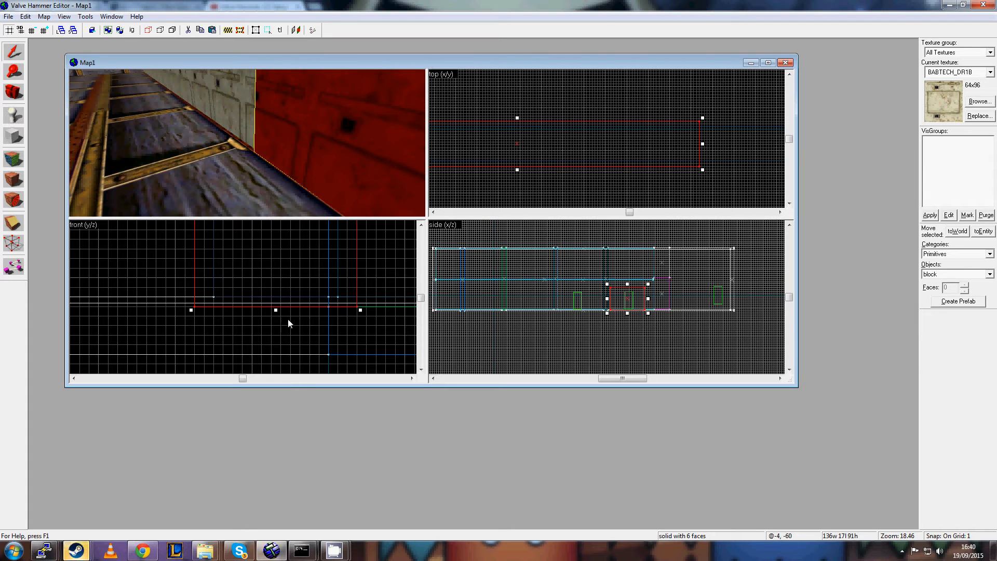
scroll(291, 328, up, 3)
scroll(289, 324, down, 5)
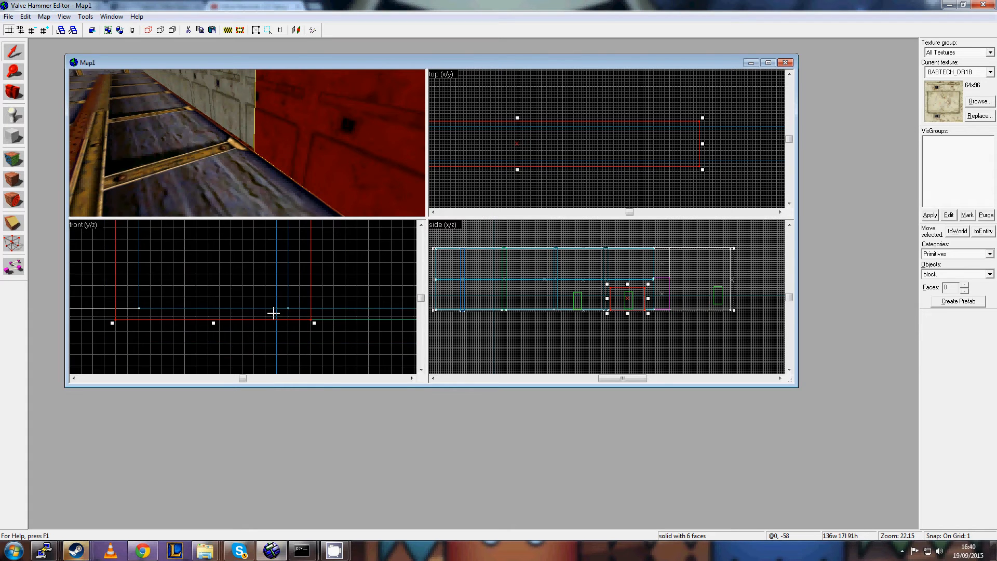
scroll(228, 338, up, 7)
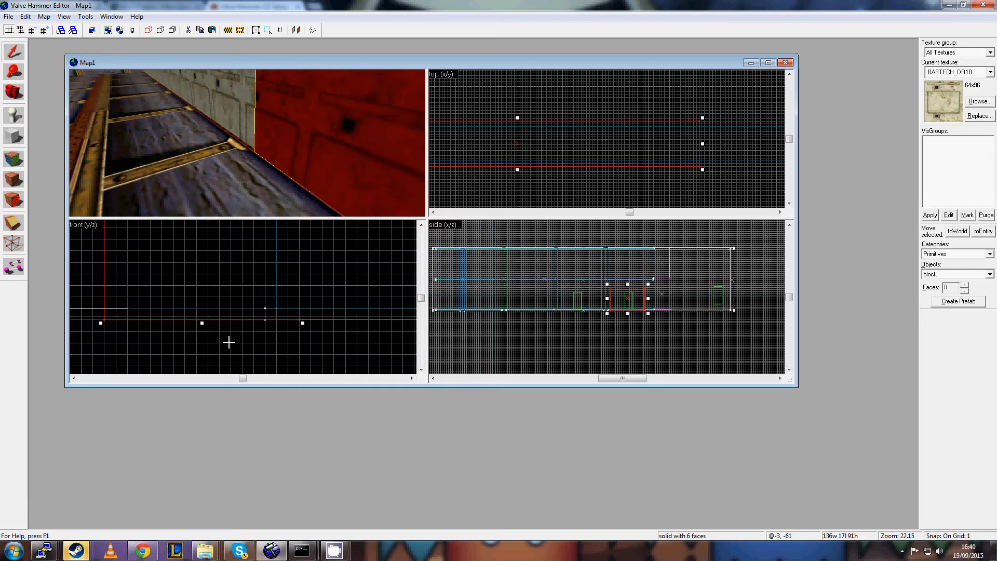
key(Down)
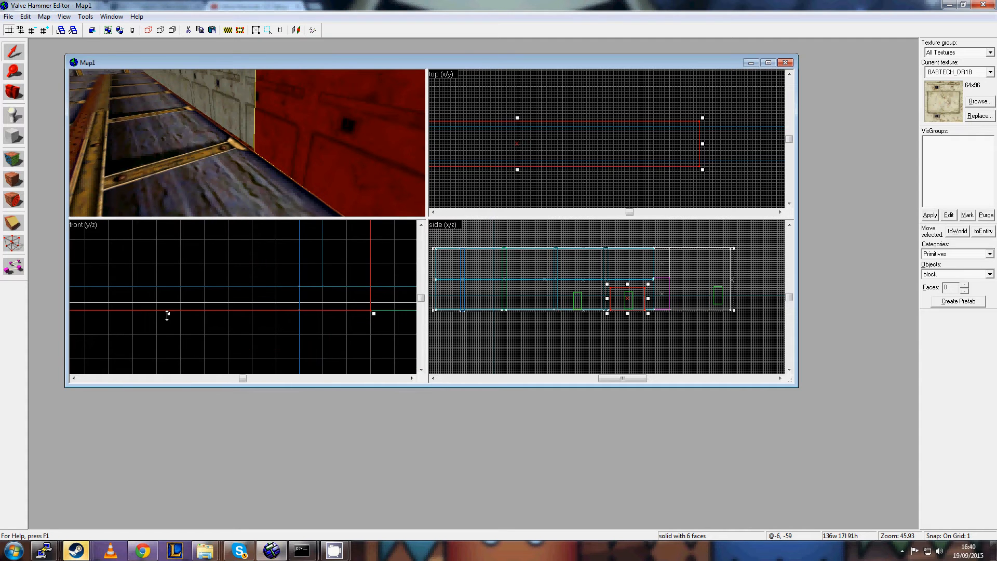
drag(168, 312, 178, 289)
Fly the camera back along the passage to inspect the dividing wall and ceiling block, selecting the room shell.
scroll(237, 164, down, 3)
drag(235, 173, 225, 191)
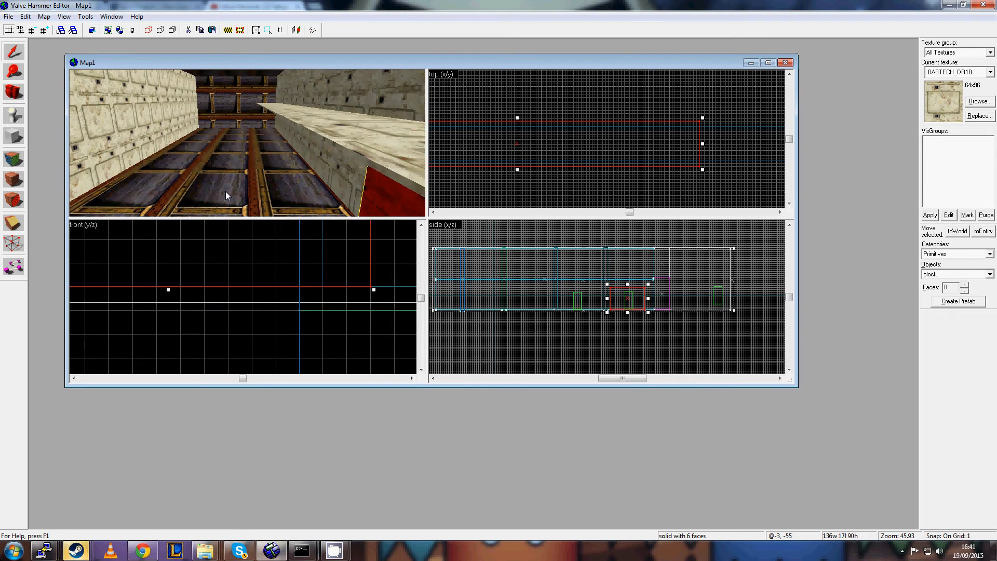
scroll(225, 191, up, 3)
click(225, 191)
key(Right)
key(Right)
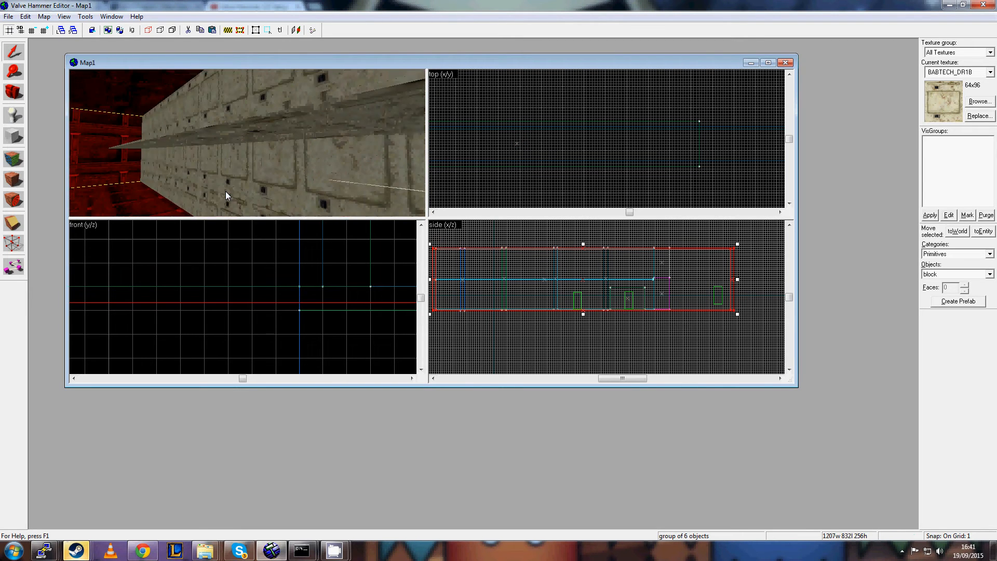
Ungroup the selected room shell into its separate solids.
key(Left)
key(Left)
scroll(283, 310, up, 4)
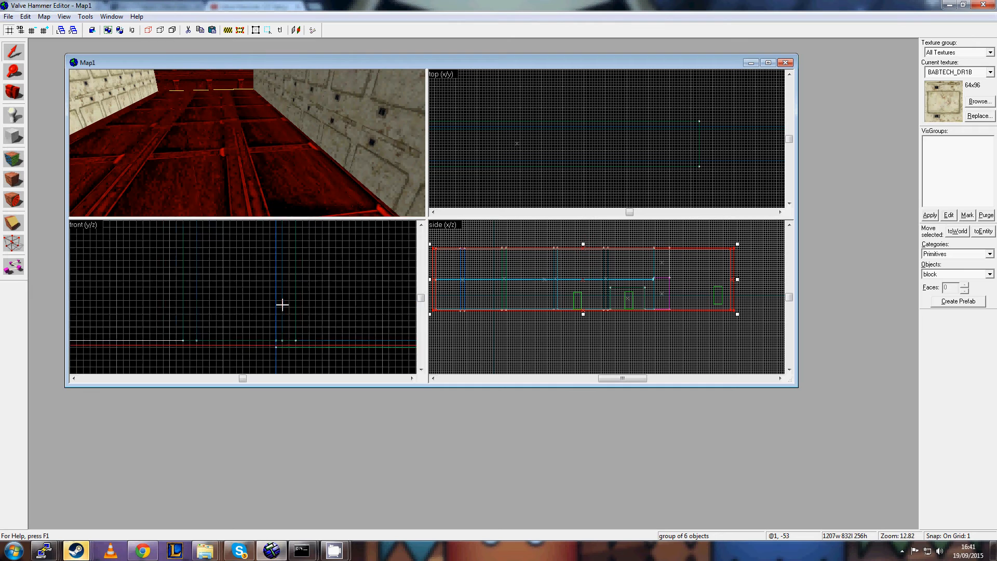
scroll(280, 309, down, 9)
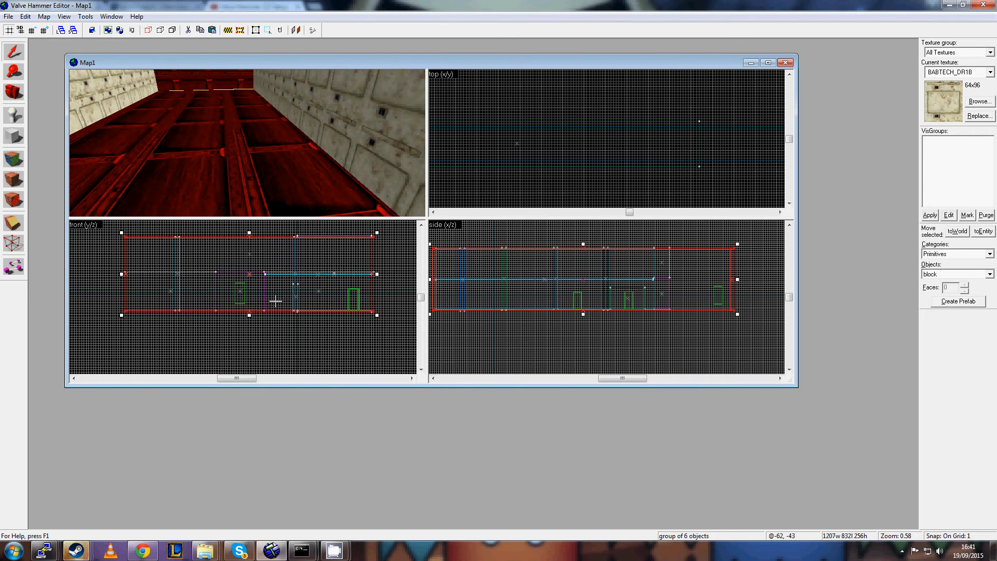
click(85, 16)
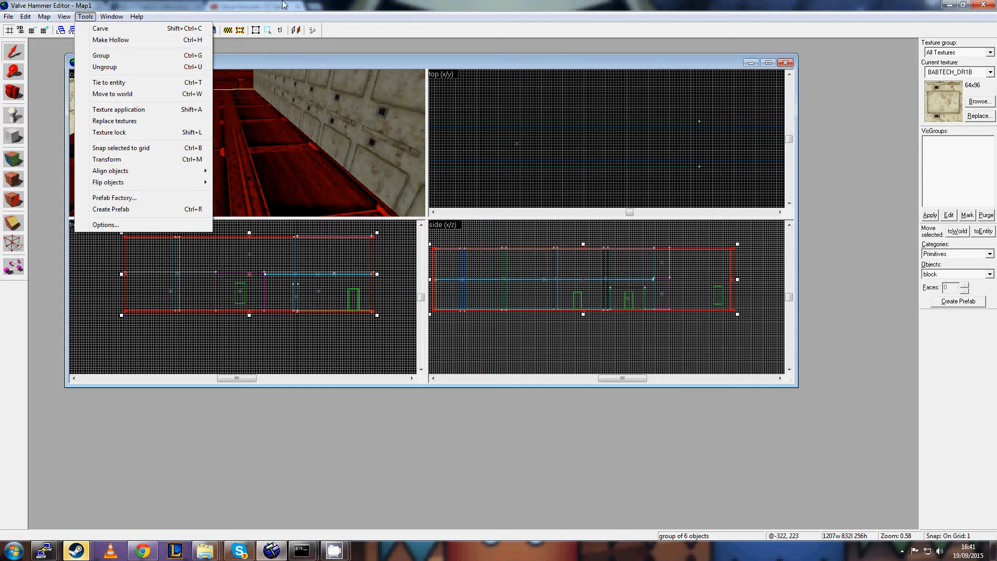
click(244, 99)
key(Left)
key(Left)
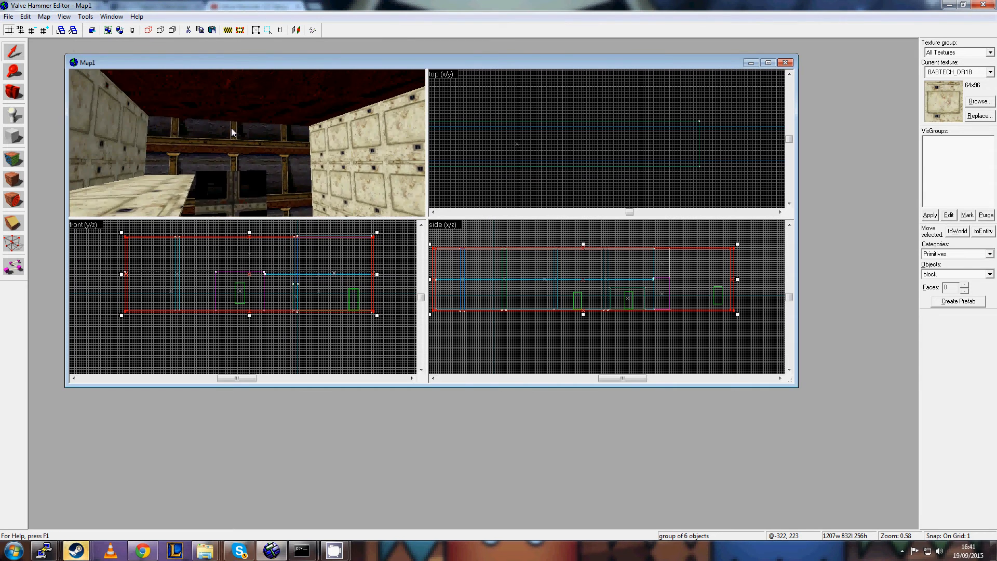
click(92, 17)
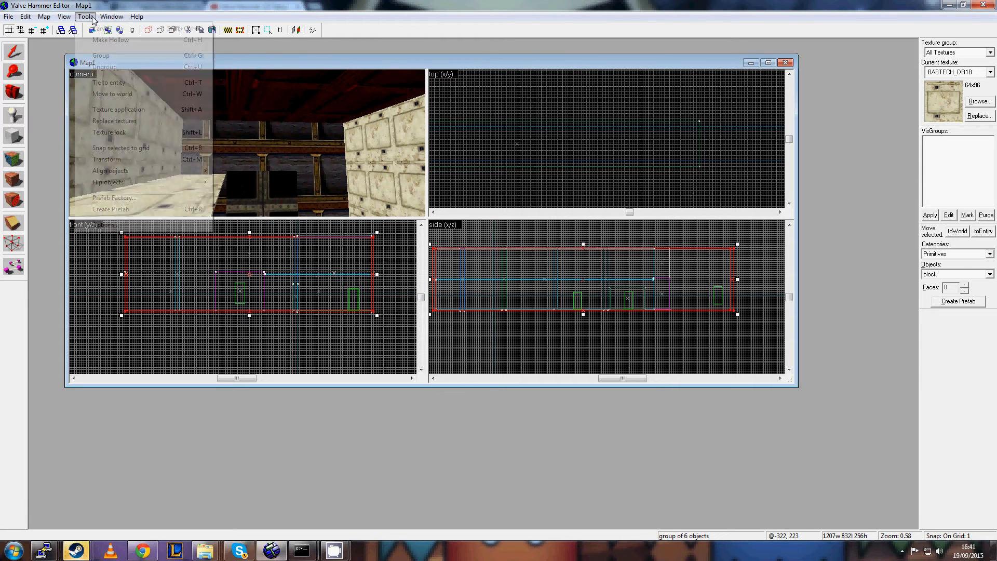
click(102, 68)
key(Left)
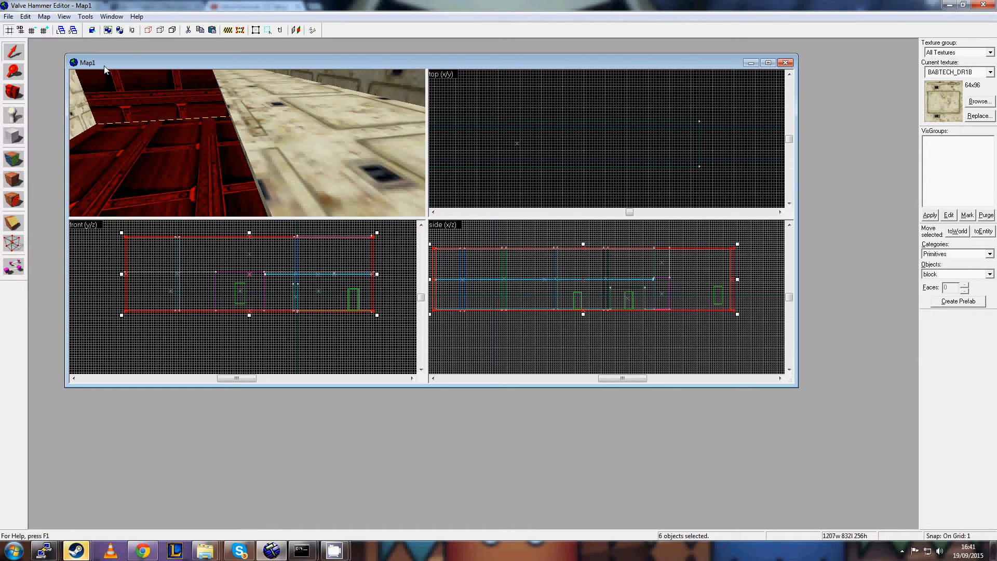
Fly the camera around the ceiling block and dividing wall, and select only the room's floor slab.
key(z)
key(w)
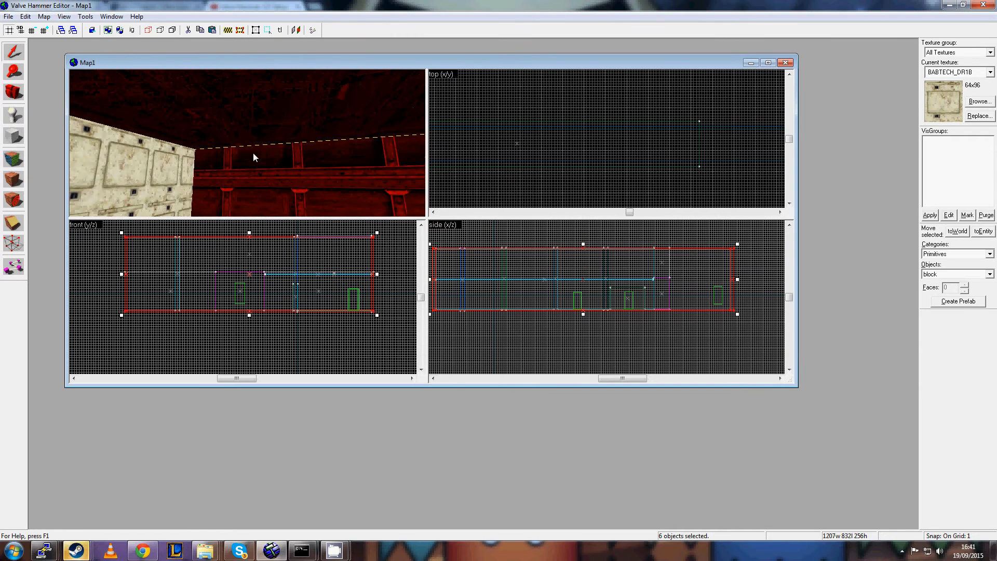
key(w)
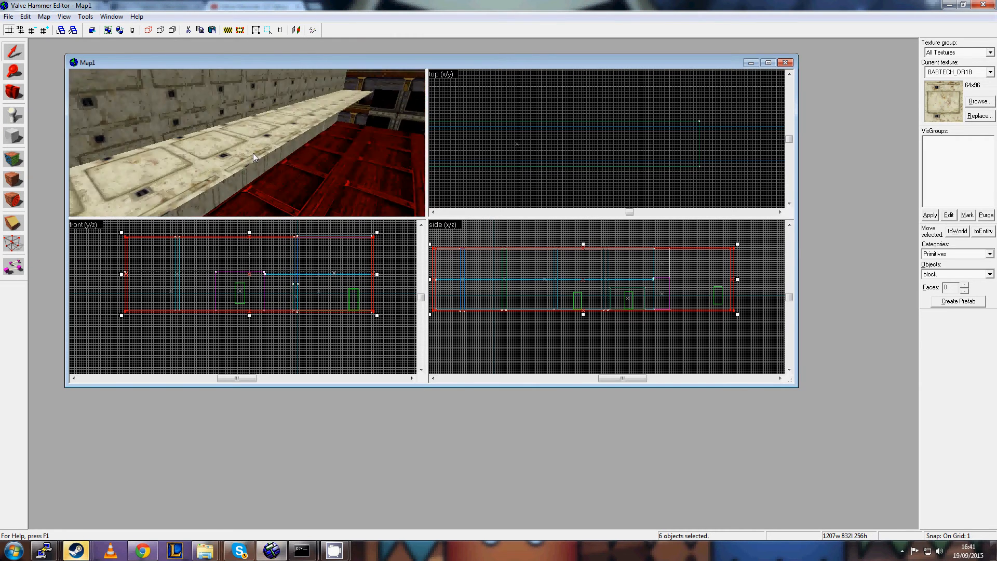
key(w)
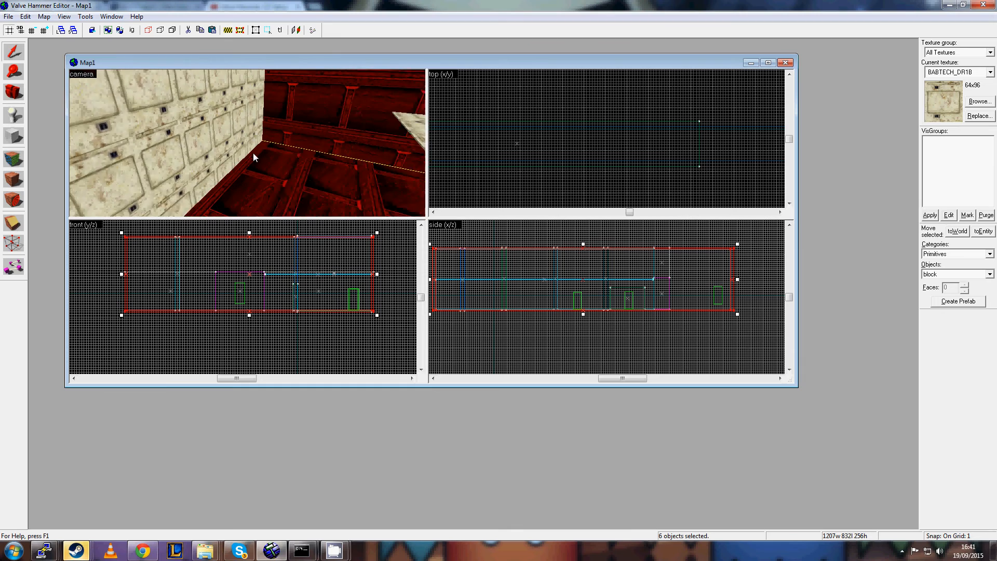
key(z)
key(z)
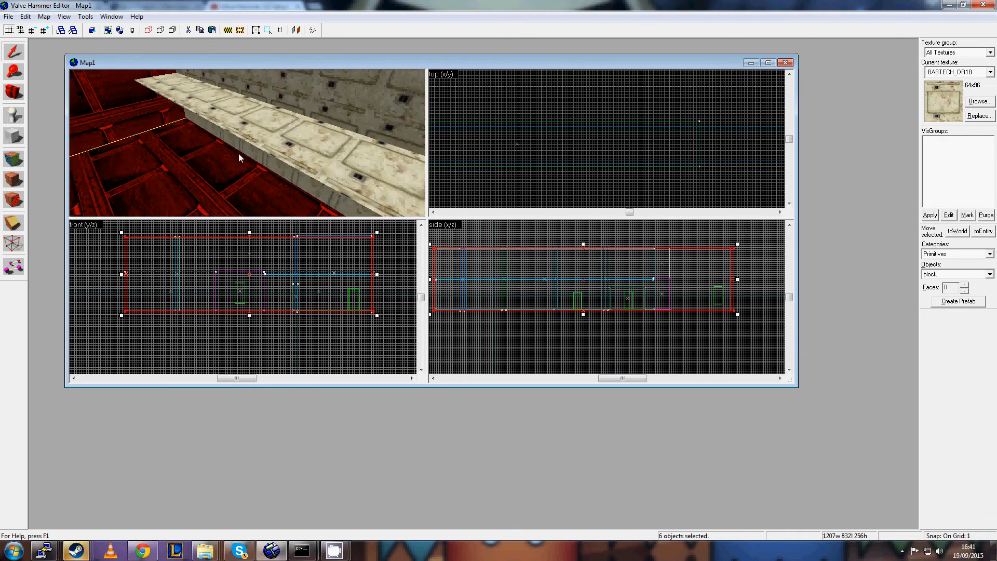
key(z)
click(238, 157)
scroll(247, 331, up, 2)
scroll(397, 299, up, 2)
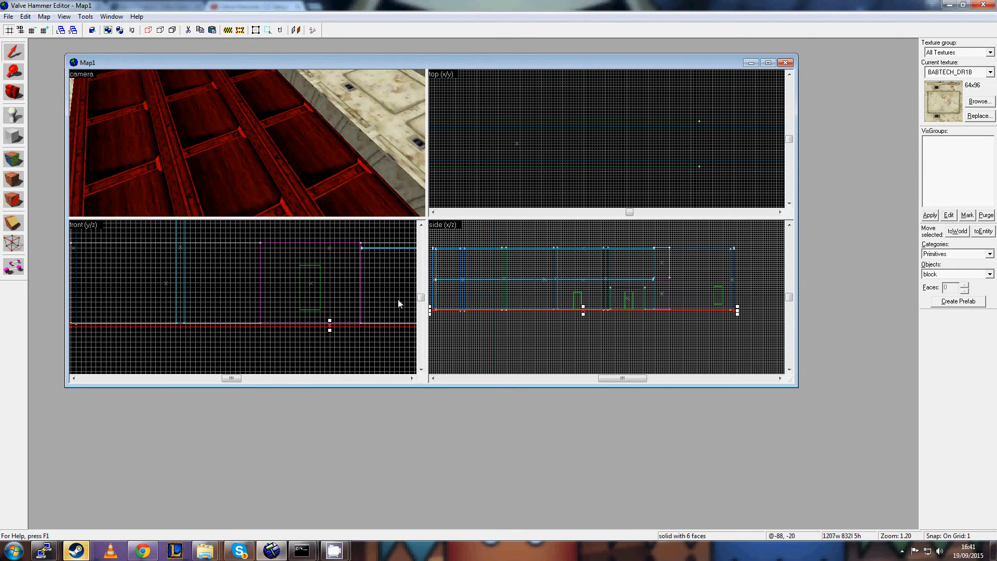
scroll(590, 303, up, 1)
scroll(588, 300, up, 6)
key(Left)
key(Left)
key(Right)
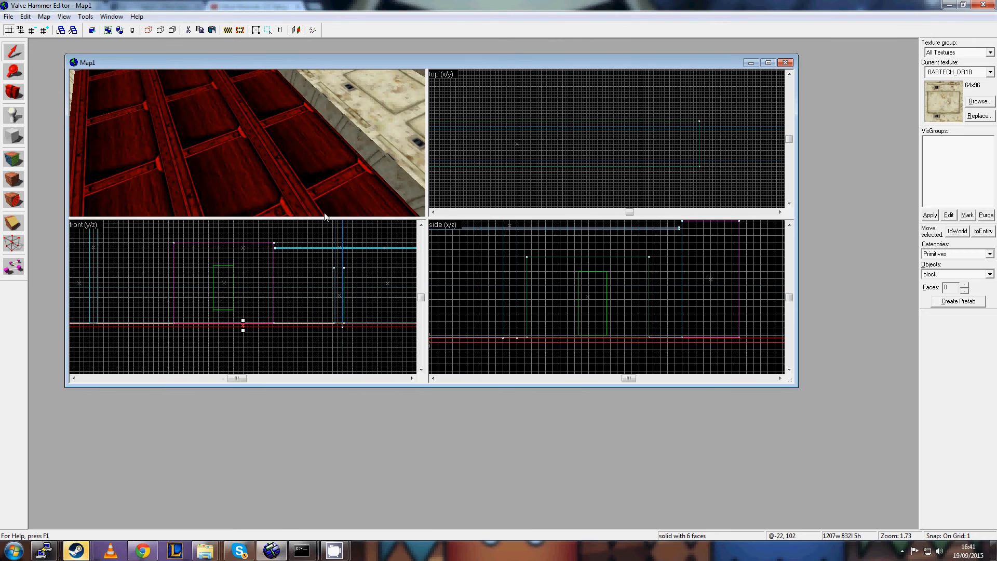
key(Right)
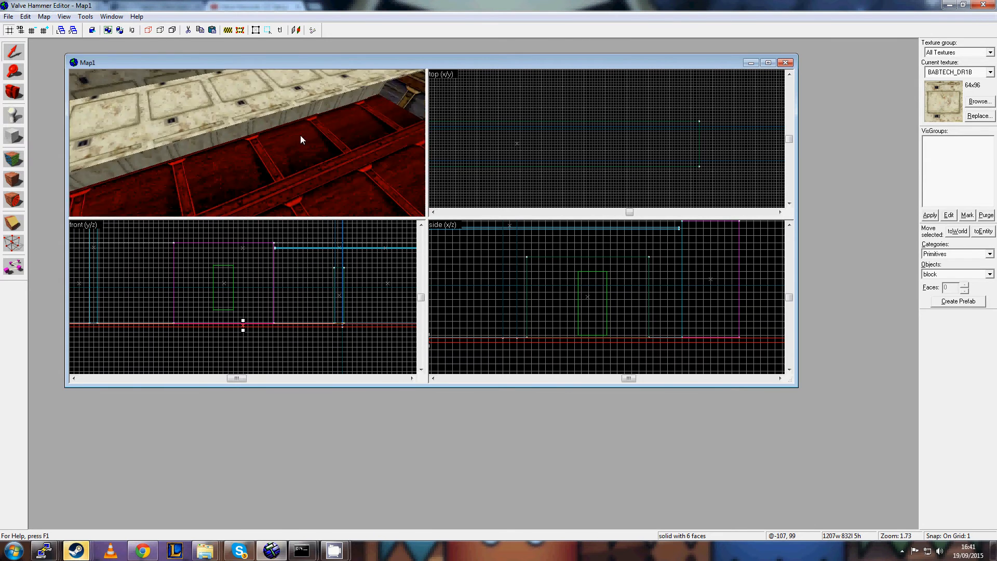
key(Left)
Select the door-sized block and the floor slab alternately to compare their edges in the front view.
click(270, 136)
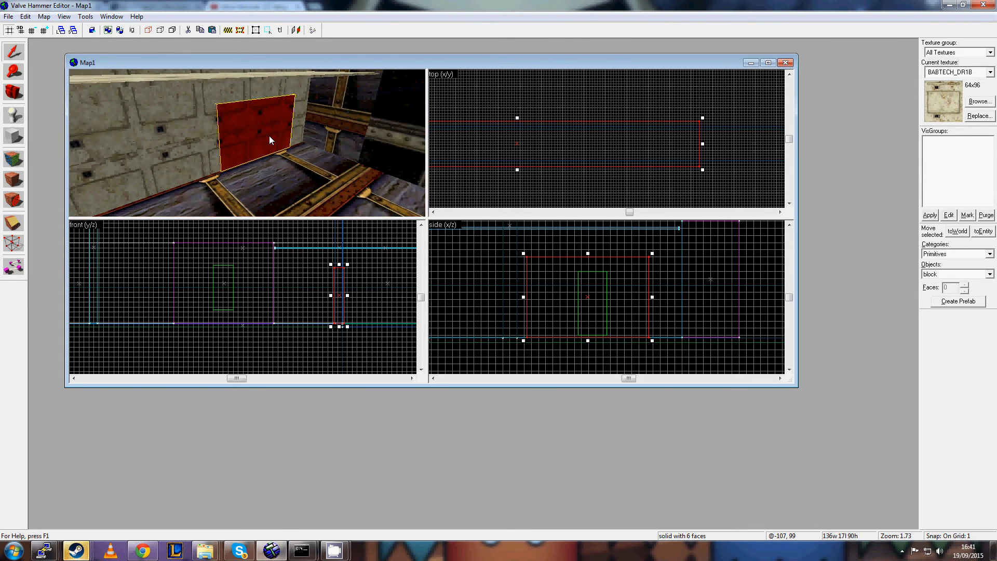
scroll(321, 293, up, 3)
key(Right)
key(Down)
scroll(311, 295, up, 3)
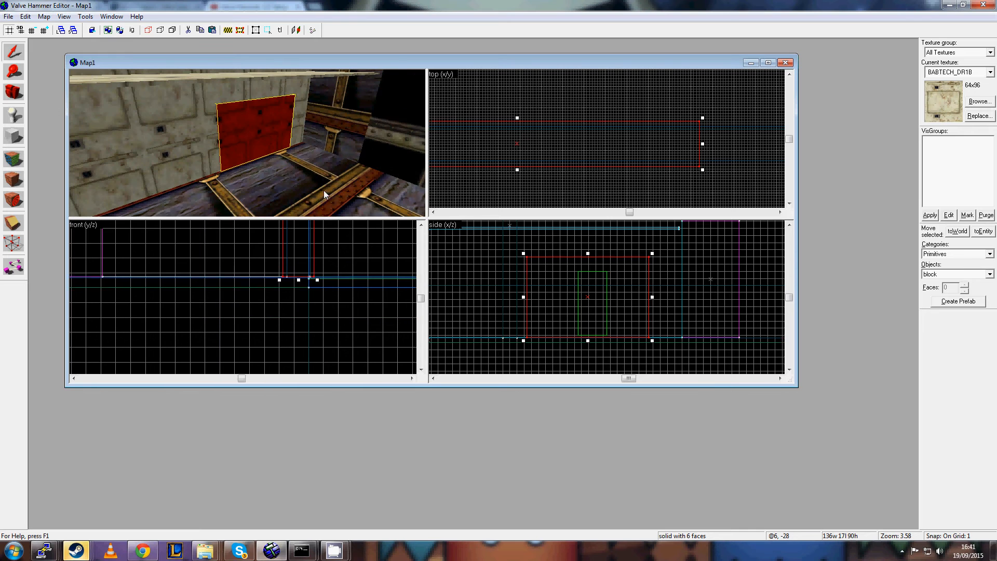
click(340, 165)
scroll(308, 298, up, 5)
scroll(308, 312, up, 8)
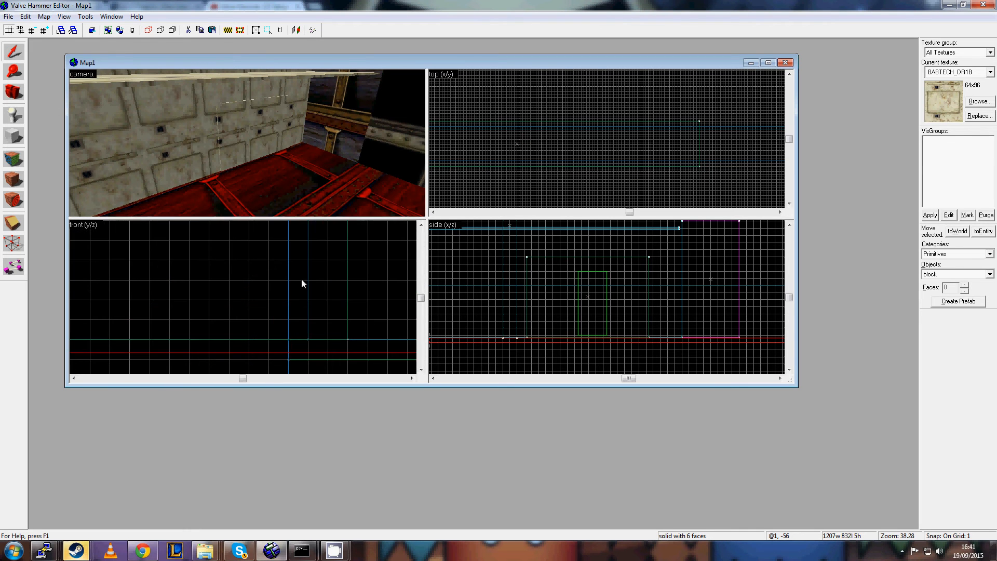
click(269, 139)
click(317, 173)
Raise the floor slab's upper face by one unit in the front view, making the slab 6 units thick.
scroll(258, 329, down, 3)
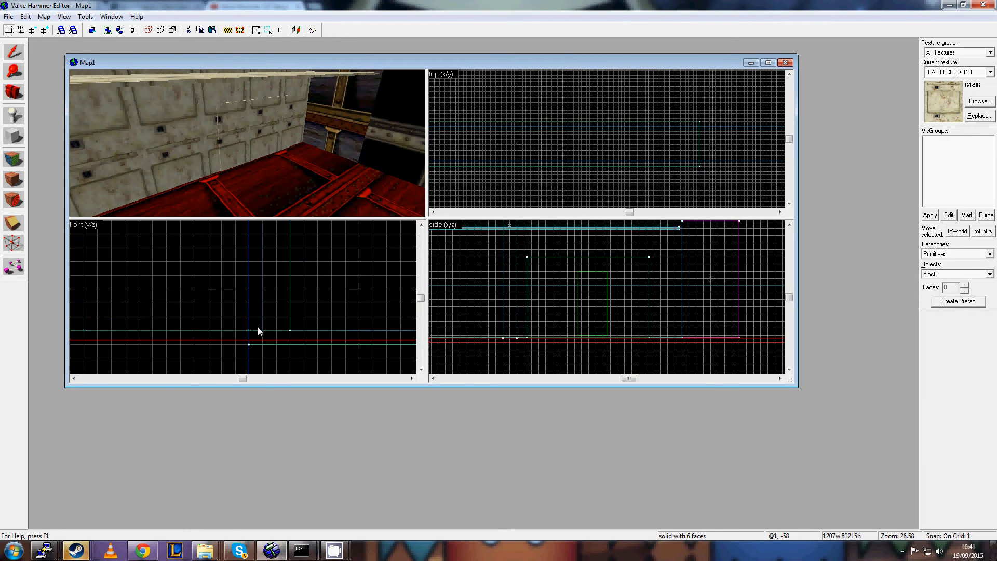
scroll(289, 331, down, 10)
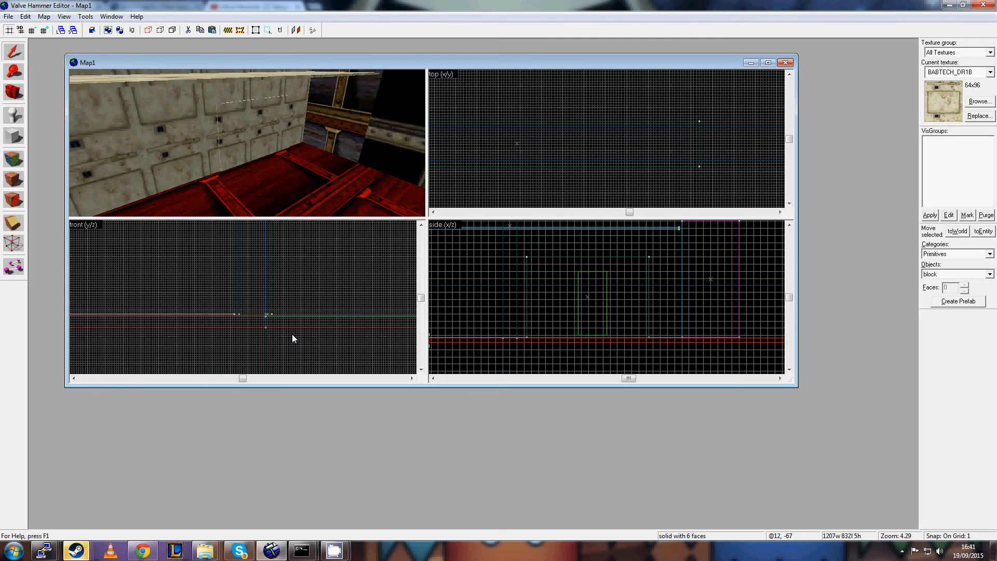
scroll(292, 332, down, 8)
scroll(291, 332, up, 19)
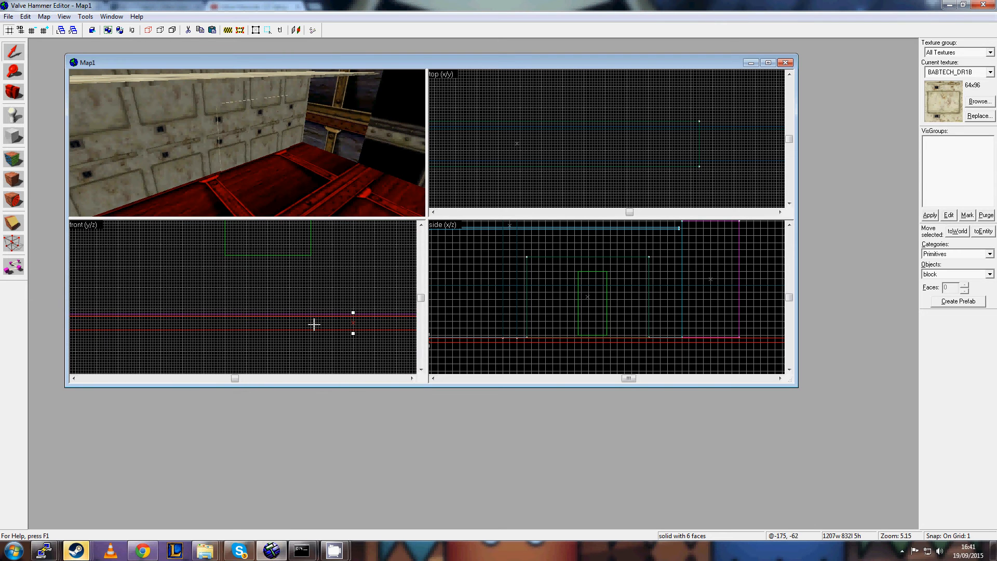
scroll(262, 335, up, 2)
key(Up)
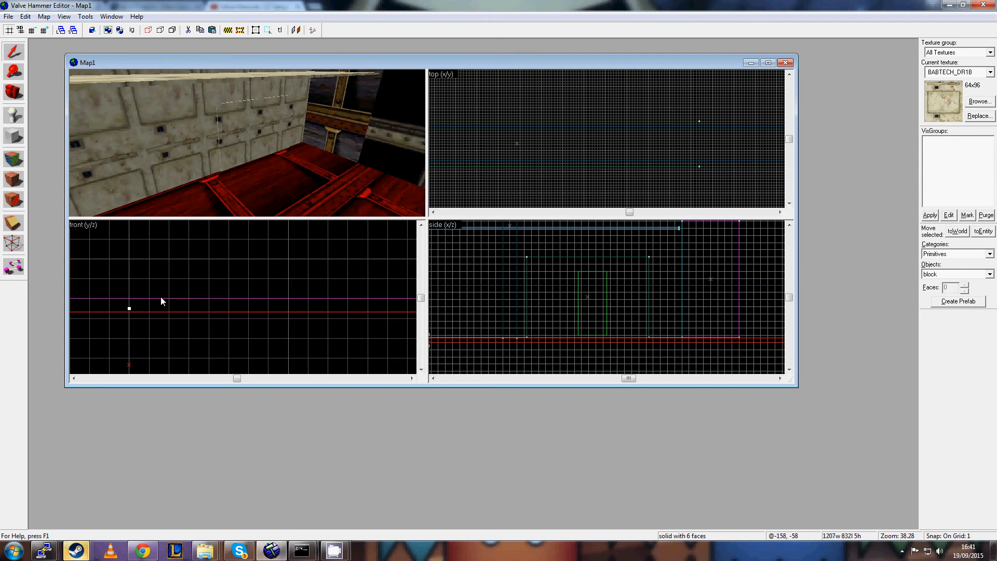
key(Left)
drag(217, 308, 221, 284)
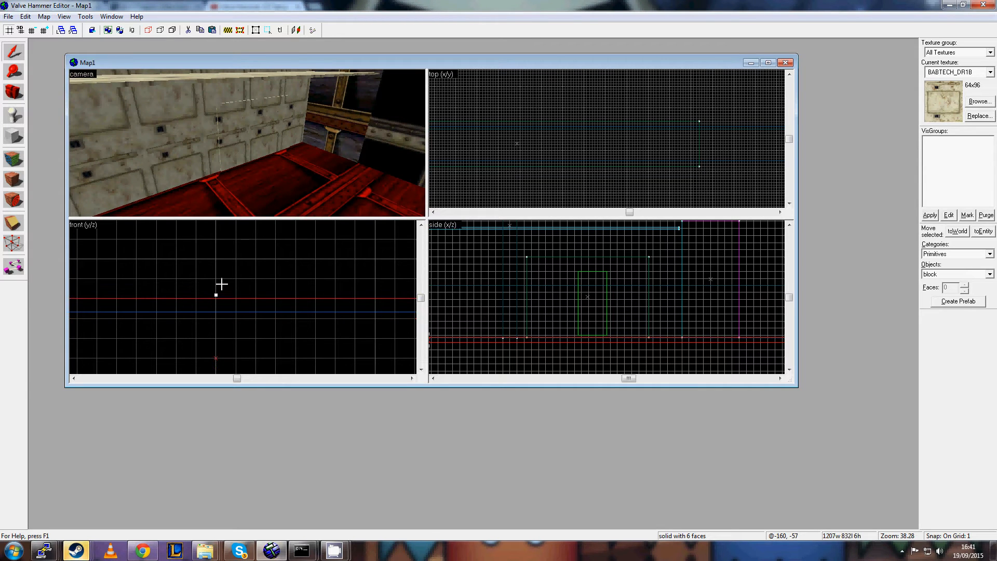
Select the door-sized block and the raised floor slab in turn to examine how they meet in the front view.
click(258, 134)
scroll(291, 340, down, 9)
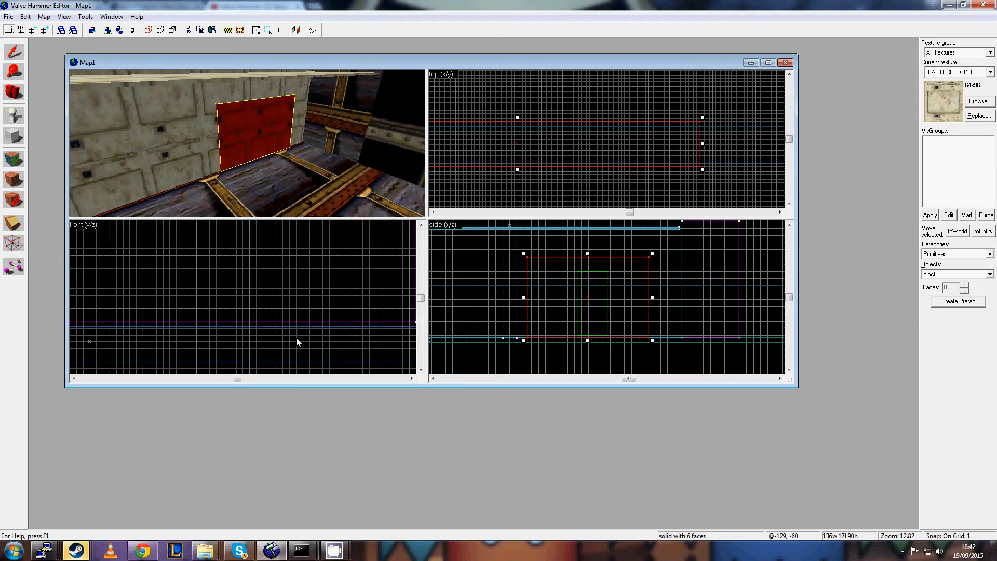
scroll(295, 338, up, 5)
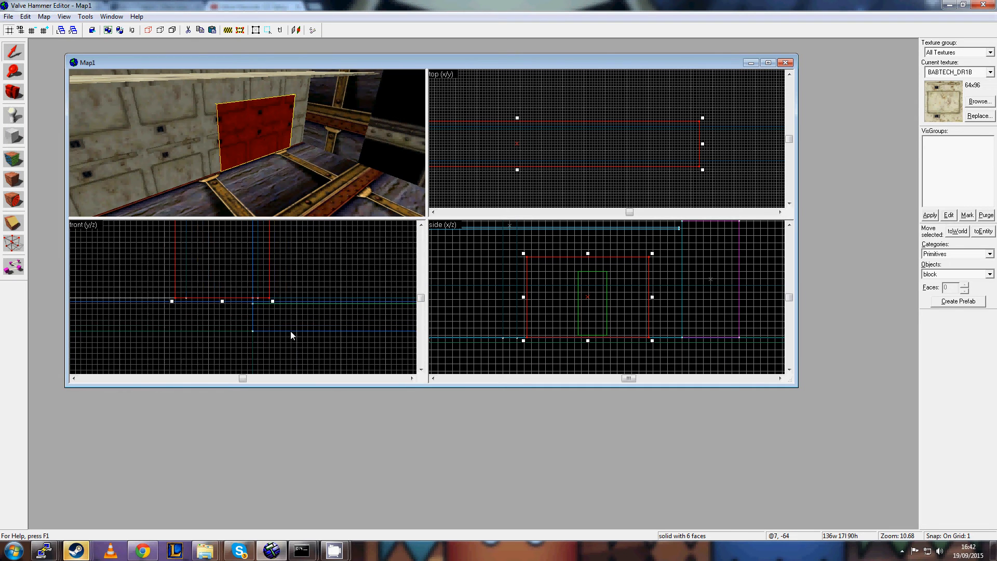
click(333, 198)
click(267, 140)
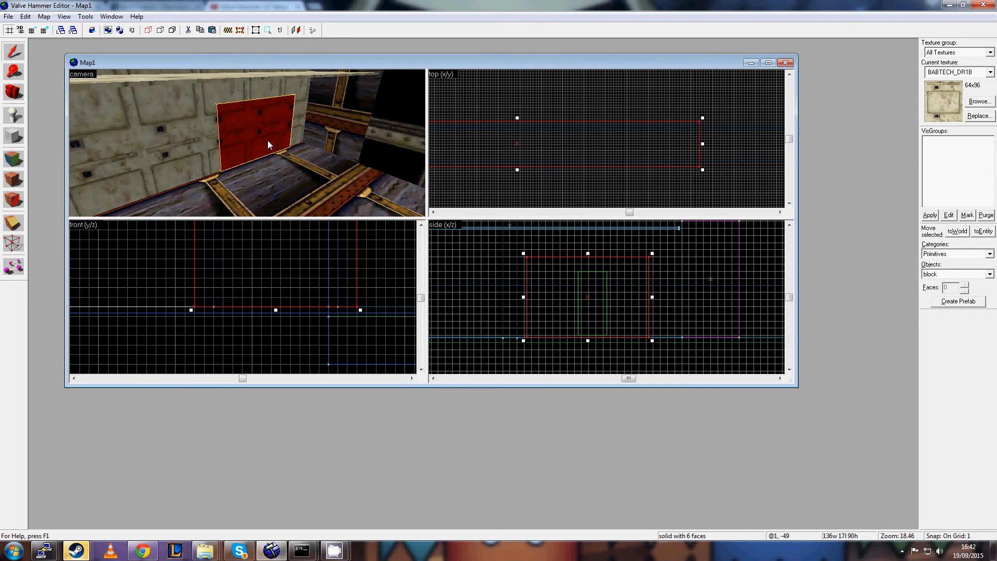
click(264, 143)
click(304, 179)
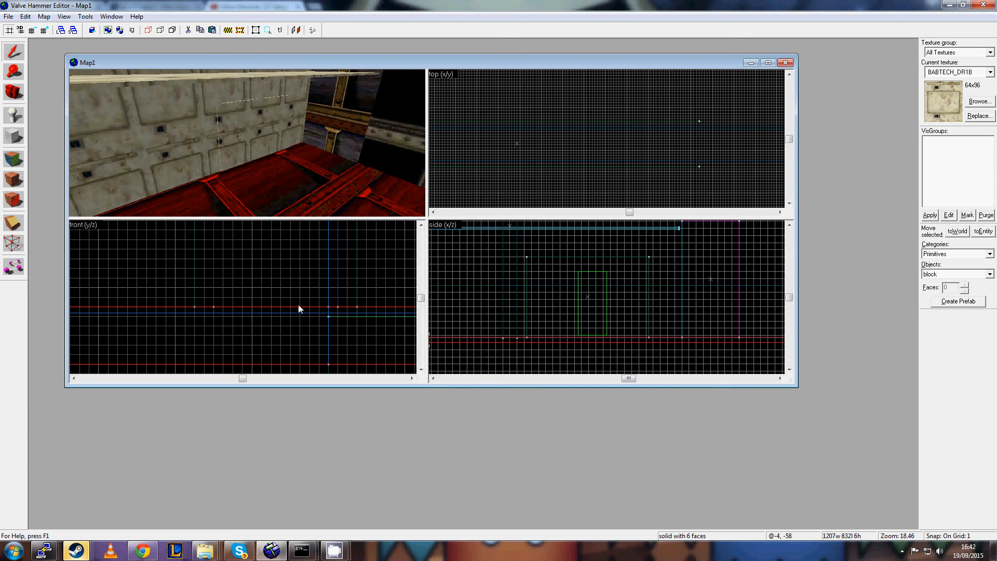
Select the door-sized block and use it to carve a doorway through the dividing wall.
click(260, 137)
click(262, 160)
click(255, 155)
click(281, 169)
click(279, 151)
click(258, 139)
click(256, 143)
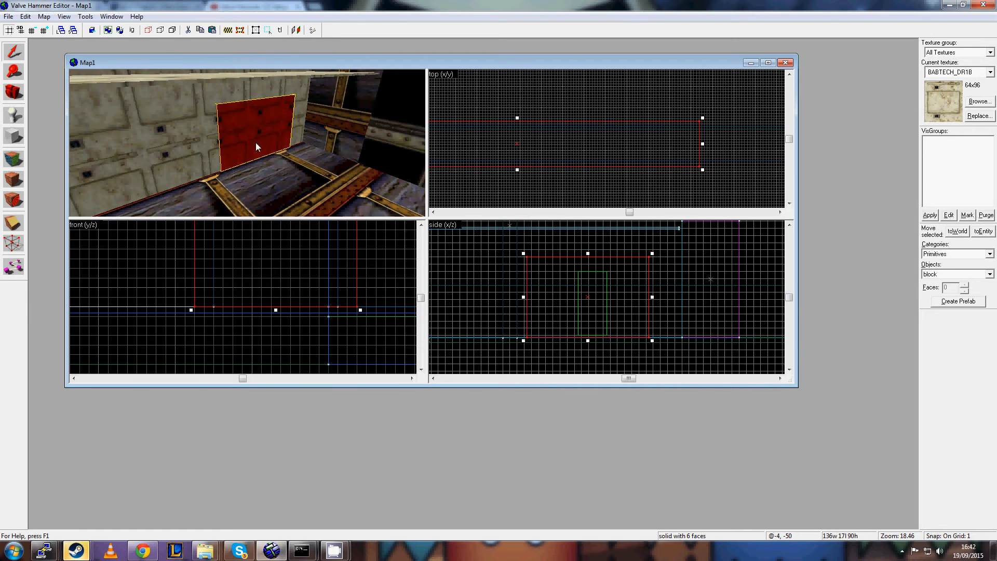
click(87, 17)
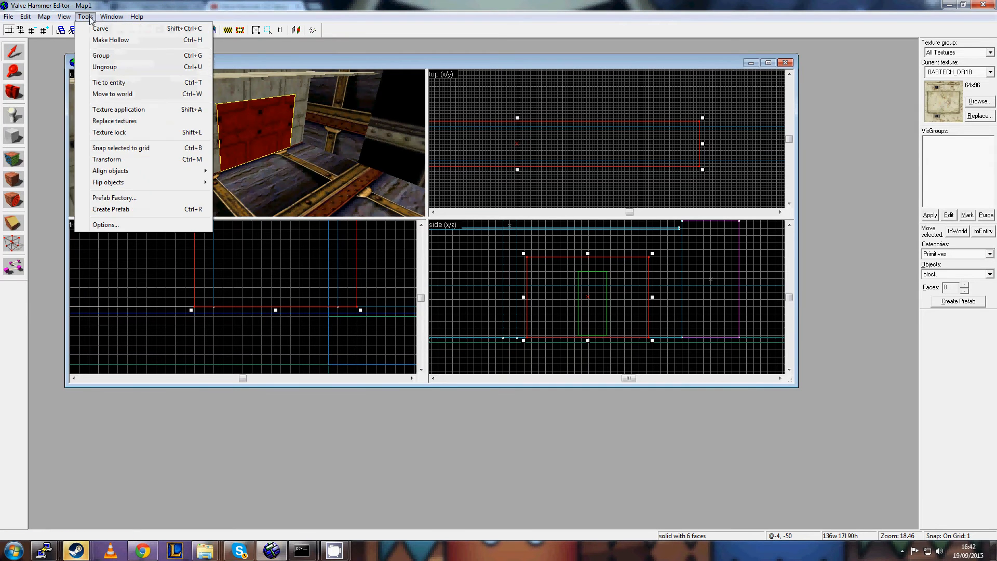
click(101, 28)
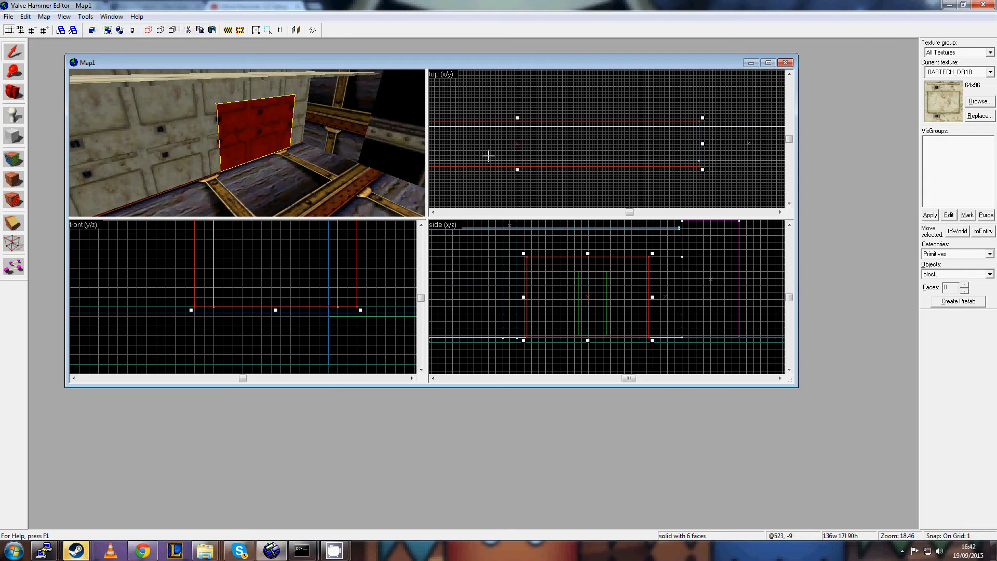
Move the block out of the wall in the top view to inspect the carved opening, and return it to its place.
scroll(488, 185, down, 10)
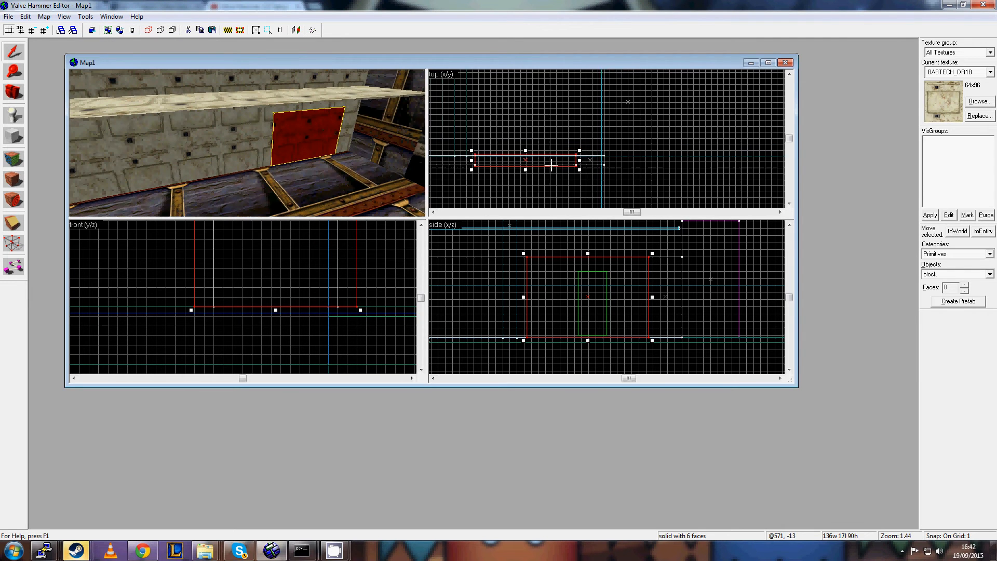
drag(607, 160, 607, 137)
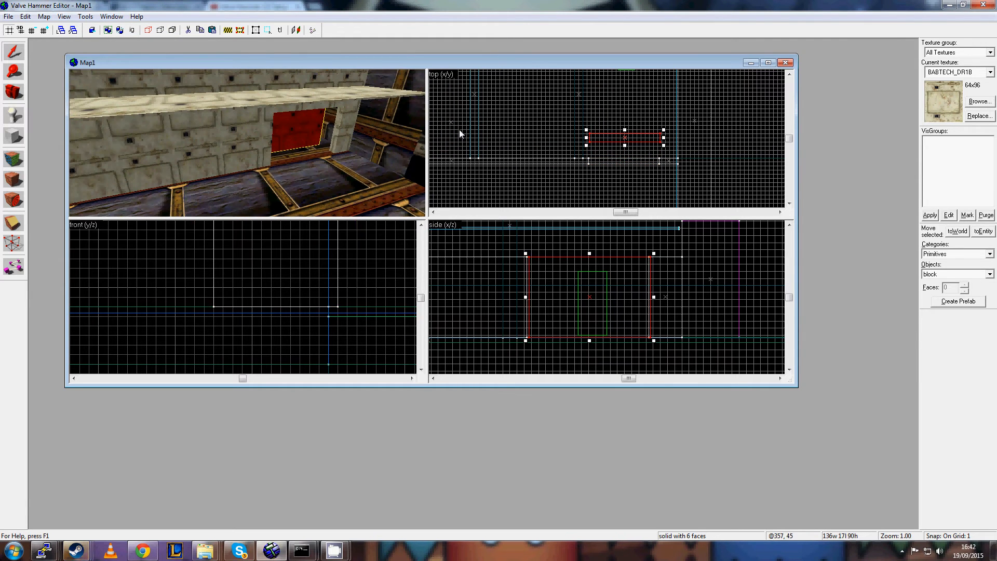
key(w)
key(s)
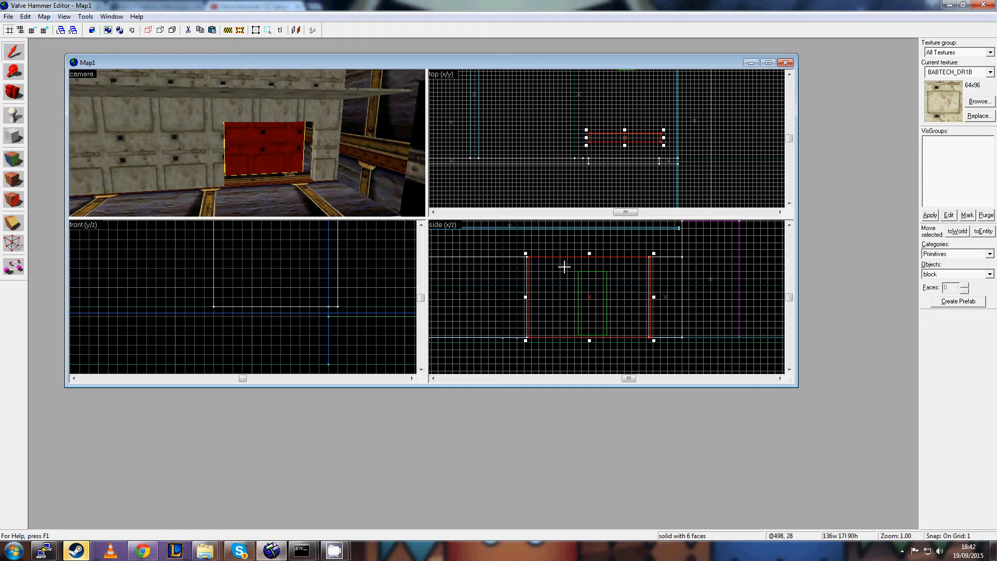
scroll(571, 265, down, 2)
scroll(604, 153, up, 6)
drag(590, 110, 563, 161)
scroll(567, 181, up, 4)
scroll(567, 181, down, 2)
scroll(634, 159, down, 9)
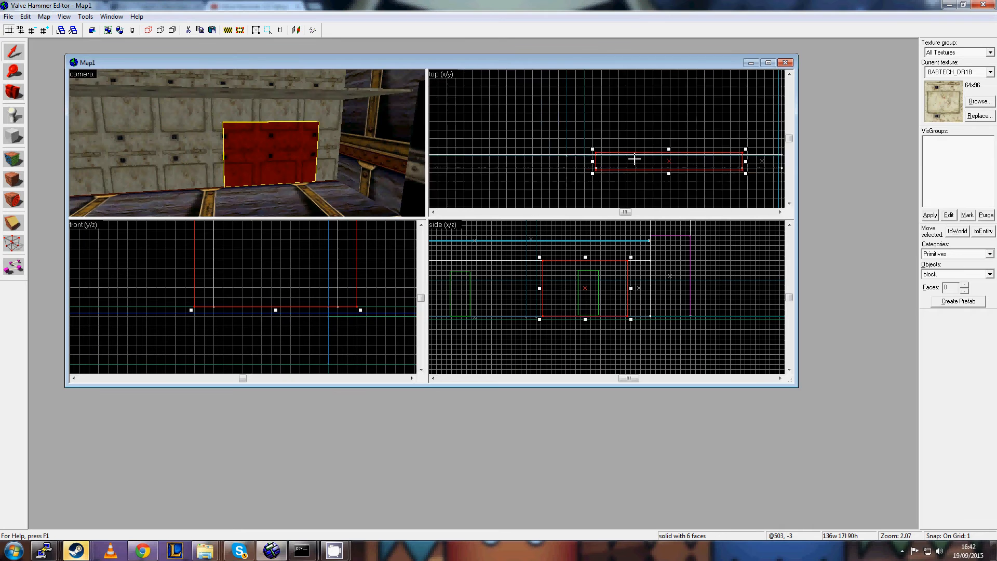
Paste a copy of the door-sized block and position it across the dividing wall at the neighbouring cell, with its base on the floor slab.
scroll(644, 154, up, 5)
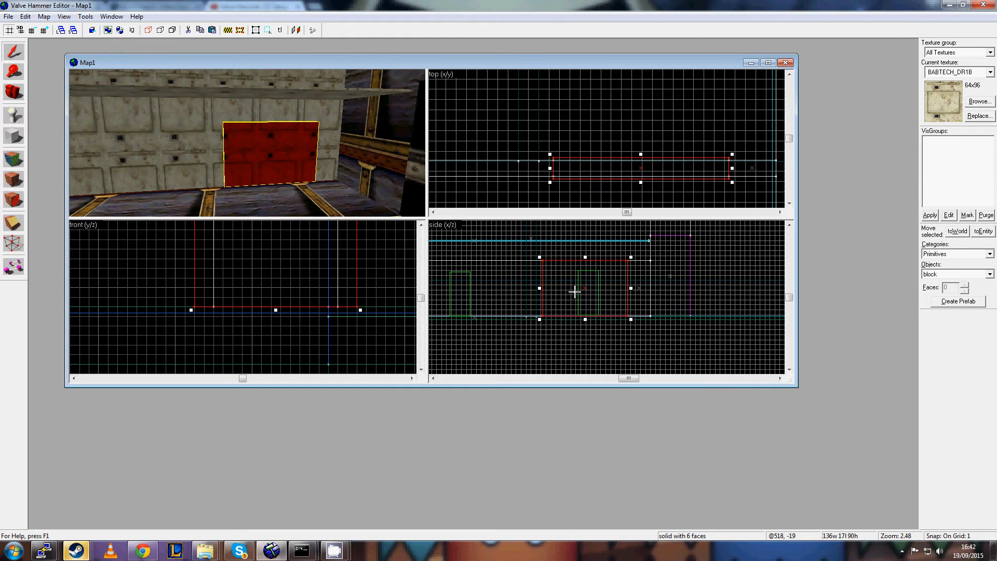
scroll(643, 137, down, 4)
key(ctrl+v)
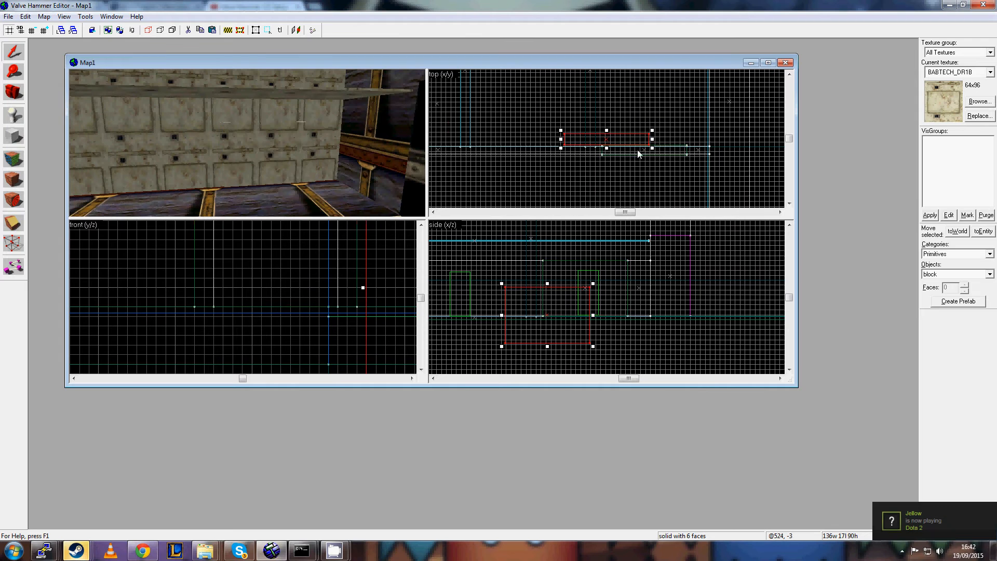
scroll(552, 291, down, 3)
drag(628, 300, 581, 285)
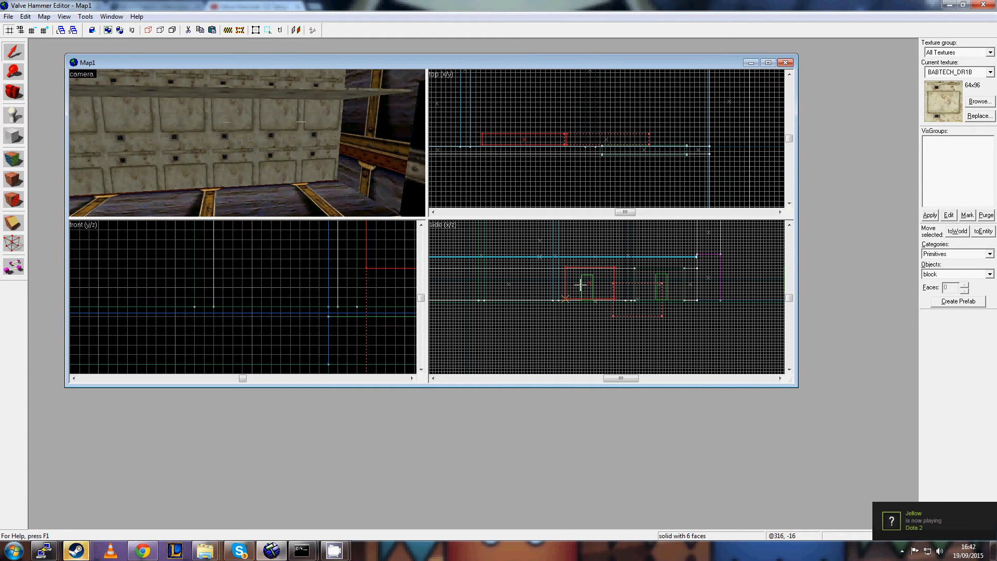
scroll(541, 129, up, 3)
drag(547, 149, 547, 169)
key(Left)
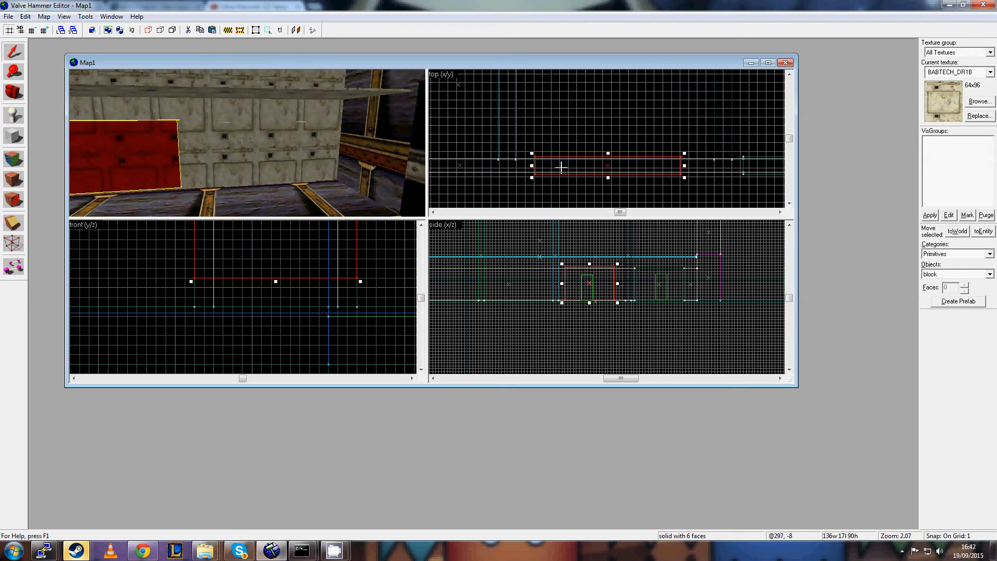
scroll(583, 285, up, 5)
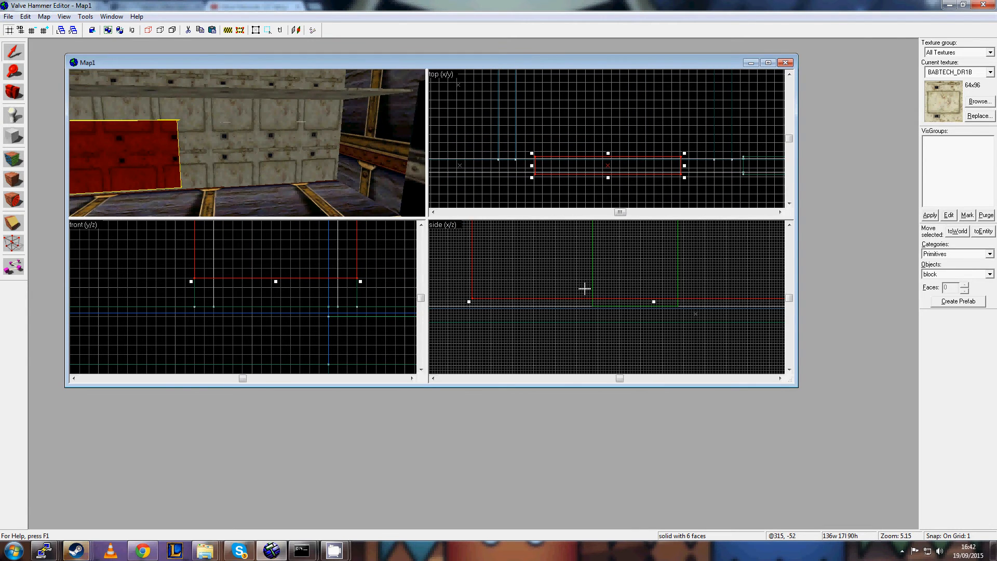
drag(570, 281, 570, 289)
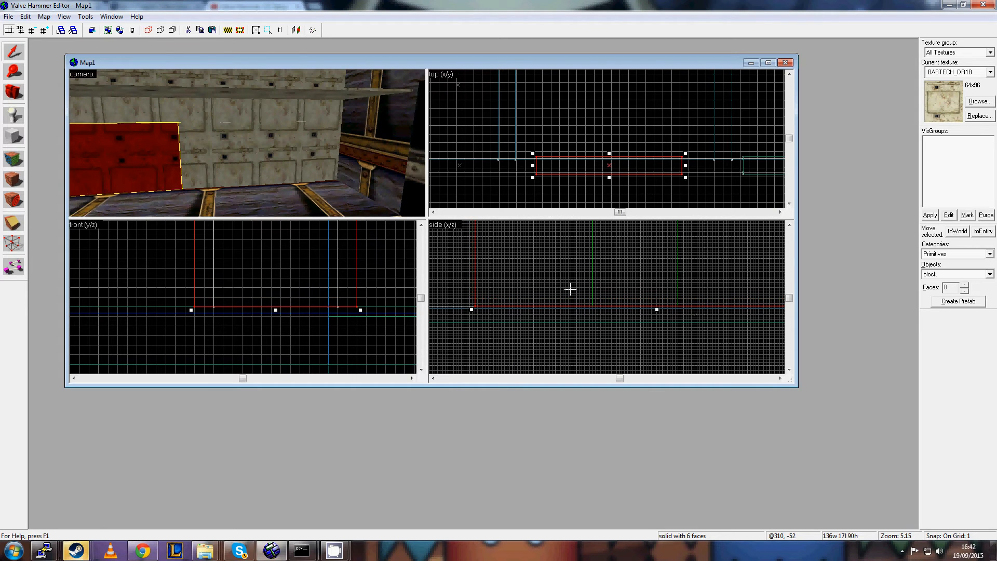
Select the floor slab and the wall area in turn in the camera view to examine where the copied block meets the floor.
key(Down)
key(Left)
click(225, 176)
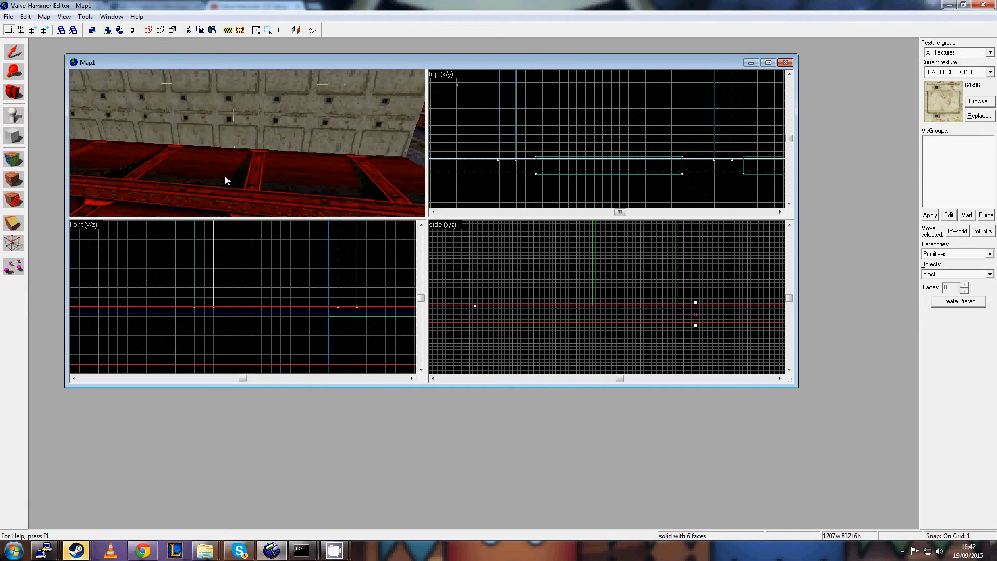
click(205, 128)
click(201, 170)
click(205, 138)
click(204, 151)
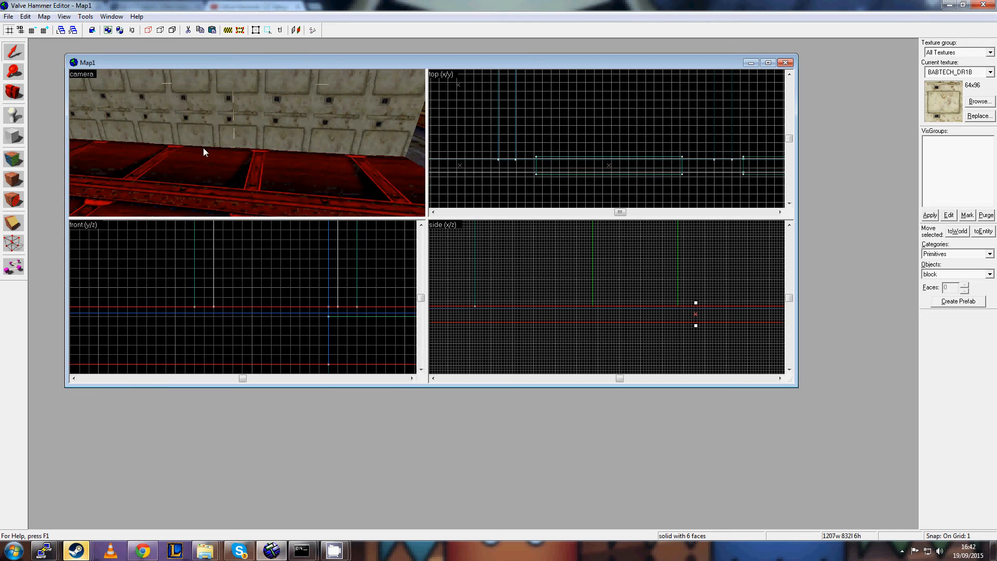
Carve a doorway through the dividing wall with the copied block, and slide the block along the wall out of the opening in the top view.
click(213, 140)
click(85, 16)
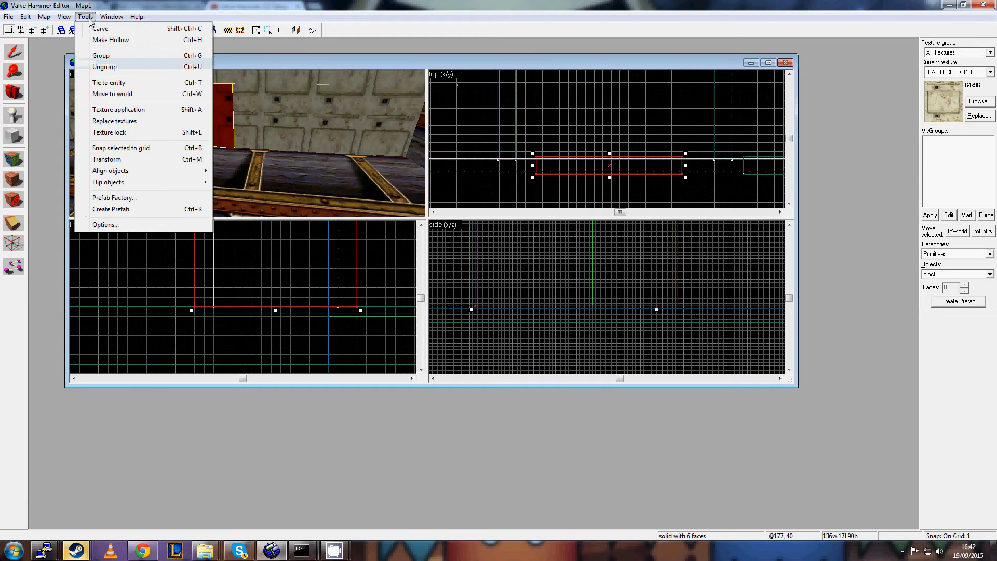
click(99, 29)
scroll(579, 181, down, 5)
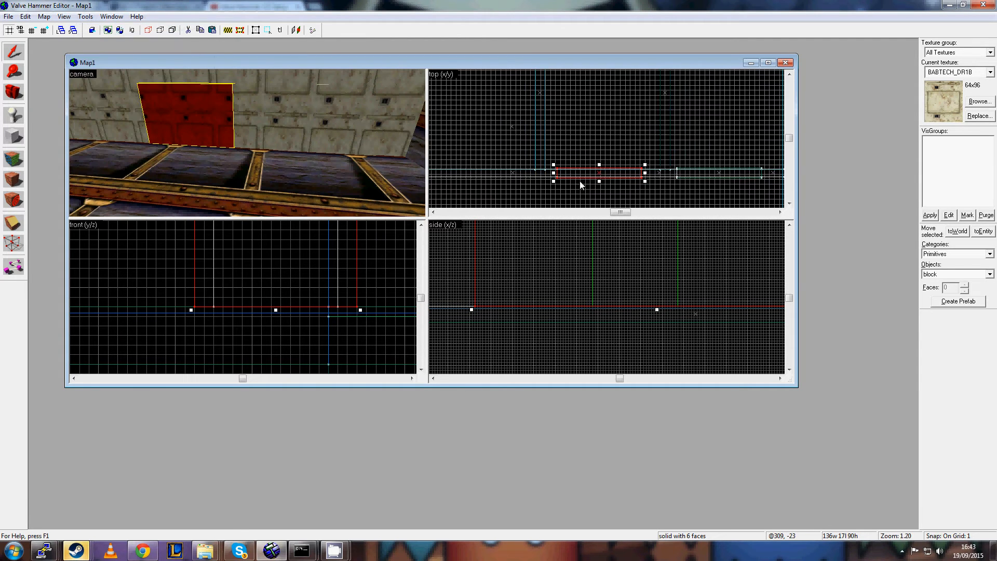
drag(598, 173, 528, 173)
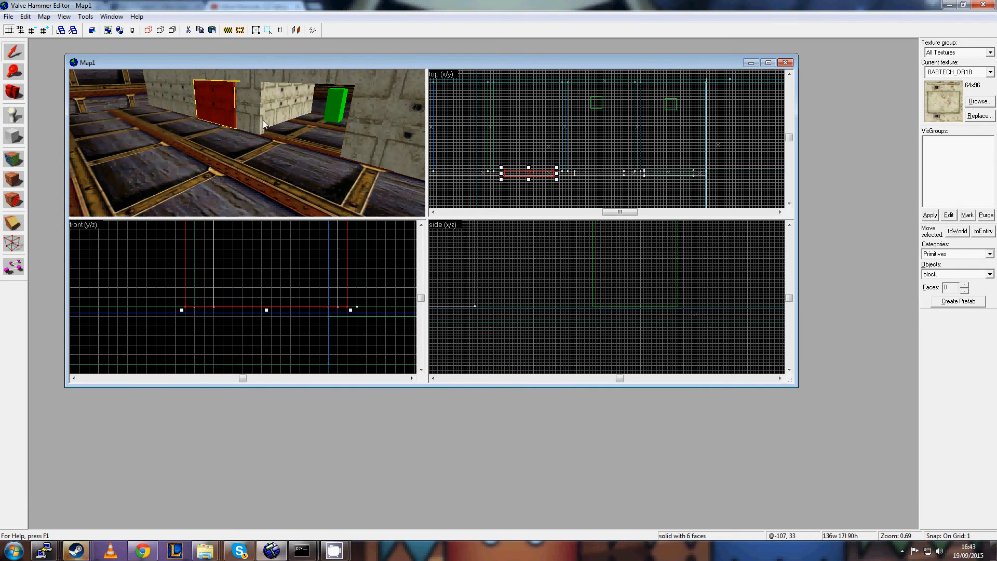
Select the 136-wide block overlapping the wall and carve a doorway through the wall with it.
key(w)
key(z)
key(Left)
scroll(560, 278, down, 15)
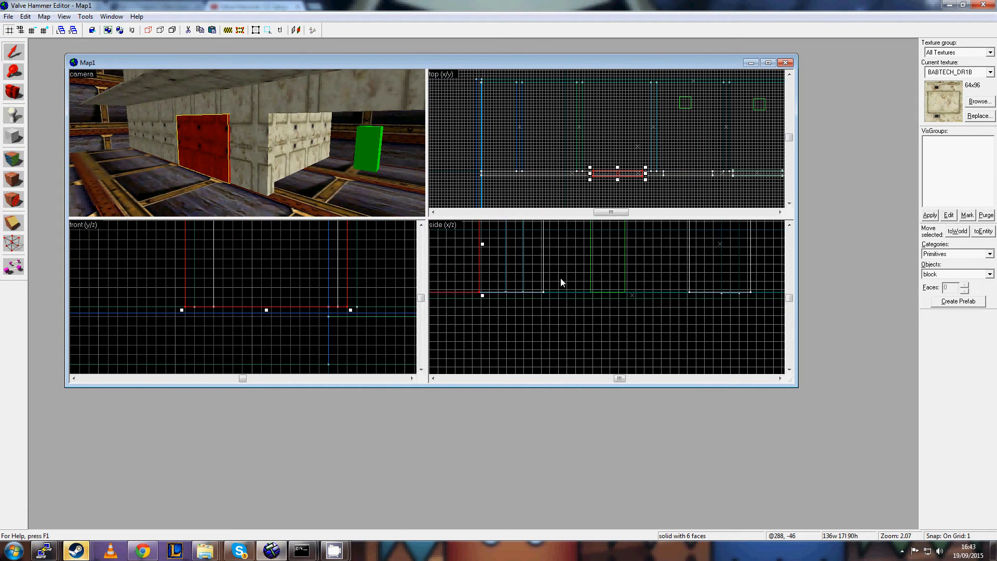
scroll(583, 272, up, 6)
scroll(585, 274, up, 5)
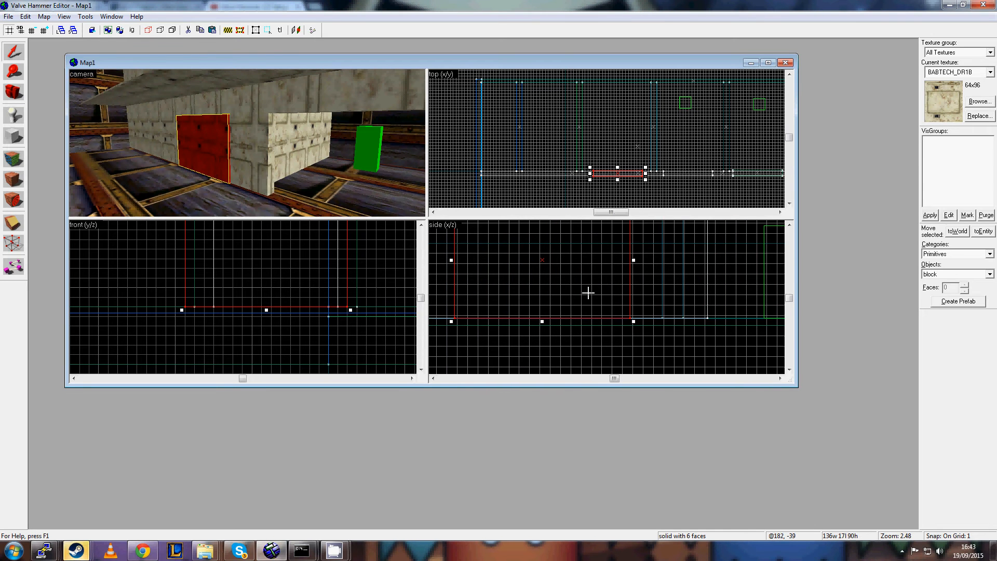
scroll(588, 293, down, 3)
scroll(592, 176, up, 5)
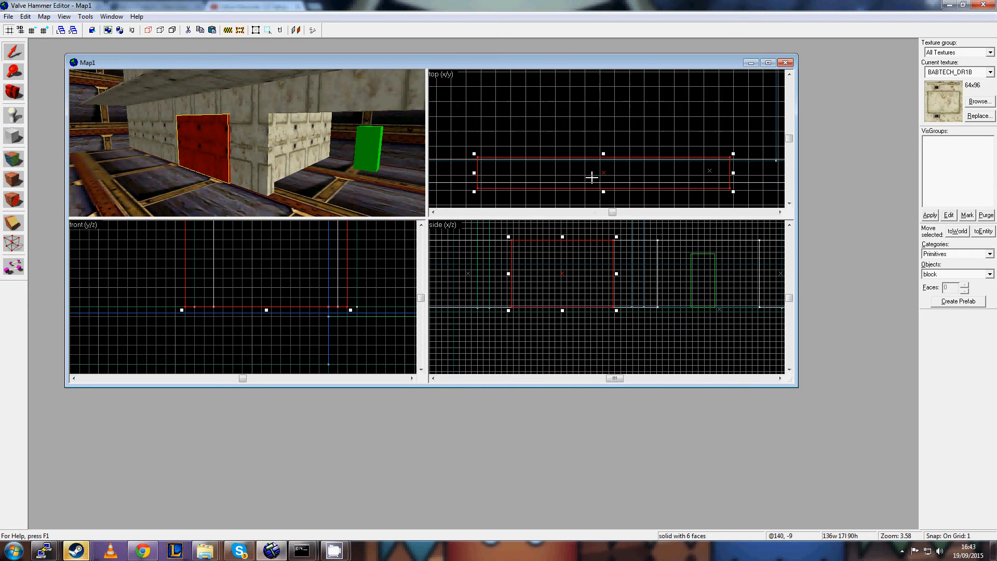
scroll(581, 175, down, 3)
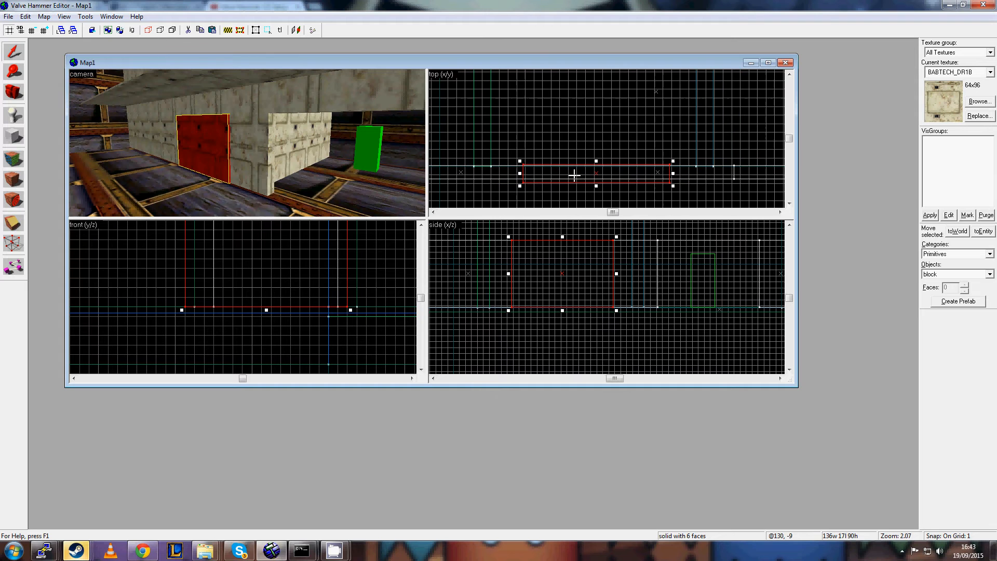
click(194, 198)
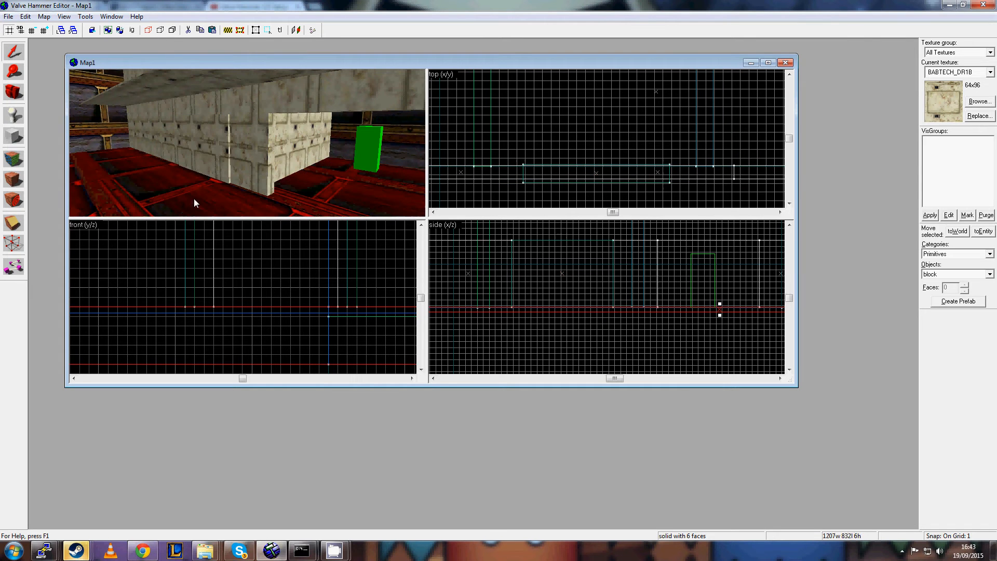
click(216, 179)
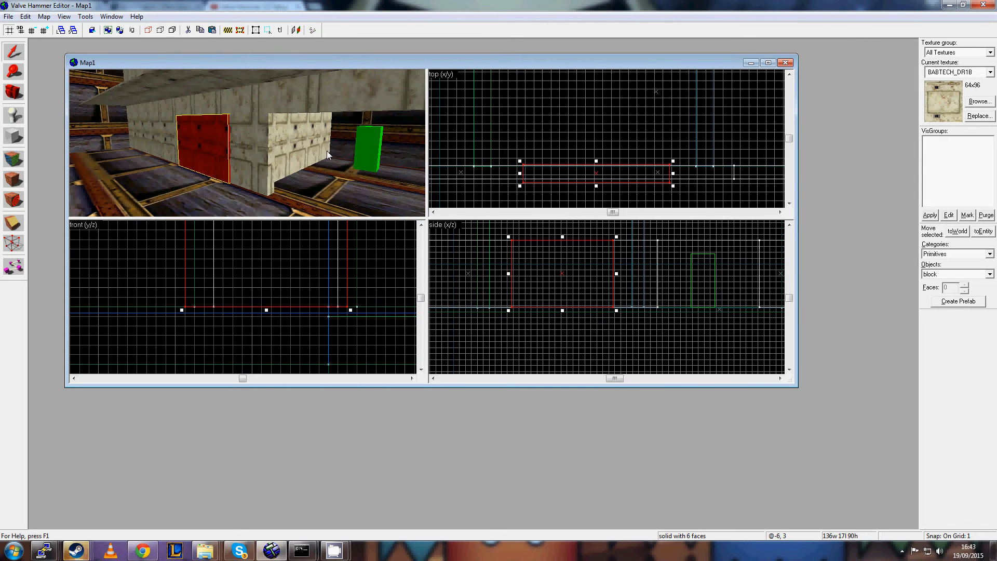
click(82, 18)
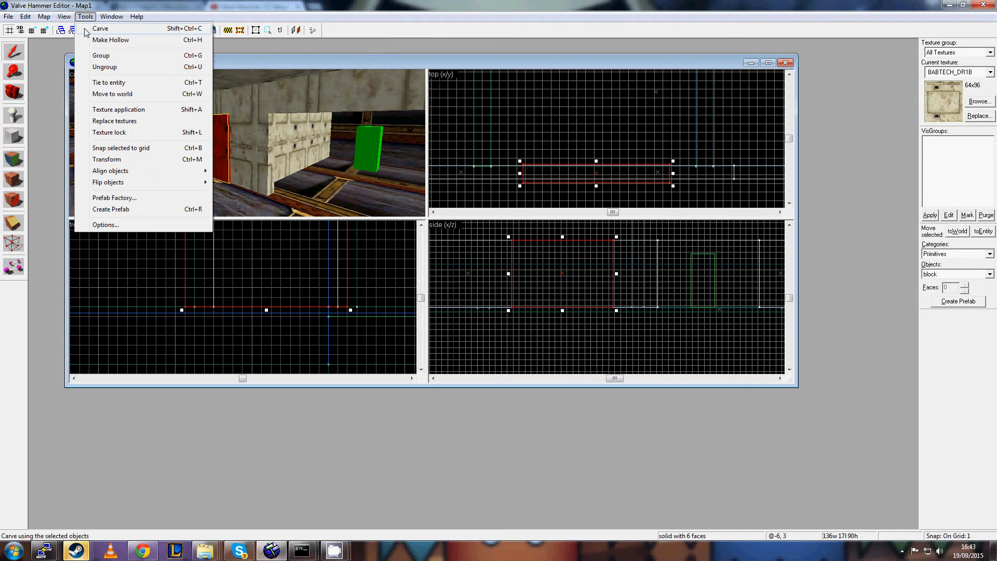
click(86, 30)
Move the carving block along the wall to the neighbouring section and carve another doorway there.
scroll(612, 162, down, 4)
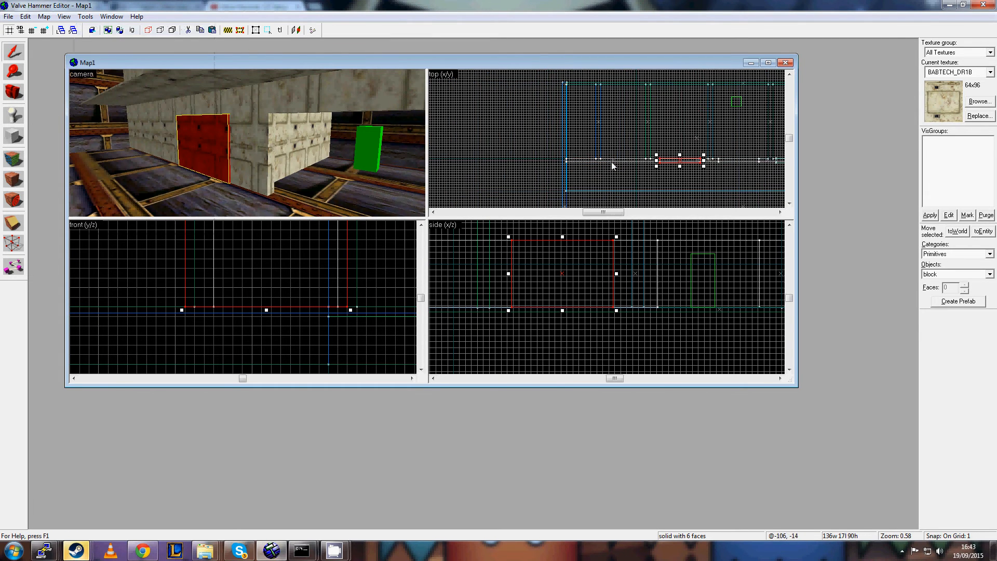
scroll(668, 163, up, 2)
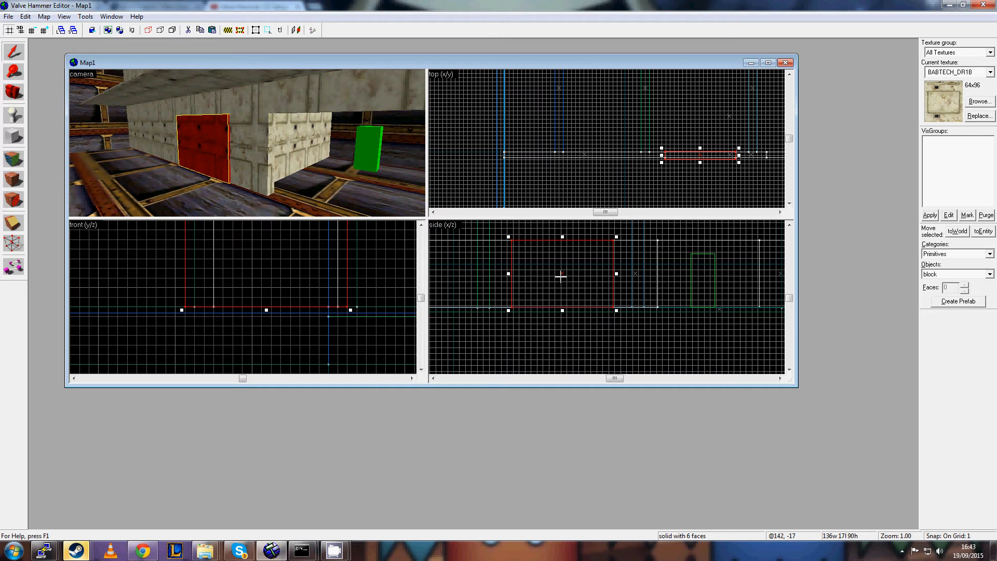
scroll(596, 279, down, 3)
scroll(623, 272, up, 2)
drag(657, 272, 569, 272)
scroll(584, 268, up, 3)
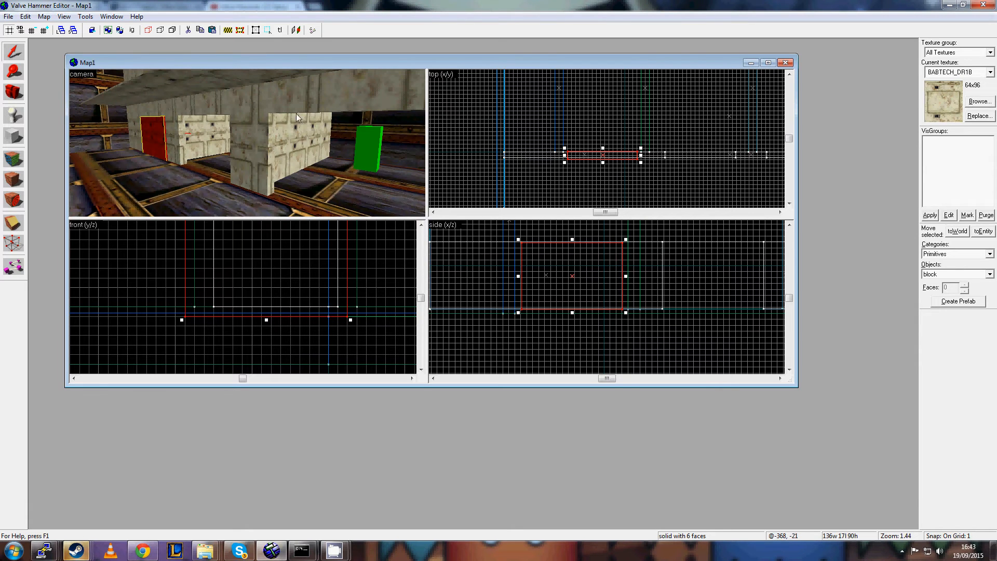
click(85, 16)
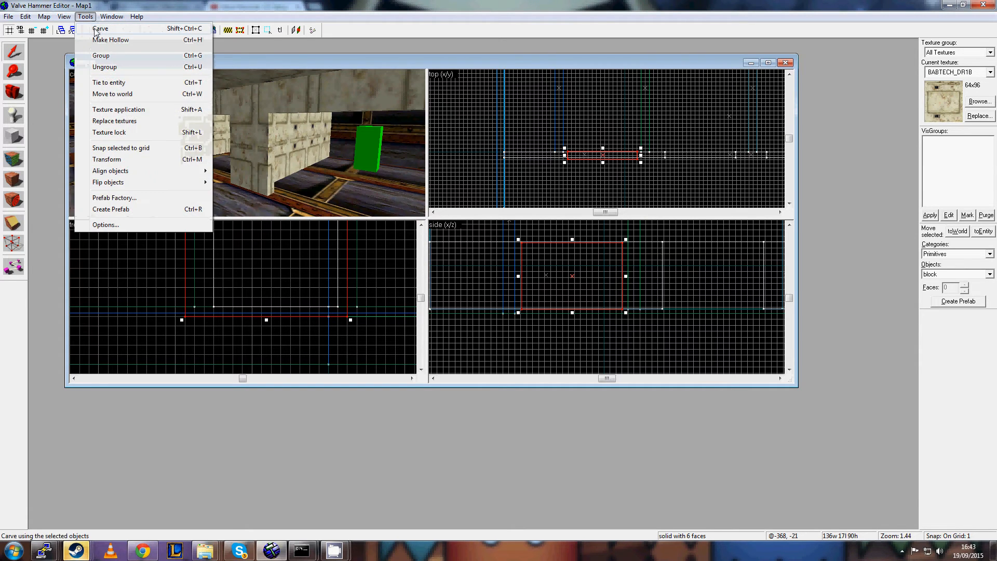
click(97, 27)
Move the block to the end section of the wall and narrow it to 50 units wide.
key(Left)
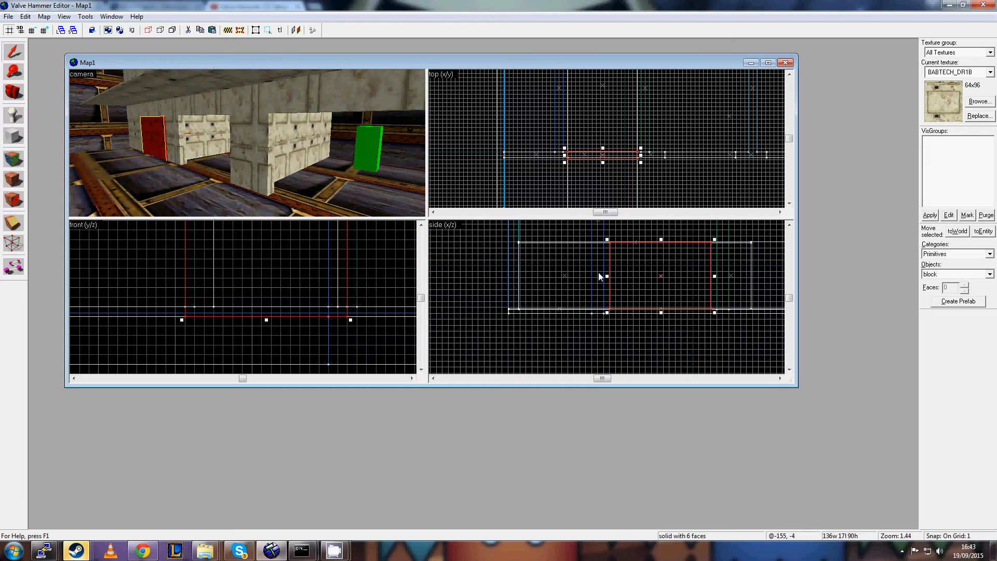
drag(651, 276, 577, 273)
click(556, 278)
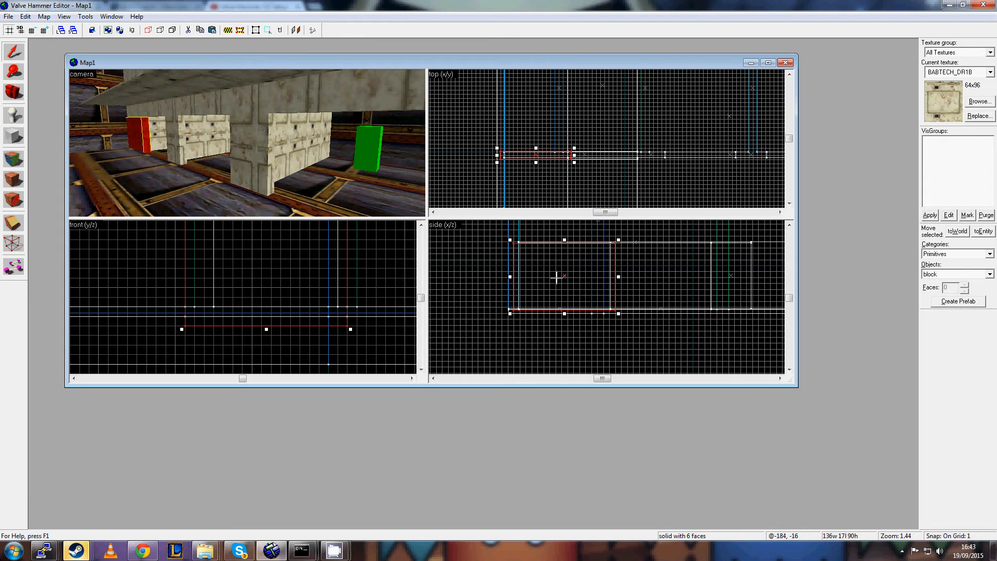
drag(614, 278, 577, 276)
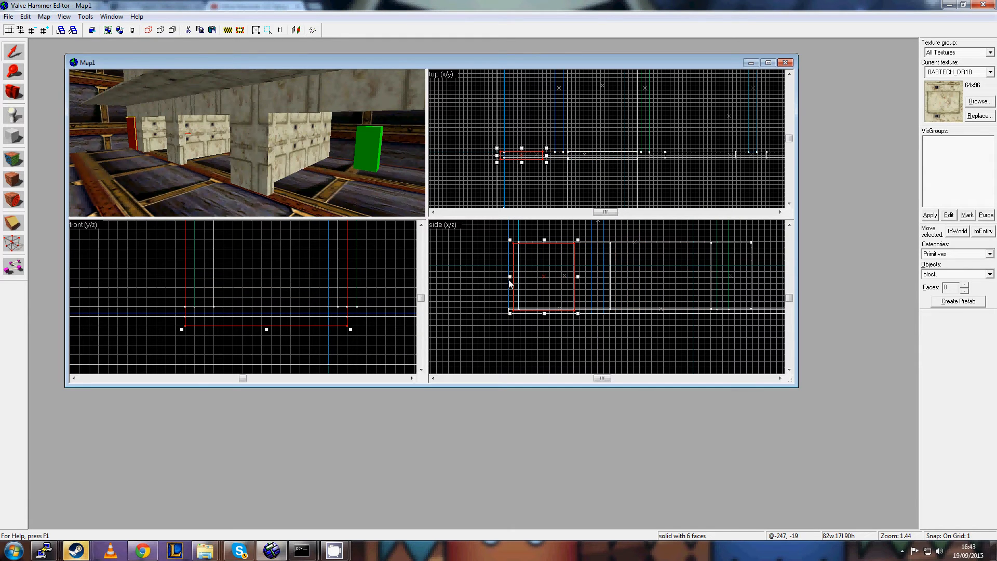
drag(510, 277, 536, 277)
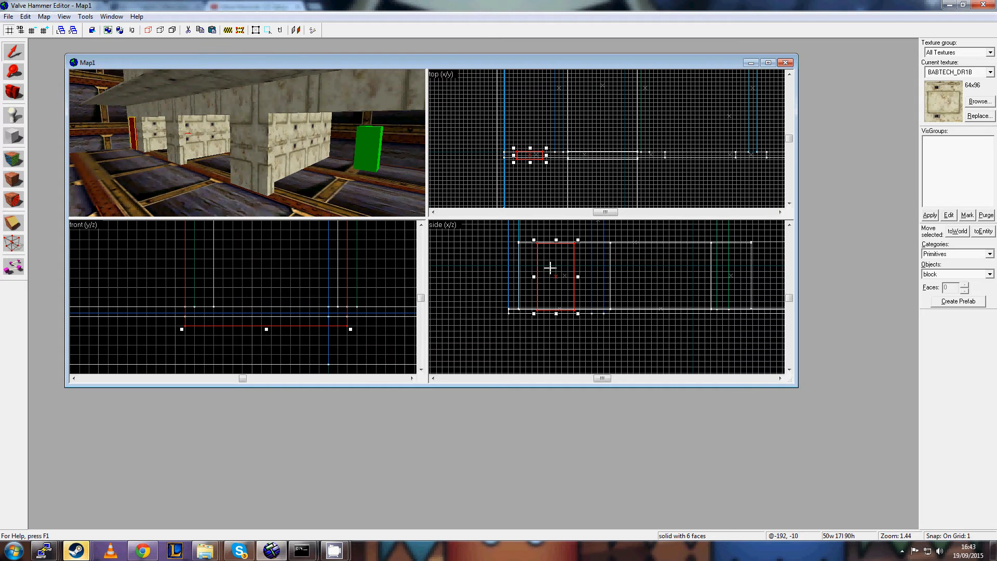
Raise the narrowed block so its base meets the floor, and carve a doorway through the end section.
scroll(525, 166, up, 4)
click(554, 269)
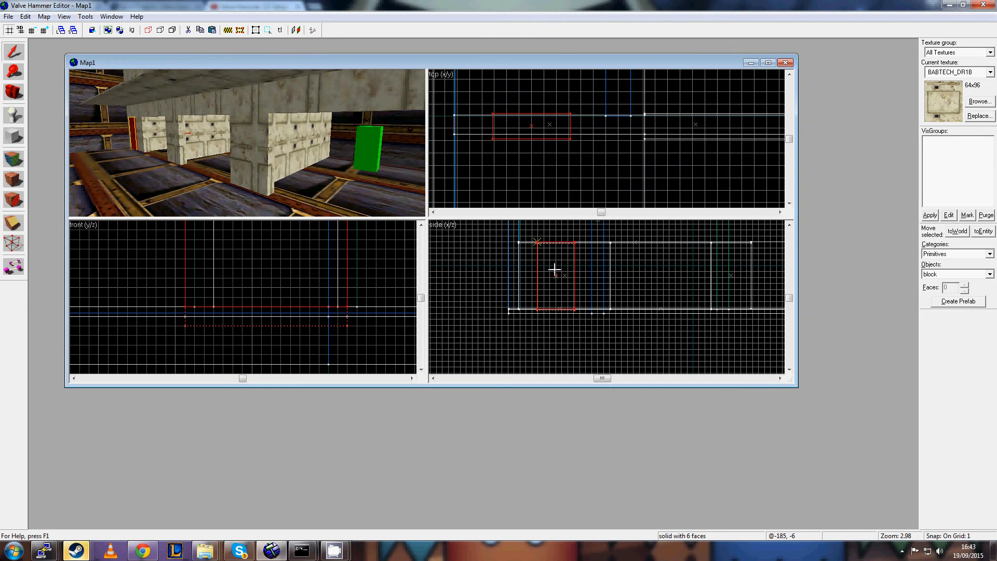
drag(554, 270, 554, 268)
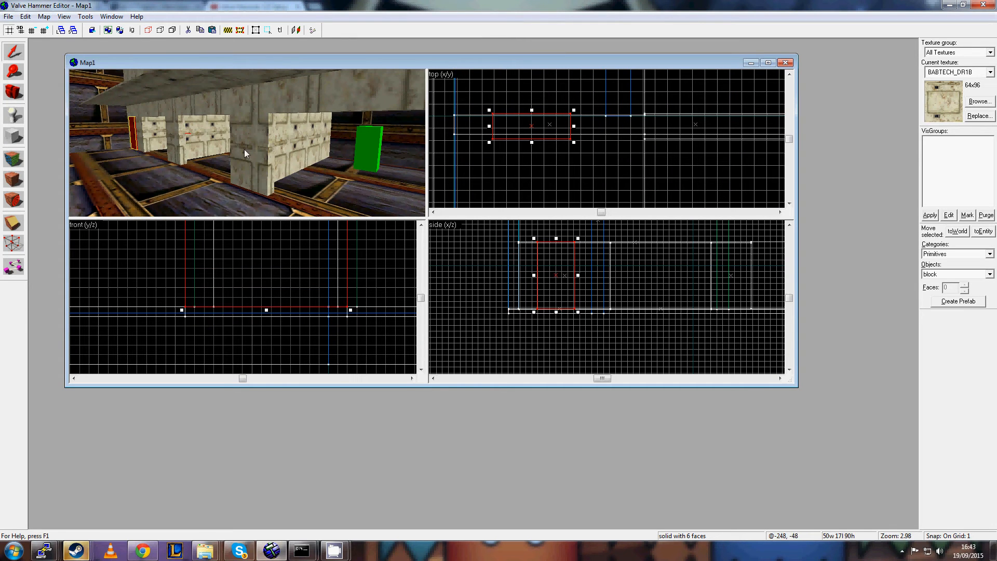
mouse_move(244, 149)
mouse_down()
mouse_move(157, 133)
mouse_move(238, 126)
mouse_move(246, 140)
mouse_up()
key(w)
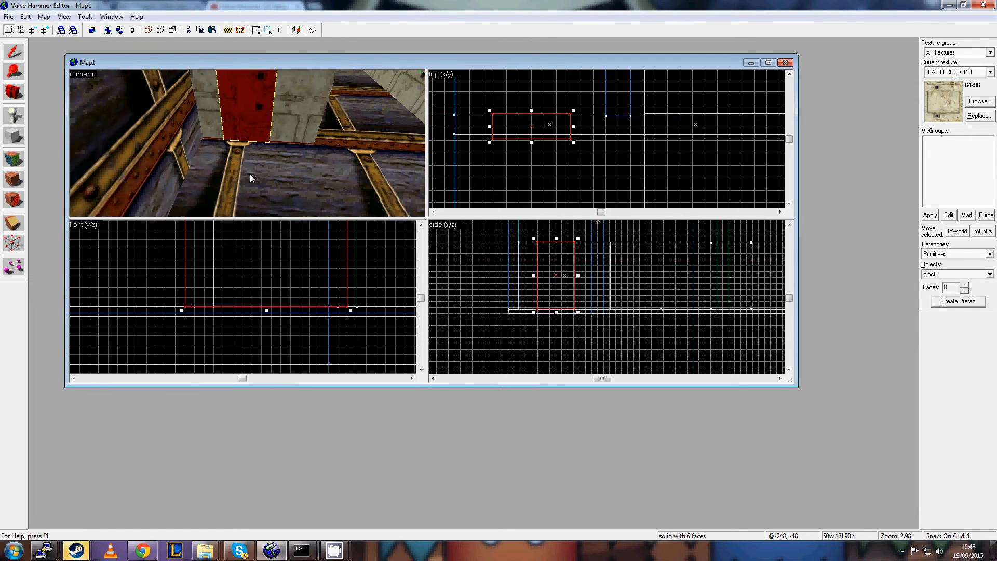
click(250, 174)
click(248, 137)
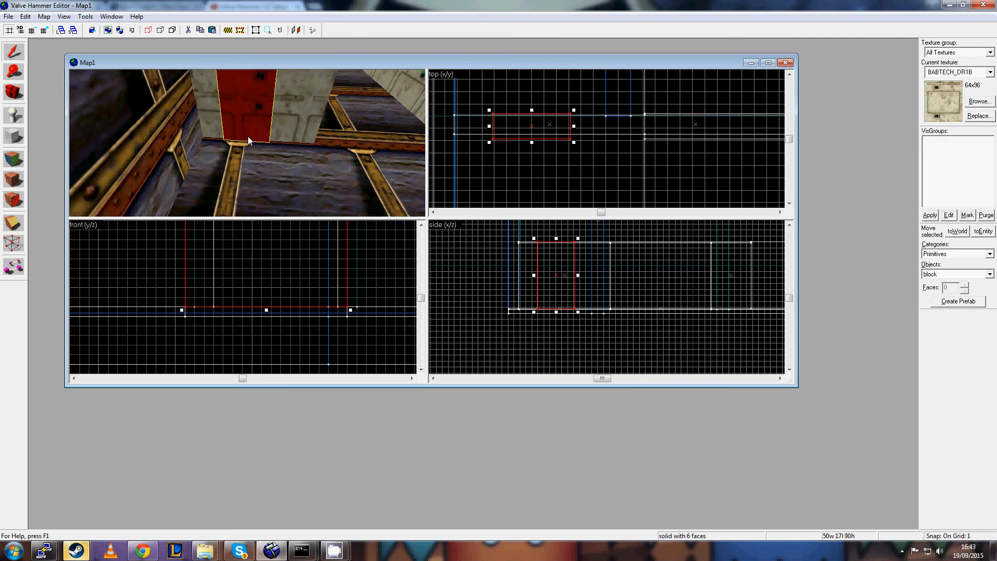
click(251, 175)
click(237, 115)
click(86, 18)
click(99, 28)
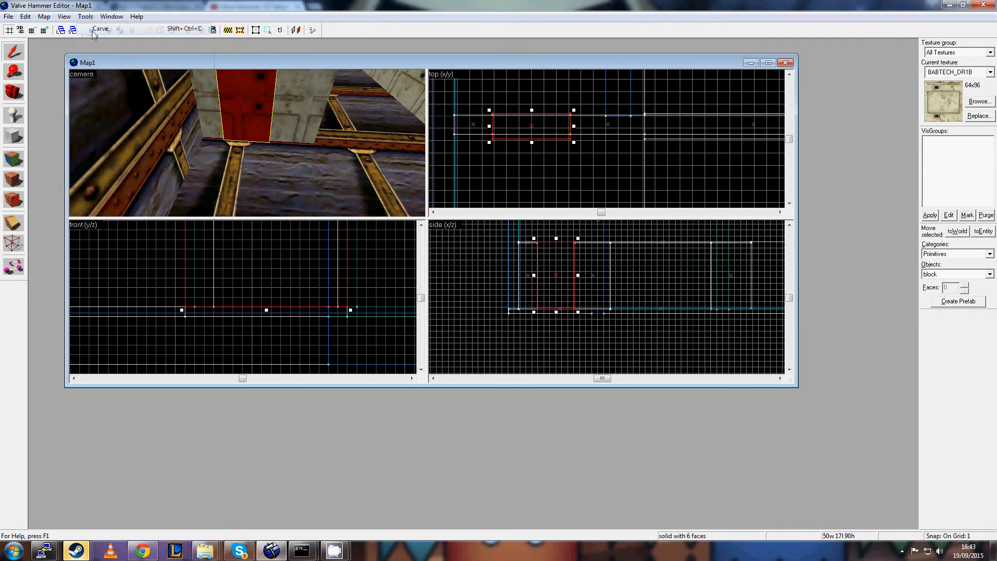
Delete the carving block from the narrow doorway at the wall's end.
key(Up)
key(Up)
key(Down)
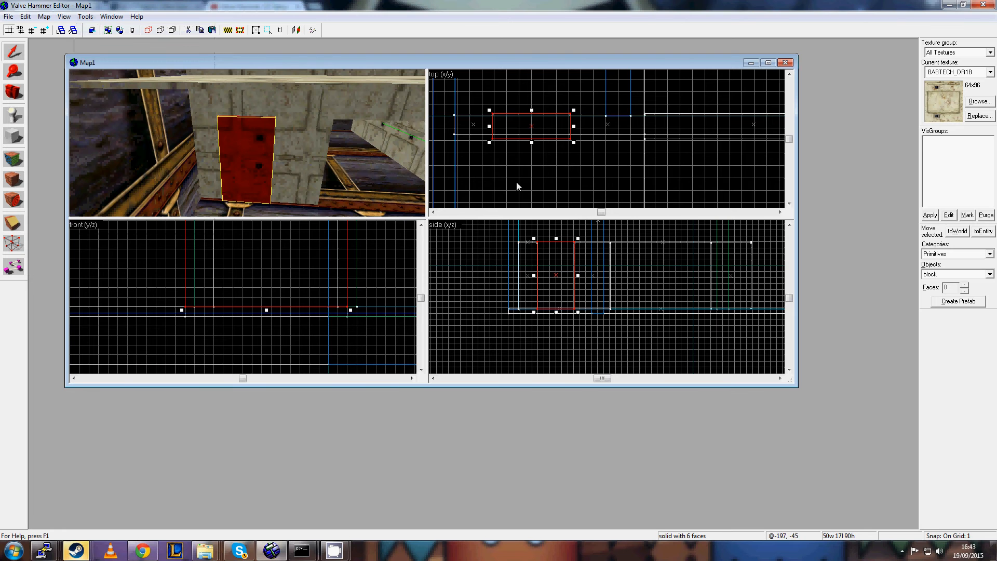
key(Delete)
Select the remaining 136-wide block in the wall section at the opposite end from the narrow doorway.
key(Up)
key(Up)
key(Up)
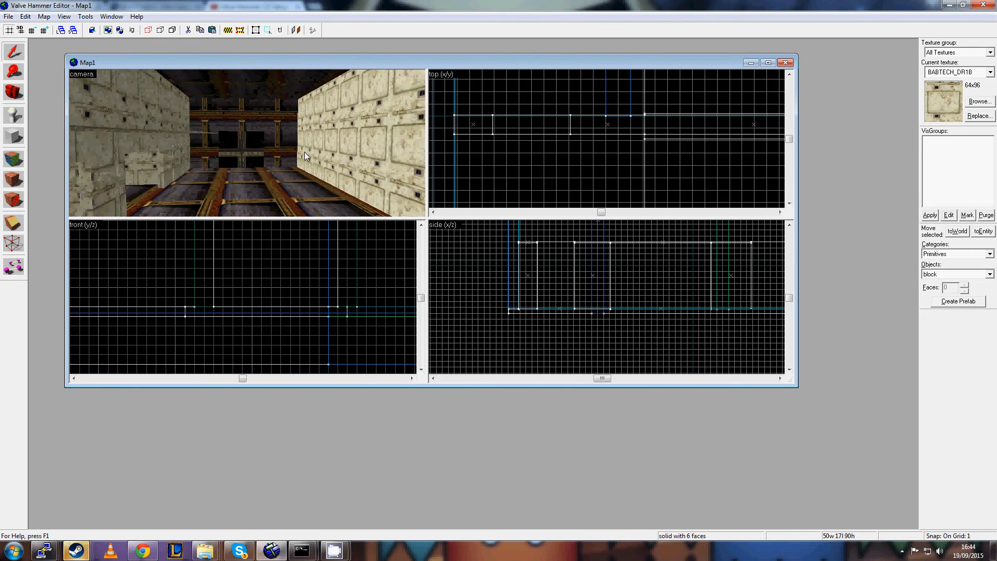
key(Down)
key(Down)
key(Down)
key(Down)
key(ctrl+z)
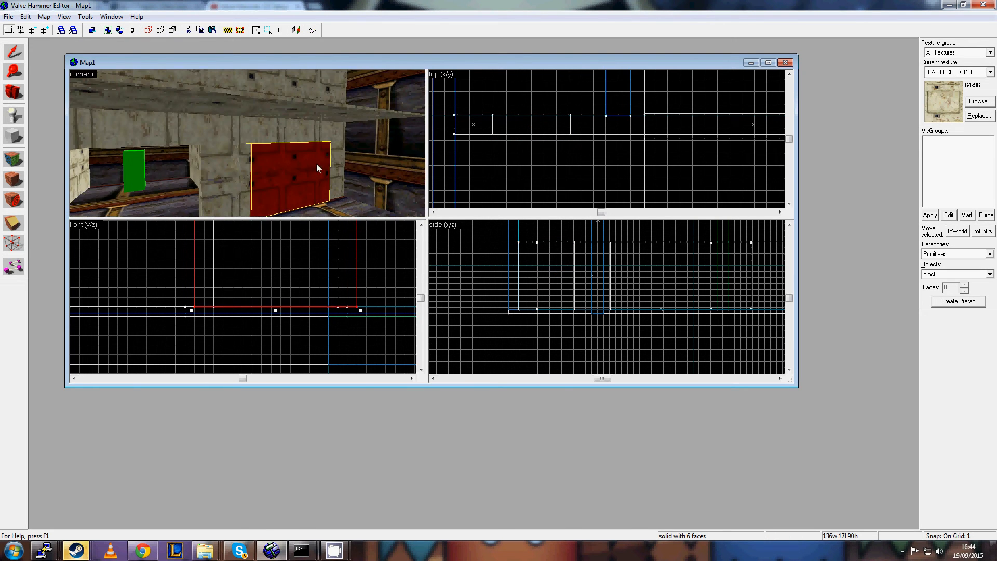
Examine the carved doorways along the wall and the section holding the remaining selected block.
key(Down)
key(Left)
key(Left)
key(Right)
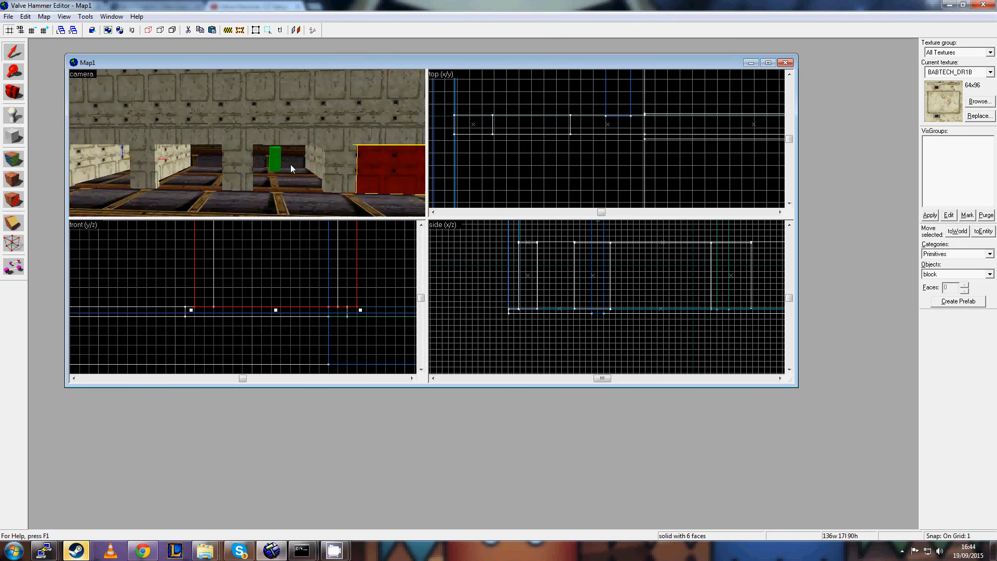
key(Right)
key(Left)
key(Up)
key(Up)
key(Up)
key(Left)
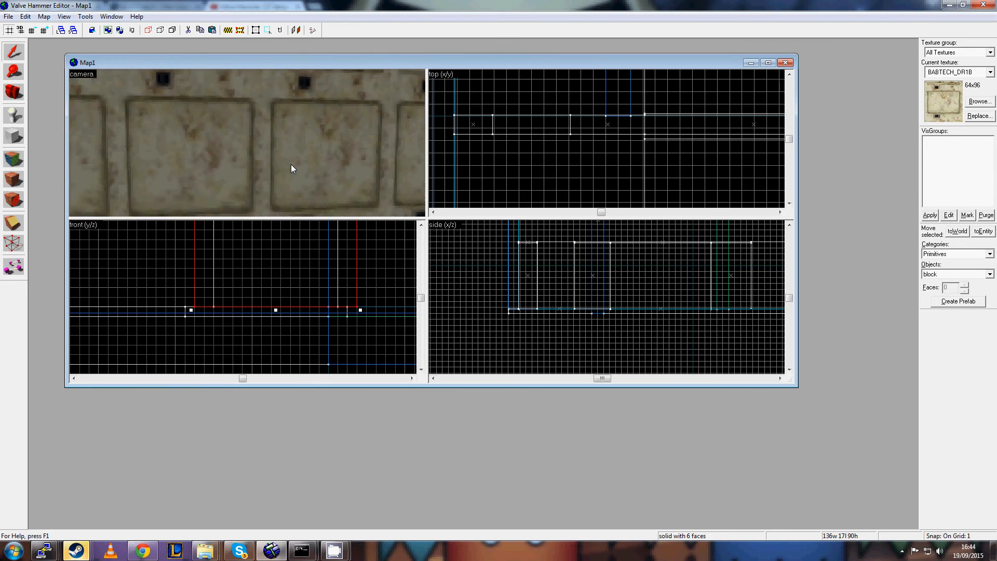
key(Down)
key(Down)
key(Down)
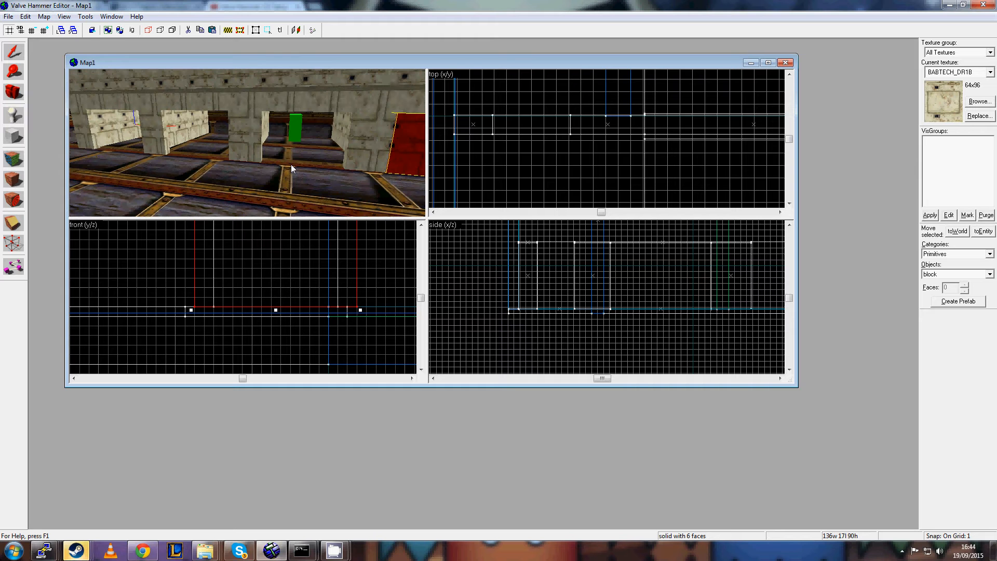
key(Right)
key(z)
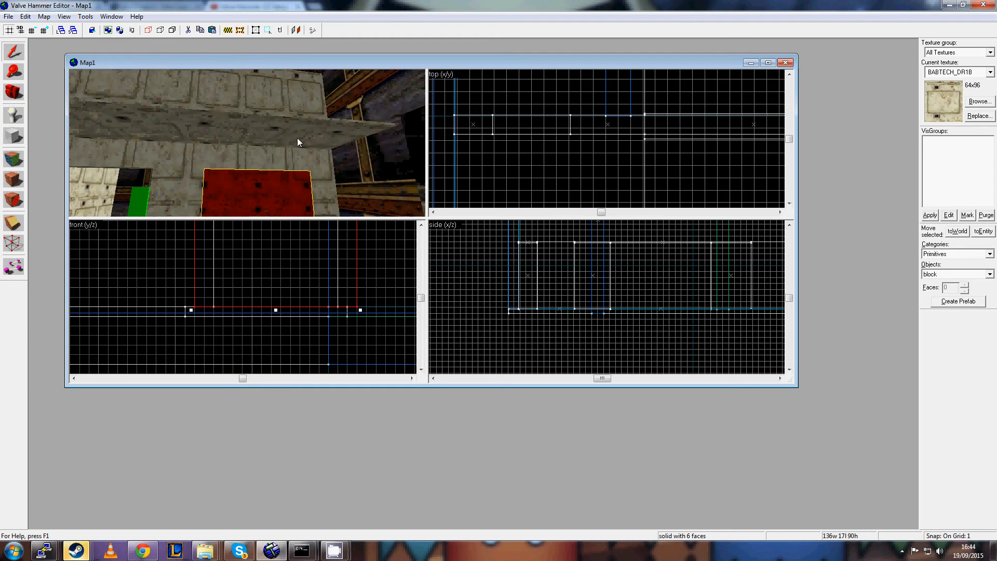
Trim both long sides of the remaining block to make it 13 units thick, in line with the wall faces.
key(z)
scroll(609, 164, down, 5)
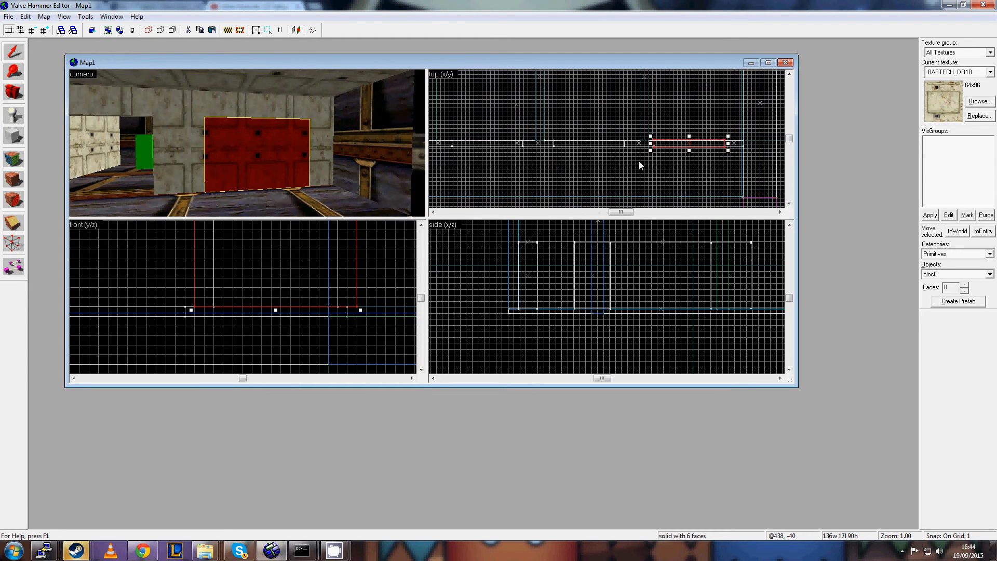
scroll(647, 160, up, 10)
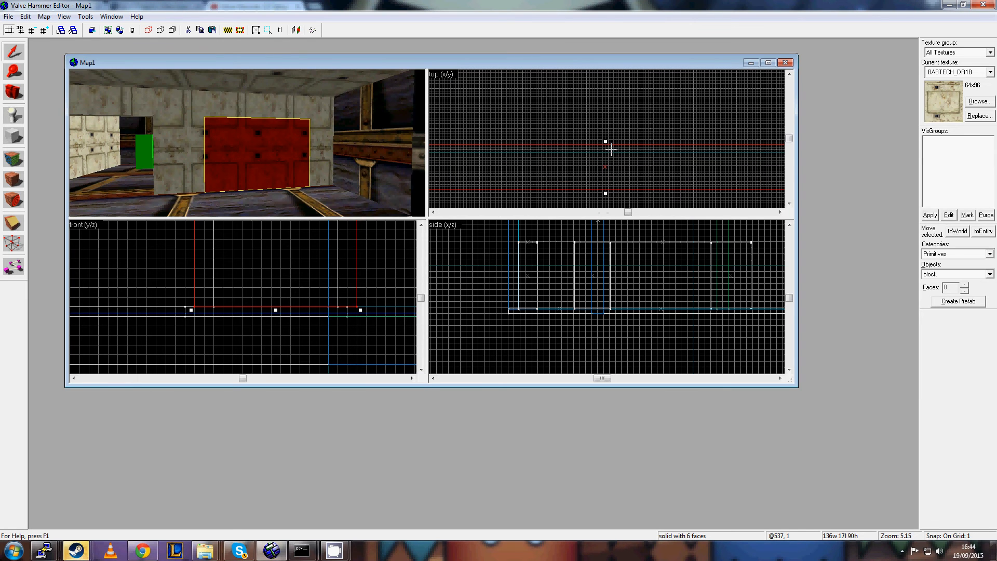
drag(607, 141, 607, 149)
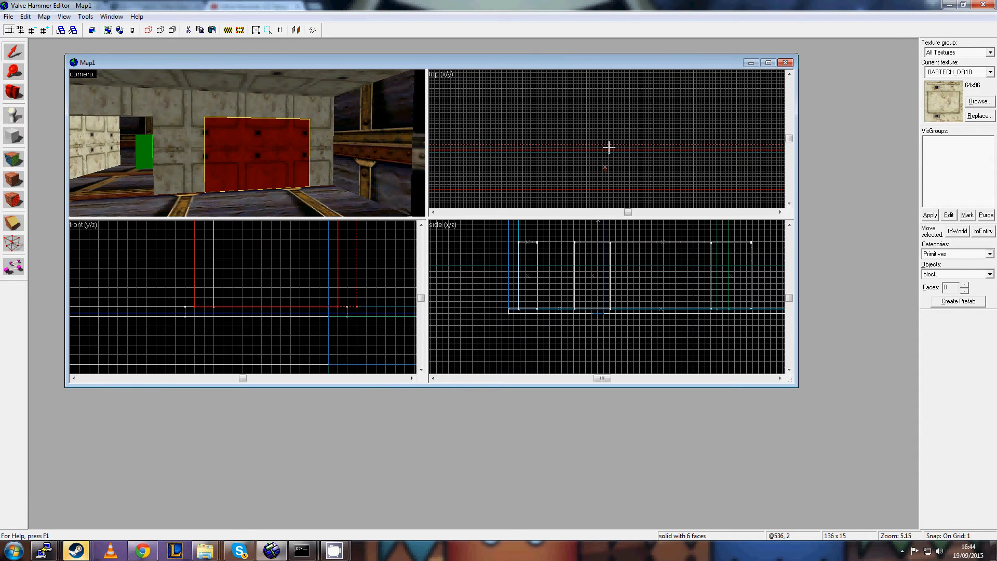
scroll(611, 166, down, 1)
scroll(612, 166, down, 1)
drag(612, 185, 612, 180)
scroll(318, 279, down, 3)
scroll(284, 301, up, 3)
scroll(290, 316, up, 2)
Examine how the 13-unit-thick block's edges and top line up with the surrounding wall.
key(Down)
key(Down)
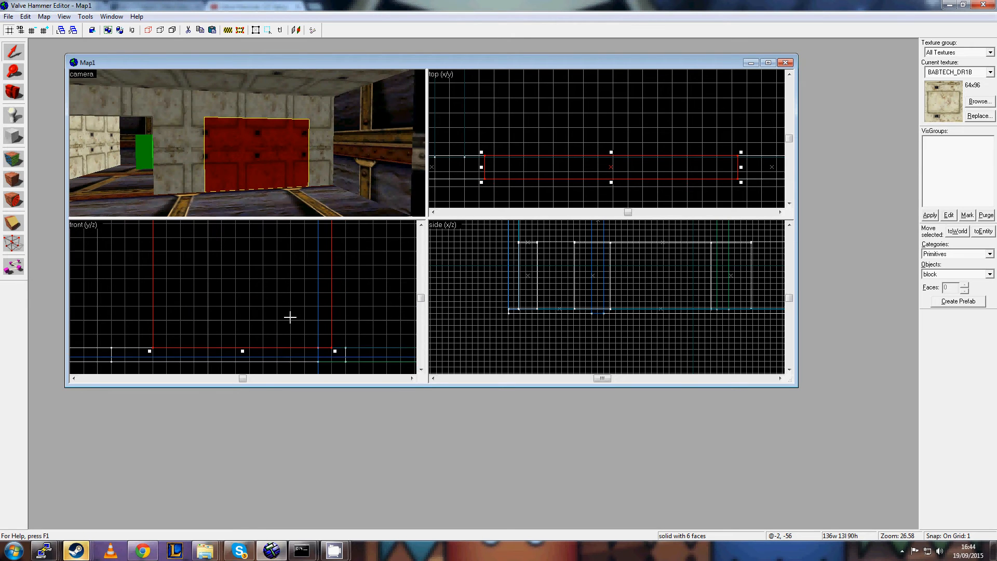
key(Up)
scroll(285, 286, down, 1)
key(Up)
scroll(285, 285, down, 10)
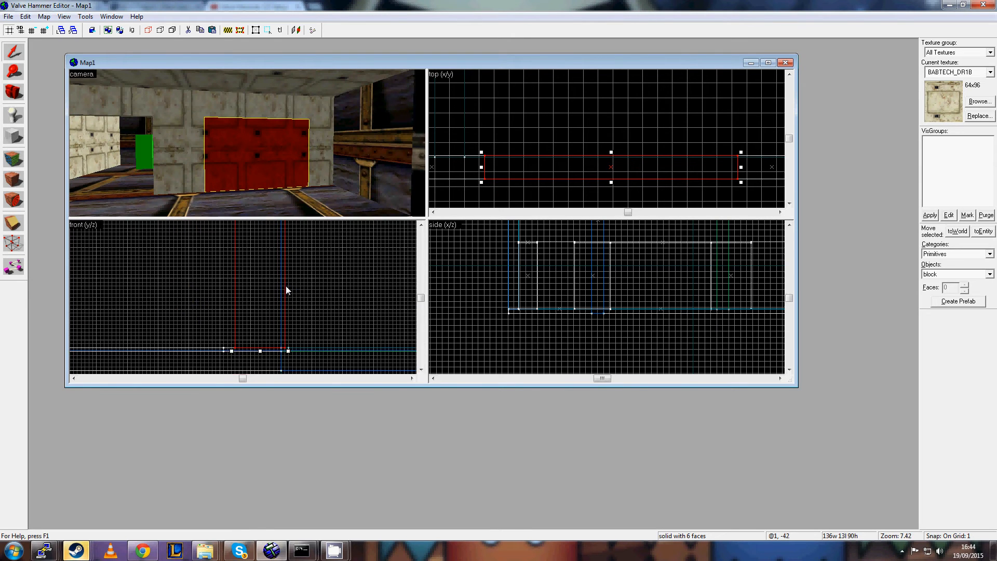
scroll(284, 285, up, 7)
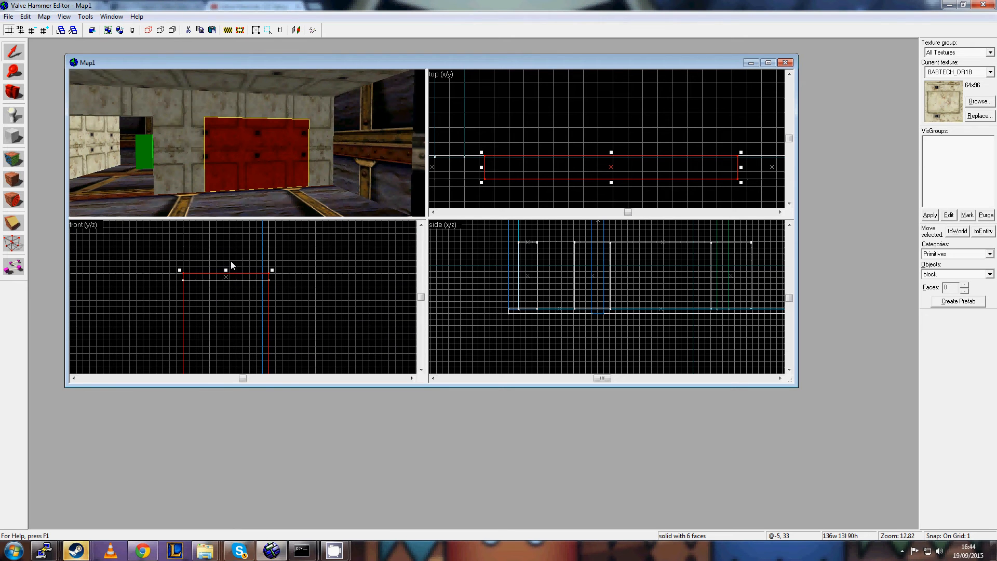
key(Left)
scroll(276, 144, up, 8)
key(Right)
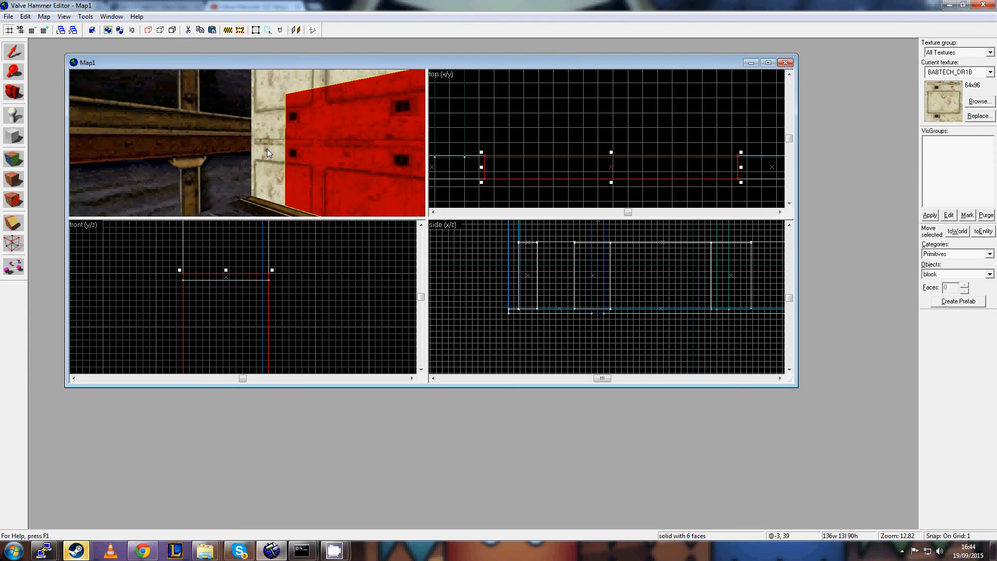
click(267, 149)
click(345, 161)
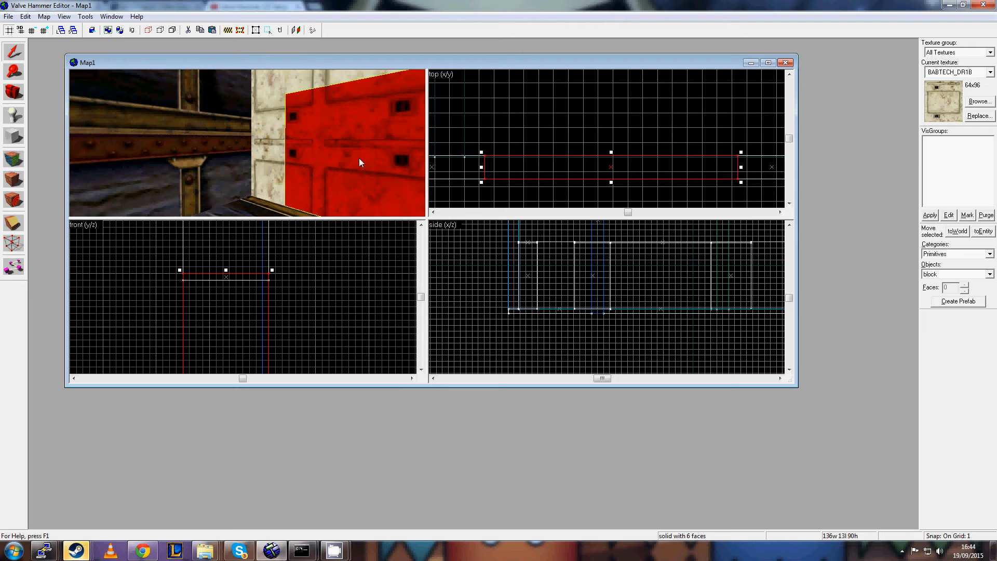
Examine how the 13-unit-thick block sits in its opening from both sides of the wall.
click(270, 152)
click(353, 161)
scroll(647, 294, down, 3)
key(Right)
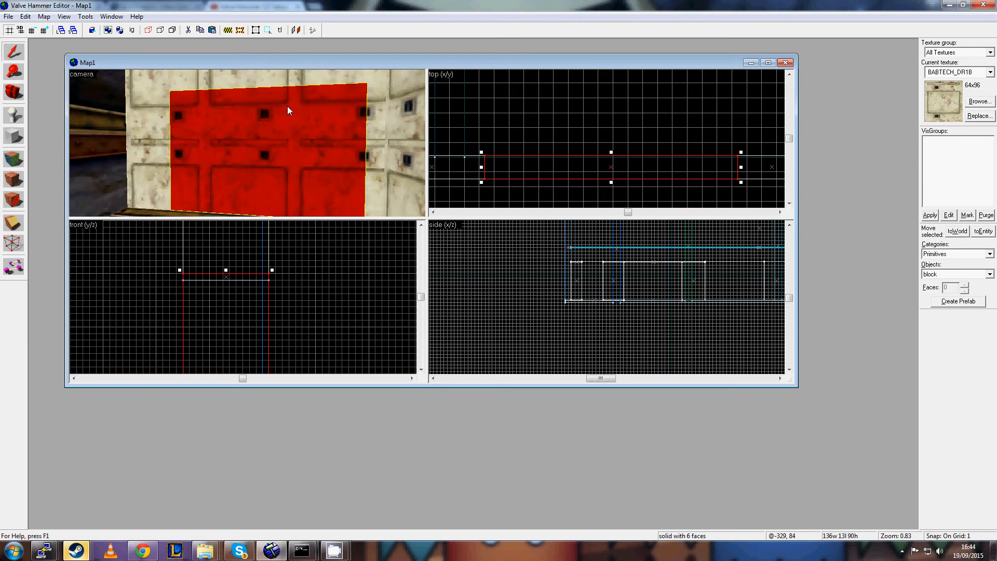
key(Right)
click(269, 80)
click(275, 151)
click(329, 156)
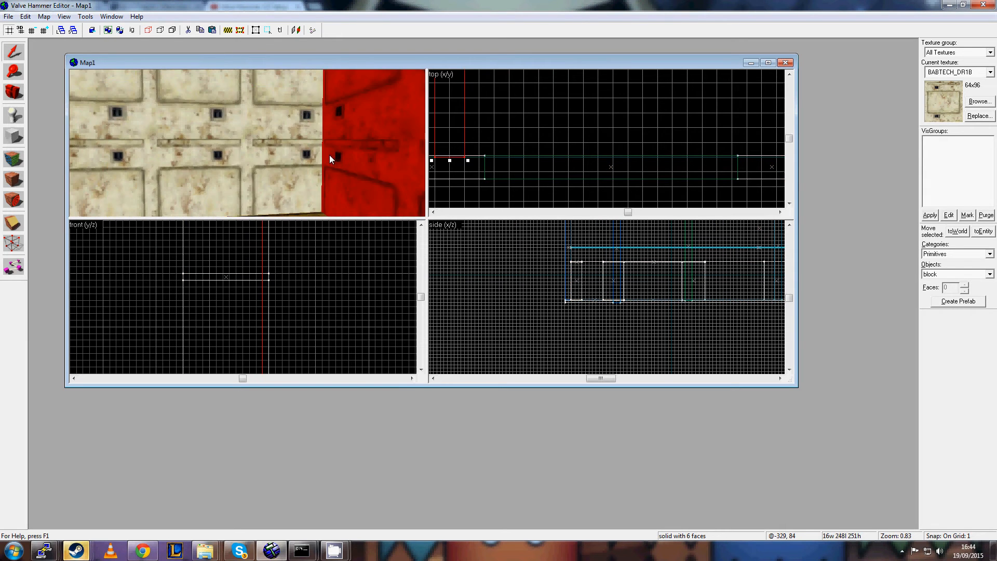
click(316, 154)
click(256, 151)
key(Right)
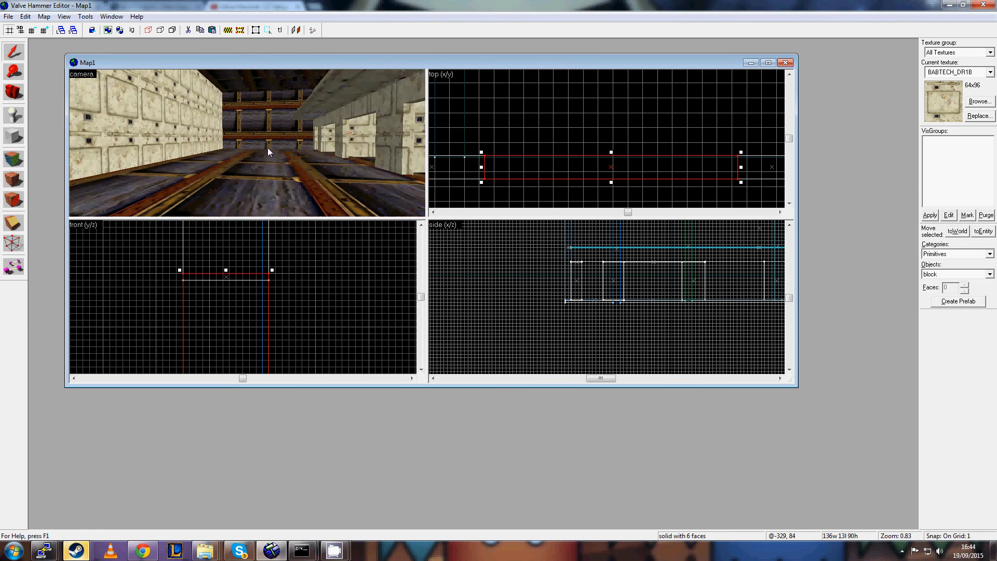
key(Right)
key(Right)
Make the selected block in the wall opening a func_door entity with a yaw of 270.
scroll(567, 152, down, 1)
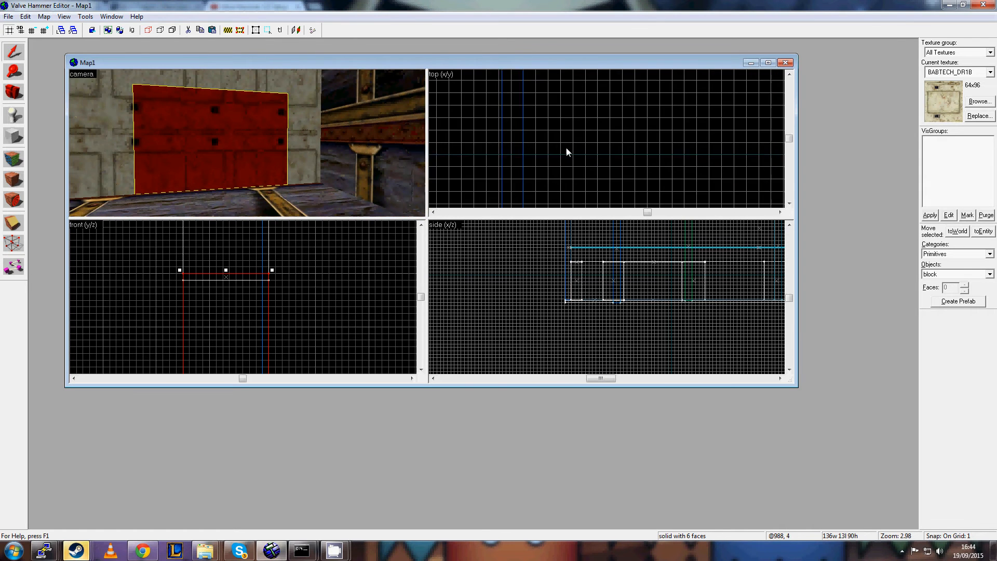
scroll(566, 152, down, 10)
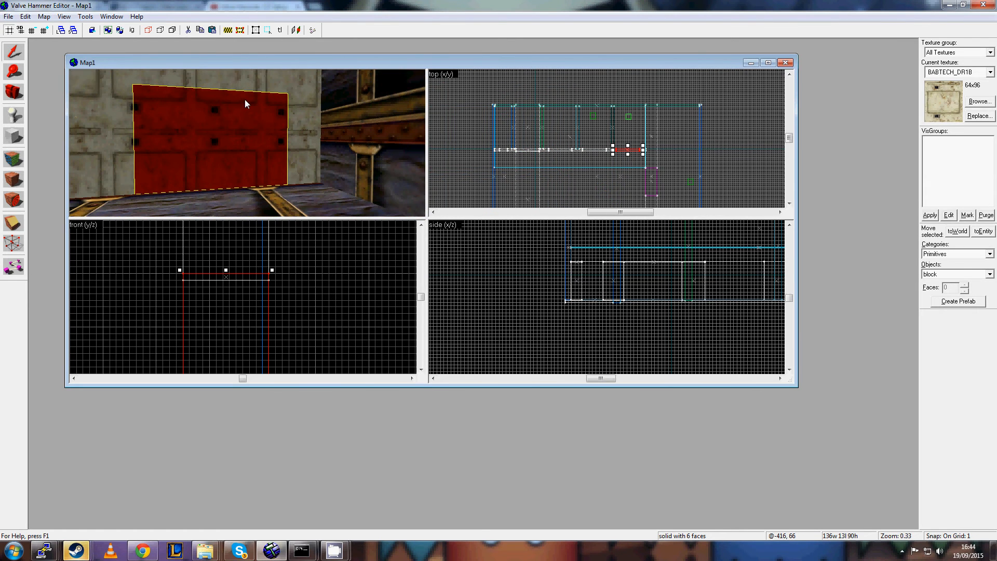
scroll(274, 290, down, 8)
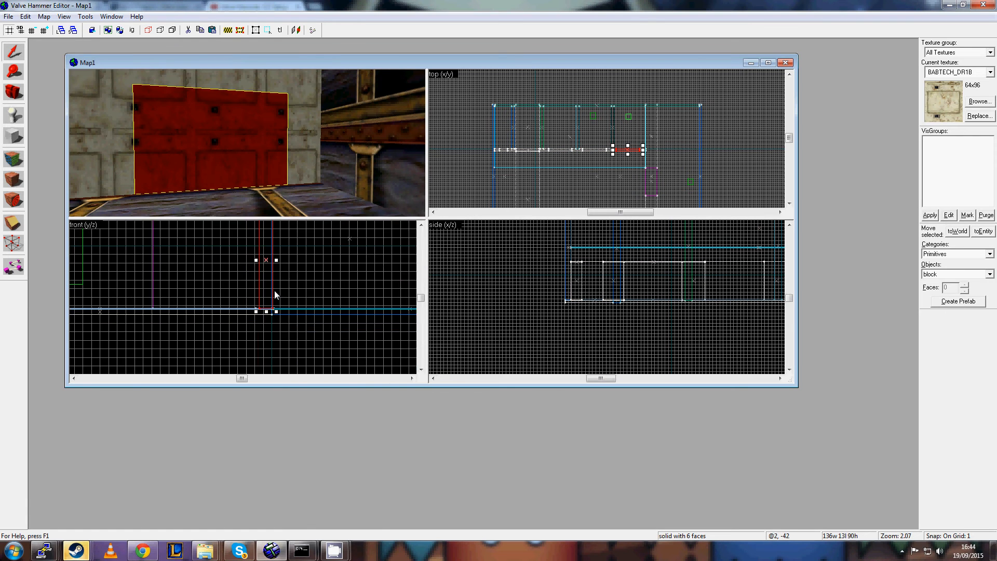
scroll(274, 290, down, 3)
scroll(247, 166, up, 4)
scroll(283, 157, down, 3)
key(Left)
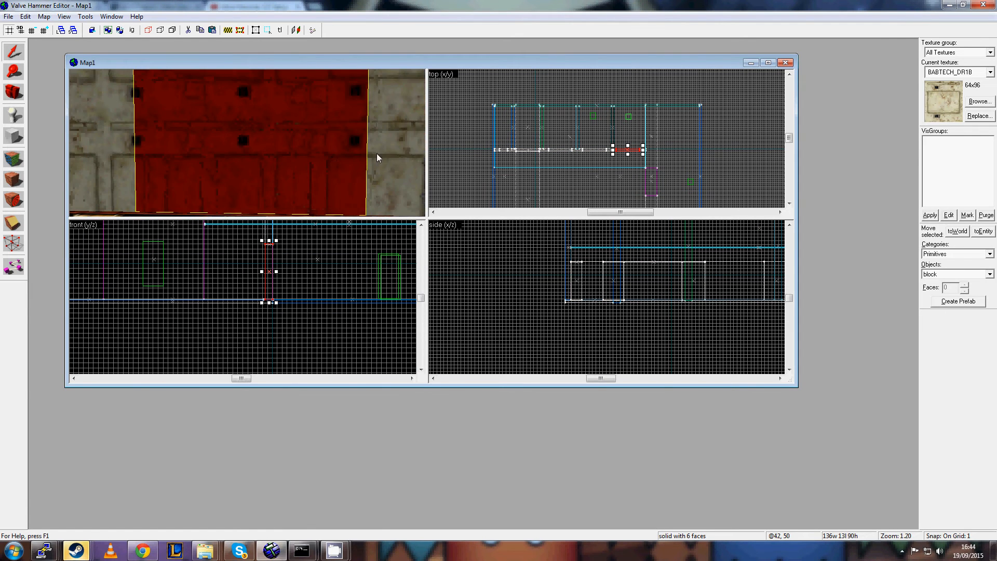
click(376, 155)
click(303, 143)
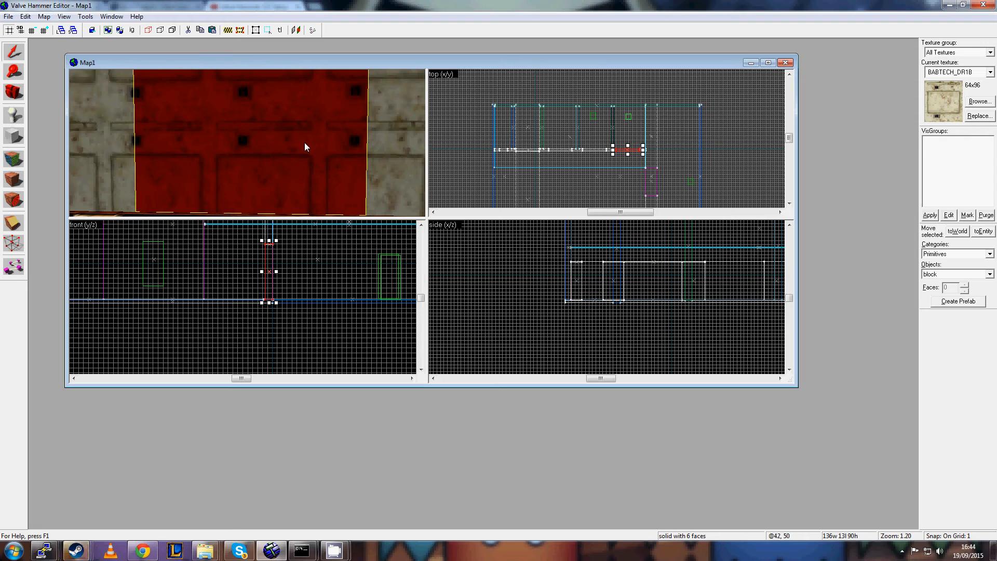
key(alt+Return)
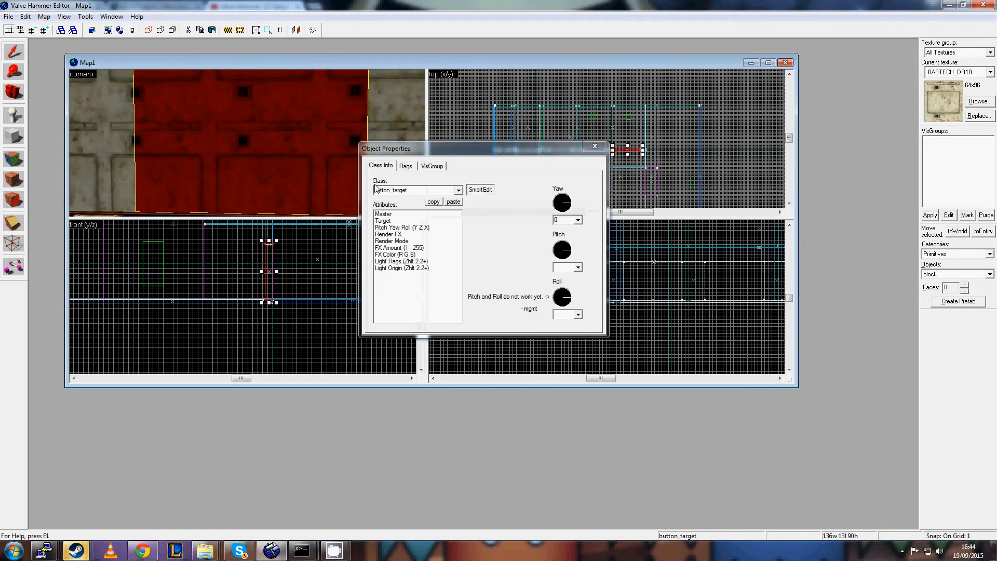
text(func_door)
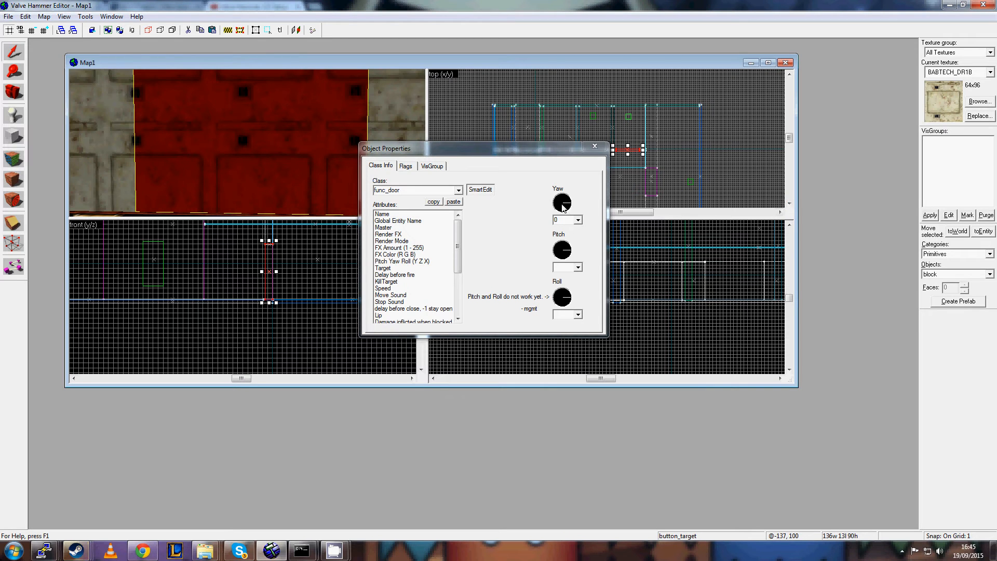
click(565, 247)
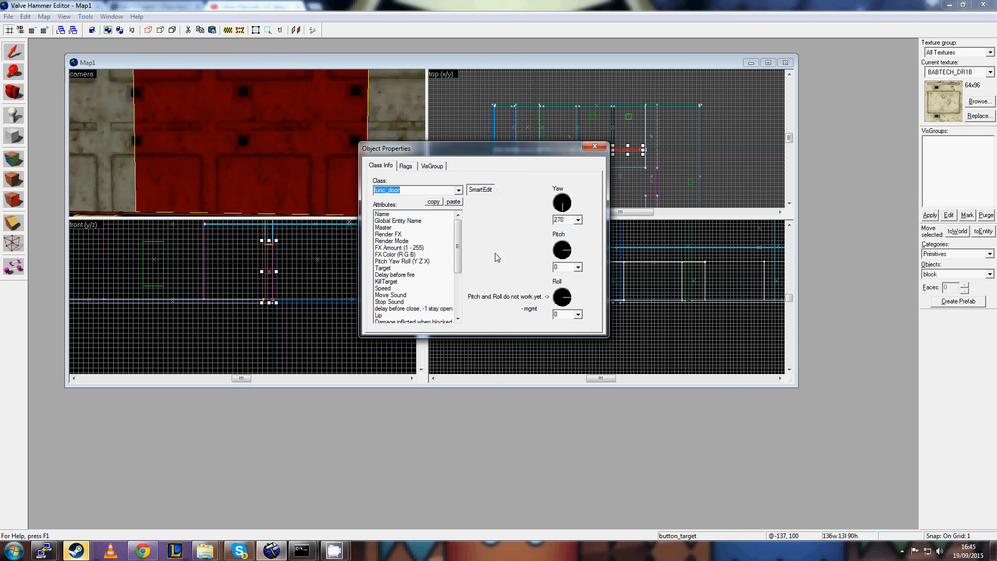
Name the door entity "cells" and close its properties.
click(389, 214)
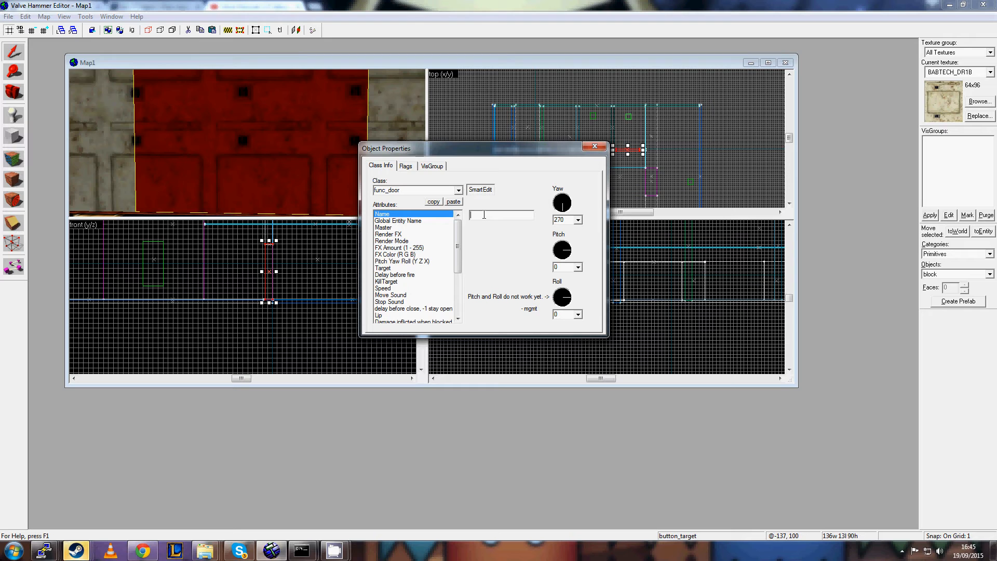
text(cells)
click(591, 147)
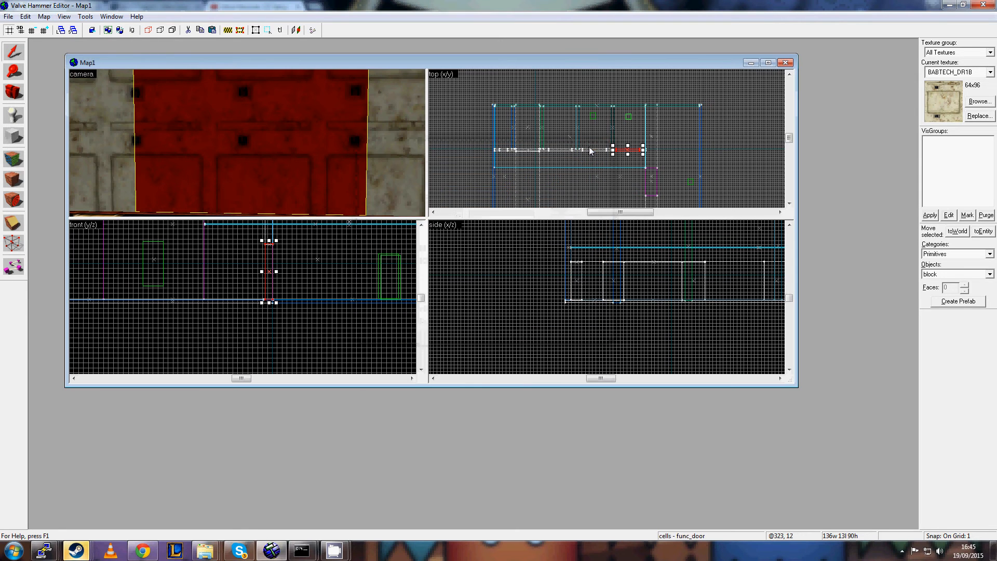
Open texture application for the door's faces and look through the list of available textures.
click(85, 16)
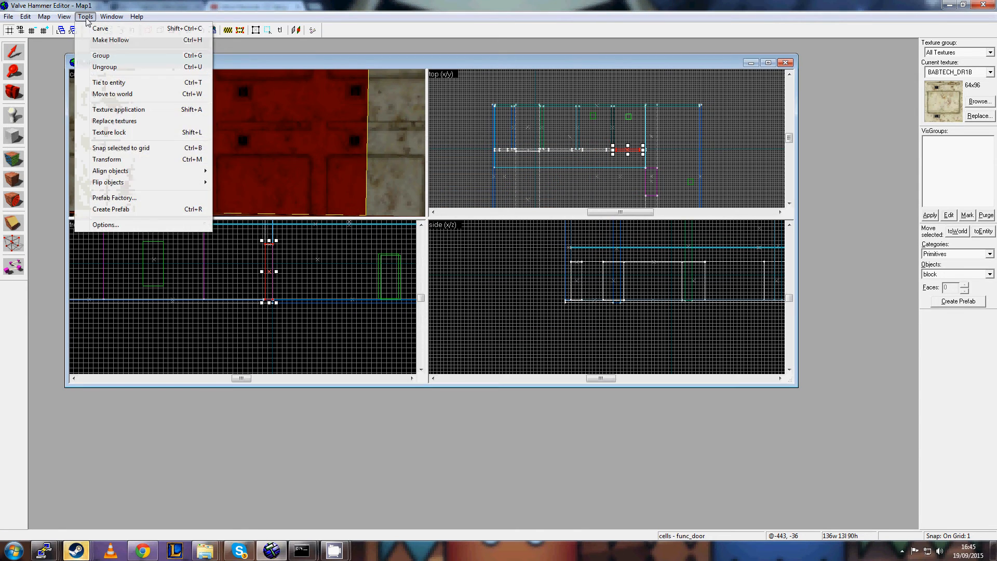
click(120, 110)
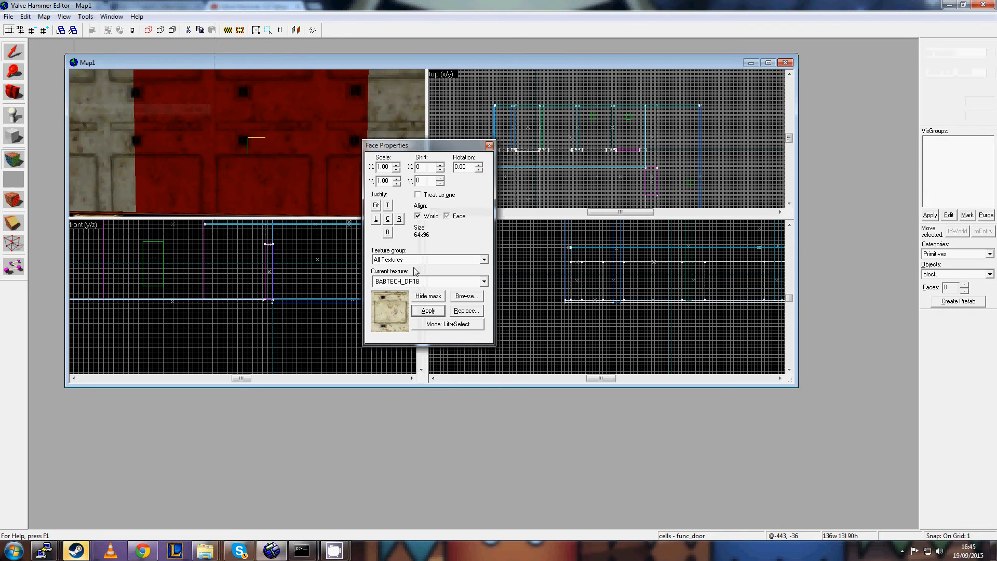
click(415, 283)
click(429, 281)
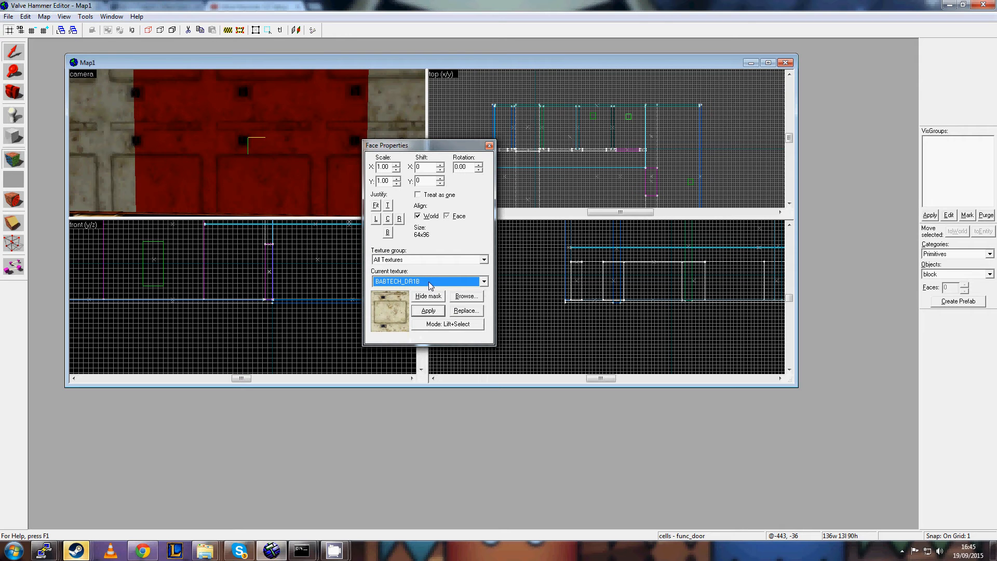
click(429, 282)
scroll(424, 336, down, 5)
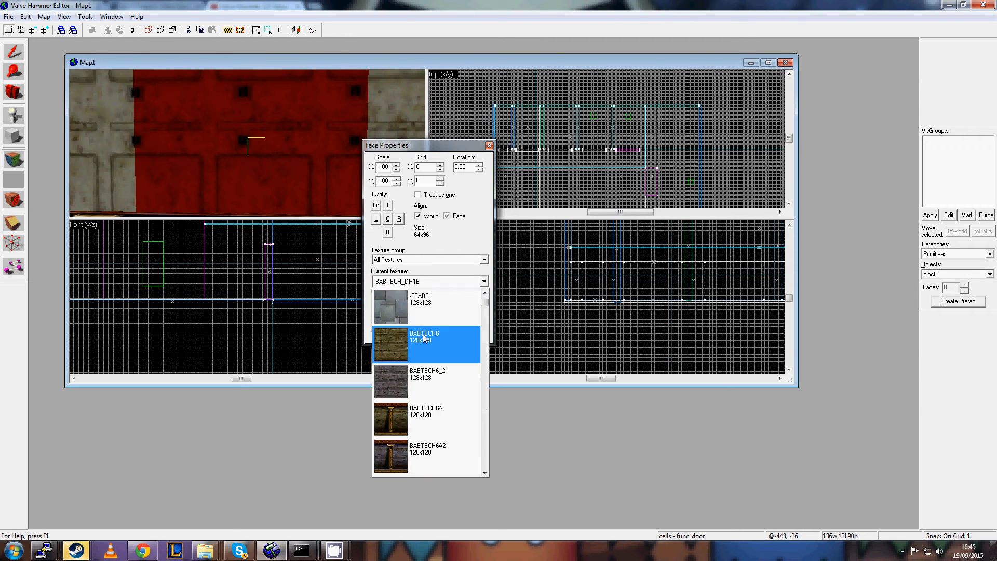
scroll(425, 336, down, 5)
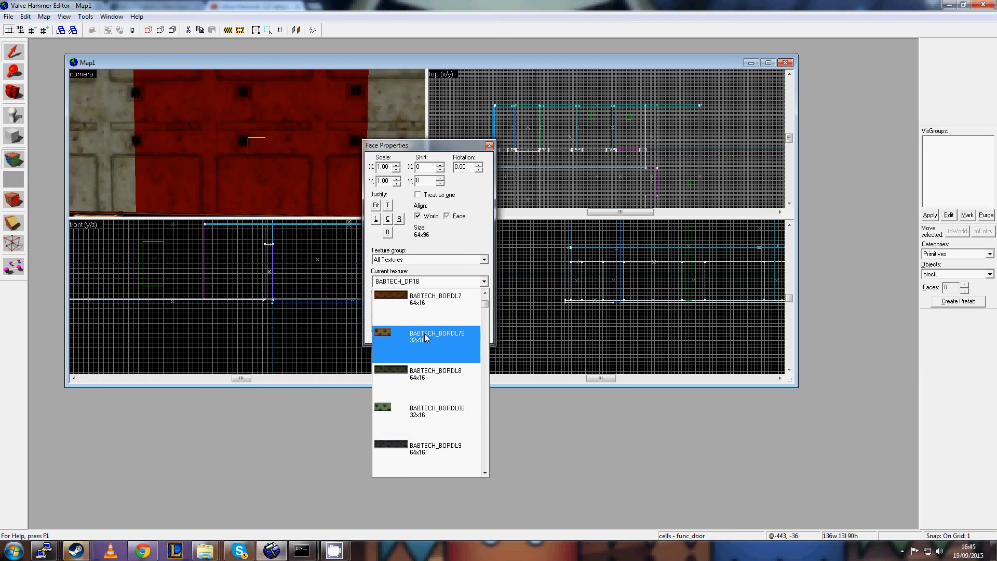
scroll(425, 337, down, 6)
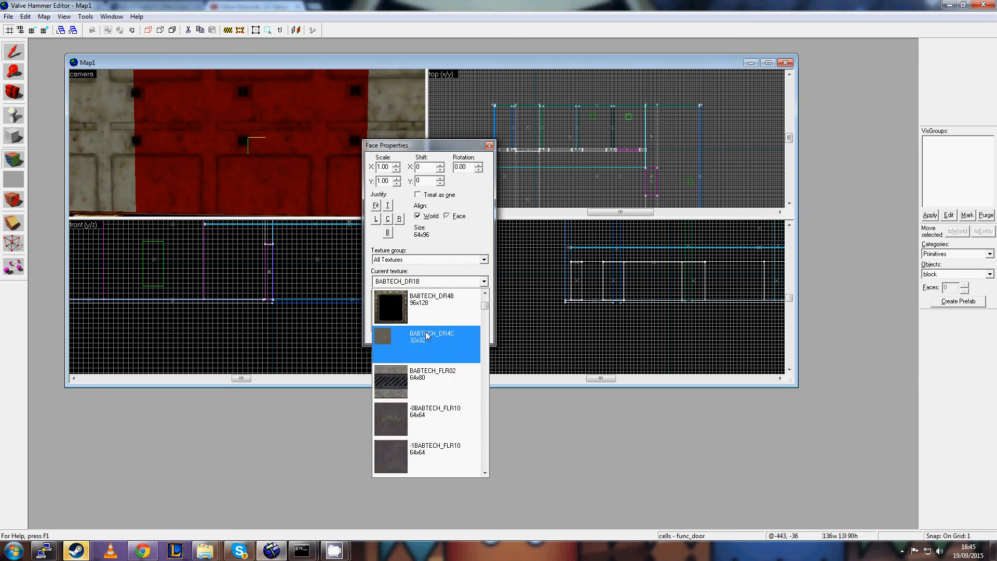
click(413, 282)
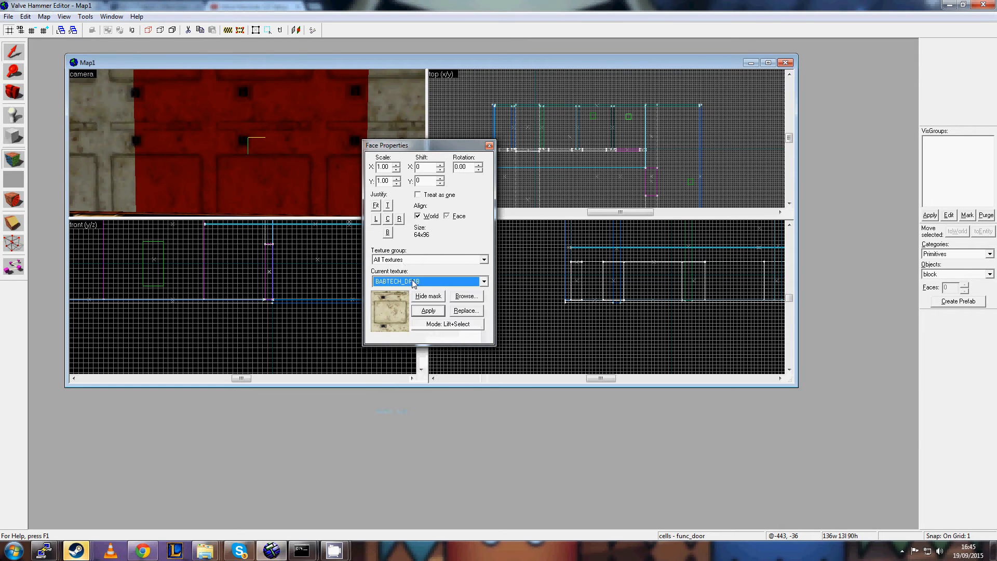
click(414, 282)
click(415, 283)
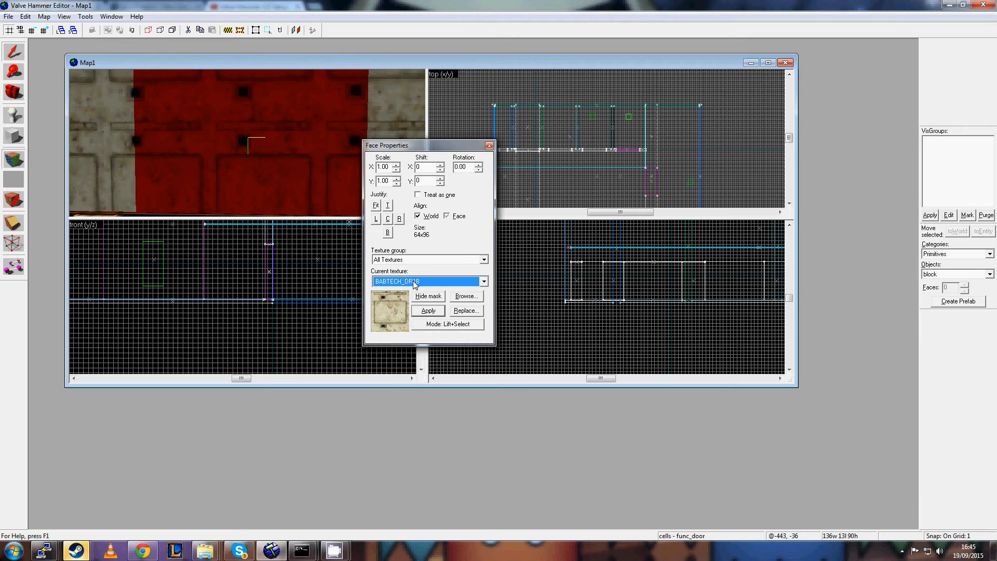
Filter the textures by "bar" and apply the {BARS texture to all of the door's faces.
click(466, 295)
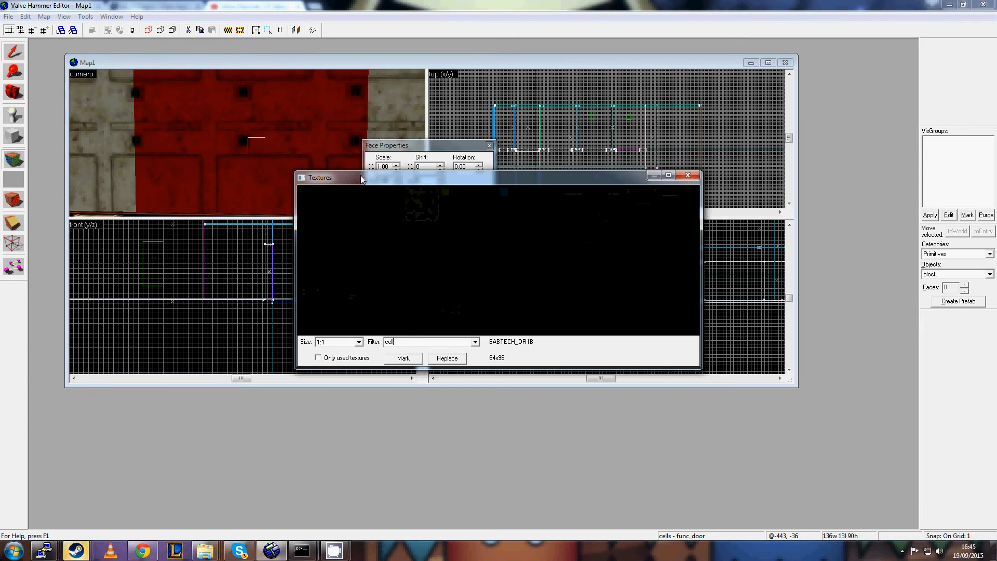
drag(361, 175, 437, 199)
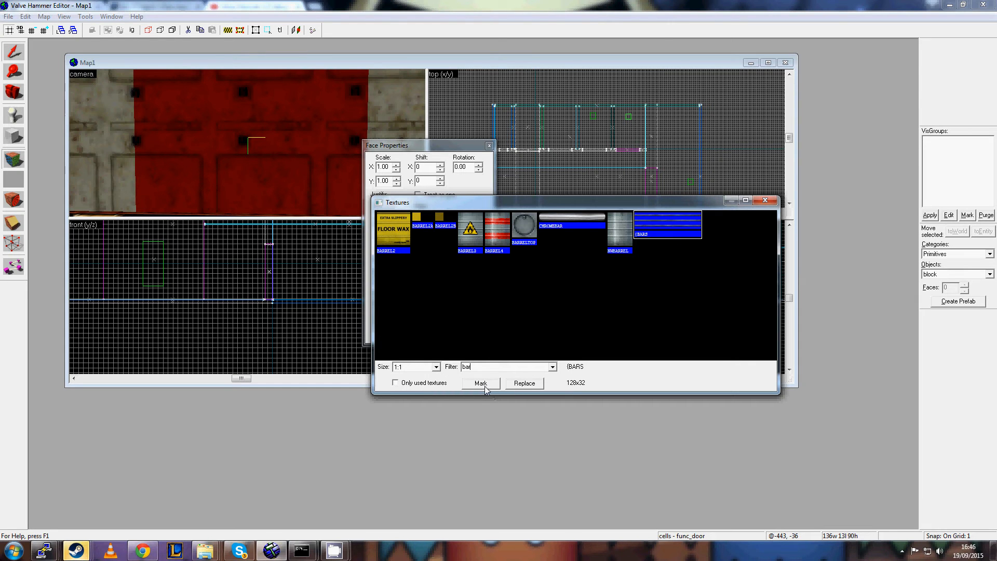
double_click(655, 230)
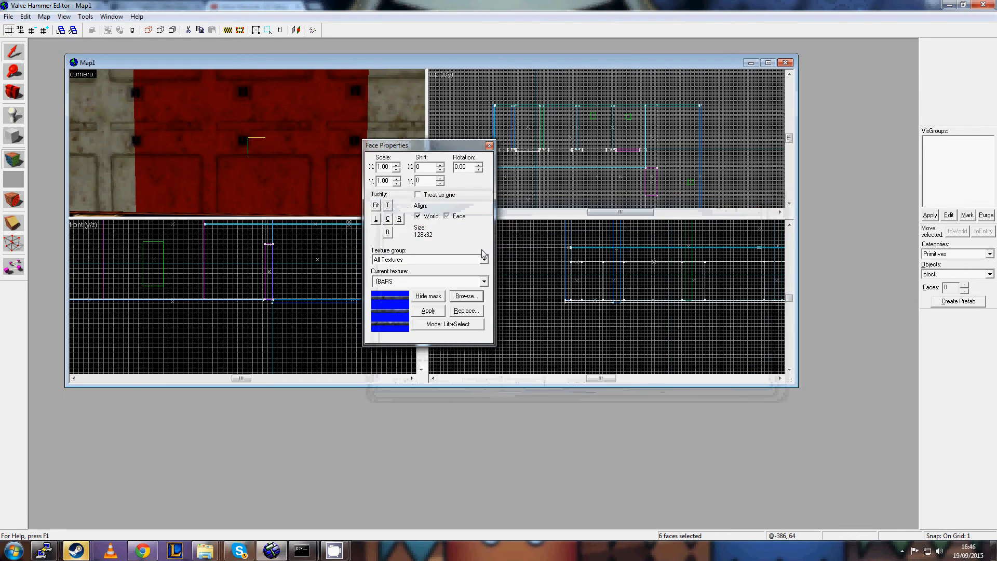
click(423, 314)
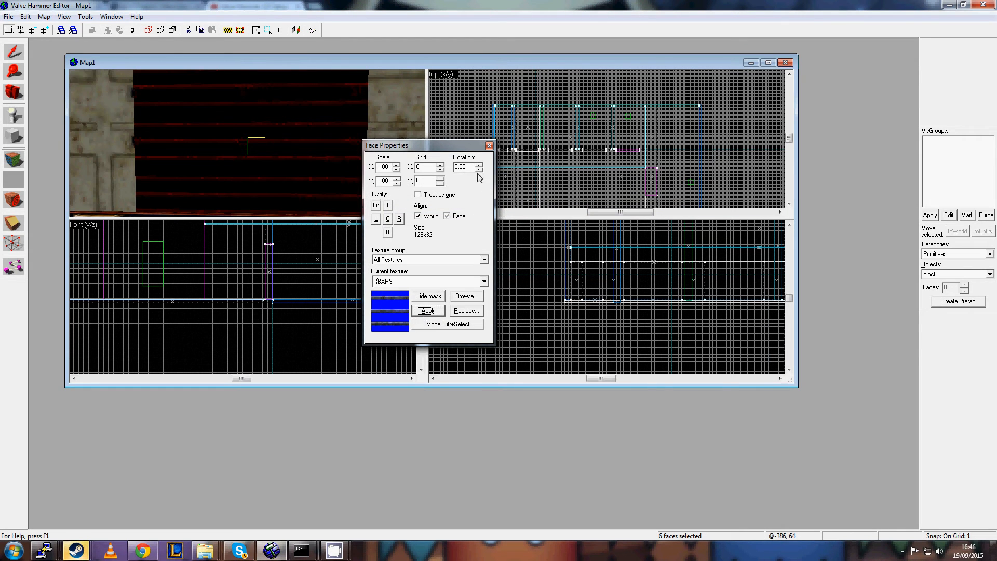
click(489, 146)
Examine the bar texture on the door without its selection highlight, and reselect the door.
click(303, 152)
key(Up)
key(Down)
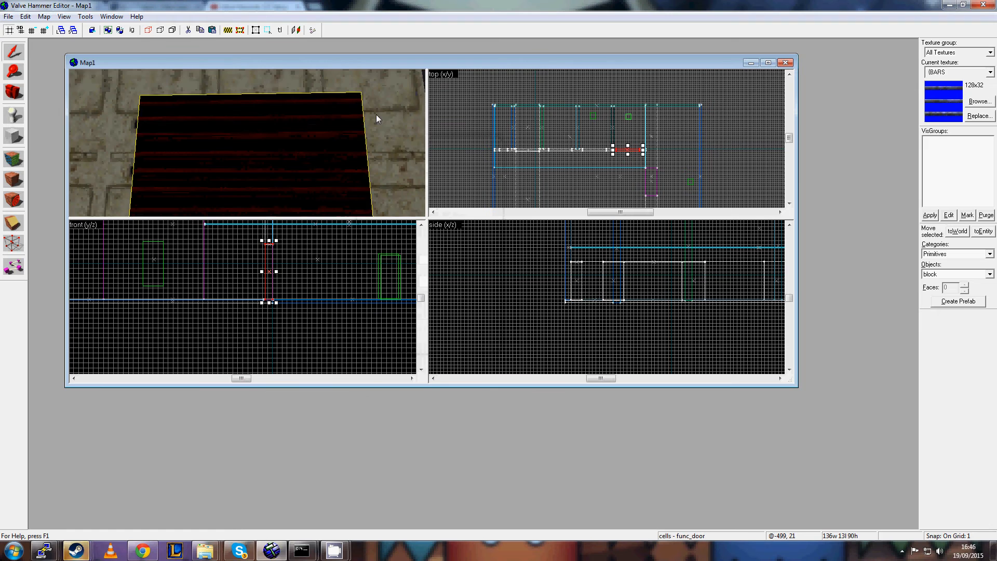
click(376, 115)
key(Up)
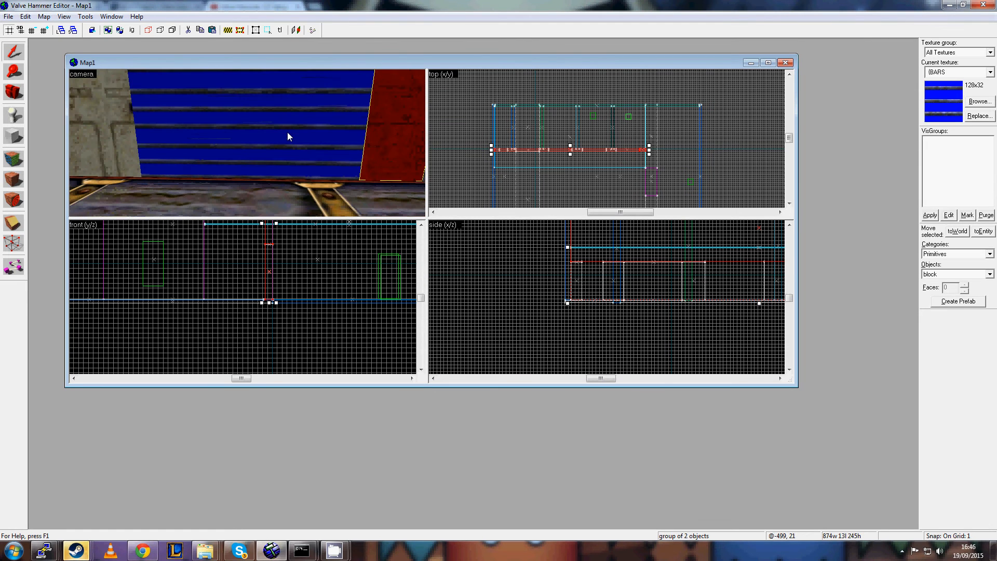
click(287, 132)
key(Up)
click(288, 132)
key(Down)
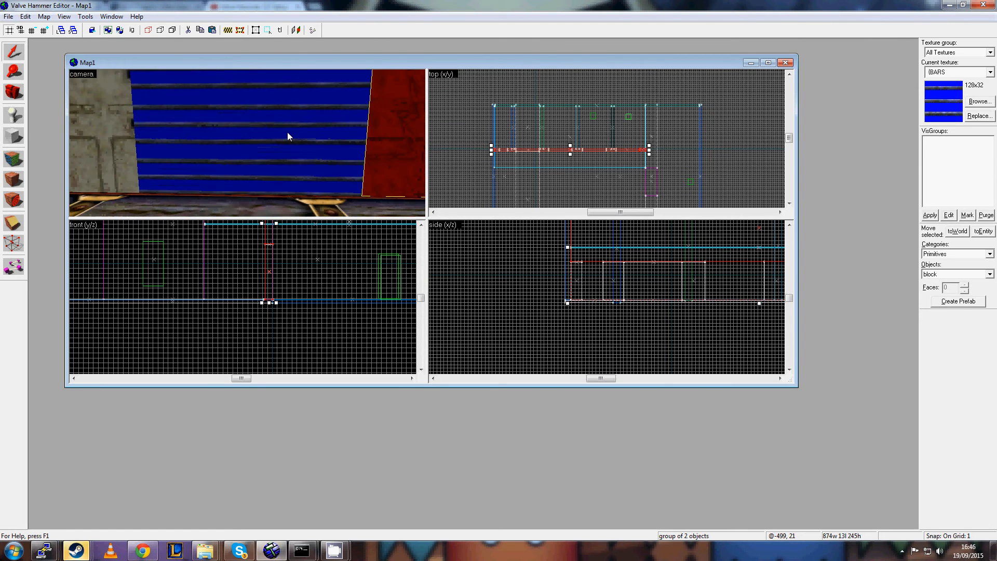
key(Up)
key(Down)
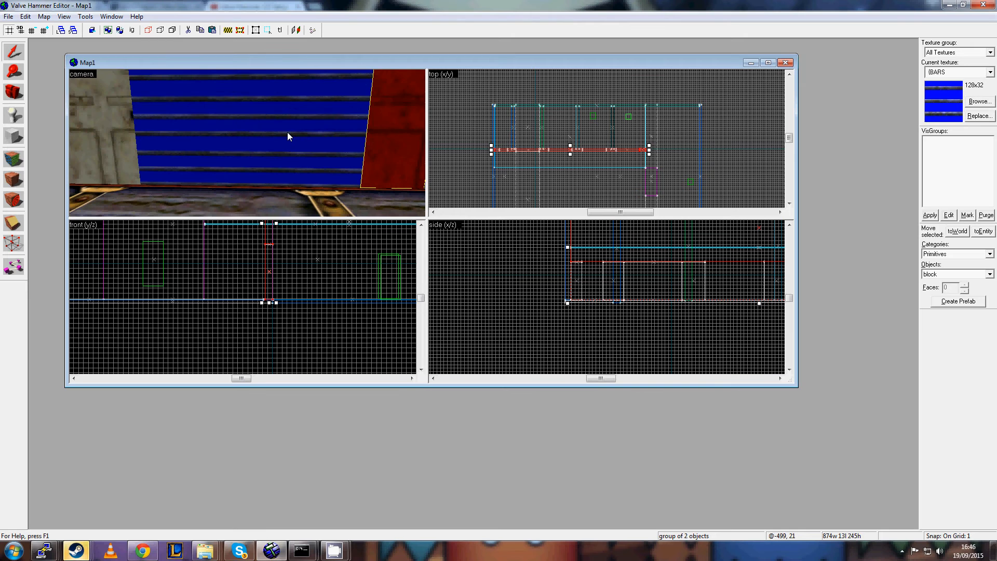
click(288, 133)
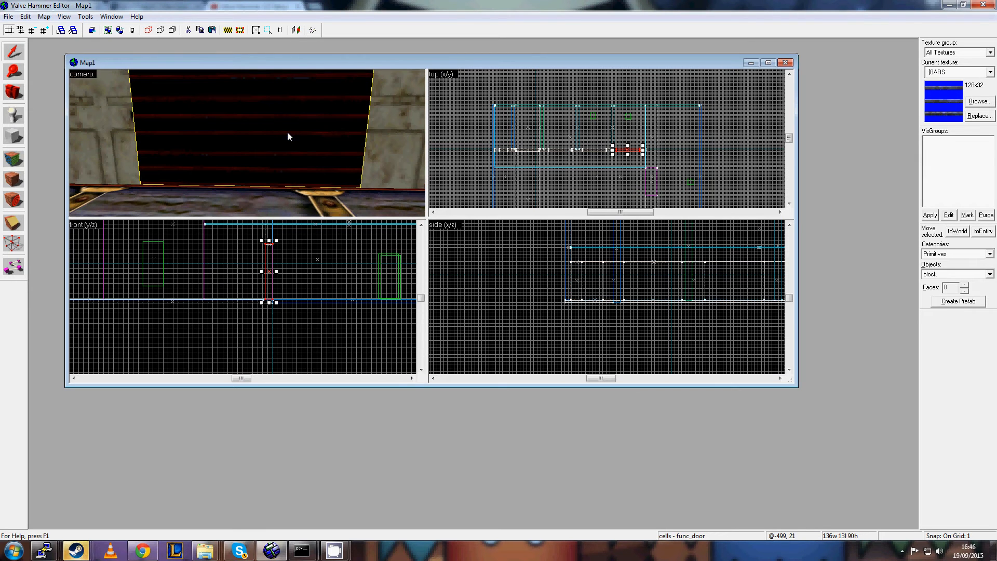
Duplicate the barred door and move the copy into the neighbouring doorway, in line with the wall.
scroll(637, 133, up, 2)
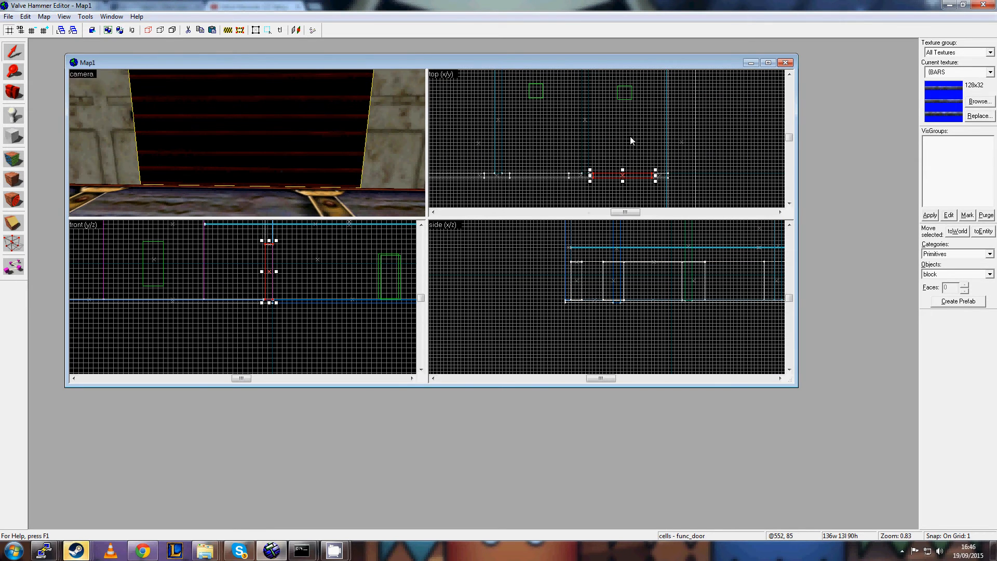
key(ctrl+v)
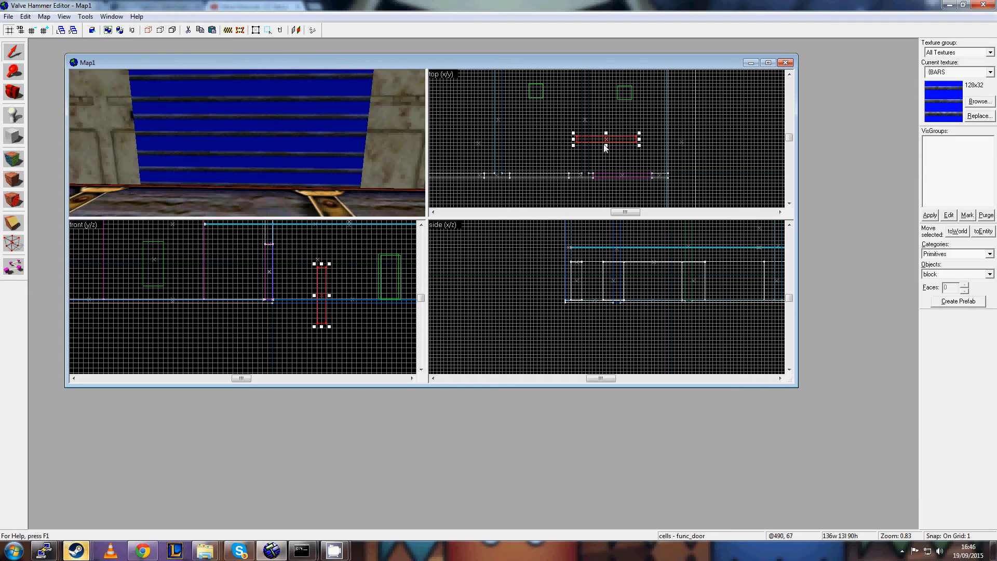
key(Left)
scroll(673, 153, up, 3)
drag(687, 136, 575, 191)
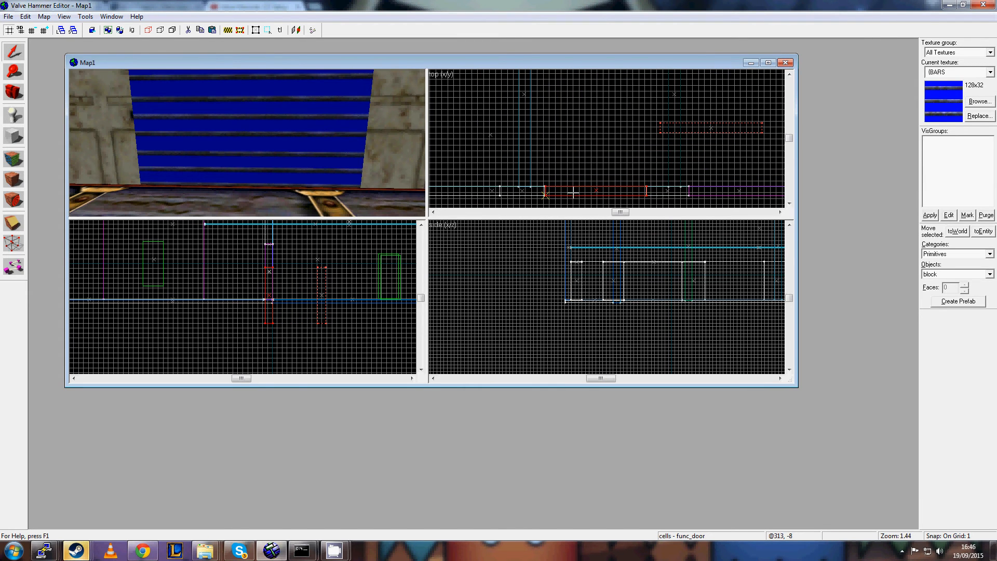
Raise the copied door until its top meets the underside of the wall above the doorway.
scroll(258, 287, up, 2)
scroll(259, 287, up, 2)
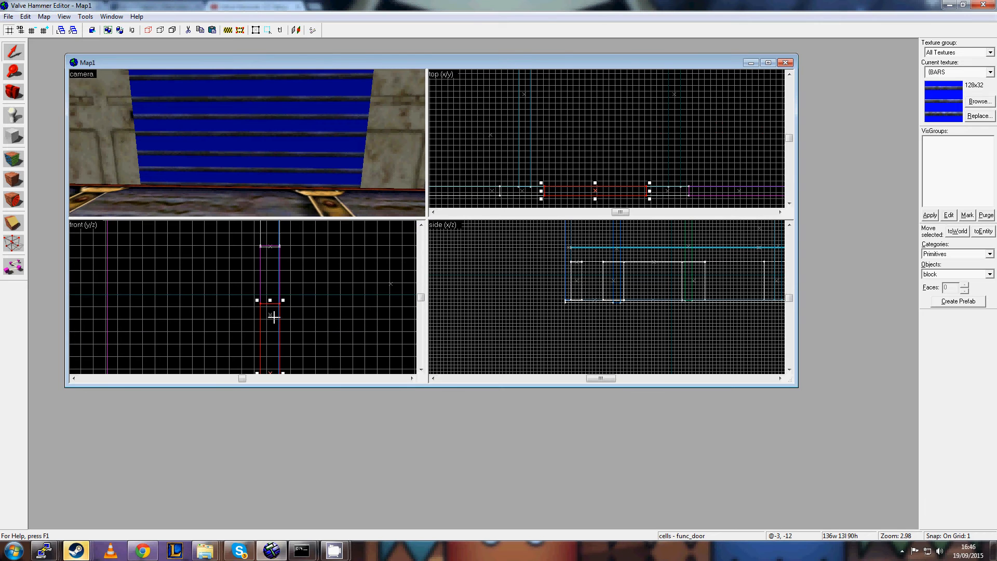
drag(273, 317, 273, 265)
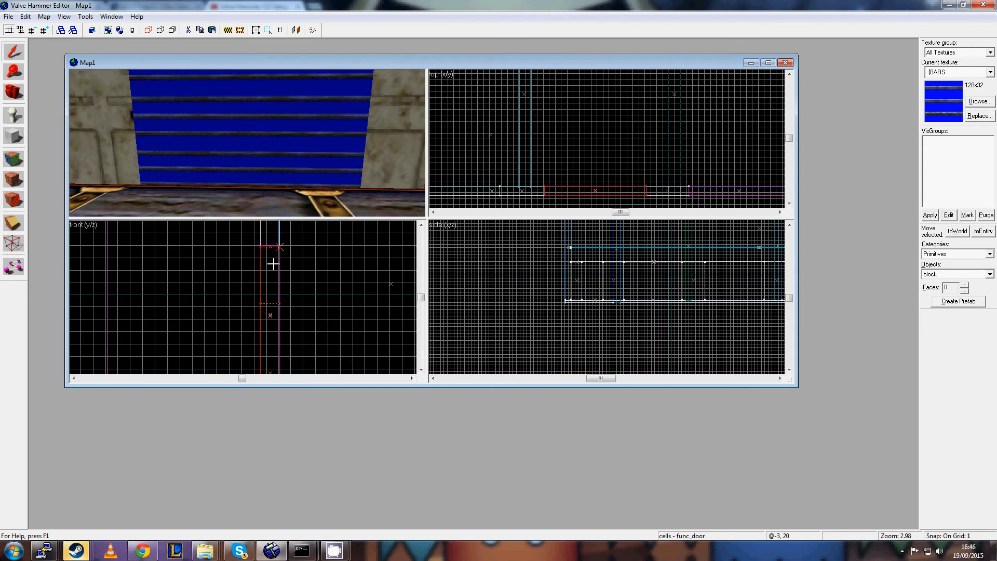
Paste another copy of the barred door and place it in the third doorway, in line with the wall.
scroll(295, 263, up, 3)
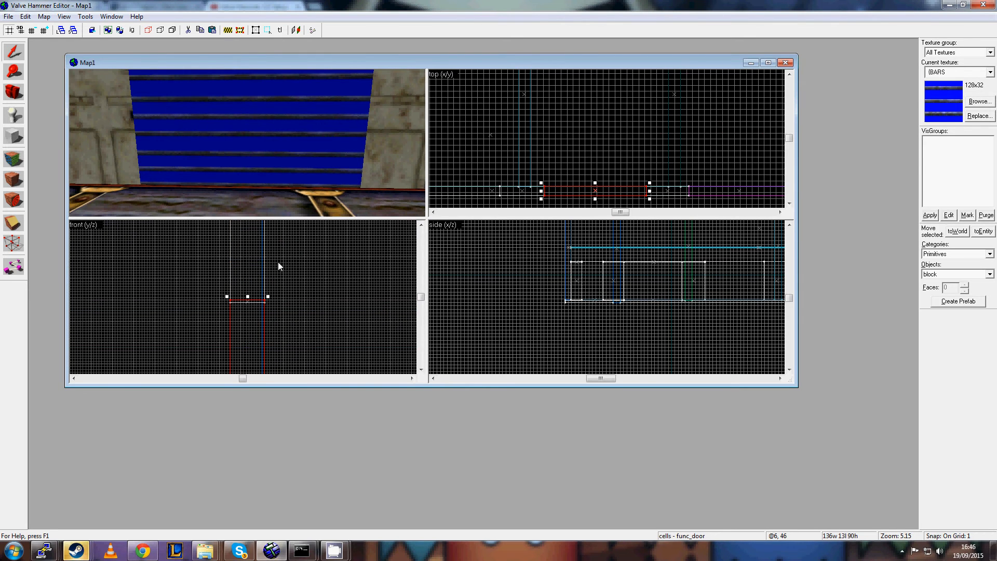
scroll(612, 162, down, 3)
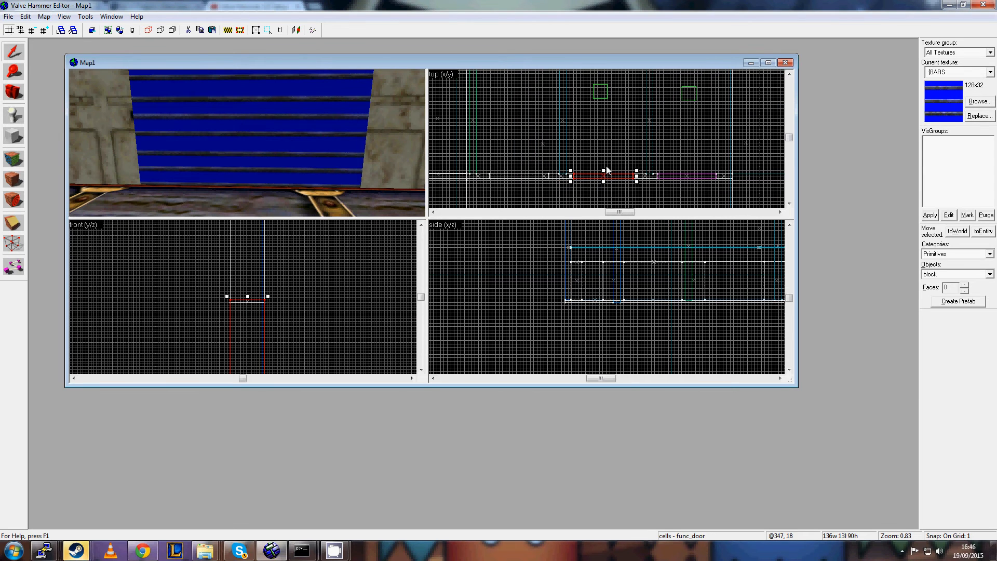
key(ctrl+v)
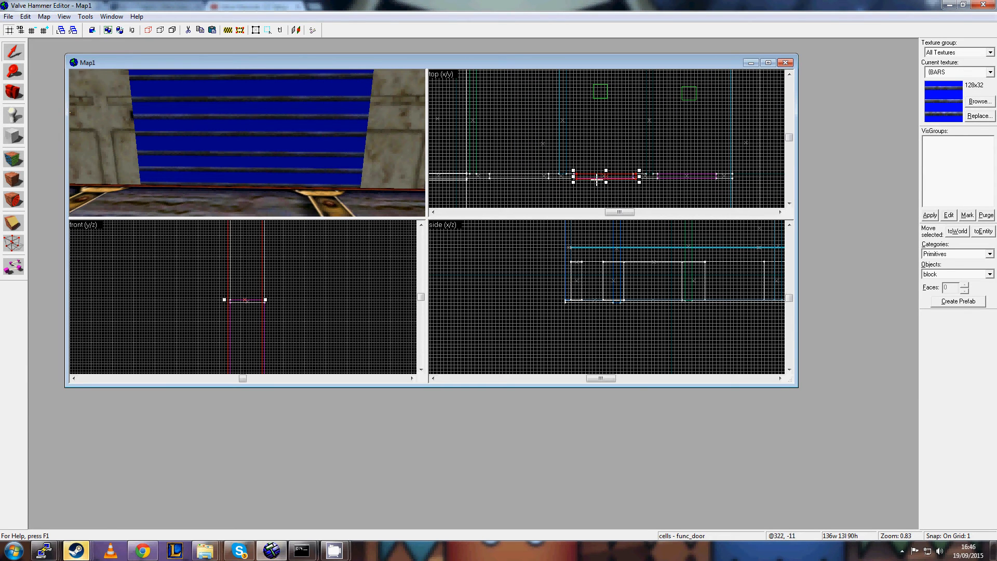
key(Right)
scroll(694, 271, down, 2)
drag(709, 266, 659, 275)
scroll(534, 166, up, 8)
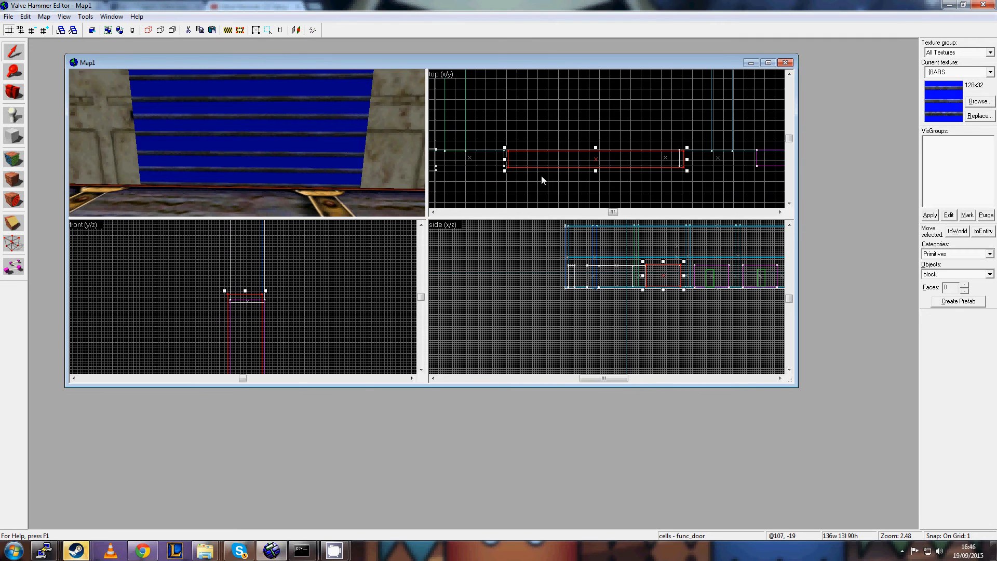
click(531, 162)
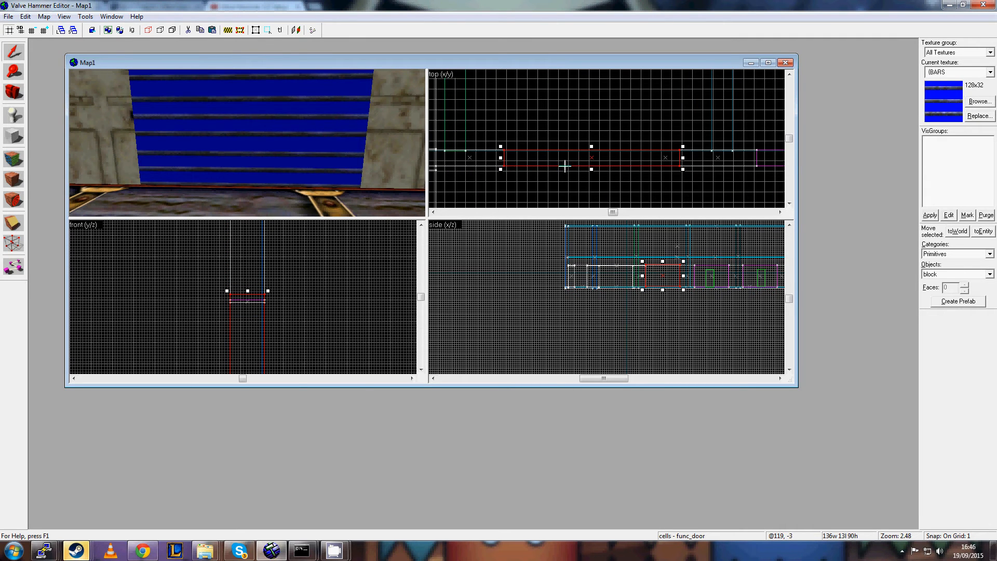
scroll(649, 304, up, 2)
Lower the newly pasted door to the same height as the other cell doors and clear the selection.
scroll(651, 301, up, 11)
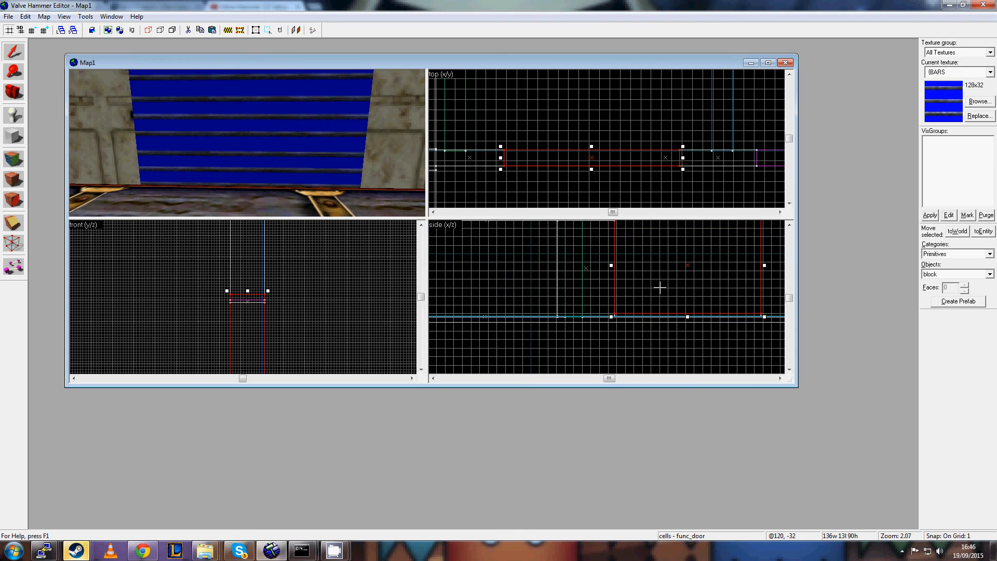
key(Down)
drag(628, 286, 627, 294)
scroll(627, 288, down, 8)
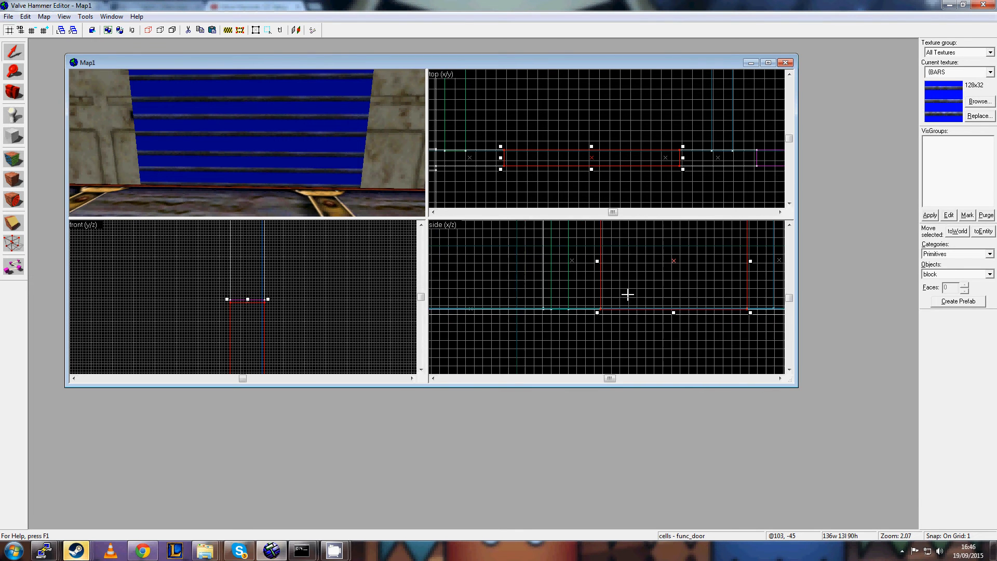
scroll(611, 115, down, 3)
scroll(630, 163, down, 5)
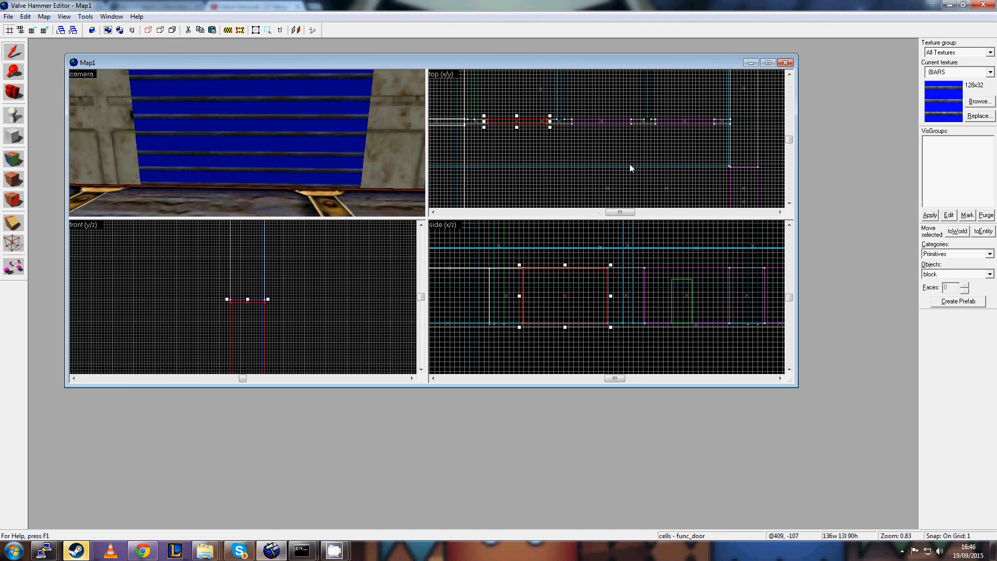
click(622, 149)
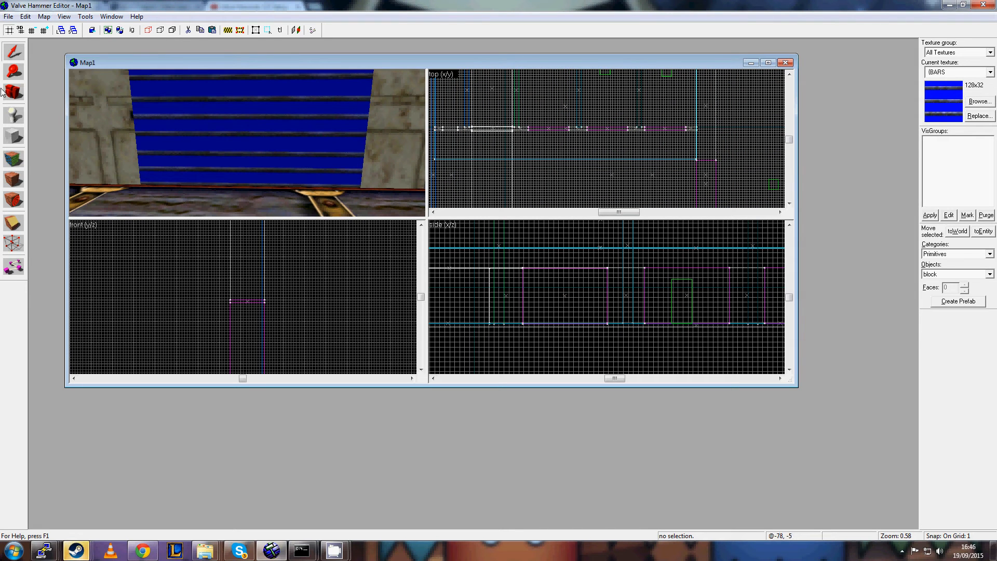
Draw a new block outline 11 units long and 34 high, standing on the floor in front of the cell doors.
click(14, 136)
key(Right)
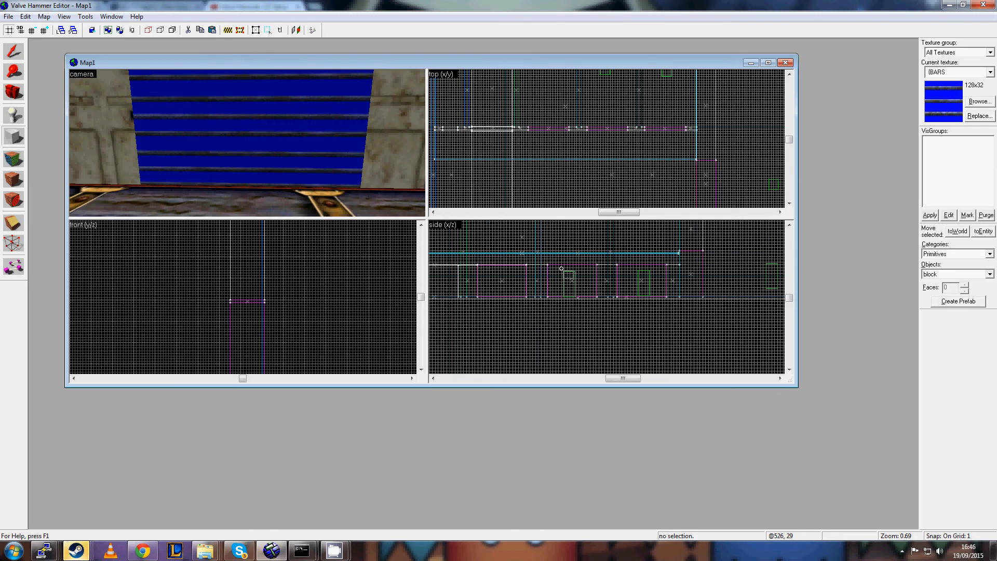
scroll(295, 306, down, 10)
key(Down)
key(Down)
key(Up)
scroll(286, 287, down, 1)
scroll(286, 287, up, 3)
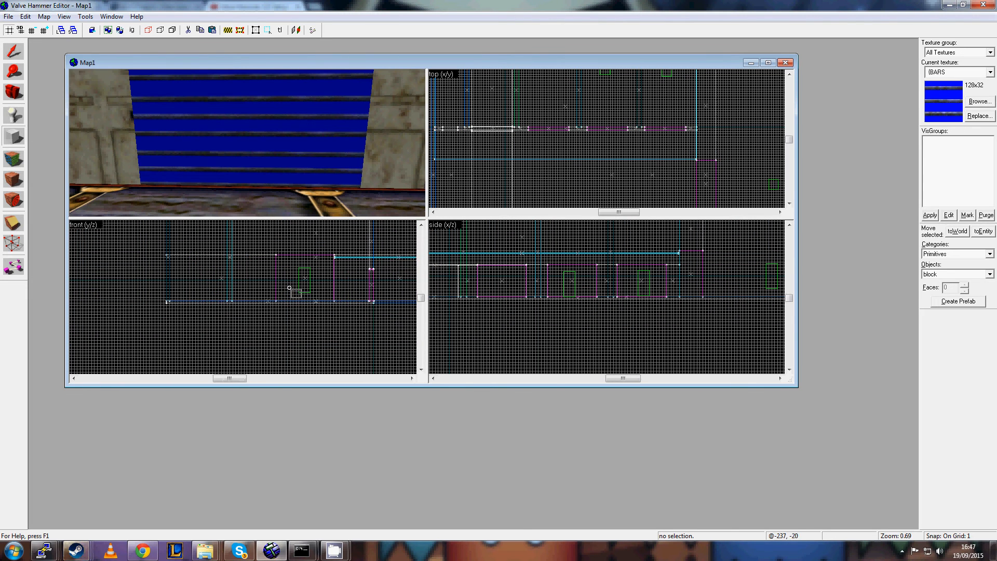
scroll(313, 315, up, 3)
drag(312, 315, 296, 349)
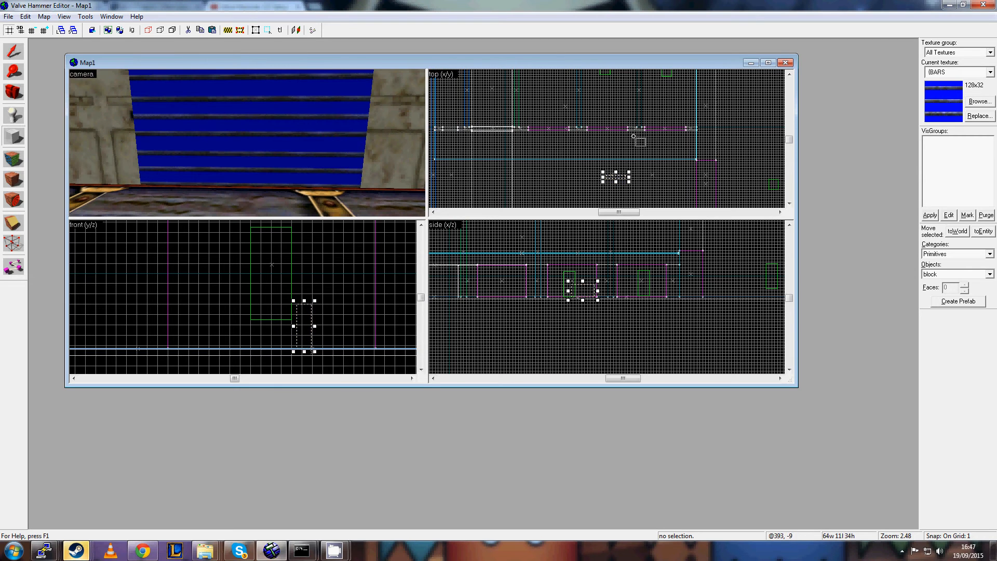
Narrow the block outline to 8 units wide and place it on the open floor in front of the cells.
scroll(636, 139, up, 3)
key(Down)
key(Down)
scroll(613, 145, up, 3)
key(Right)
drag(587, 131, 541, 161)
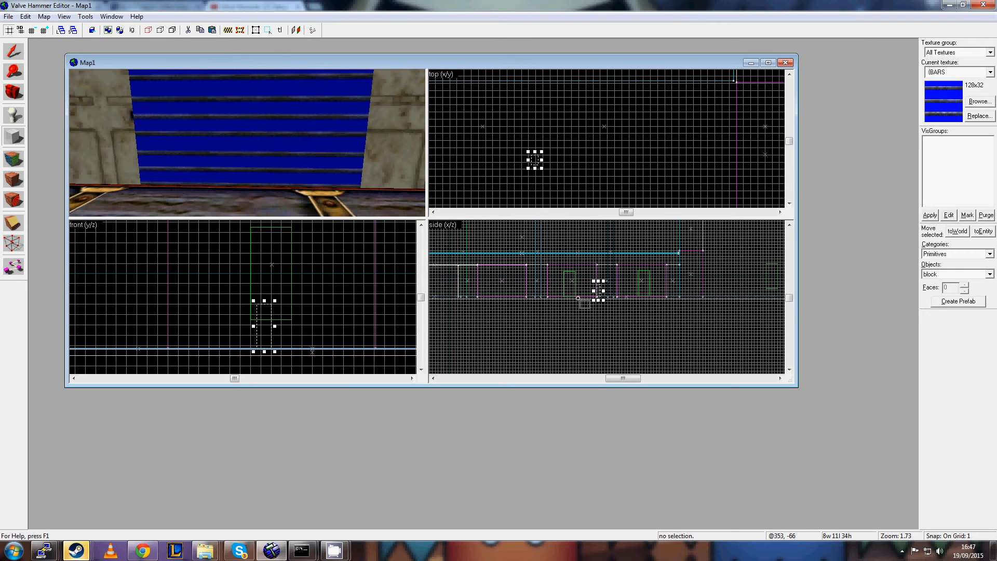
scroll(578, 298, up, 1)
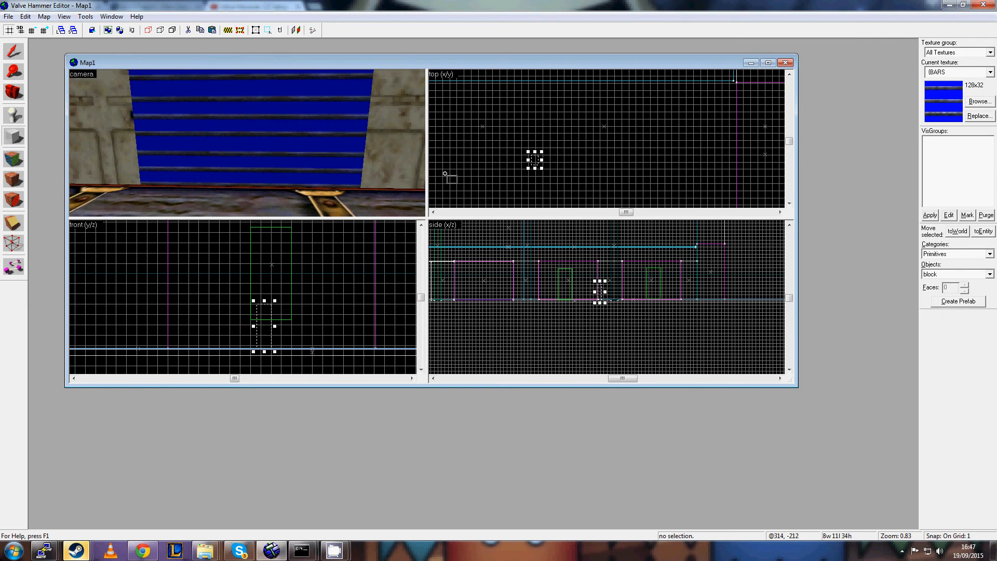
key(Left)
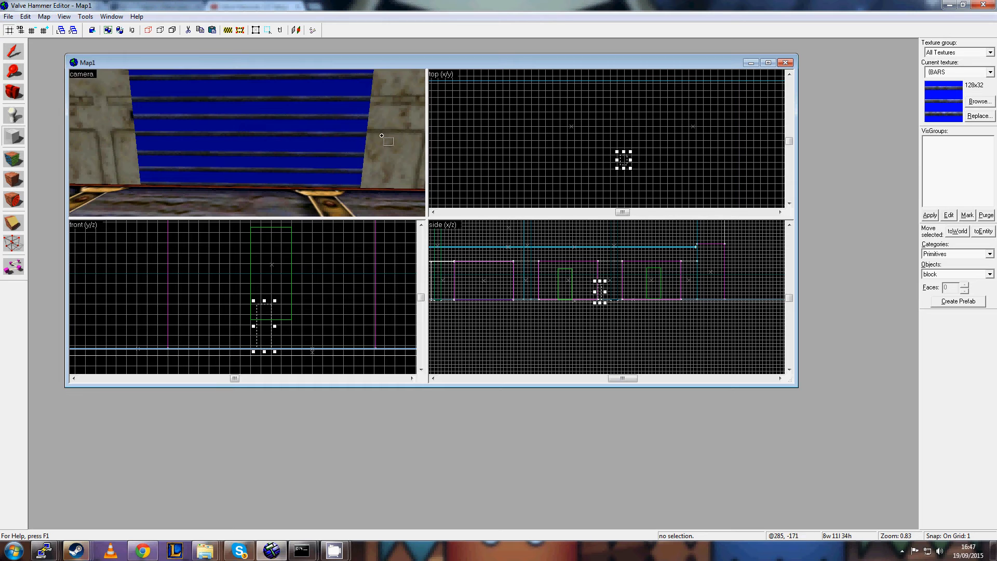
Bring the outline into close 3D view, create the 8 x 11 x 34 block and select it.
key(z)
key(w)
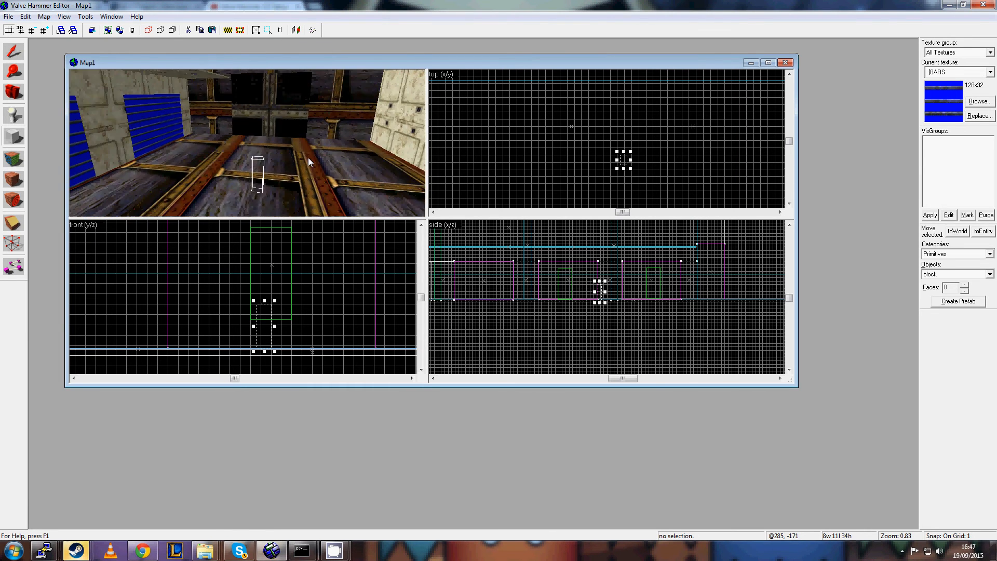
key(w)
key(s)
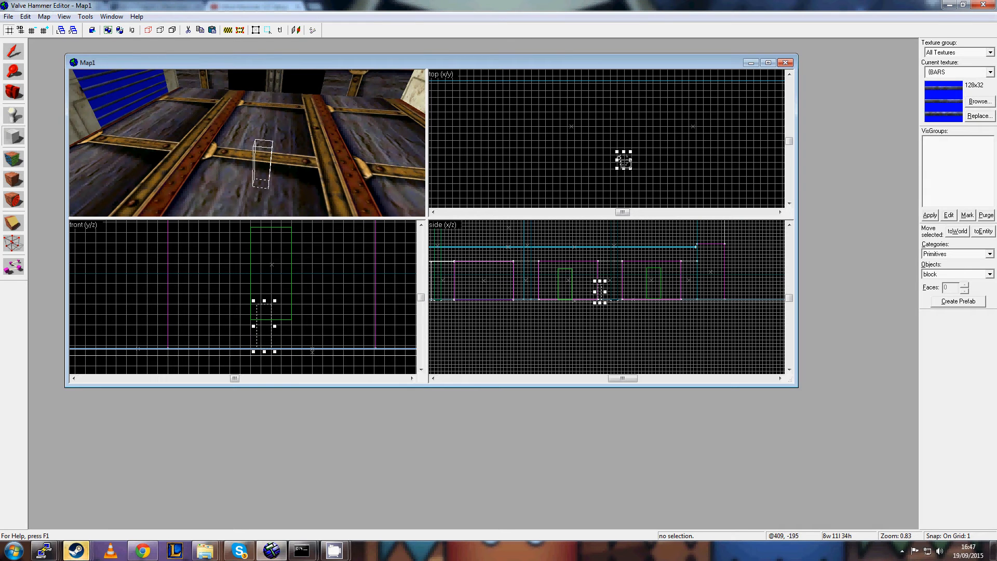
key(Return)
click(9, 56)
click(256, 164)
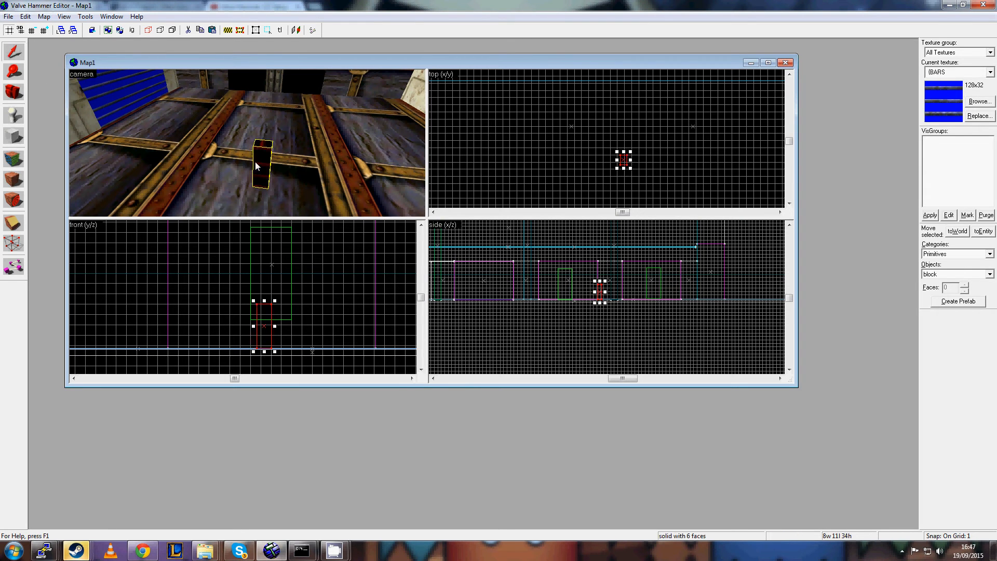
Clear the texture filter and apply the SILO2_W1 texture to all faces of the new block.
click(87, 16)
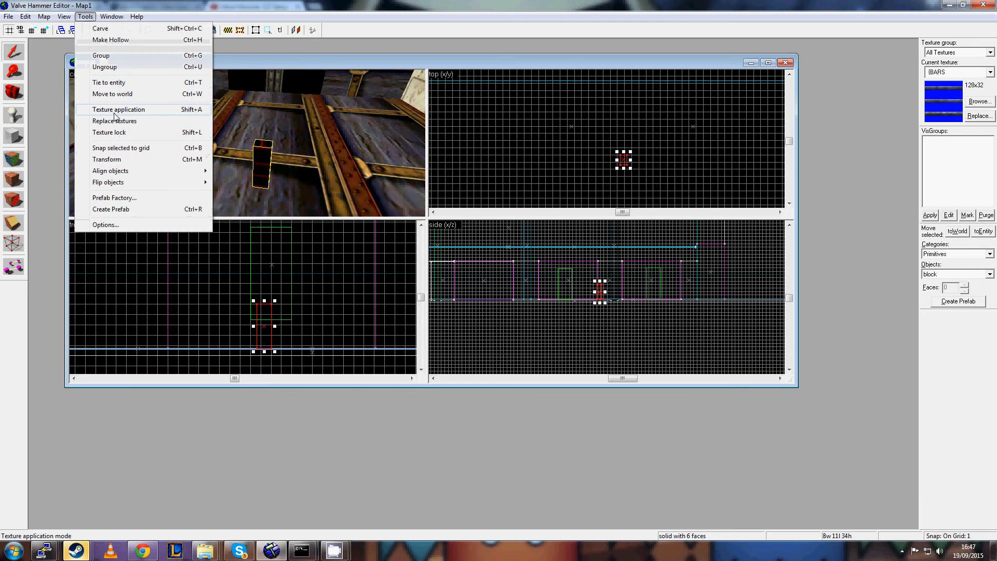
click(129, 109)
click(466, 295)
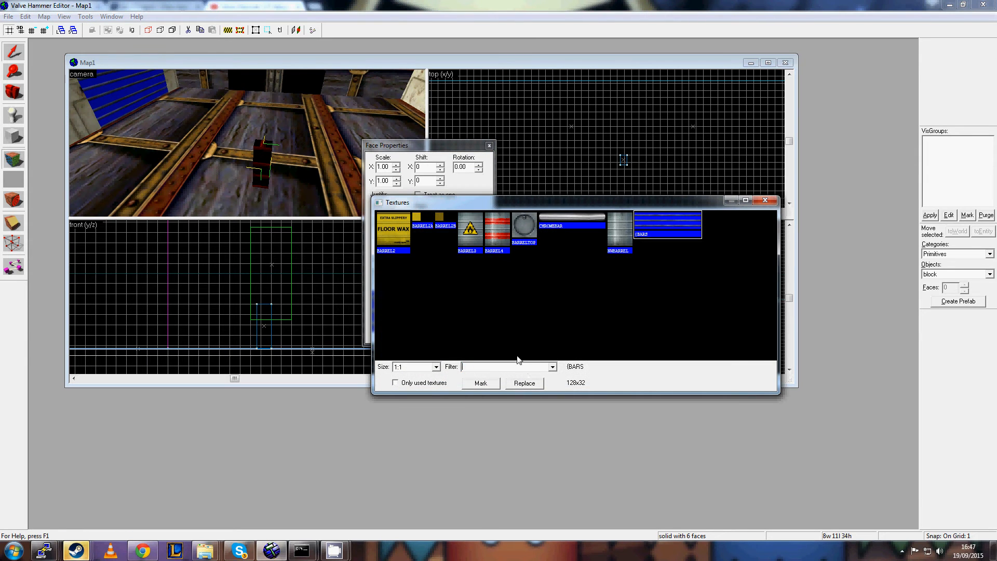
key(Return)
click(465, 298)
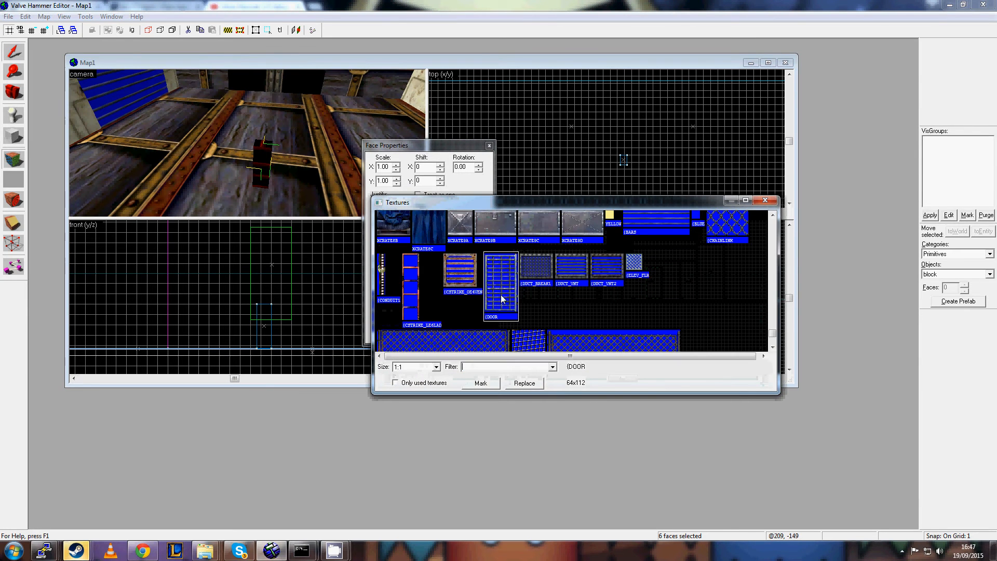
key(BackSpace)
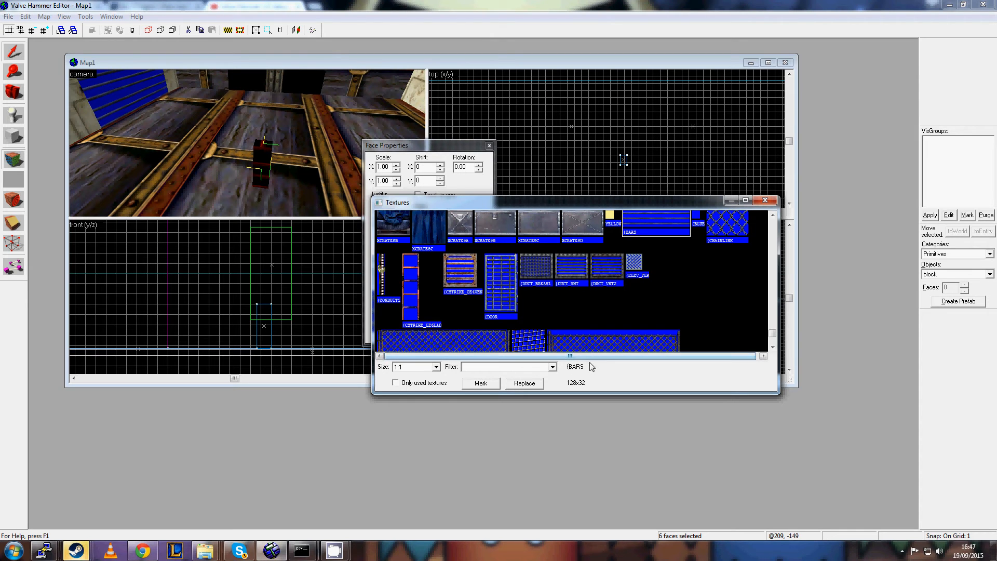
drag(772, 333, 780, 318)
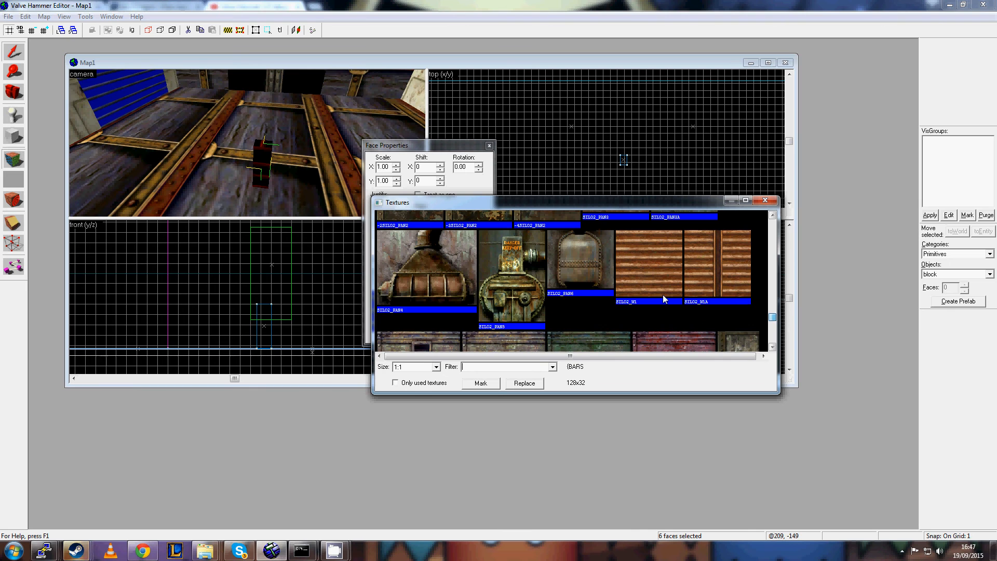
double_click(652, 288)
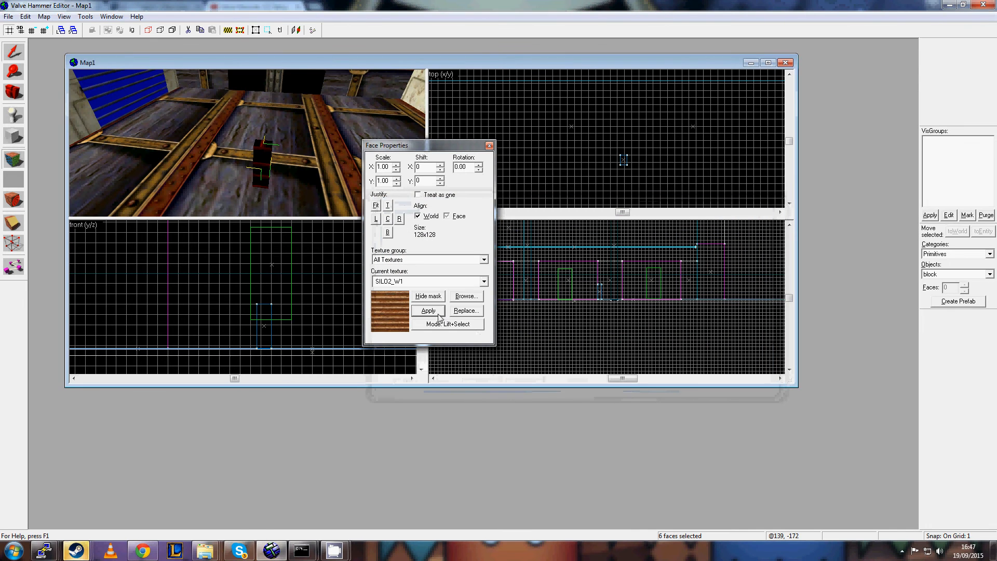
click(436, 312)
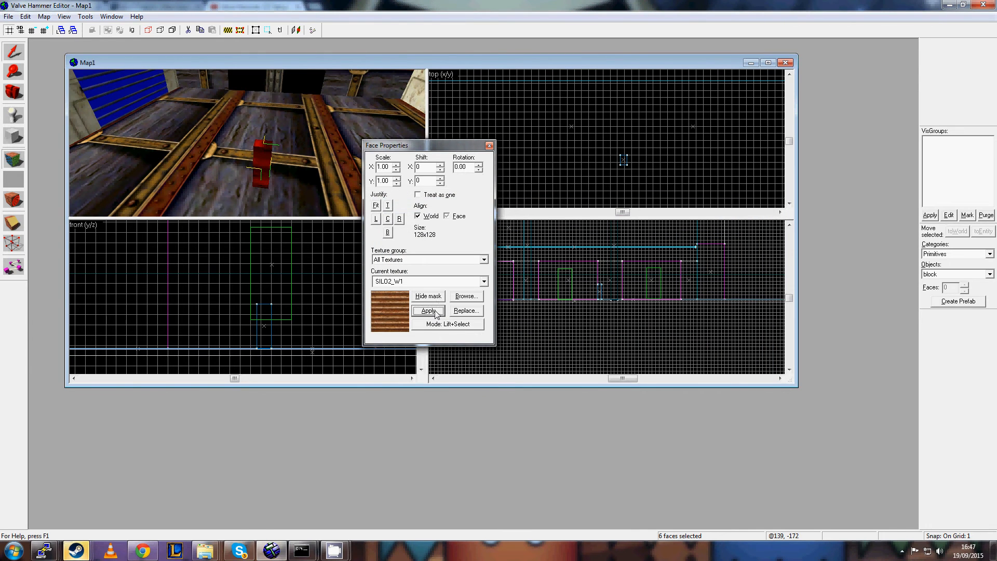
click(489, 145)
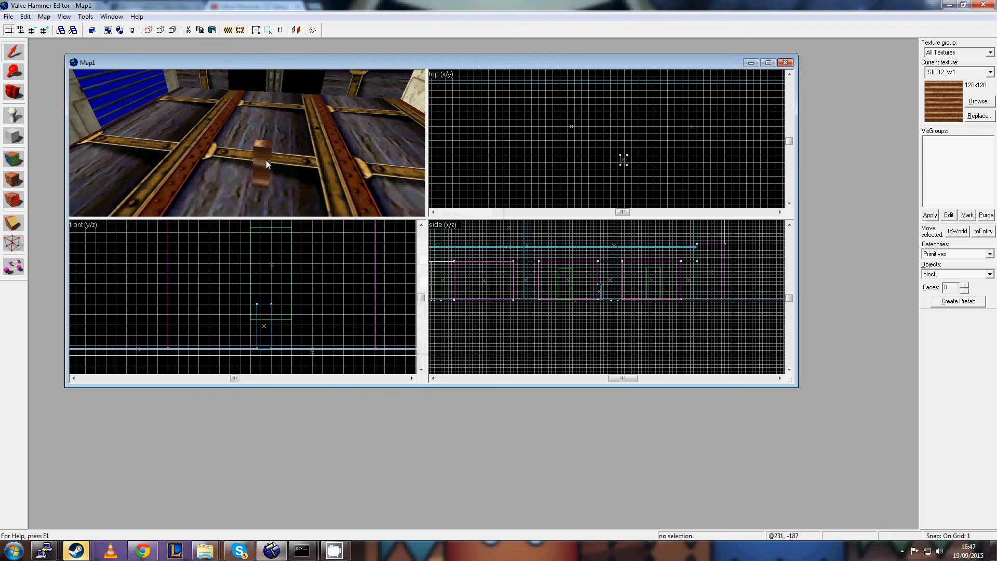
Draw a second block outline 8 units wide and 8 high, resting at the height of the post's top.
click(266, 159)
click(12, 137)
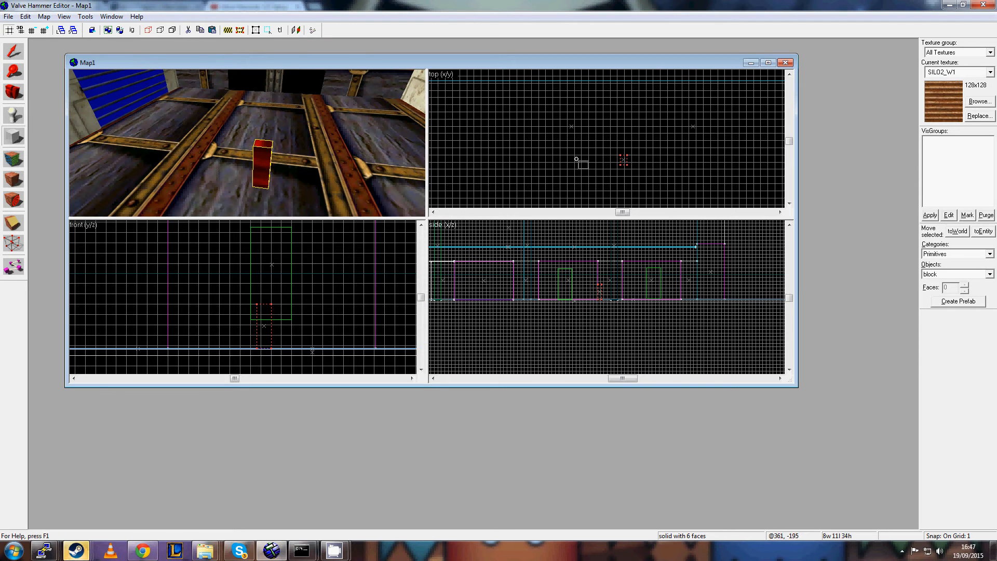
scroll(334, 285, up, 2)
scroll(610, 281, up, 5)
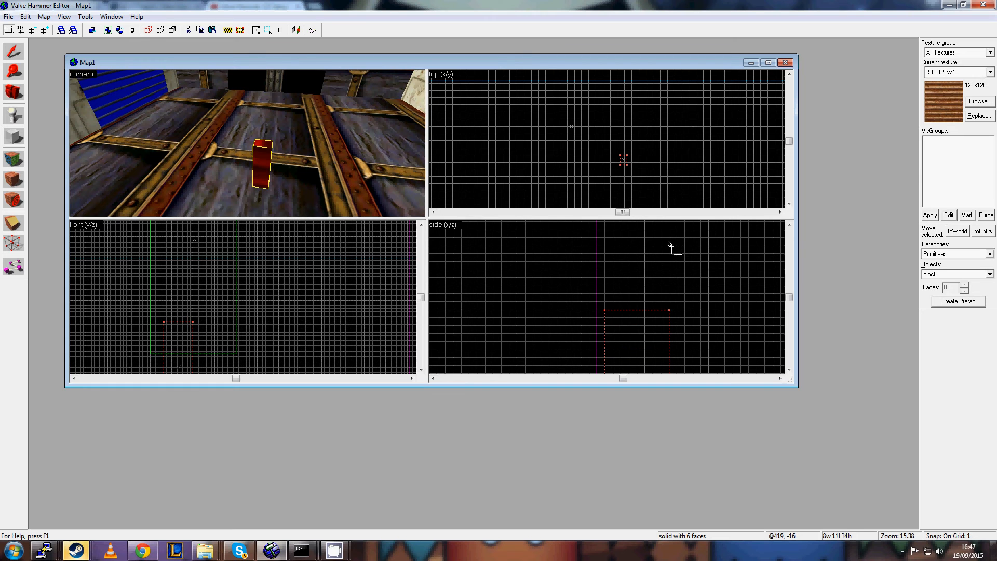
drag(672, 242, 601, 312)
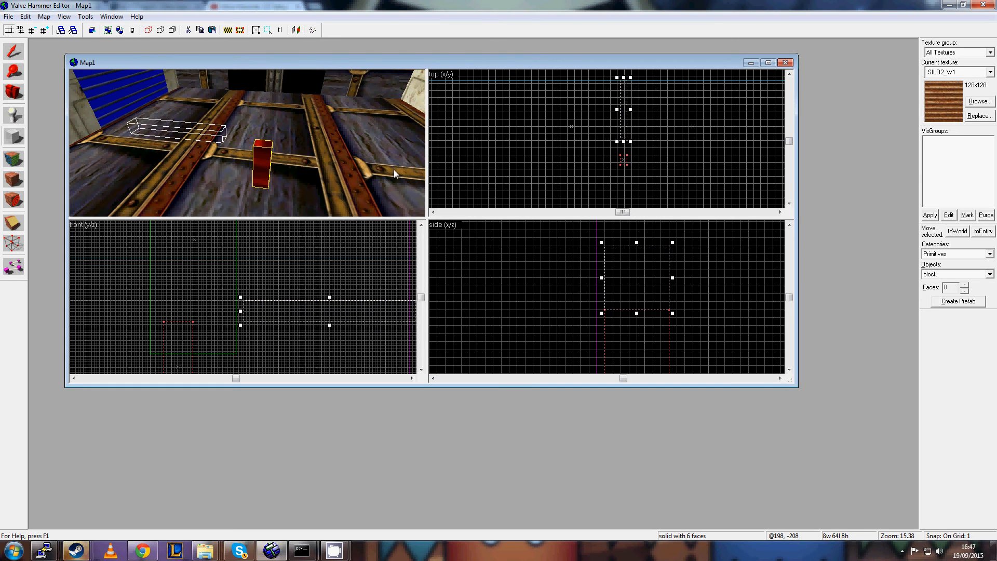
Shorten the second outline to 11 units long and align it directly over the top of the post.
scroll(636, 114, up, 3)
key(Down)
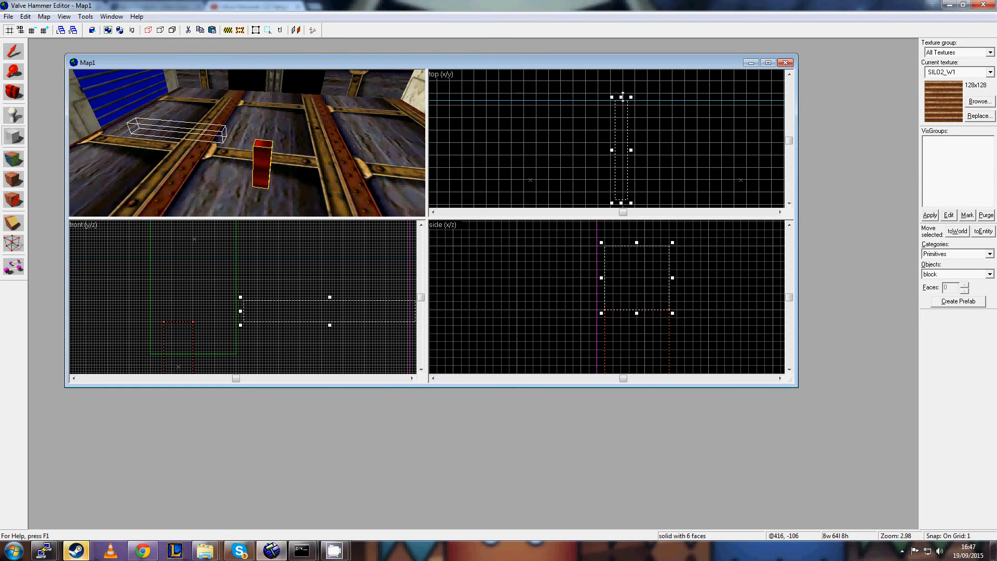
key(Down)
key(Down)
drag(621, 96, 623, 148)
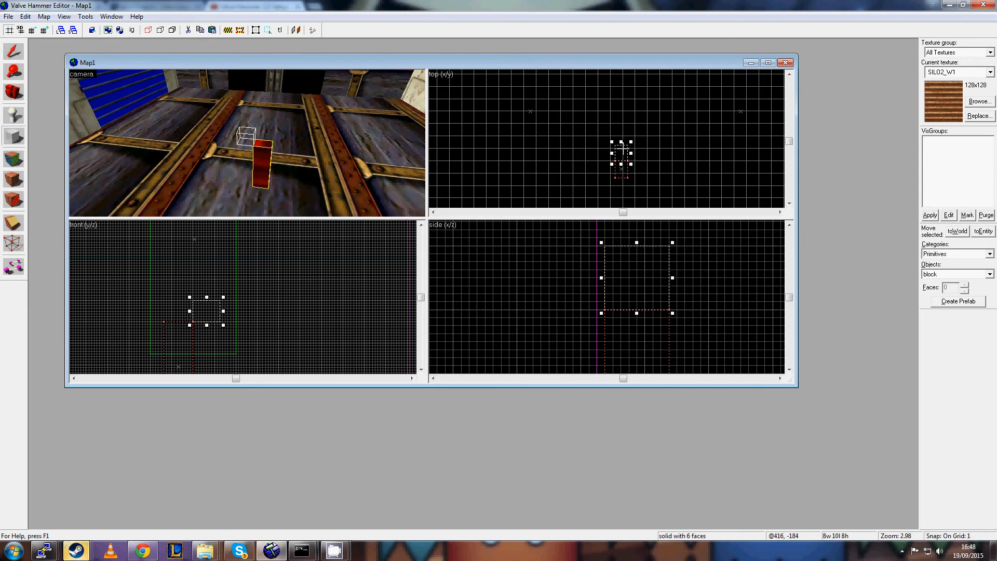
scroll(626, 268, up, 3)
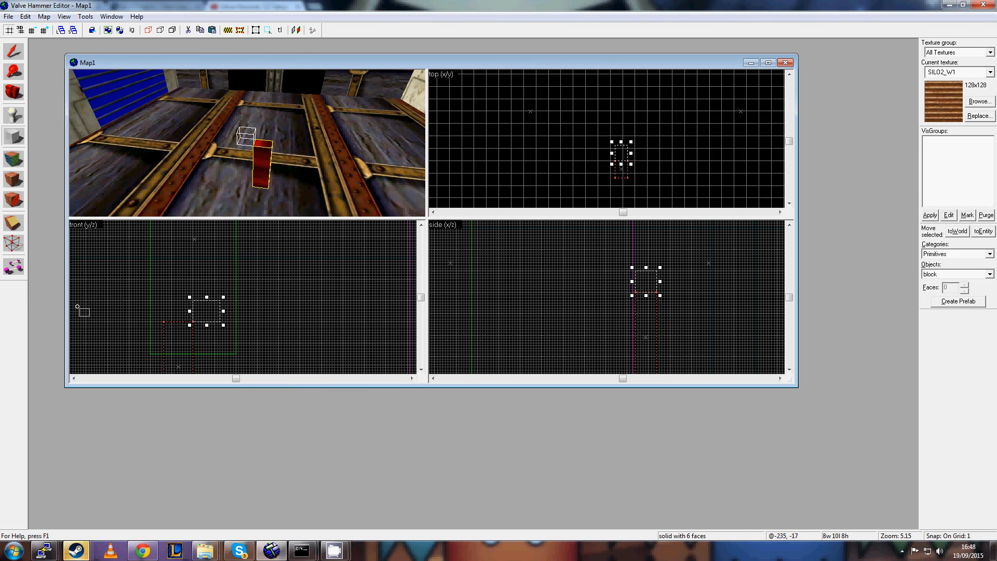
scroll(121, 307, up, 4)
key(Down)
mouse_move(284, 266)
mouse_down()
mouse_move(235, 269)
mouse_move(273, 276)
mouse_up()
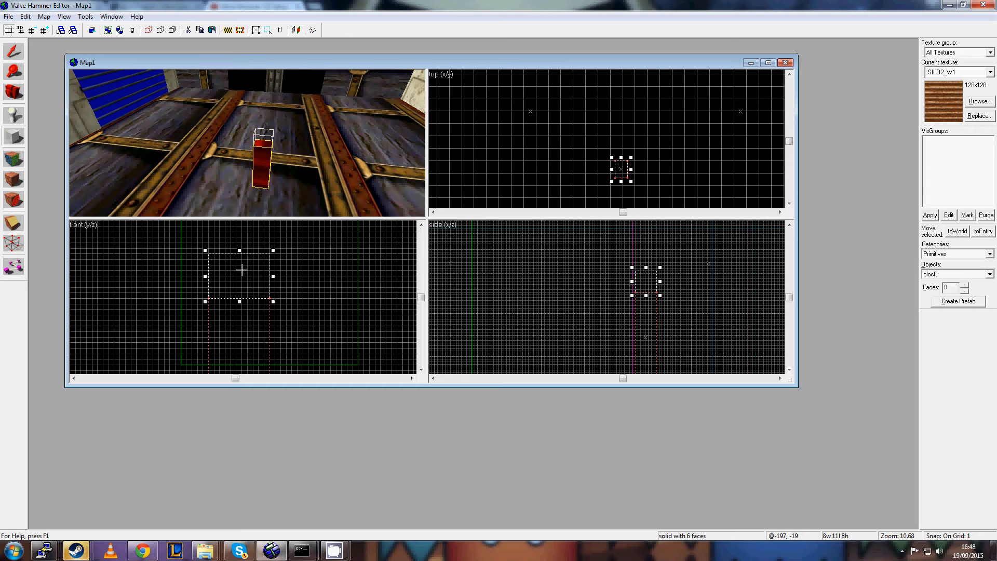
Create the 8 x 11 x 8 block on top of the post and select it.
key(Return)
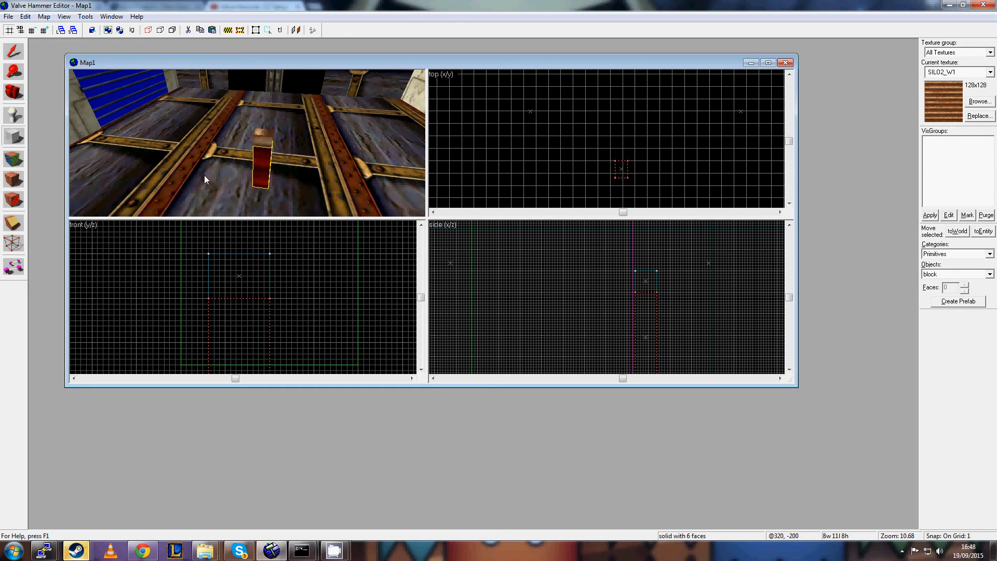
click(13, 51)
click(265, 139)
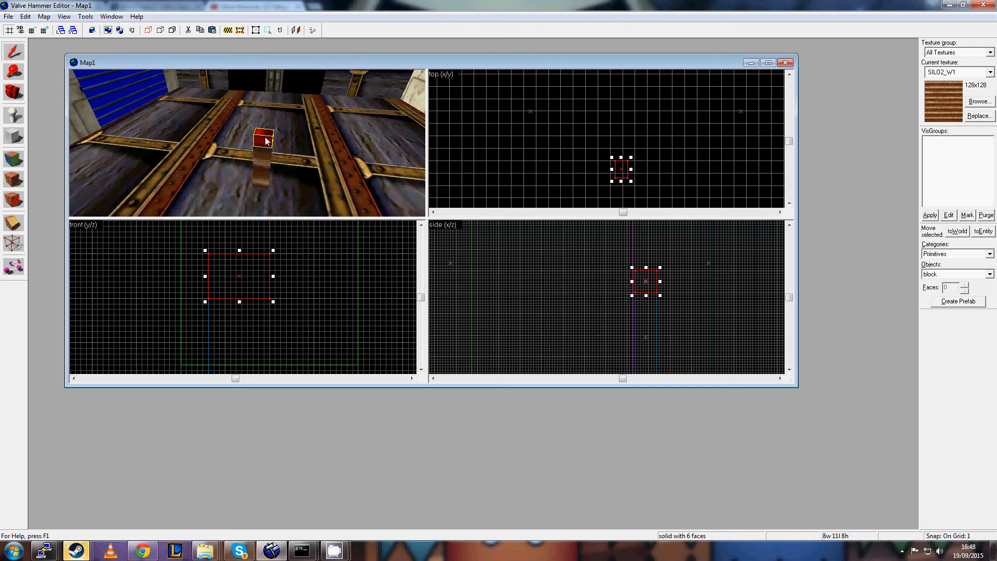
Tie the block on top of the post to a button_target entity and open its Target attribute for entry.
key(ctrl+t)
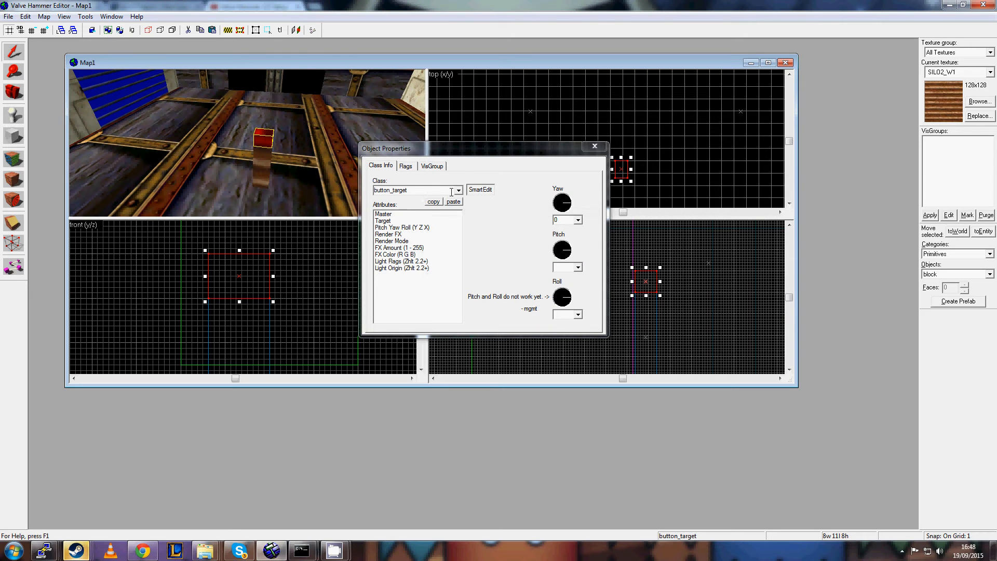
click(458, 190)
click(459, 192)
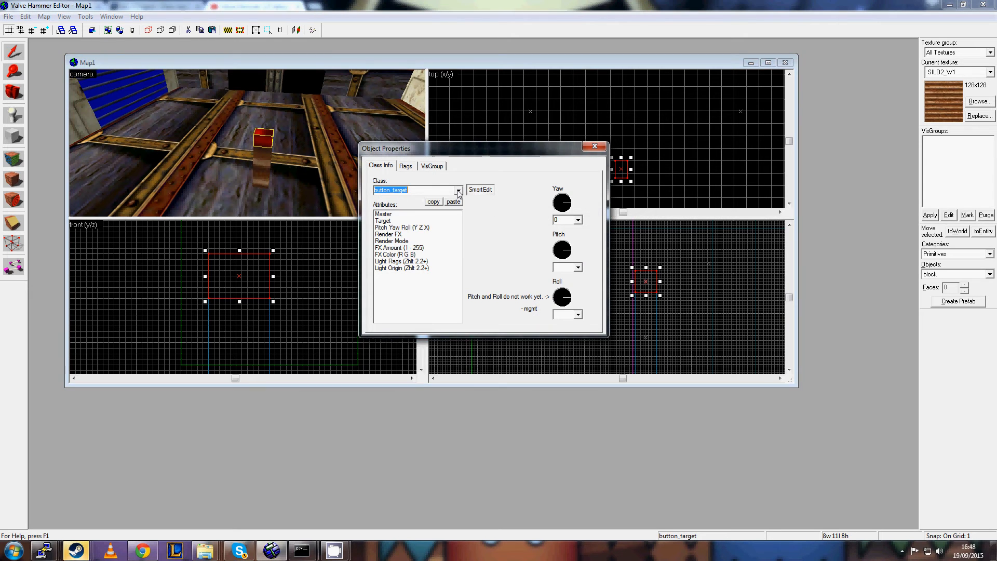
click(401, 221)
drag(451, 152, 528, 171)
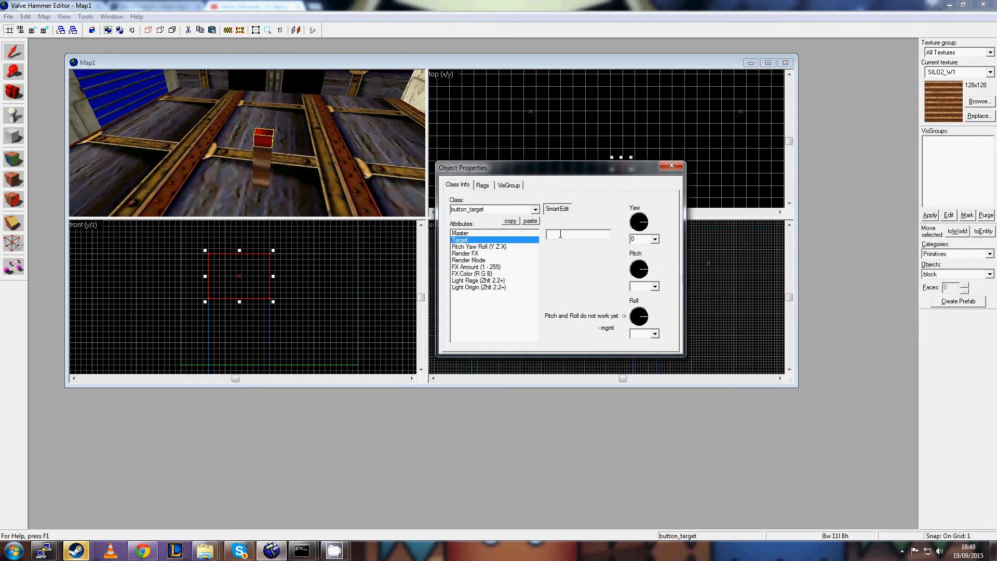
click(560, 234)
click(670, 165)
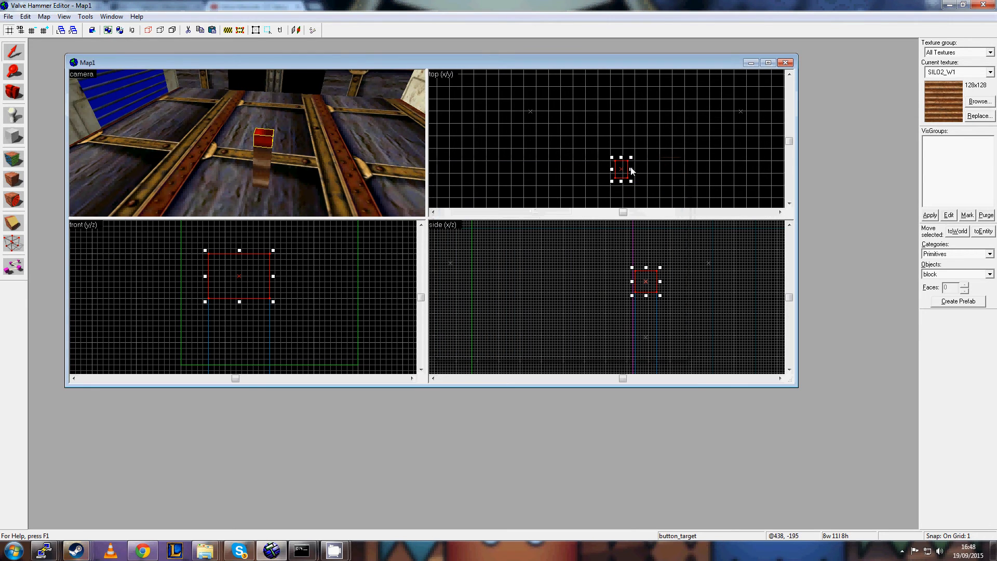
Filter the textures by "button" and apply +0BUTTON2 to all six faces of the top block.
click(318, 158)
click(266, 143)
click(565, 137)
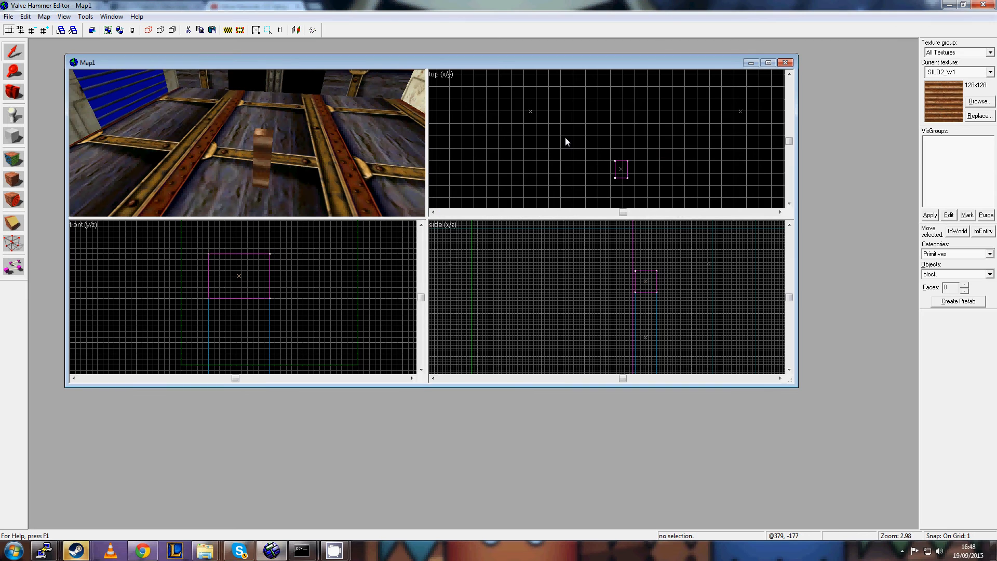
click(243, 252)
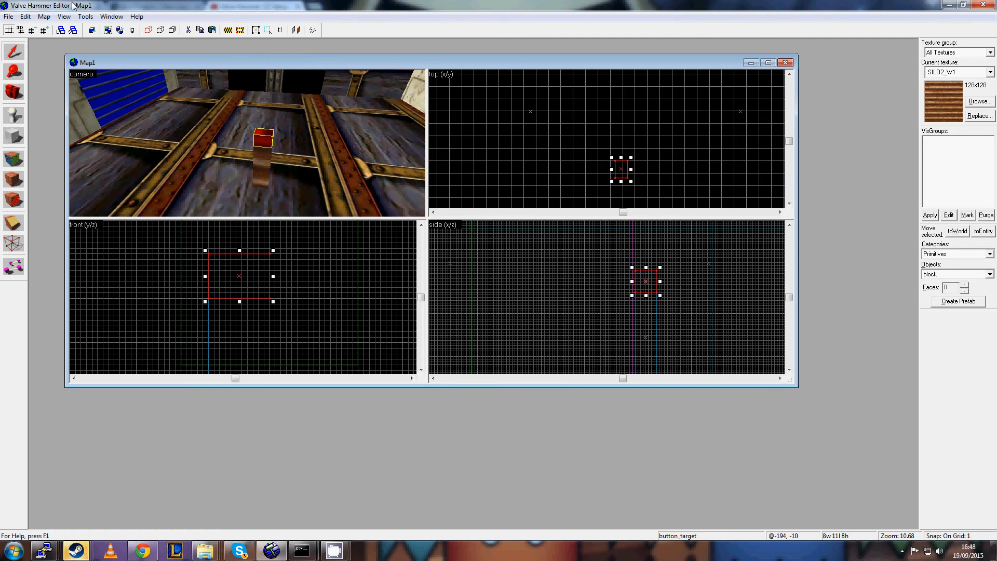
click(111, 16)
mouse_move(86, 17)
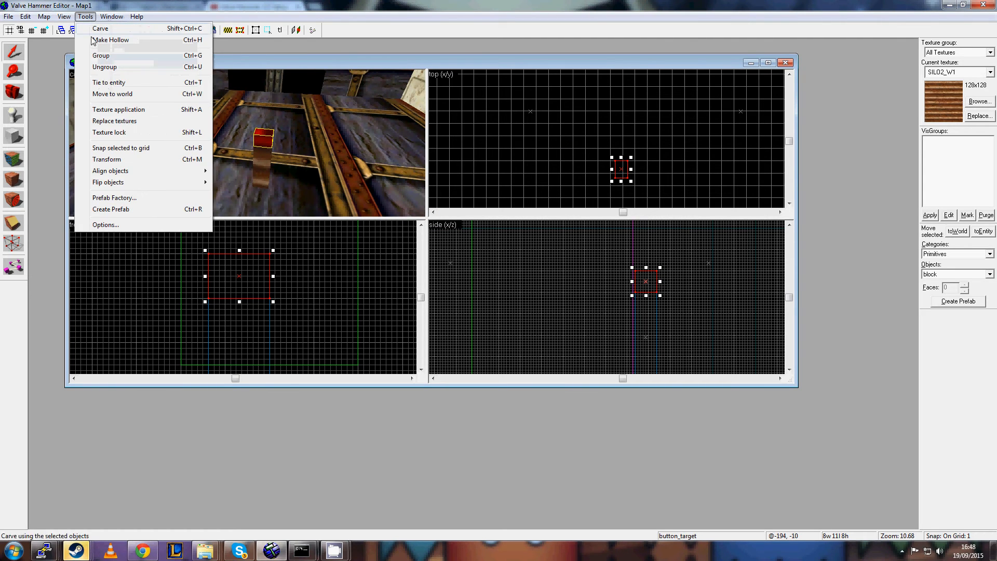
click(111, 110)
click(472, 293)
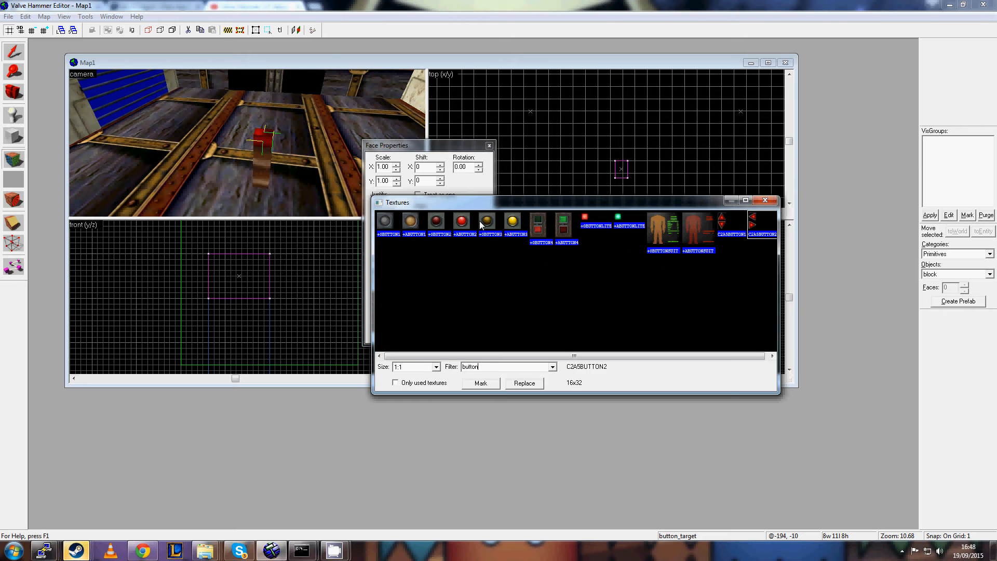
double_click(440, 223)
click(441, 313)
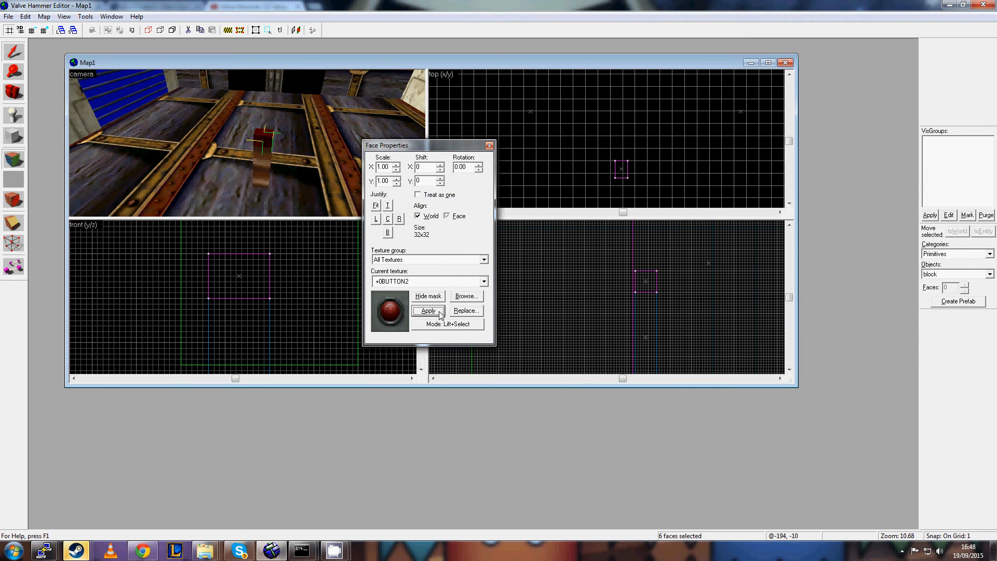
click(489, 146)
Fit the +0BUTTON2 texture to one of the top block's 11 x 8 side faces.
click(272, 140)
key(Right)
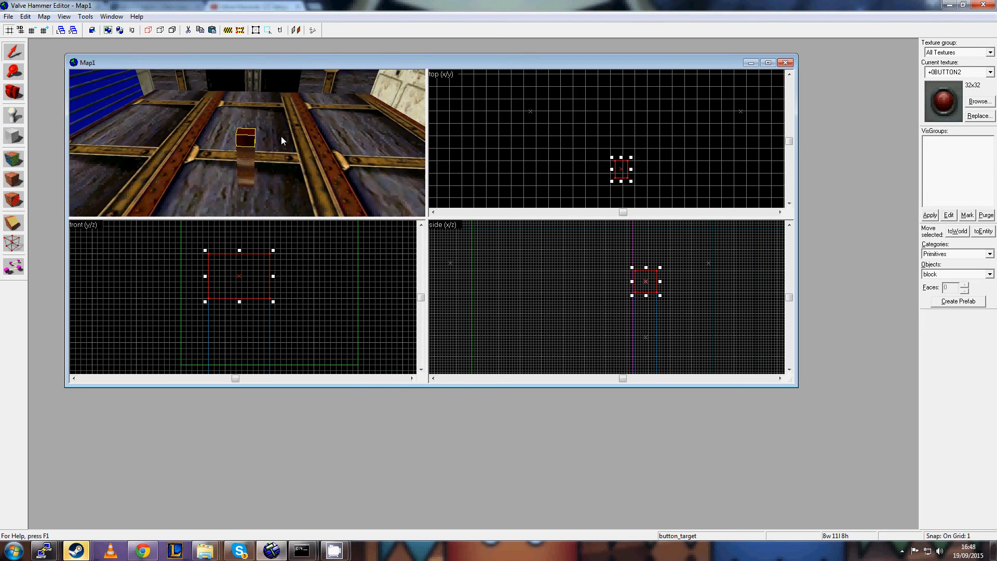
key(w)
mouse_move(272, 132)
mouse_down()
mouse_move(295, 139)
mouse_move(289, 133)
mouse_move(283, 167)
mouse_move(263, 149)
mouse_up()
key(w)
scroll(290, 146, down, 3)
scroll(285, 168, up, 3)
scroll(283, 165, down, 3)
scroll(282, 164, down, 2)
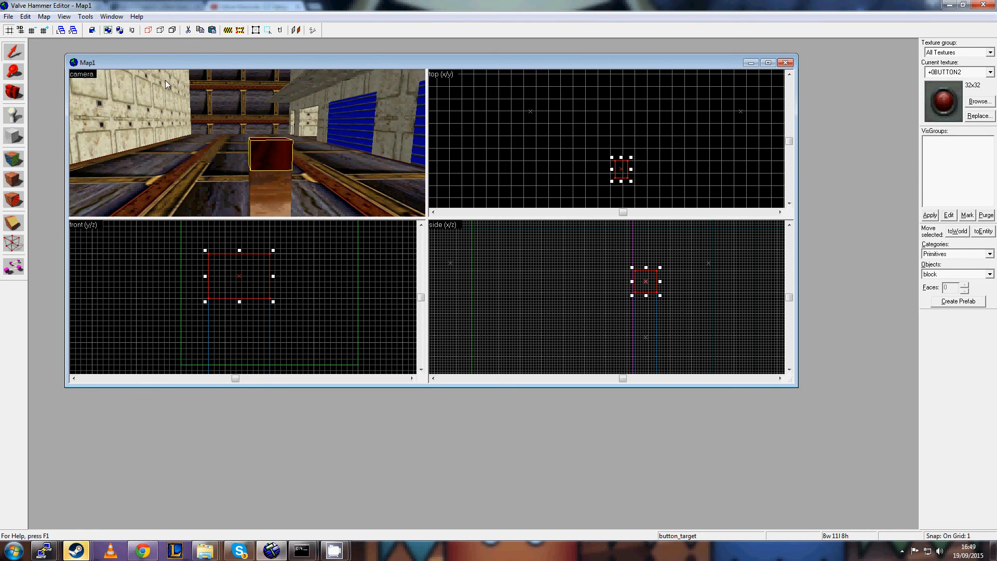
click(84, 19)
click(120, 109)
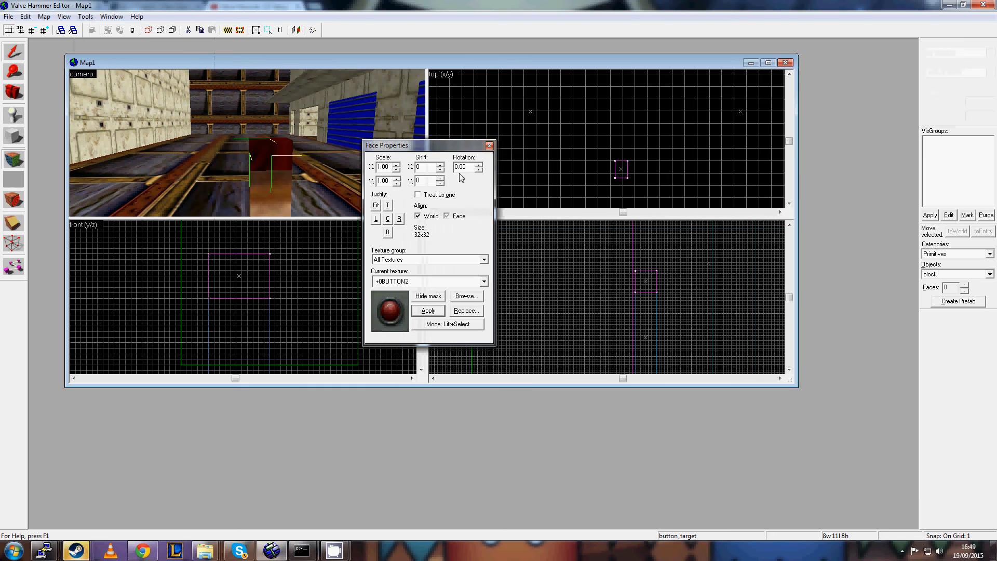
drag(440, 152, 526, 166)
click(277, 186)
click(272, 151)
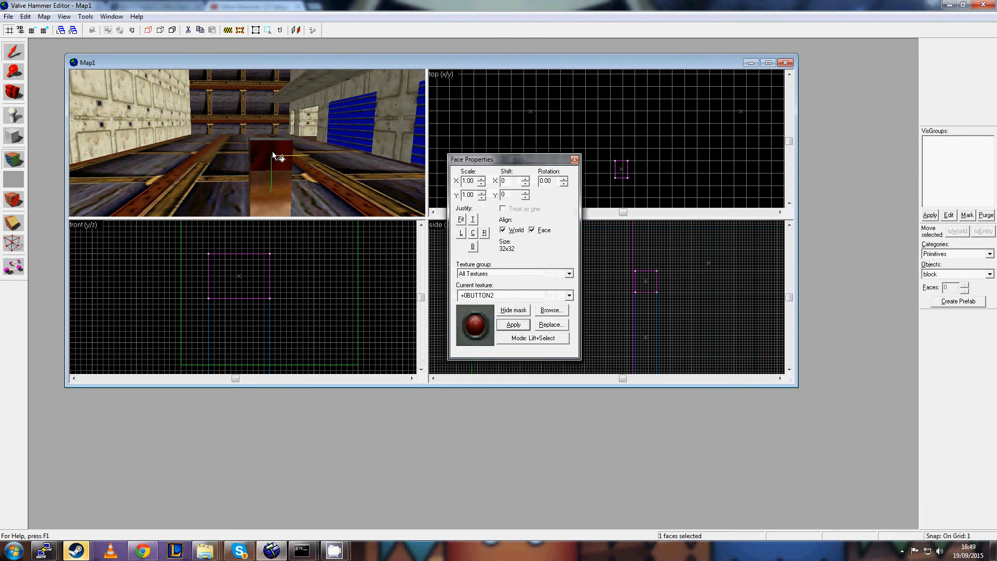
click(461, 219)
click(278, 188)
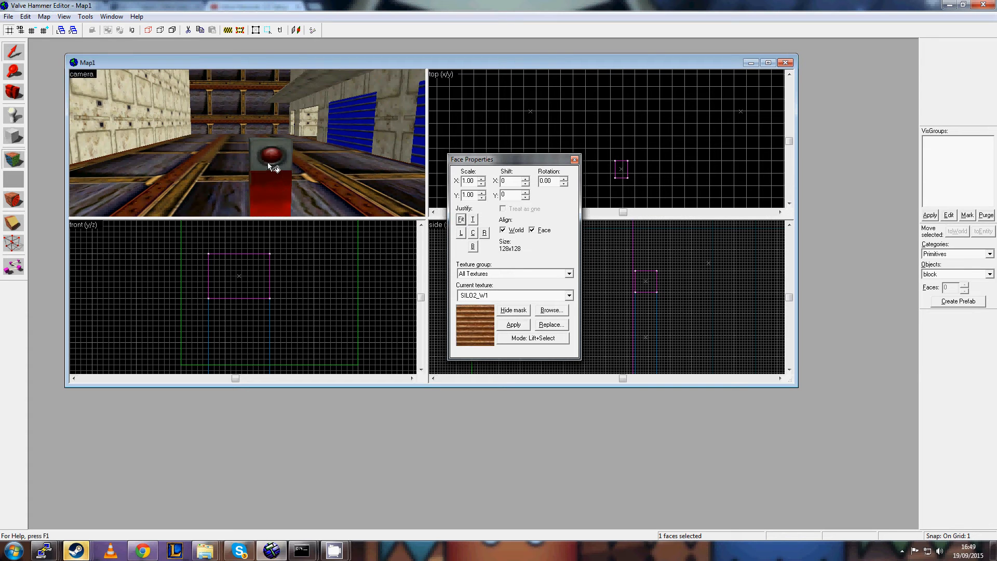
click(268, 163)
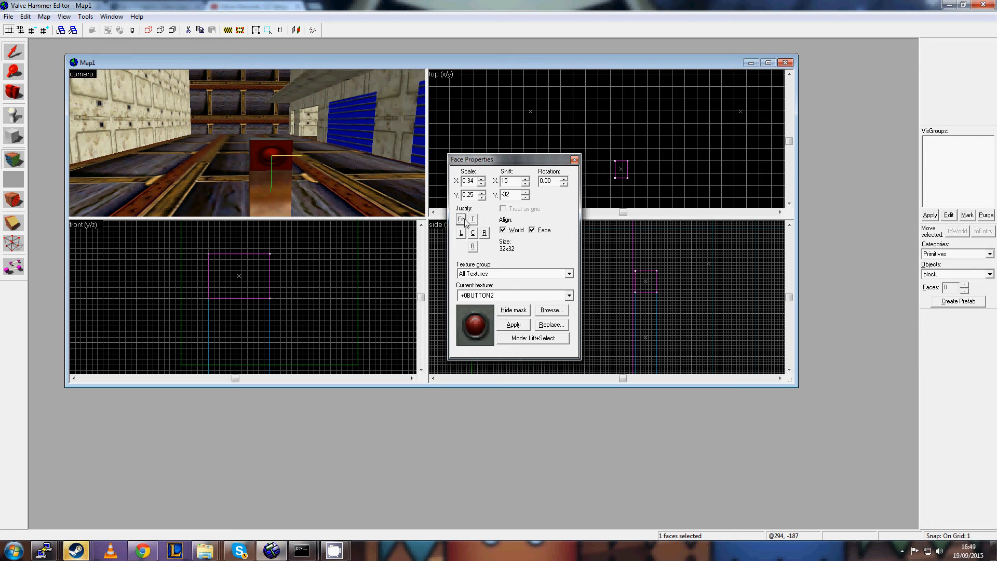
Fit the +0BUTTON2 texture to the adjacent 8 x 8 side face of the top block.
key(Up)
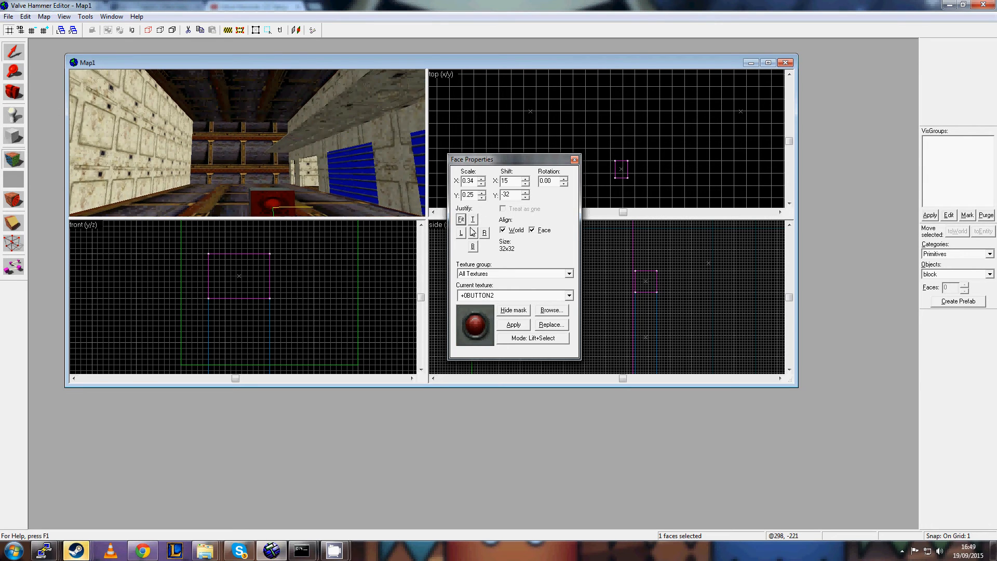
key(z)
key(a)
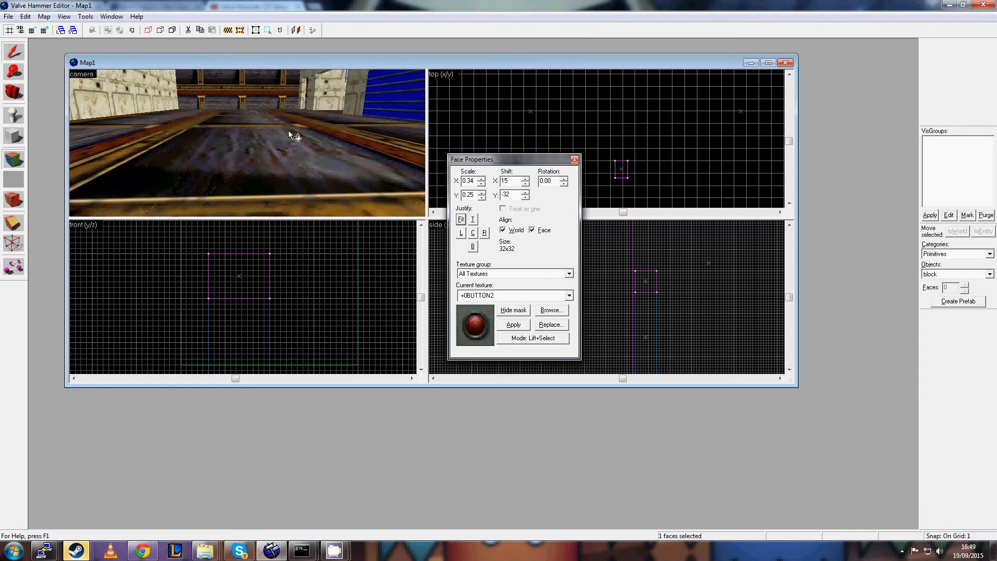
key(w)
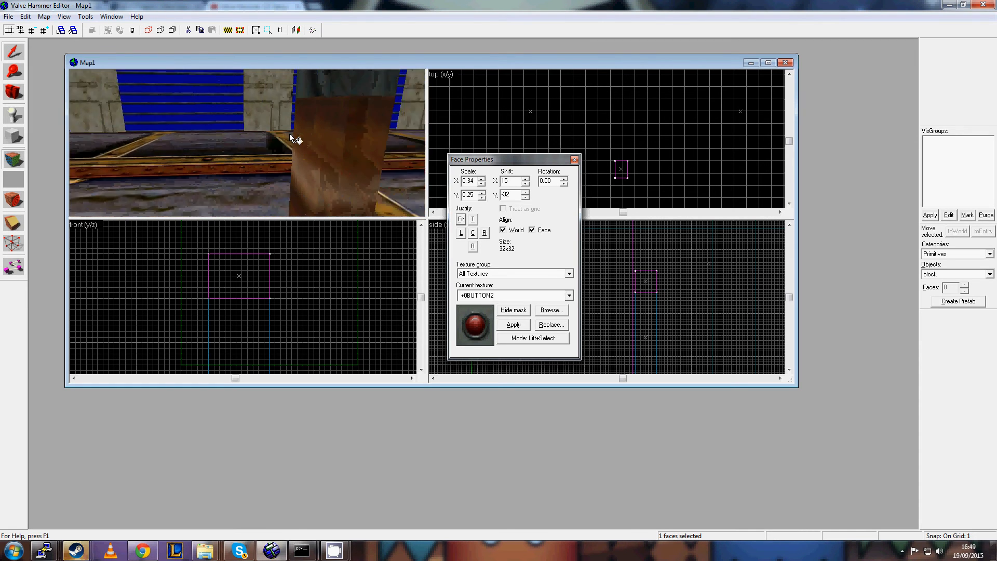
key(Up)
click(297, 144)
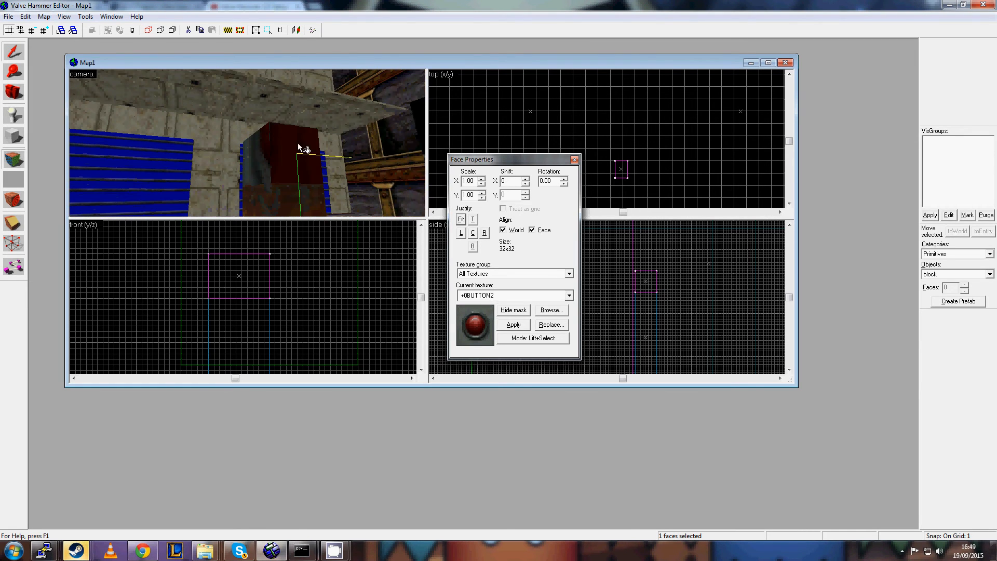
click(461, 220)
Fit the +0BUTTON2 texture to the opposite 11 x 8 side face of the top block.
click(245, 170)
key(Right)
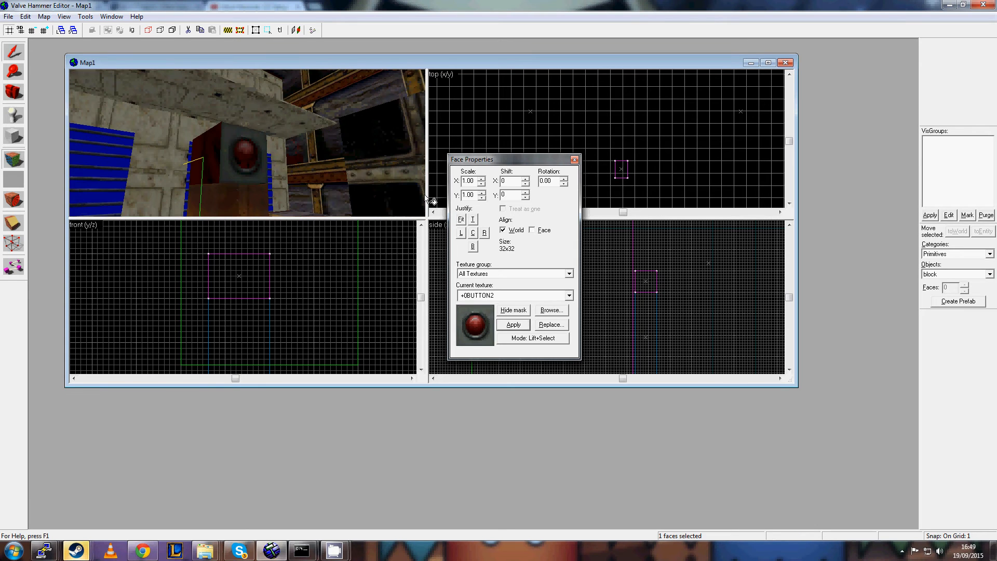
click(459, 219)
Fit the +0BUTTON2 texture to the remaining 8 x 8 side face of the top block.
key(Left)
key(w)
key(Right)
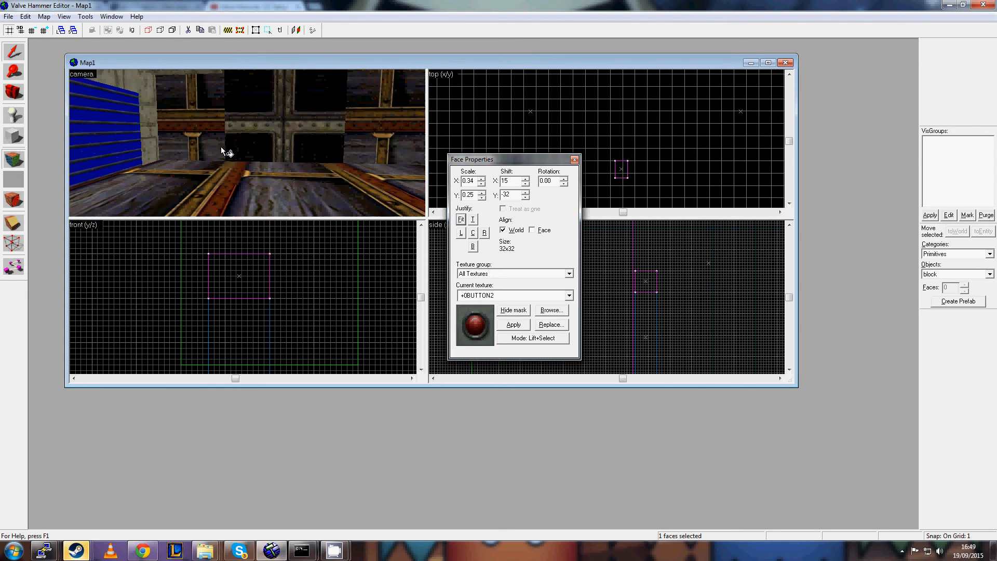
key(s)
key(w)
key(Right)
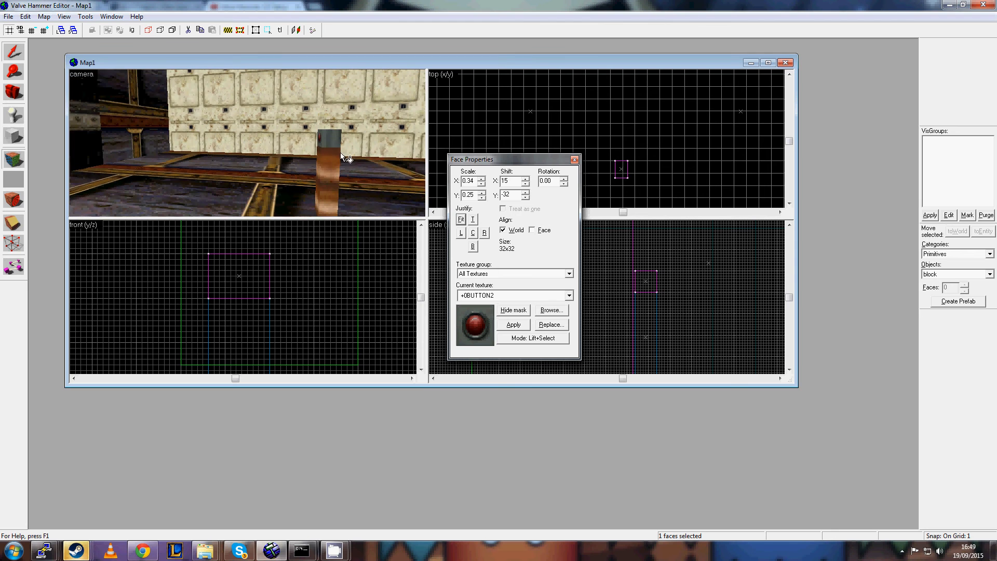
click(326, 140)
right_click(326, 140)
click(460, 219)
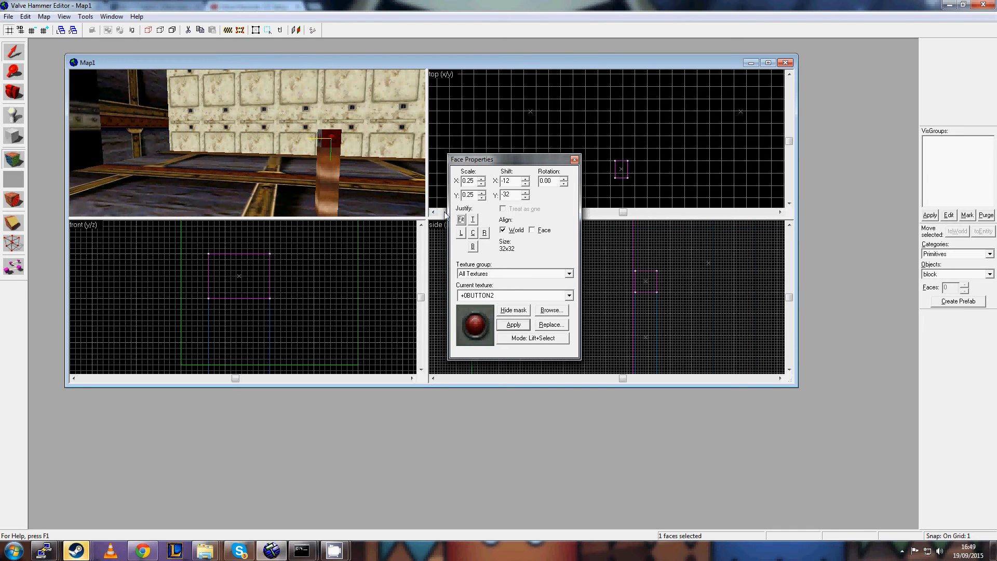
Fit the +0BUTTON2 texture to the upper face of the top block.
key(w)
key(Right)
key(Down)
key(s)
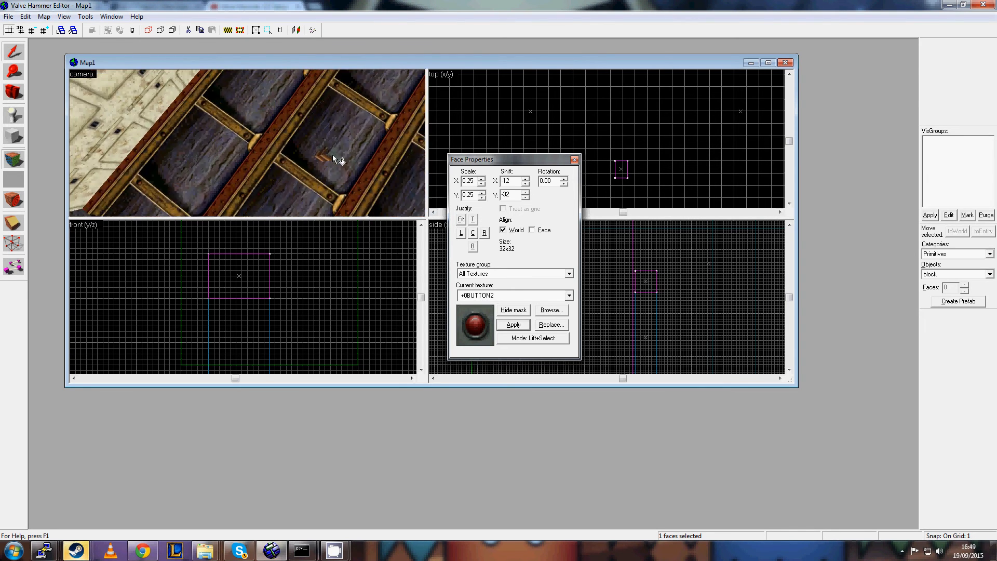
key(w)
click(329, 173)
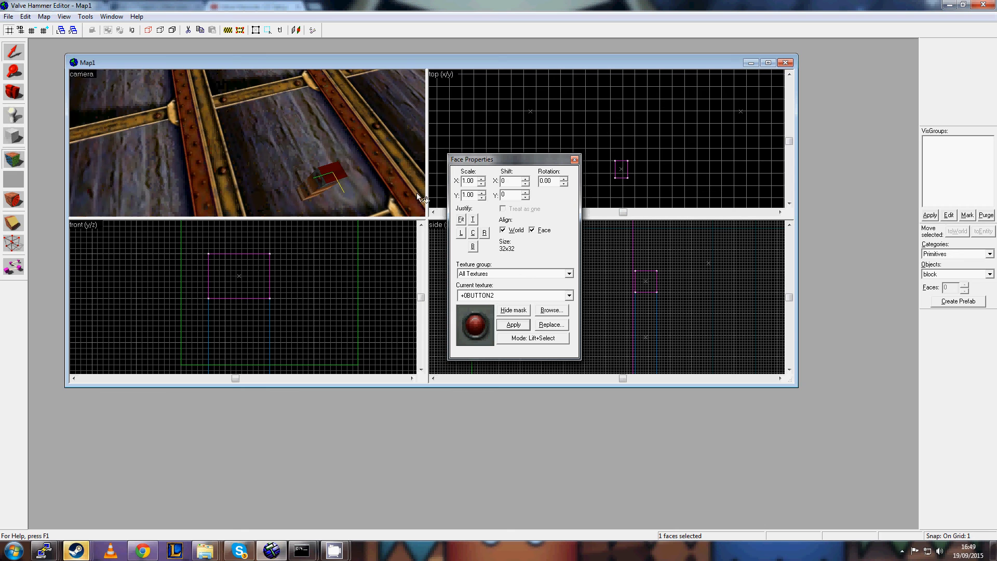
click(460, 220)
Try XCRATE9B and -1BABFL as alternative textures for the block's upper face, and leave face editing.
key(w)
key(Right)
key(s)
key(Up)
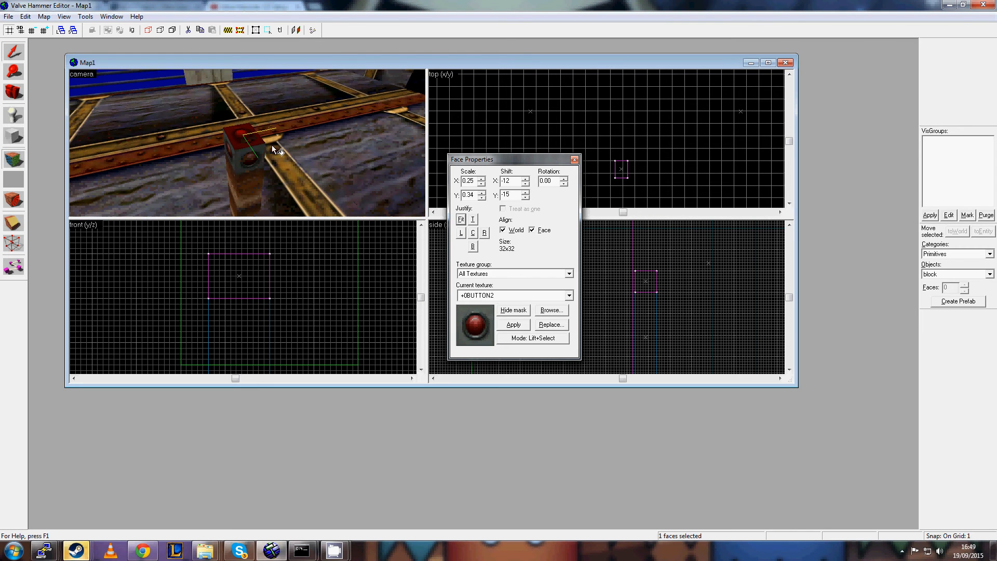
click(254, 151)
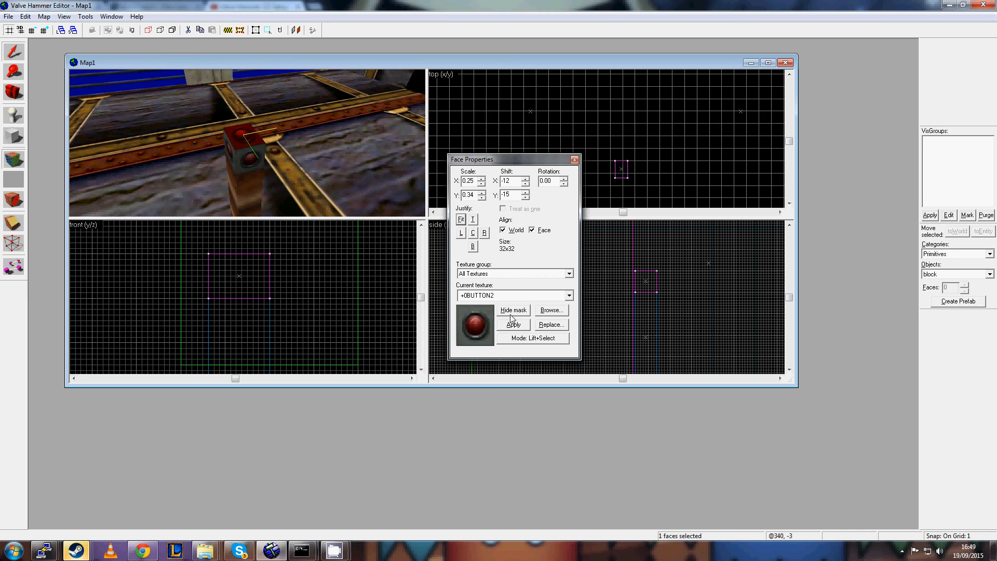
click(551, 312)
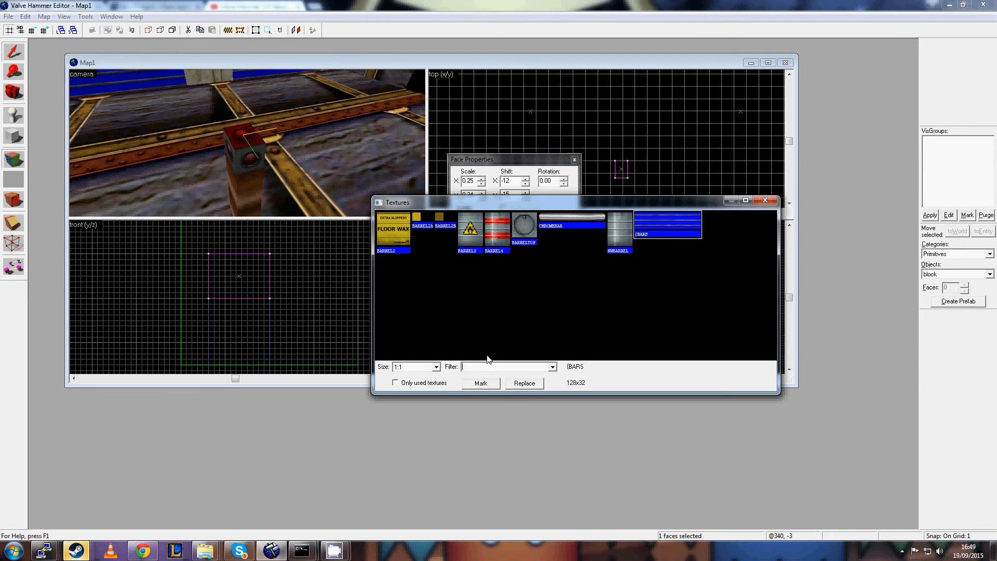
click(482, 223)
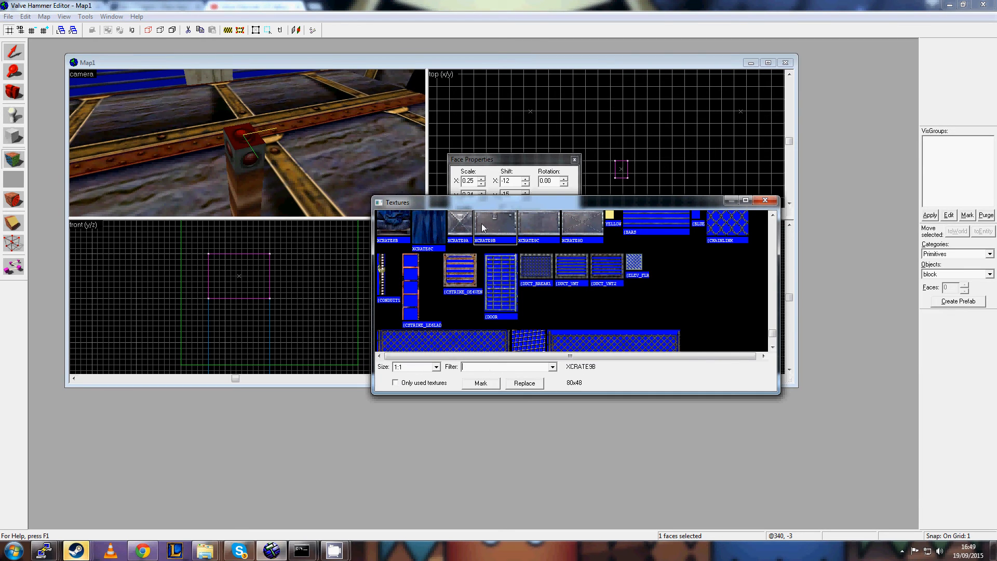
double_click(481, 223)
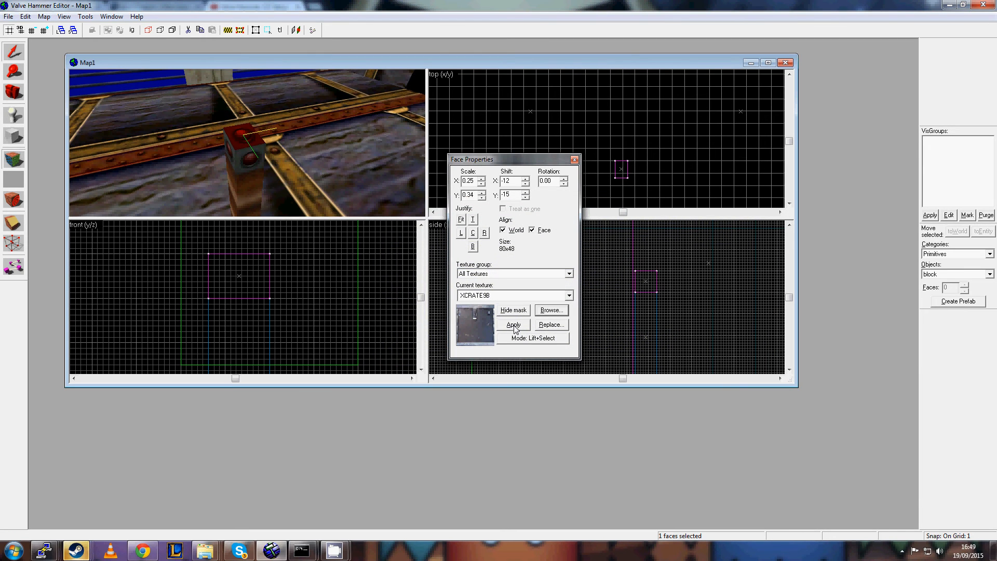
click(461, 220)
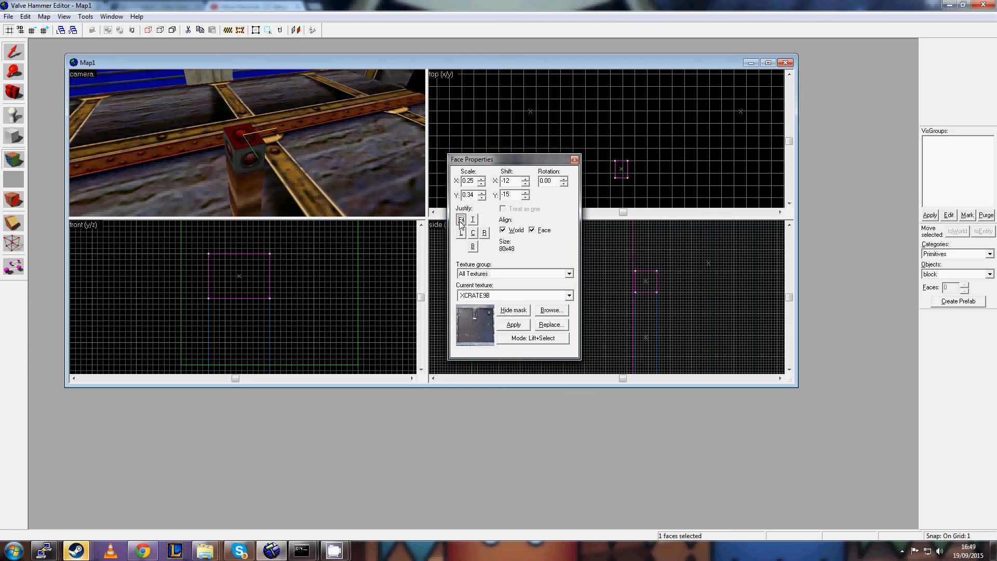
click(548, 310)
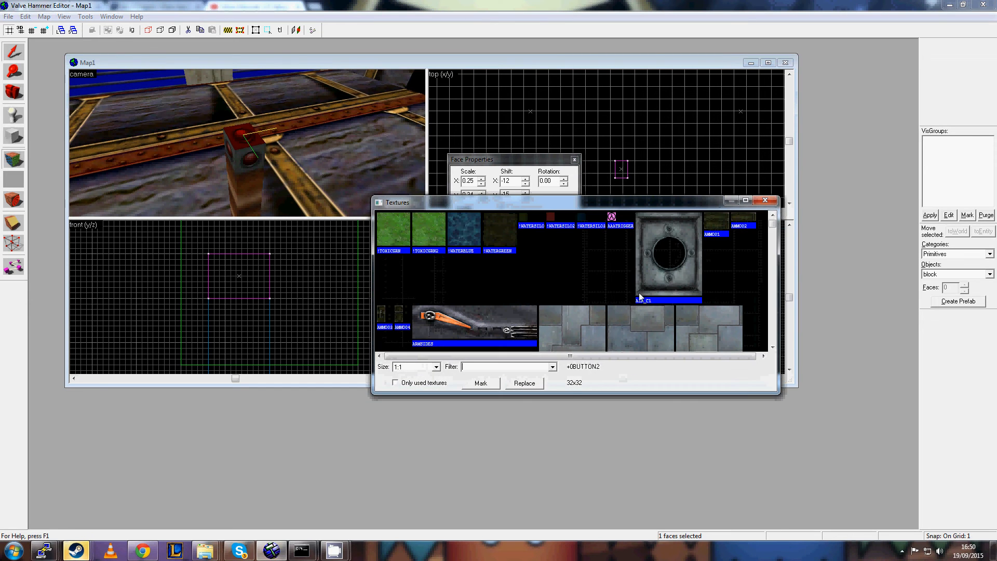
double_click(622, 329)
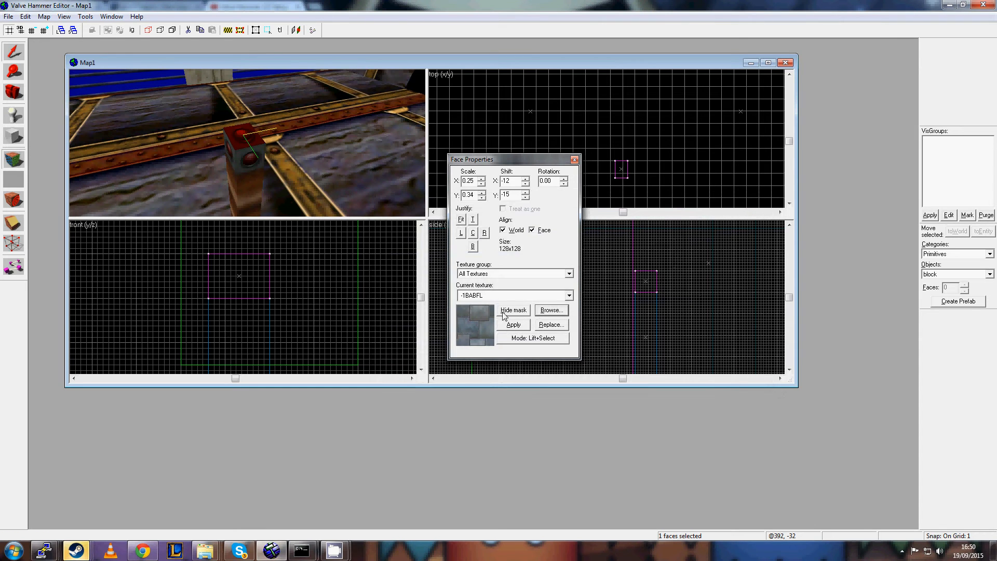
click(461, 220)
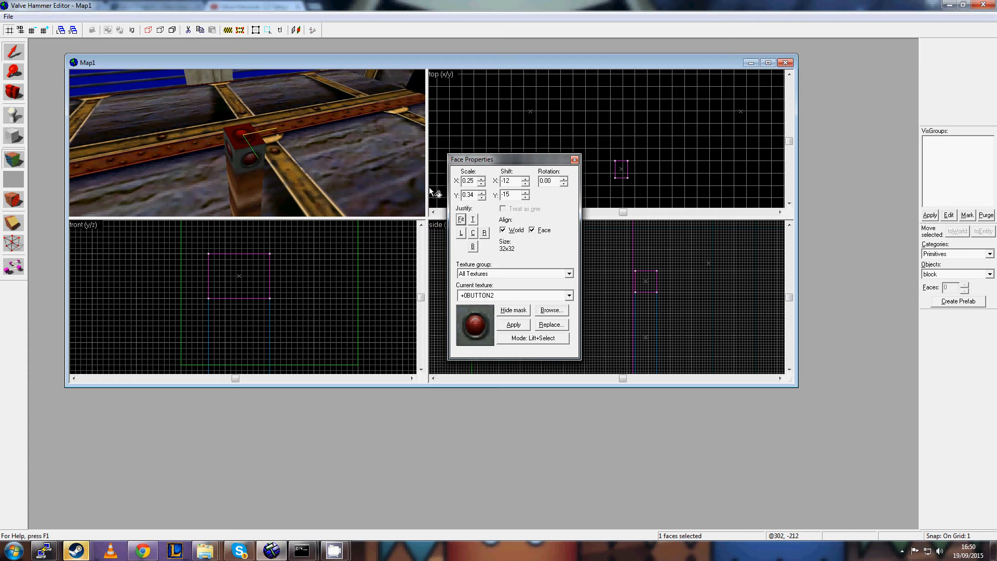
click(575, 160)
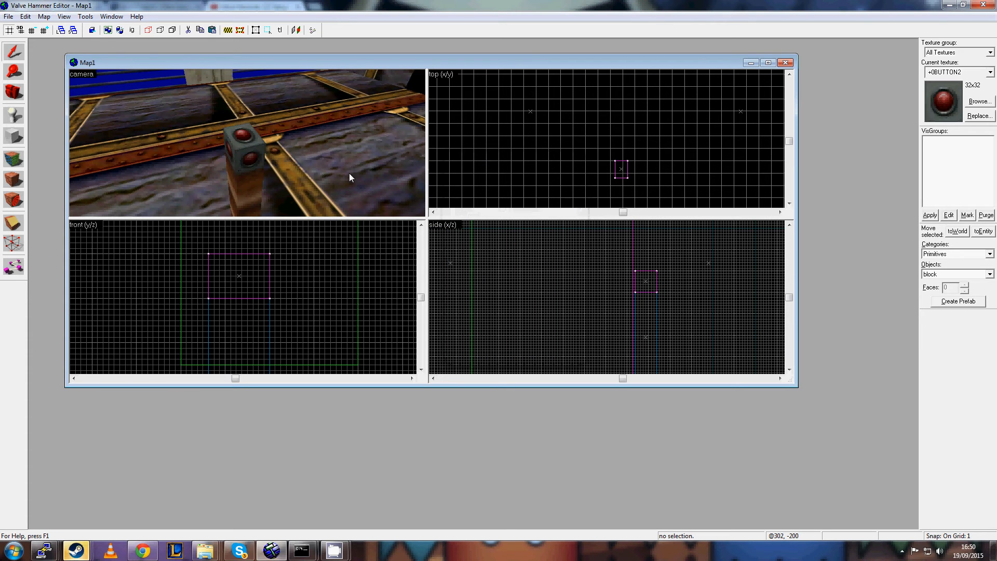
Examine the corridor, the player start and the large func_door in the 3D view.
key(z)
key(w)
key(w)
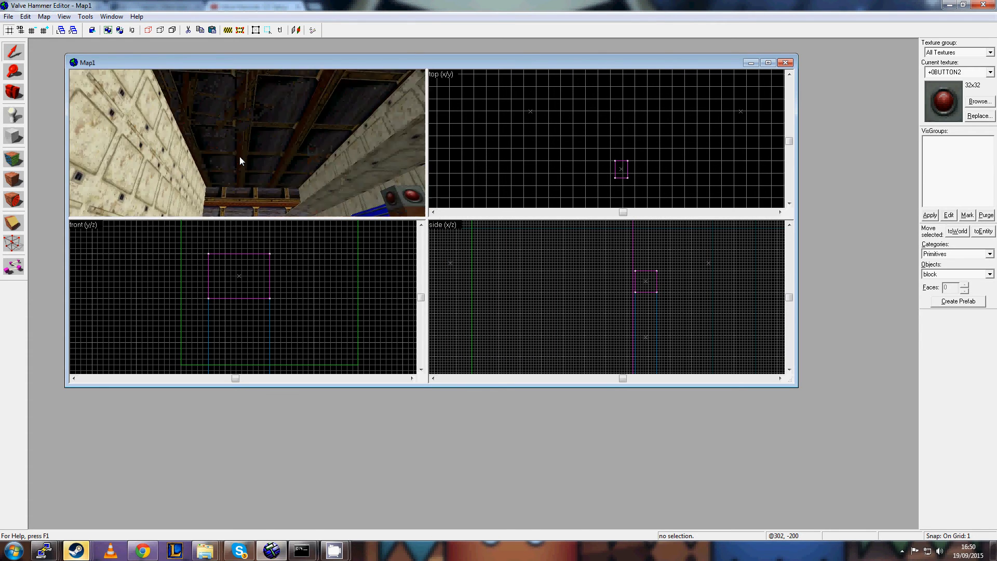
key(w)
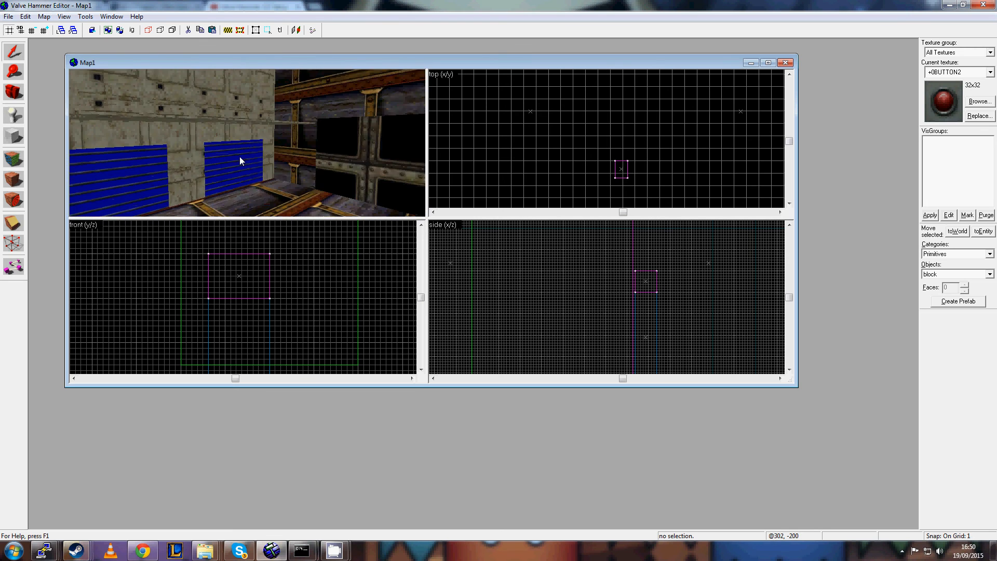
key(s)
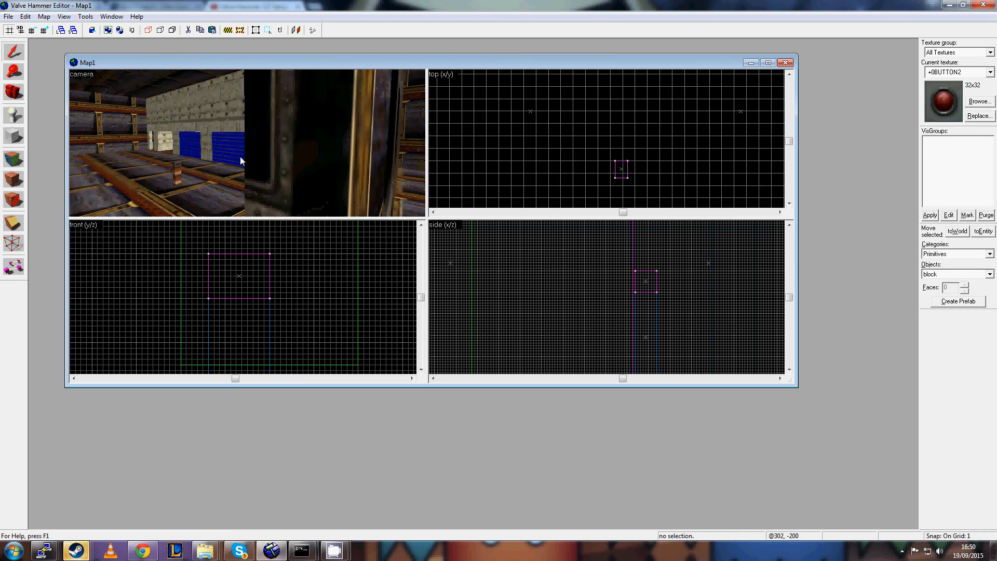
key(Right)
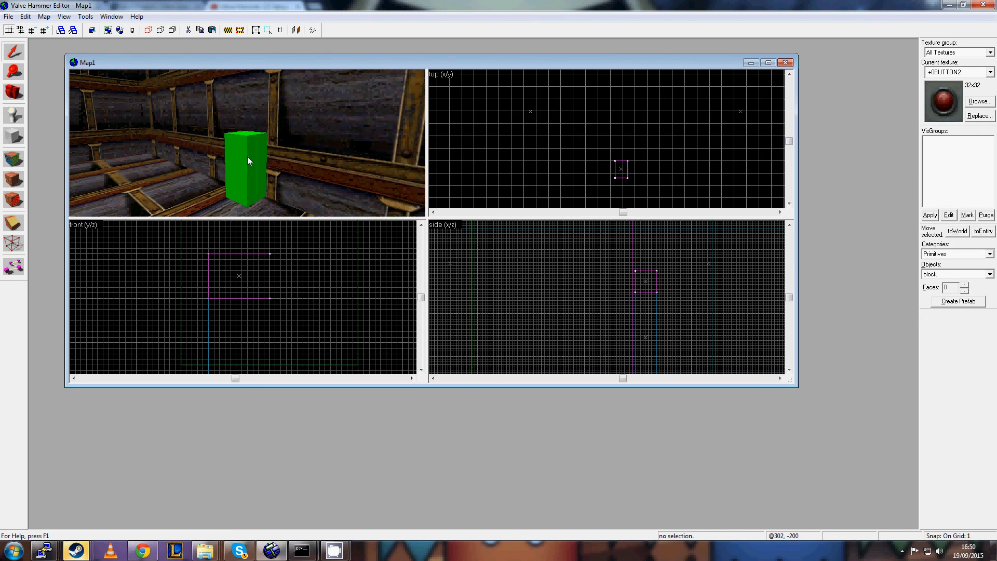
click(247, 157)
key(Left)
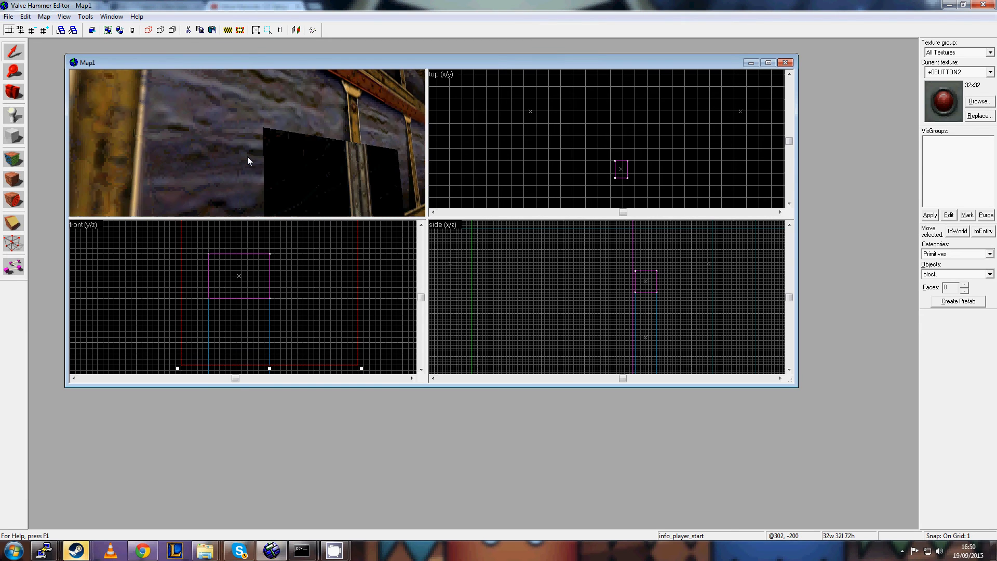
click(247, 157)
key(s)
click(247, 157)
key(Right)
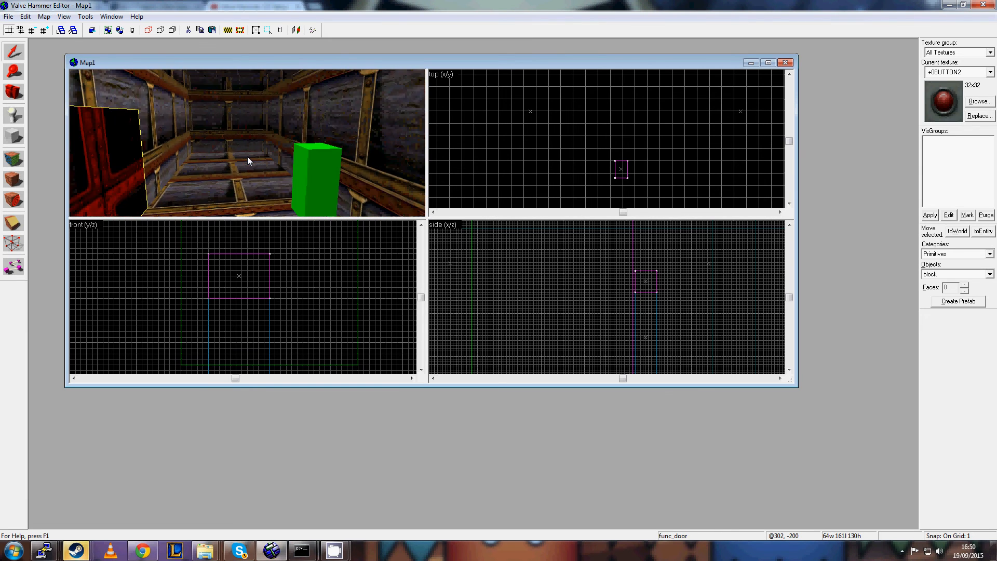
key(w)
key(Left)
key(Down)
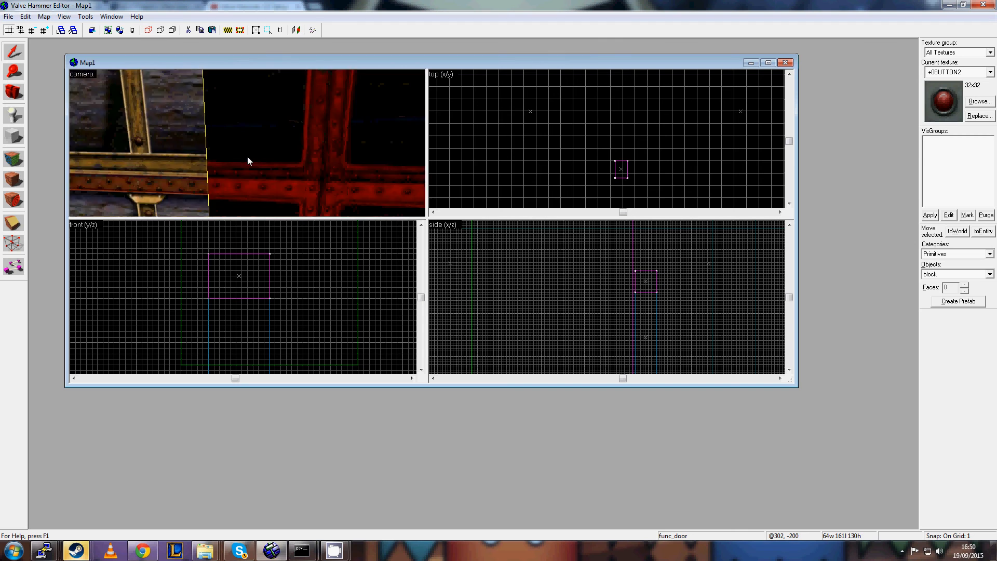
key(w)
key(Up)
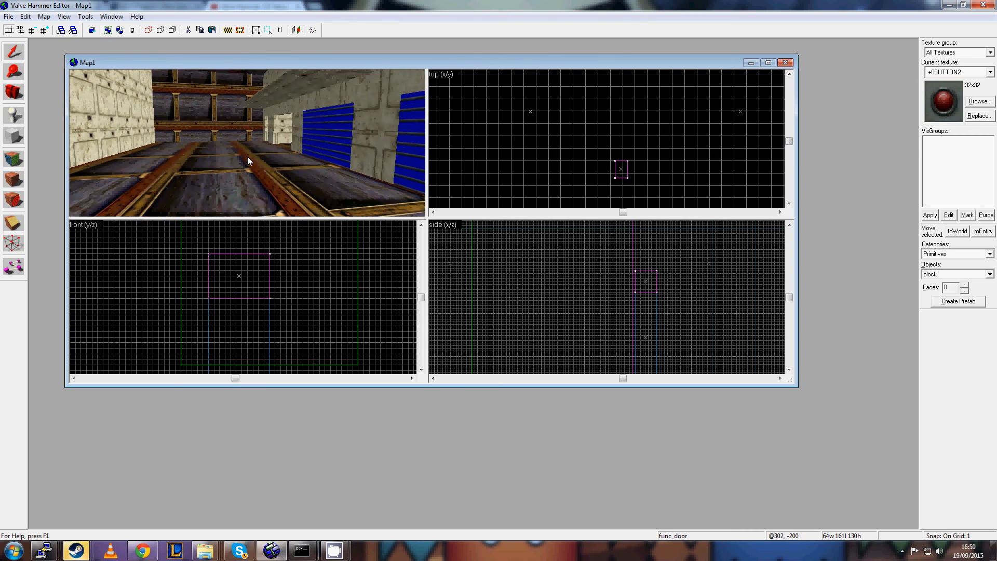
key(Right)
key(Right)
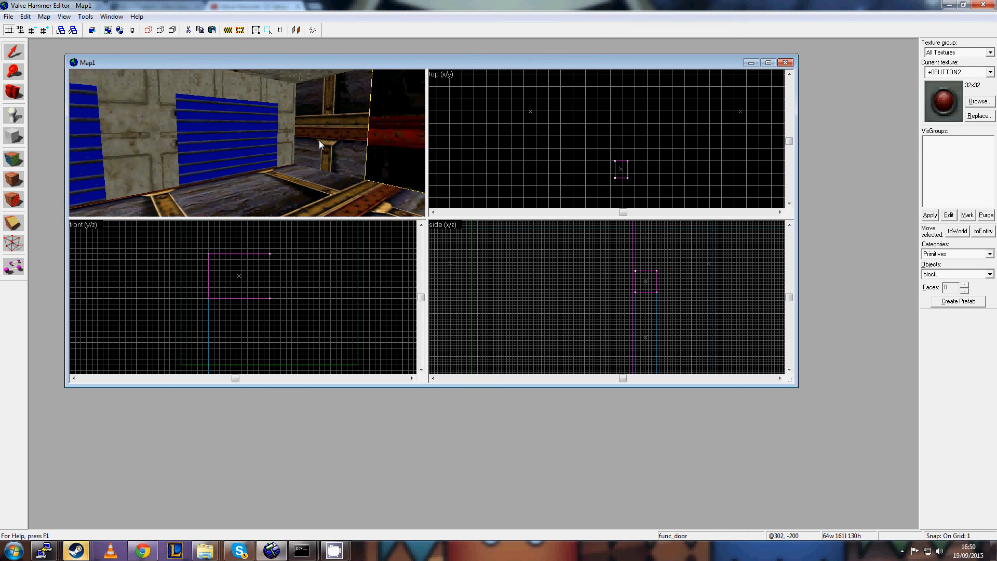
Check the barred "cells" func_door and the button_target block on the post by selecting each in the 3D view.
click(260, 137)
key(Down)
key(w)
key(Up)
key(s)
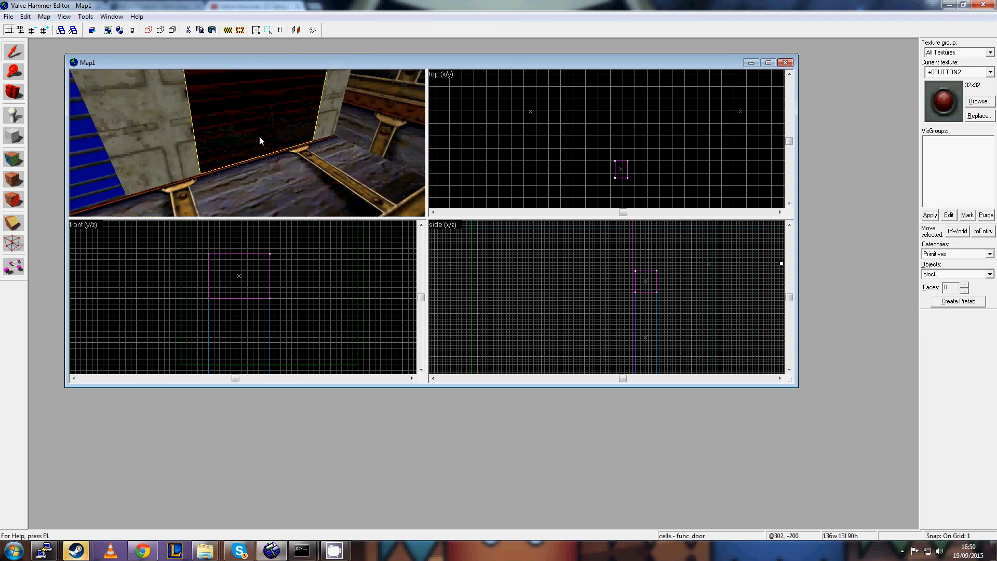
key(Left)
key(Down)
click(287, 178)
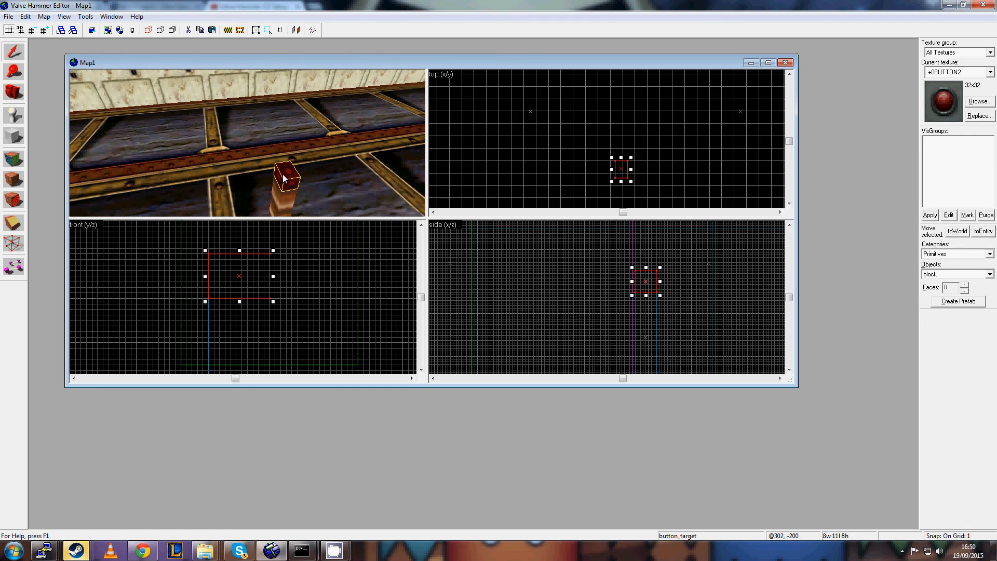
key(Right)
key(Up)
key(w)
key(Down)
key(Left)
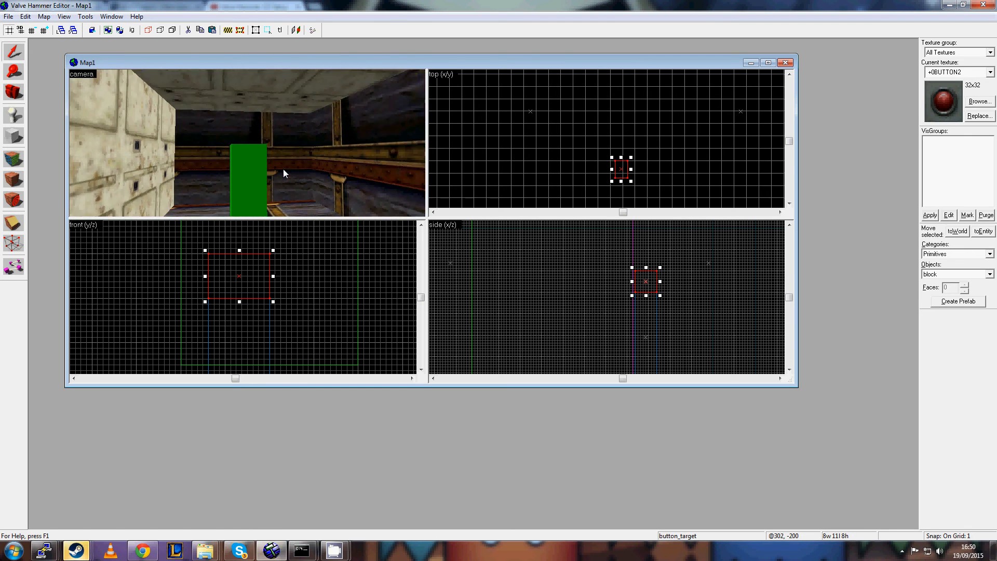
Change the class of one info_player_start entity to info_player_deathmatch.
click(264, 148)
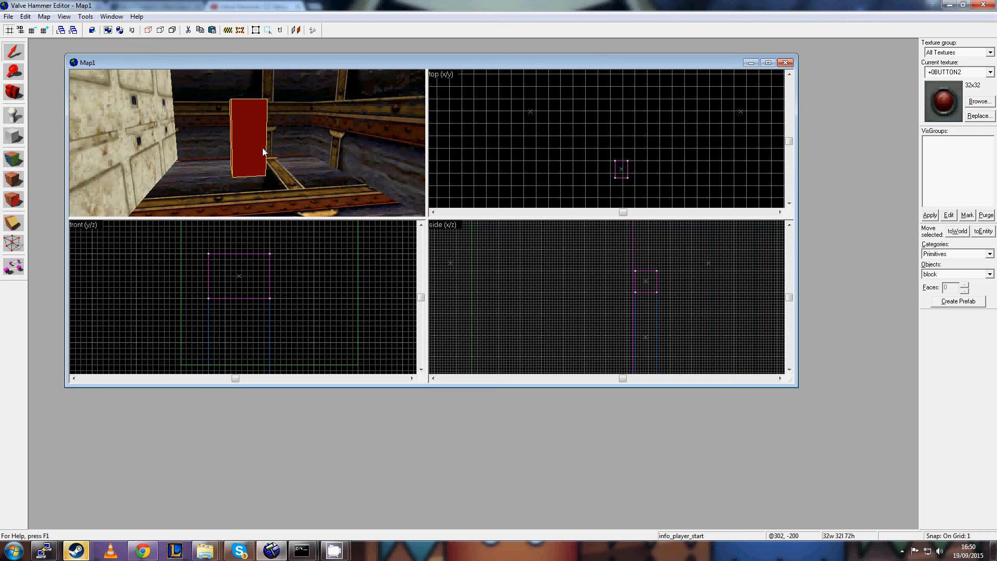
scroll(280, 291, down, 5)
scroll(644, 285, up, 4)
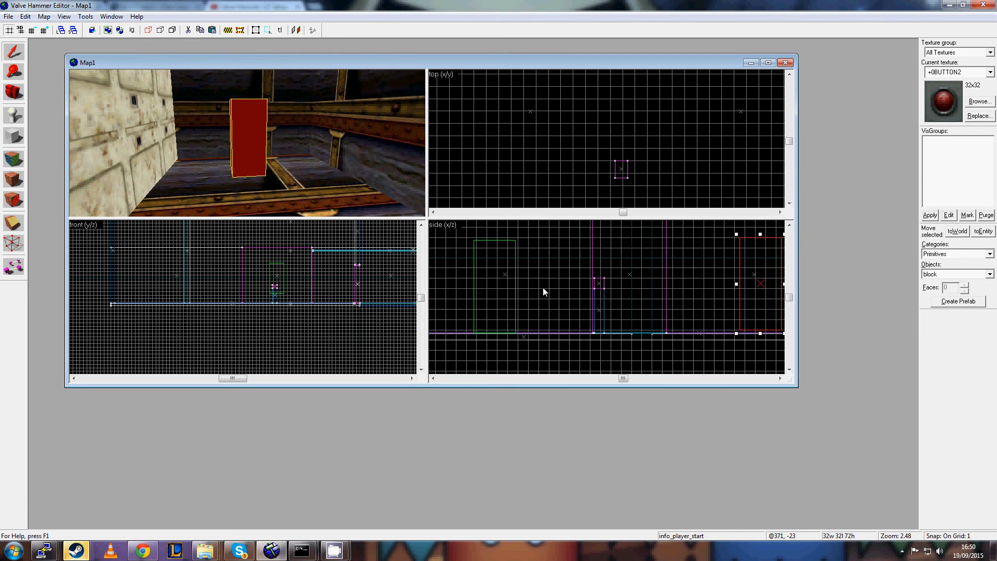
right_click(644, 285)
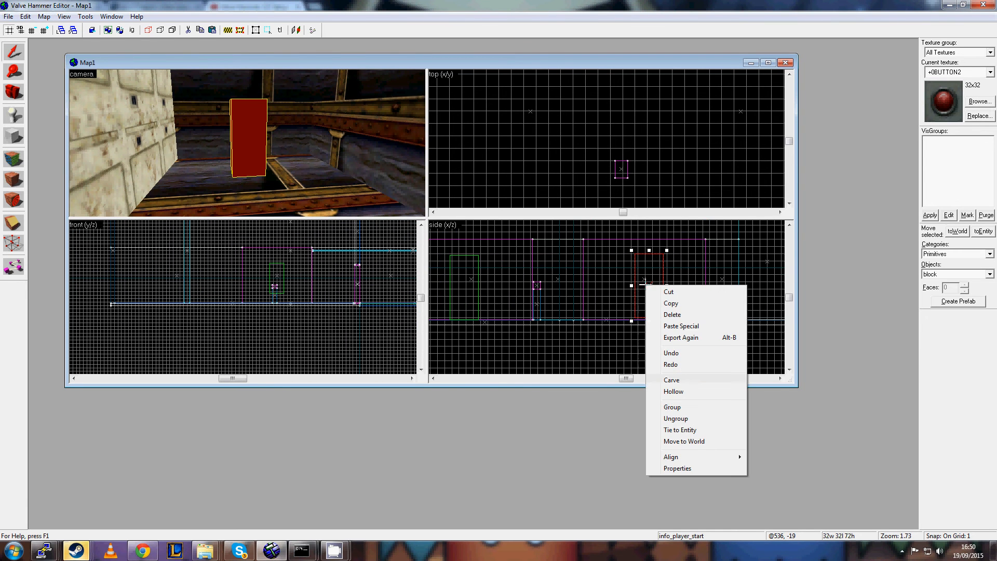
click(682, 468)
click(535, 209)
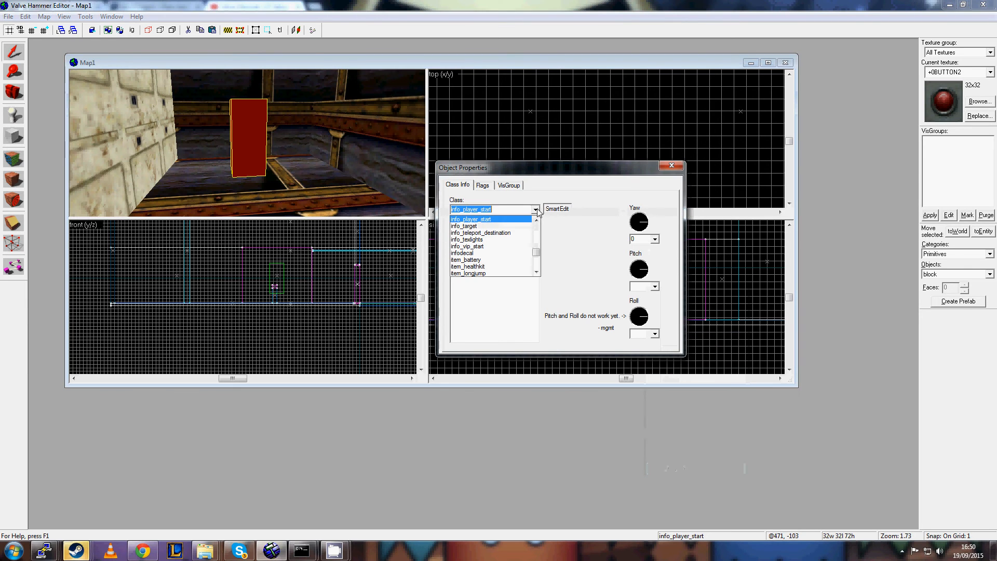
scroll(502, 242, up, 1)
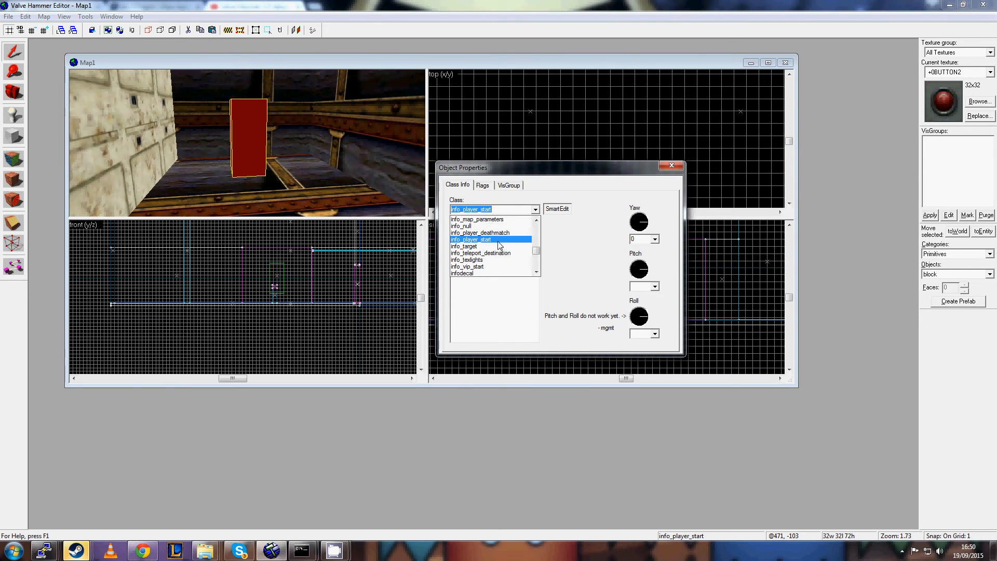
click(500, 233)
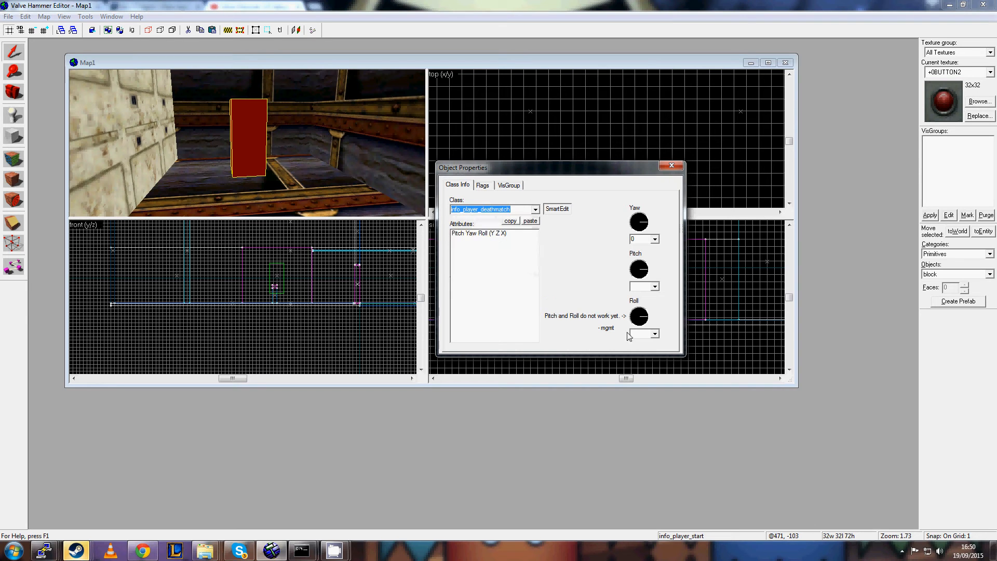
click(671, 166)
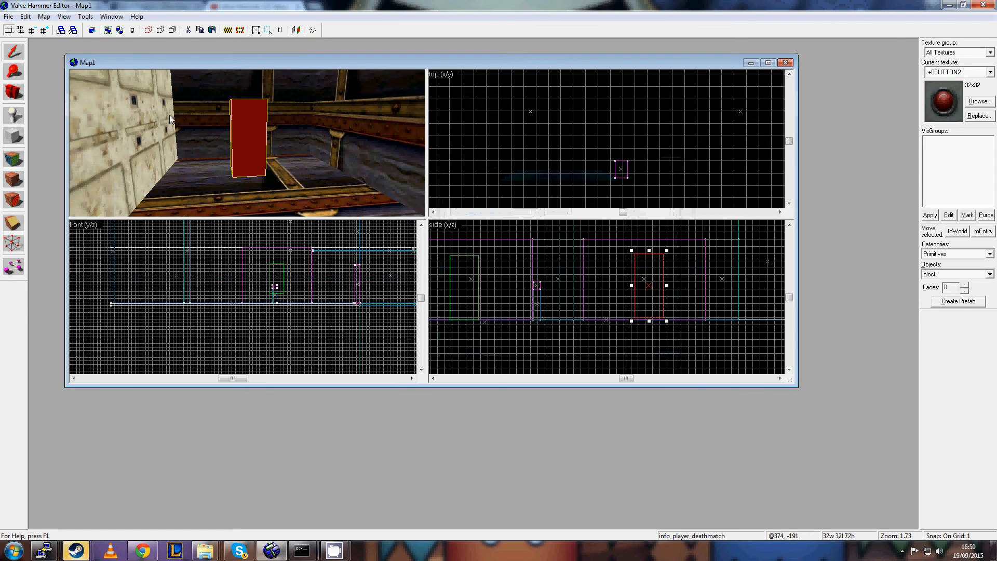
Change the class of the remaining info_player_start entity to info_teleport_destination.
drag(169, 114, 242, 126)
click(278, 130)
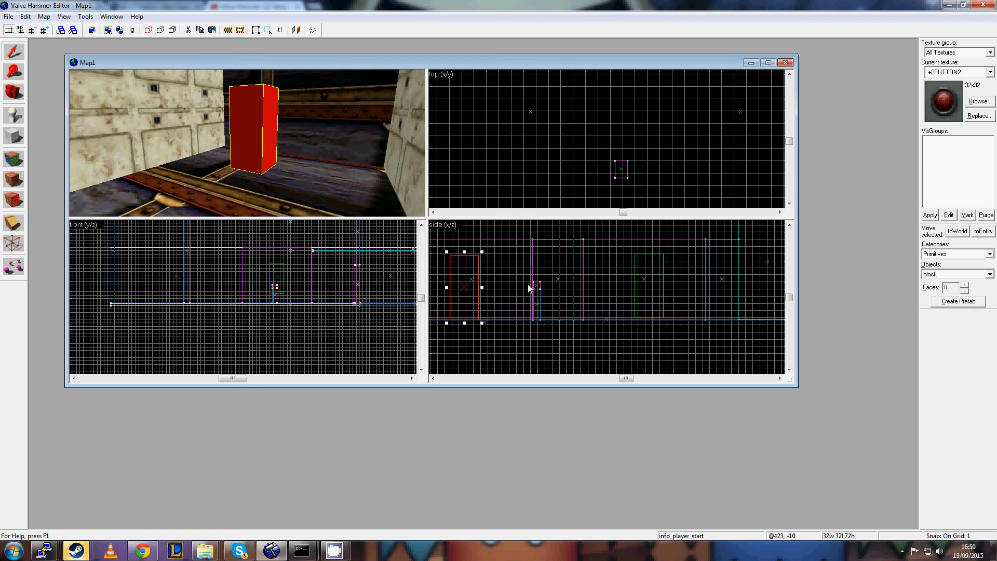
right_click(470, 287)
click(503, 470)
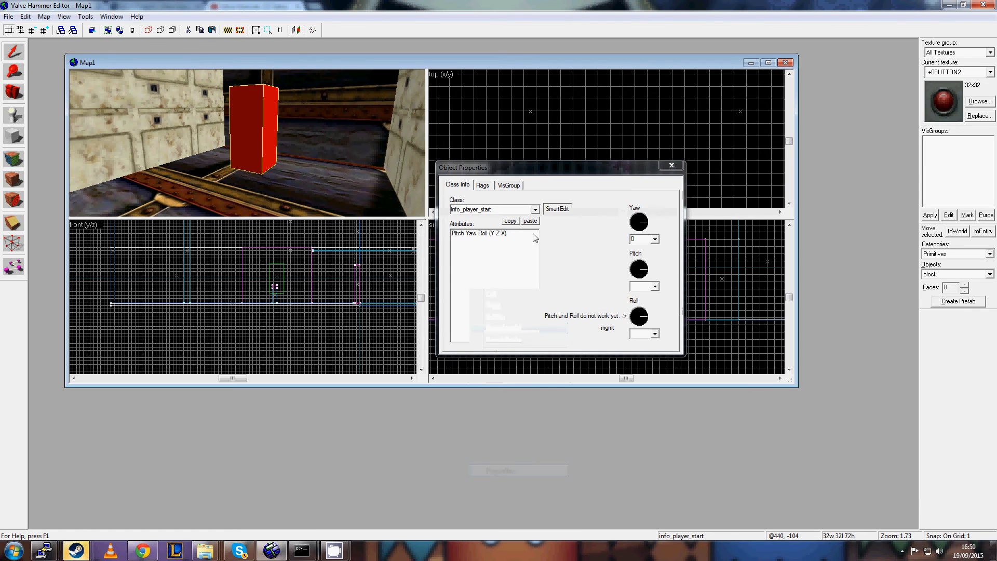
click(534, 209)
click(488, 230)
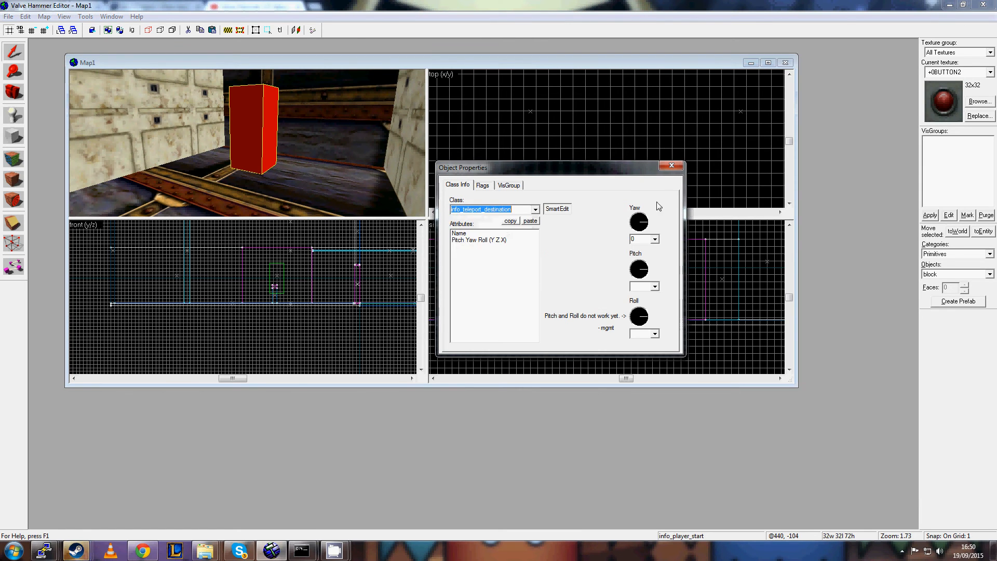
click(676, 168)
Set the class of the info_teleport_destination entity to info_player_deathmatch.
drag(273, 139, 294, 136)
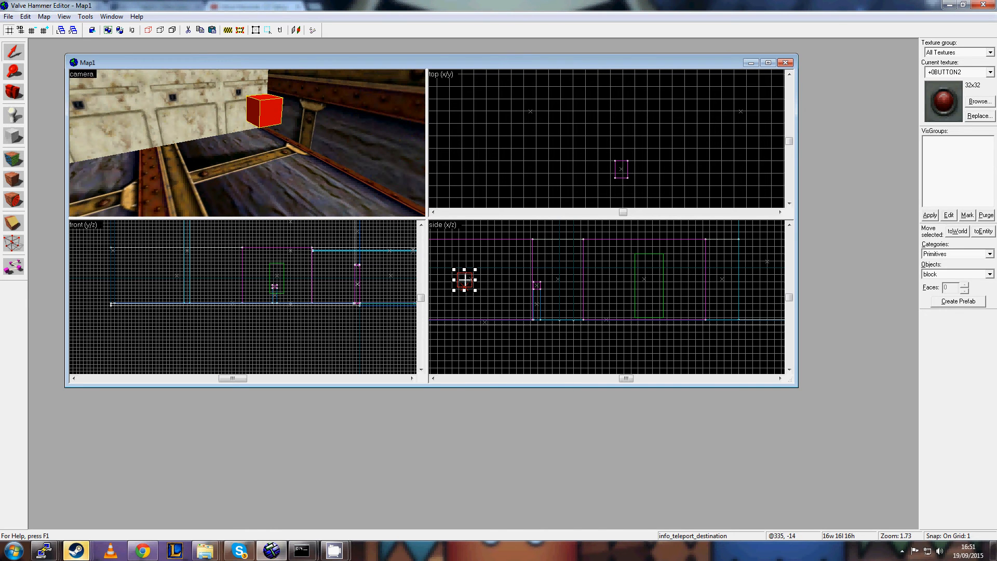
right_click(466, 281)
click(500, 464)
click(535, 210)
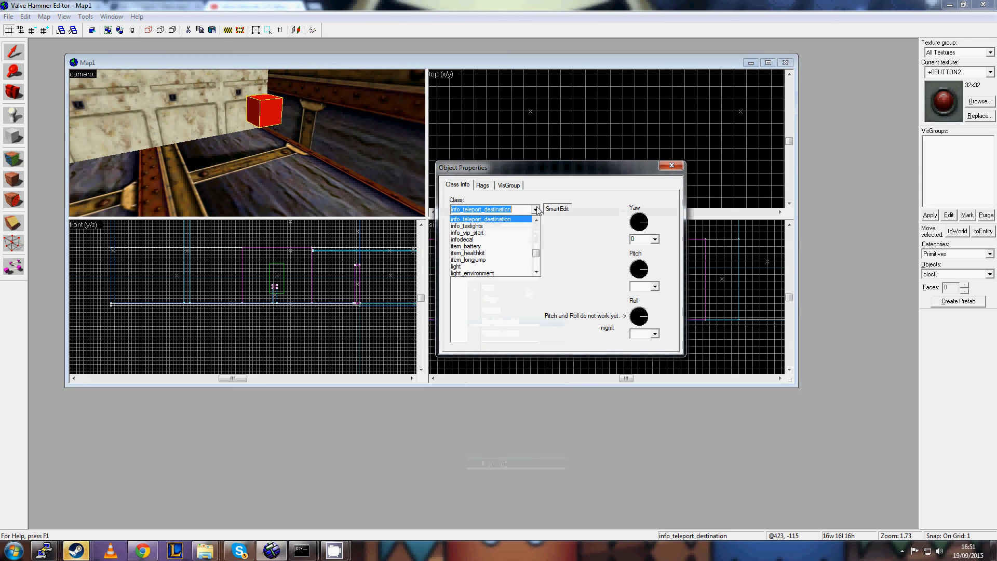
scroll(511, 233, up, 1)
click(500, 223)
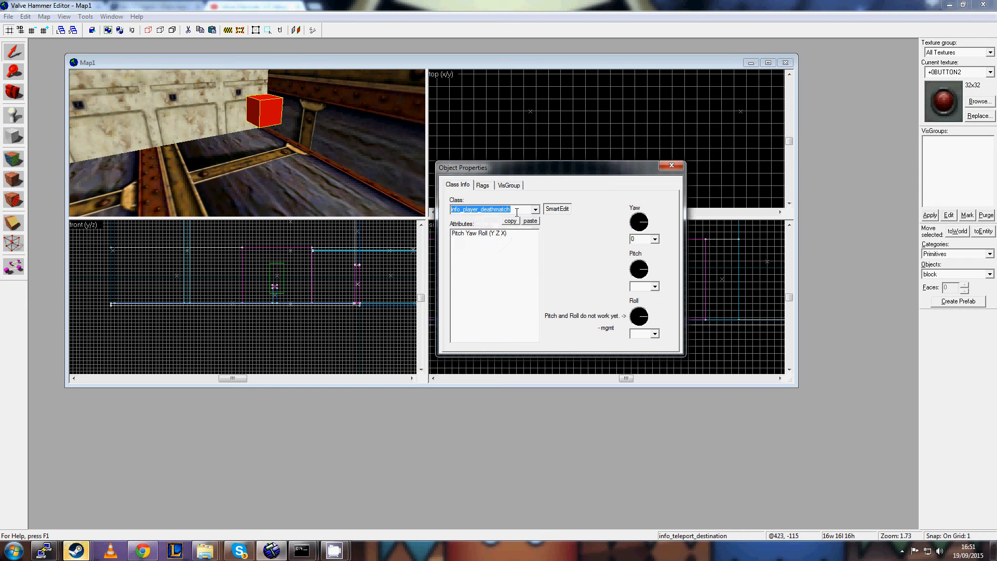
click(672, 166)
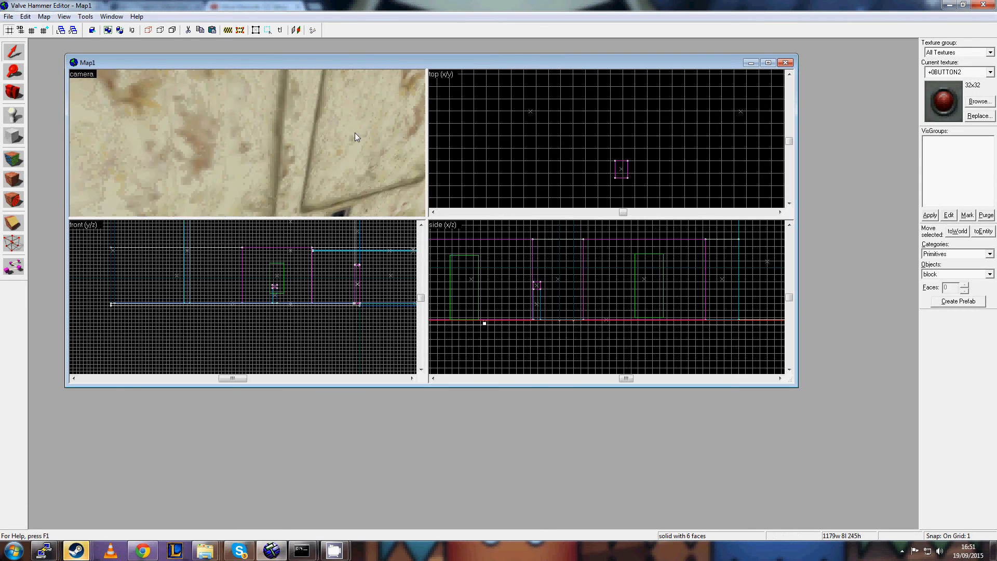
Save the map as mymap.rmf in the Hammer folder on the Data 2 (J:) drive.
key(Up)
click(9, 17)
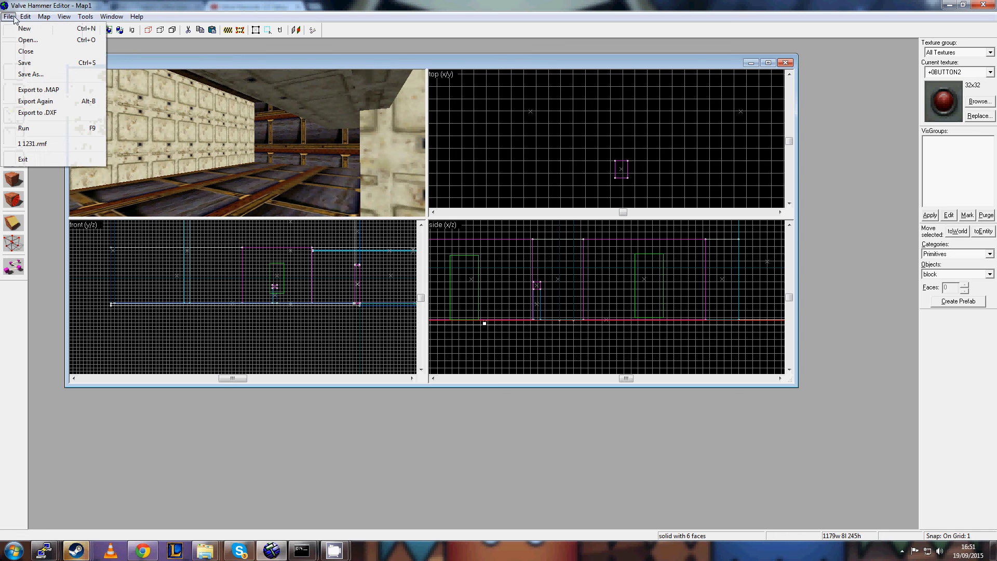
click(25, 63)
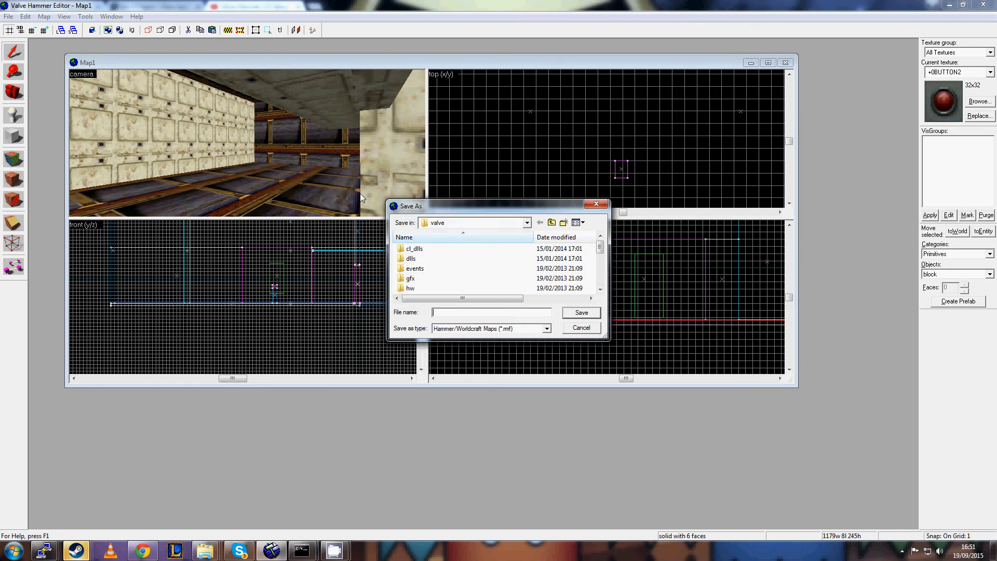
click(527, 223)
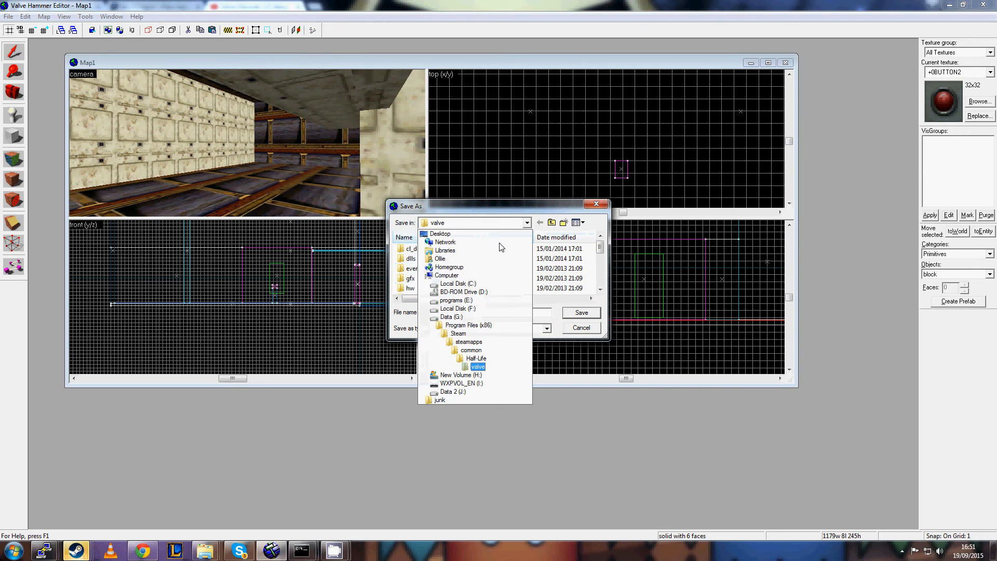
click(451, 394)
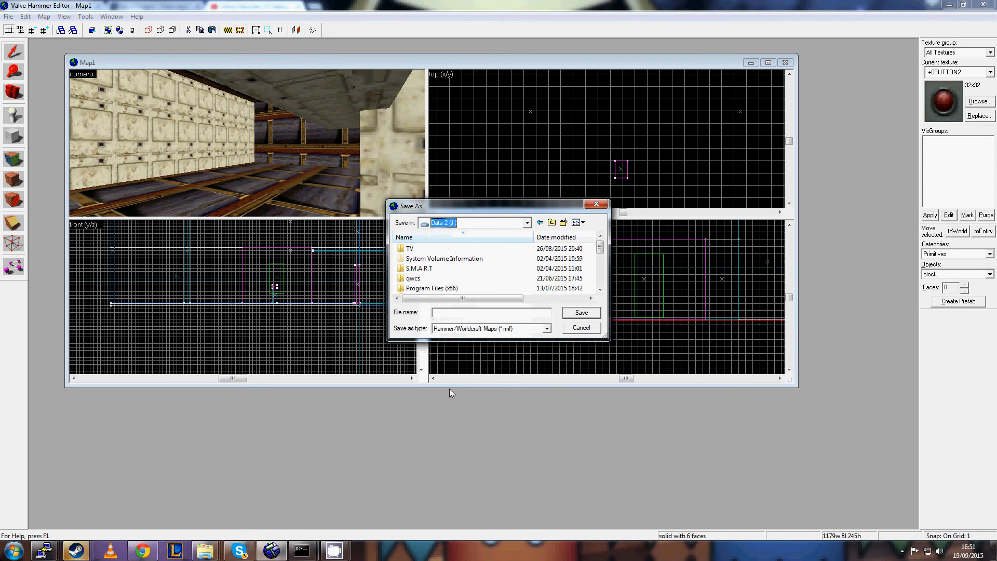
click(425, 269)
key(h)
double_click(422, 249)
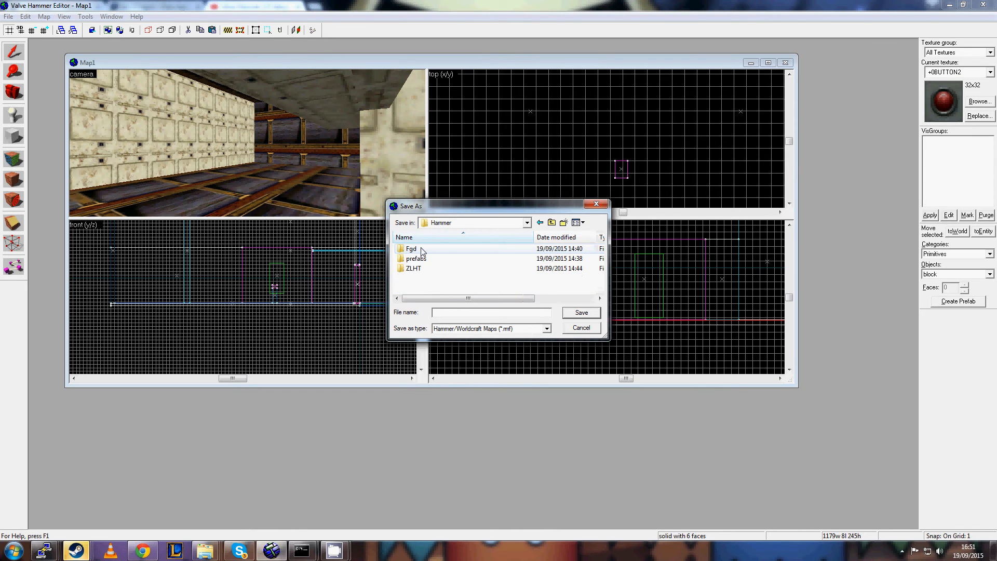
click(462, 312)
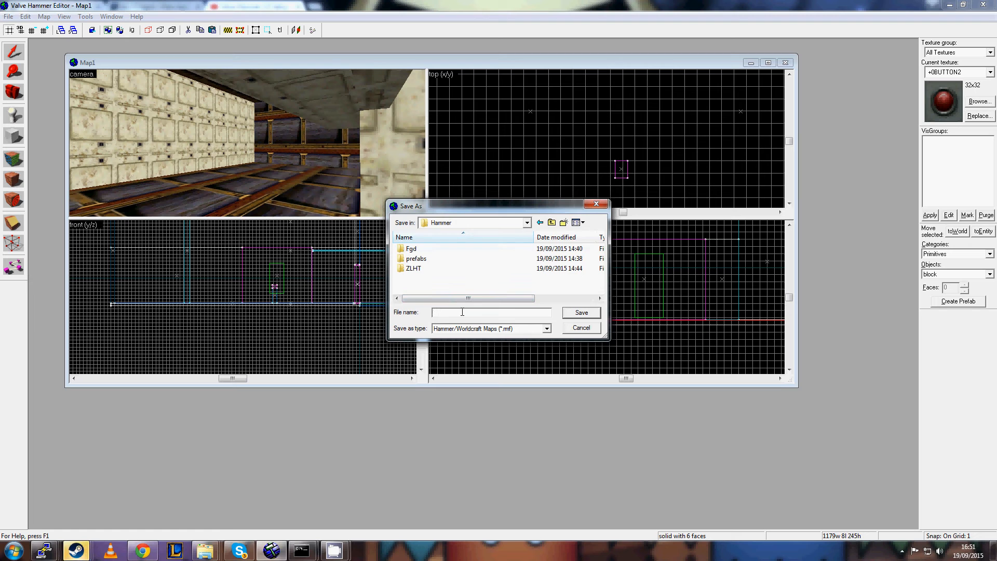
key(Return)
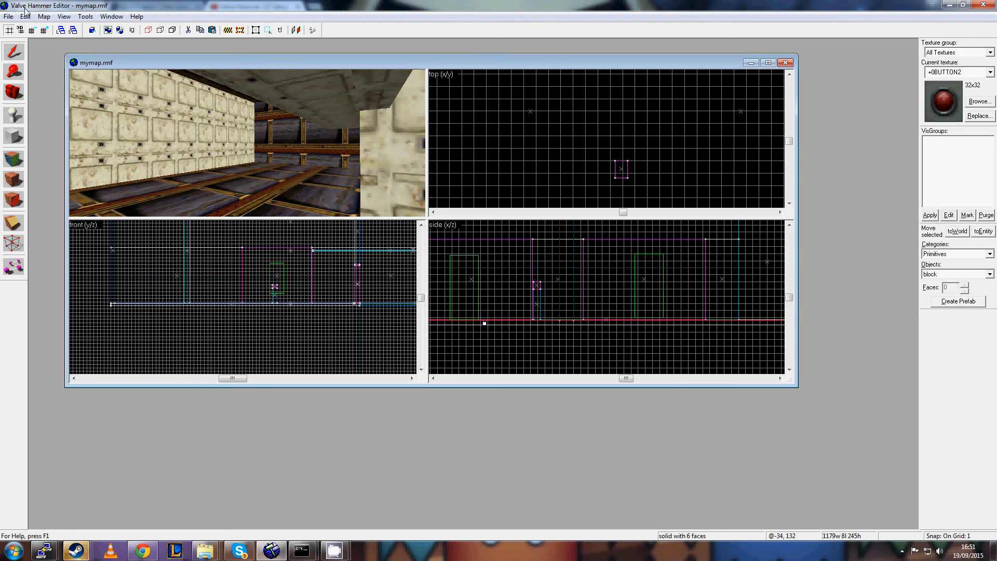
Compile and run the map with CSG and BSP on Normal and VIS and RAD set to No.
click(8, 16)
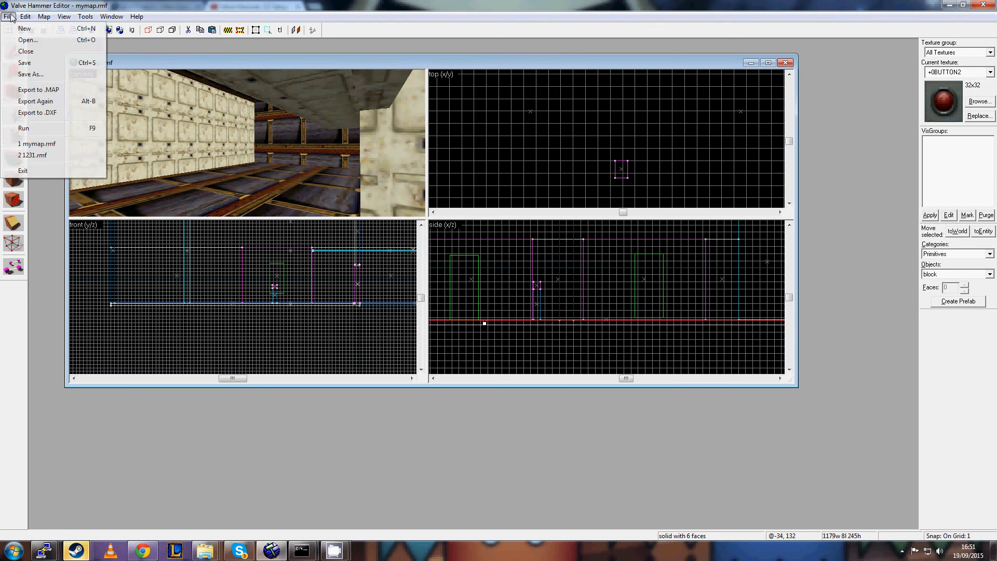
click(36, 130)
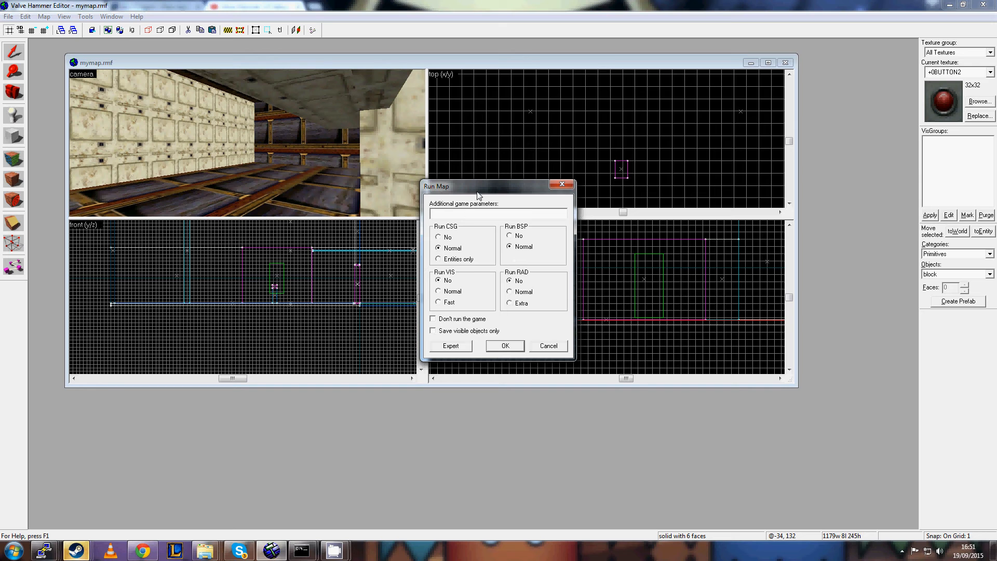
drag(477, 190, 462, 178)
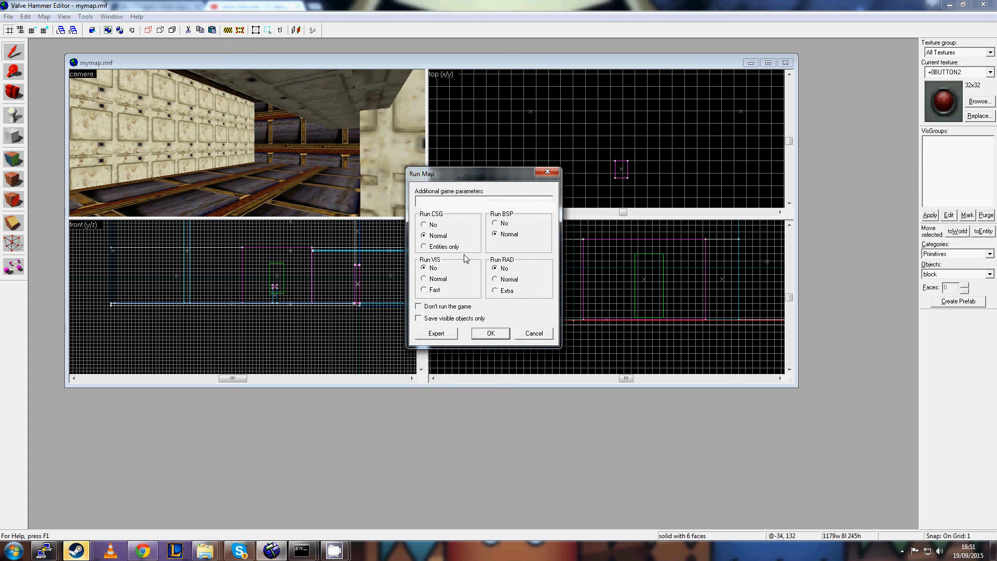
click(489, 334)
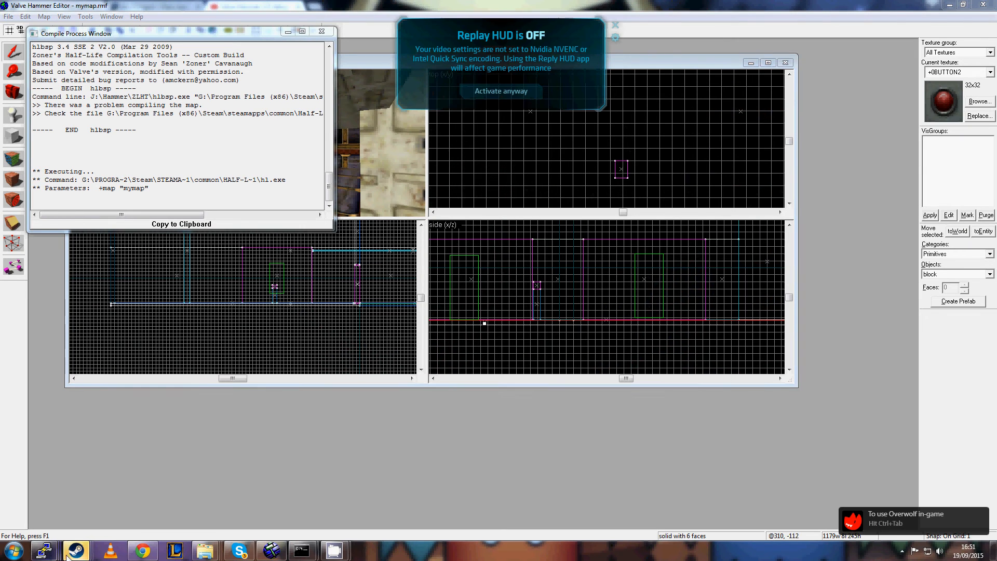
Launch Counter-Strike from Steam's recent games, and switch back to the Hammer editor while it runs.
right_click(73, 551)
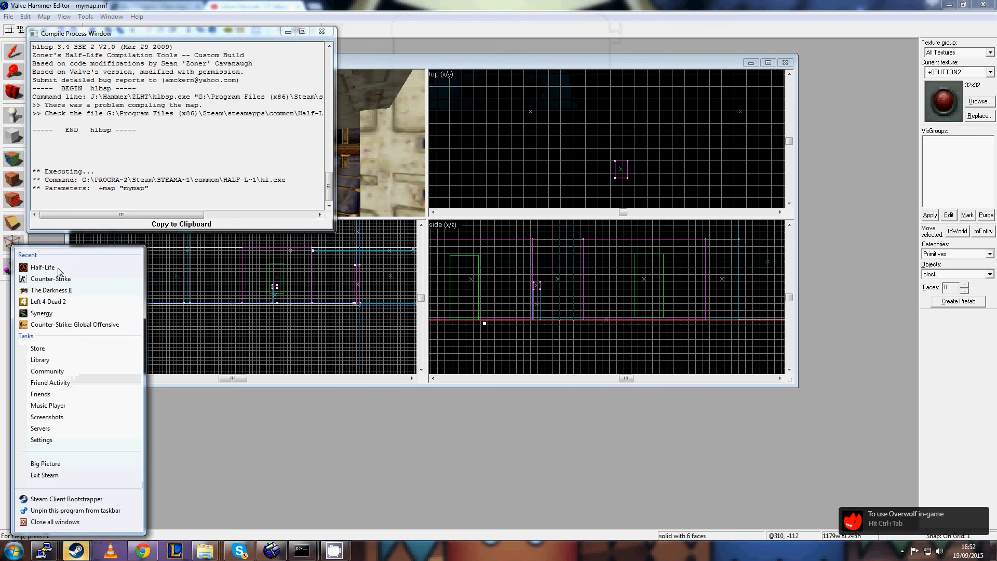
click(44, 279)
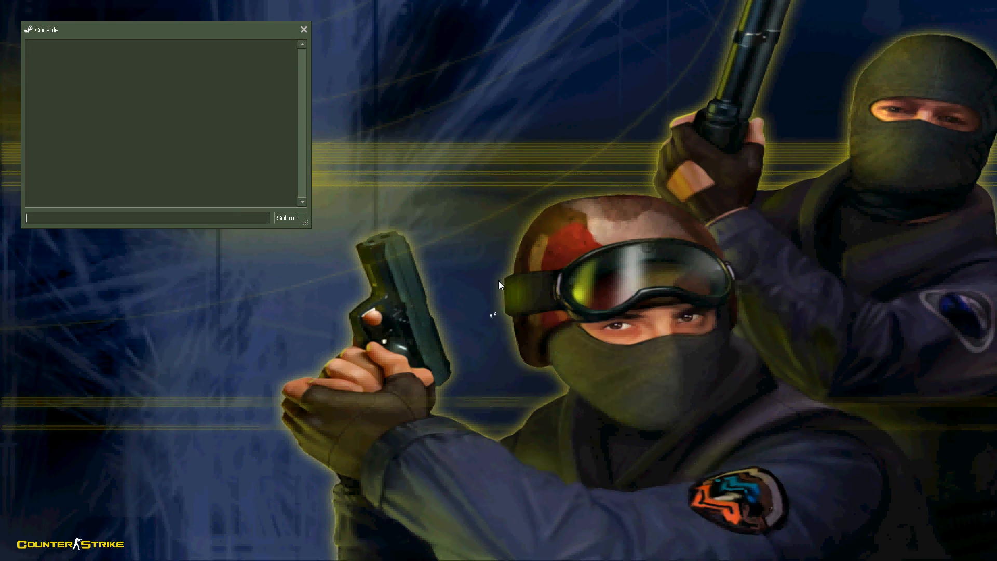
key(alt+Tab)
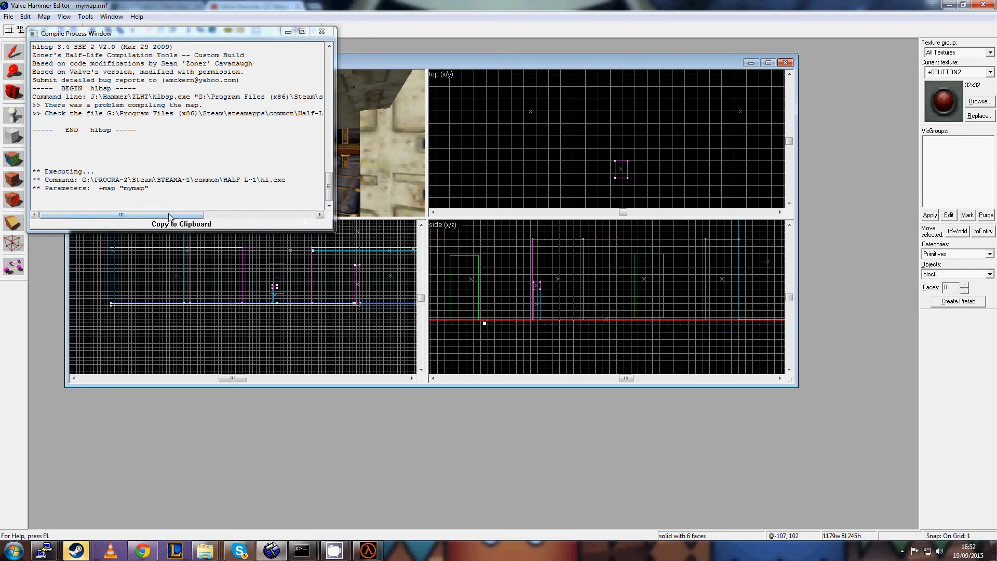
Review the hlbsp compile output in the compile process window.
mouse_move(170, 215)
mouse_down()
mouse_move(187, 215)
mouse_move(151, 214)
mouse_move(264, 209)
mouse_move(152, 211)
mouse_up()
click(169, 161)
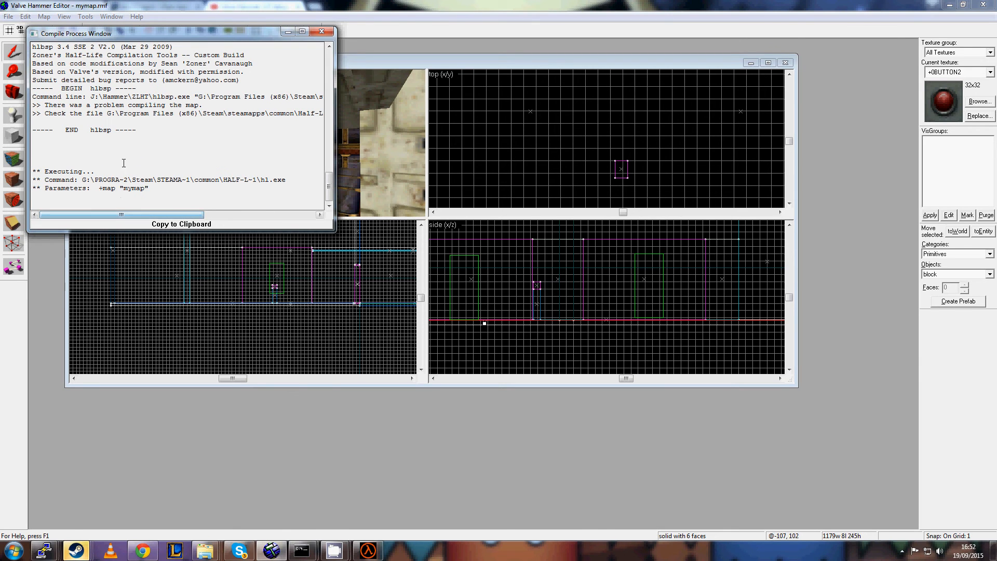
scroll(145, 165, up, 1)
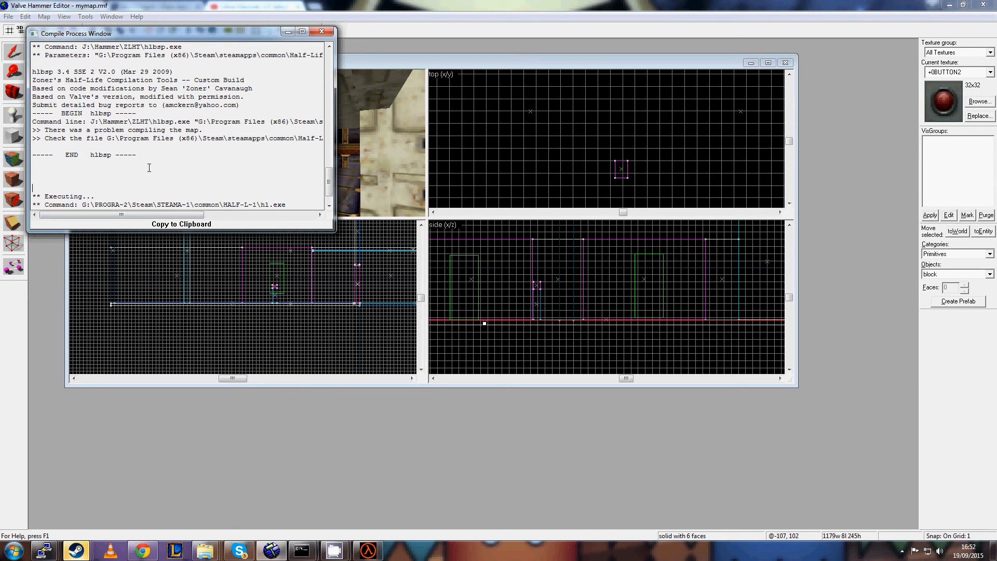
mouse_move(130, 215)
mouse_down()
mouse_move(242, 221)
mouse_move(127, 208)
mouse_up()
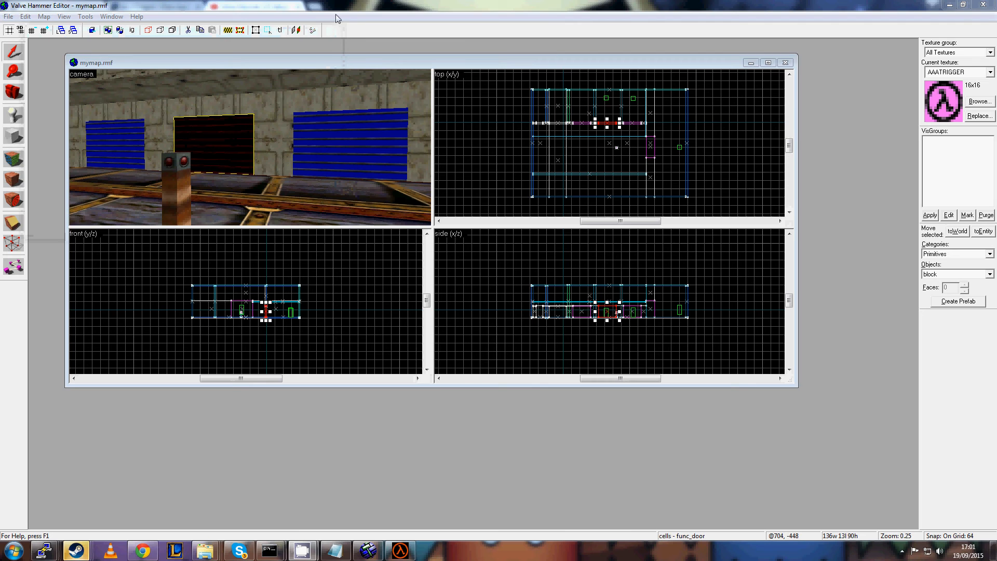
click(362, 4)
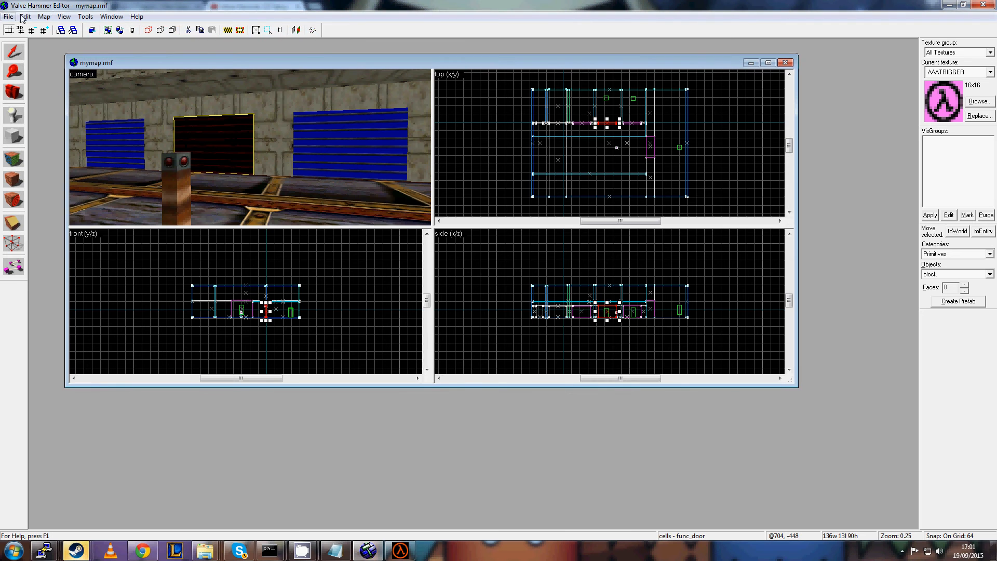
click(85, 16)
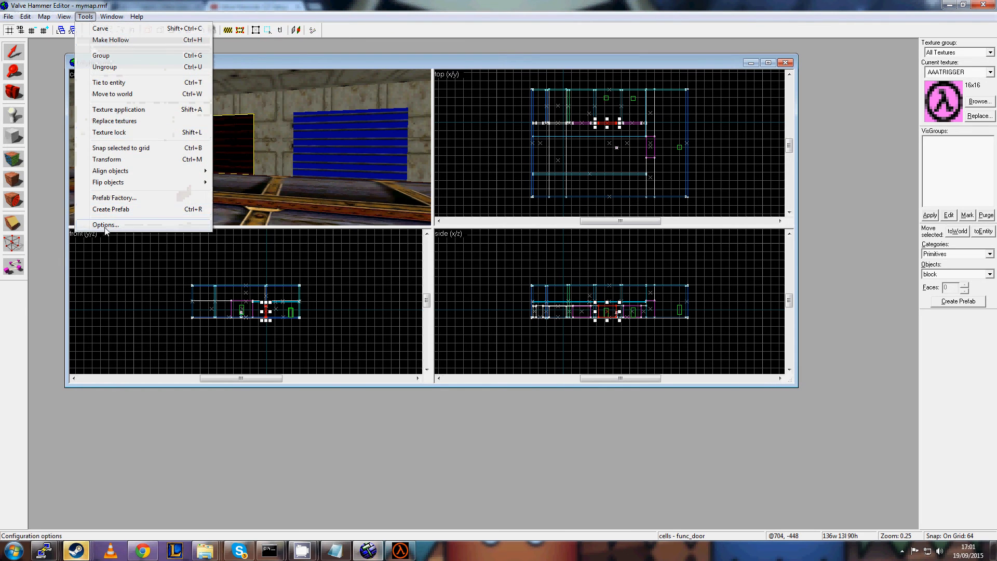
click(86, 16)
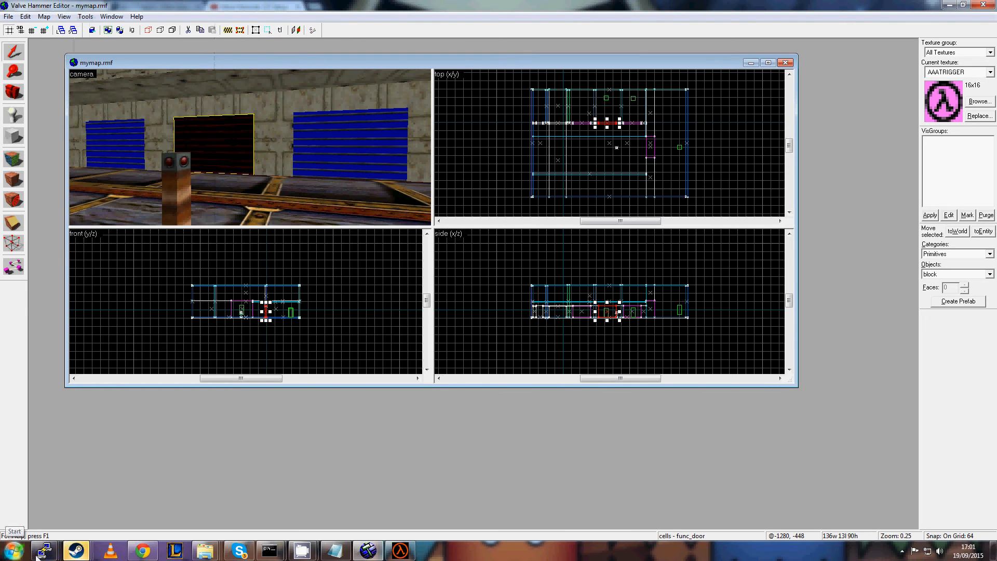
Switch to mymap.log in Notepad and examine the hlcsg lines about the cstrike.wad and halflife.wad paths.
click(335, 550)
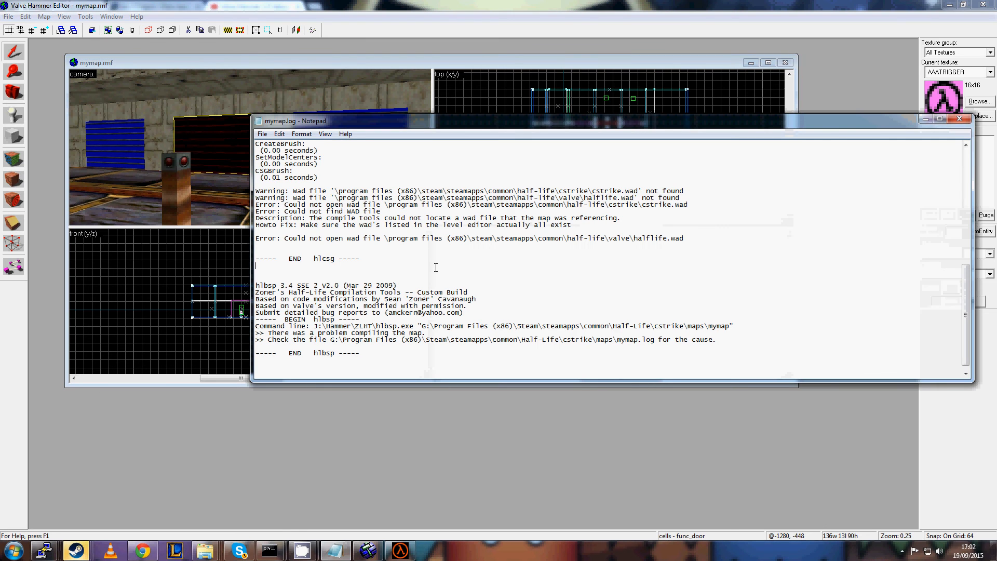
drag(293, 191, 180, 188)
click(481, 239)
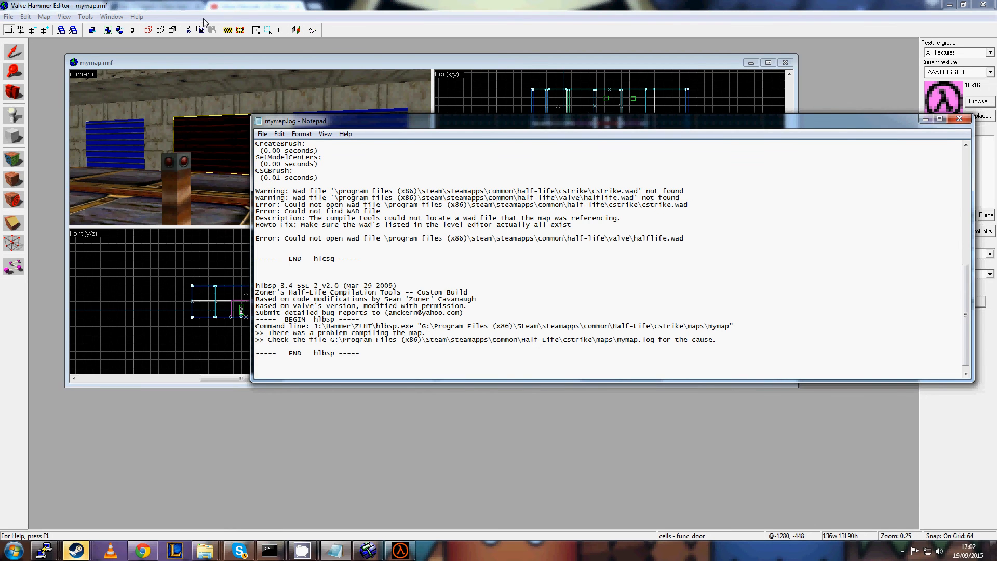
drag(419, 192, 328, 192)
click(374, 201)
drag(675, 192, 443, 199)
click(364, 207)
drag(335, 191, 346, 191)
Open the editor's texture WAD settings and compare the listed files with the WAD paths in mymap.log.
click(112, 16)
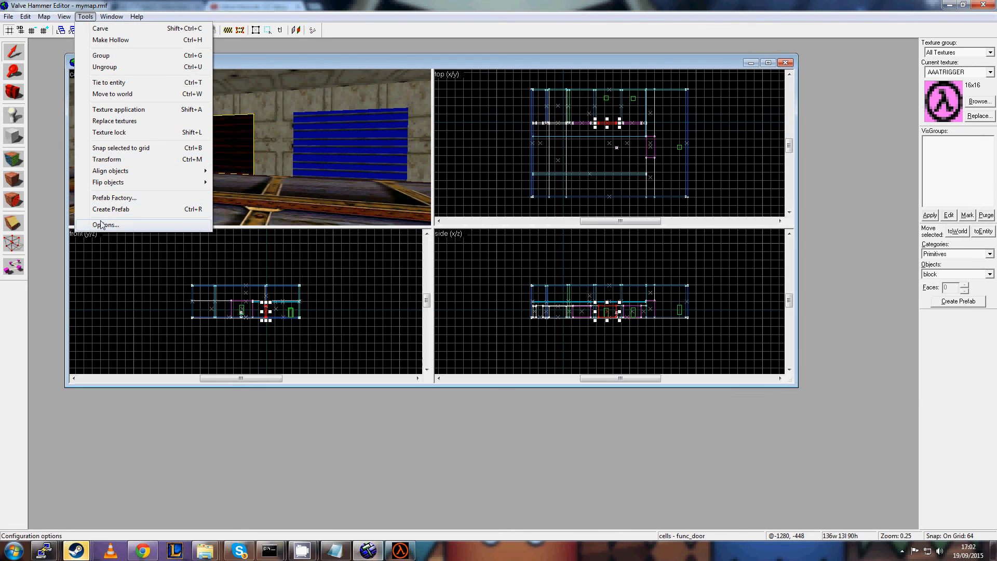
click(101, 225)
click(559, 167)
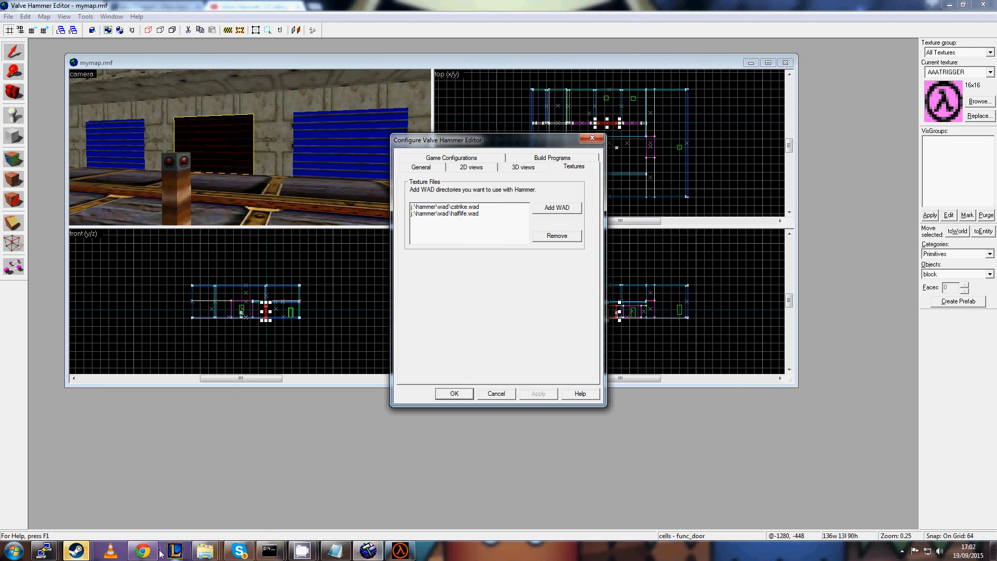
click(335, 550)
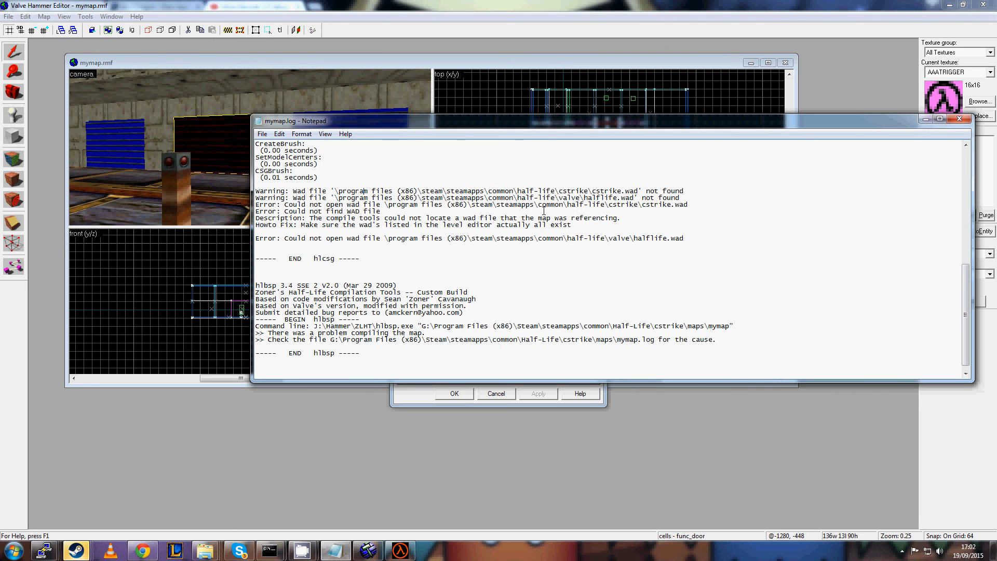
drag(621, 198, 397, 191)
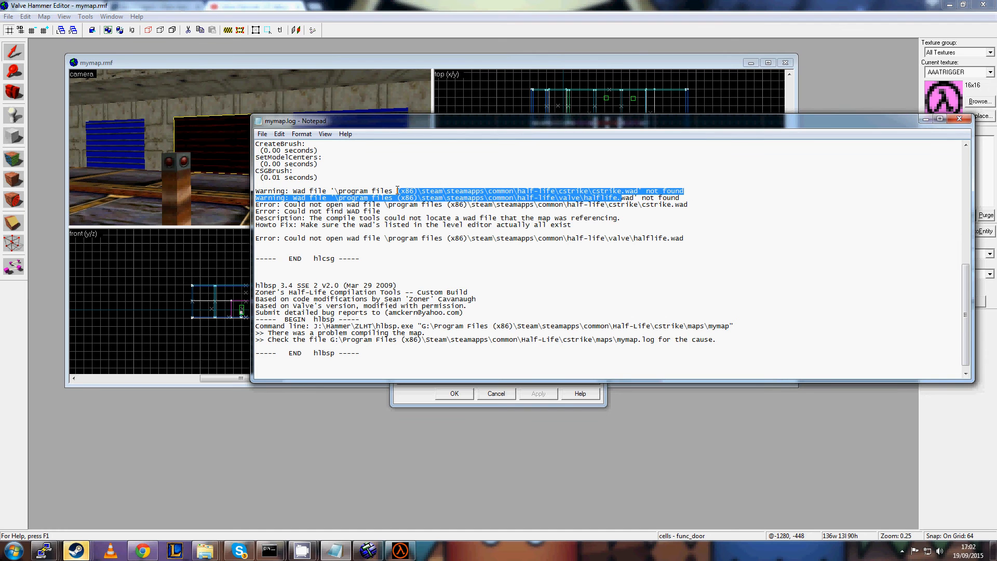
click(924, 119)
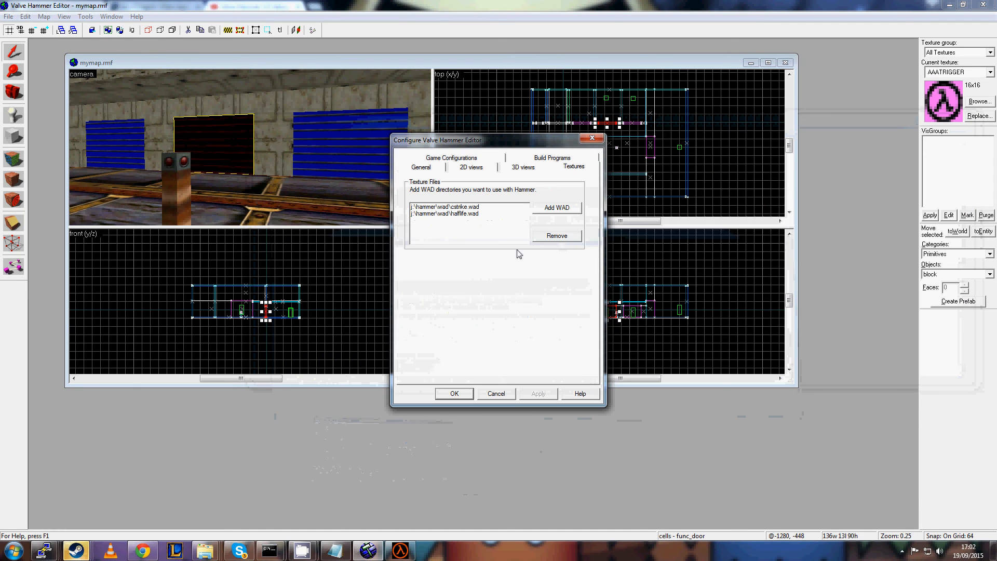
Check the cstrike.wad and halflife.wad entries in the texture file list and cancel the options without changes.
click(430, 207)
click(453, 214)
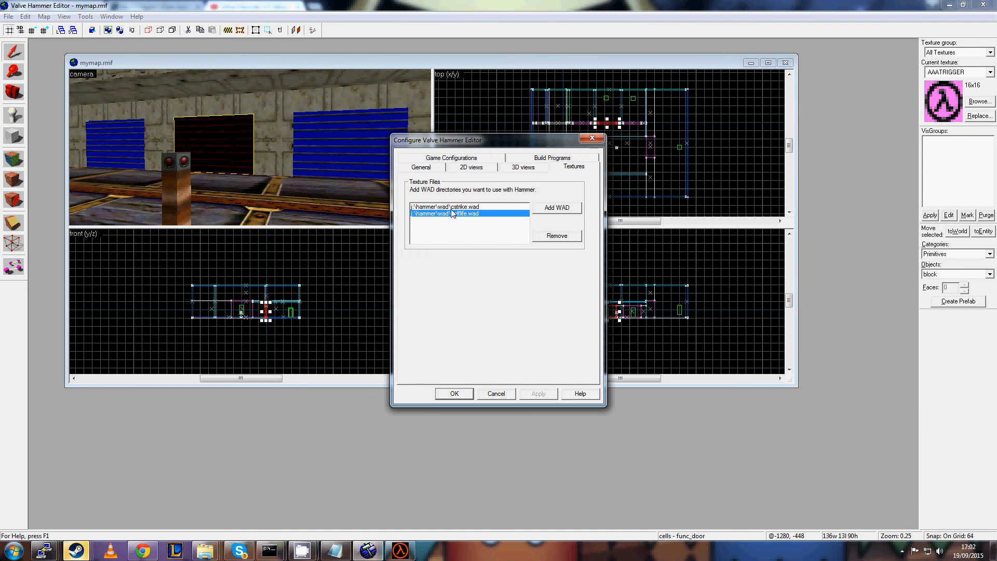
click(443, 208)
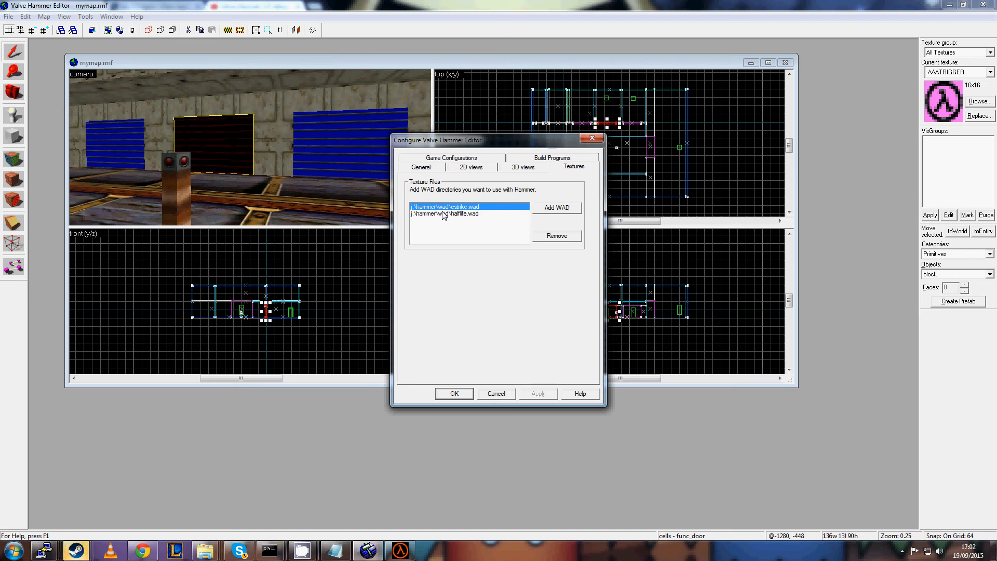
click(496, 394)
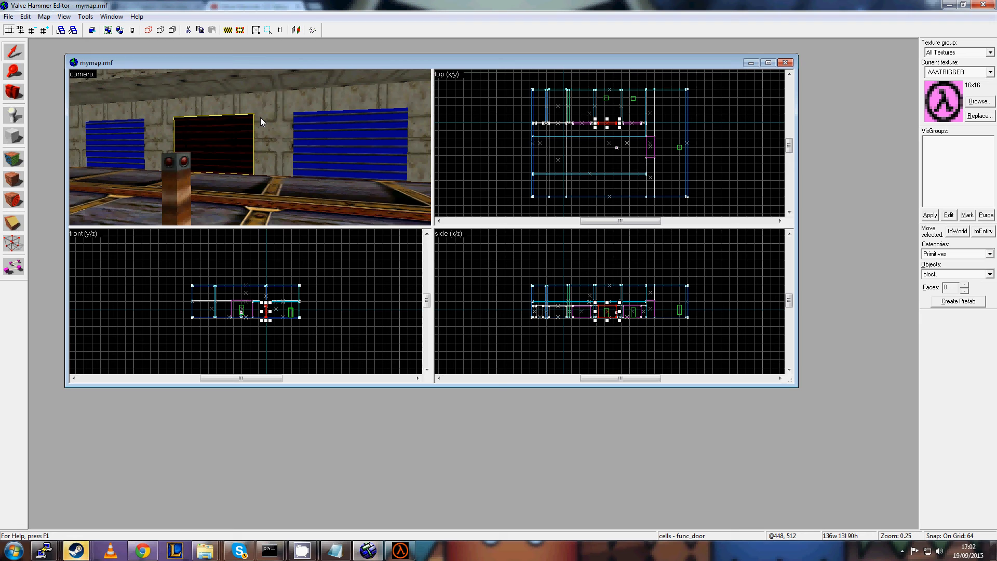
Open the properties of the button block on top of the post and re-enter its class as func_button.
click(173, 165)
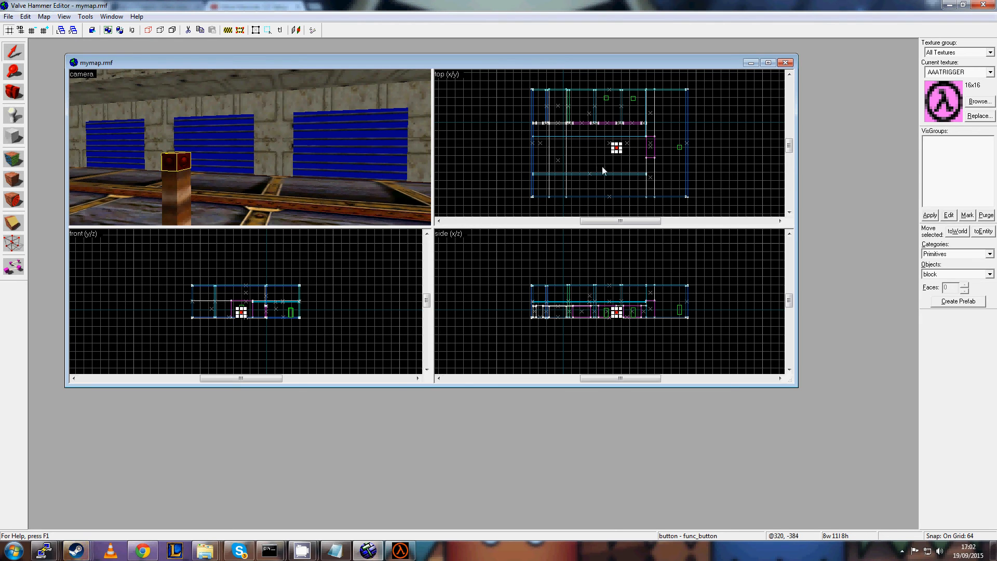
right_click(617, 149)
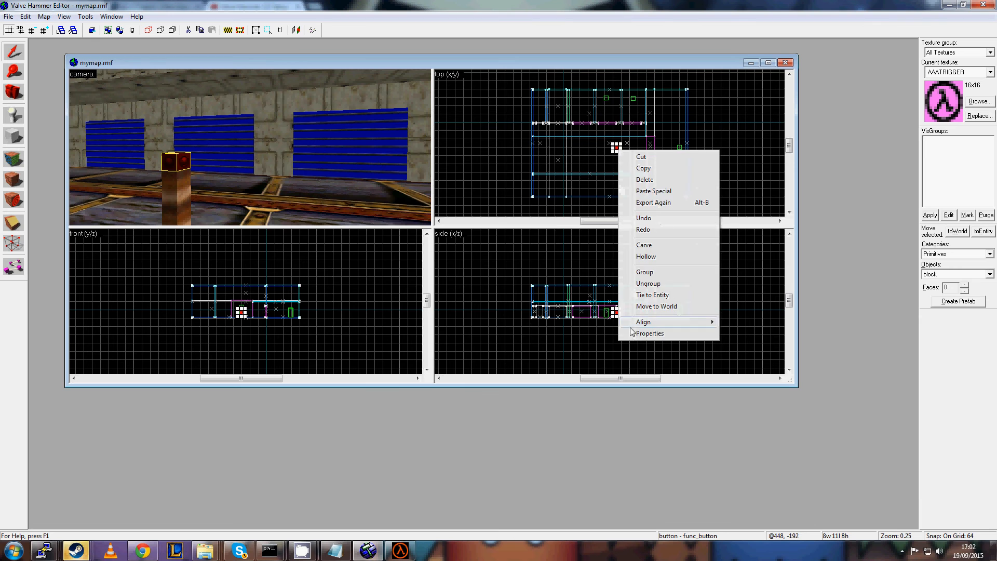
click(634, 333)
drag(450, 184, 525, 197)
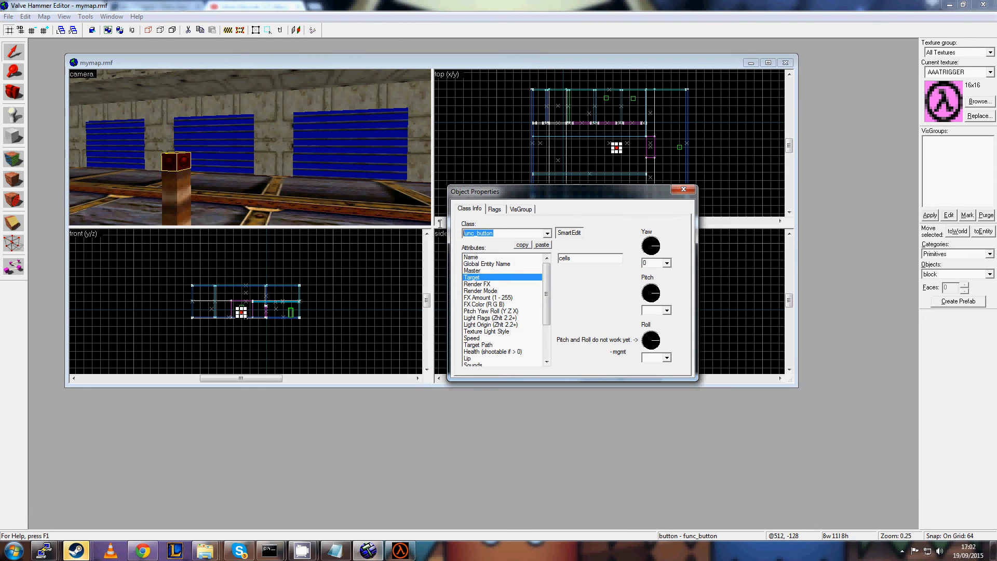
key(BackSpace)
text(fu)
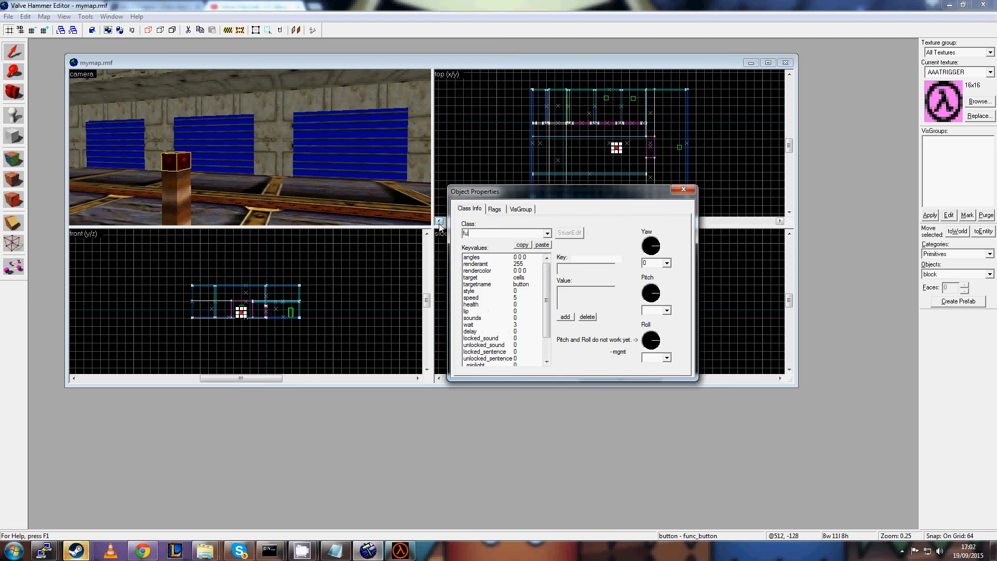
text(nc_button)
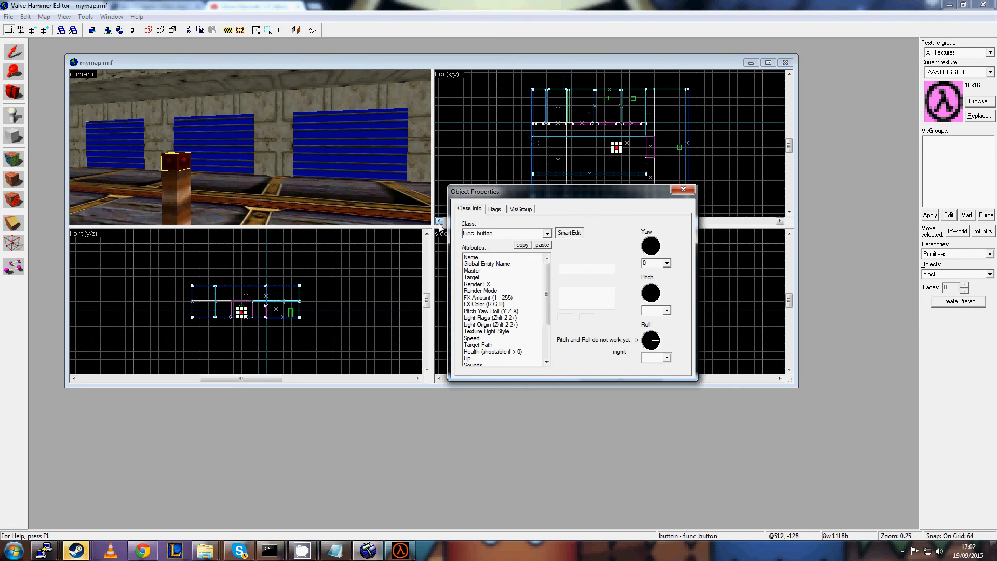
Check the func_button's Name and Target attributes, and close its properties.
click(478, 257)
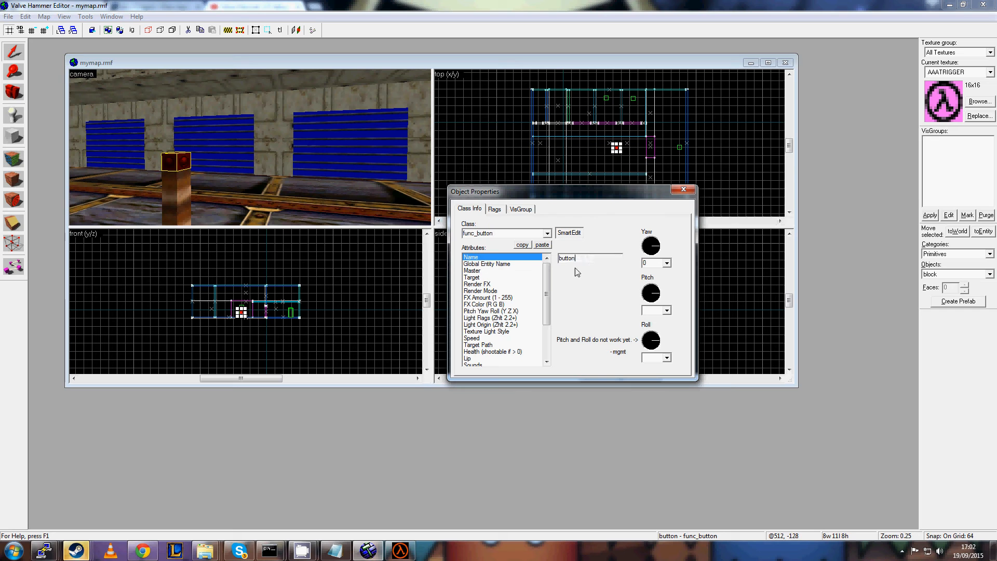
click(485, 278)
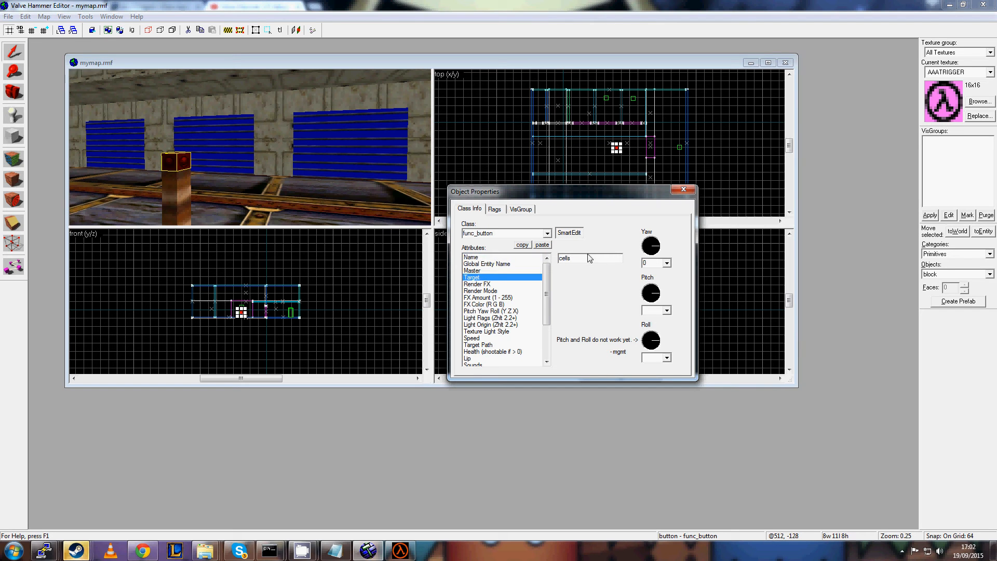
click(339, 140)
click(192, 161)
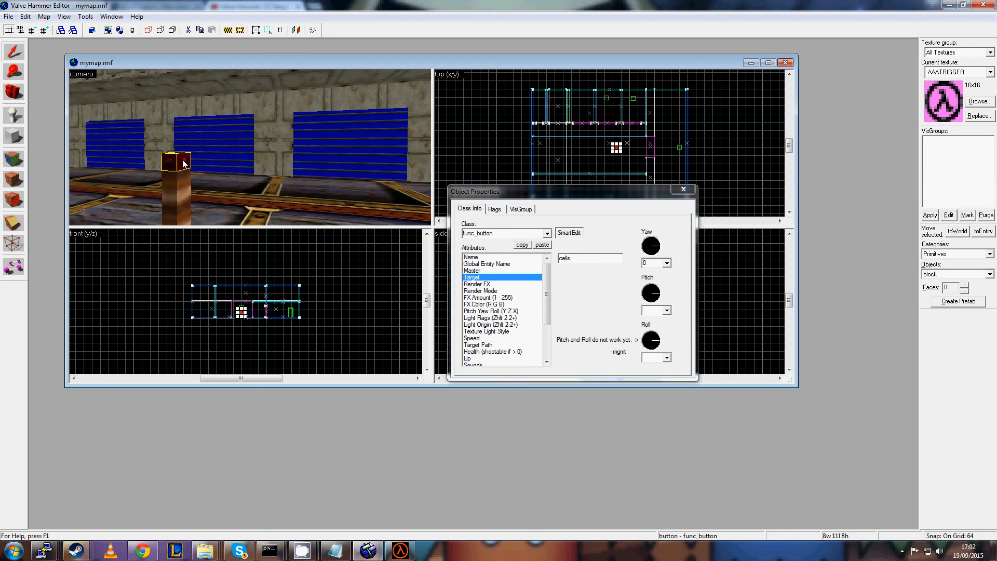
click(592, 259)
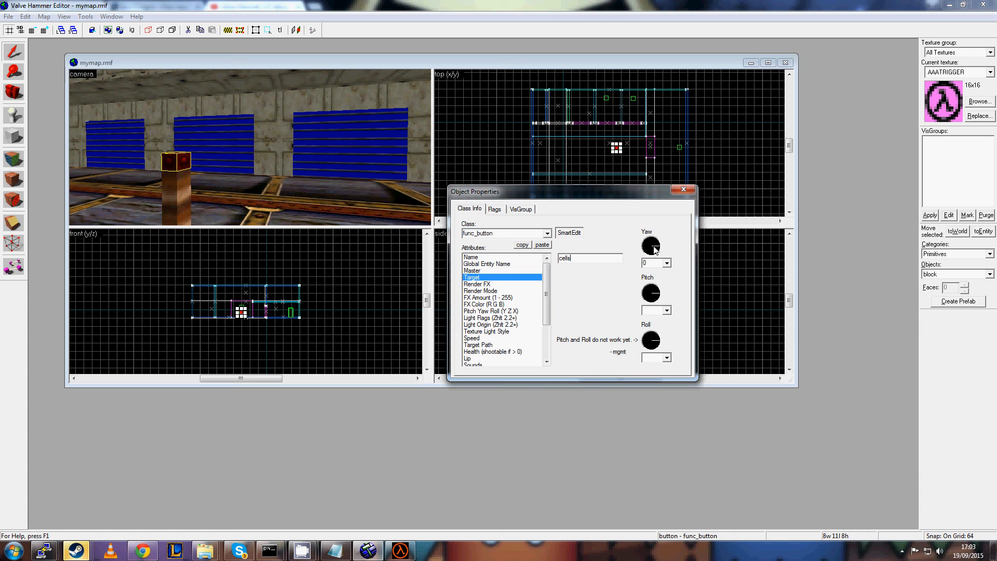
click(683, 189)
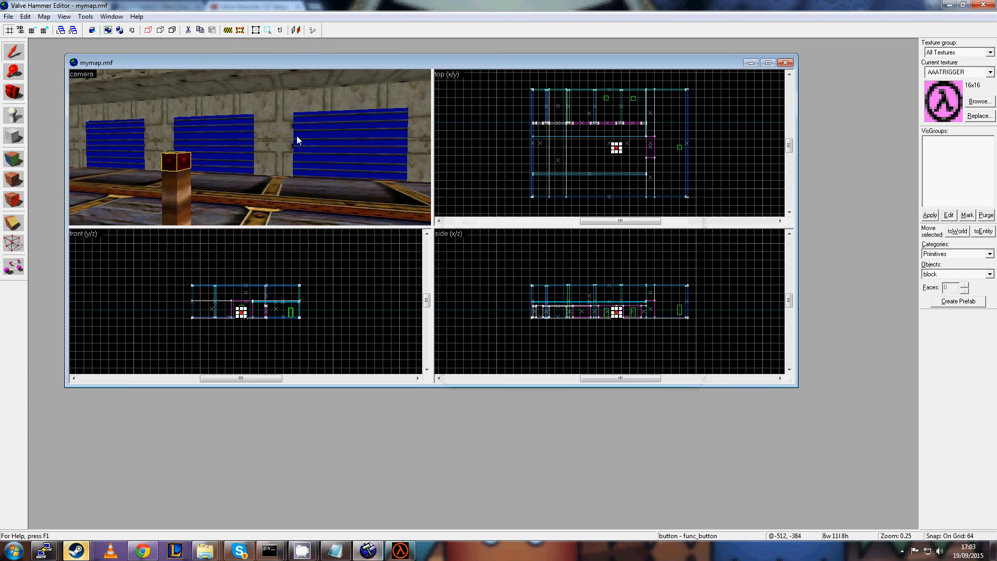
Open the properties of the nearest blue cell door, try different yaw angles, set the yaw back to 90 and close the properties.
click(298, 138)
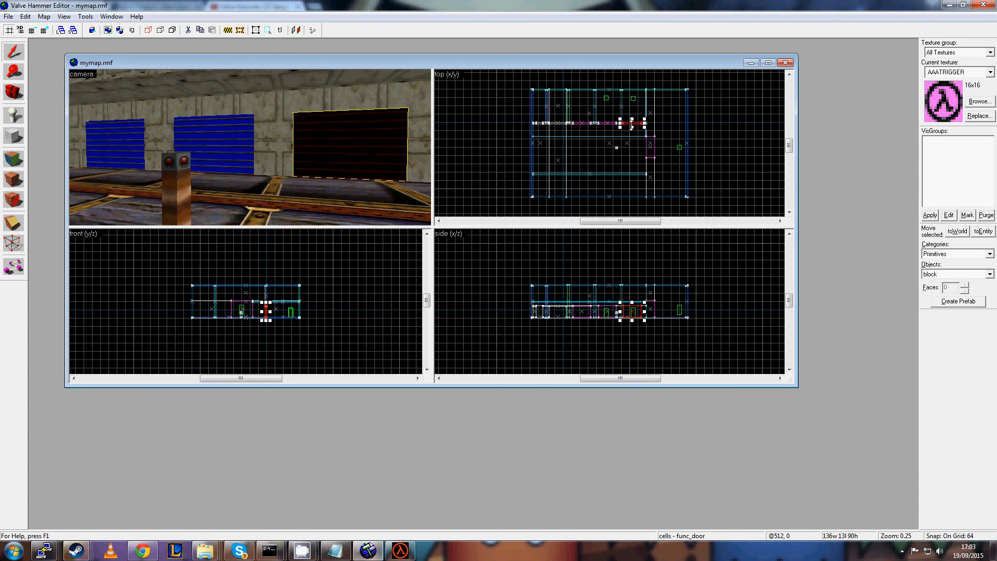
right_click(630, 122)
click(644, 309)
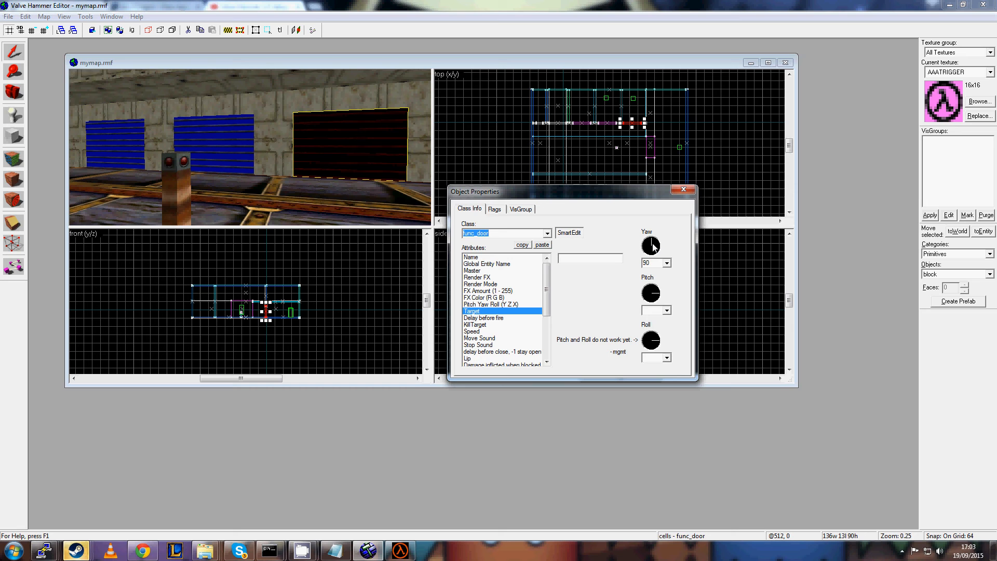
click(659, 245)
drag(653, 244, 729, 247)
click(656, 280)
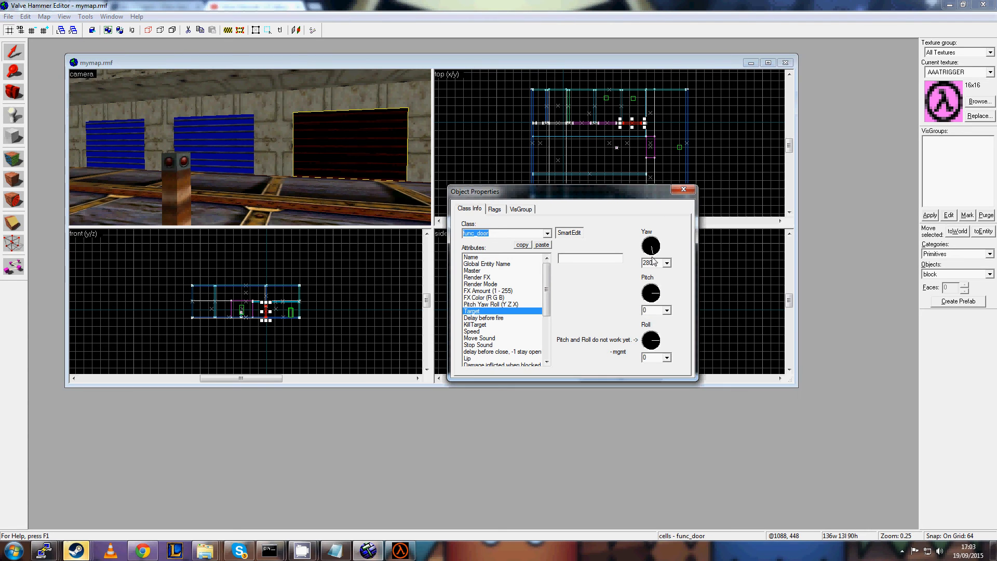
drag(652, 246, 614, 247)
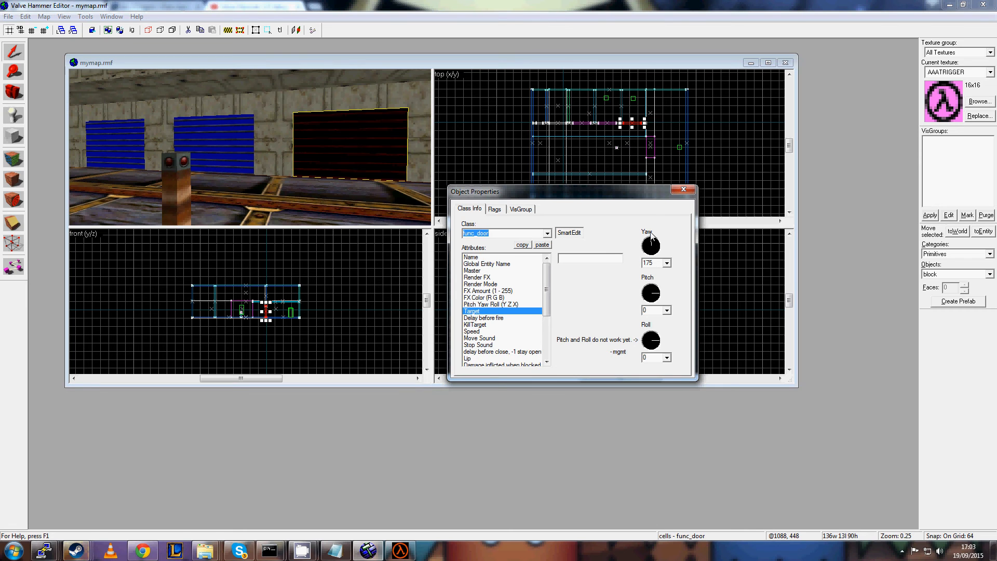
drag(651, 215, 652, 214)
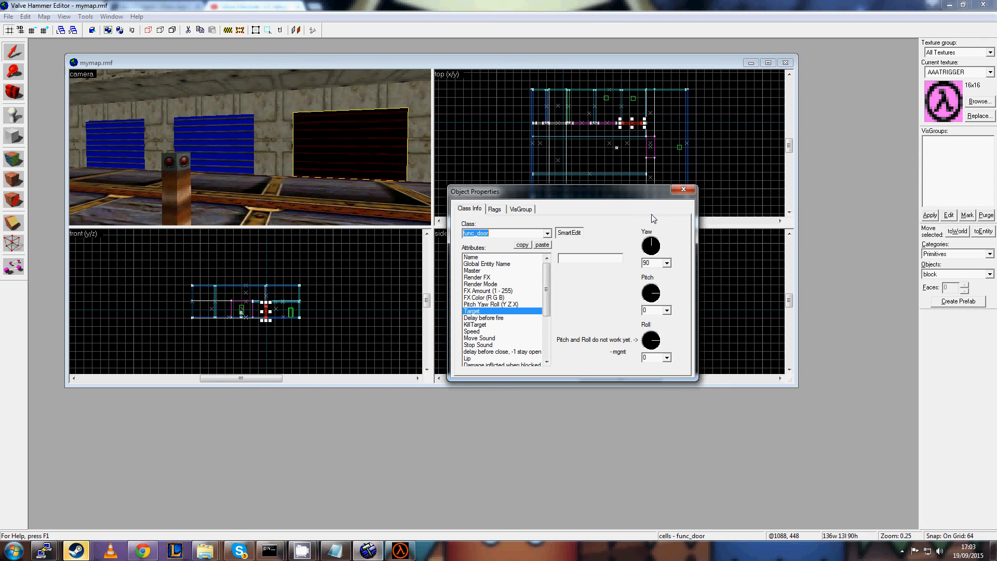
drag(601, 195, 520, 225)
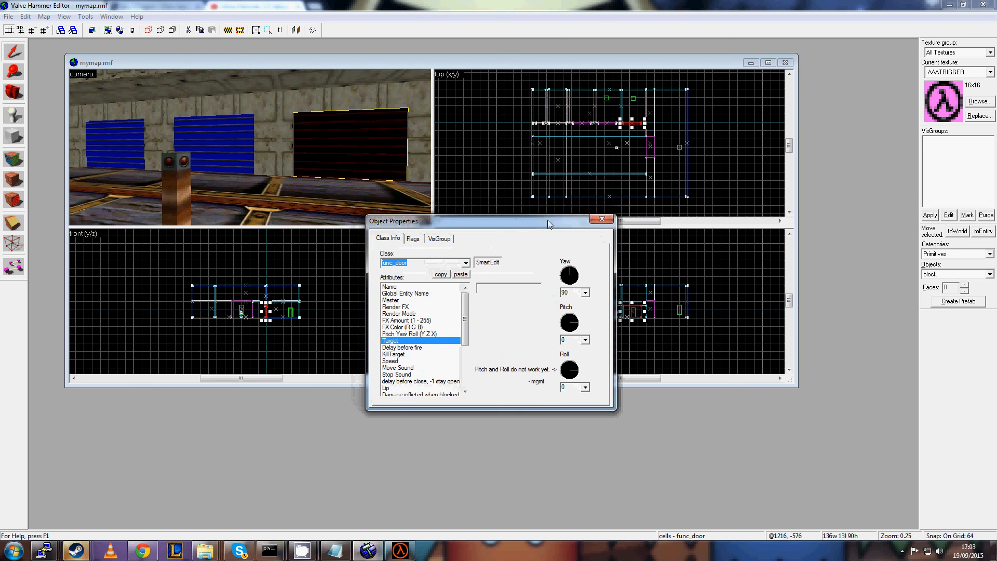
click(601, 219)
key(z)
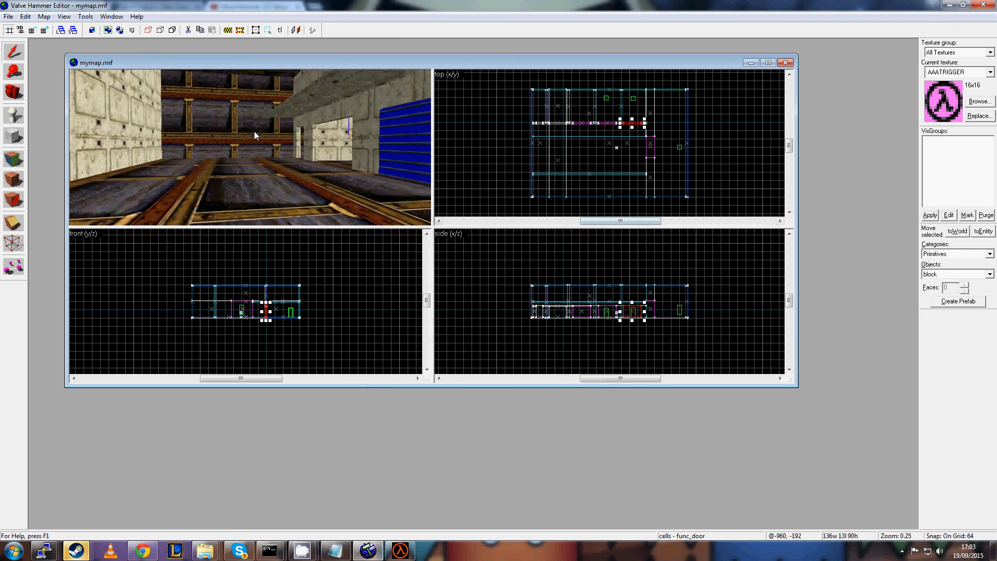
key(w)
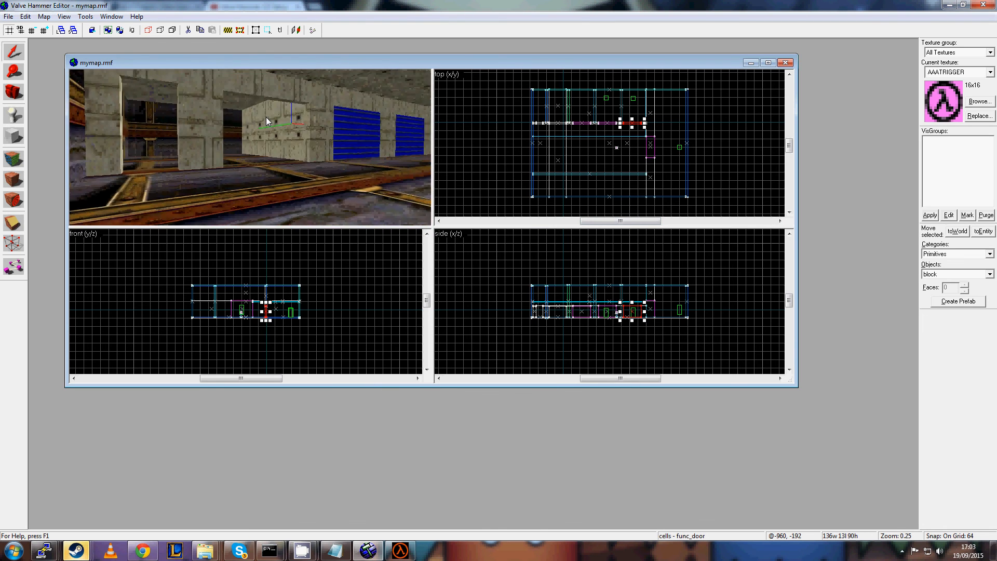
key(w)
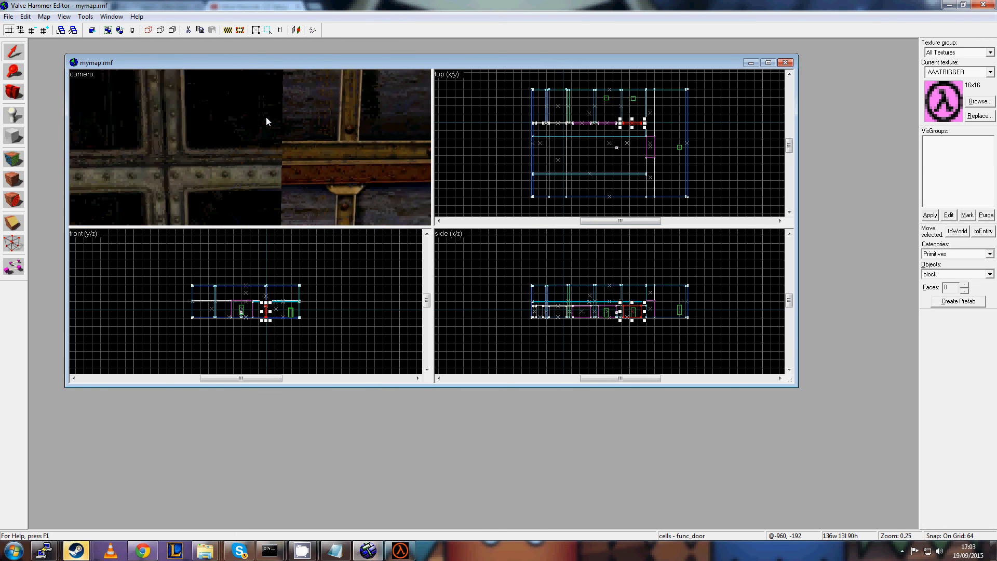
key(w)
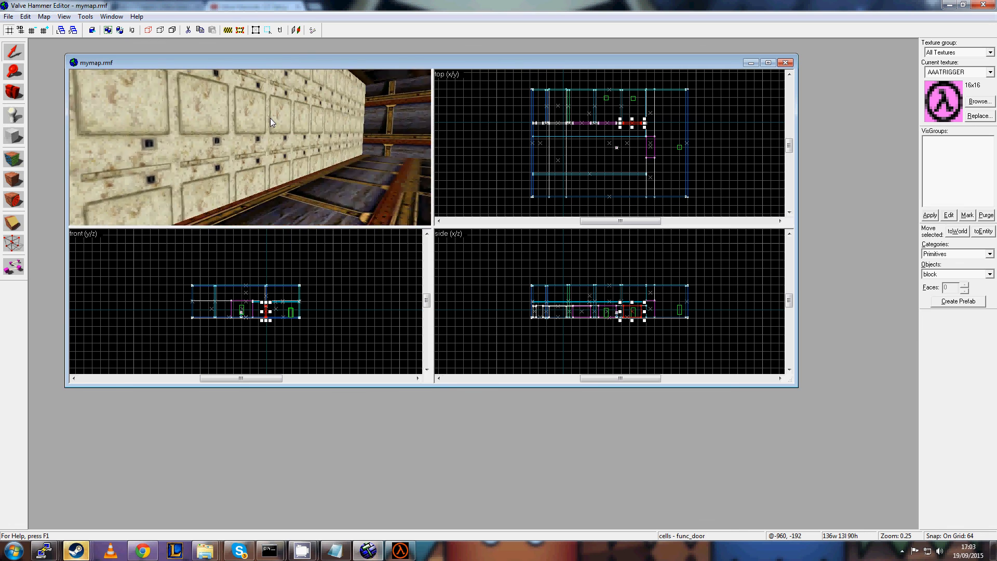
key(z)
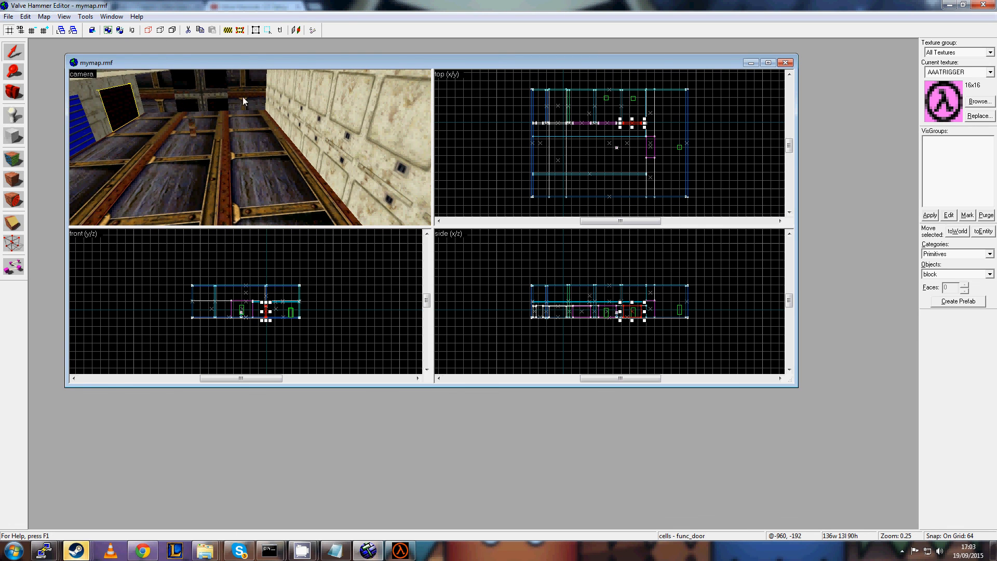
Compile and run mymap, and close the compile process window.
click(8, 16)
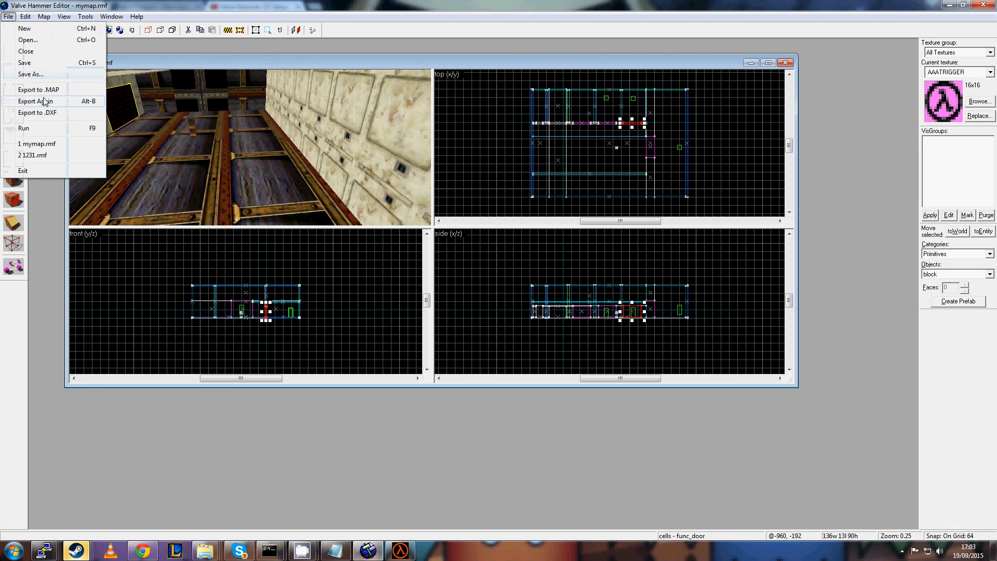
click(24, 128)
click(510, 342)
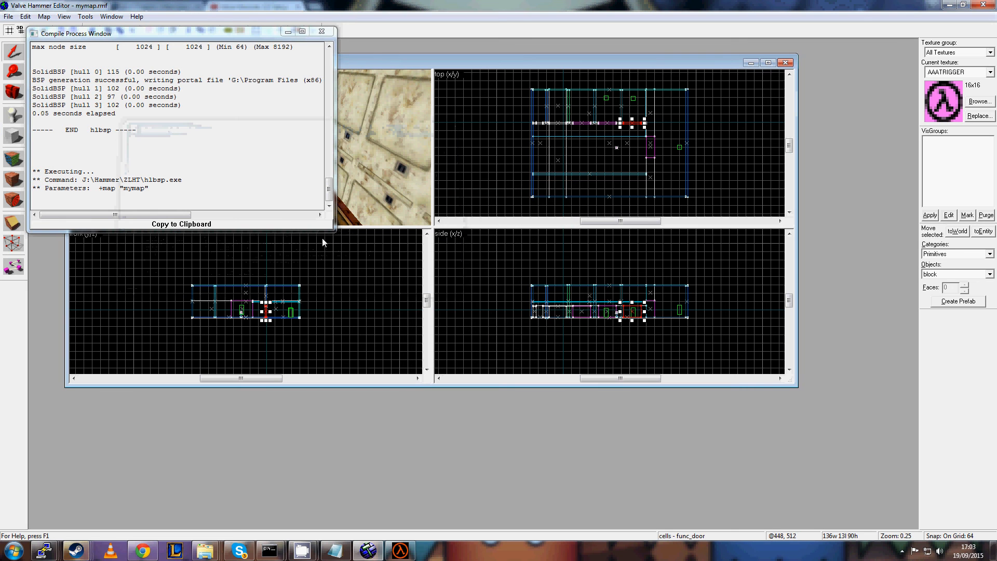
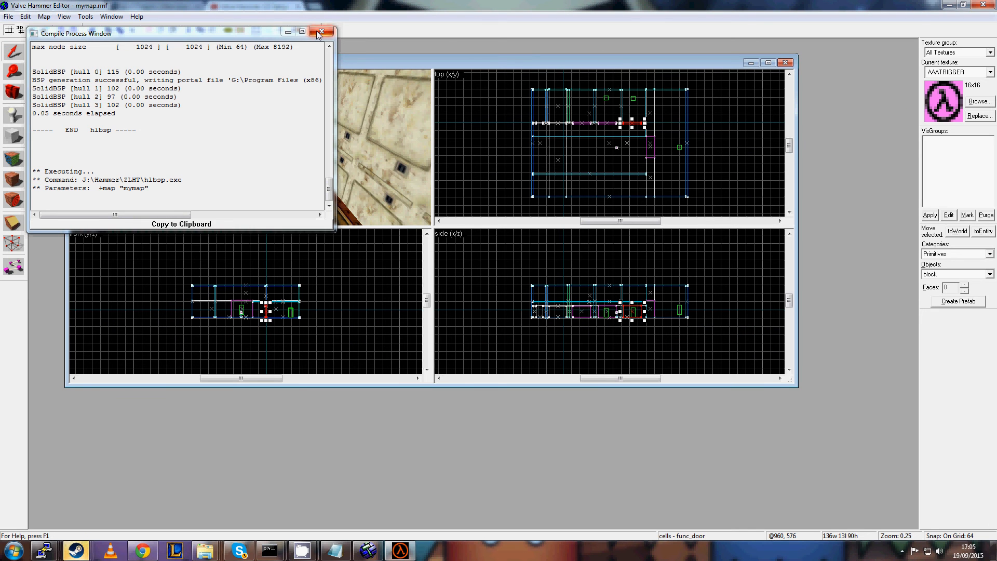
click(321, 33)
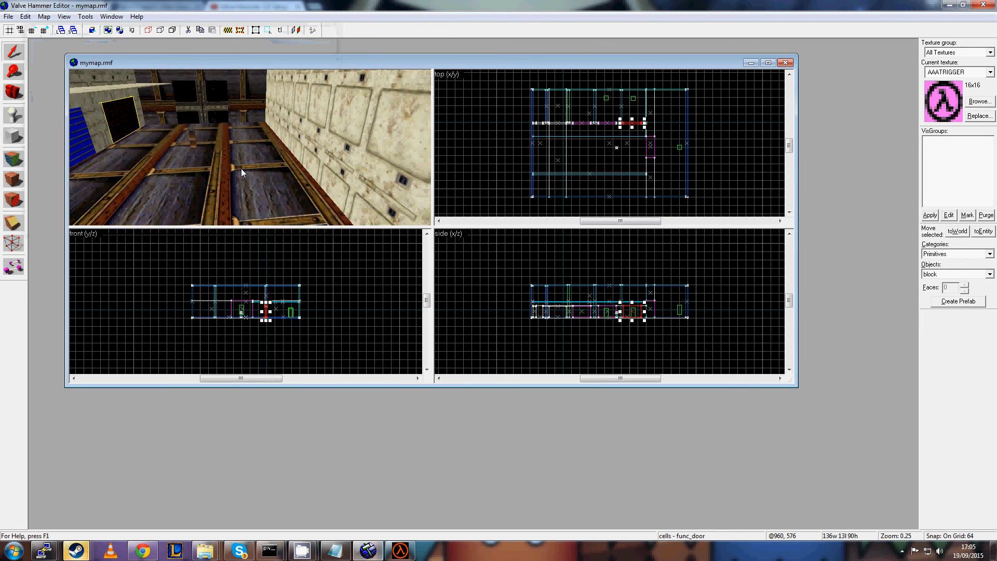
Draw a block 64 wide, 128 long and 128 high with the Block tool and move it to the far end of the cell wall.
drag(243, 174, 244, 176)
click(14, 136)
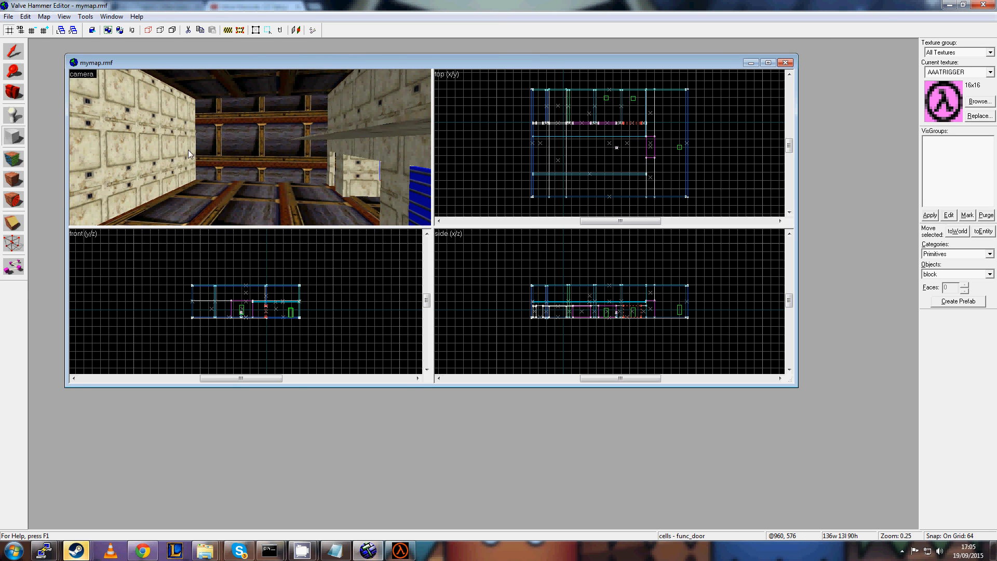
scroll(565, 150, up, 6)
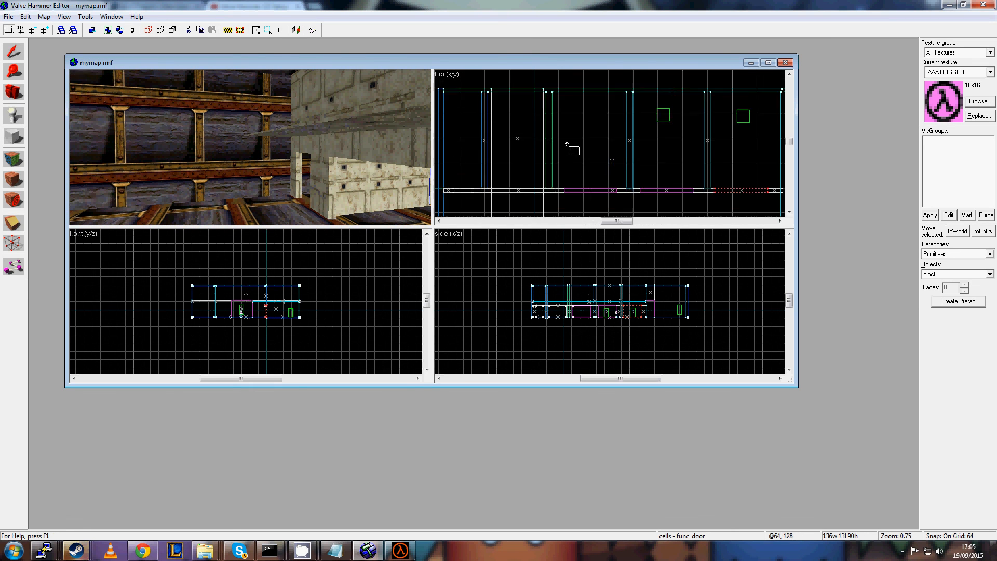
scroll(230, 300, up, 4)
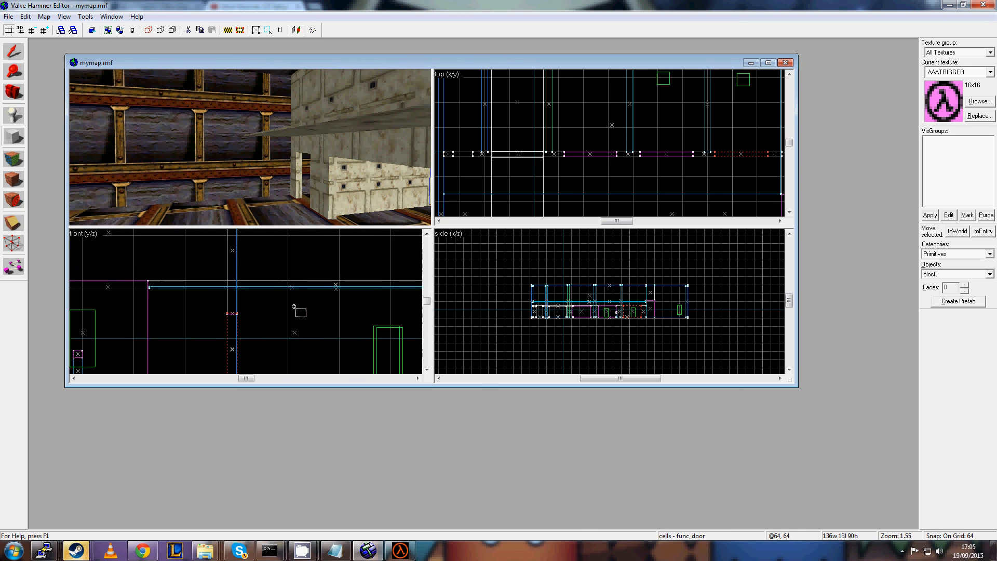
drag(347, 279, 263, 330)
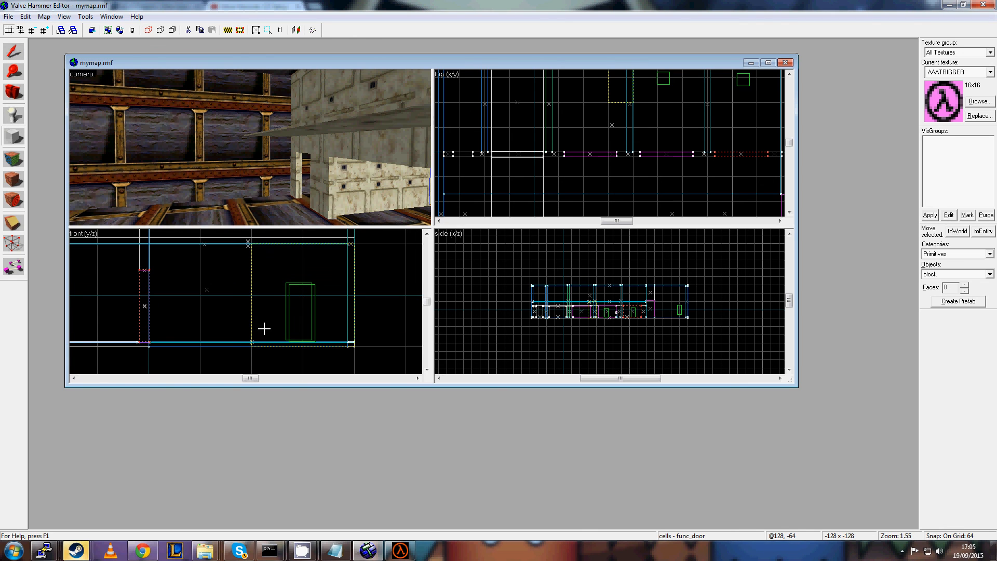
scroll(623, 128, down, 5)
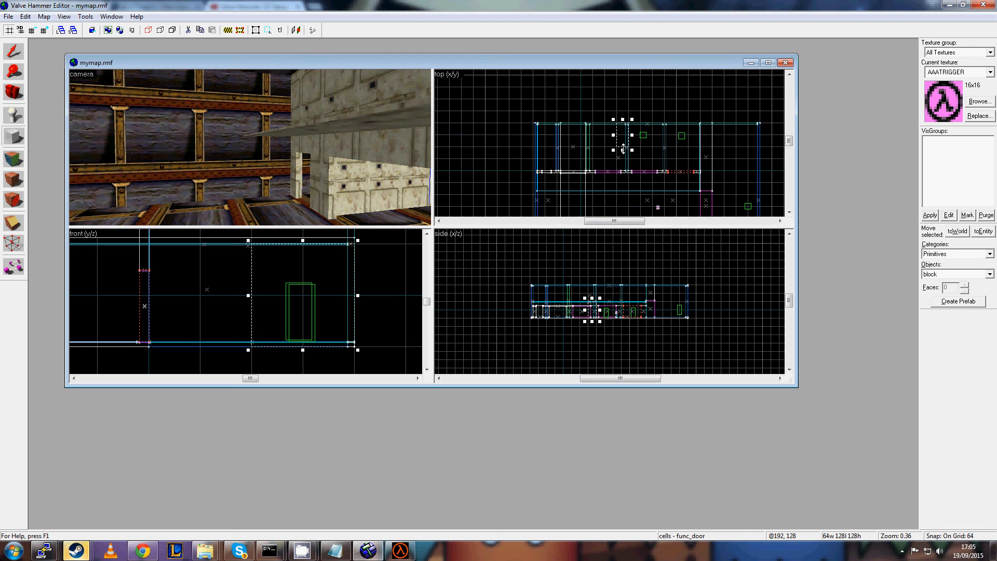
drag(621, 128, 455, 187)
Reduce the grid snap to 1 and narrow the block to 41 units wide, bringing its outer edge in to the end wall.
scroll(531, 289, up, 9)
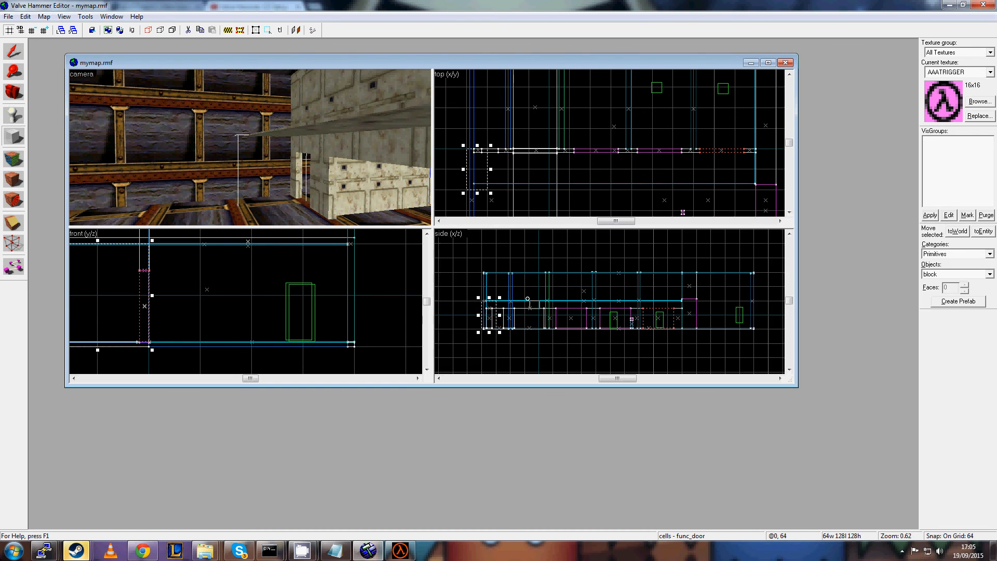
key(Left)
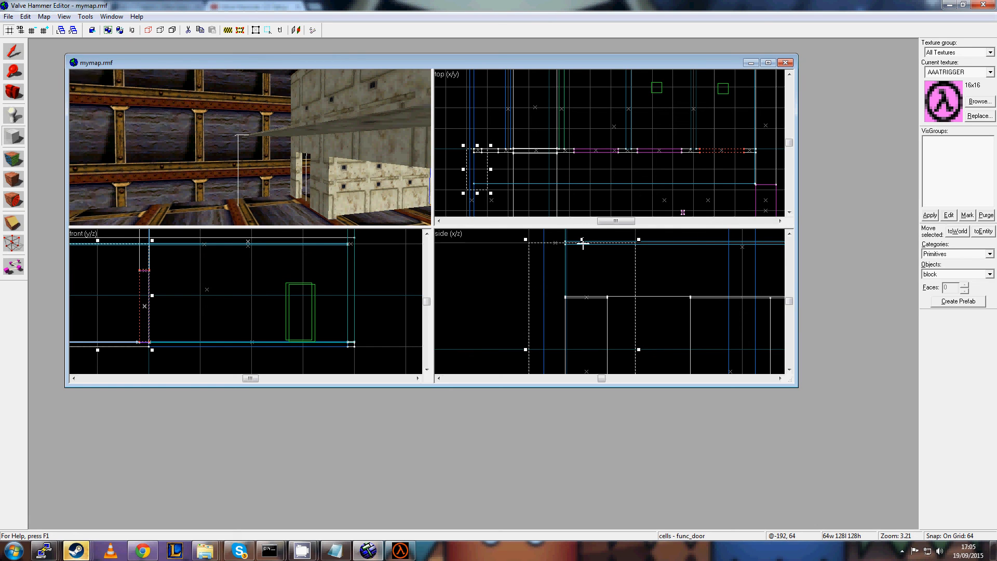
key(bracketleft)
key(bracketleft)
key(bracketleft)
key(bracketleft)
key(bracketleft)
key(bracketleft)
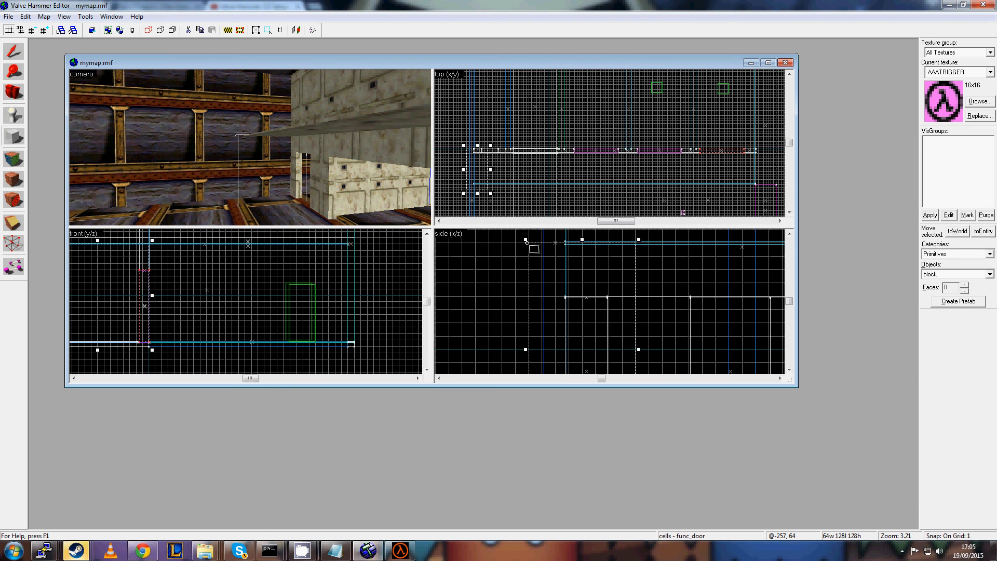
drag(526, 350, 564, 350)
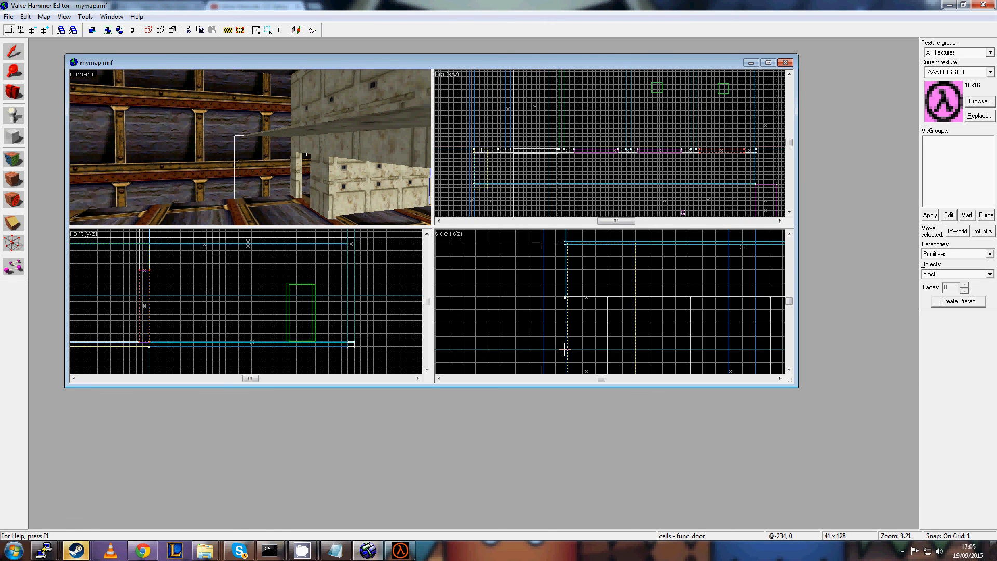
Shift the block in the x/y view so its edge lines up with the hall-side face of the cell wall.
scroll(525, 160, up, 11)
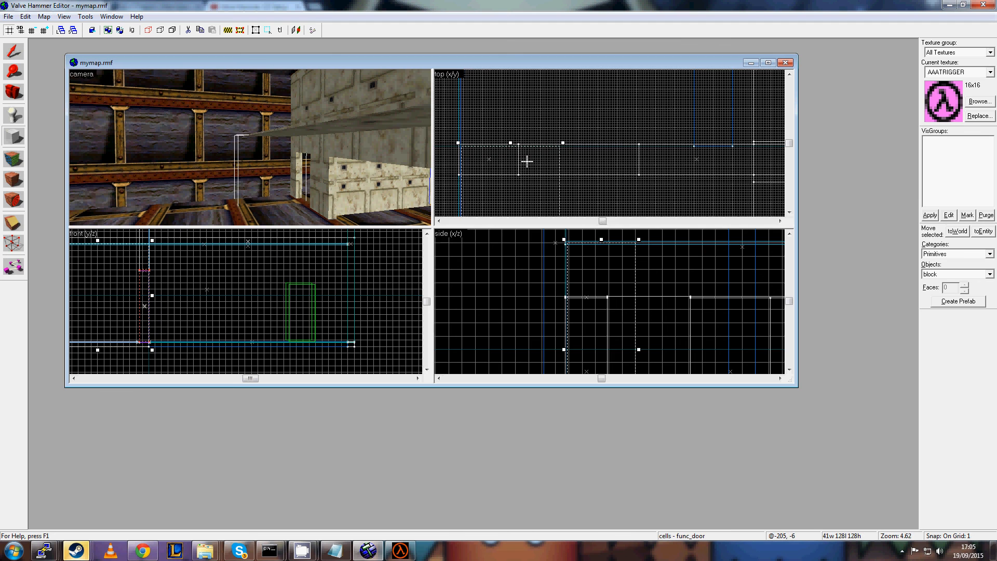
scroll(513, 186, up, 3)
key(Left)
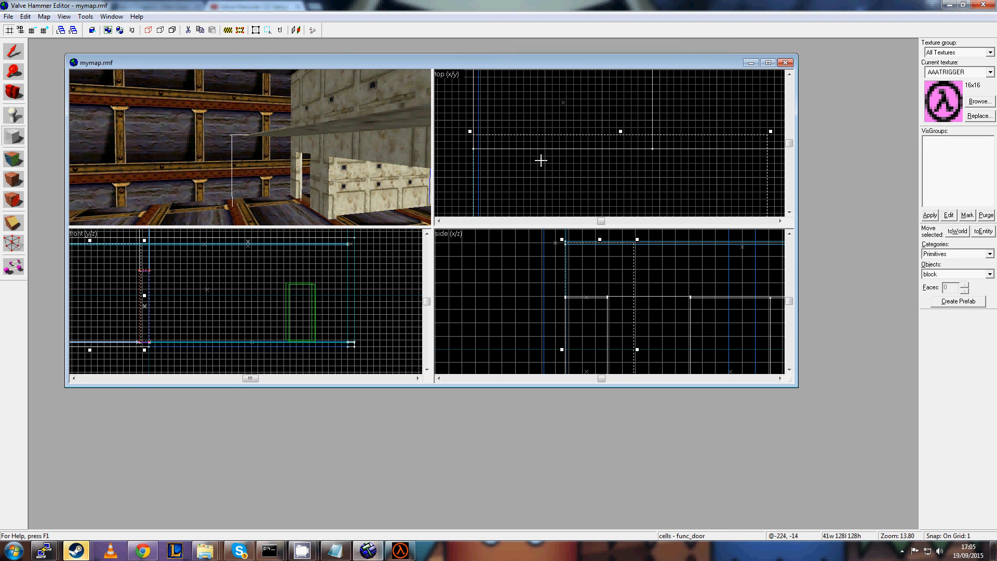
mouse_move(540, 160)
mouse_down()
mouse_move(538, 178)
mouse_move(547, 171)
mouse_up()
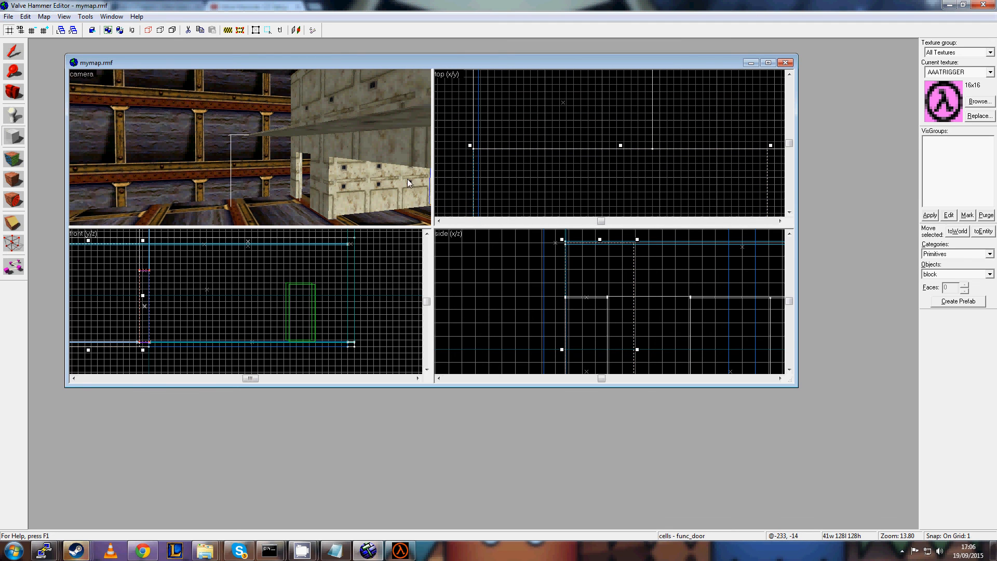
Resize the block outline to 31 units long and 129 units high in the y/z view.
scroll(576, 297, down, 6)
scroll(294, 297, down, 3)
key(Left)
key(Left)
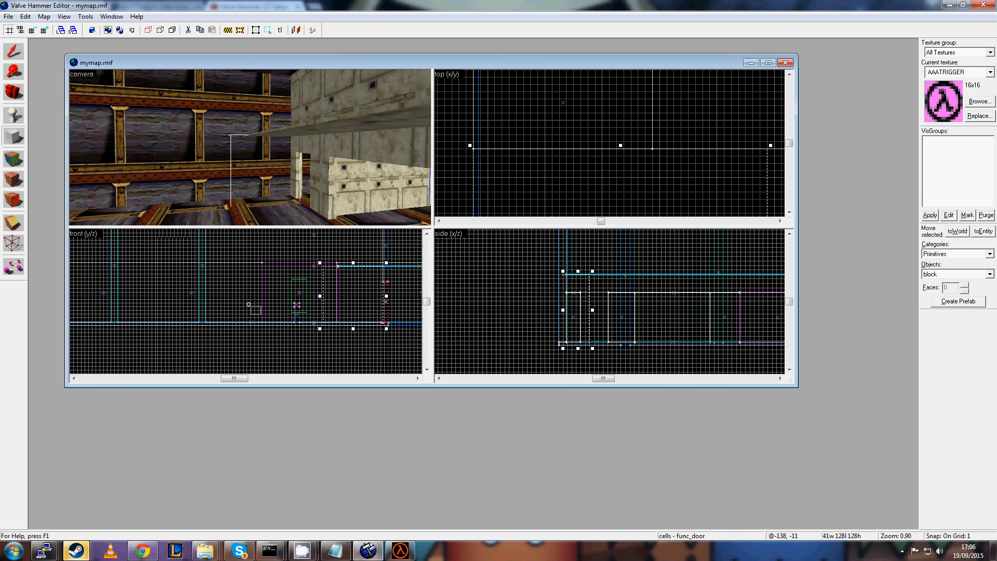
scroll(334, 313, up, 3)
key(Right)
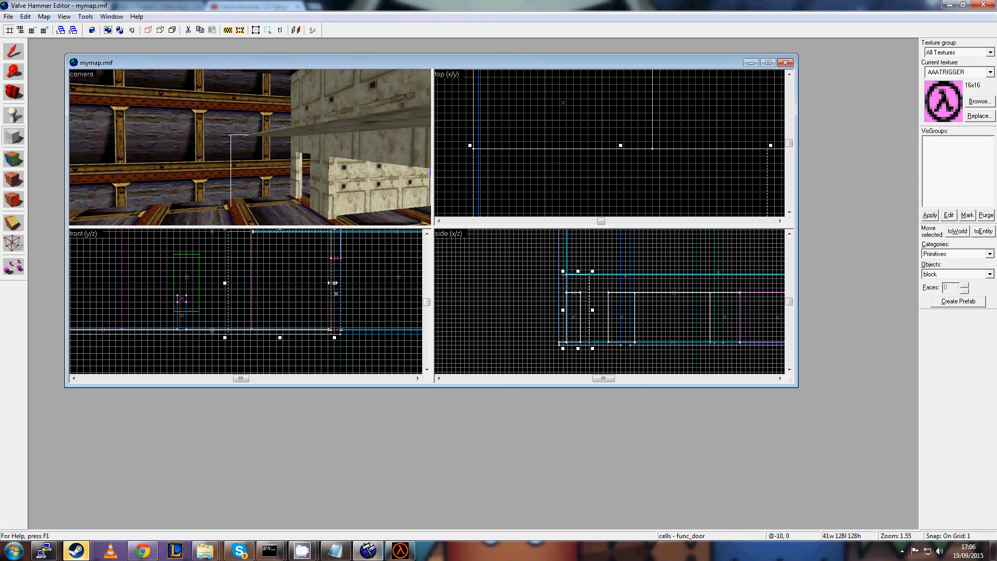
drag(334, 283, 187, 285)
key(Up)
scroll(249, 283, up, 7)
key(Up)
scroll(585, 306, up, 3)
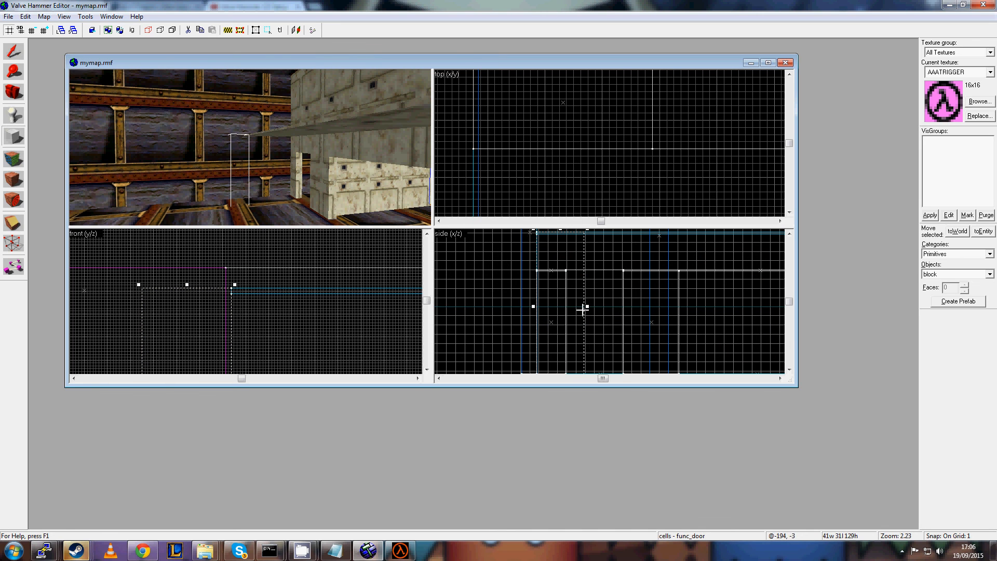
Adjust the block's width in the x/z view, trying 50 and 7 units, and set it to 62 units to reach through the end wall.
drag(587, 306, 597, 306)
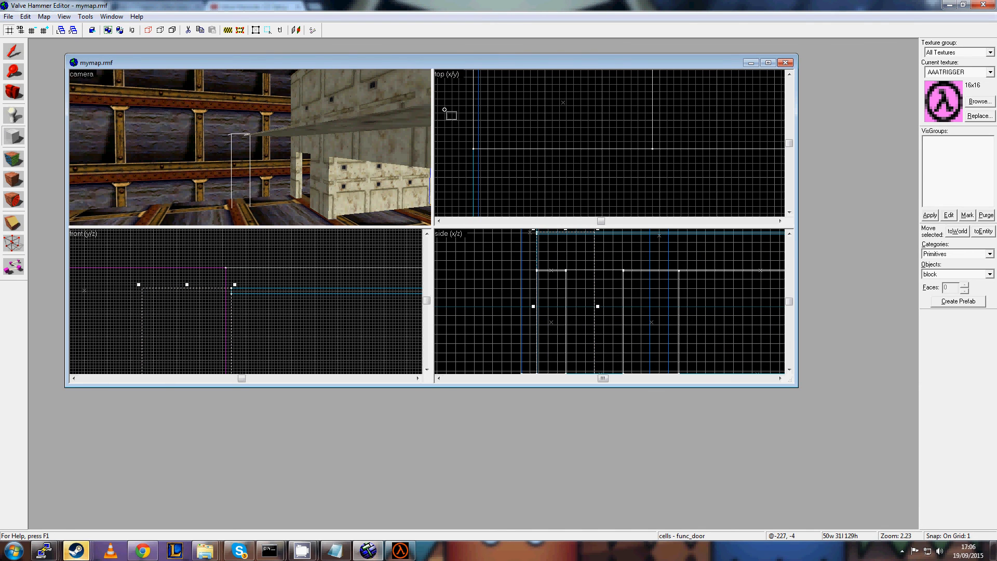
key(z)
key(w)
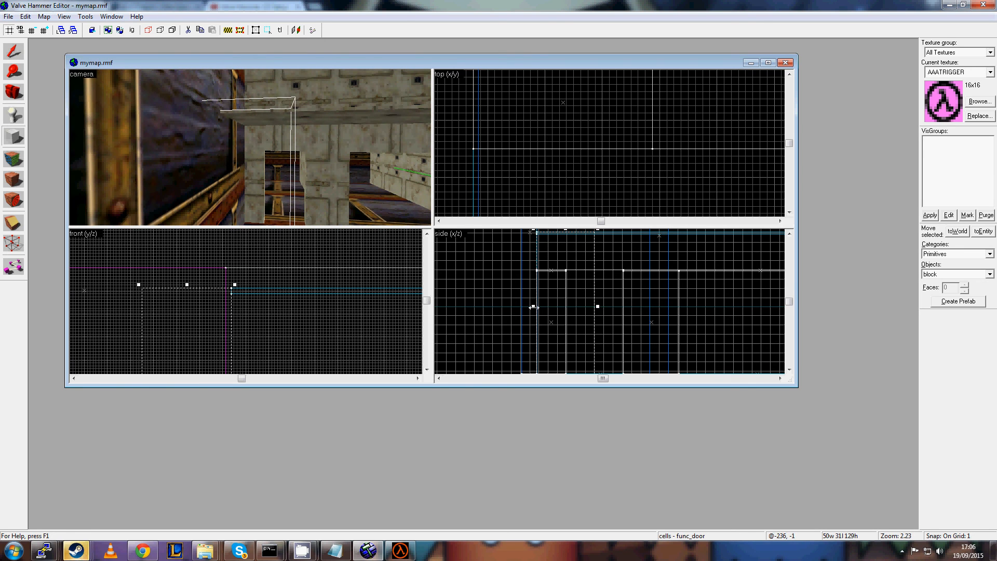
drag(534, 307, 585, 308)
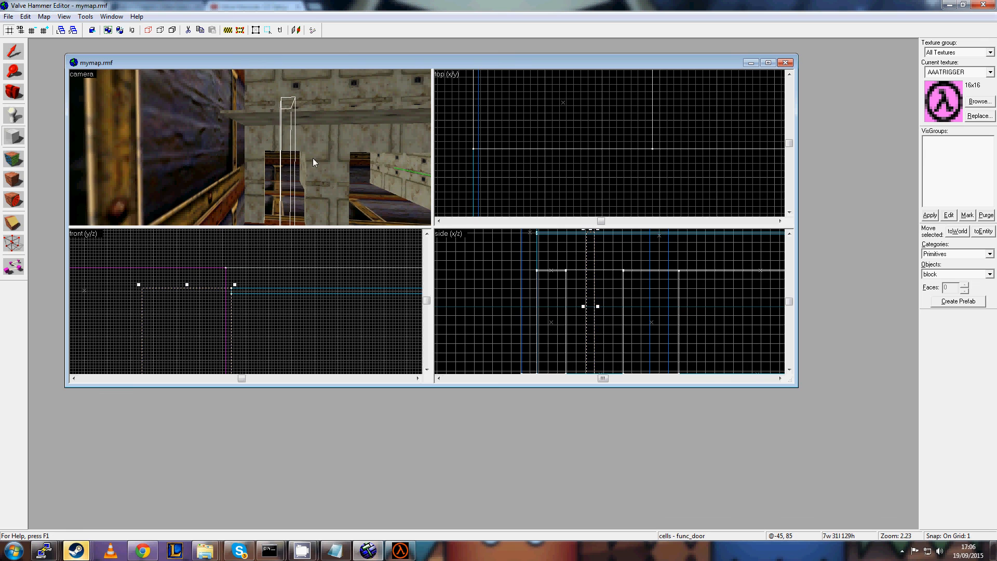
drag(312, 158, 310, 152)
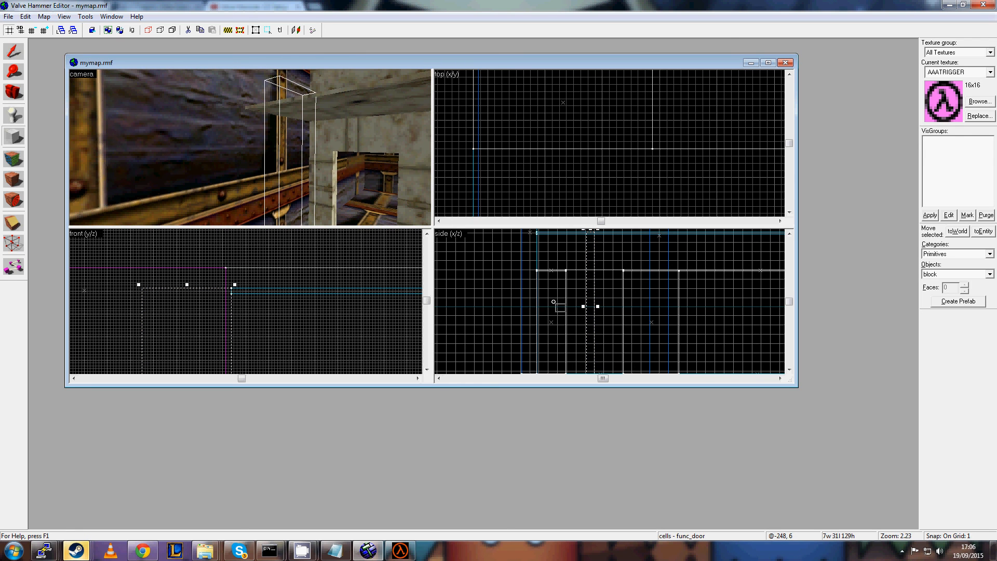
drag(580, 306, 518, 307)
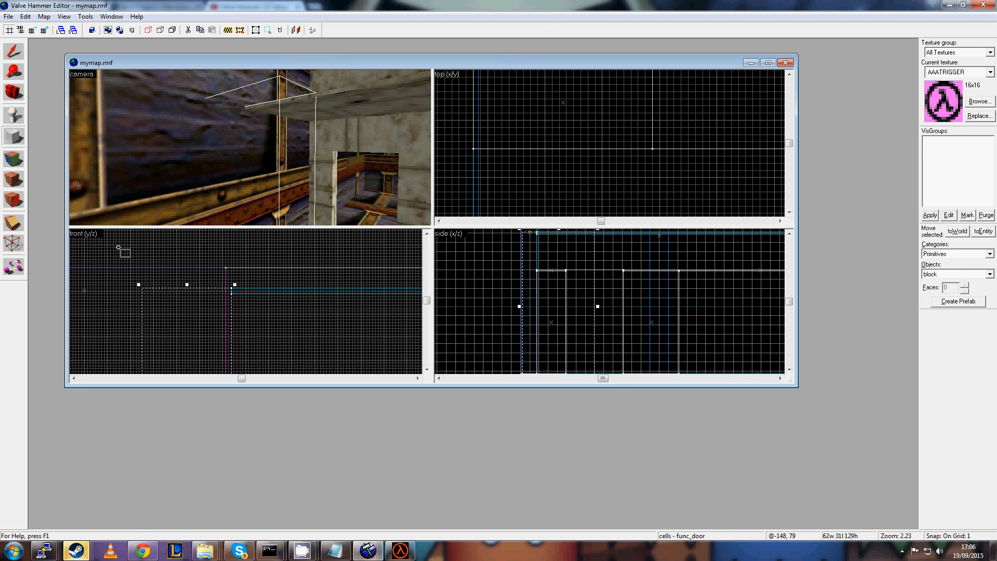
Thin the block outline to 6 units long in the y/z view and narrow it to 48 units wide in the x/z view.
scroll(134, 345, down, 3)
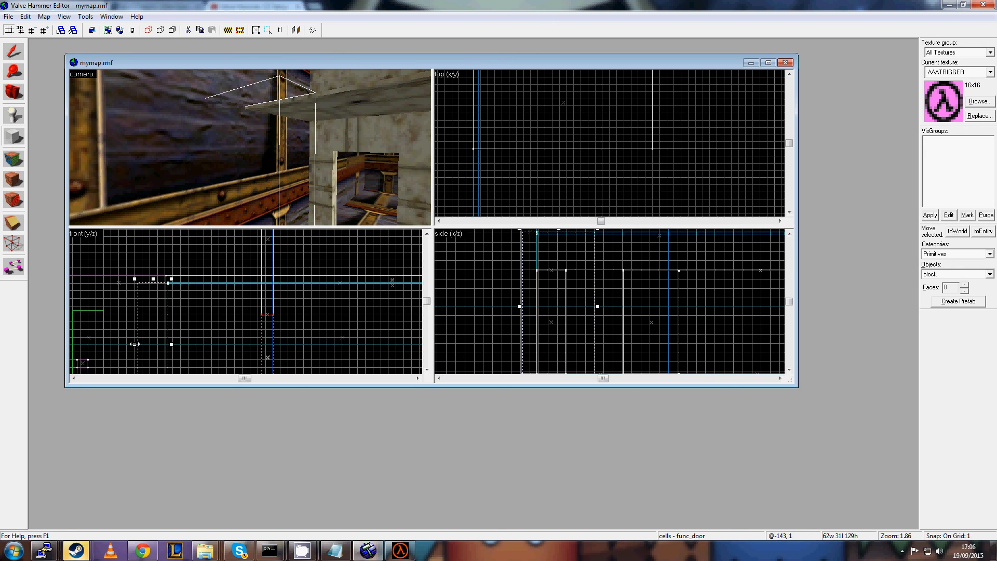
drag(134, 344, 158, 346)
scroll(575, 300, up, 3)
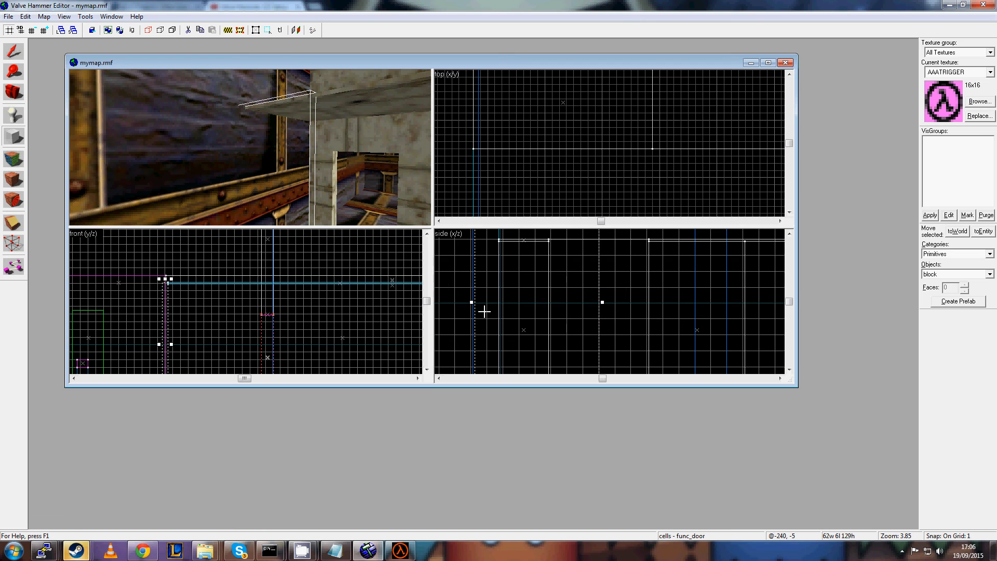
drag(472, 303, 502, 302)
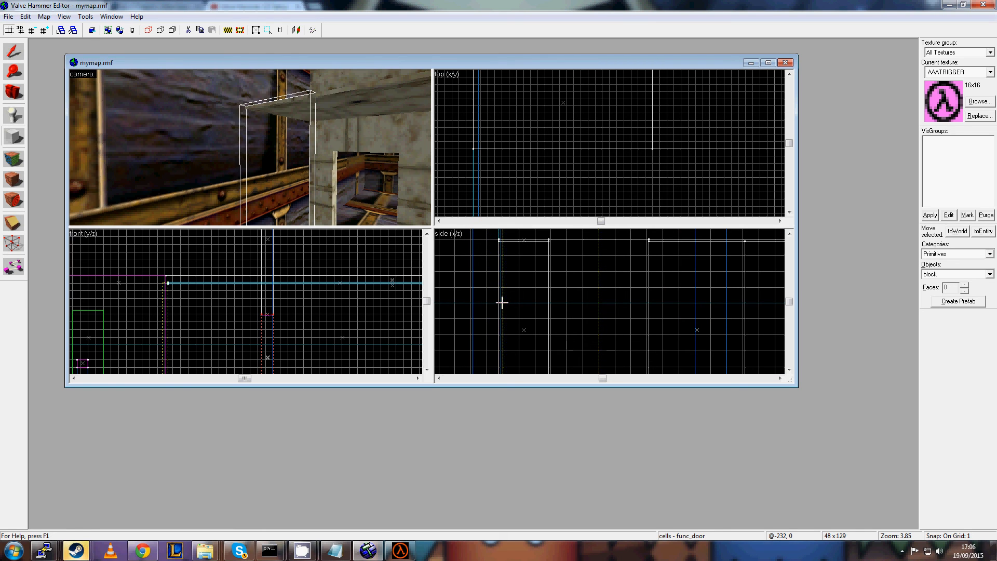
scroll(523, 145, down, 6)
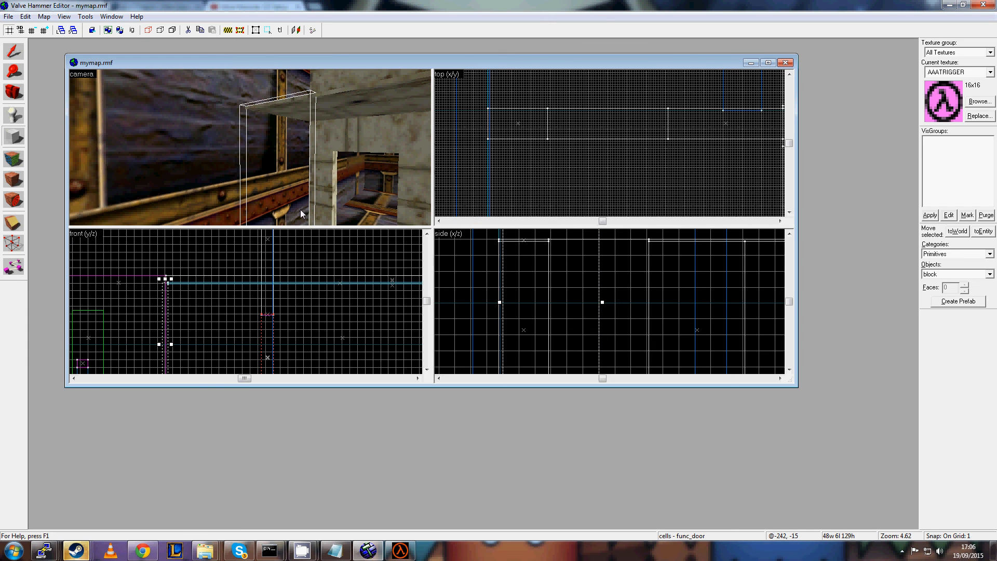
Raise the lower edge of the block outline to floor level in the y/z view, making it 123 units high.
key(z)
scroll(277, 297, down, 4)
key(Down)
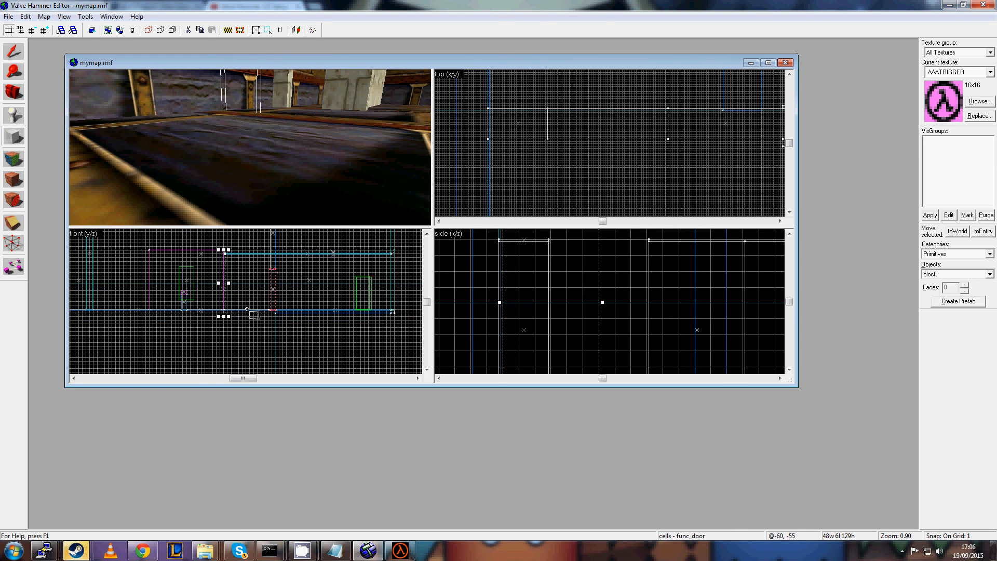
scroll(246, 311, up, 5)
key(Left)
scroll(262, 311, up, 3)
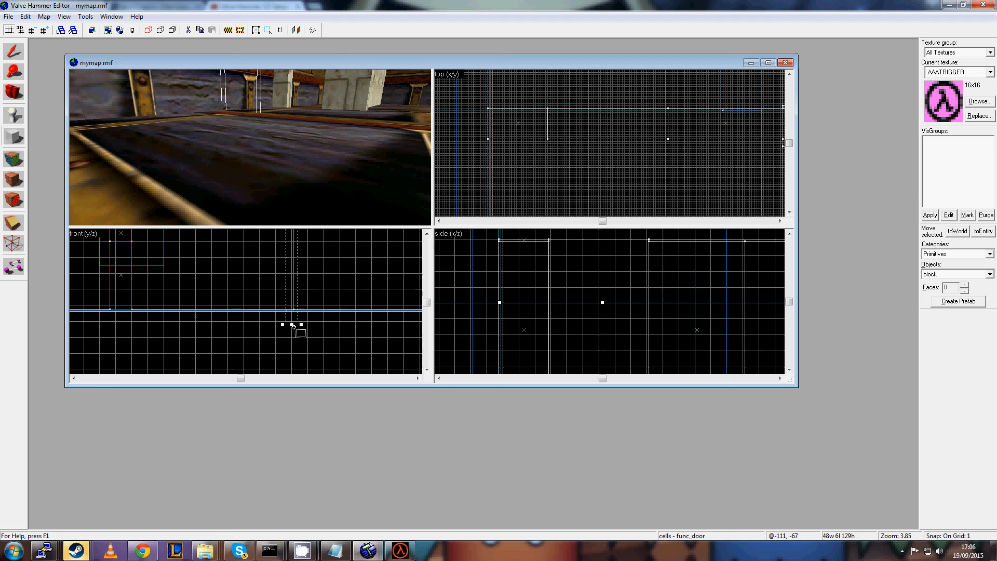
mouse_move(292, 324)
mouse_down()
mouse_move(293, 310)
mouse_move(269, 346)
mouse_up()
scroll(294, 309, up, 6)
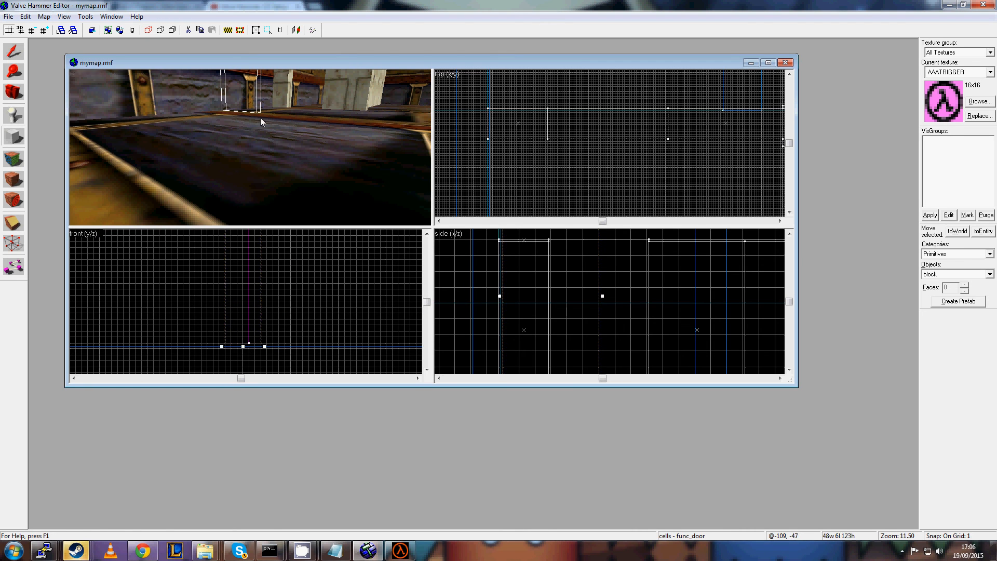
Create the block from the outline and view it against the end of the cell wall.
key(Return)
key(Up)
key(s)
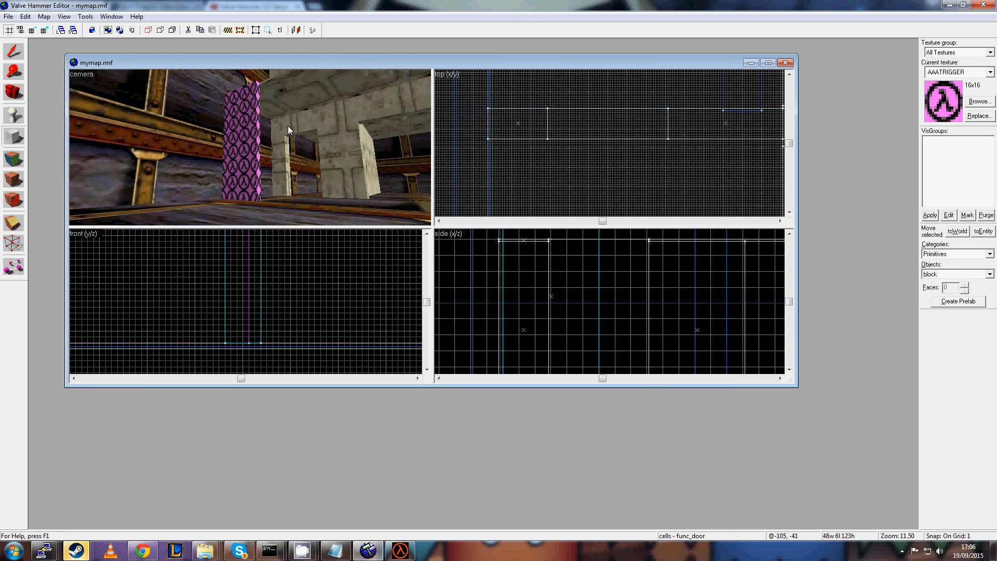
key(w)
key(s)
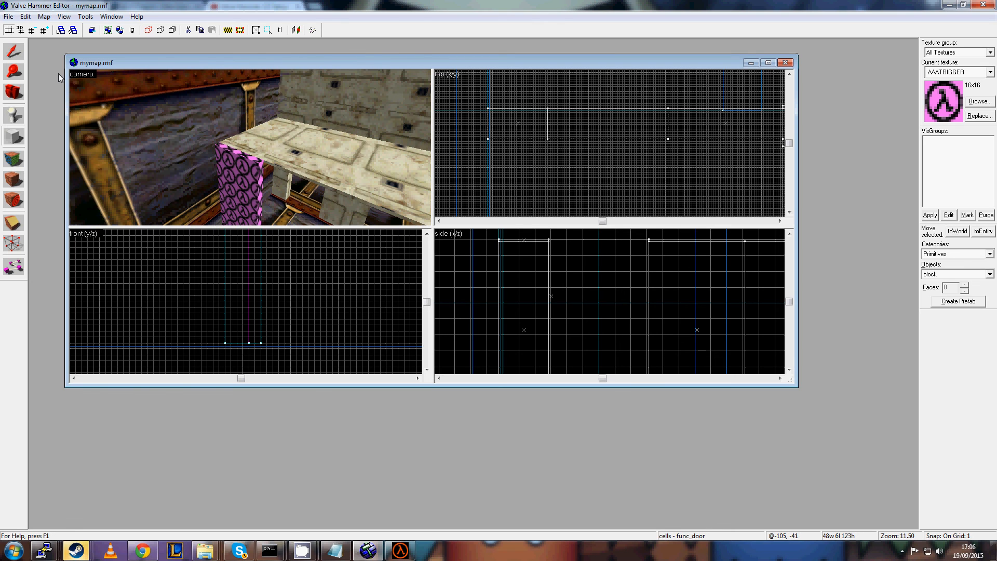
Select the new AAATRIGGER block and open the face properties for all its faces.
click(13, 51)
click(253, 216)
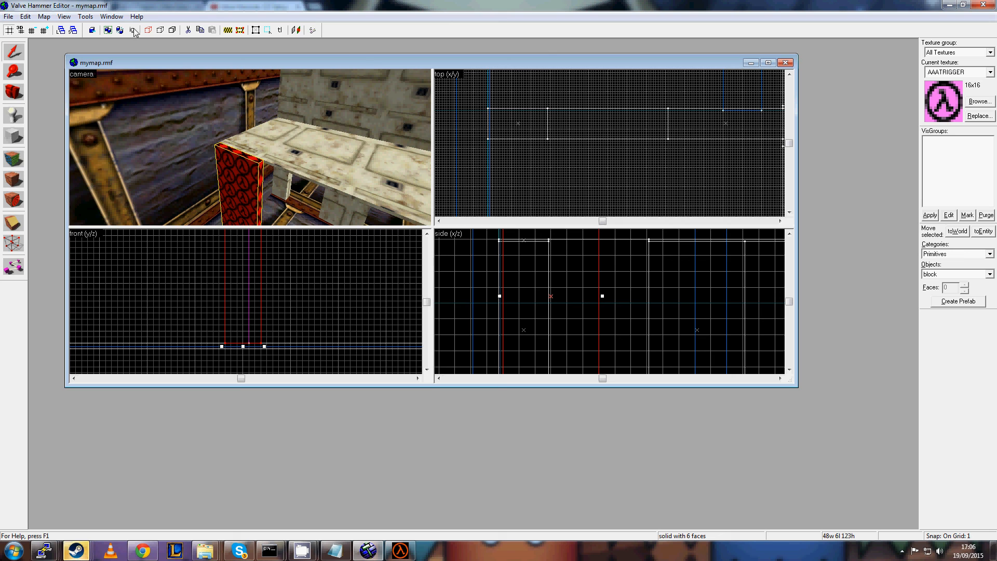
click(91, 19)
click(91, 19)
key(shift+a)
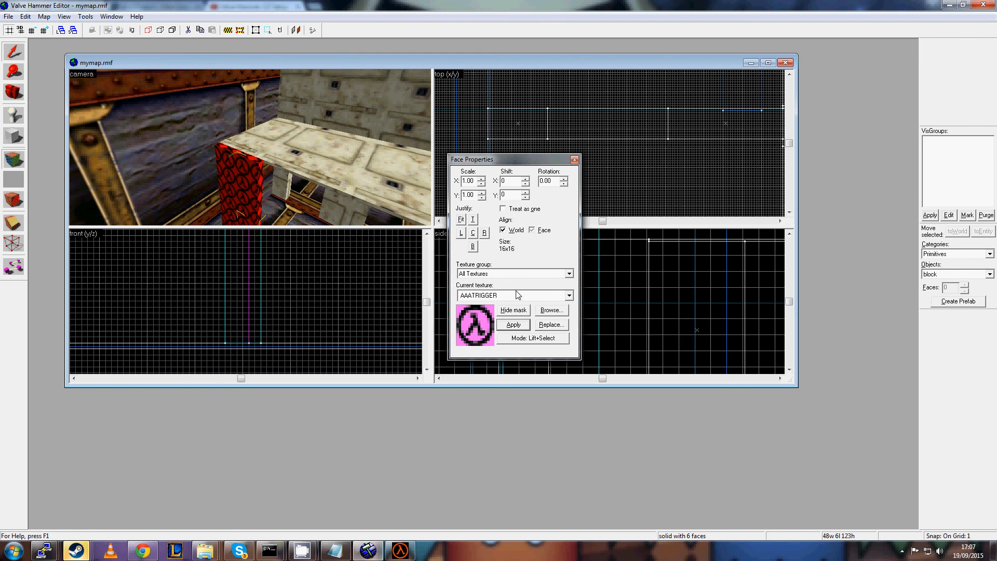
Filter the textures by "ladder", apply {LADDER1 to all faces of the block, and close the face properties.
click(549, 313)
click(497, 365)
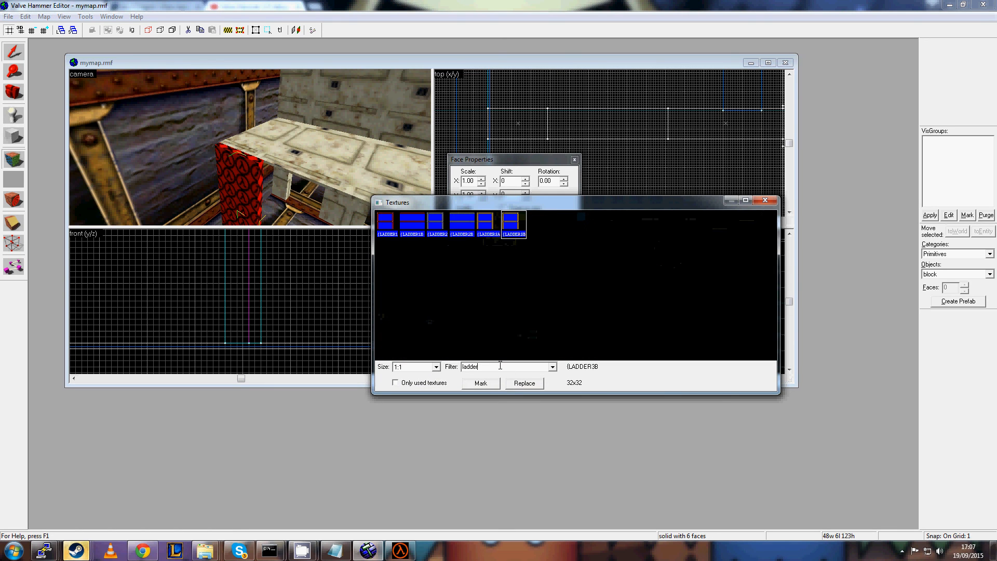
double_click(384, 223)
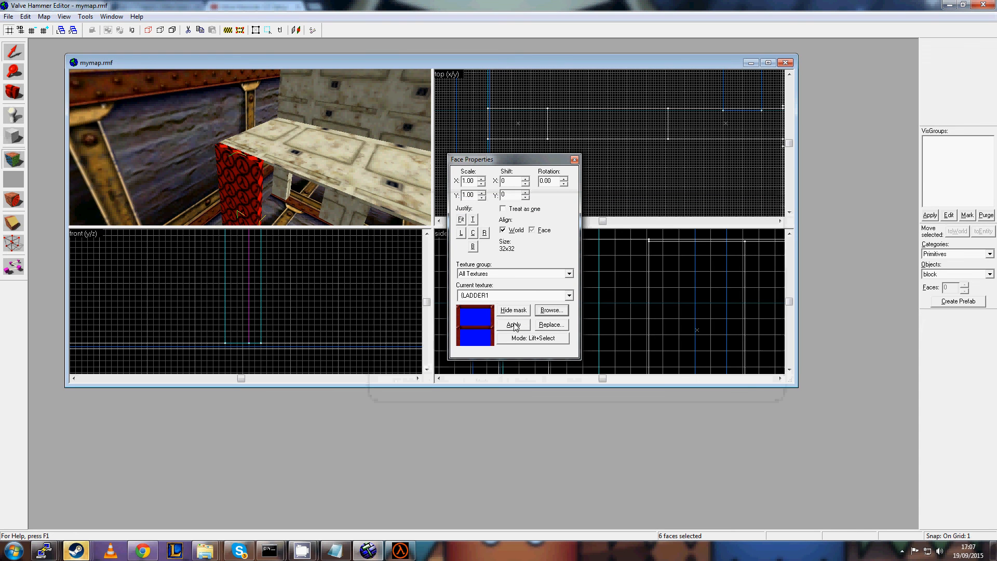
click(514, 326)
scroll(285, 195, up, 5)
drag(285, 194, 273, 191)
key(Up)
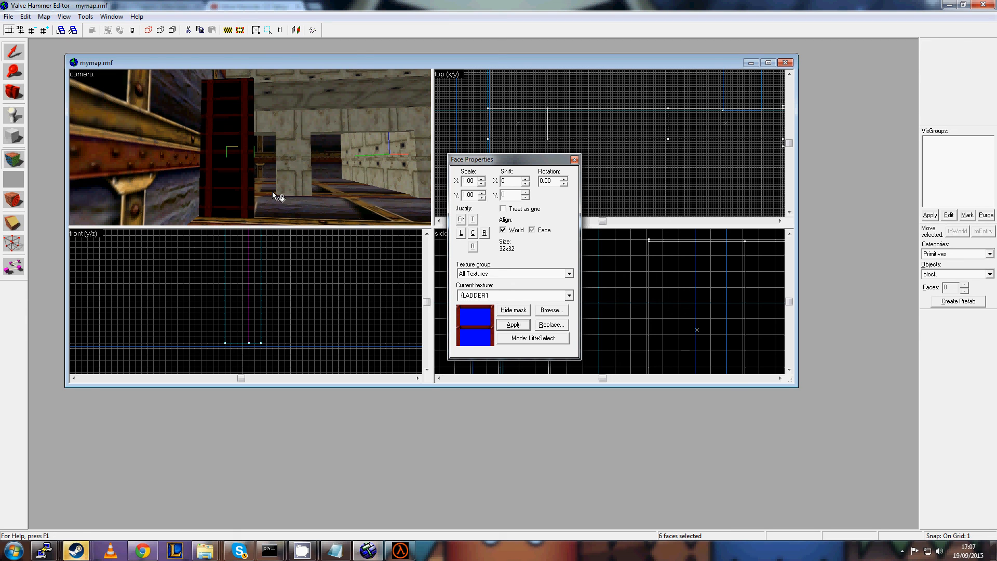
click(574, 160)
Examine the ladder-textured block and its surroundings from several angles in the camera view.
scroll(245, 126, up, 2)
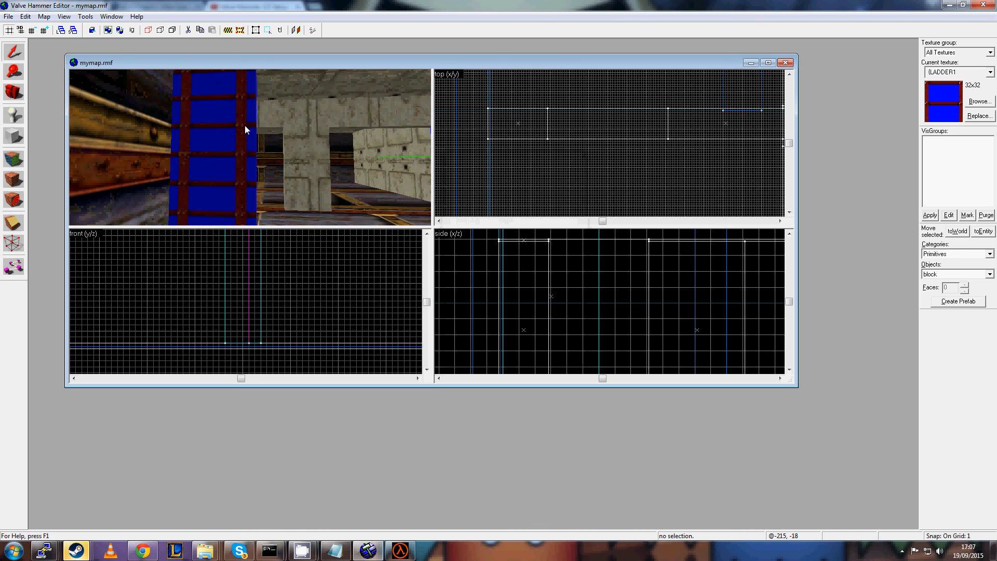
scroll(246, 122, up, 1)
scroll(246, 121, down, 3)
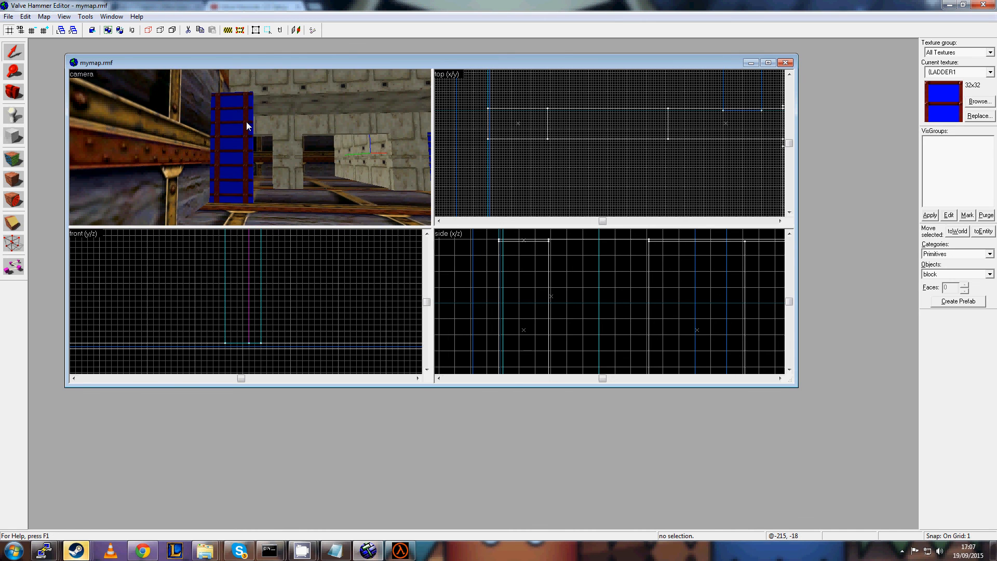
key(Up)
key(Down)
scroll(248, 120, up, 2)
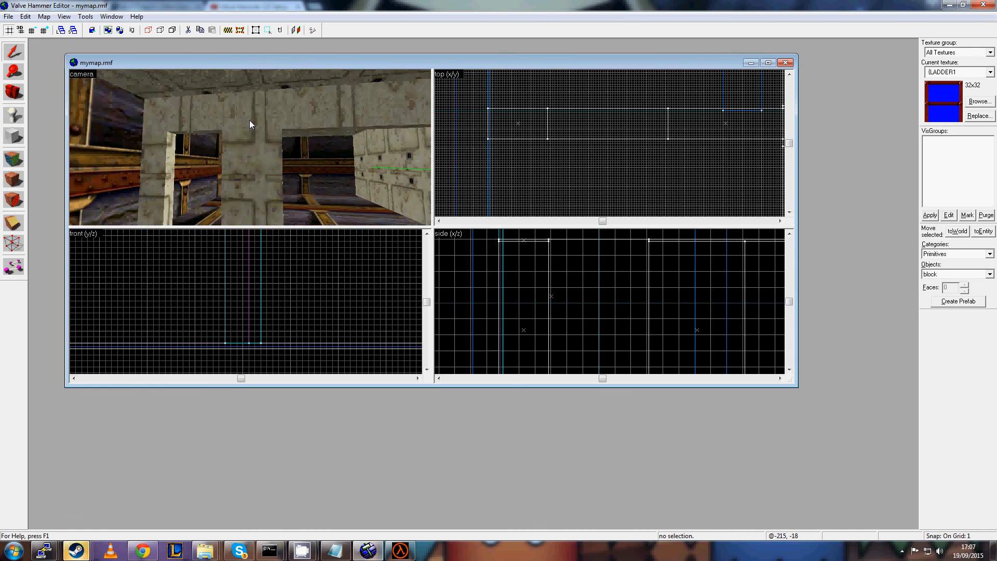
key(Left)
key(z)
Select the ladder block and paste a copy of it into the map.
click(248, 126)
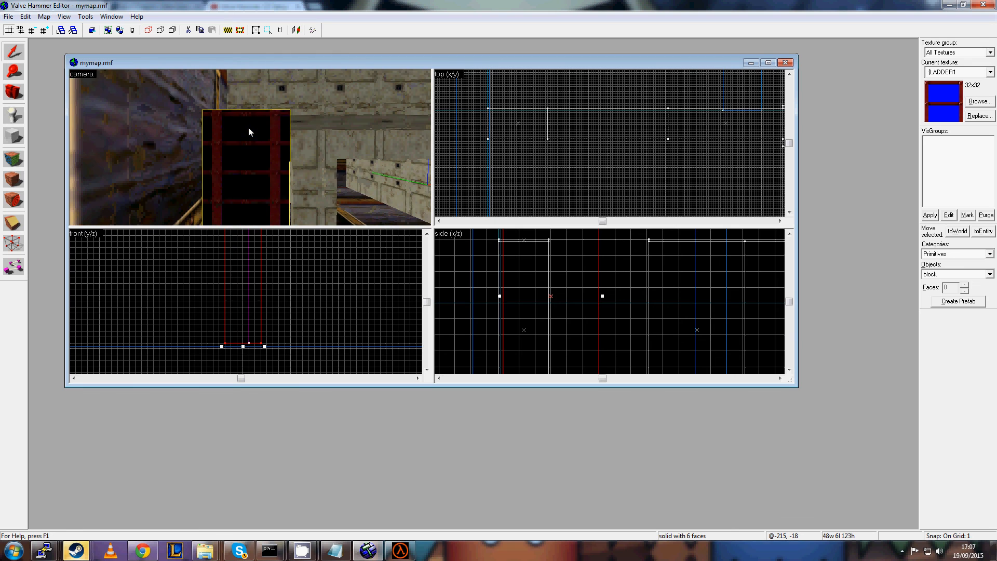
key(z)
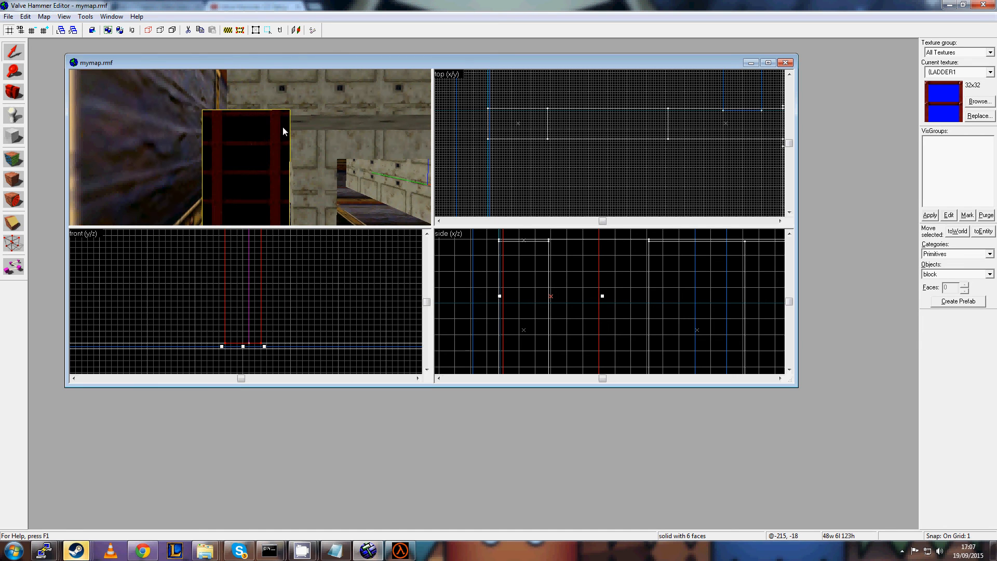
key(s)
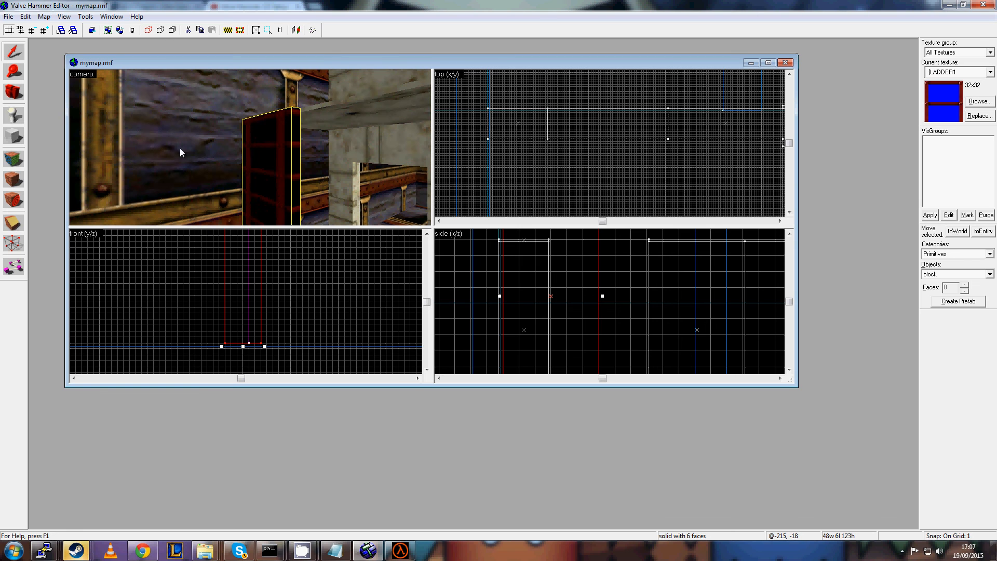
key(ctrl+c)
key(ctrl+v)
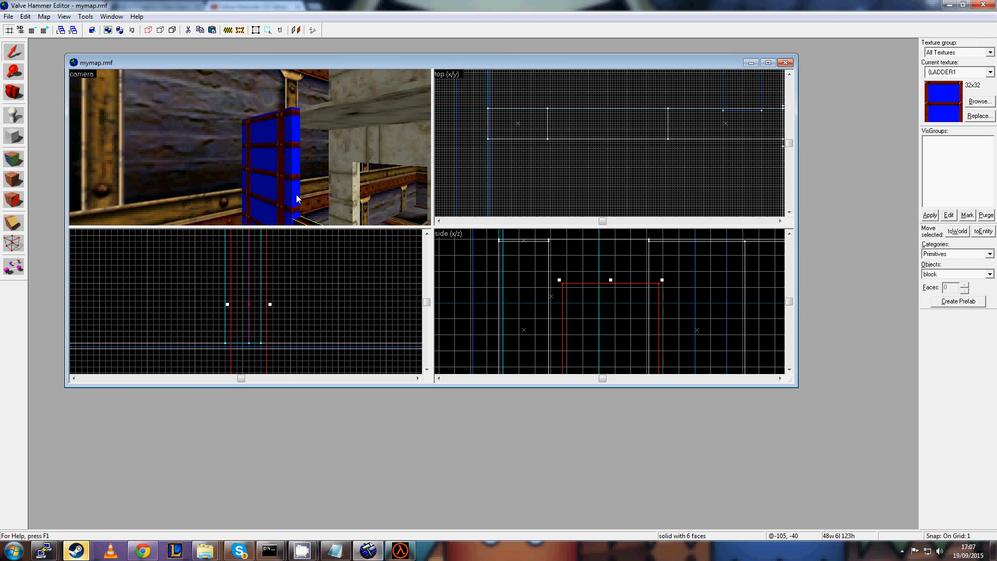
Move the pasted ladder copy in the x/y view to the end of the cell wall, beside its hall-side face.
scroll(249, 331, down, 3)
scroll(625, 302, down, 3)
scroll(625, 302, up, 2)
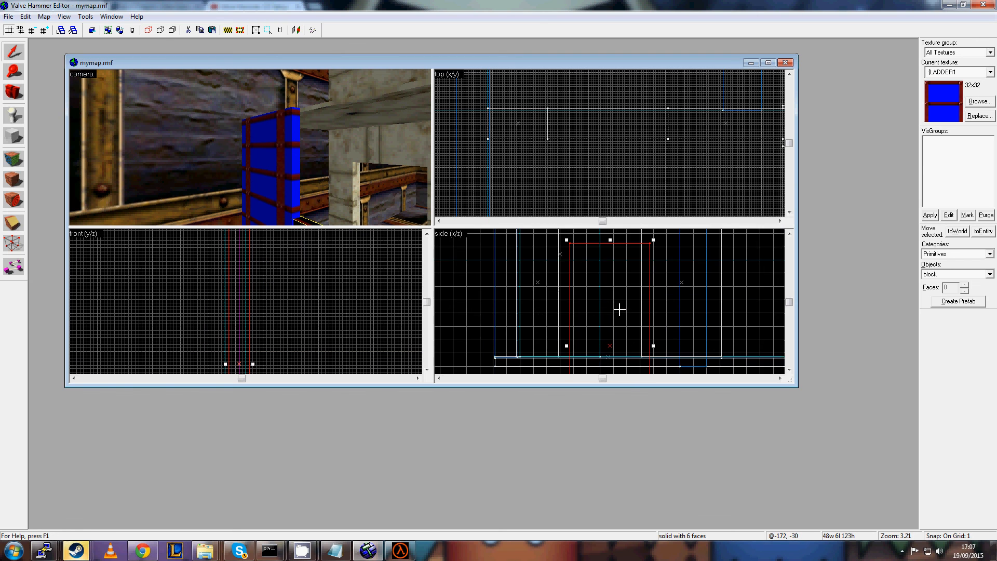
scroll(576, 156, down, 5)
scroll(568, 162, up, 6)
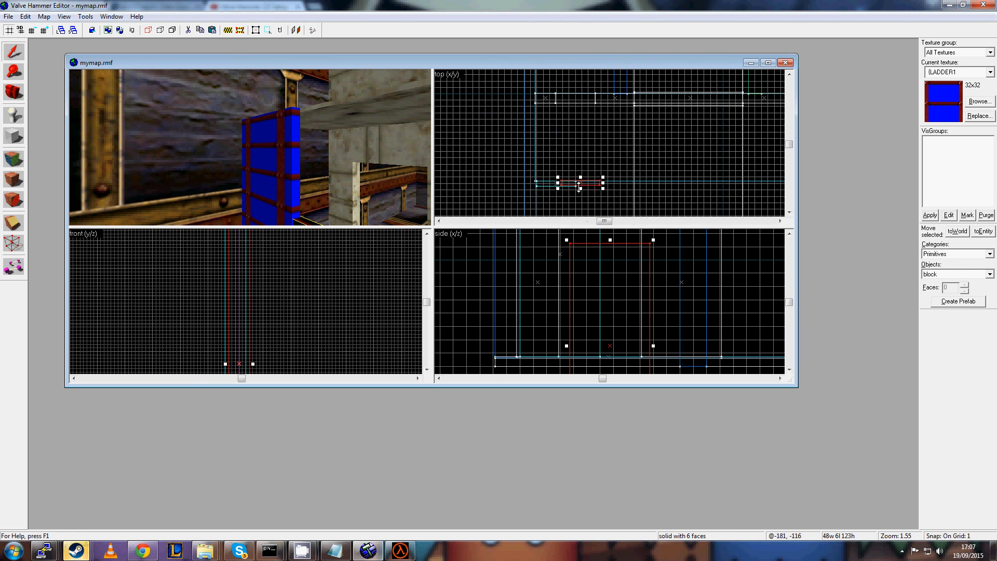
mouse_move(568, 179)
mouse_down()
mouse_move(538, 134)
mouse_move(531, 157)
mouse_move(514, 157)
mouse_up()
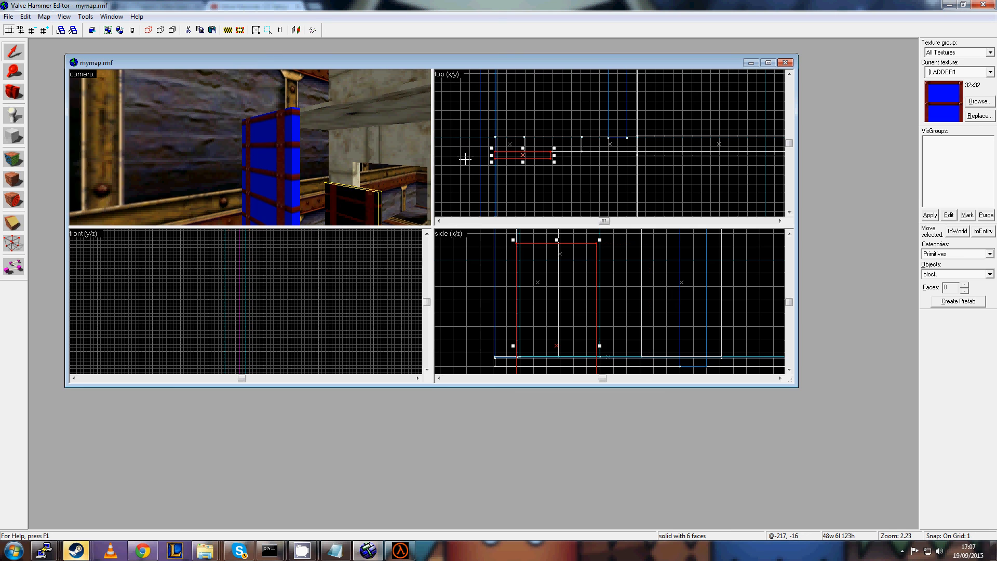
Align the ladder copy in the x/z view with the original ladder's side and top edges.
scroll(572, 291, down, 9)
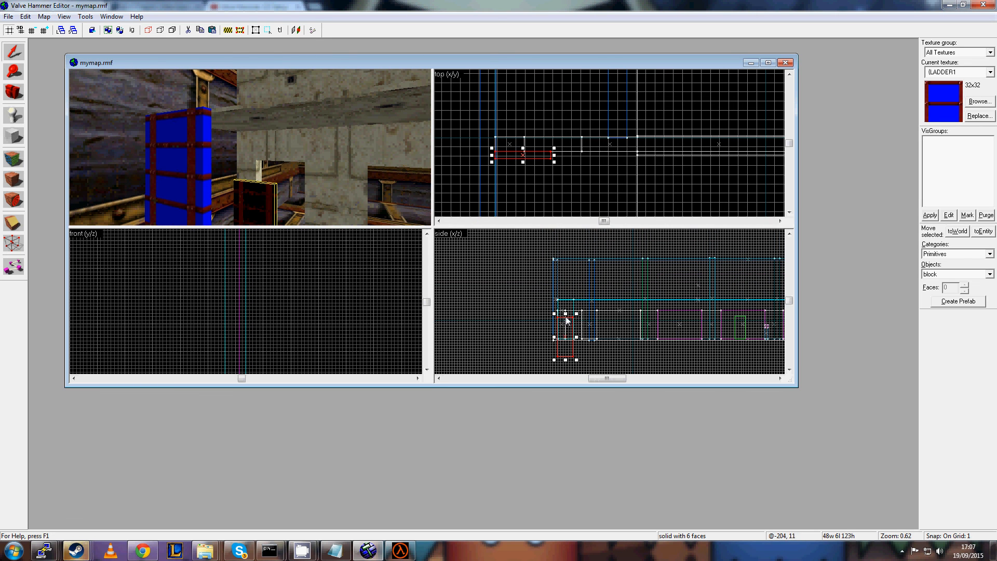
mouse_move(567, 321)
mouse_down()
mouse_move(565, 314)
mouse_move(536, 335)
mouse_up()
scroll(566, 315, up, 7)
scroll(566, 318, up, 4)
key(Up)
key(Up)
scroll(545, 338, up, 6)
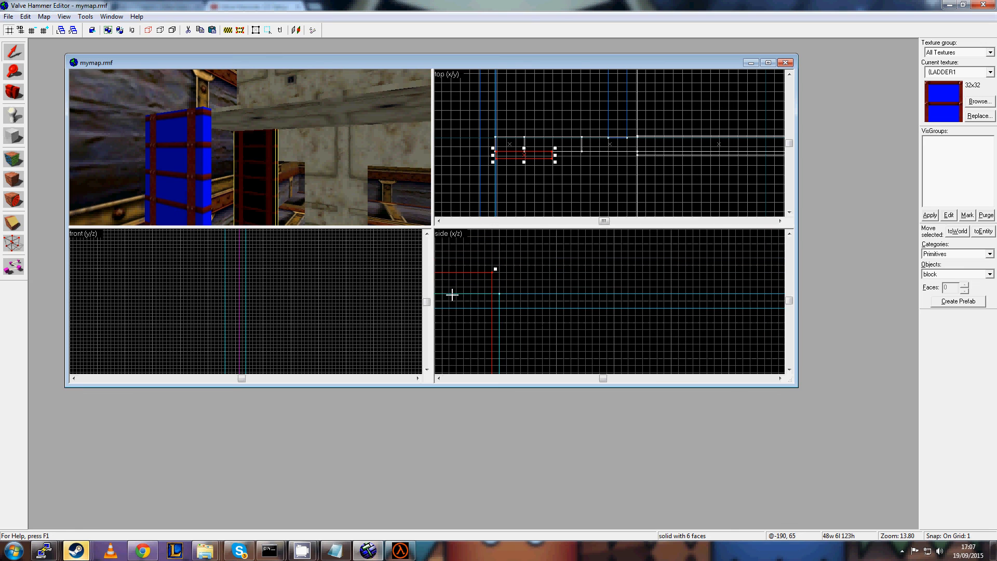
key(Left)
drag(528, 299, 537, 319)
key(z)
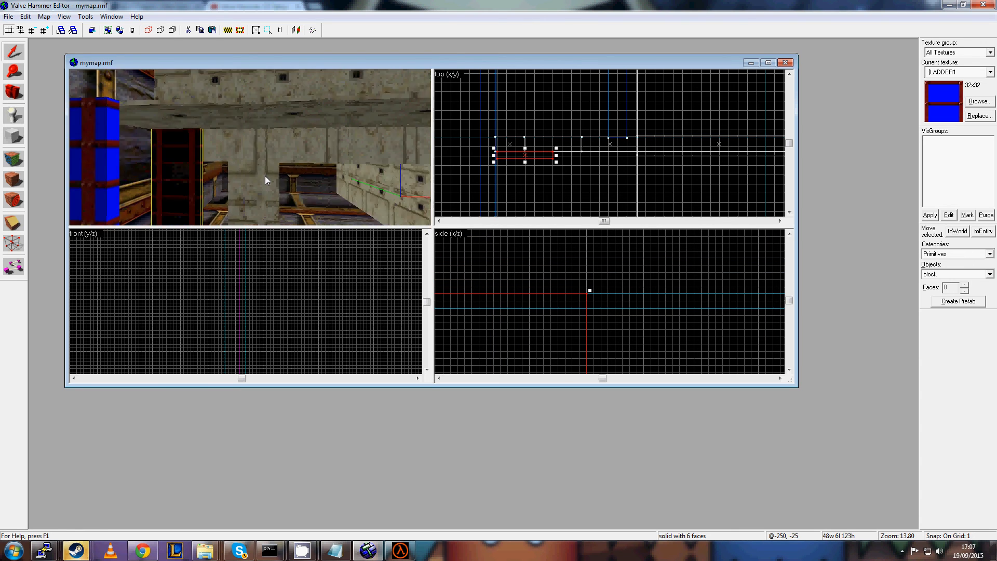
Move the ladder copy in the y/z view onto the original ladder block, matching their top and side edges.
key(s)
key(z)
scroll(303, 280, down, 9)
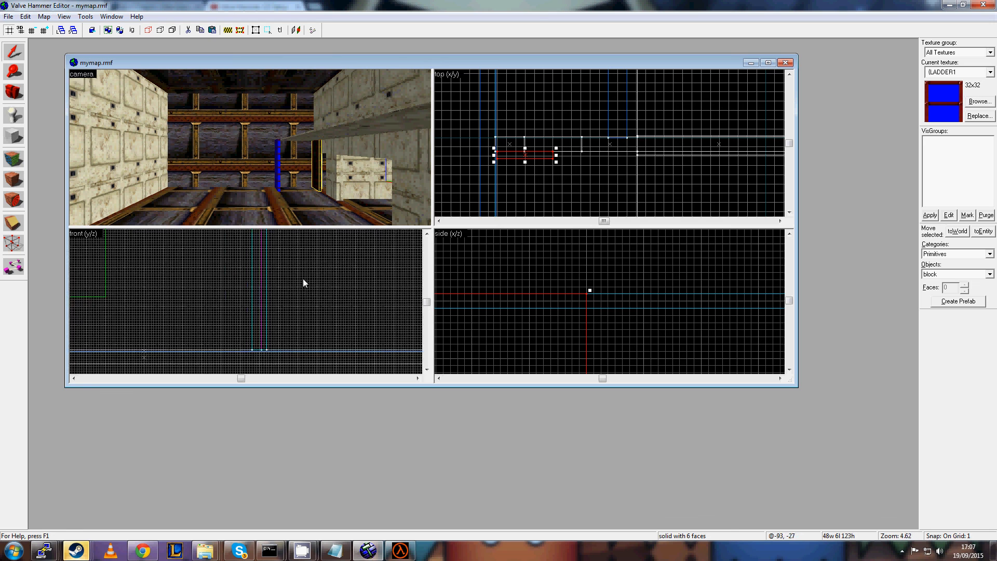
key(Up)
key(Up)
scroll(347, 301, up, 6)
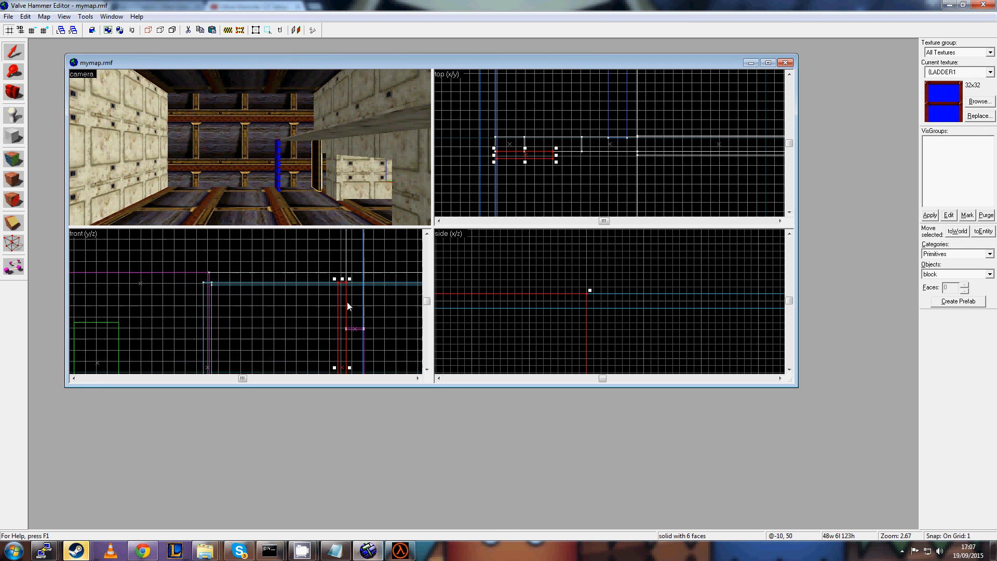
key(Left)
key(Left)
mouse_move(339, 289)
mouse_down()
mouse_move(279, 287)
mouse_move(308, 293)
mouse_move(287, 290)
mouse_move(279, 334)
mouse_up()
scroll(309, 293, up, 7)
key(Up)
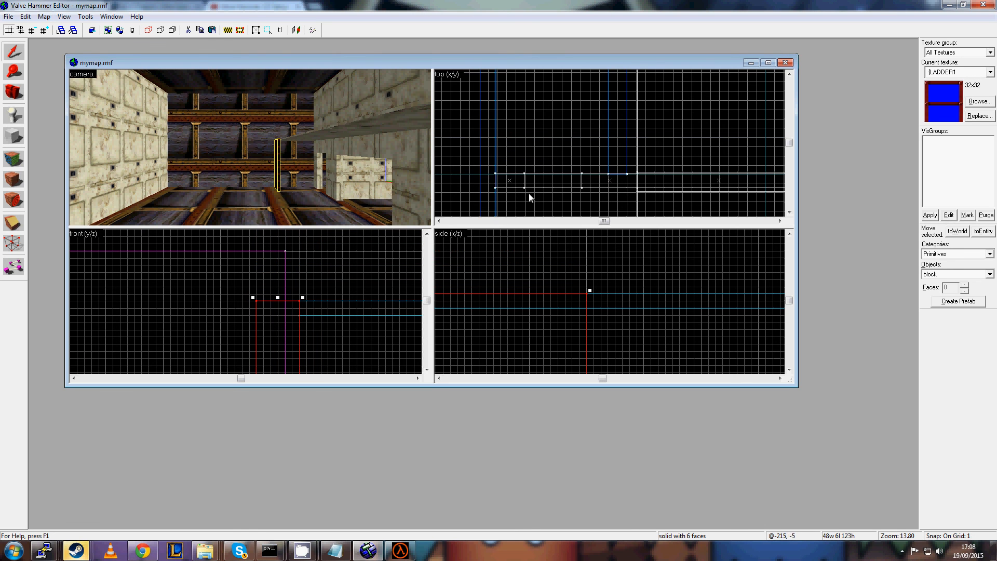
Offset the ladder copy sideways in the y/z view so it projects past the original's face while partly overlapping it.
scroll(550, 254, down, 6)
scroll(201, 285, down, 2)
key(Down)
key(Down)
scroll(260, 305, up, 1)
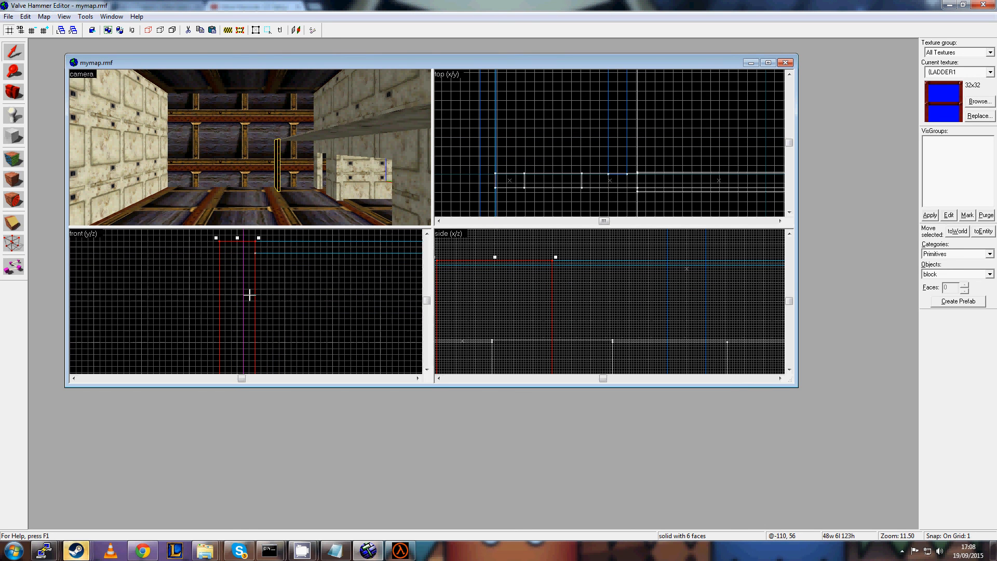
drag(250, 294, 233, 295)
key(z)
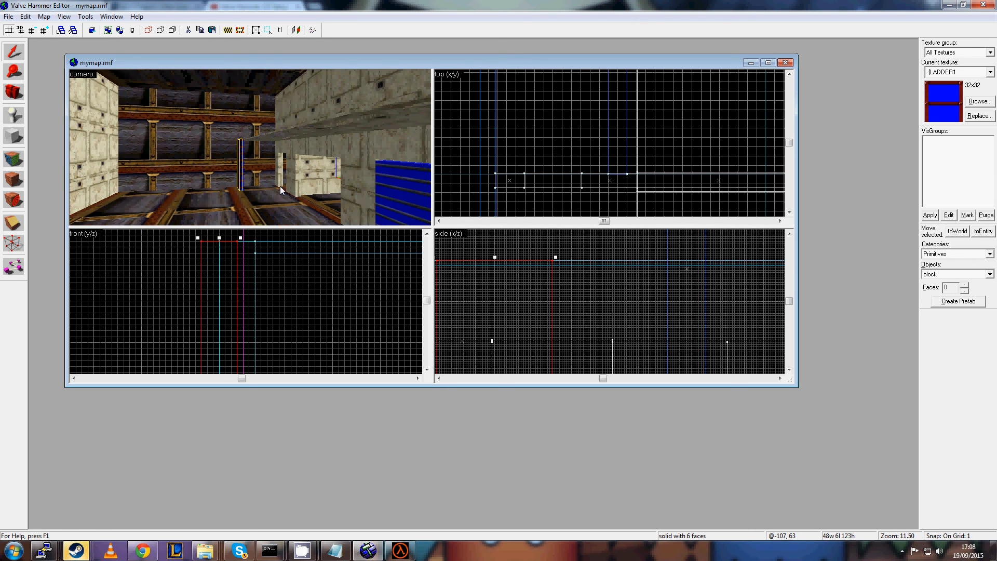
Examine in the camera view how the offset ladder copy overlaps the original ladder block at the end of the cell wall.
key(w)
key(w)
key(z)
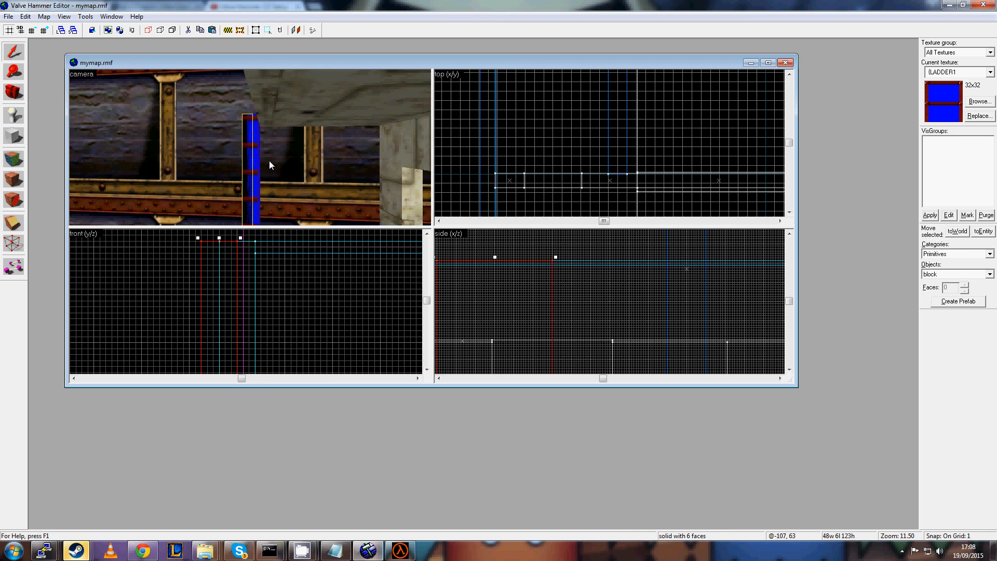
key(z)
key(w)
key(s)
key(w)
key(z)
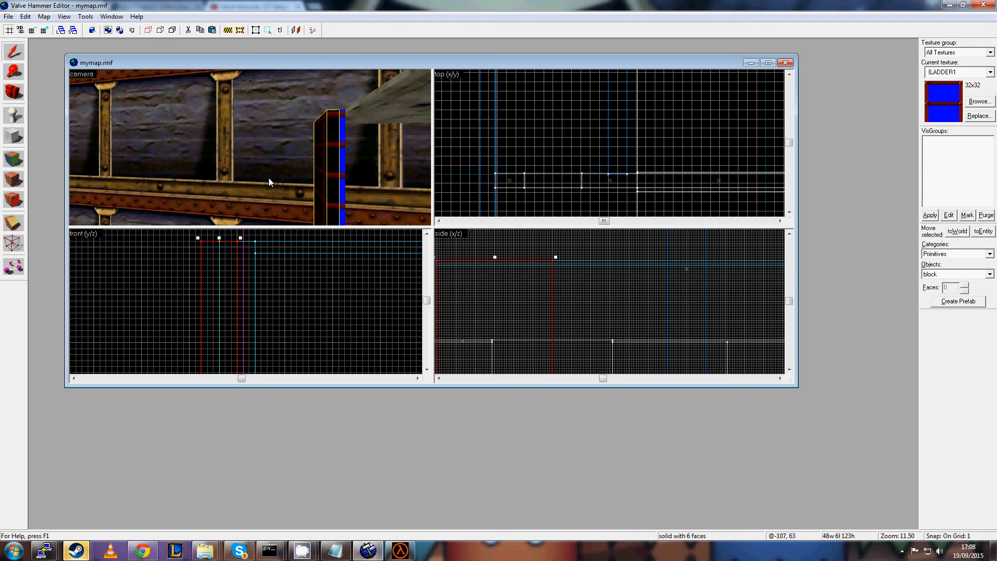
Tie the selected ladder copy to an entity and set its class to func_ladder.
key(ctrl+t)
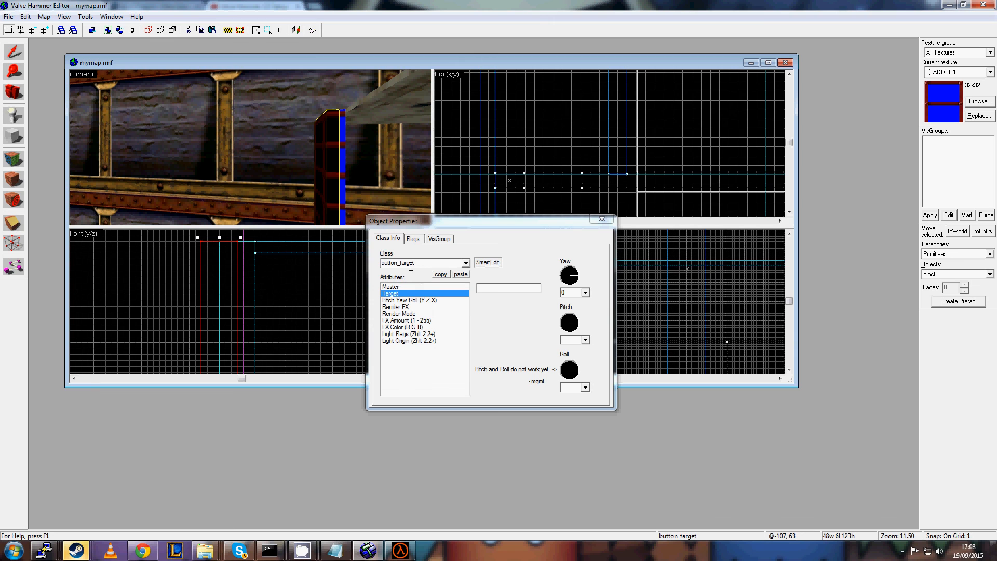
click(432, 264)
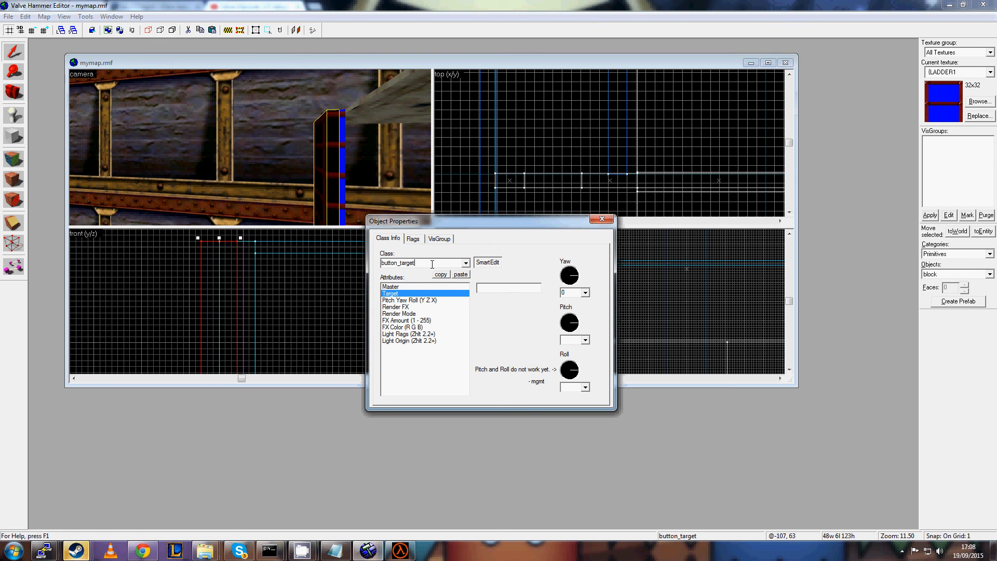
key(BackSpace)
key(BackSpace)
key(BackSpace)
key(BackSpace)
key(BackSpace)
key(BackSpace)
key(BackSpace)
key(BackSpace)
key(BackSpace)
key(BackSpace)
key(BackSpace)
key(BackSpace)
key(BackSpace)
text(f)
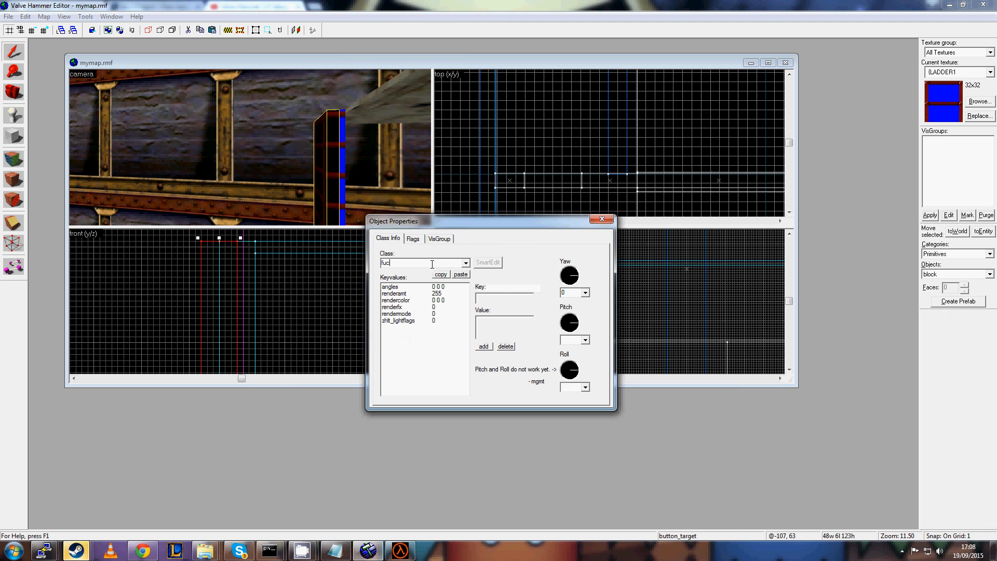
text(unc_ladder)
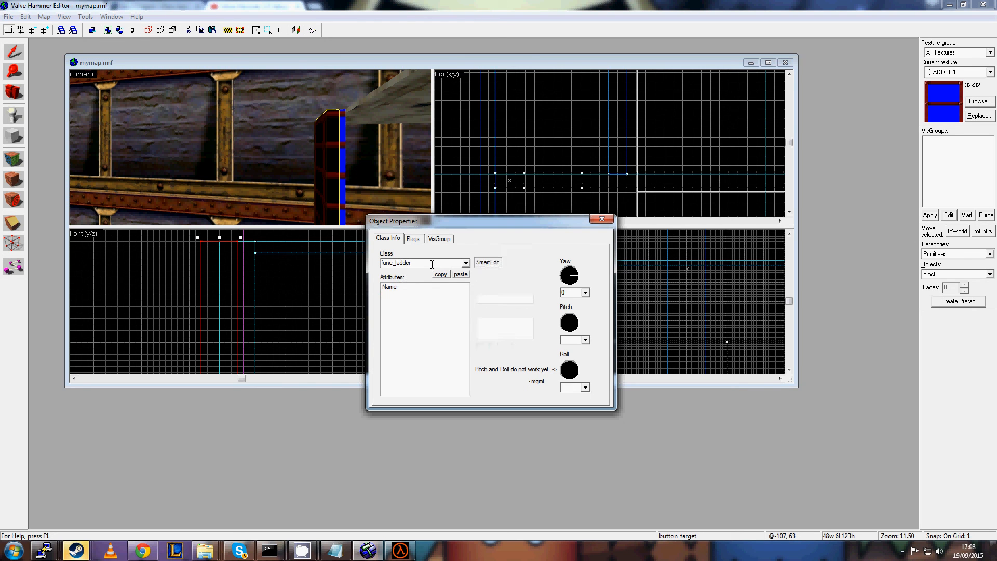
click(600, 219)
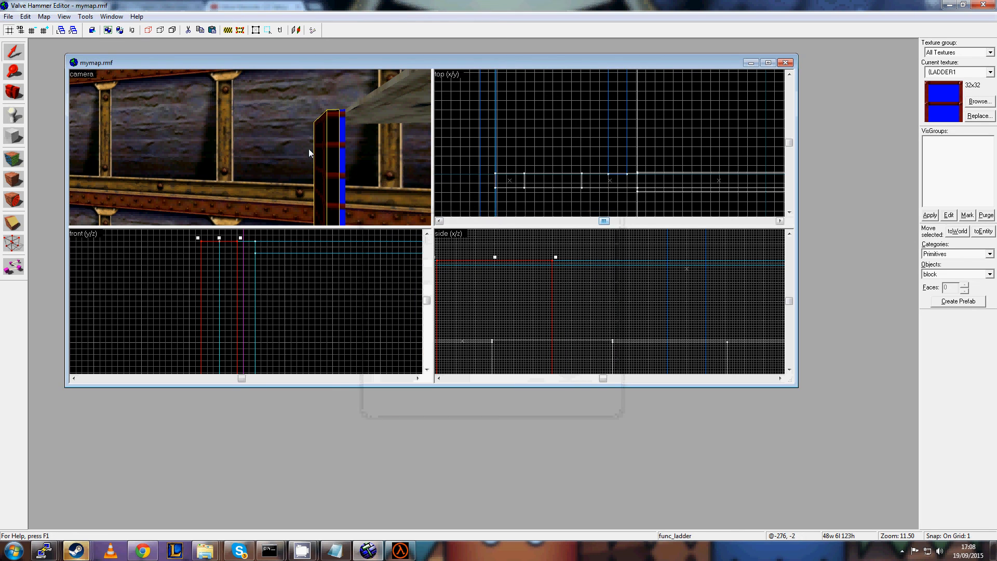
Check the ladder entity in the camera view and run the compile of mymap.
click(342, 149)
click(326, 152)
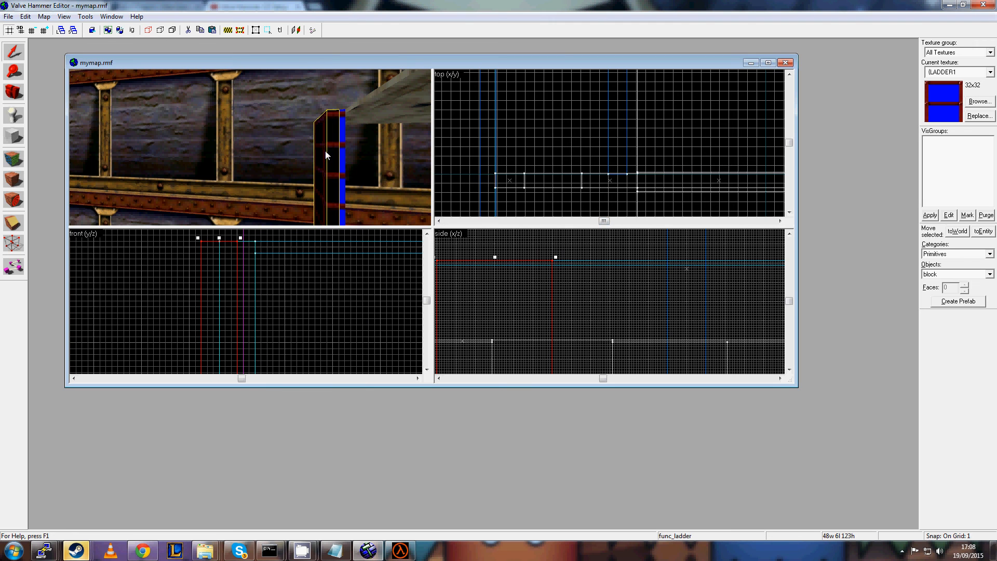
click(8, 16)
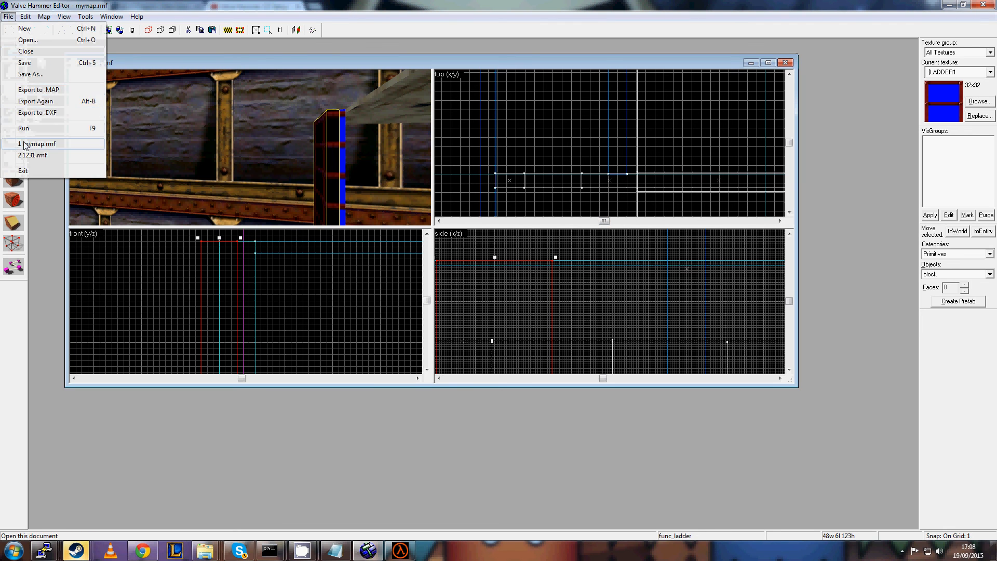
click(46, 128)
click(504, 338)
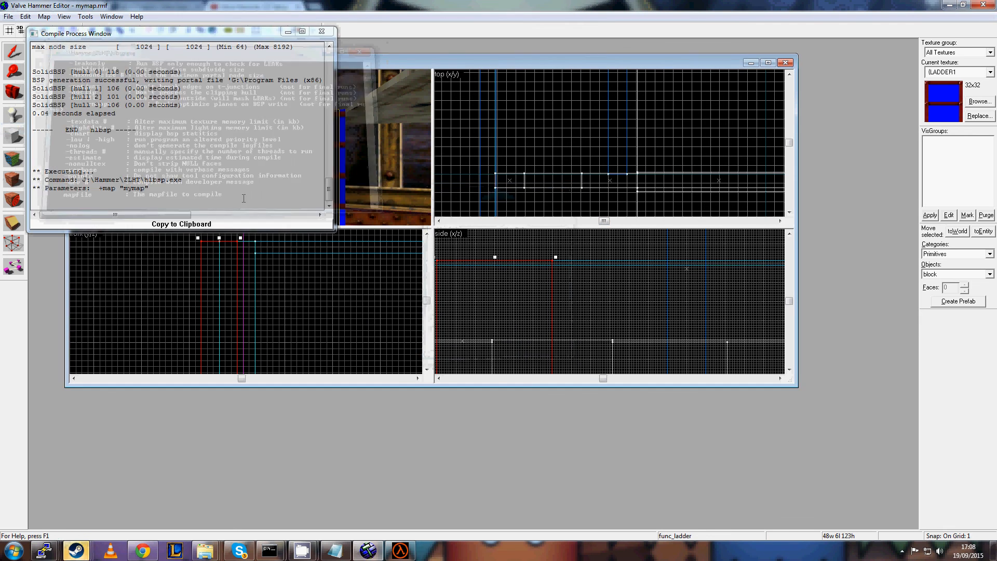